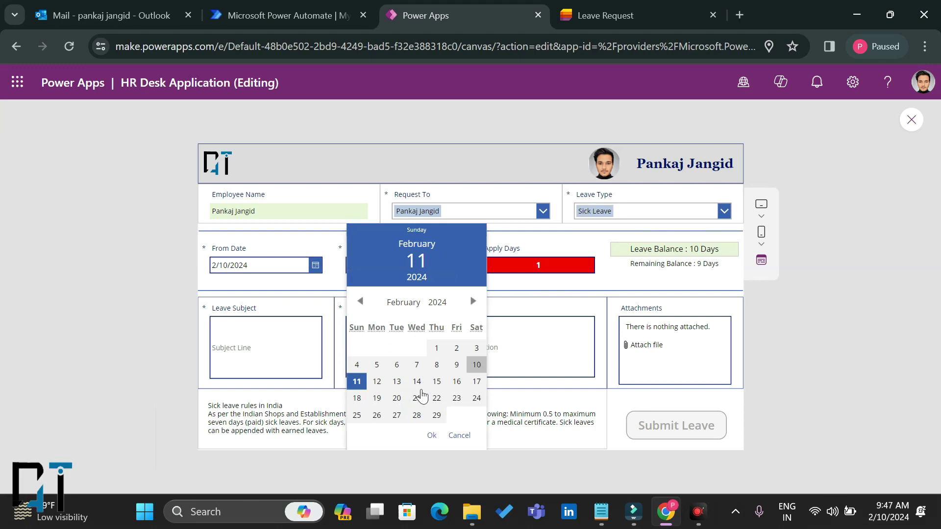
Step: Set To Date to 2/15/2024, subject 'Leave Request' and description 'HI Please approve my leave'
left_click(436, 381)
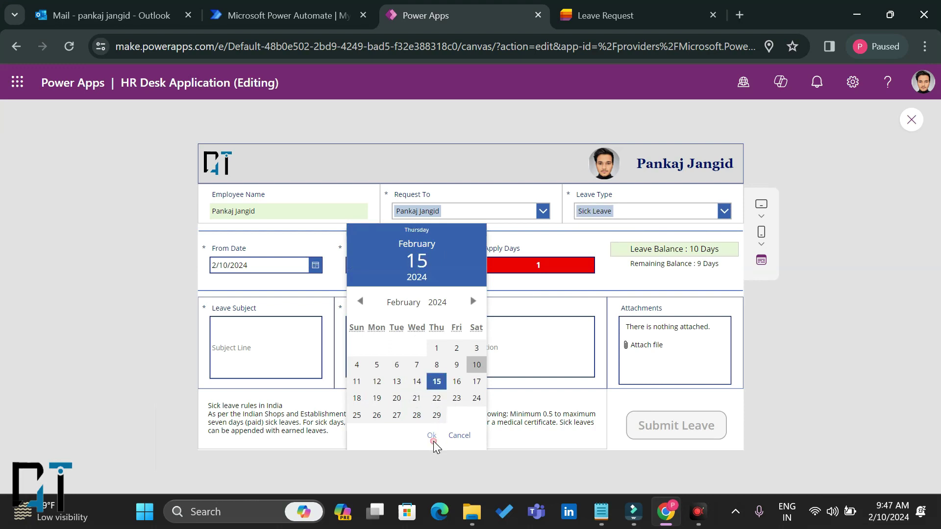
left_click(431, 435)
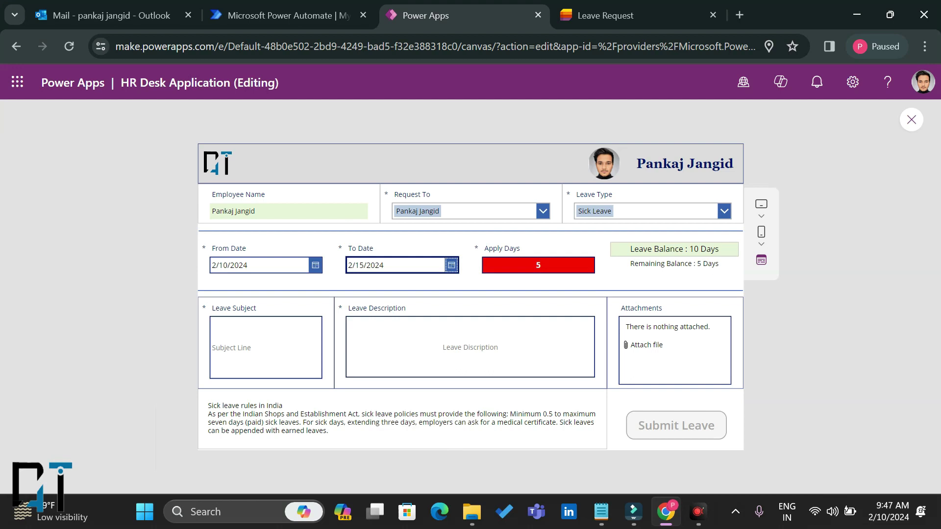
left_click(268, 347)
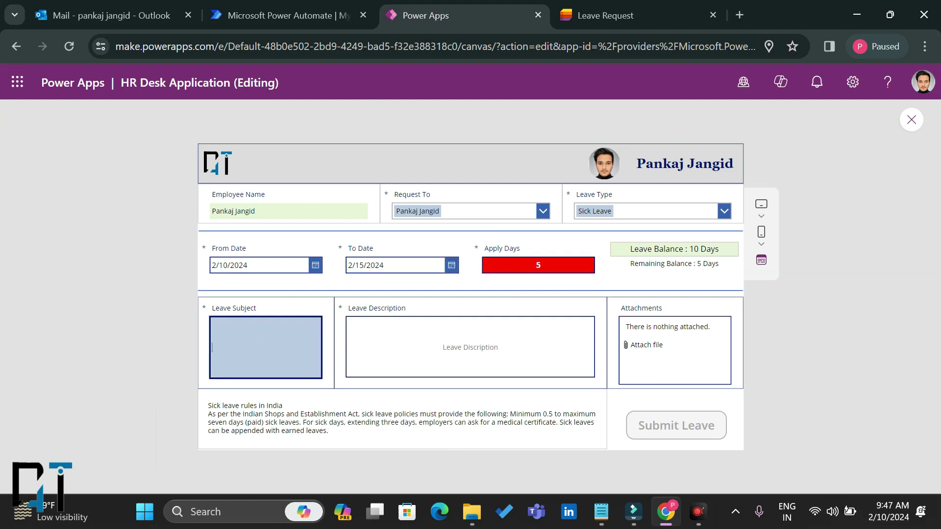
type("Leave Request")
key("Tab")
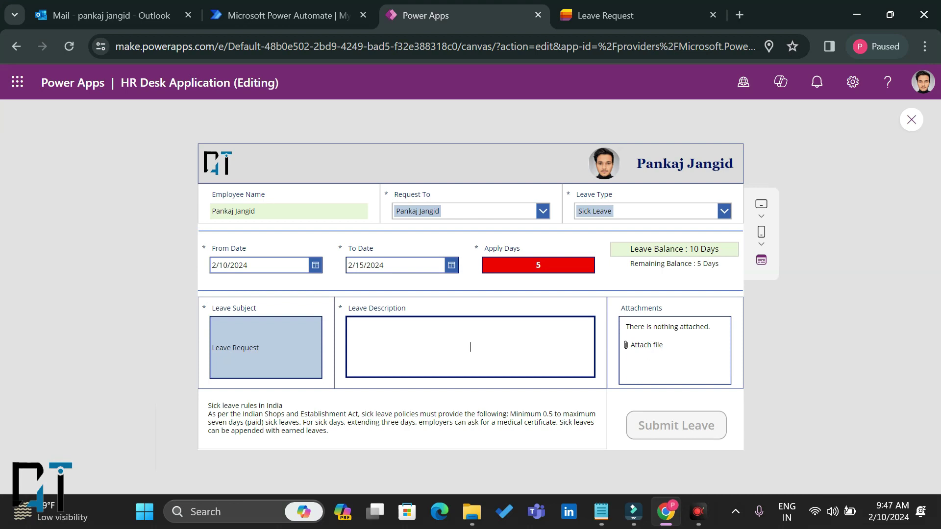
type("HI Please approve my leave")
Step: Submit the leave request and dismiss the confirmation banner
left_click(362, 392)
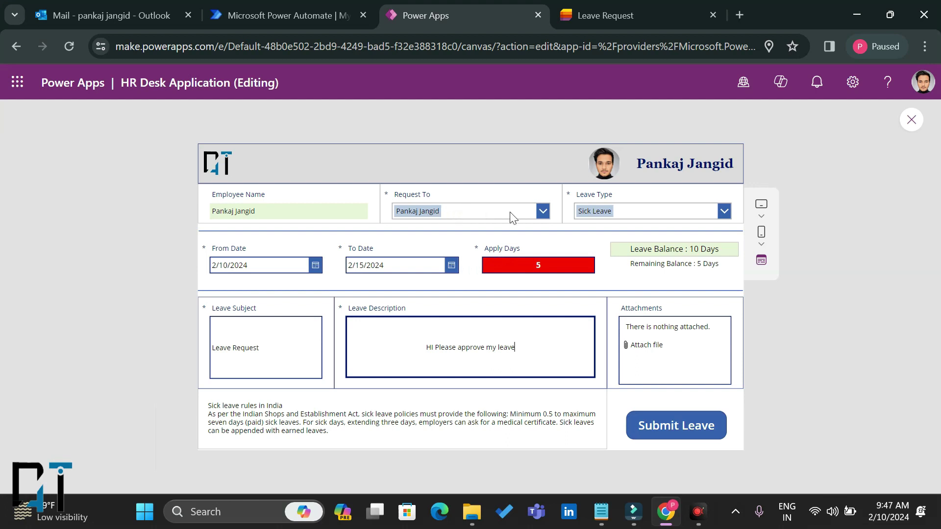
left_click(670, 429)
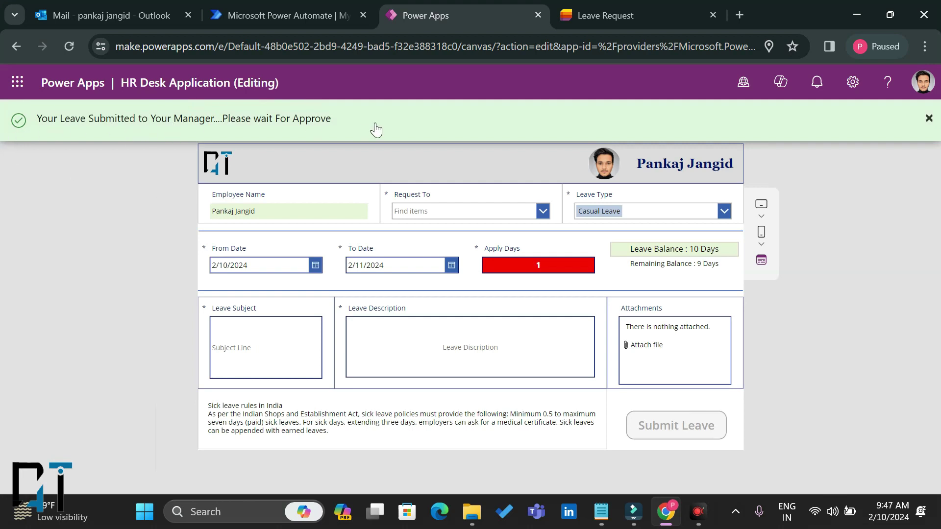
left_click(927, 125)
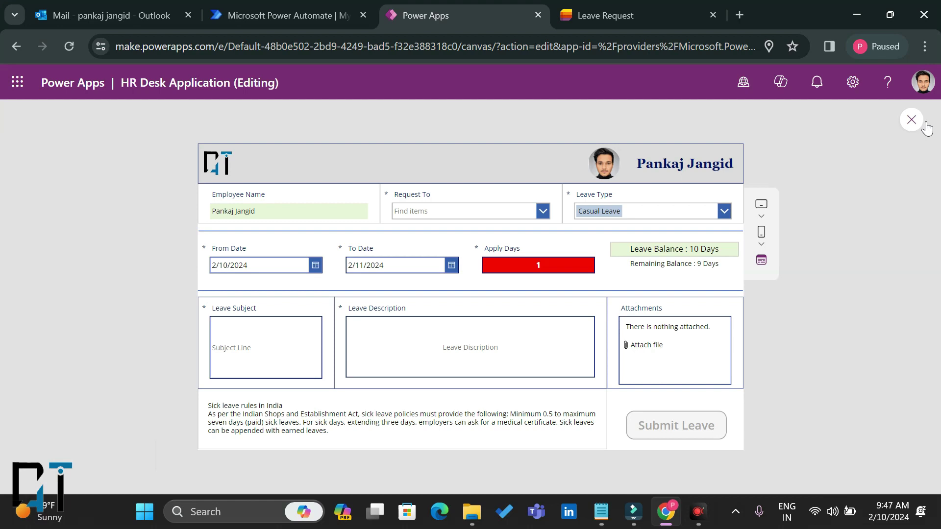
Step: Preview the EMployee Leave Manager View and set the first request's status to Rejected
left_click(911, 121)
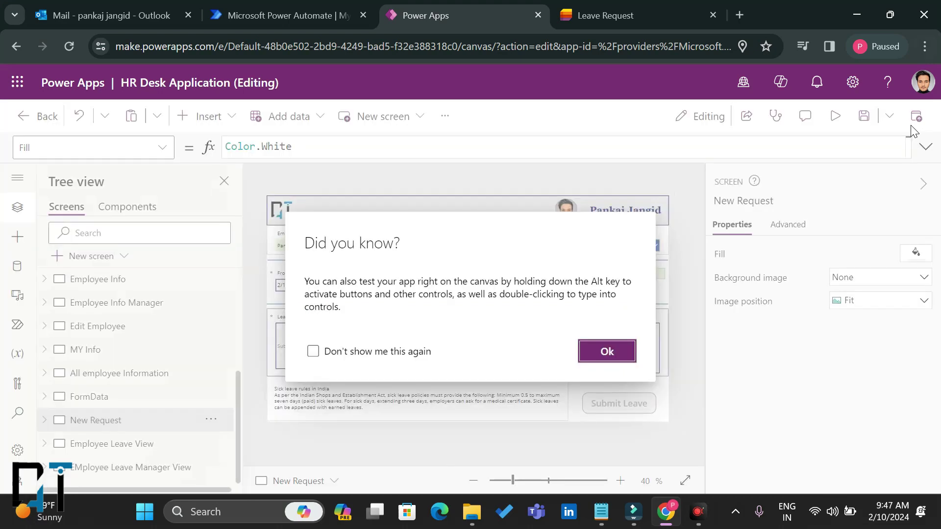
left_click(598, 354)
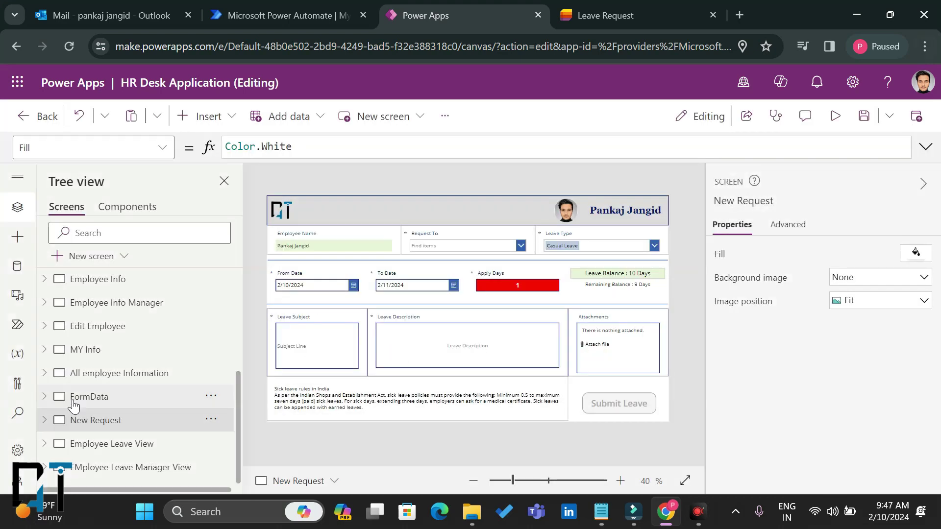
left_click(126, 467)
left_click(835, 115)
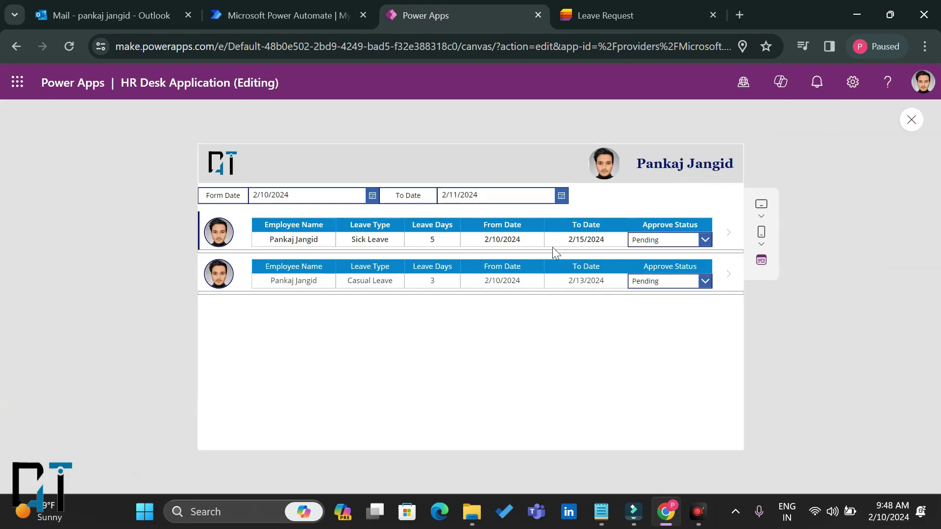
left_click(678, 243)
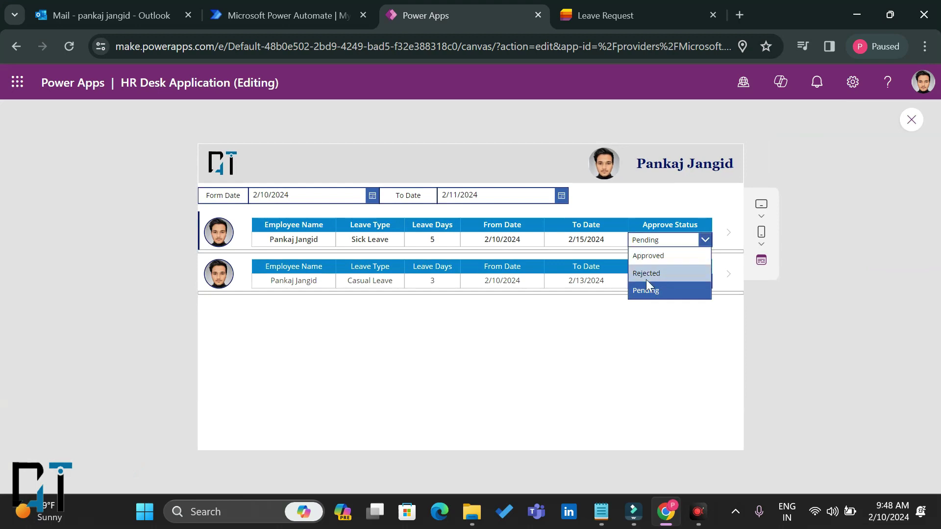
left_click(662, 273)
left_click(472, 393)
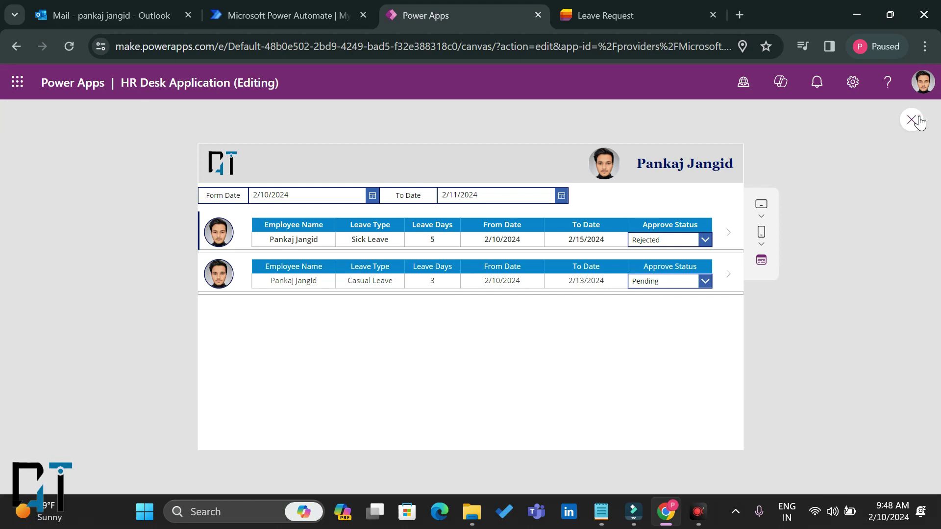
Step: Preview the Employee Leave View and check that the first request shows Rejected
left_click(911, 119)
left_click(605, 351)
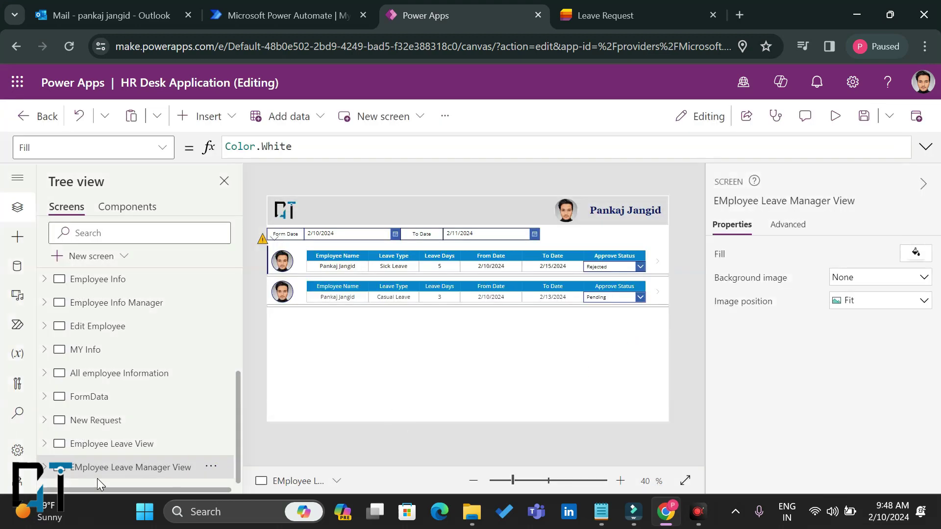
left_click(126, 443)
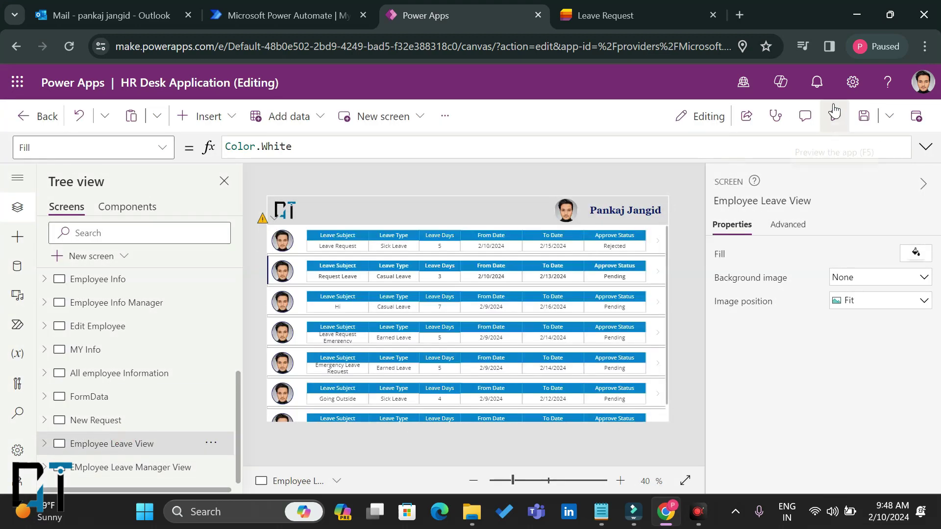
left_click(836, 115)
left_click_drag(659, 211, 690, 218)
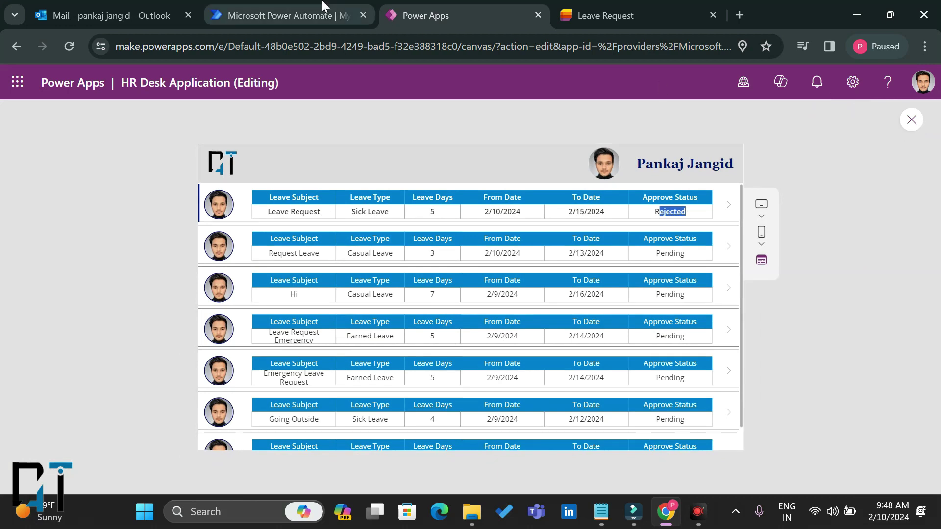
Step: Open the newest Leave Request email in the Outlook inbox and highlight its 5-day leave details
left_click(143, 9)
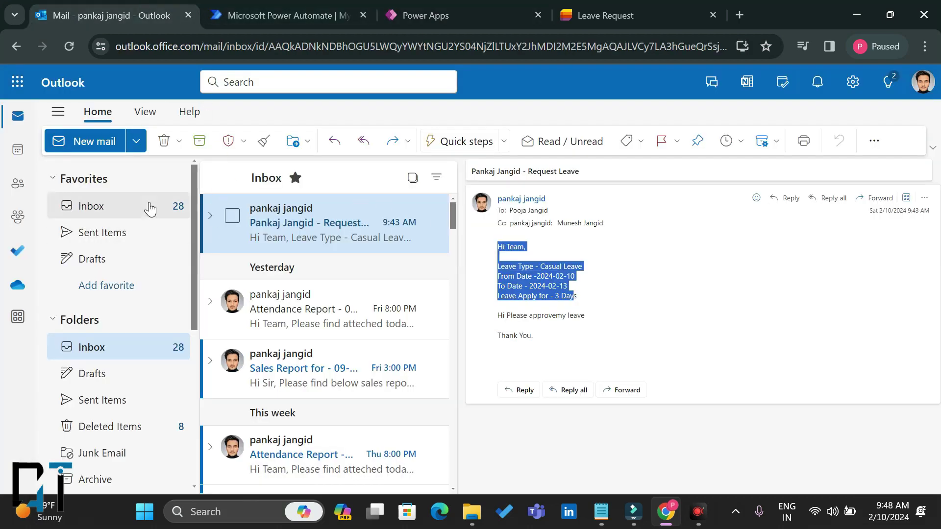
left_click(147, 205)
left_click(330, 236)
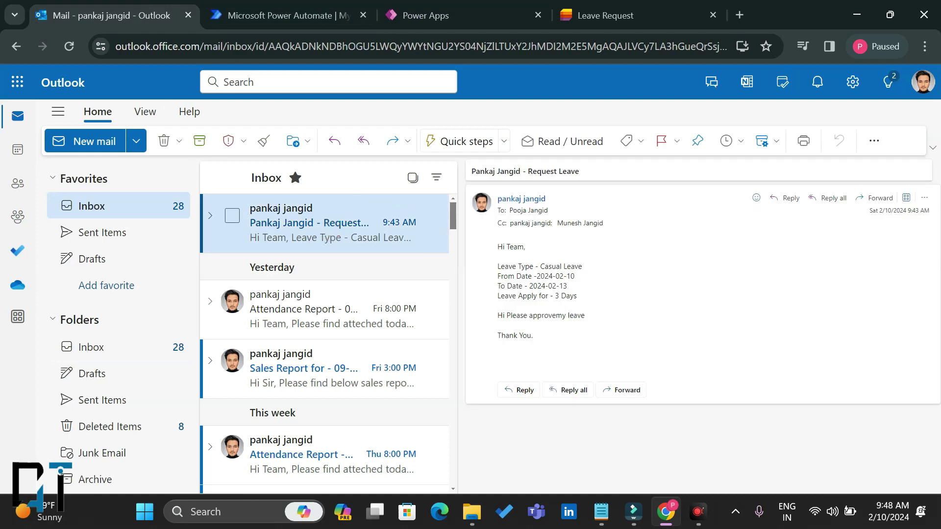
left_click_drag(530, 266, 585, 339)
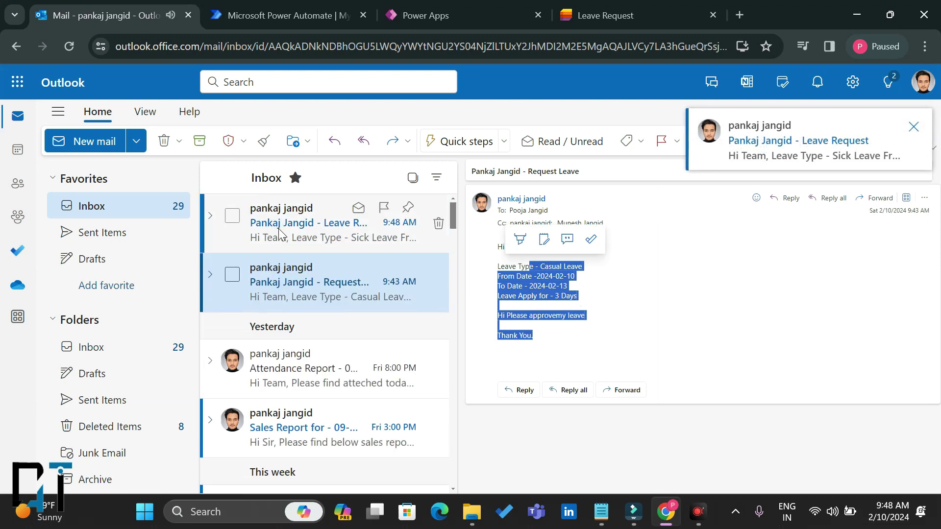
left_click(281, 235)
left_click_drag(518, 255, 569, 295)
triple_click(569, 296)
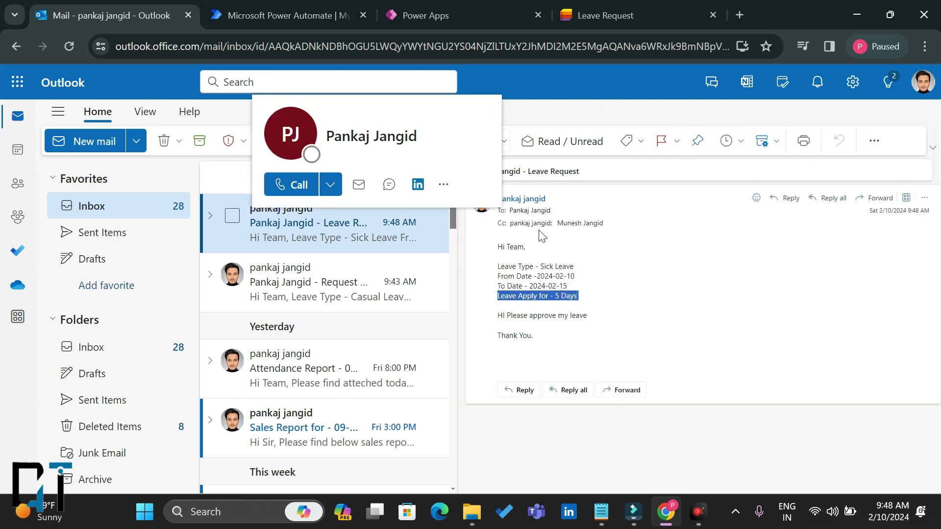
left_click(615, 267)
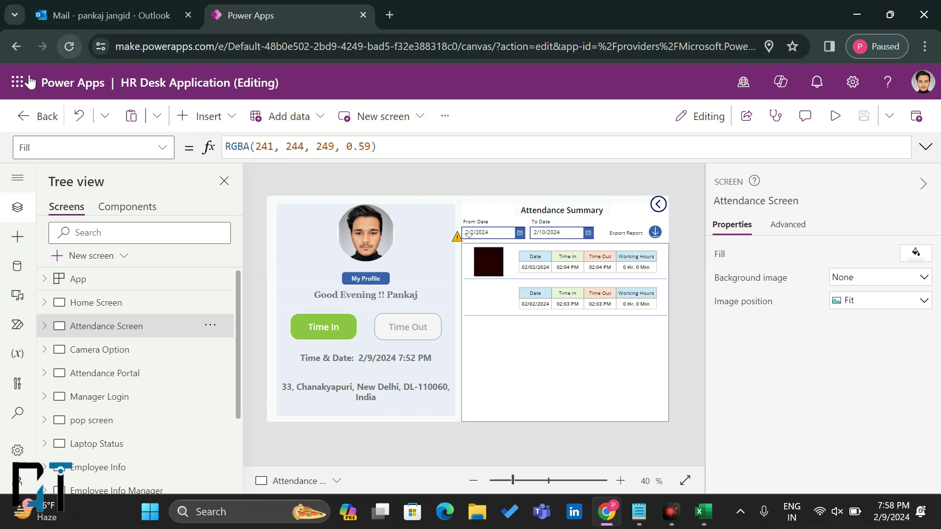
Step: Go to Microsoft Lists and start a new blank list
left_click(17, 85)
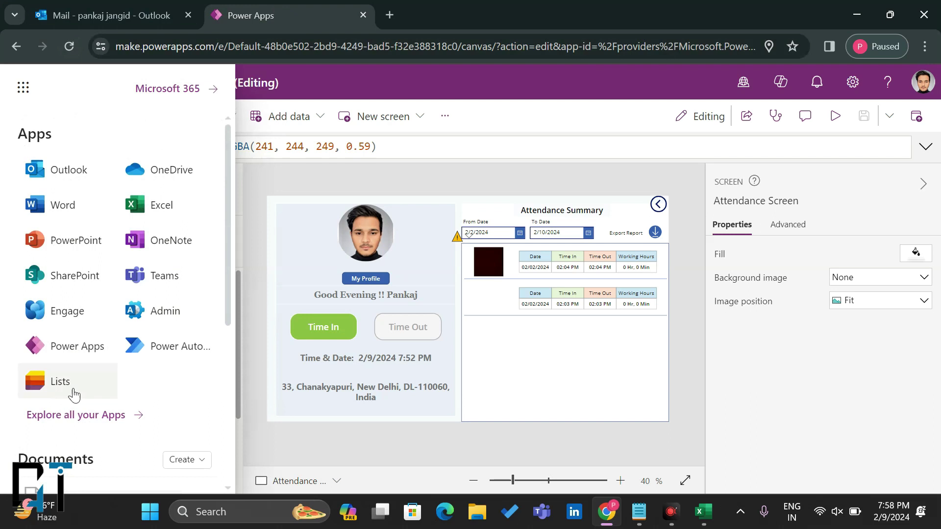
left_click(51, 386)
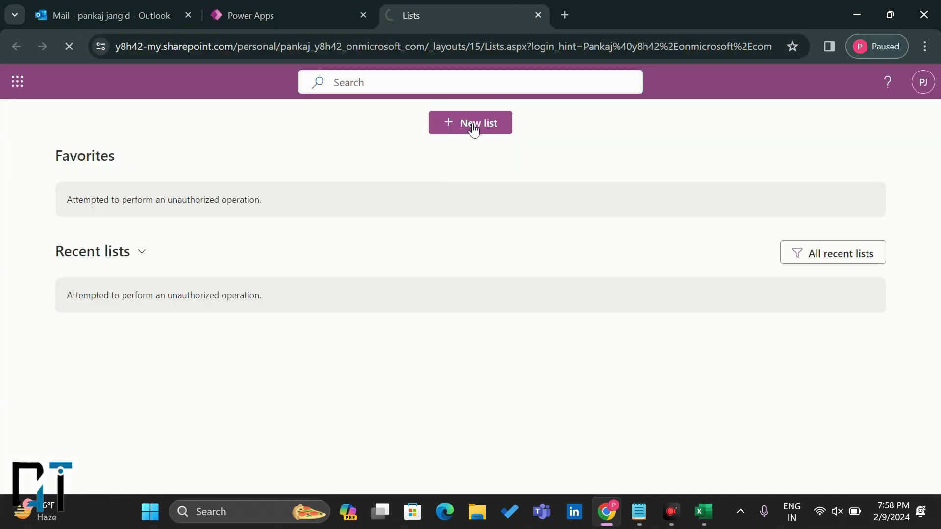
left_click(474, 128)
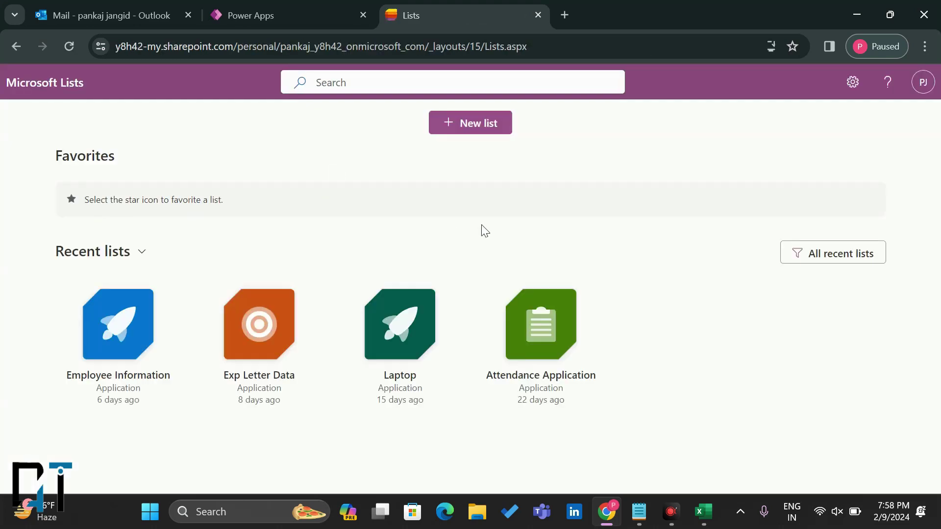
left_click(474, 128)
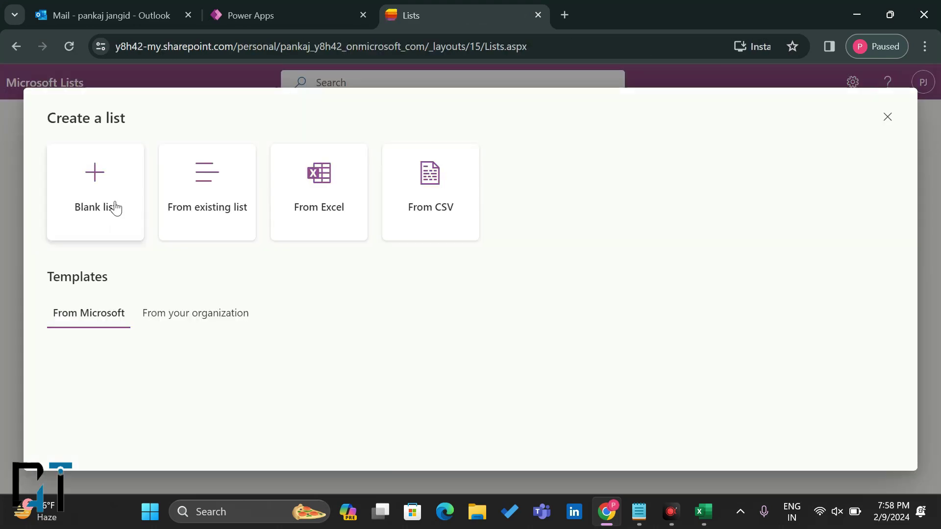
left_click(107, 202)
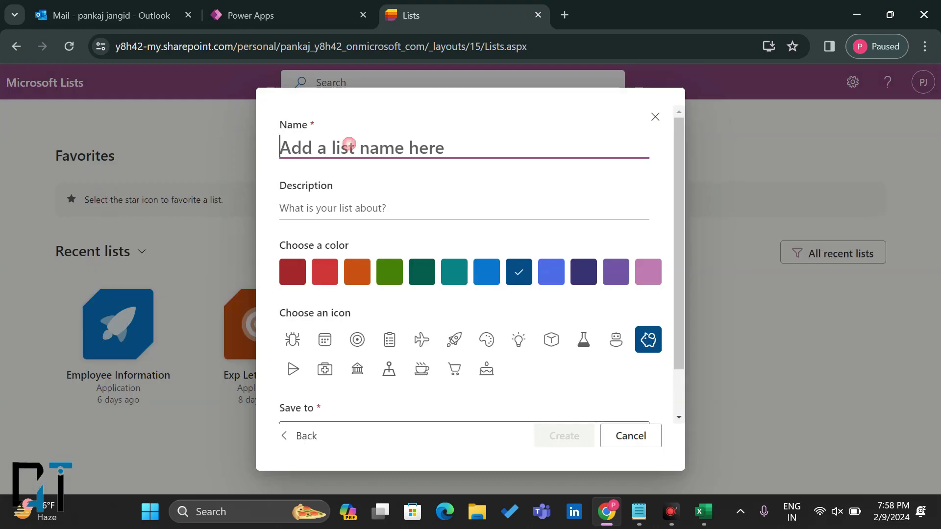
Step: Name the list Leave Request, save it to Application, hide it from navigation, and create it
type("Leave Request")
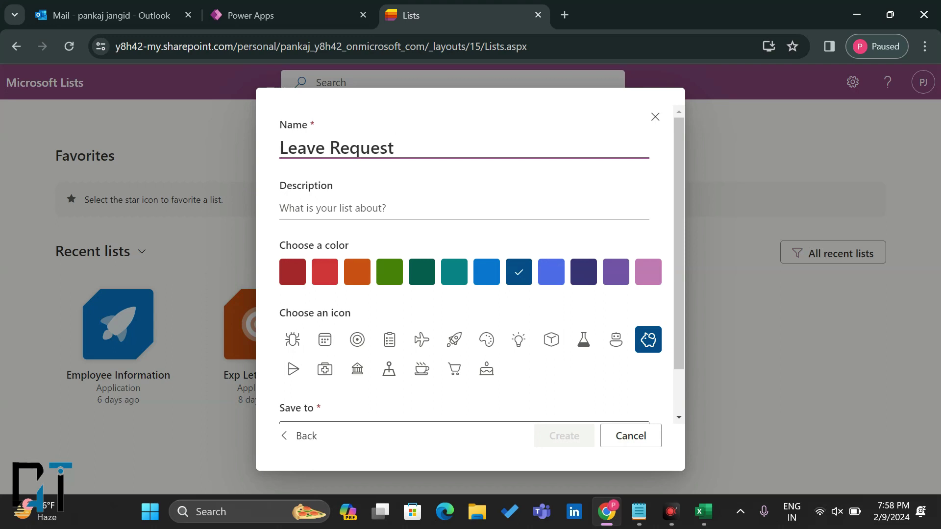
scroll(576, 359, "down", 2)
left_click(419, 385)
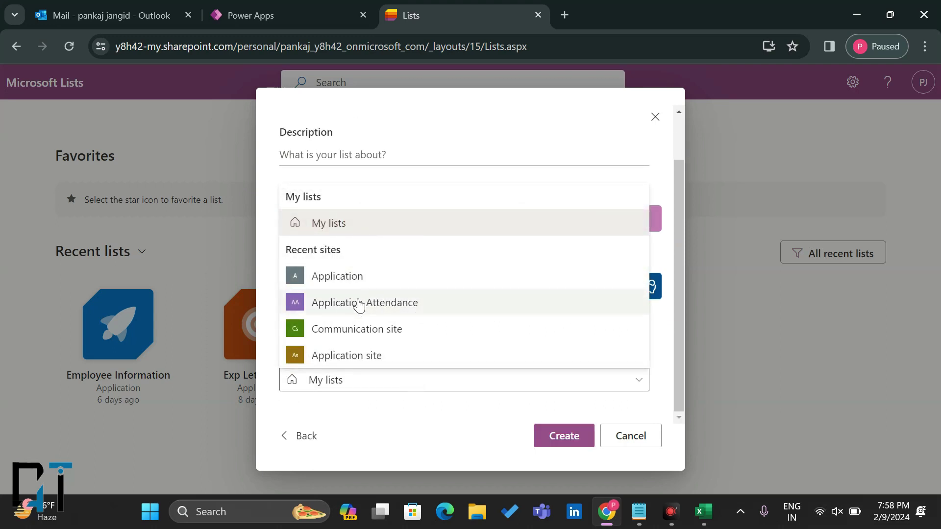
left_click(346, 280)
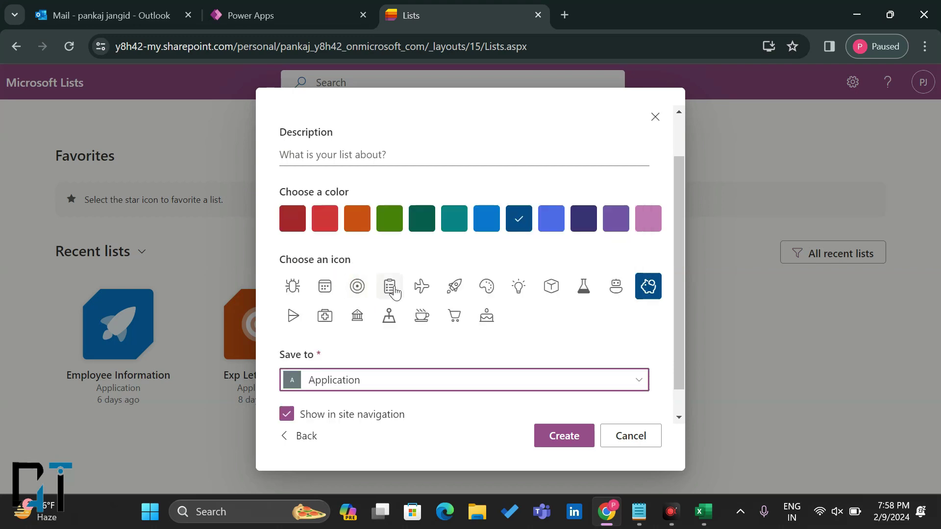
left_click(288, 415)
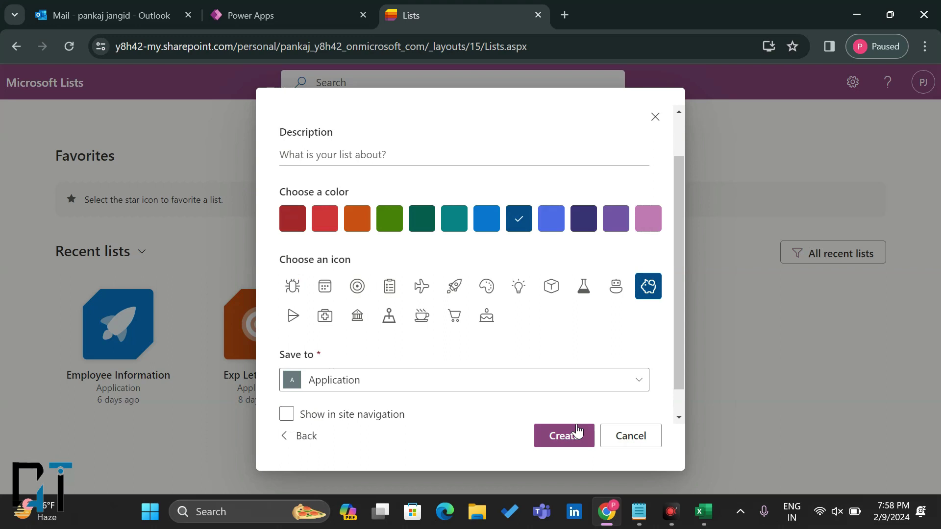
left_click(570, 435)
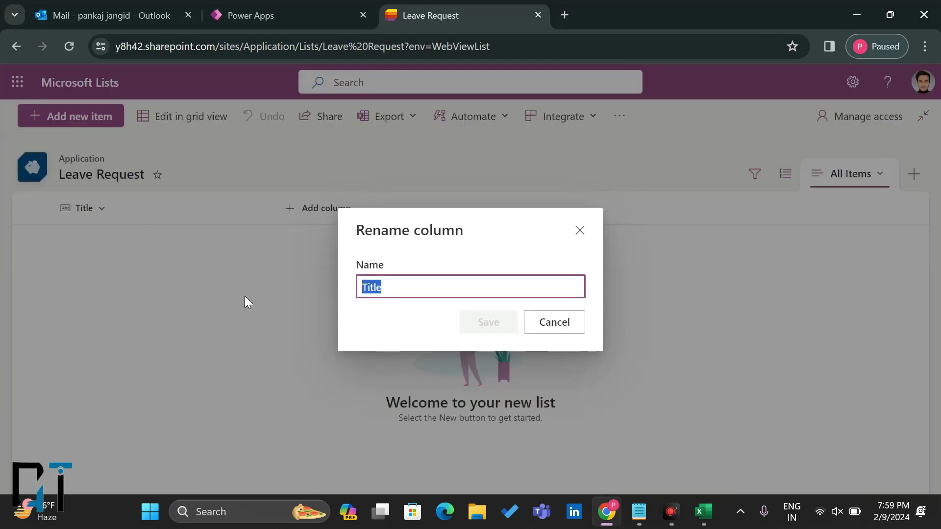
Step: Name the first column Employee Name and add a single-line text Leave Subject column
type("Employe")
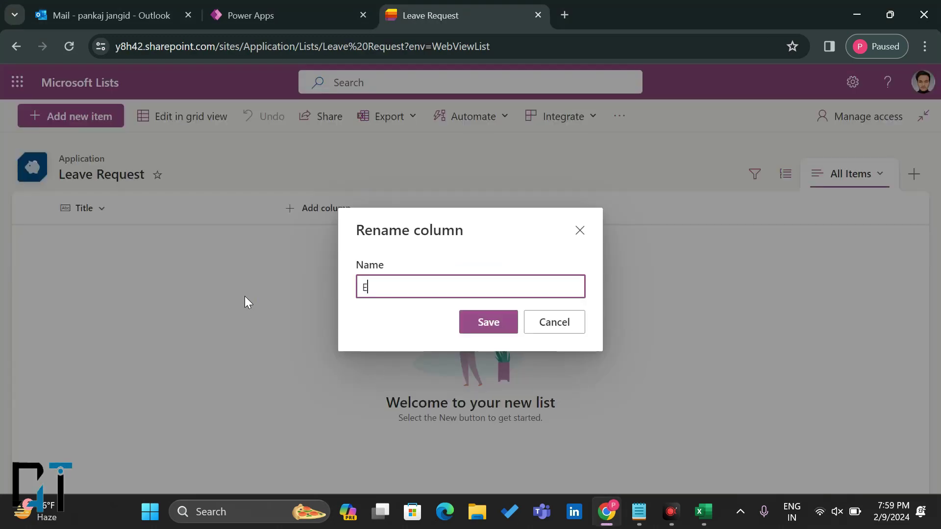
type("e")
left_click(321, 208)
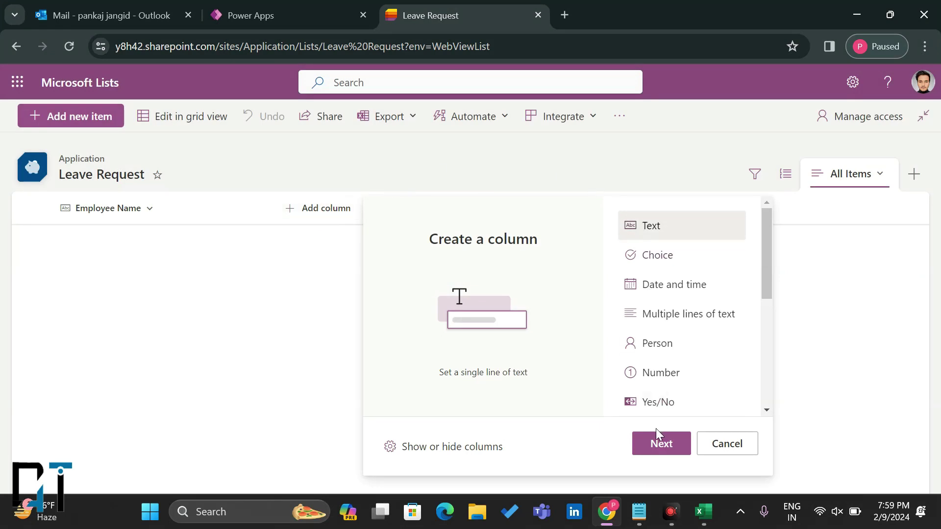
left_click(651, 450)
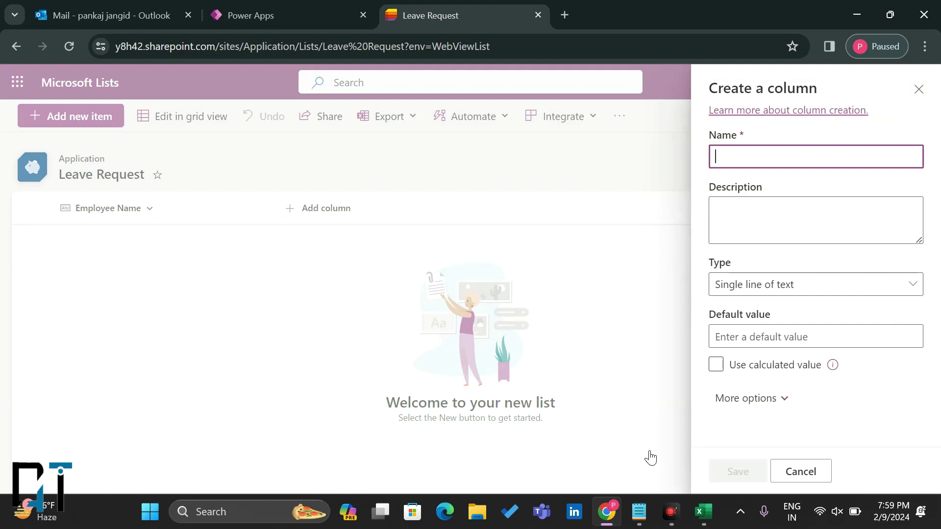
type("Leave Subject")
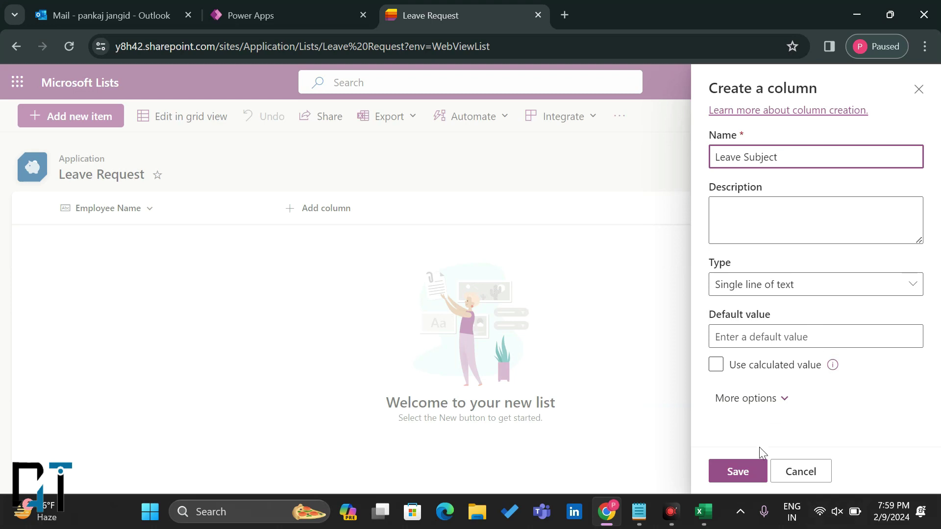
left_click(733, 470)
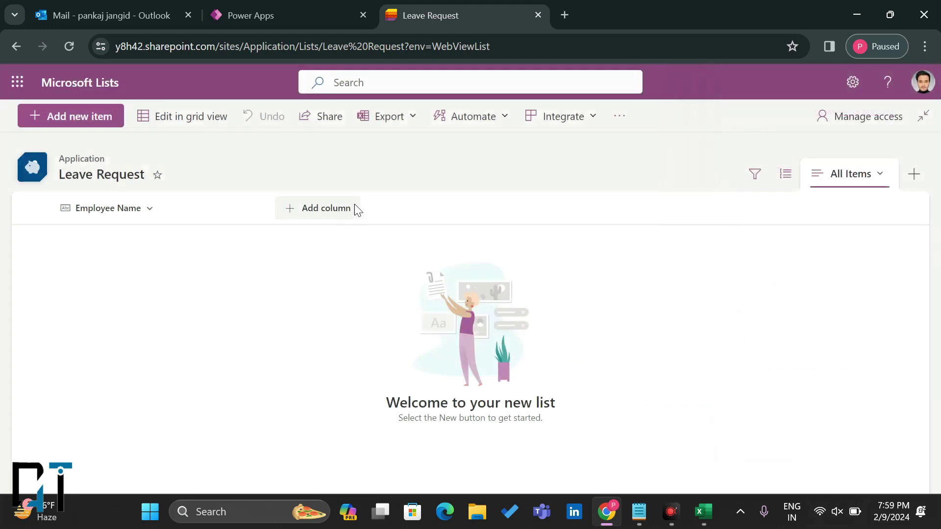
Step: Add a multiple-lines-of-text Leave Description column
left_click(402, 211)
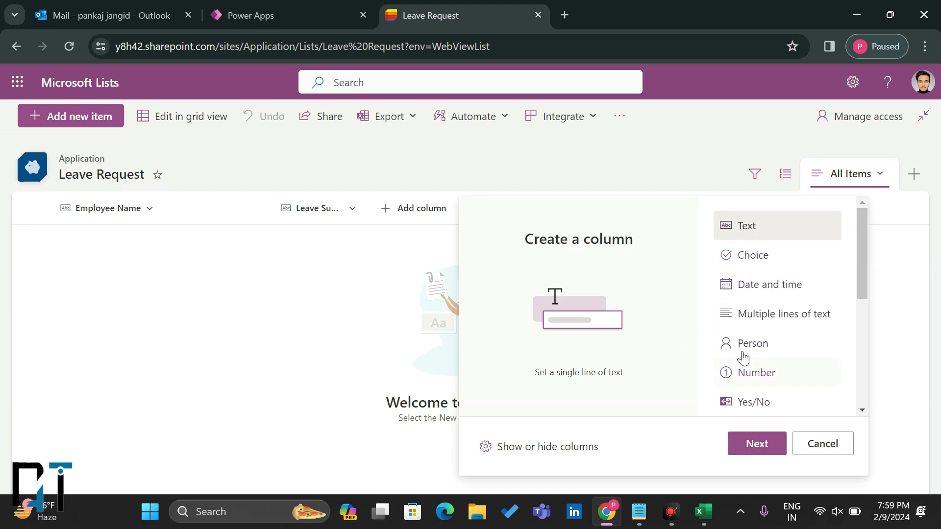
left_click(750, 321)
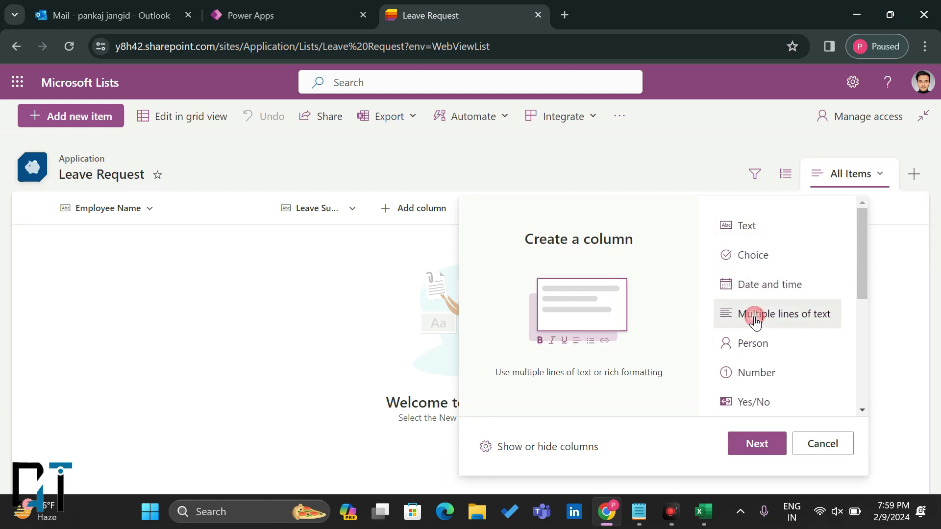
left_click(767, 445)
type("Leave Description")
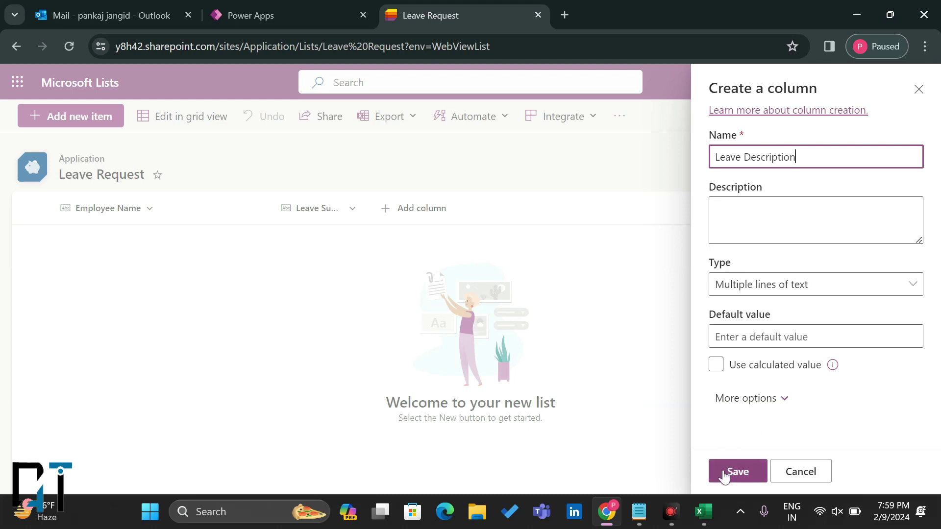
left_click(724, 473)
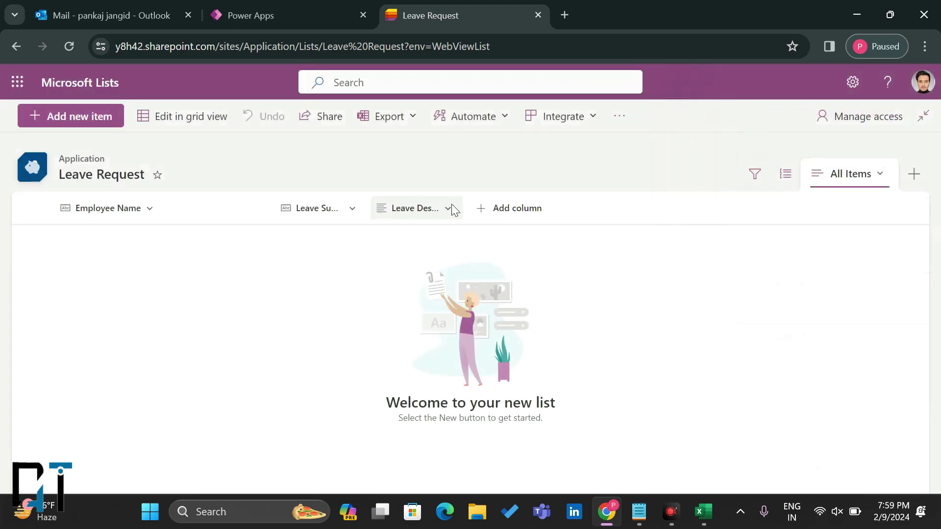
Step: Add From Date and To Date columns of type Date and time
left_click(505, 209)
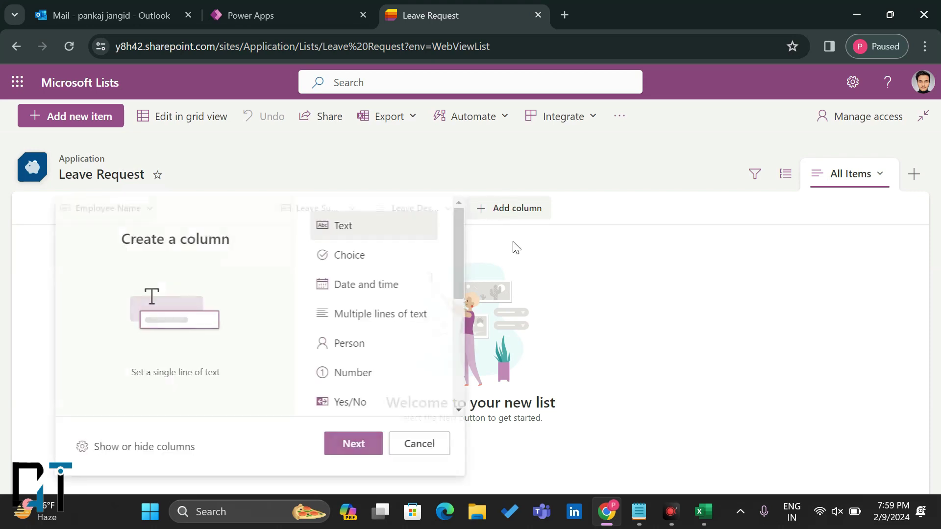
left_click(339, 283)
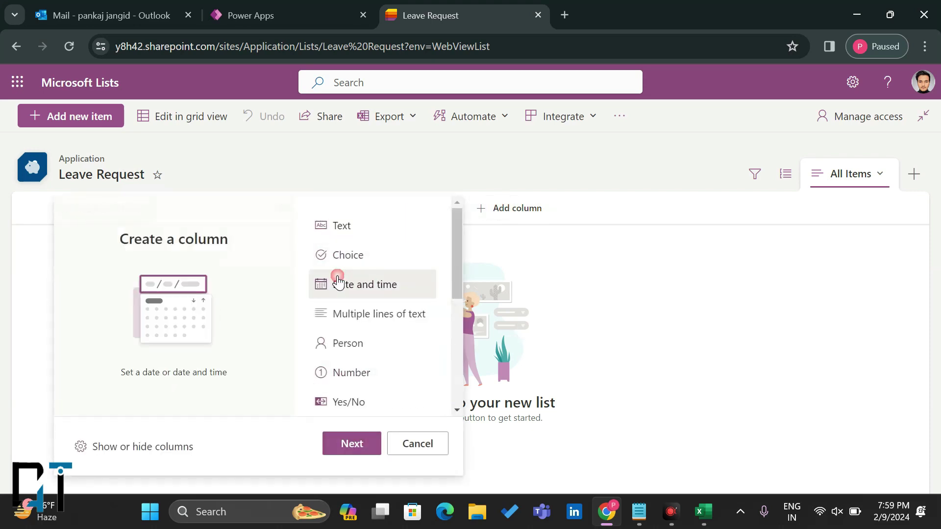
left_click(357, 439)
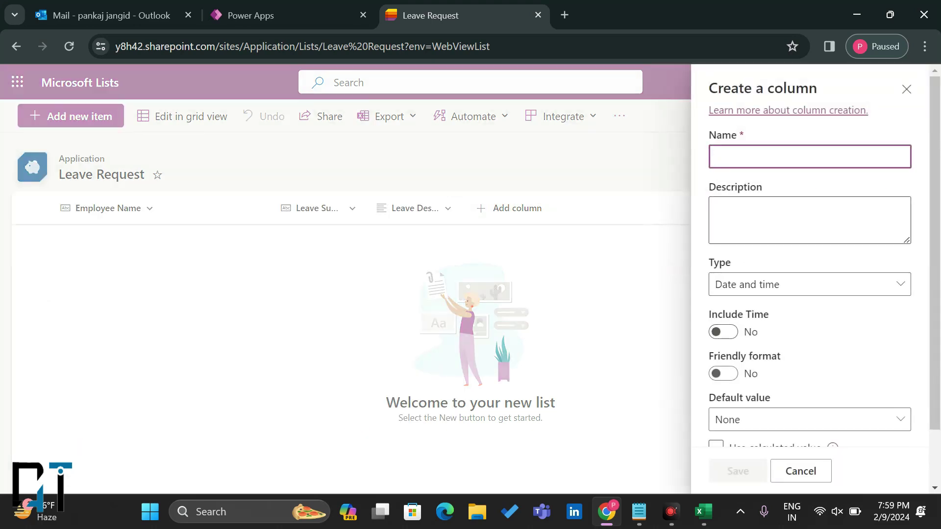
type("From Date")
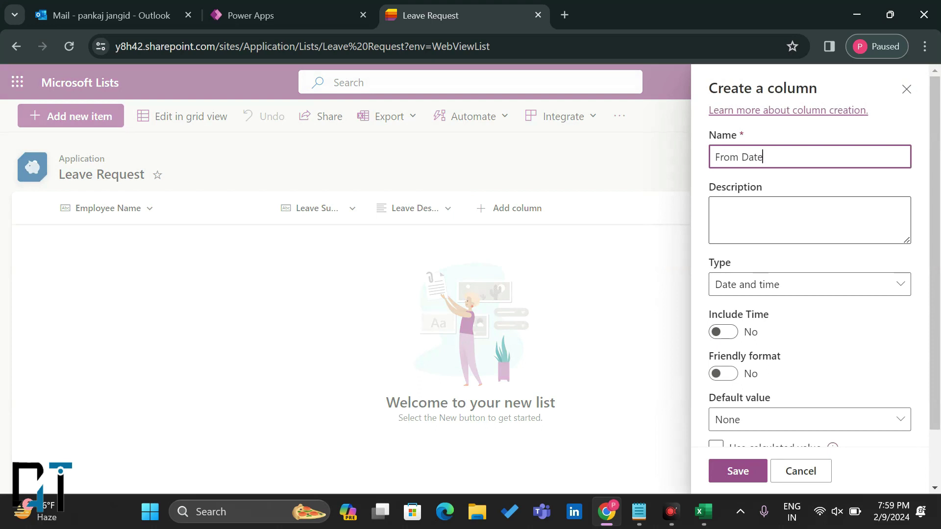
left_click(735, 471)
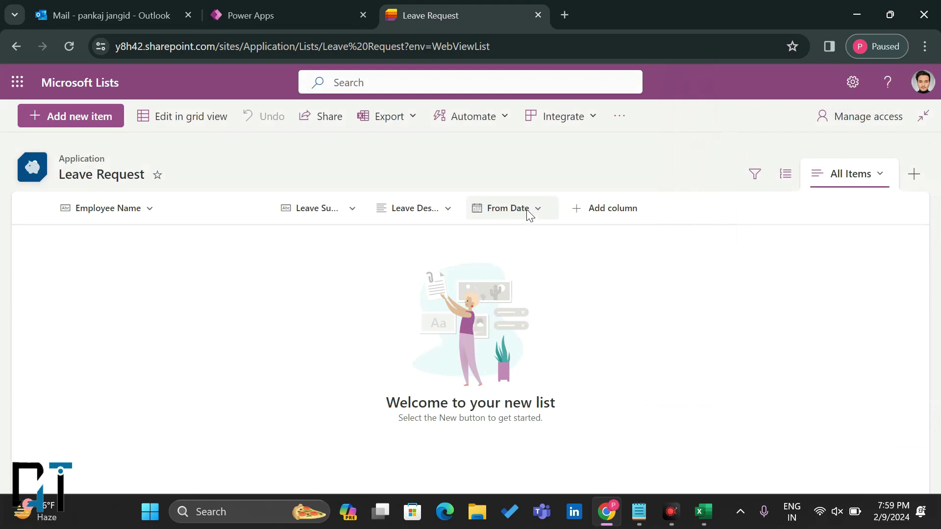
left_click(577, 216)
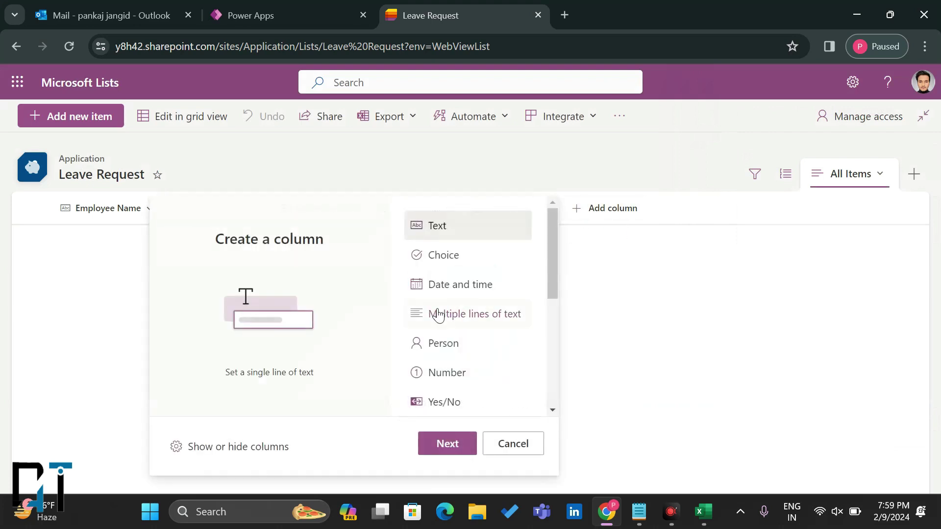
left_click(443, 282)
left_click(449, 443)
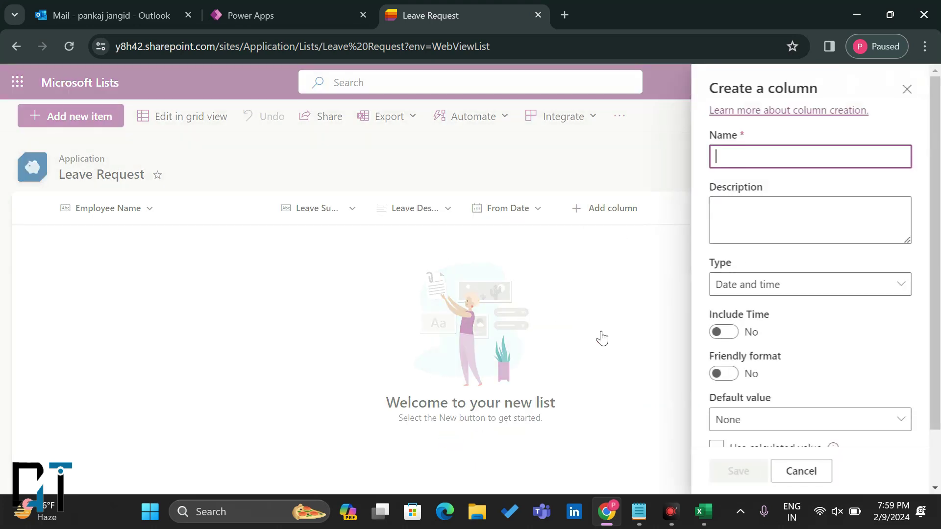
type("To Date")
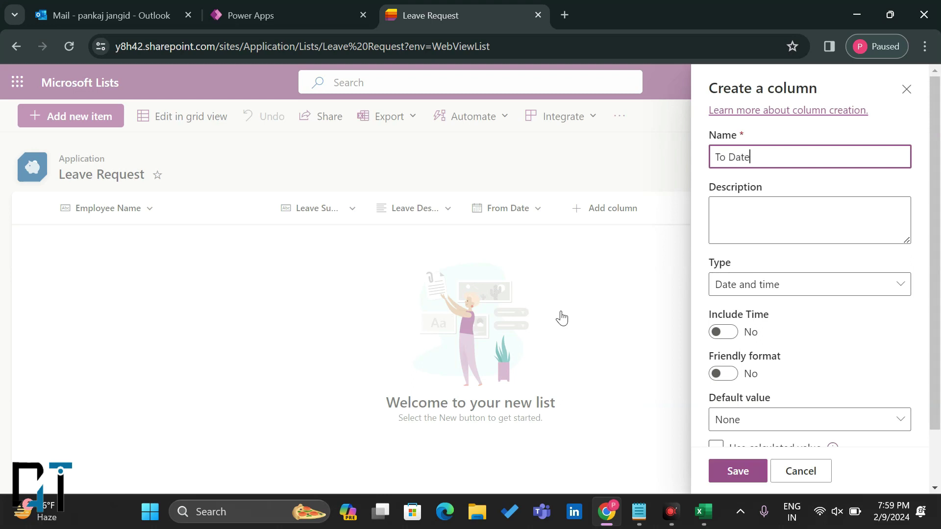
left_click(727, 475)
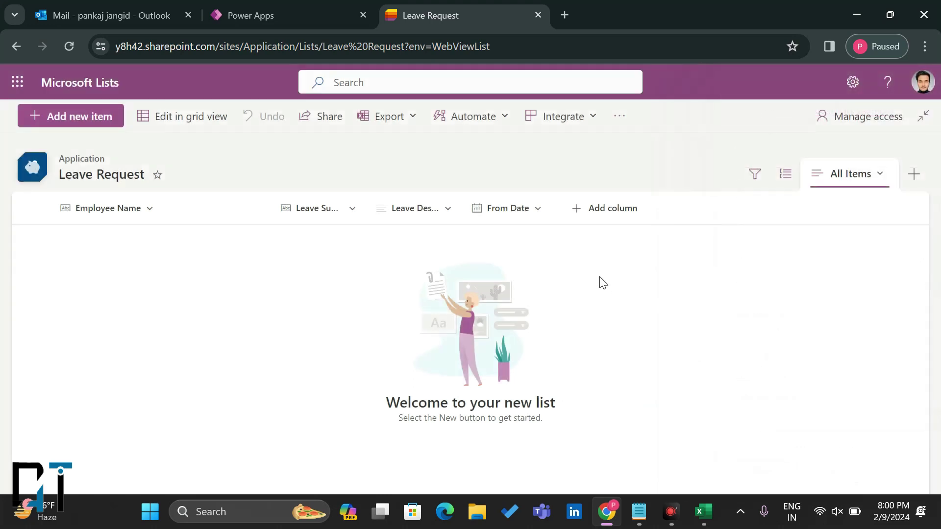
Step: Add a Number column named Apply Days
left_click(690, 216)
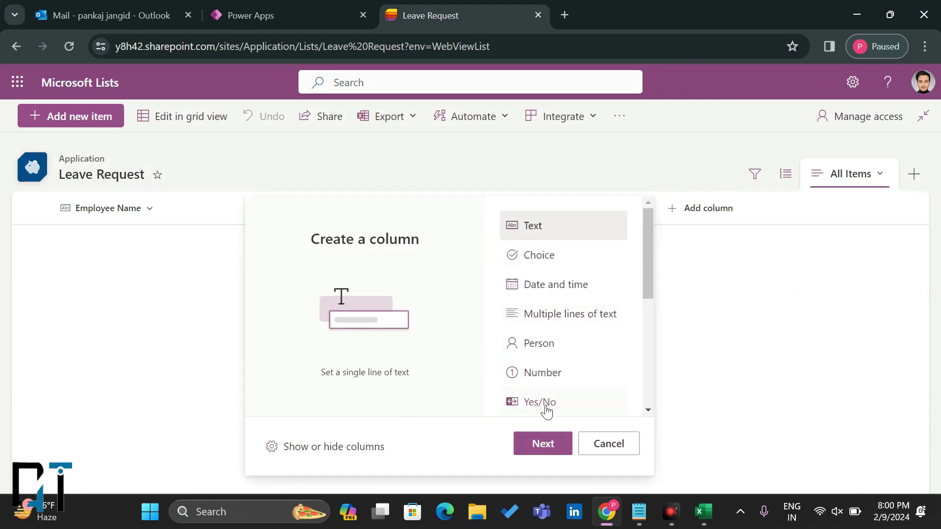
left_click(540, 446)
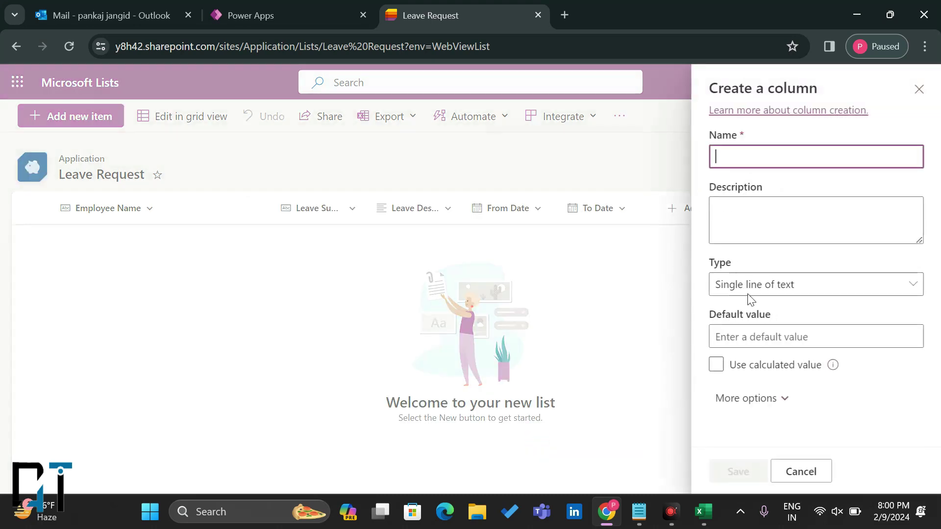
left_click(748, 288)
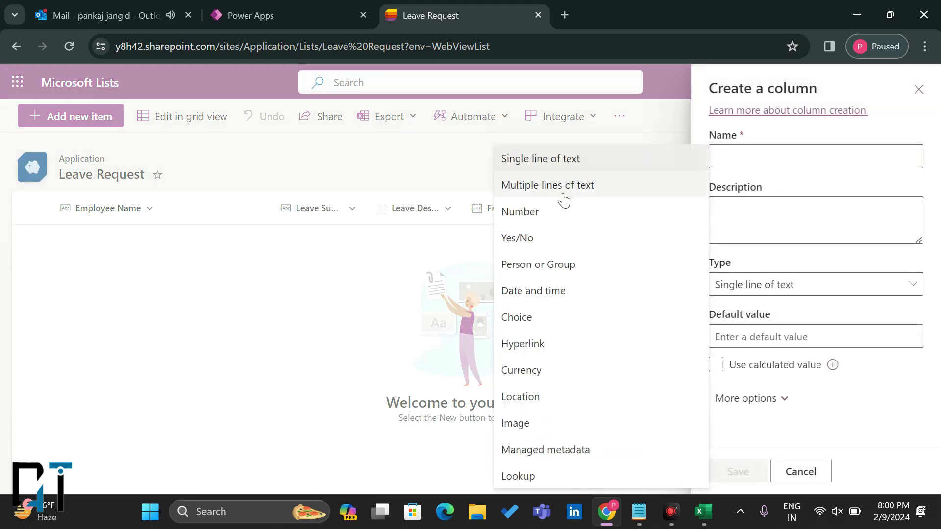
left_click(559, 210)
left_click(737, 159)
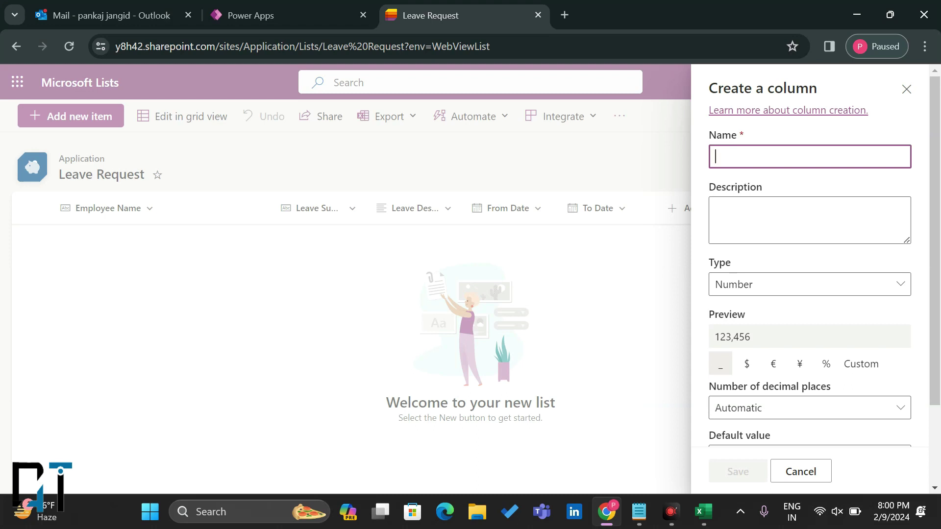
type("Apply Days")
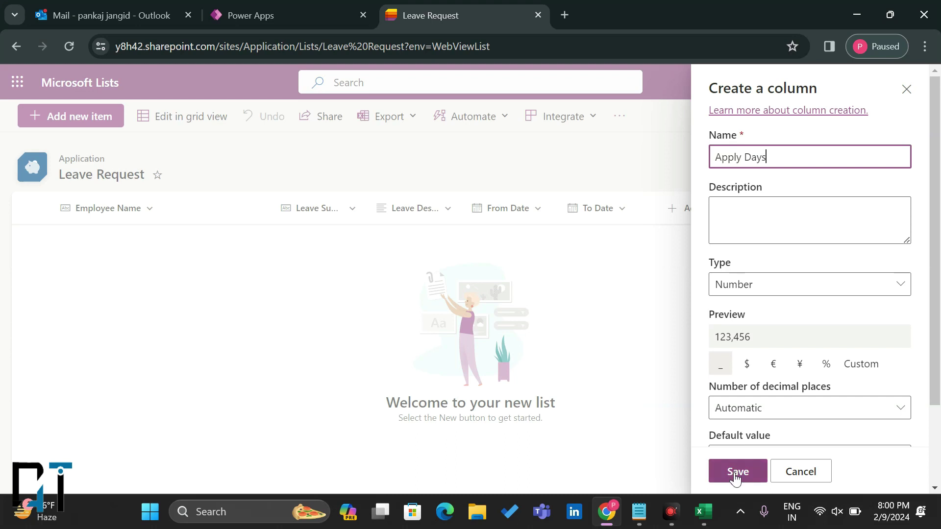
left_click(737, 473)
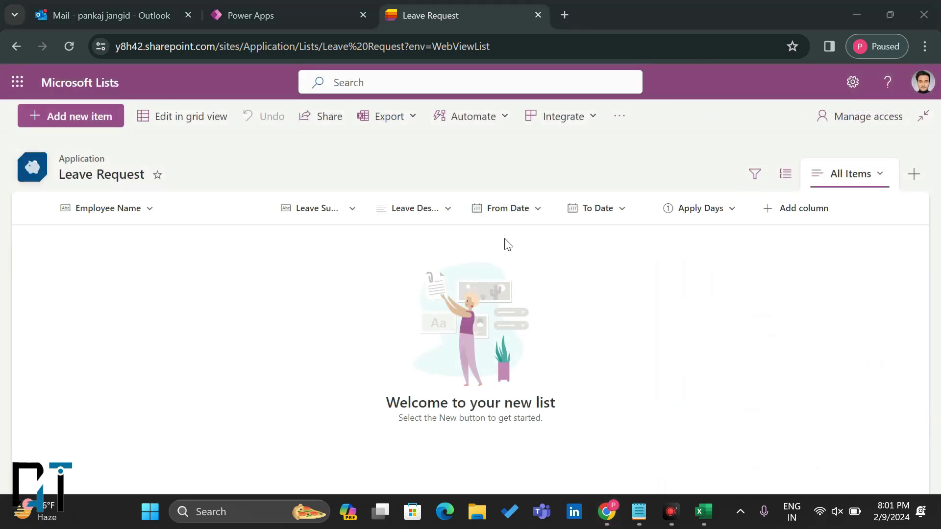
left_click(791, 211)
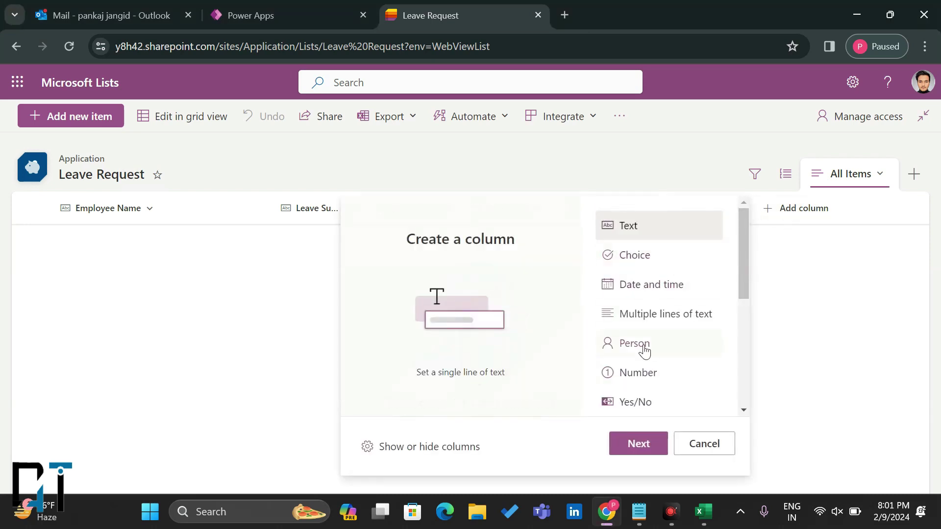
Step: Add a Request To Person or Group column with profile photos and multiple selections allowed
left_click(645, 351)
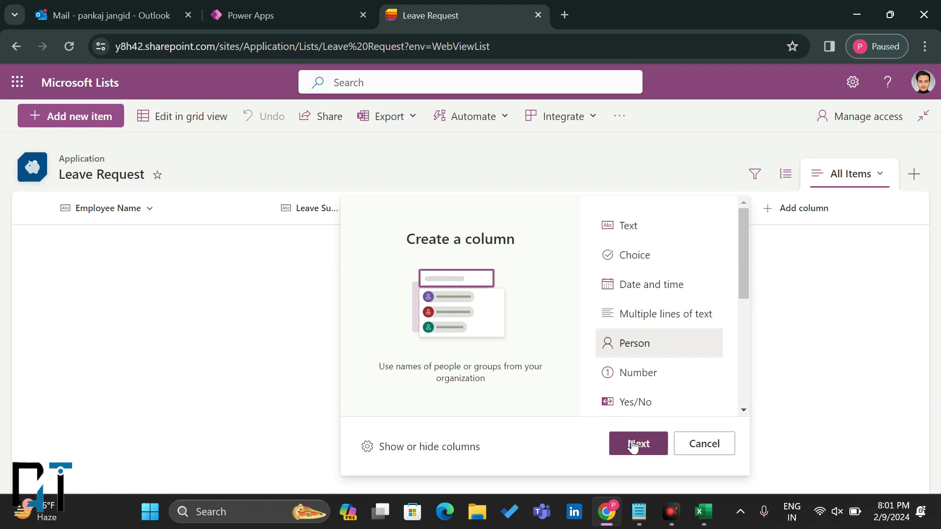
left_click(634, 446)
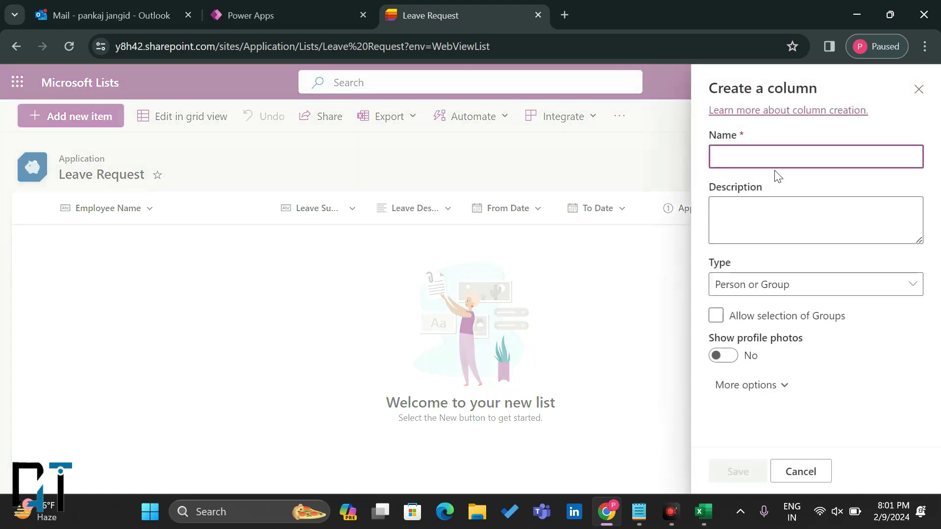
type("Request To")
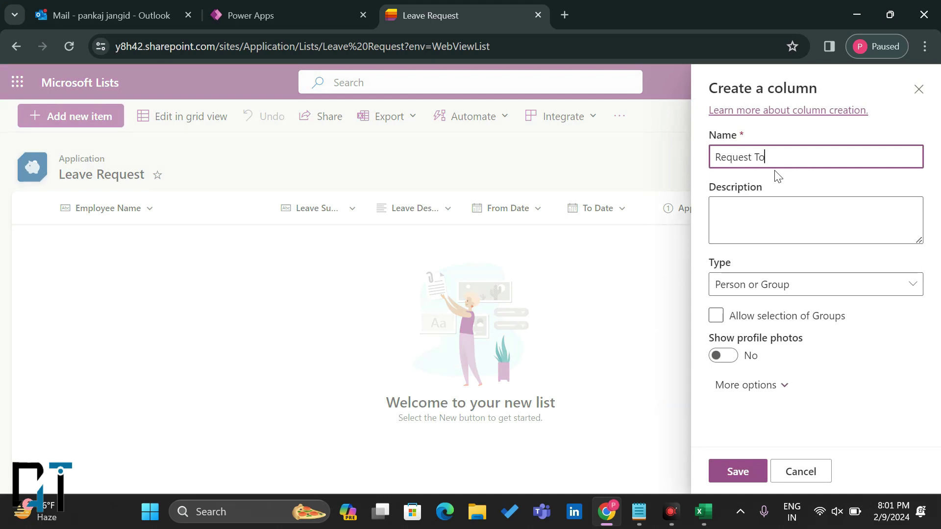
left_click(718, 359)
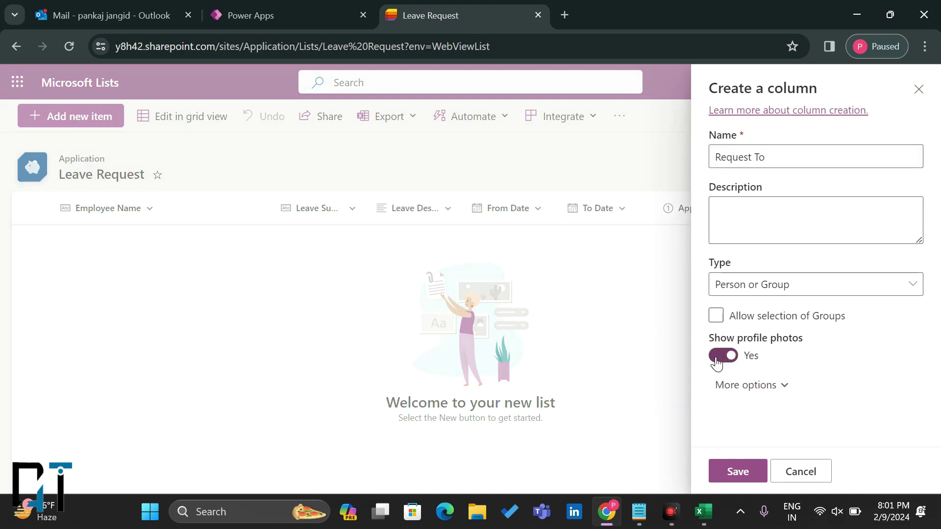
left_click(728, 385)
scroll(737, 407, "down", 1)
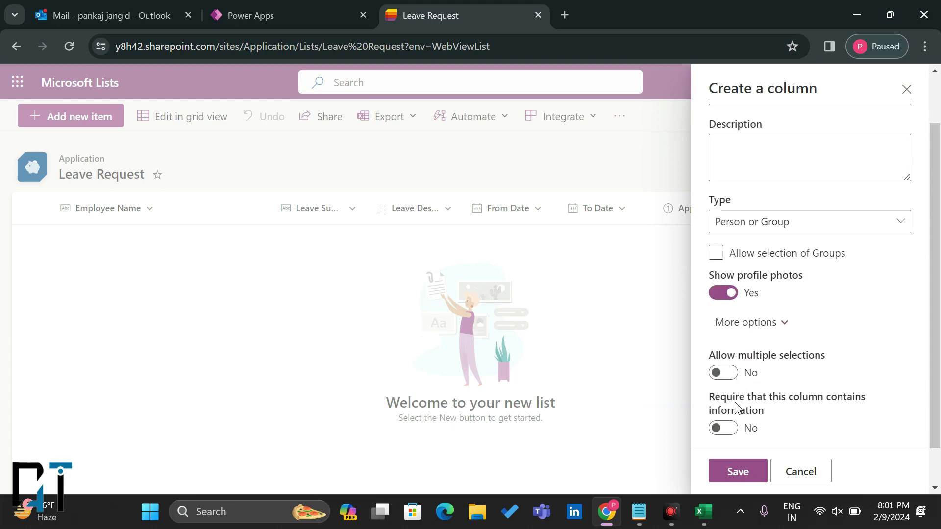
scroll(735, 407, "down", 1)
left_click(718, 342)
scroll(771, 346, "down", 1)
scroll(773, 346, "up", 3)
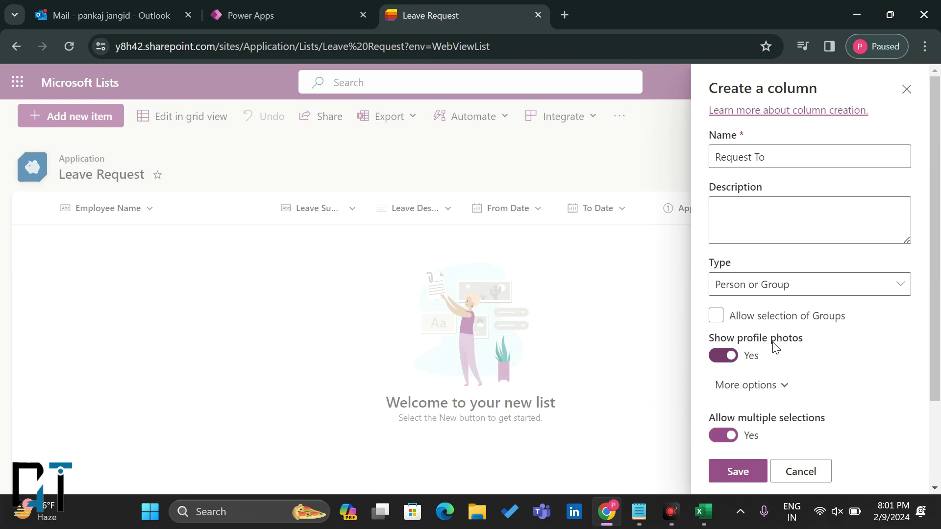
scroll(774, 346, "down", 2)
scroll(786, 298, "up", 2)
scroll(854, 327, "down", 2)
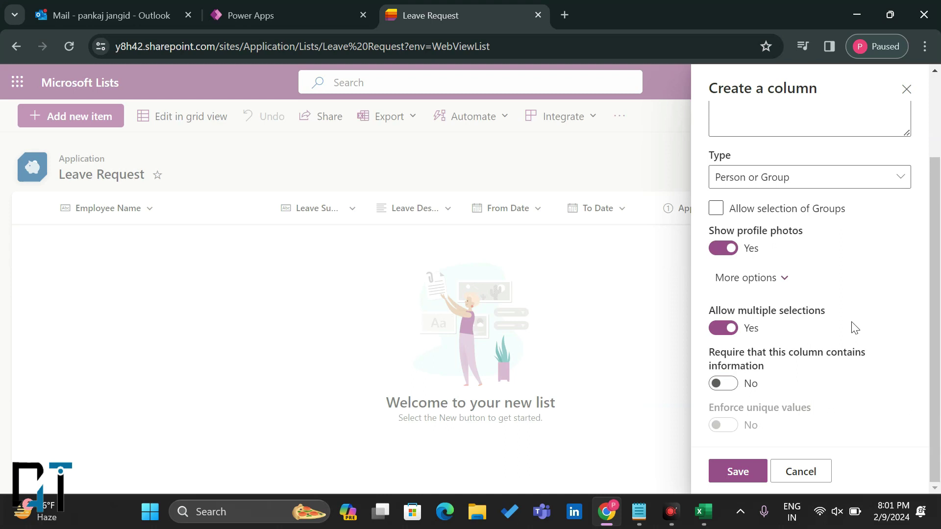
scroll(854, 327, "up", 2)
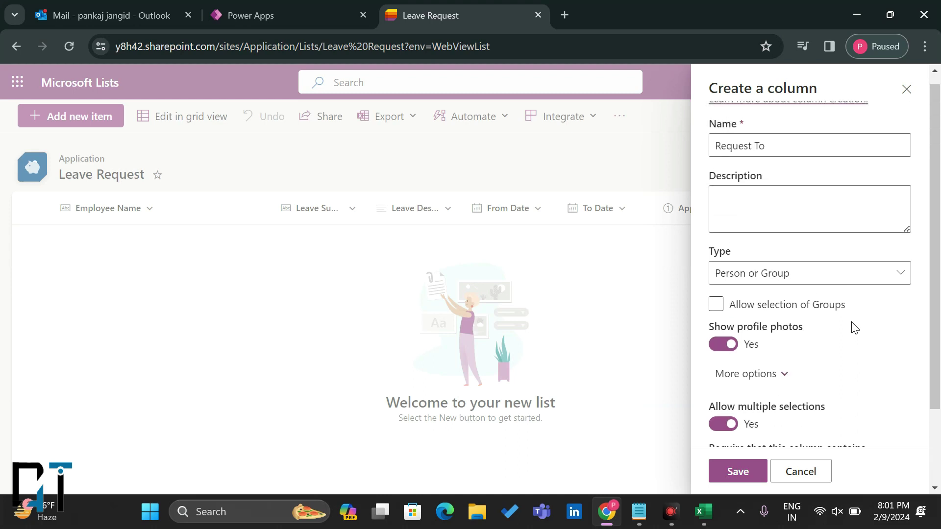
scroll(854, 326, "down", 2)
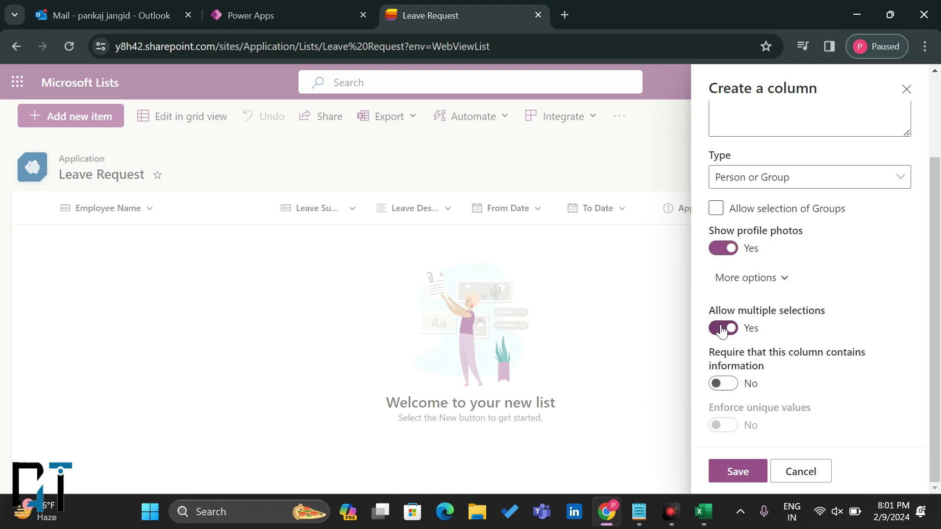
scroll(811, 334, "up", 2)
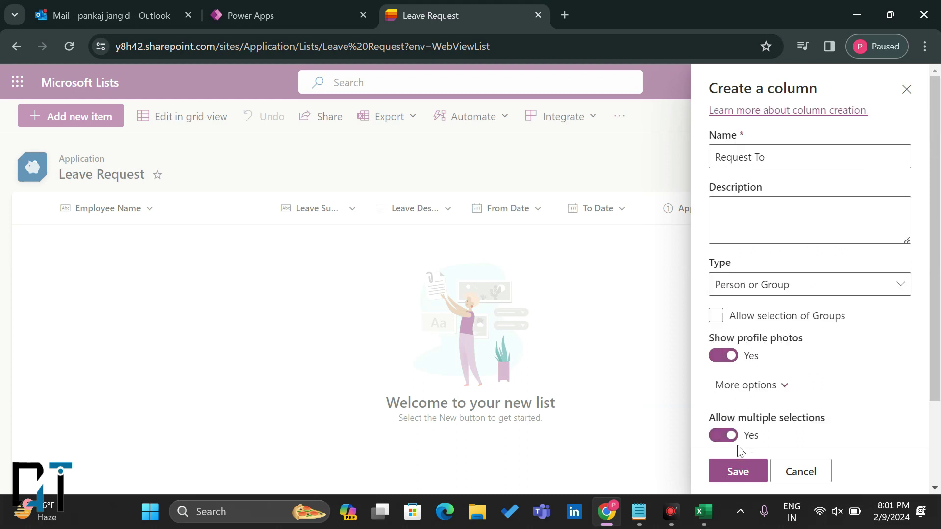
left_click(731, 471)
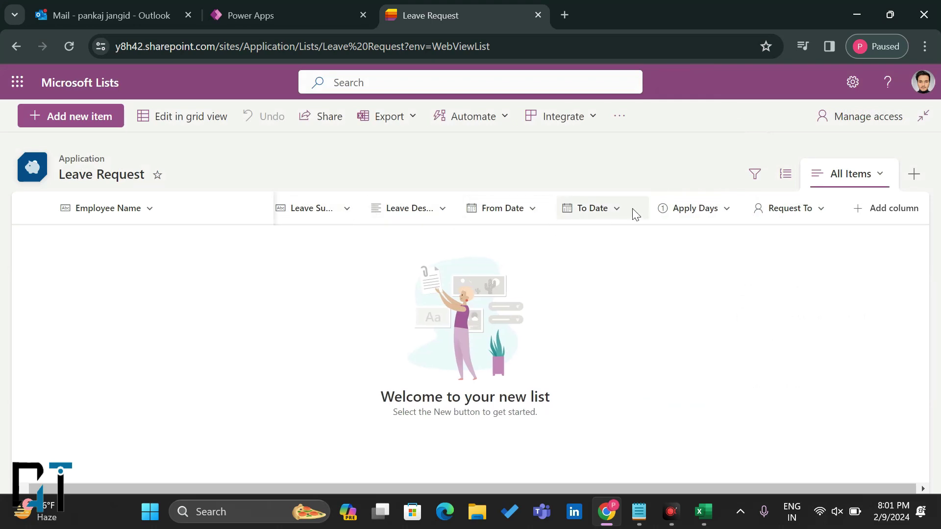
left_click(889, 450)
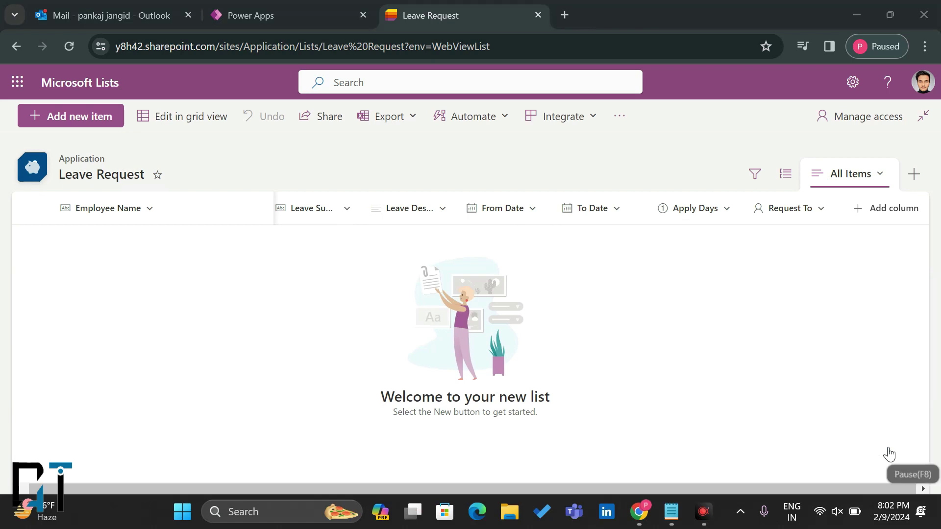
Step: Start a Choice column named Leave Type and open a new browser tab
left_click(878, 208)
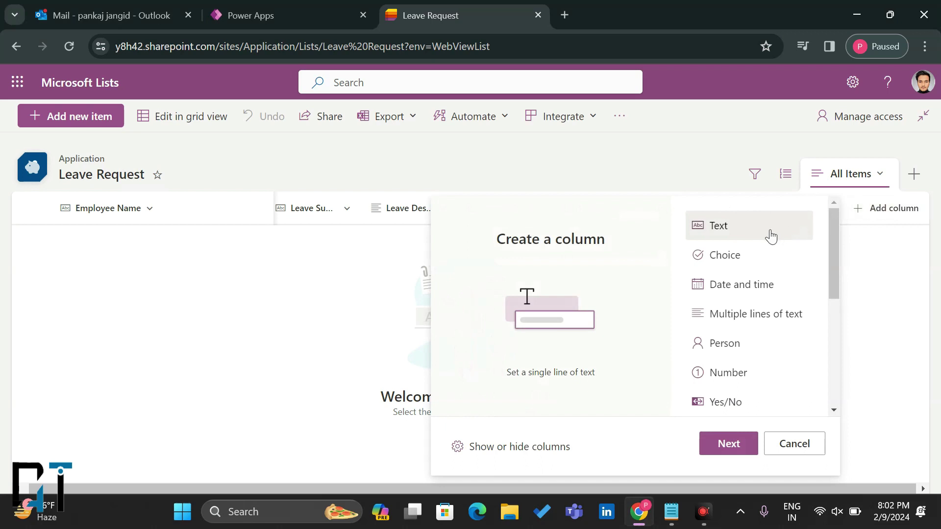
left_click(745, 255)
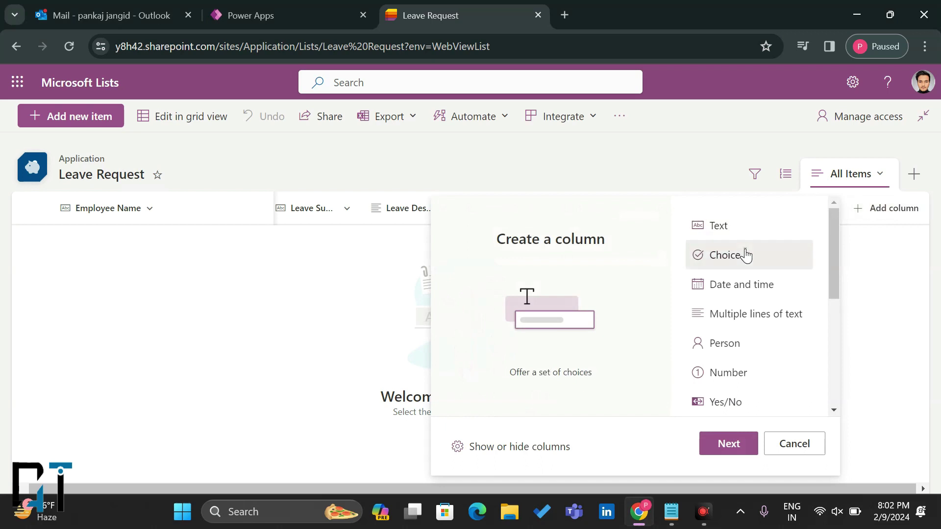
left_click(724, 450)
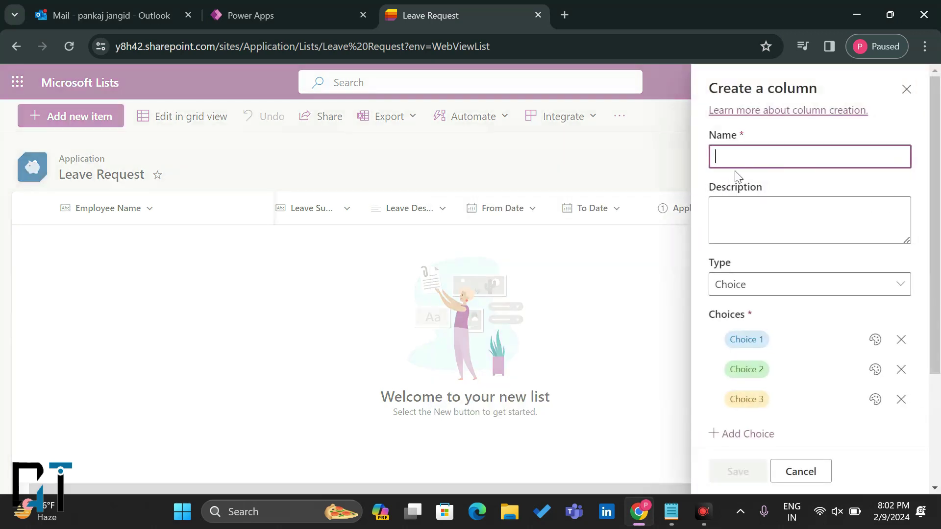
type("Leave Type")
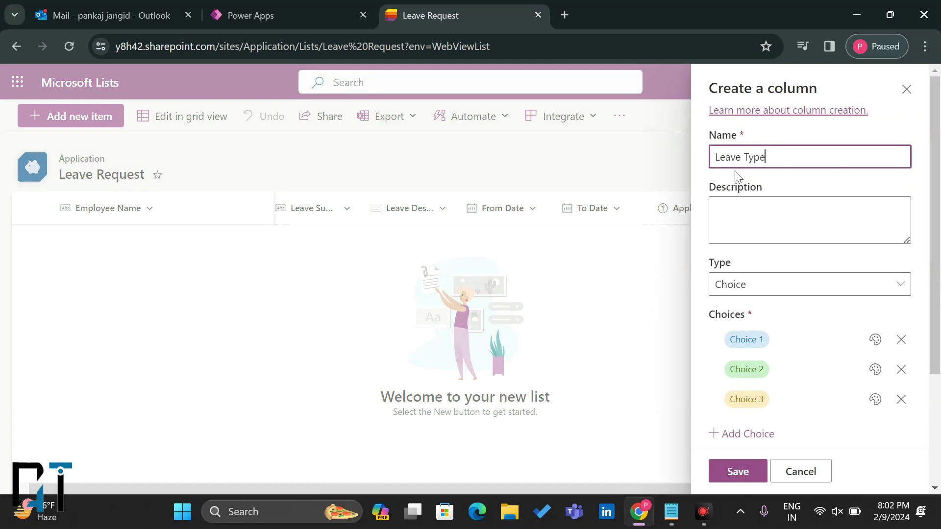
left_click(750, 341)
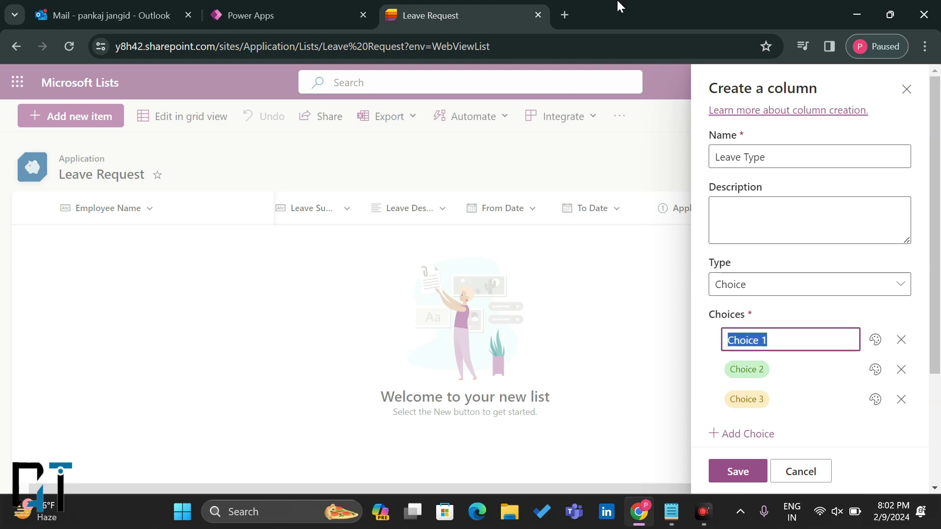
left_click(566, 14)
Step: Search Google for 'Leave types' and paste Earned Leave as the first choice
type("Leave t")
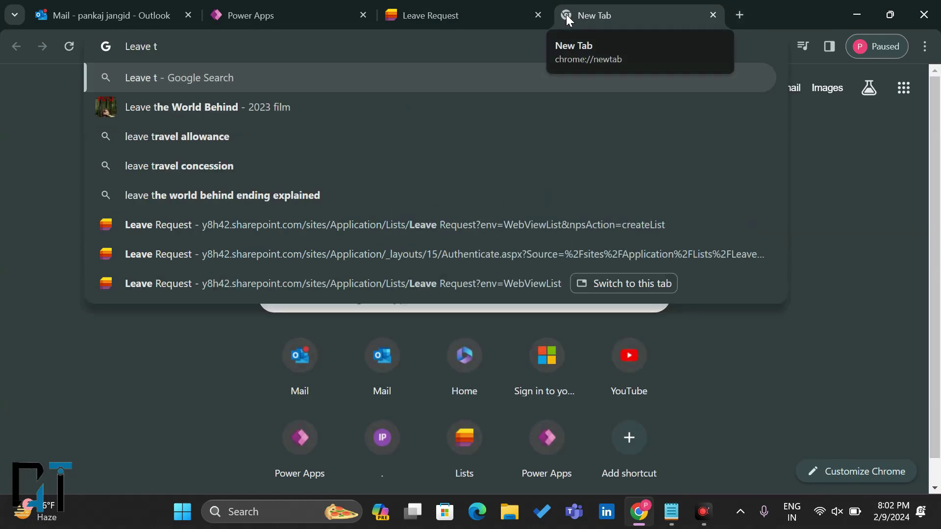
type("ypes")
key("Return")
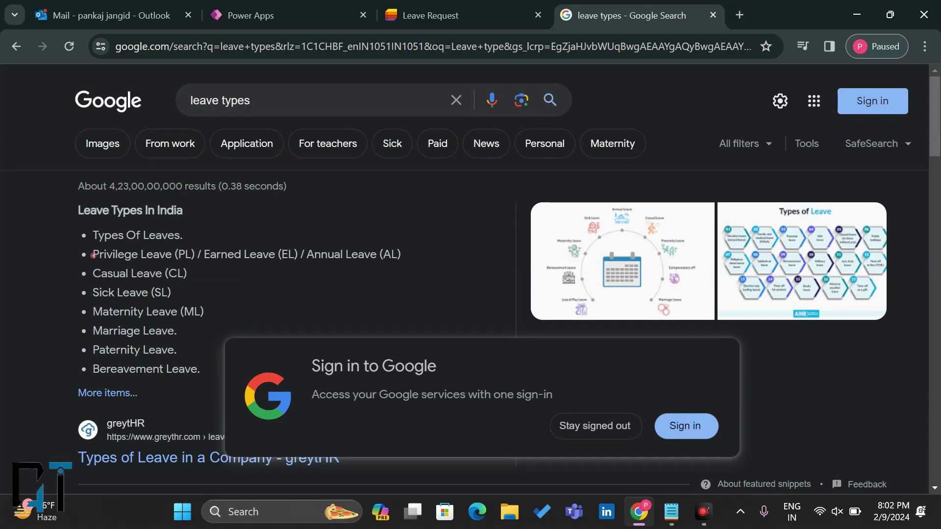
left_click_drag(275, 255, 210, 255)
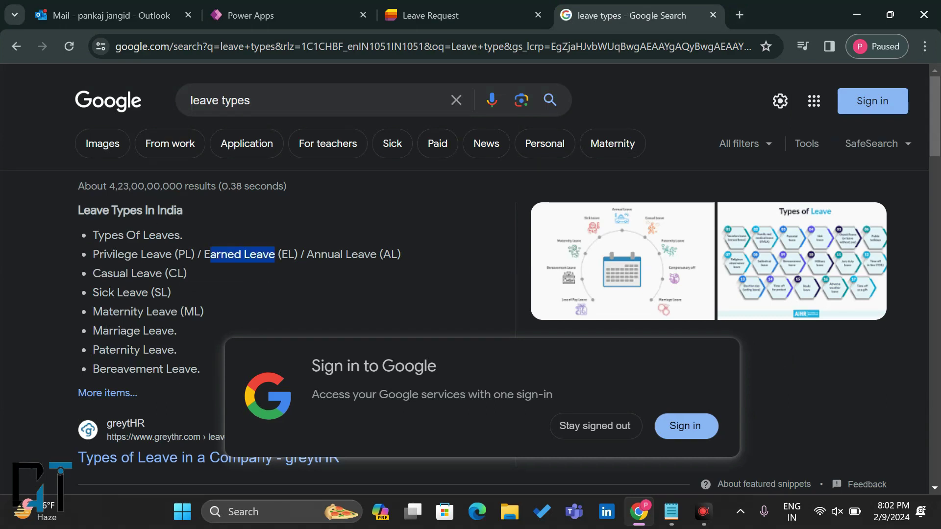
left_click(426, 15)
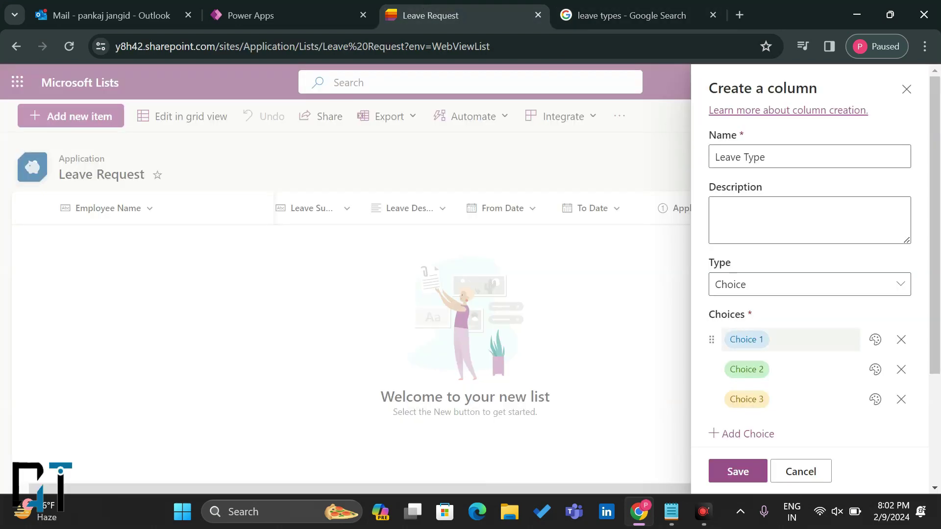
left_click(743, 339)
type("Earned Leave")
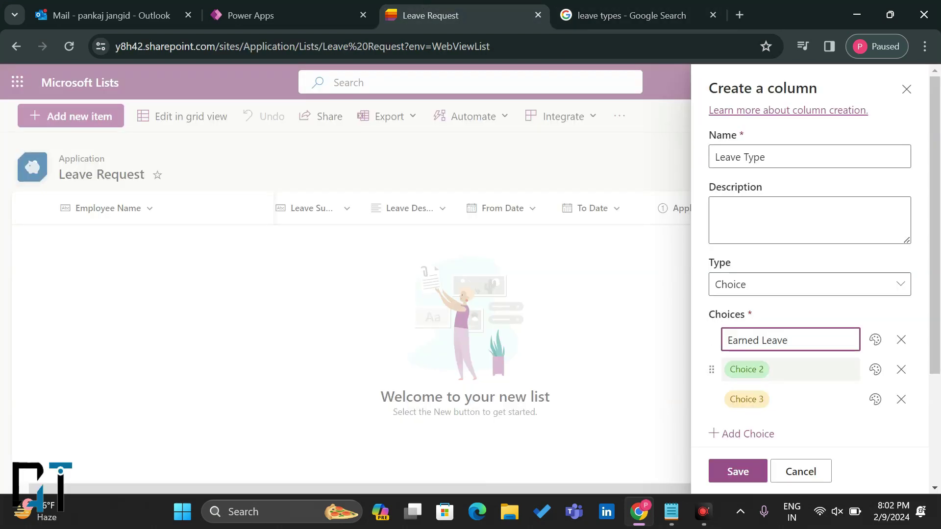
key("Tab")
Step: Copy Casual Leave from the search results and paste it as the second choice
left_click(633, 15)
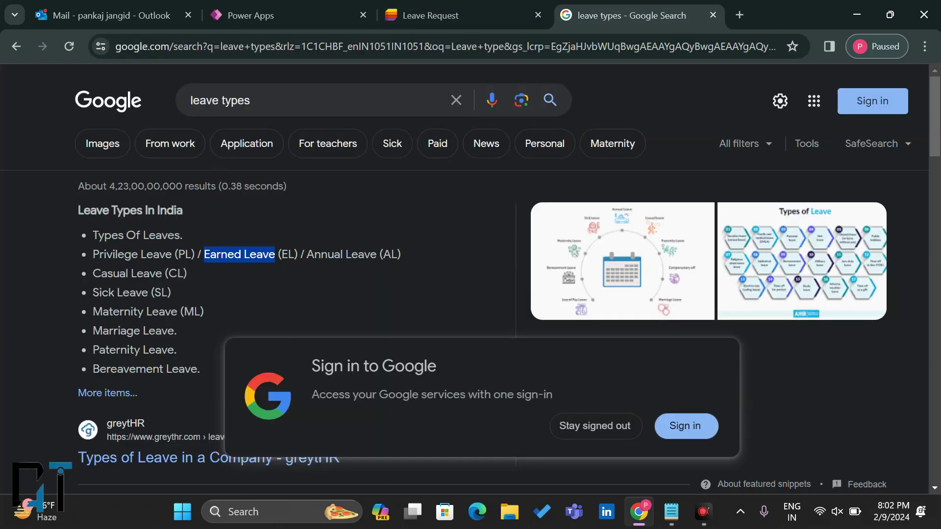
left_click_drag(162, 273, 89, 278)
key("ctrl+c")
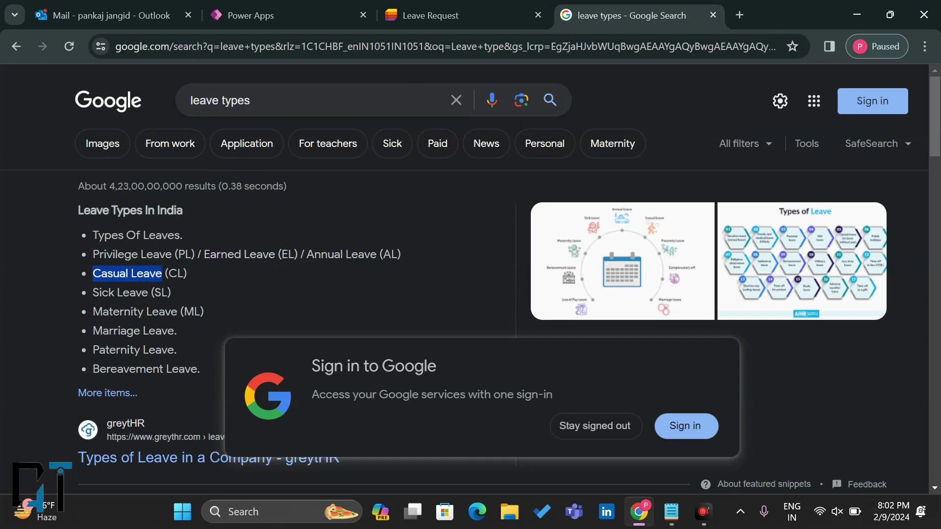
left_click(422, 15)
left_click(746, 370)
key("ctrl+v")
left_click(746, 399)
Step: Paste Sick Leave as the third choice and save the Leave Type column
left_click(612, 16)
left_click_drag(102, 293, 148, 292)
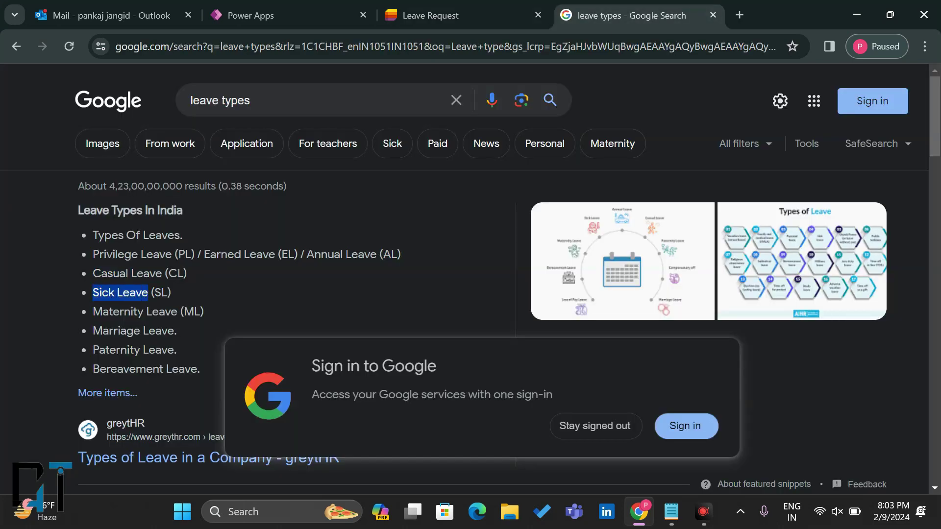
left_click(431, 16)
left_click(742, 400)
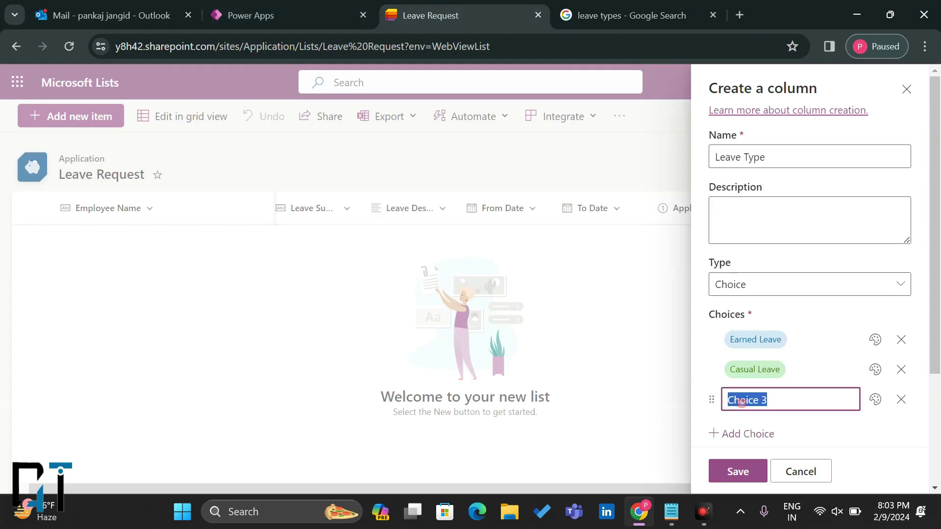
type("Sick Leave")
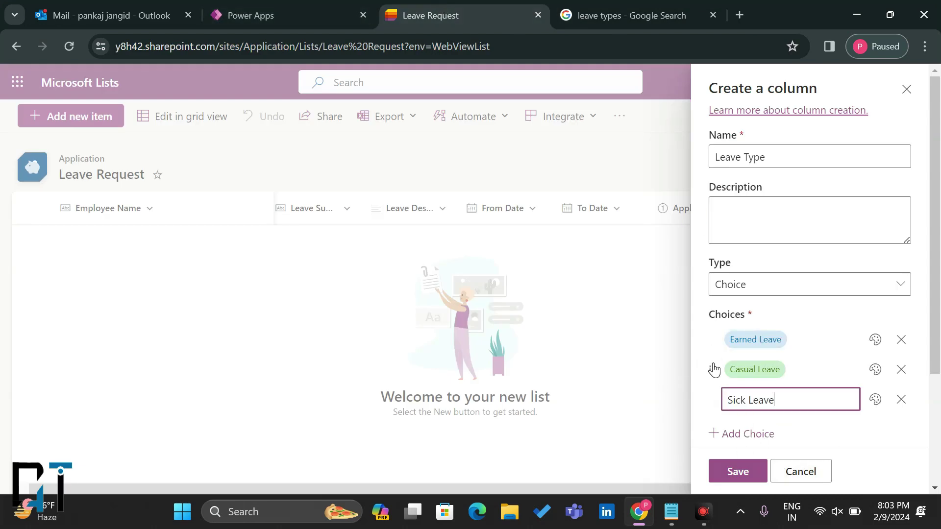
left_click(713, 365)
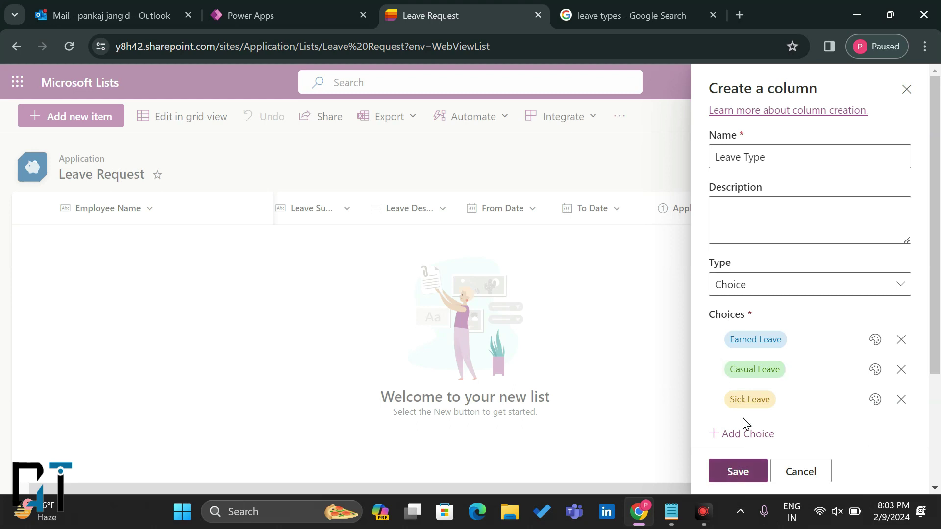
left_click(735, 470)
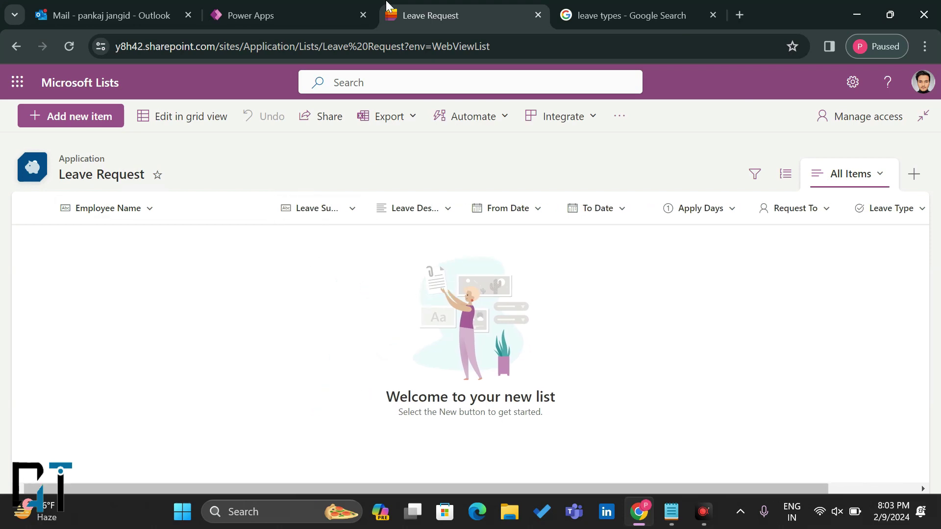
left_click(301, 6)
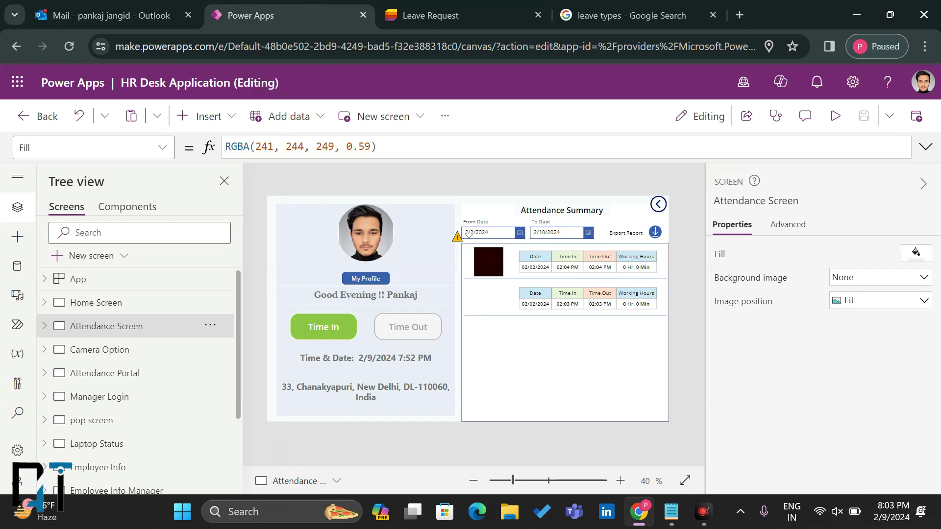
Step: Browse the Camera Option, Attendance and All employee Information screens, then bring up new-screen layouts
left_click(101, 349)
left_click(112, 327)
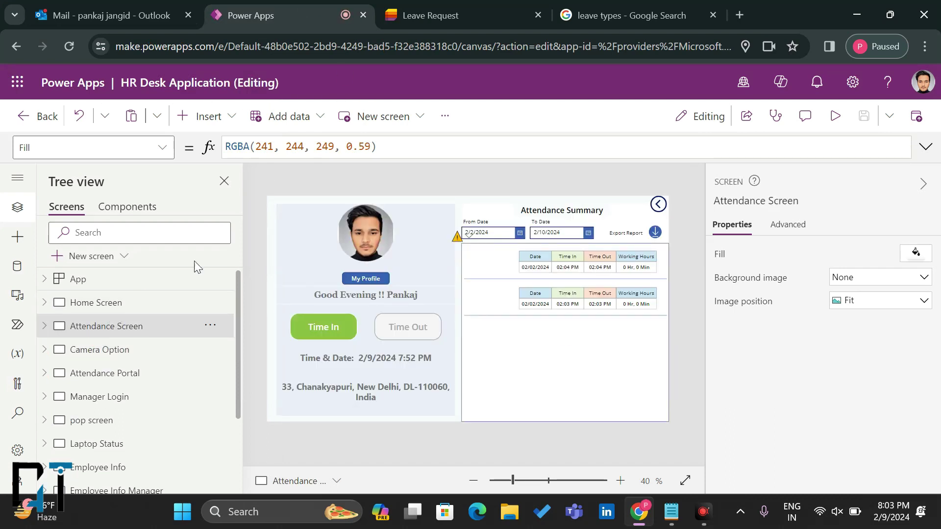
scroll(98, 451, "down", 3)
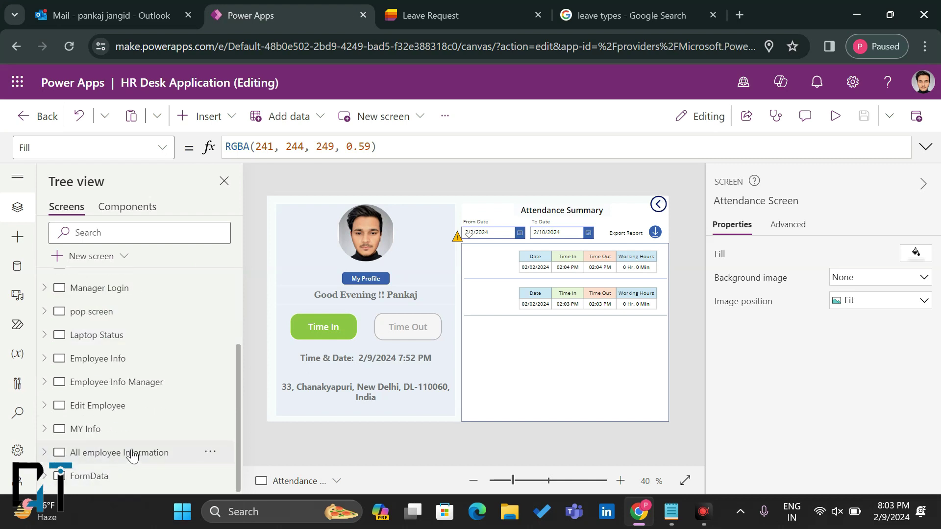
scroll(185, 343, "up", 3)
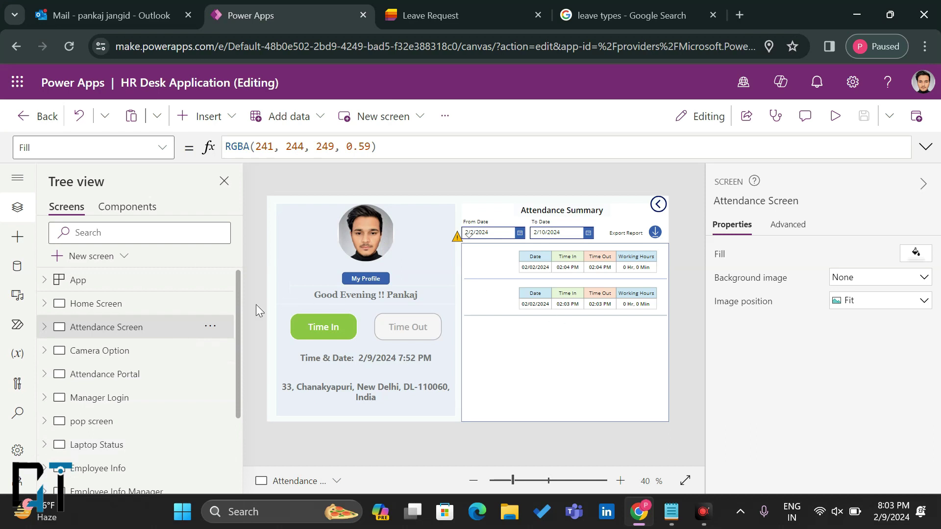
scroll(117, 443, "down", 5)
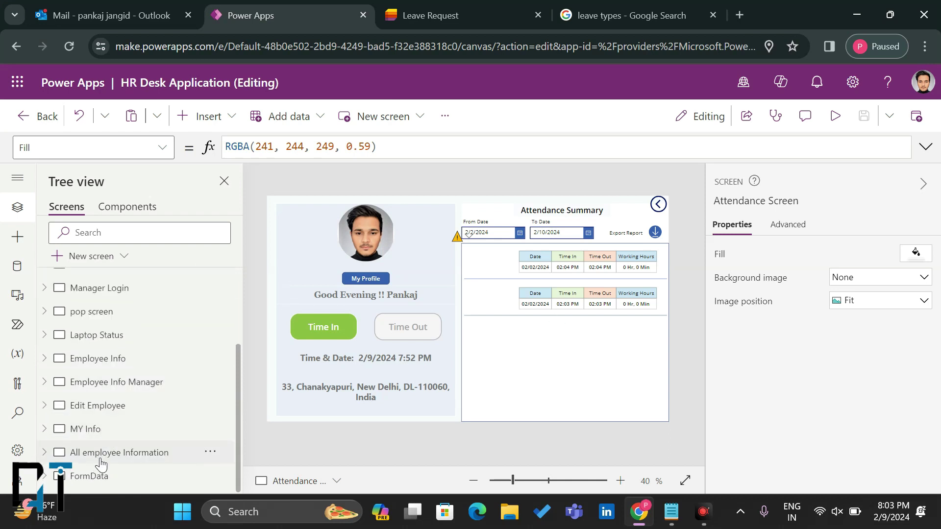
left_click(105, 452)
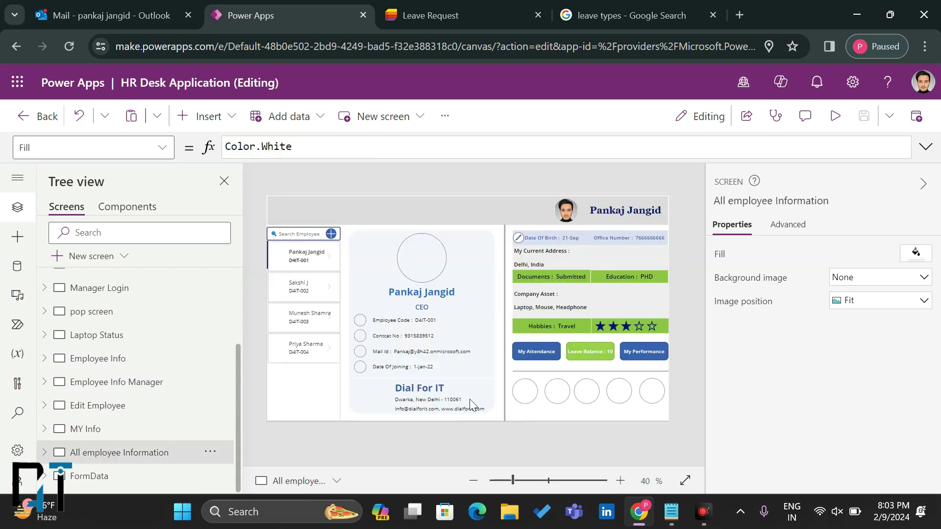
left_click(601, 349)
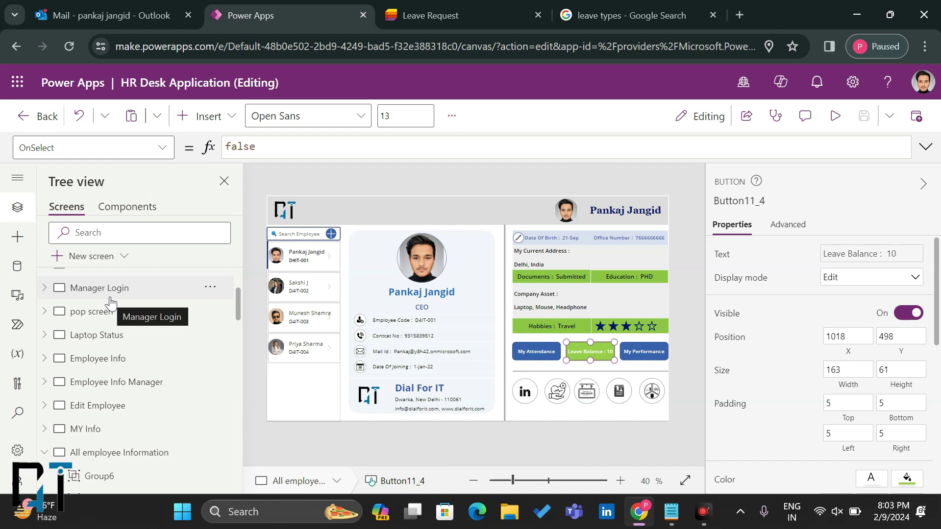
scroll(109, 301, "up", 1)
scroll(105, 300, "down", 8)
scroll(81, 350, "up", 5)
scroll(58, 358, "up", 2)
scroll(45, 365, "up", 3)
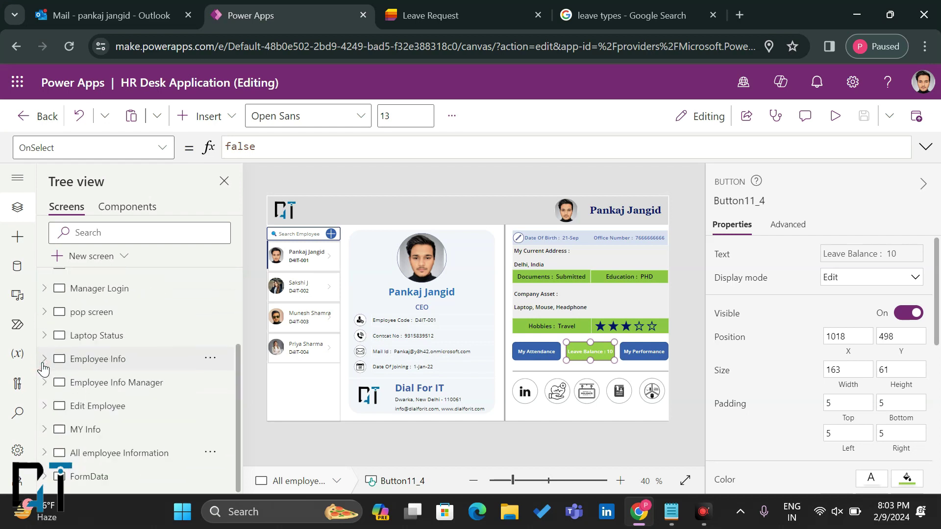
left_click(81, 257)
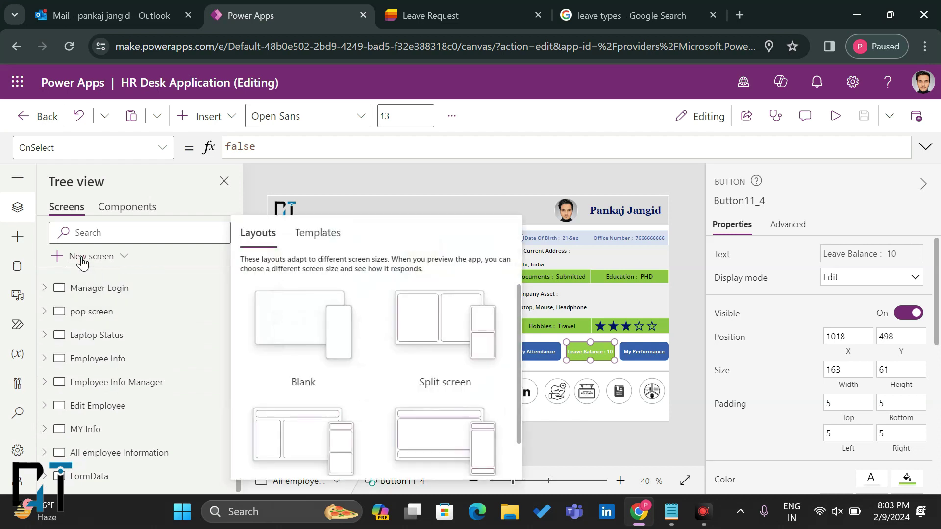
Step: Add a blank screen and rename it New Request
left_click(307, 321)
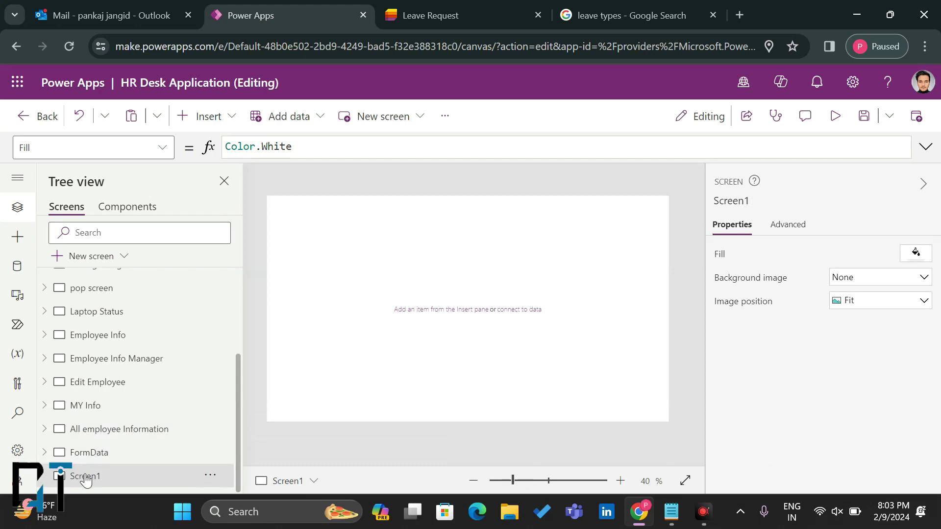
double_click(84, 476)
type("New")
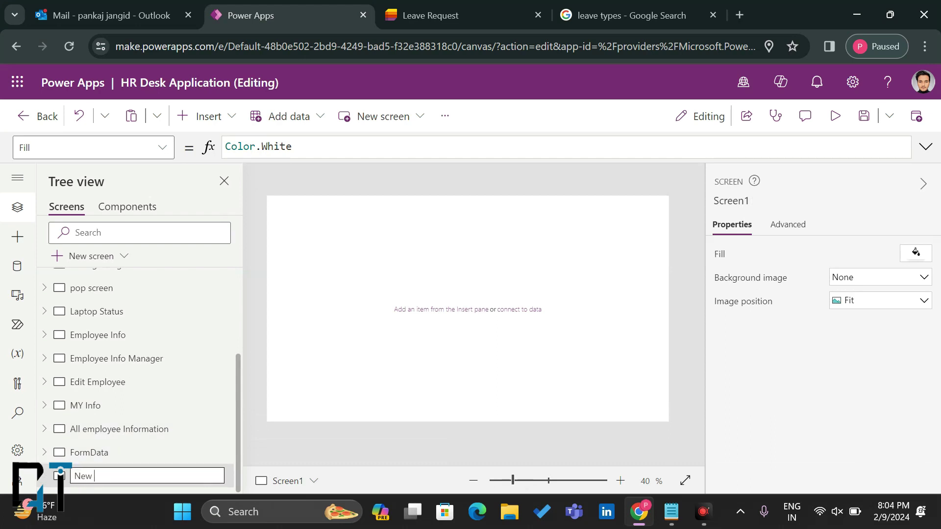
type(" r")
key("BackSpace")
type("Request")
key("Return")
Step: Paste the copied header with logo, profile photo and user name onto New Request
left_click(87, 474)
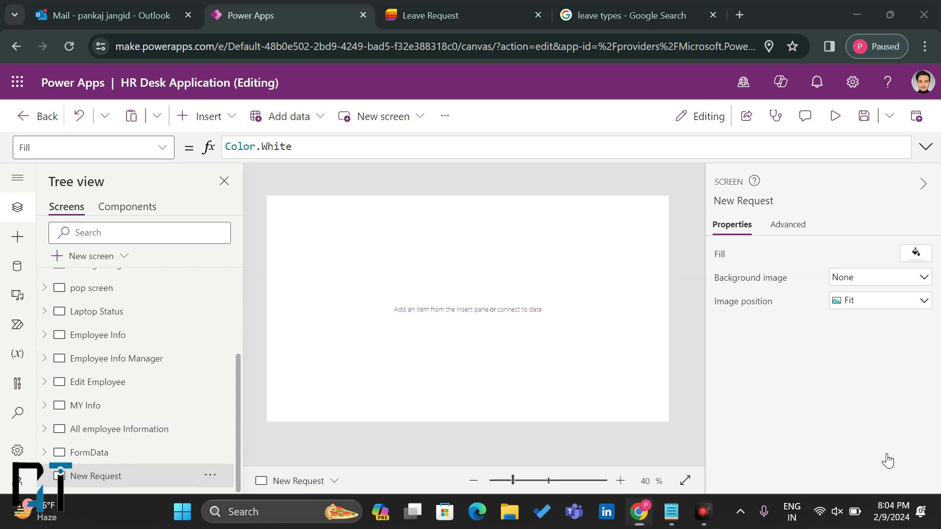
key("ctrl+v")
left_click(372, 326)
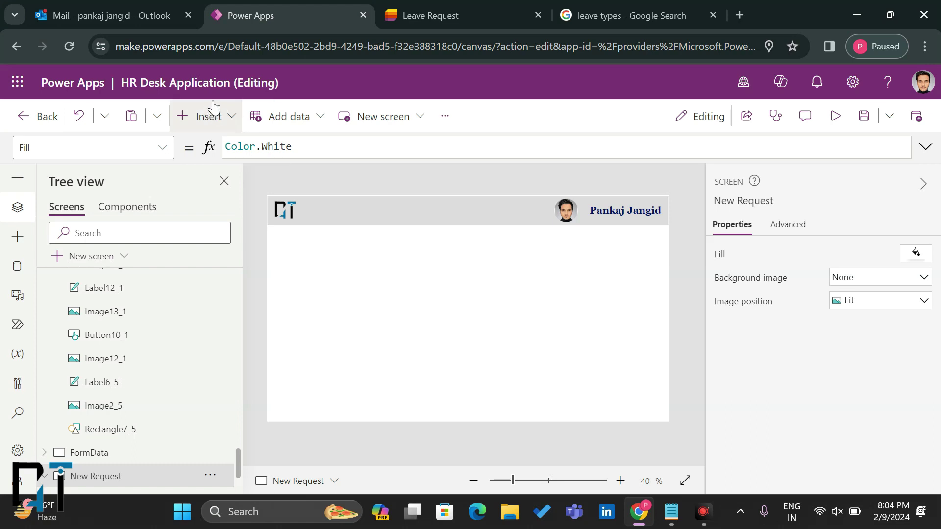
Step: Insert an empty edit form, moved to 0,100 and sized 1366x668 below the header
left_click(209, 118)
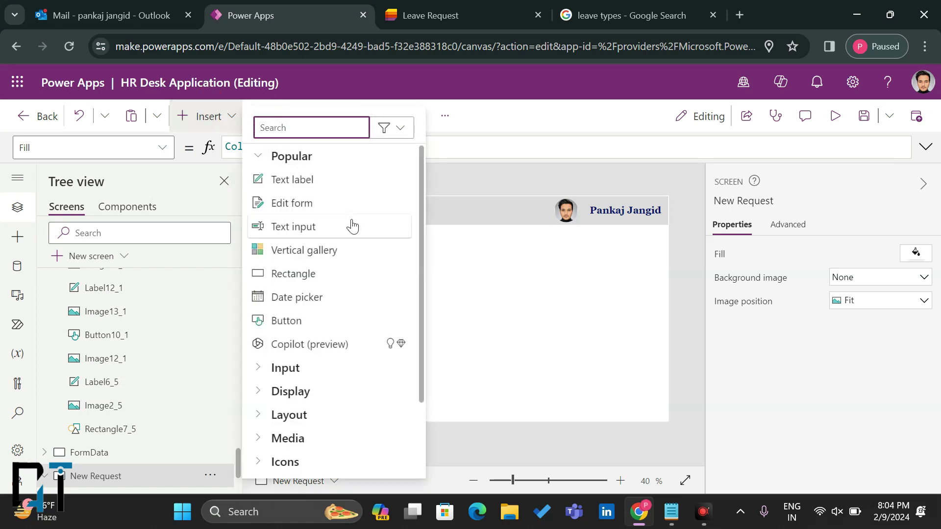
left_click(304, 208)
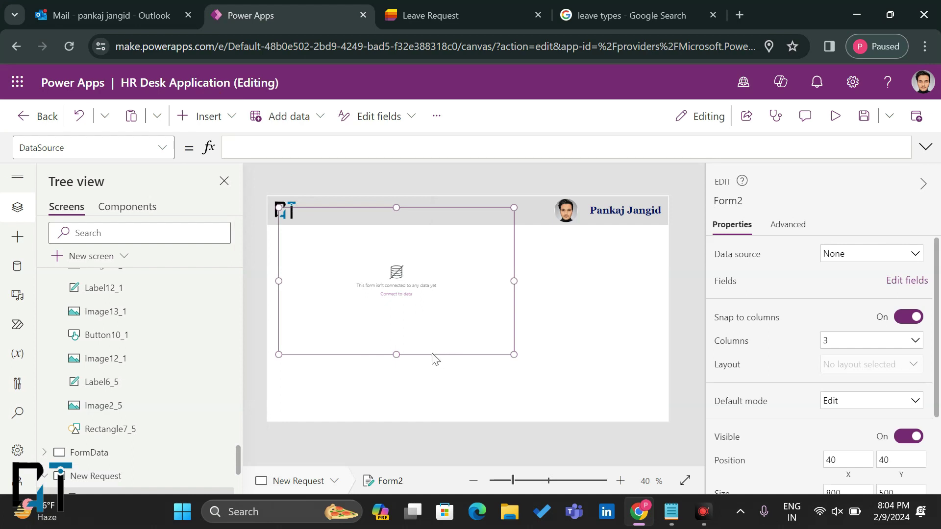
left_click_drag(433, 359, 420, 377)
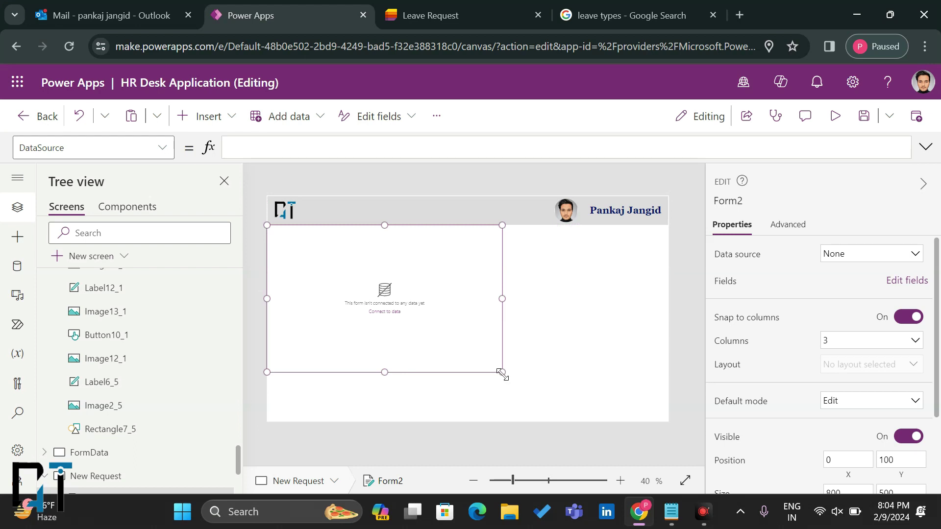
left_click_drag(502, 373, 678, 436)
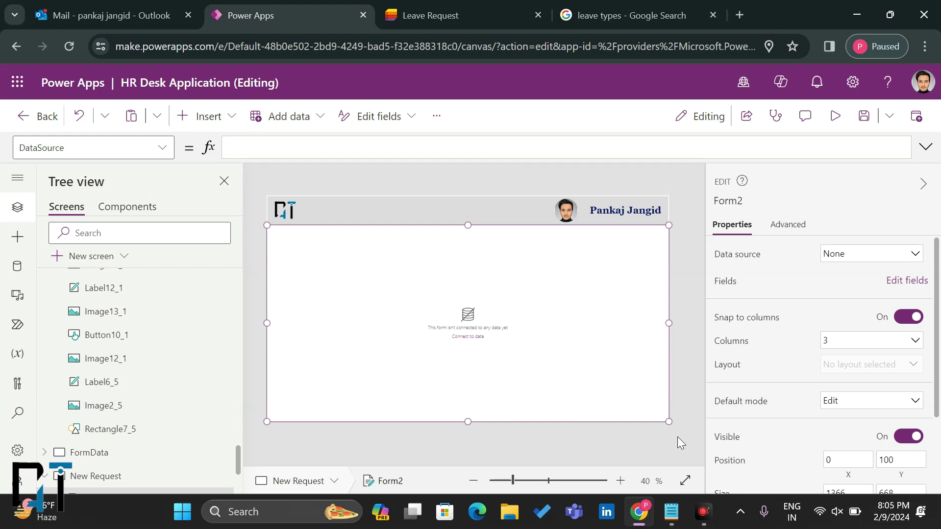
Step: Select Form2 on the New Request screen and start connecting it to data
left_click(888, 459)
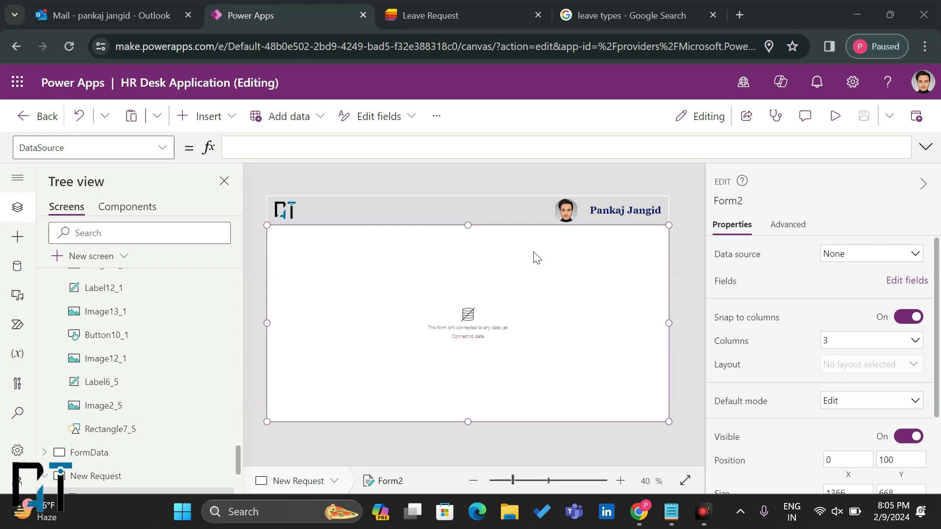
scroll(93, 392, "up", 3)
scroll(93, 394, "up", 10)
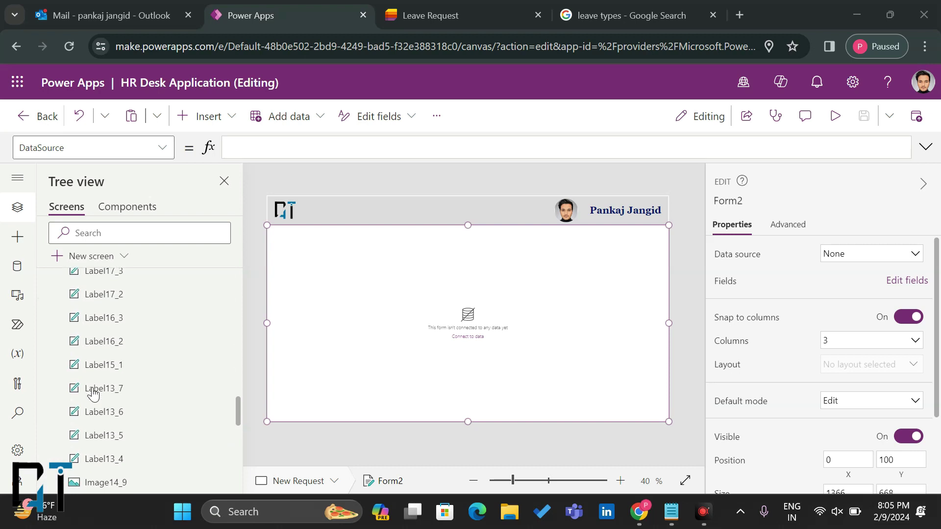
scroll(93, 392, "up", 5)
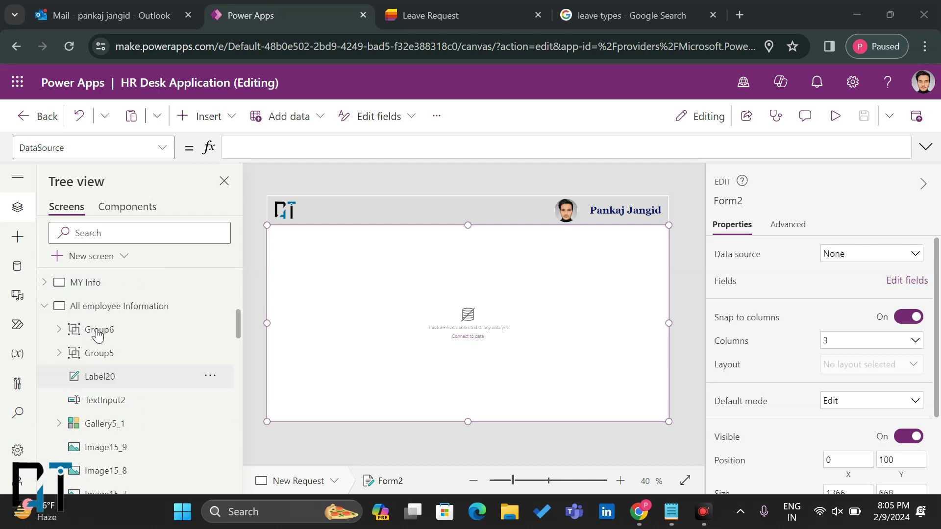
left_click(45, 414)
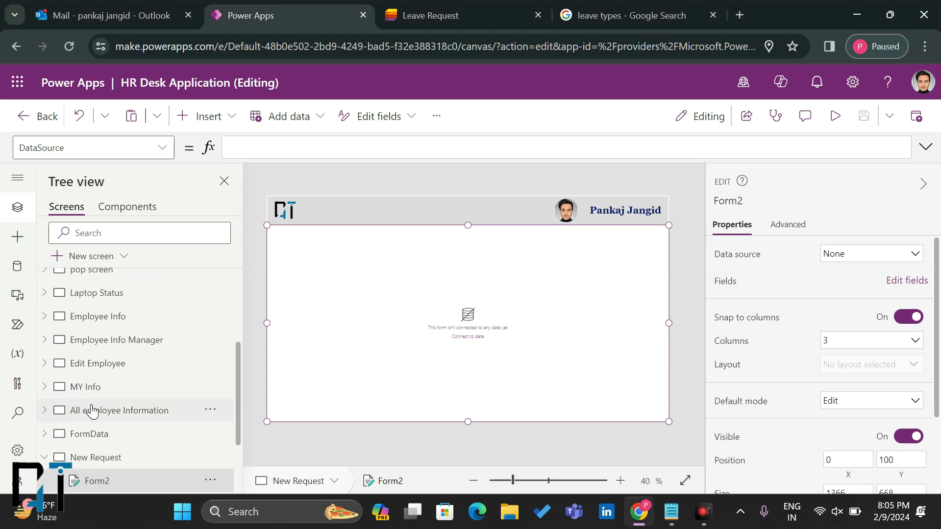
left_click(114, 410)
left_click(104, 458)
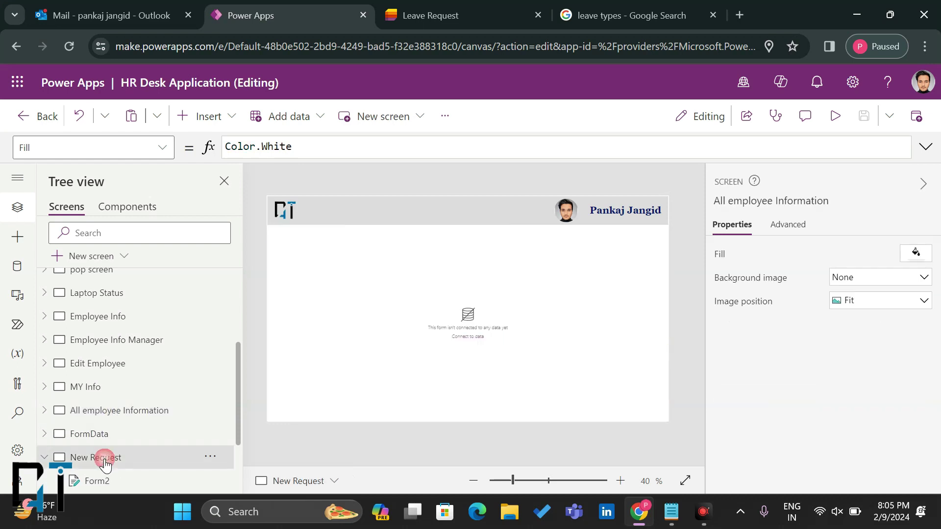
left_click(97, 481)
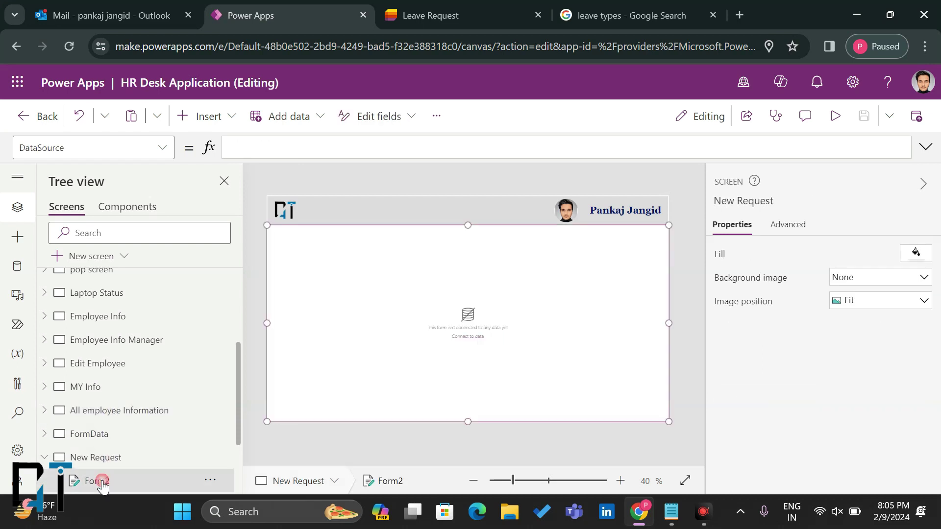
left_click(466, 338)
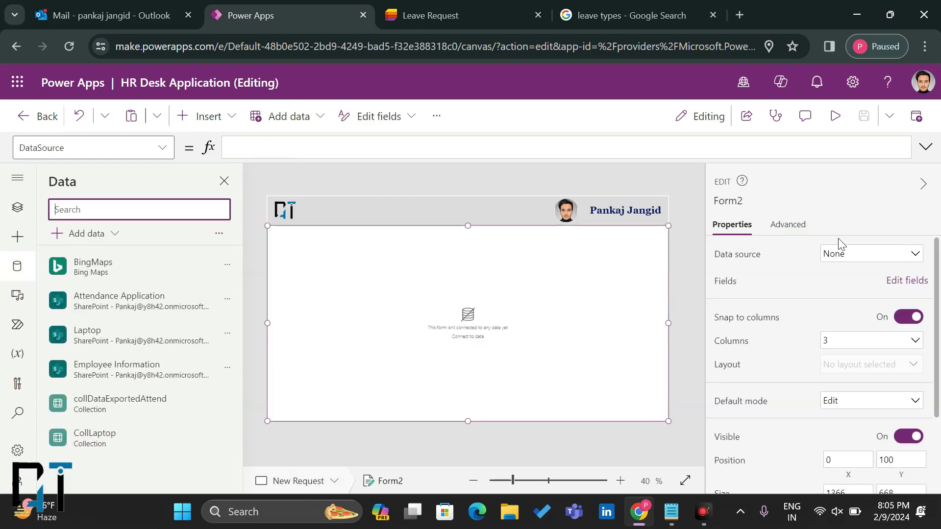
Step: Bind the form to the Leave Request list on the Application SharePoint site
left_click(849, 254)
left_click(656, 462)
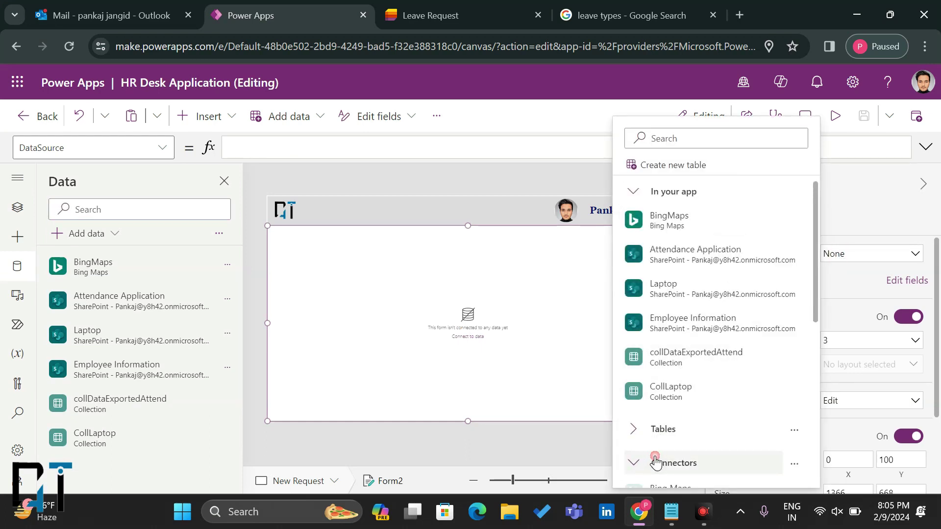
scroll(706, 392, "down", 10)
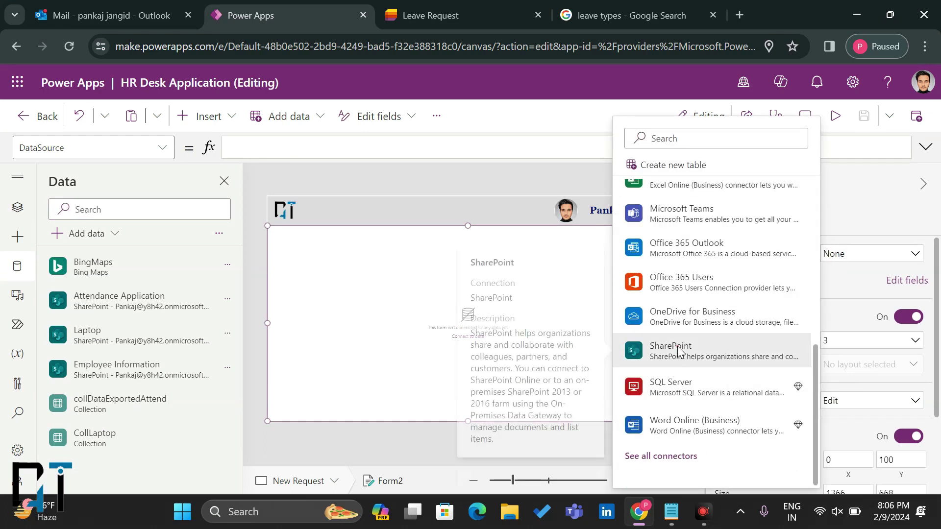
left_click(678, 352)
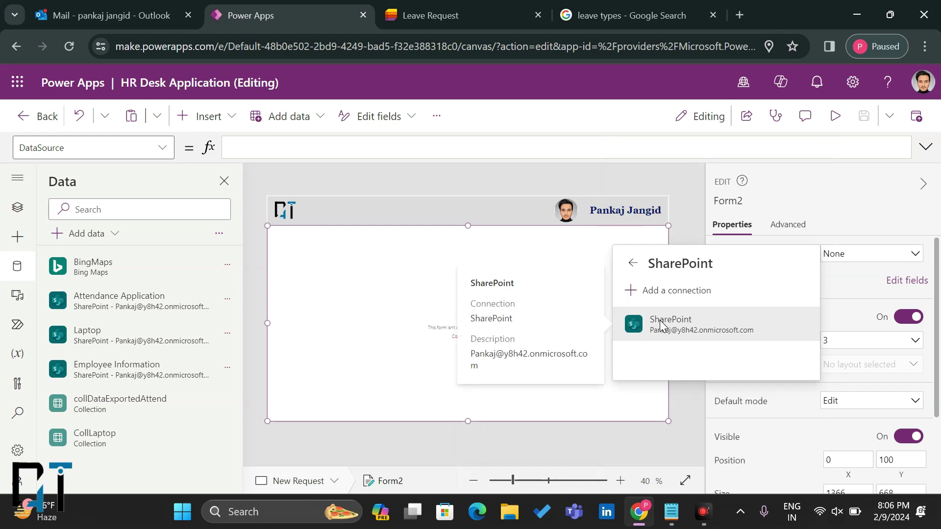
left_click(662, 326)
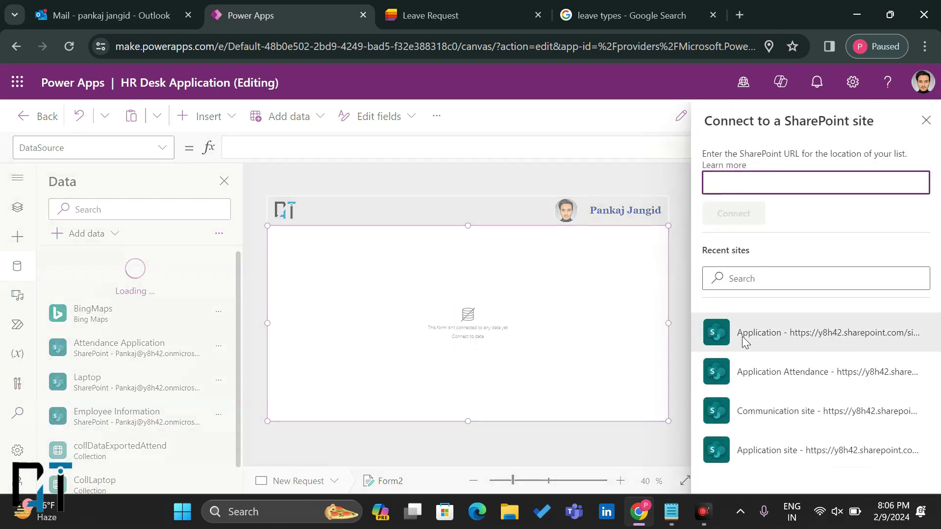
left_click(744, 342)
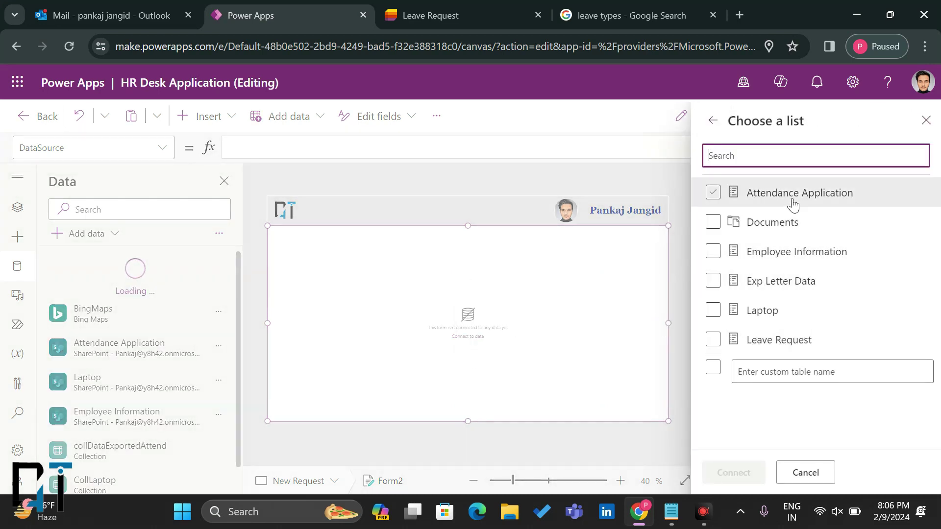
left_click(751, 343)
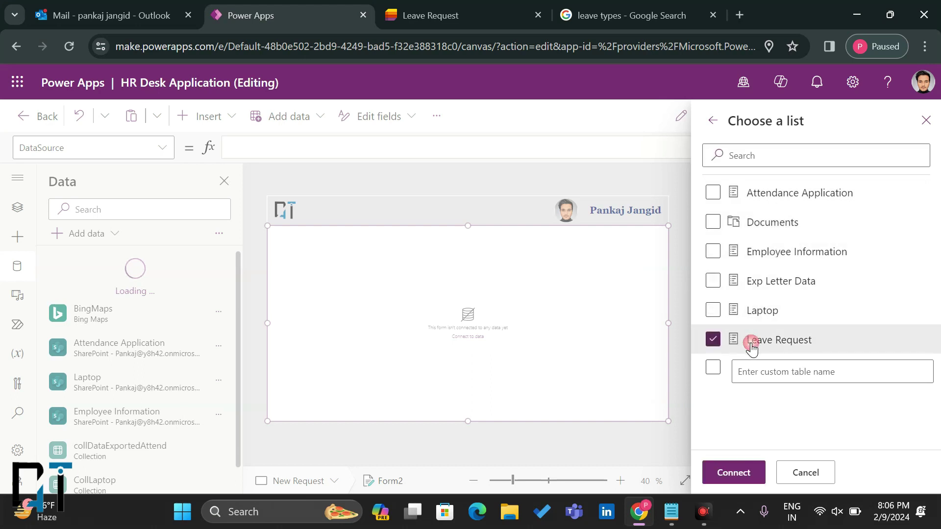
left_click(732, 473)
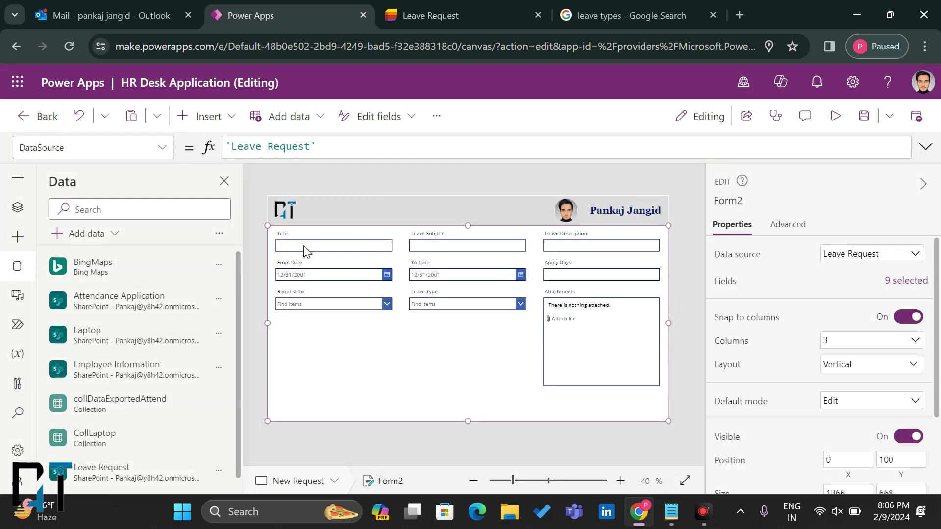
left_click(292, 241)
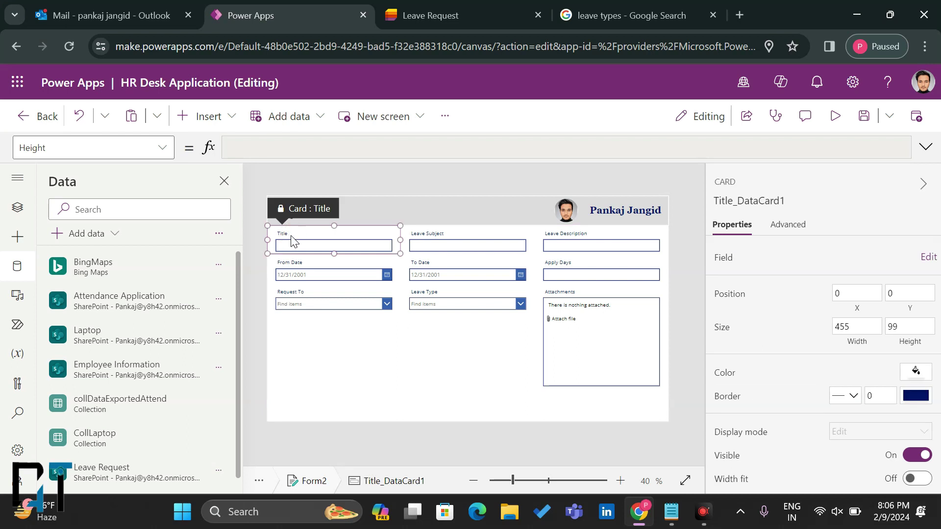
Step: Unlock the Title card and relabel its caption "Employee Name", then select the Leave Type card
left_click(284, 233)
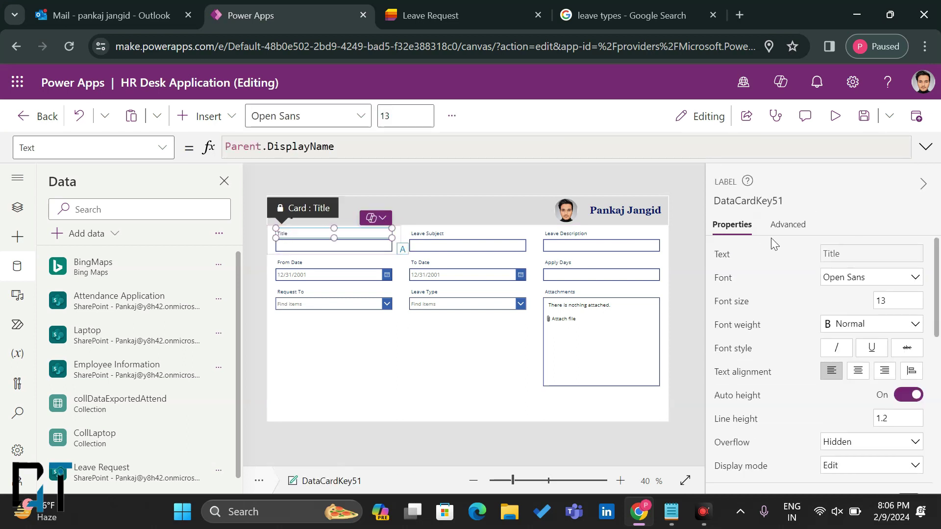
left_click(788, 224)
left_click(758, 254)
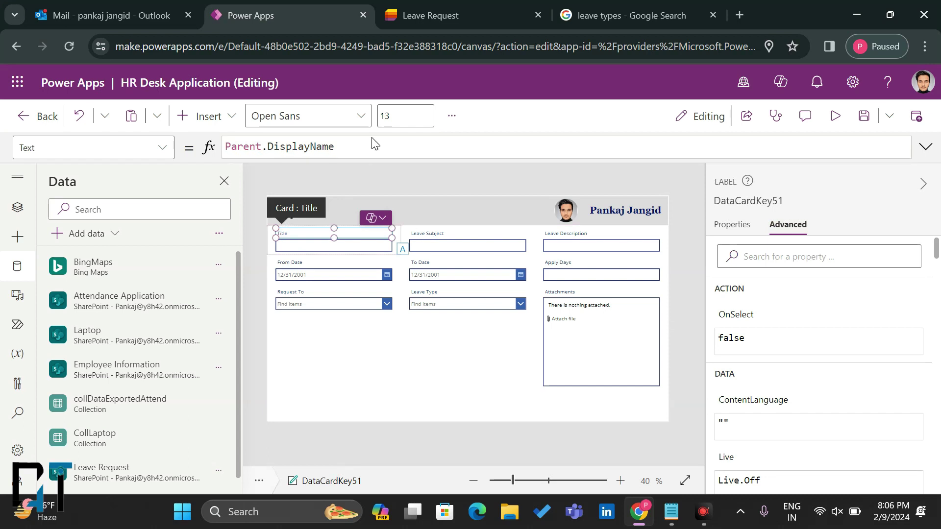
key("ctrl+a")
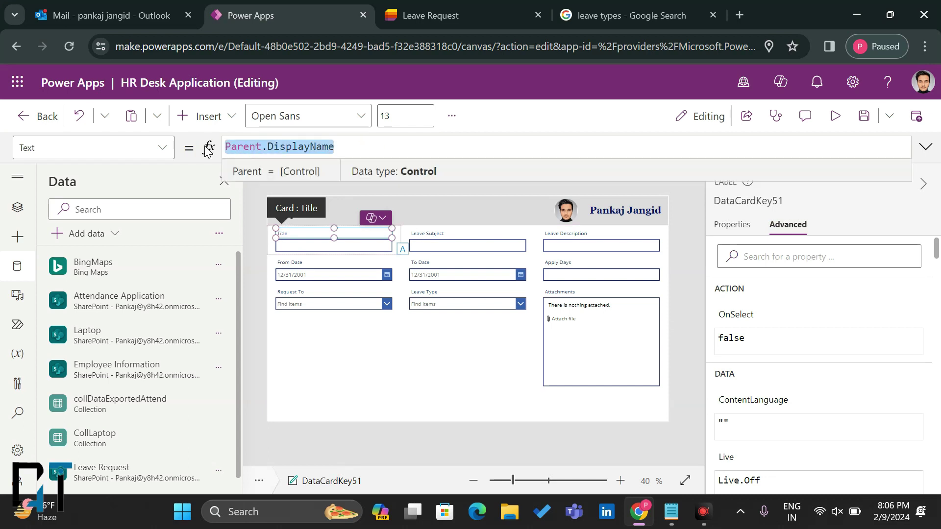
type("Em")
key("BackSpace")
key("BackSpace")
key("BackSpace")
key("BackSpace")
key("BackSpace")
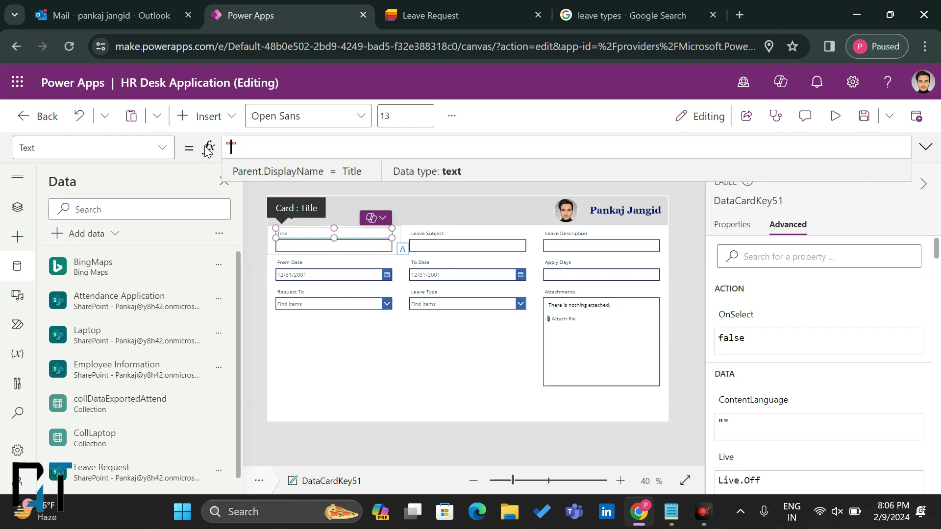
type("\"Employee ")
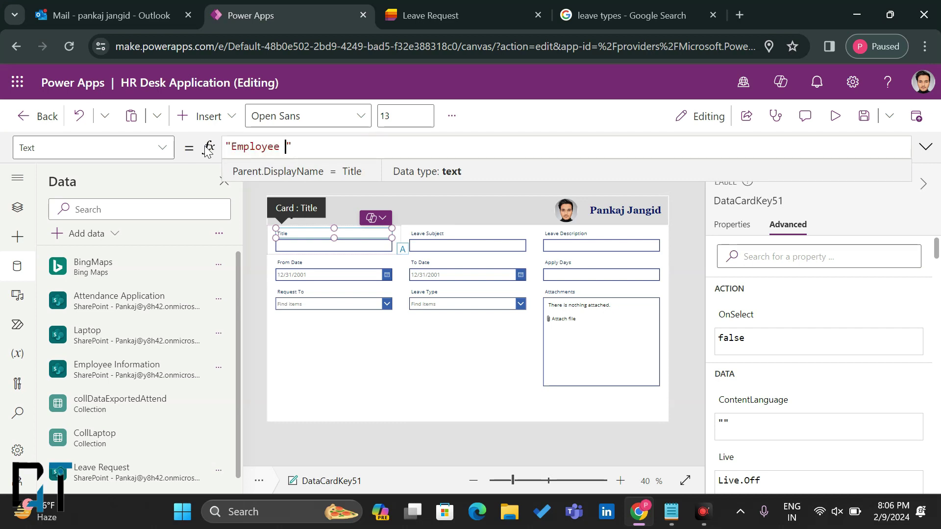
type("Name")
key("BackSpace")
type("me")
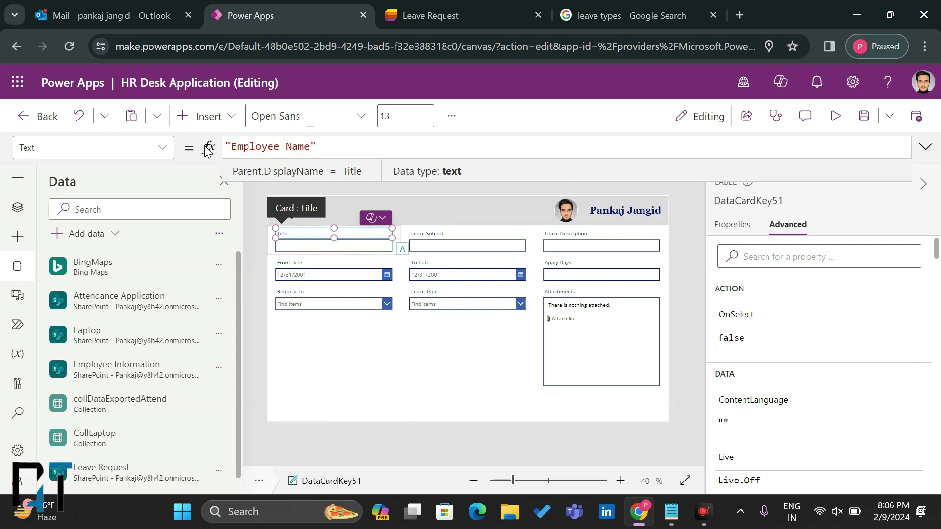
left_click(261, 246)
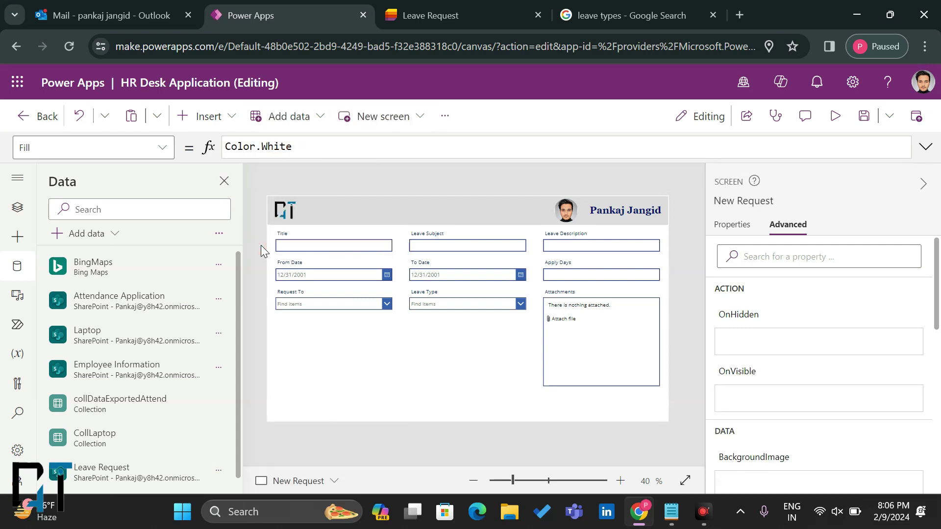
left_click(298, 230)
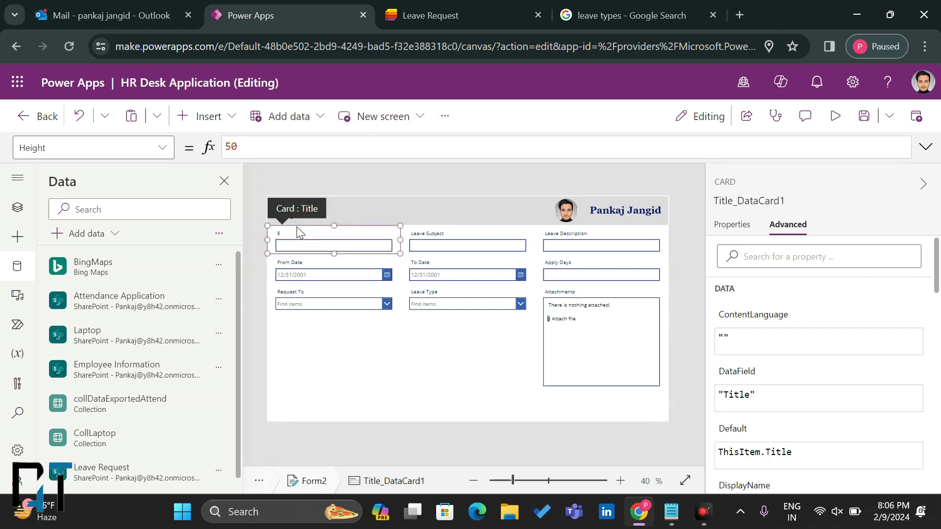
left_click(430, 309)
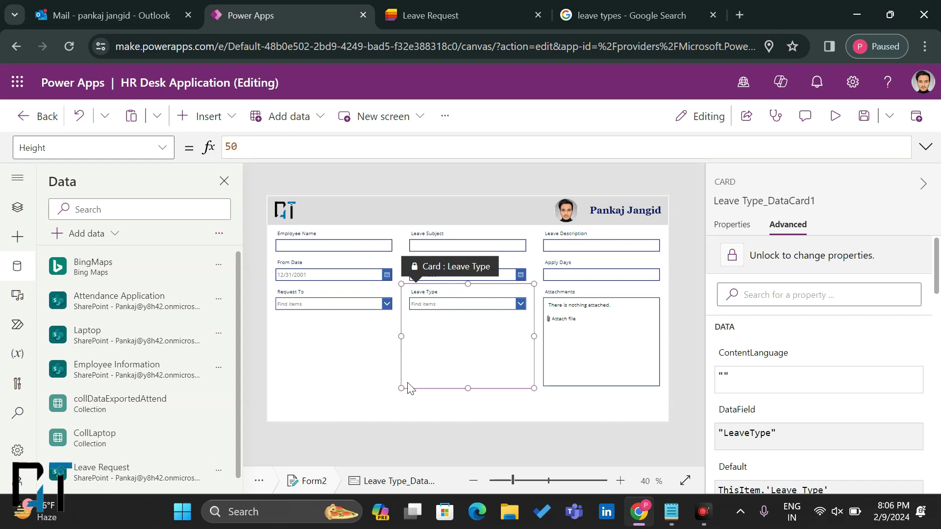
Step: In the Leave Request list, start a new Choice column named Approve Status
left_click(417, 5)
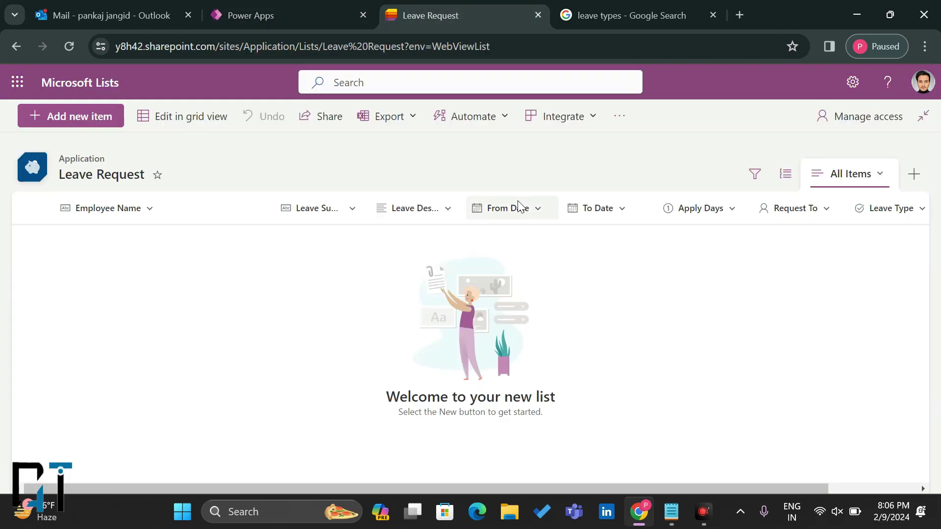
scroll(634, 255, "right", 3)
left_click(895, 217)
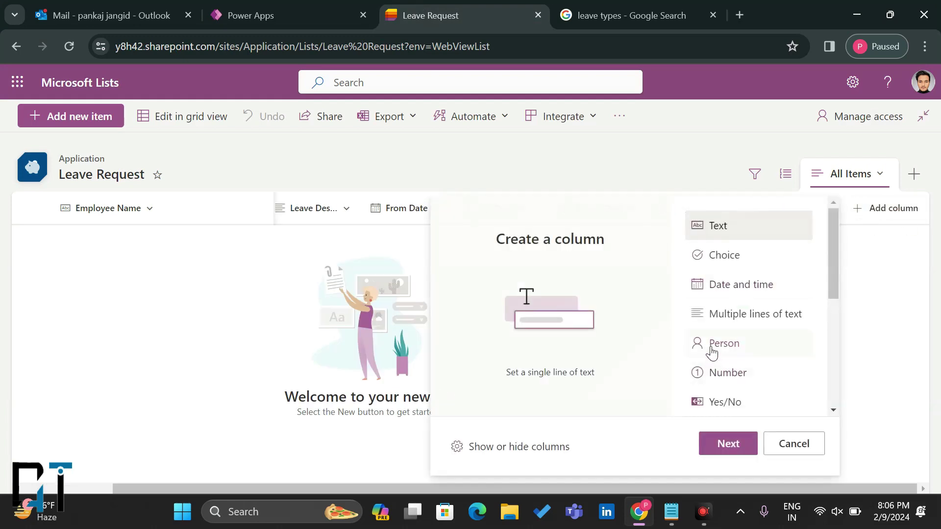
left_click(719, 258)
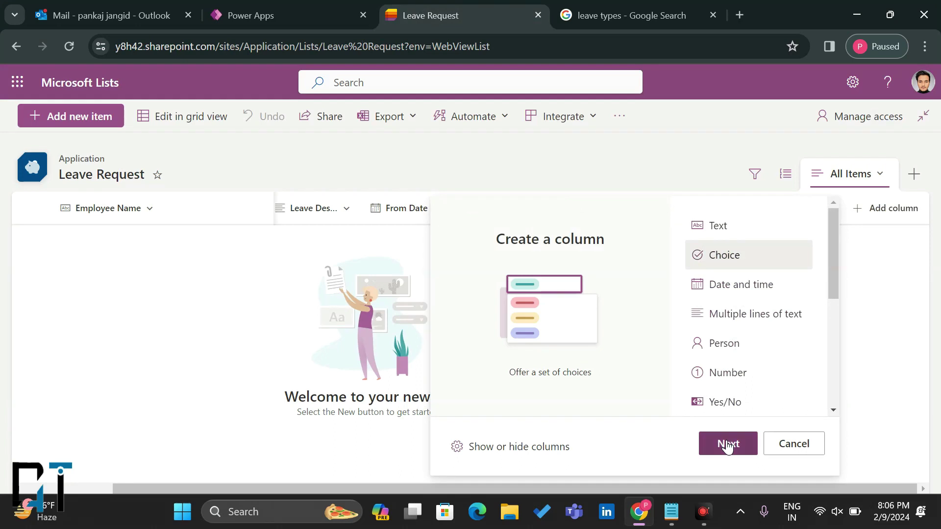
left_click(727, 445)
type("Approve Status")
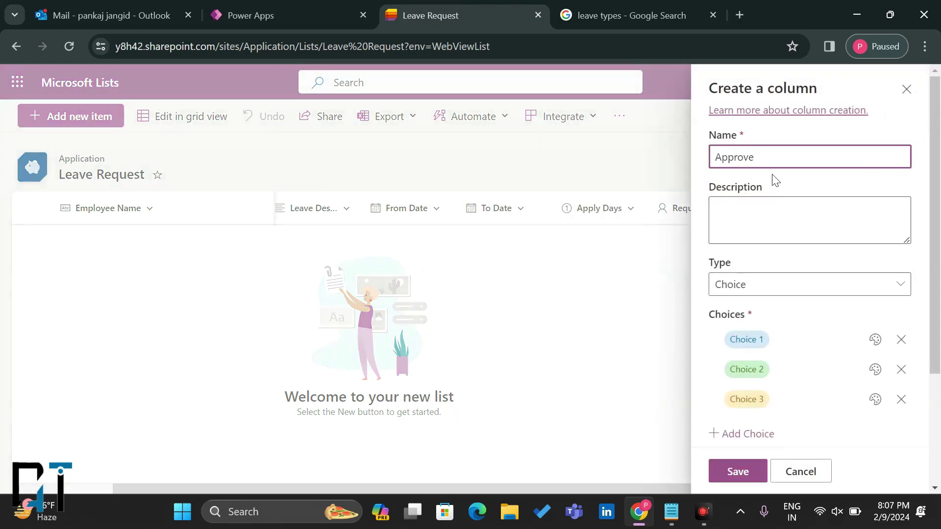
left_click(736, 293)
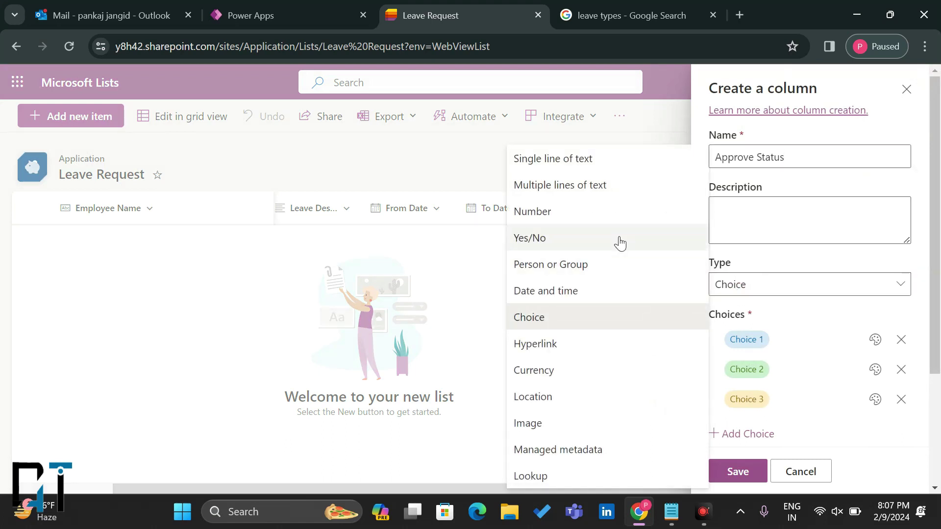
left_click(589, 318)
Step: Enter the choices Approved, Rejected and Pending
left_click(744, 339)
type("Appro")
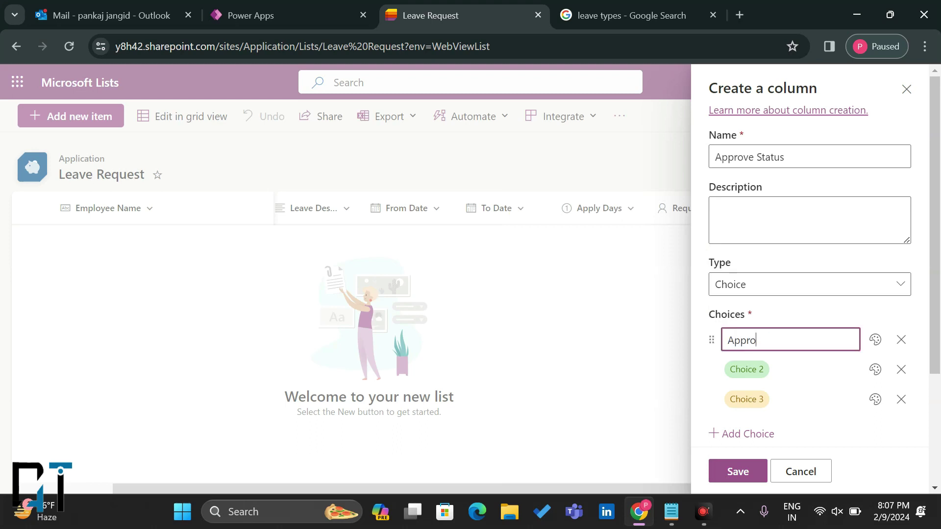
type("ved")
left_click(746, 369)
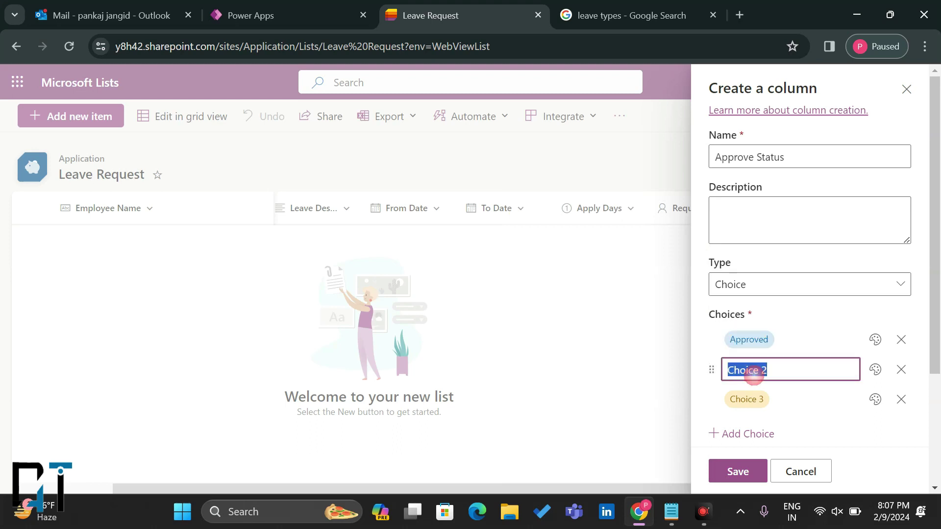
type("Reje")
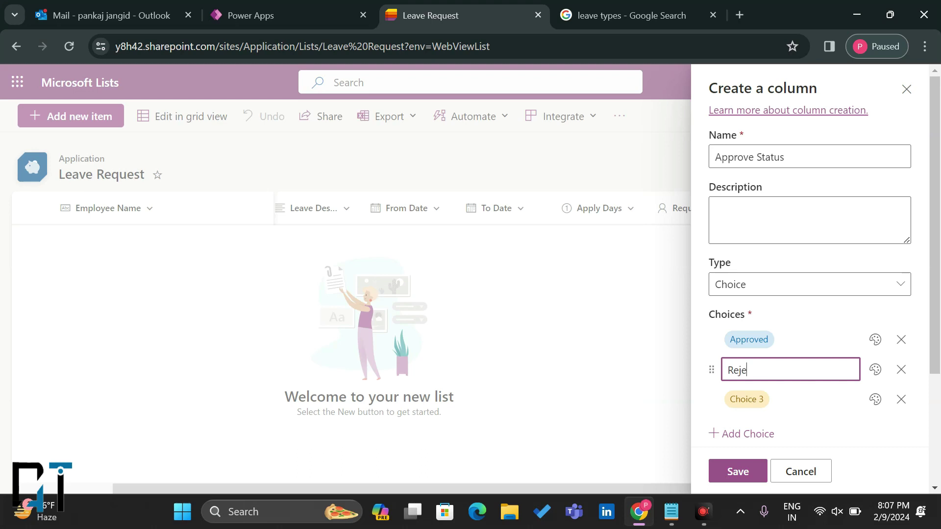
type("tec")
key("BackSpace")
key("BackSpace")
type("cted")
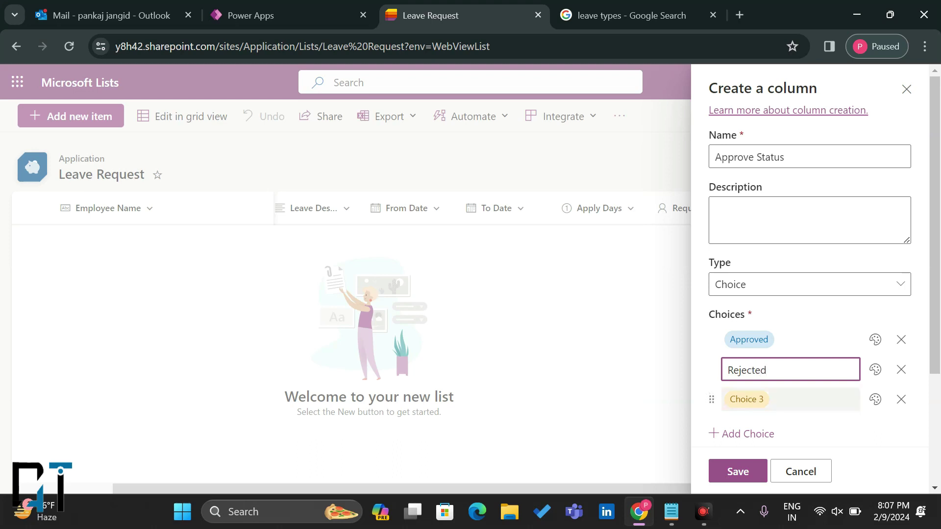
left_click(749, 400)
type("Pending")
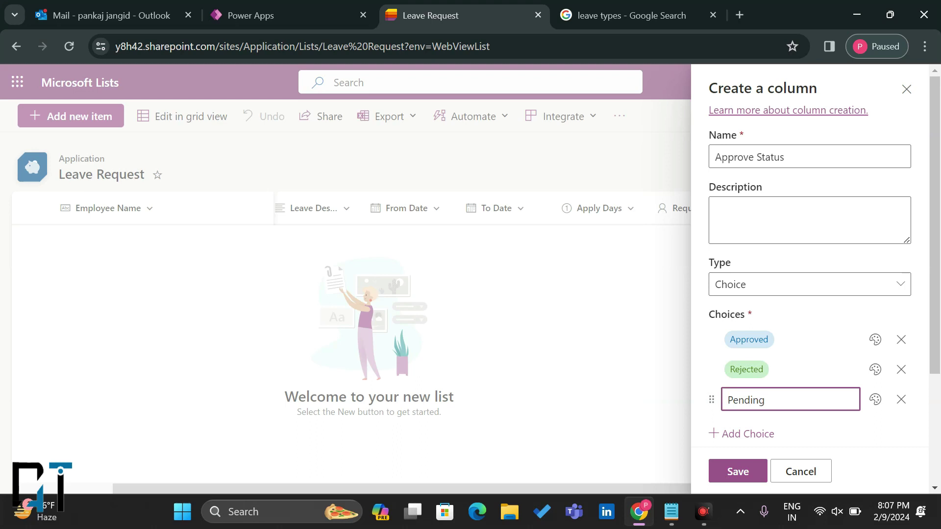
Step: Colour Approved green, Rejected red and Pending teal, then save the column
left_click(880, 398)
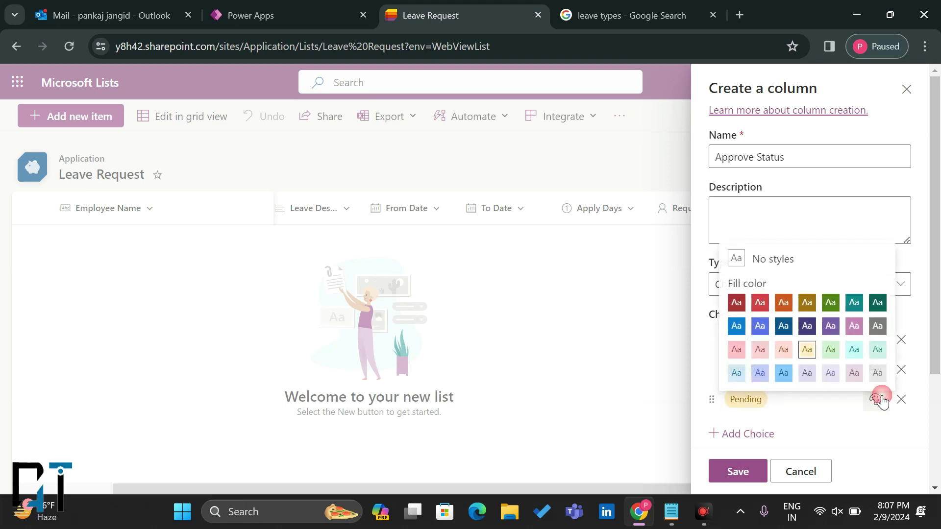
left_click(760, 303)
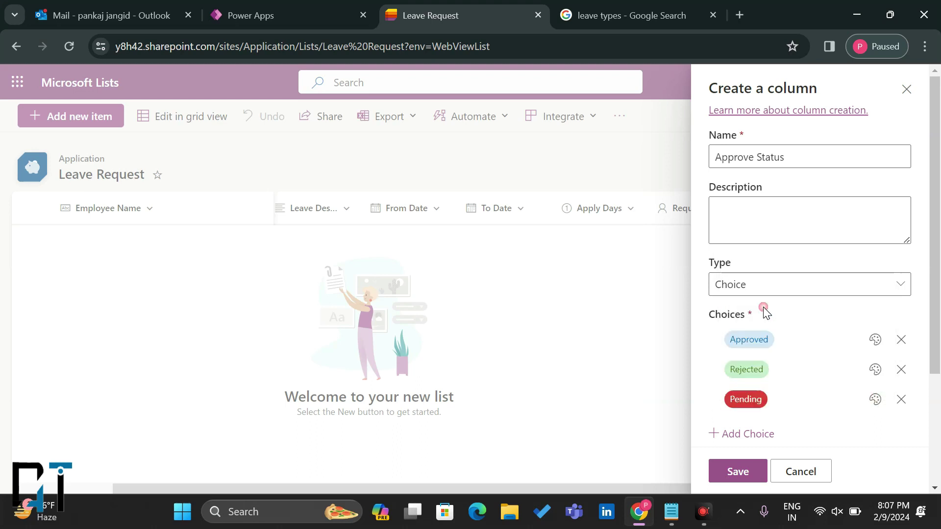
left_click(875, 375)
left_click(759, 273)
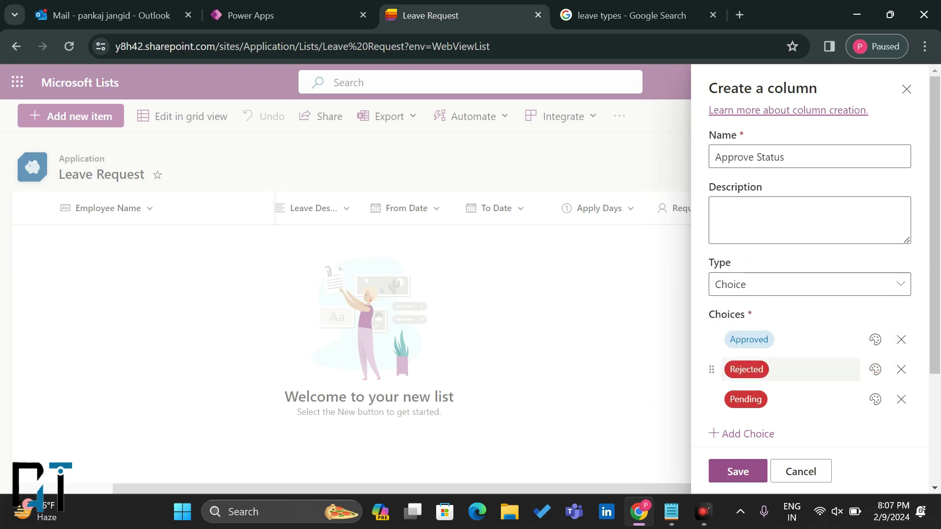
left_click(875, 399)
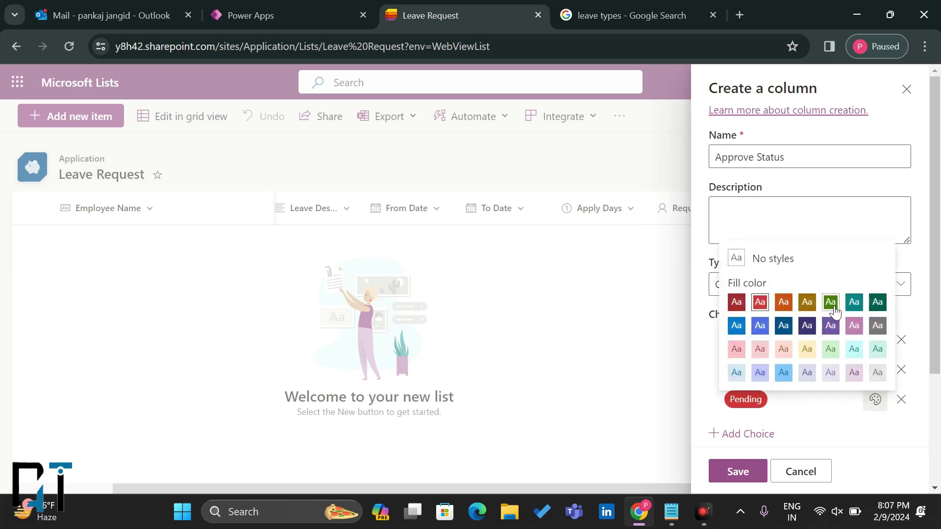
left_click(854, 302)
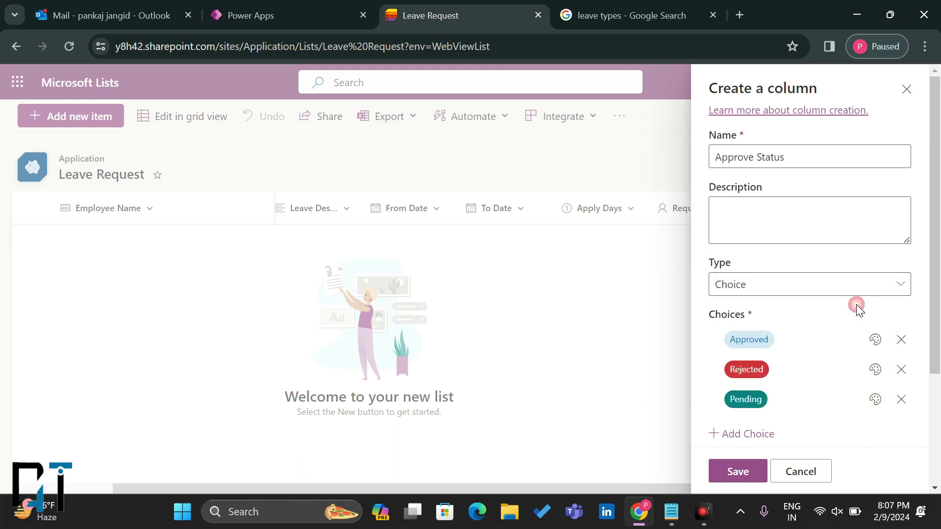
left_click(875, 340)
left_click(830, 242)
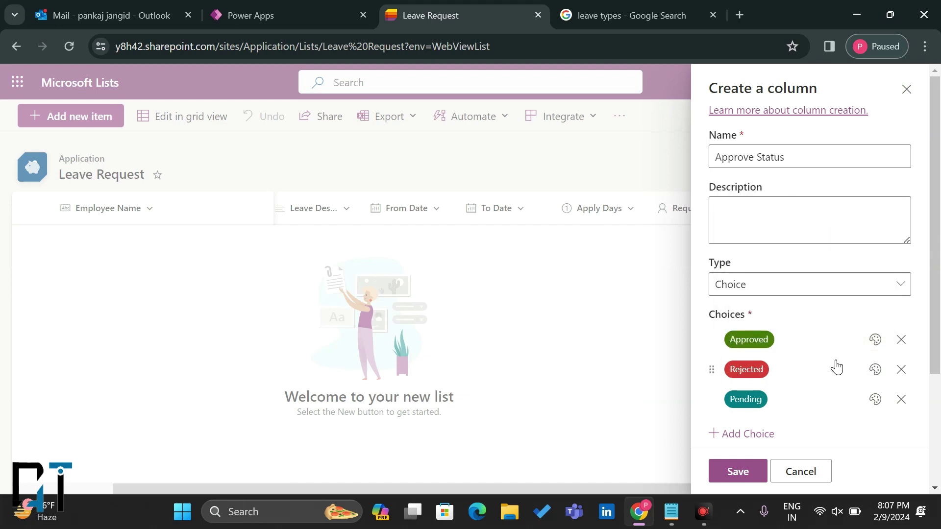
left_click(737, 471)
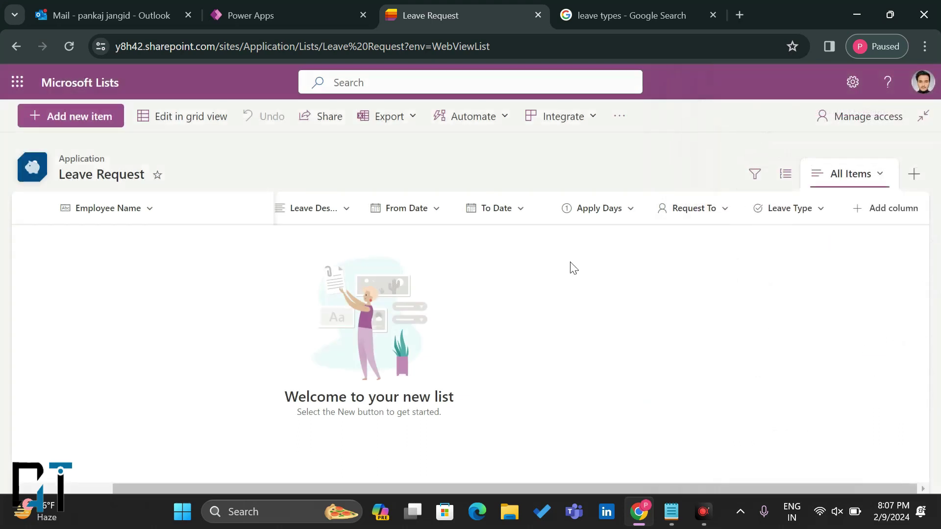
Step: Back in the HR Desk editor, refresh the Leave Request data source and select Form2's properties
left_click(611, 6)
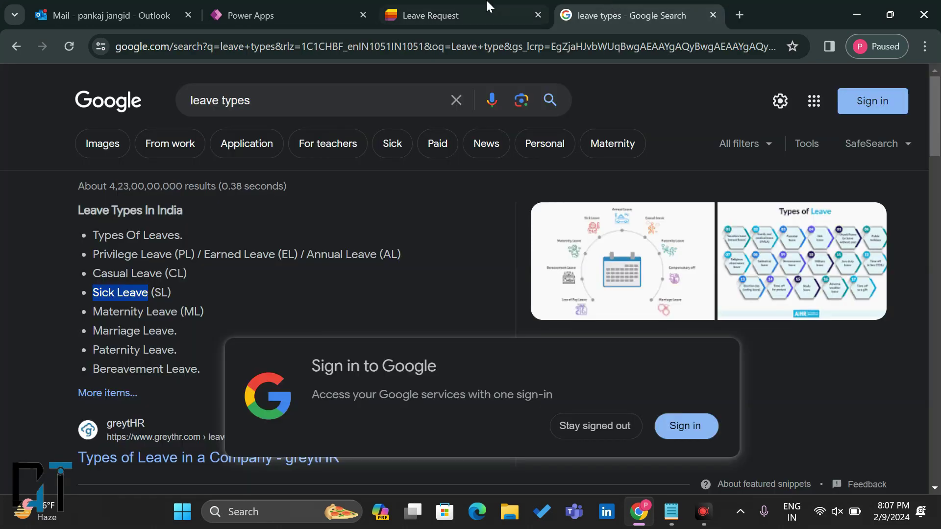
left_click(485, 5)
left_click(347, 7)
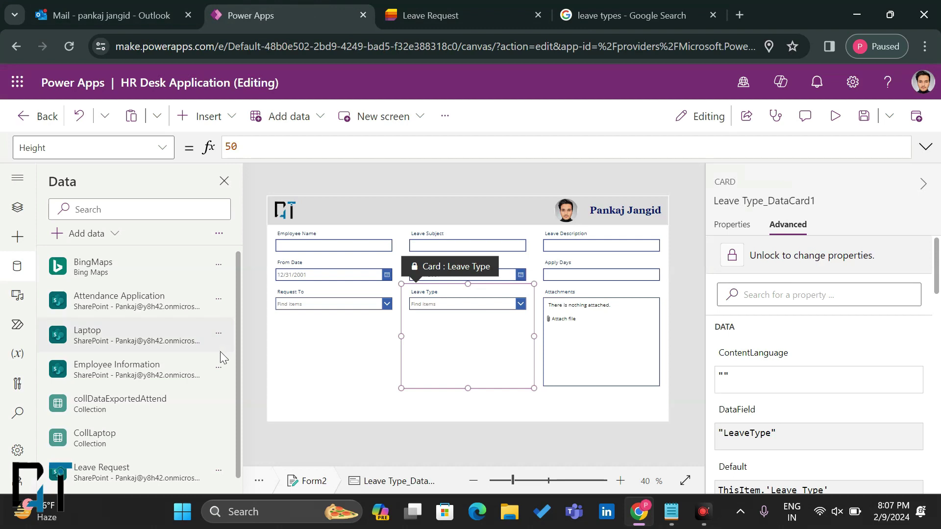
scroll(174, 433, "down", 1)
left_click(219, 457)
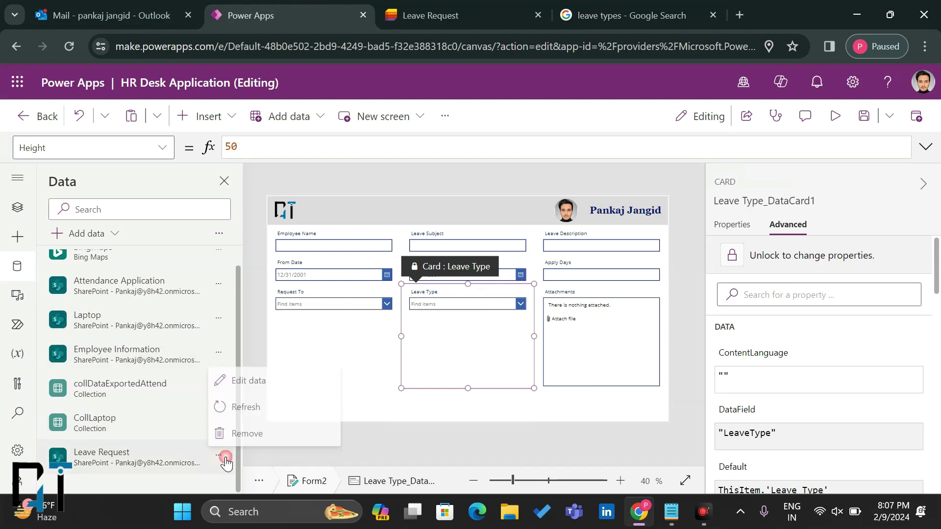
left_click(239, 403)
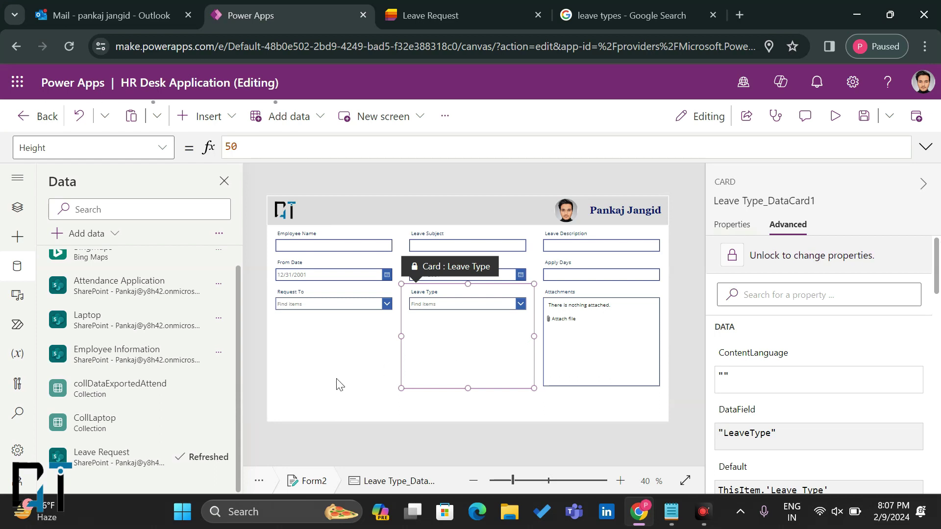
left_click(362, 403)
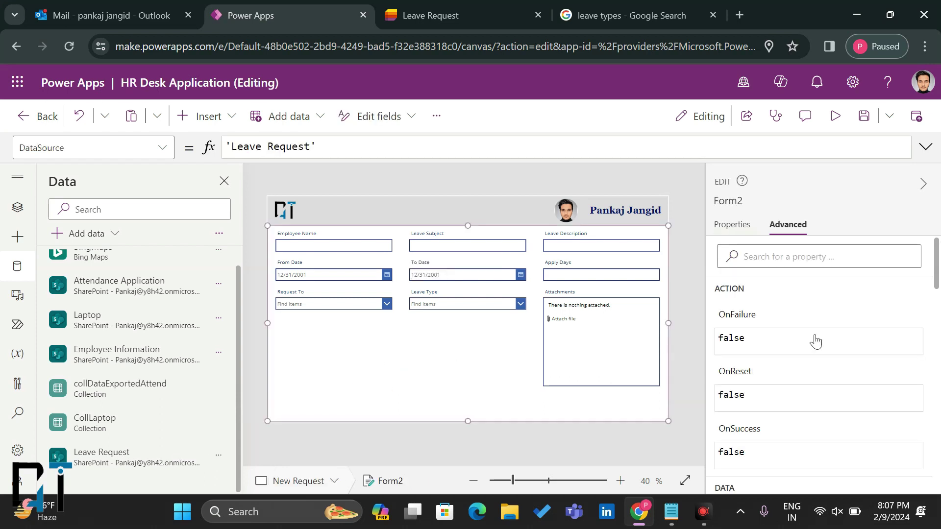
left_click(733, 227)
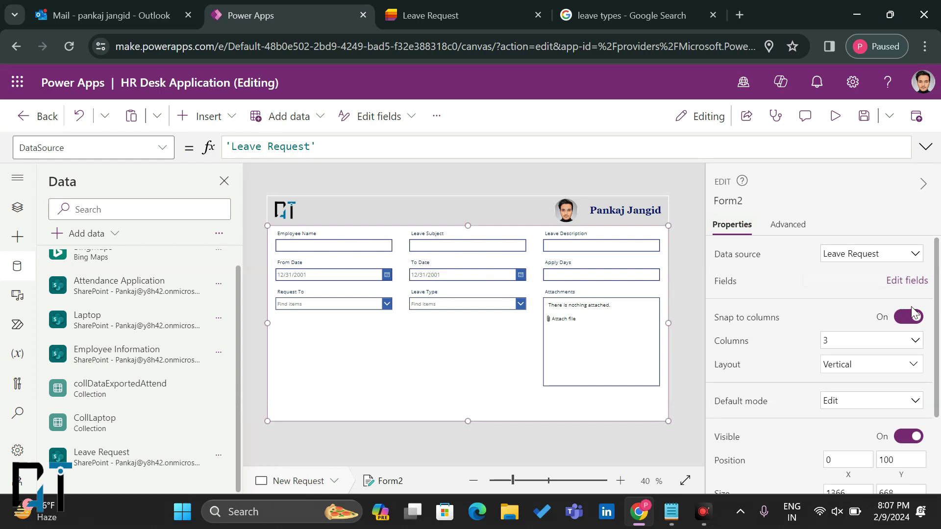
Step: Add the Approve Status field to the form
left_click(907, 281)
left_click(515, 214)
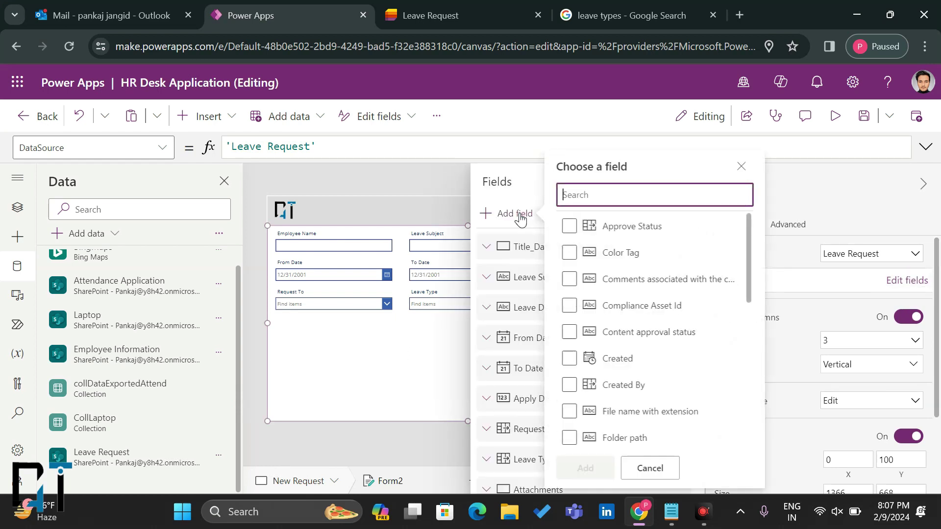
type("app")
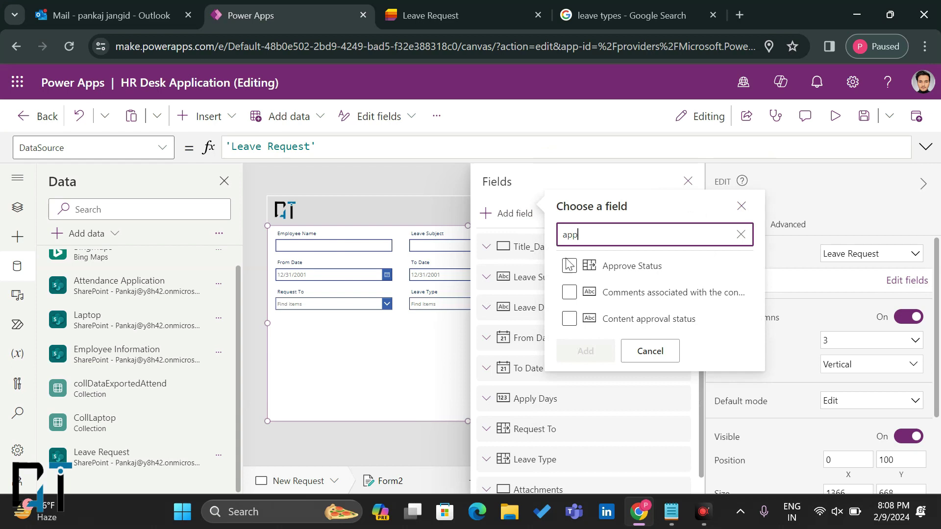
left_click(568, 265)
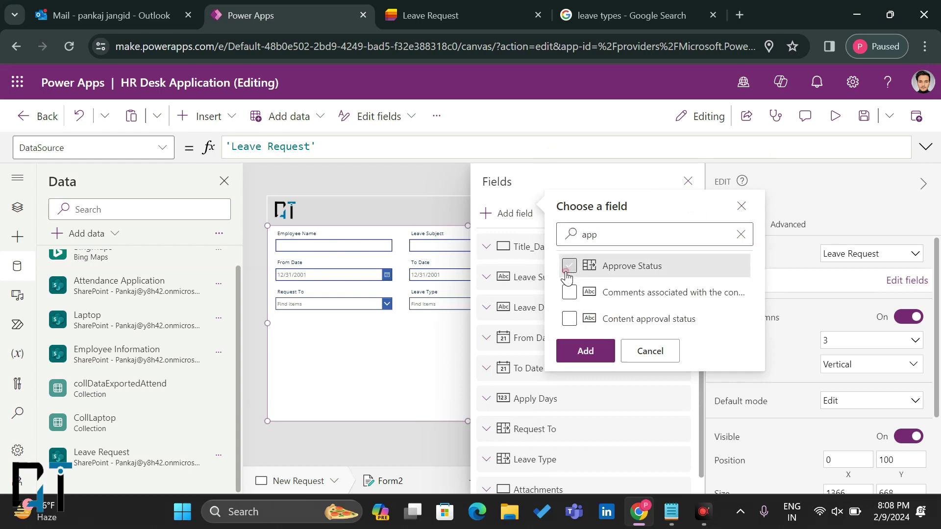
left_click(585, 349)
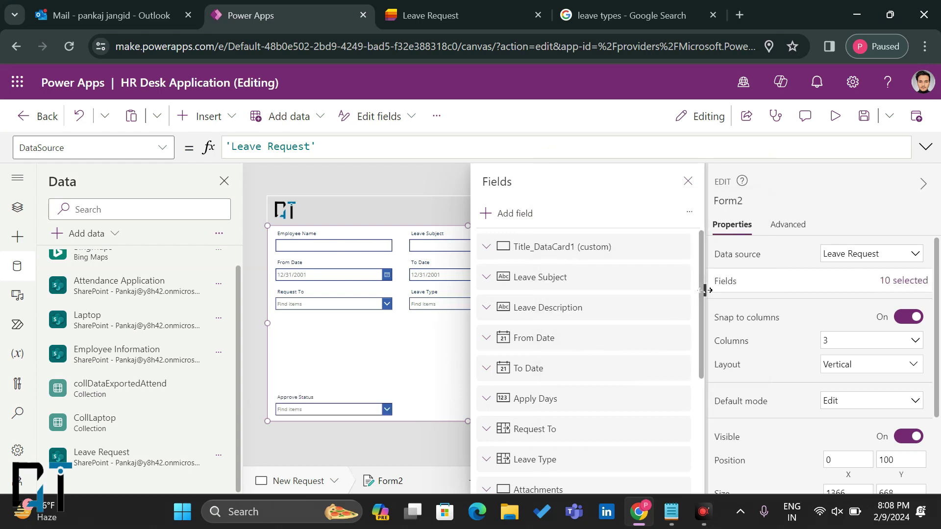
left_click(687, 181)
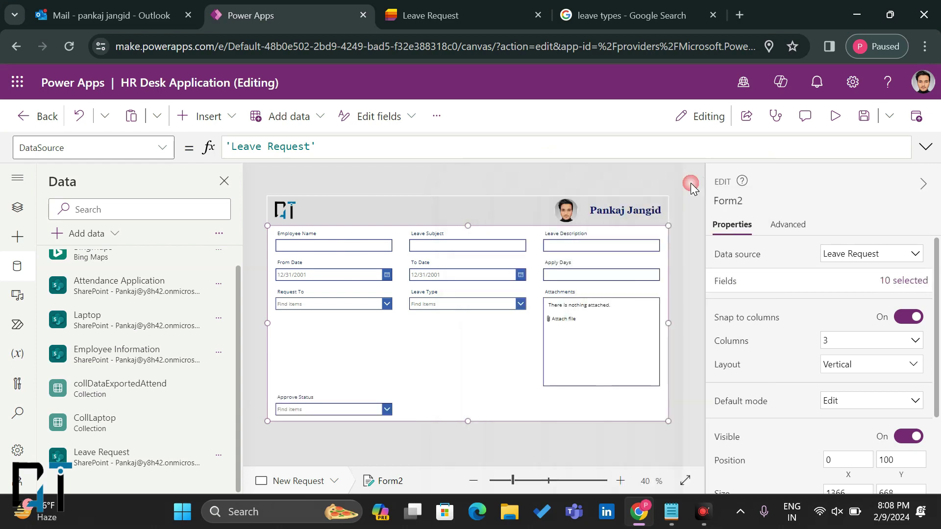
Step: Move the Approve Status card up beside Leave Type
left_click(304, 384)
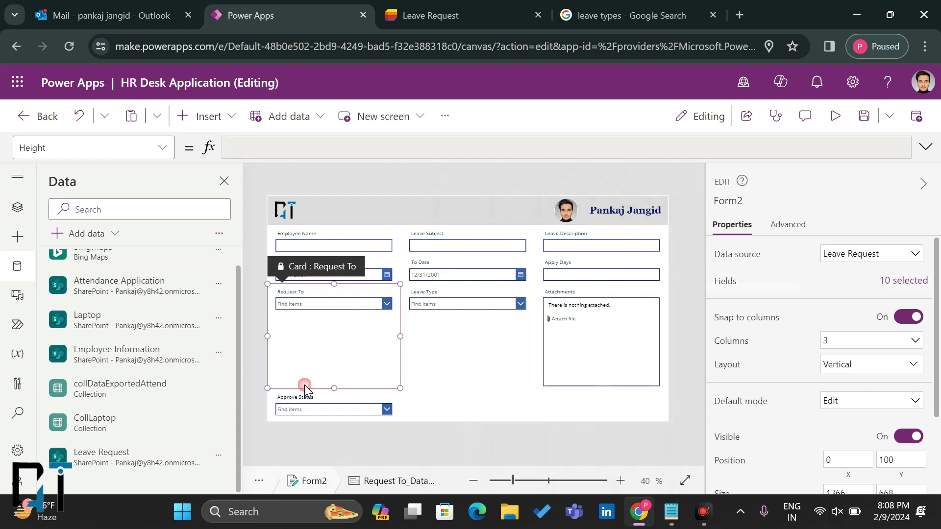
left_click(300, 417)
left_click_drag(295, 374, 516, 313)
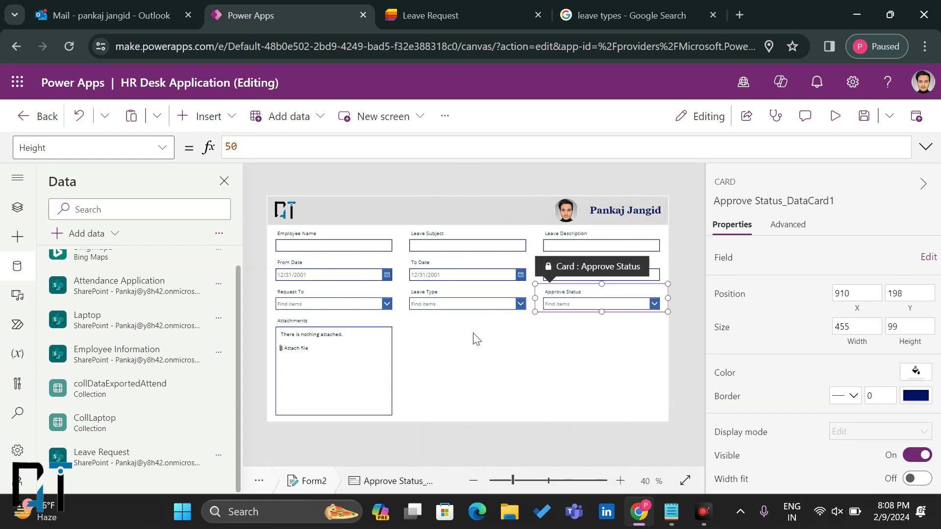
left_click(512, 364)
Step: Shrink the Attachments box to a height of 170
left_click(304, 370)
left_click(304, 367)
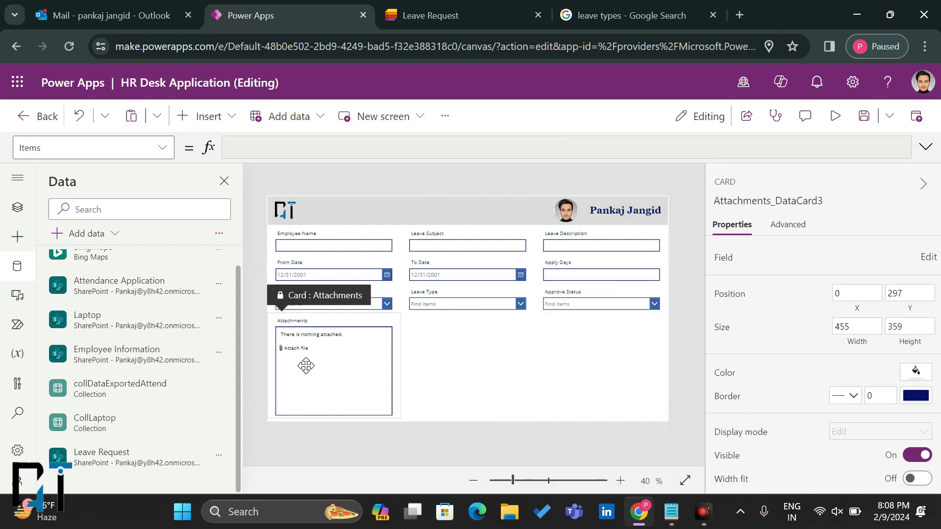
left_click_drag(334, 415, 346, 375)
left_click(446, 391)
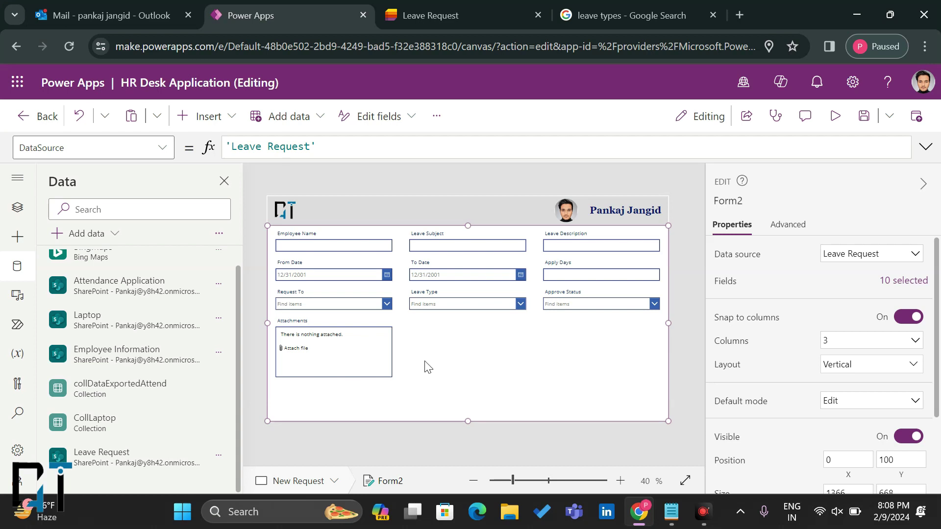
Step: Replace the Employee Name text box's Default formula with User().FullName
left_click(324, 274)
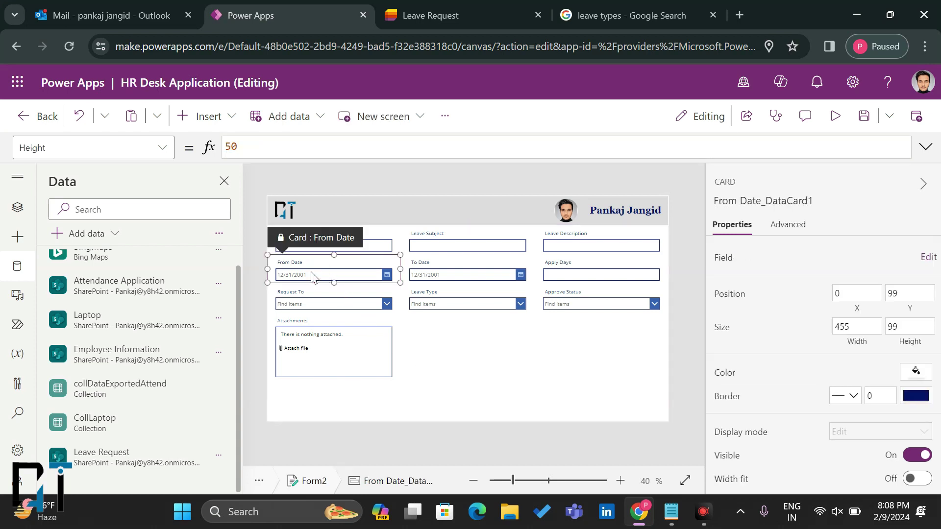
left_click(310, 273)
left_click(369, 243)
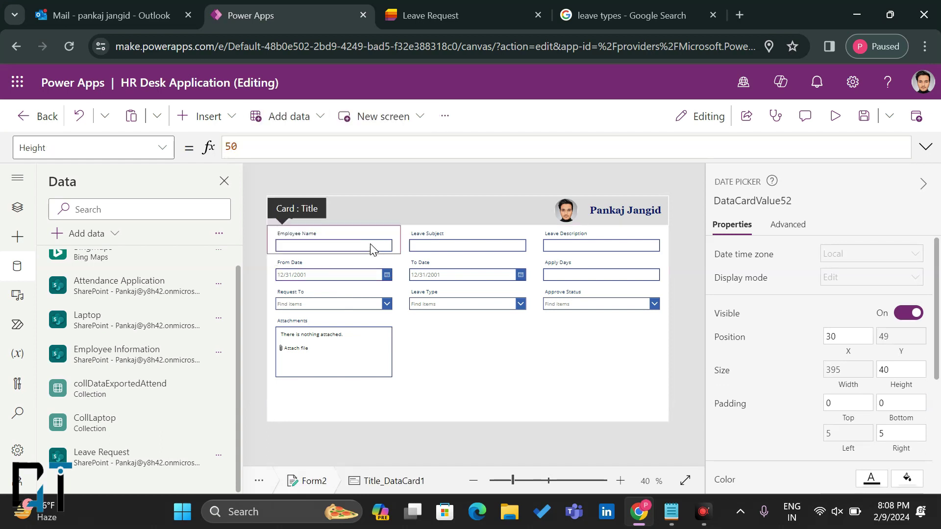
left_click(371, 244)
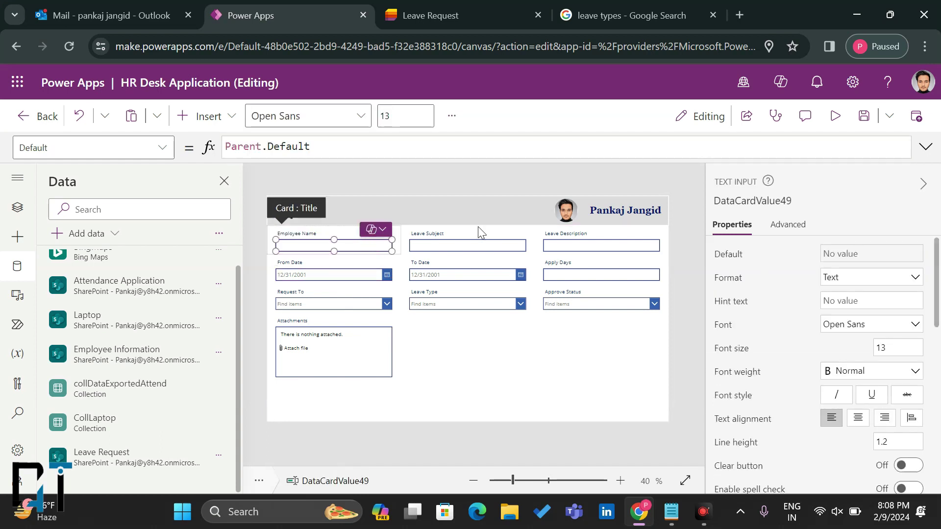
left_click(770, 225)
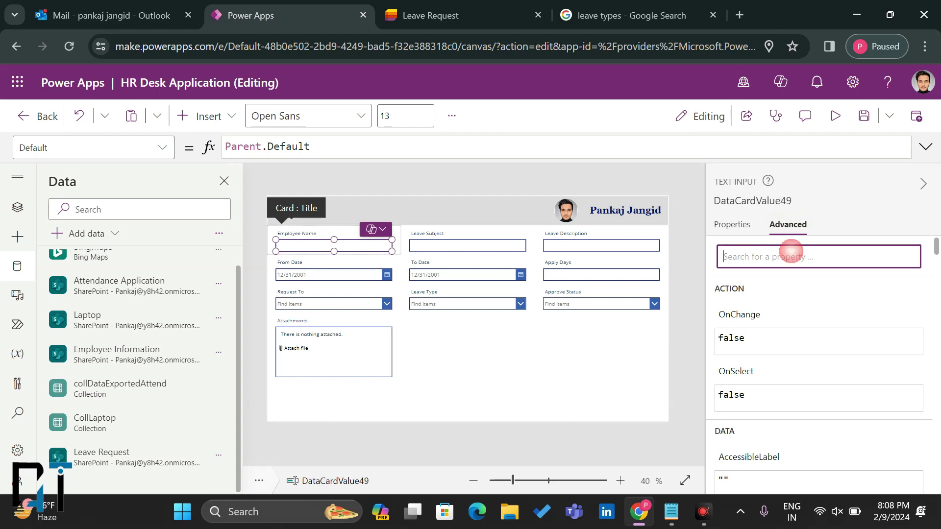
left_click(732, 224)
left_click(414, 145)
key("ctrl+a")
type("user")
key("Tab")
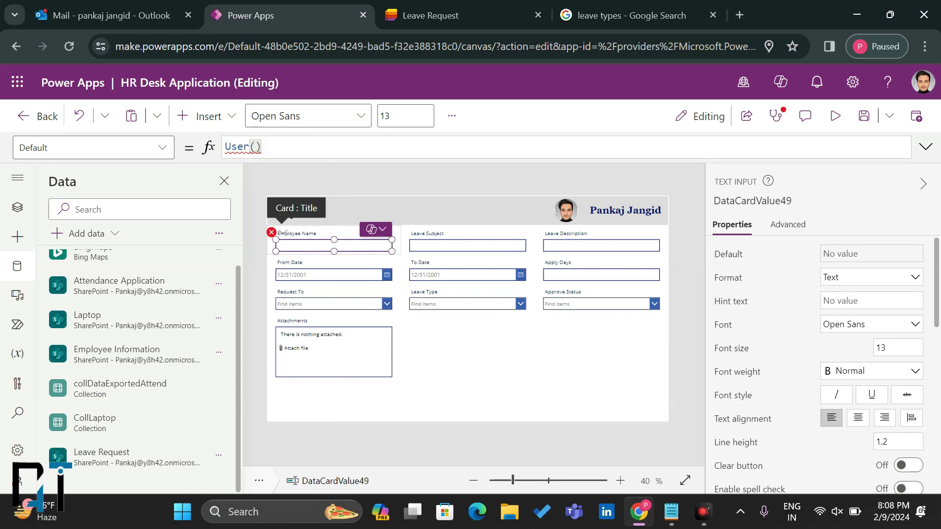
type(".Full")
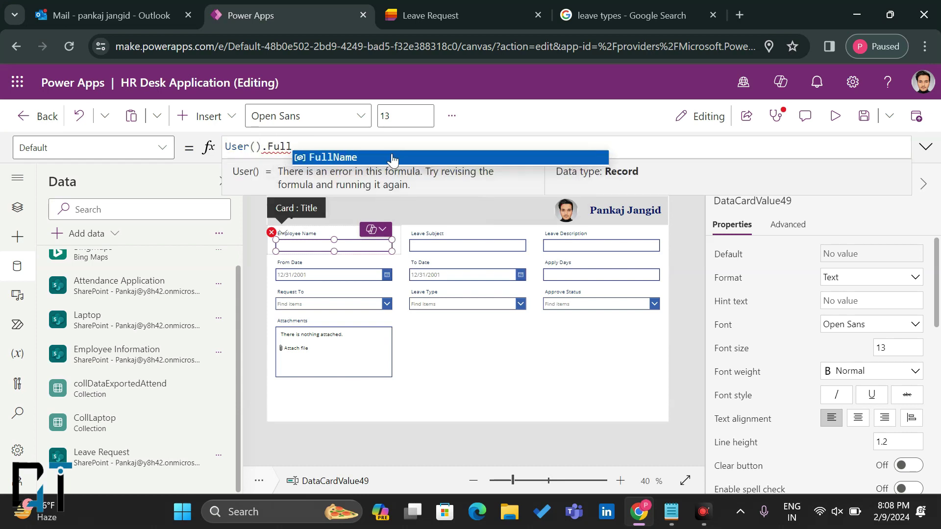
left_click(392, 158)
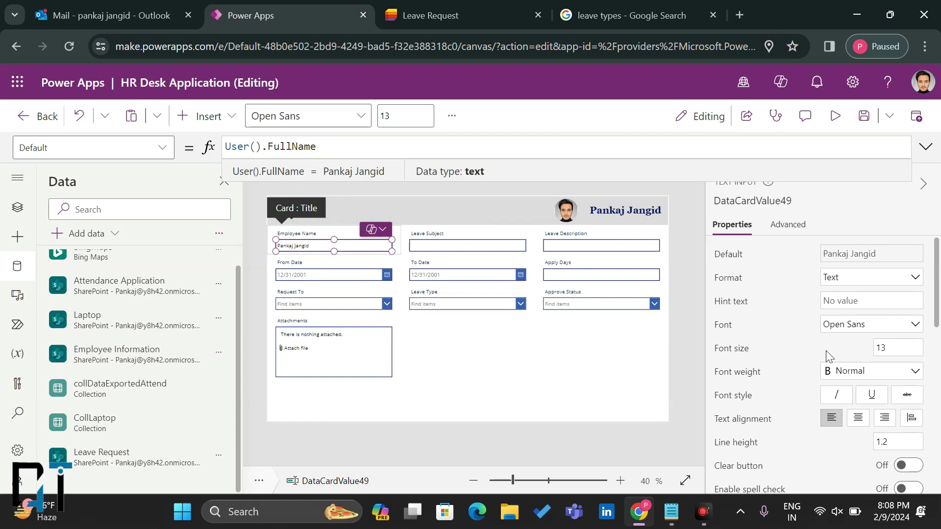
scroll(827, 357, "down", 10)
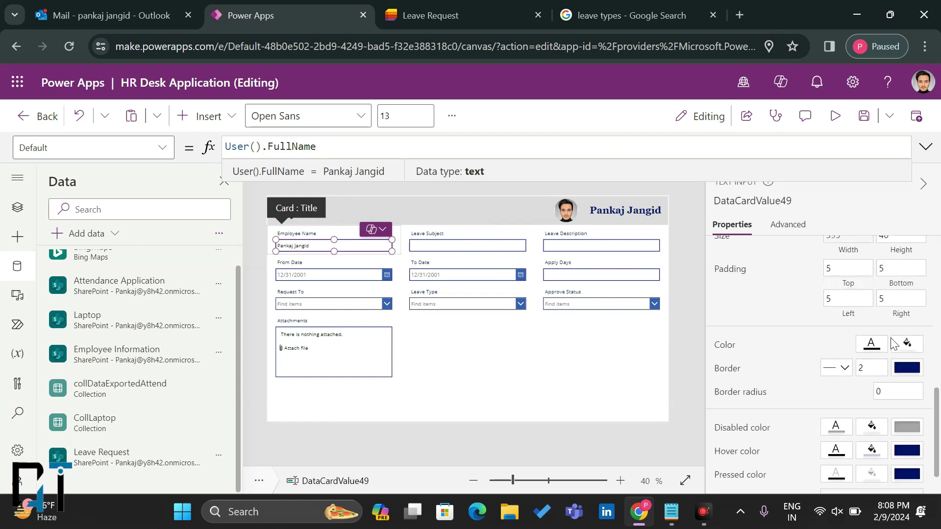
Step: Give the Employee Name box a pale green fill and a plain grey border
left_click(907, 344)
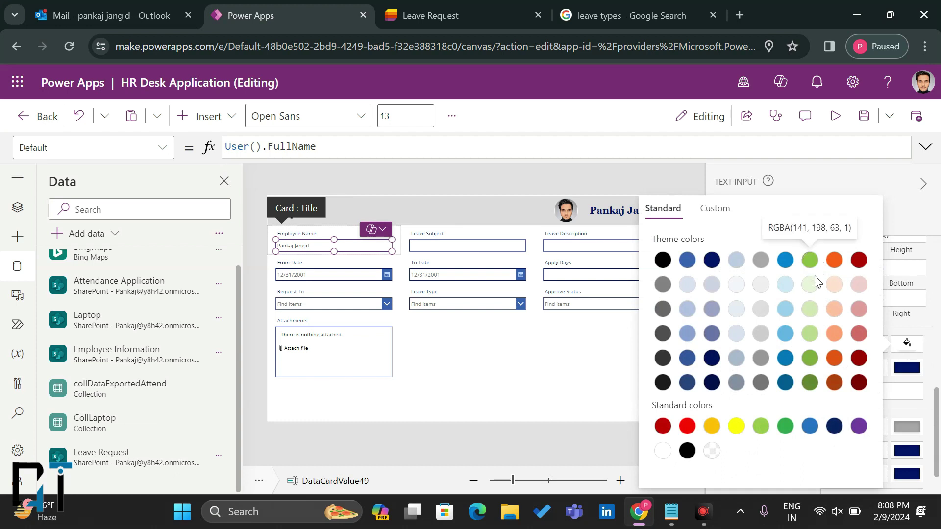
left_click(812, 284)
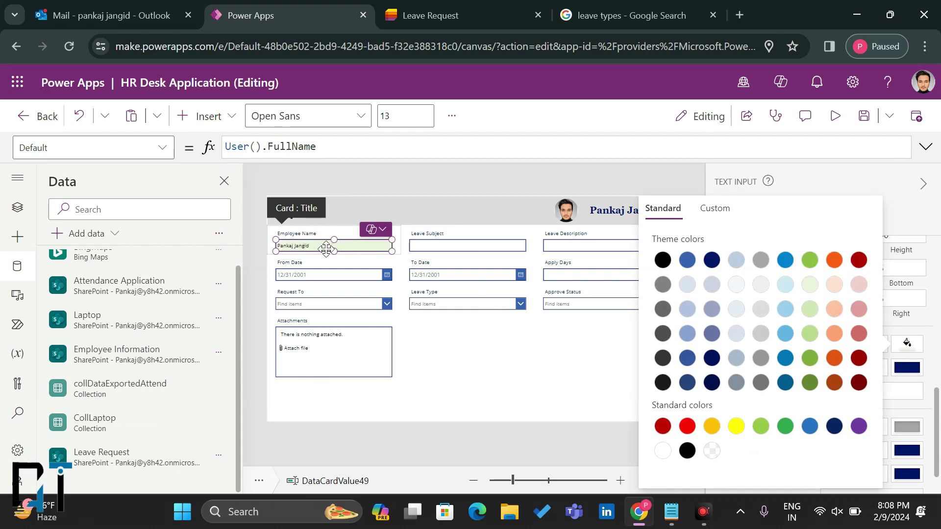
left_click(913, 371)
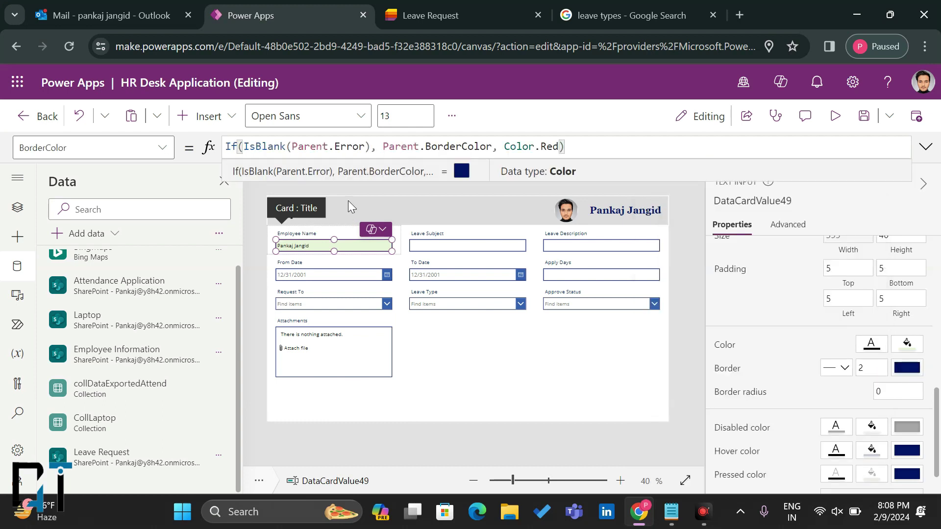
key("ctrl+a")
key("BackSpace")
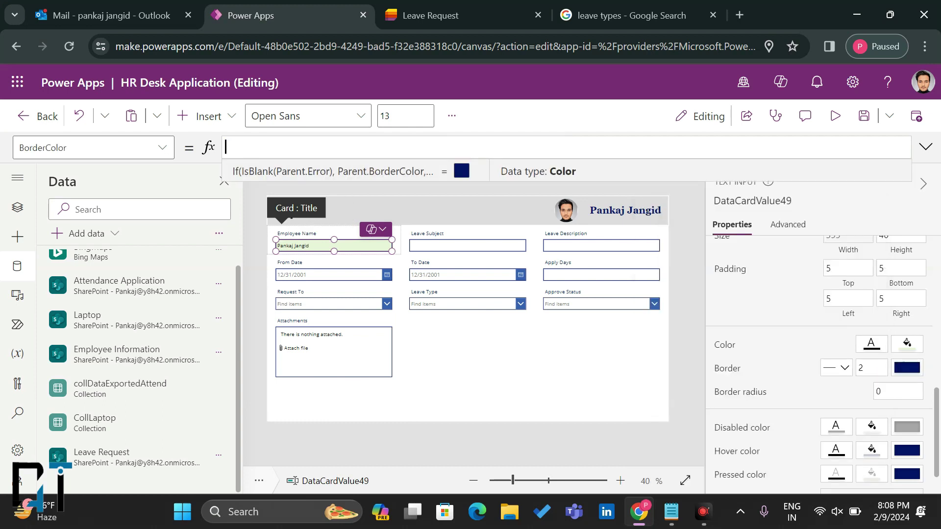
left_click(907, 372)
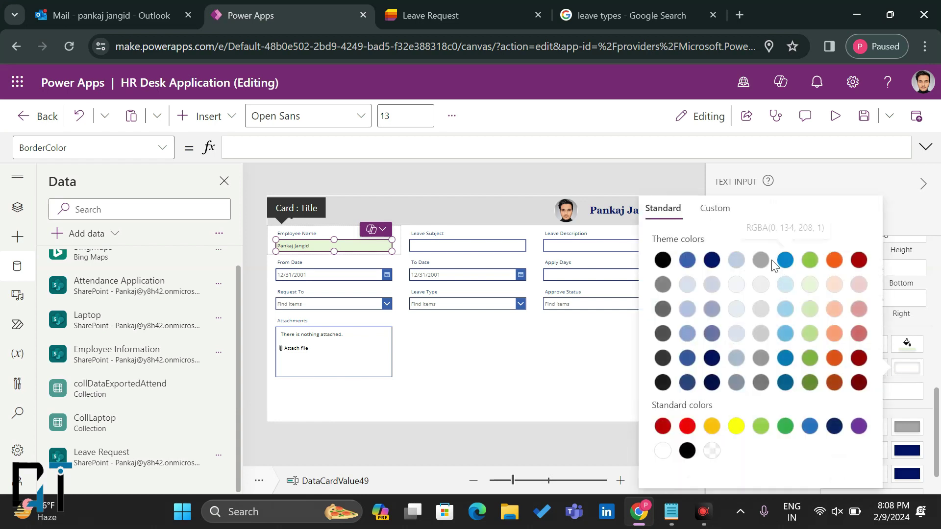
left_click(762, 263)
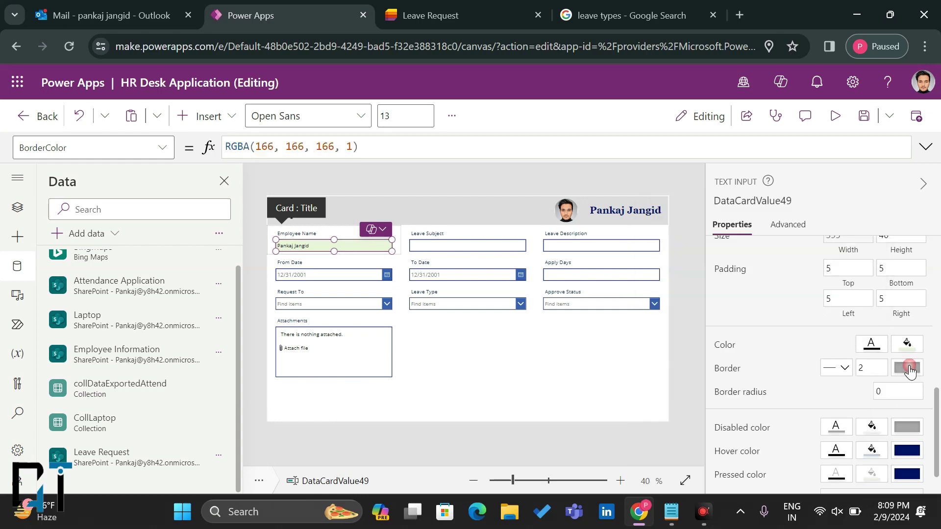
left_click(907, 368)
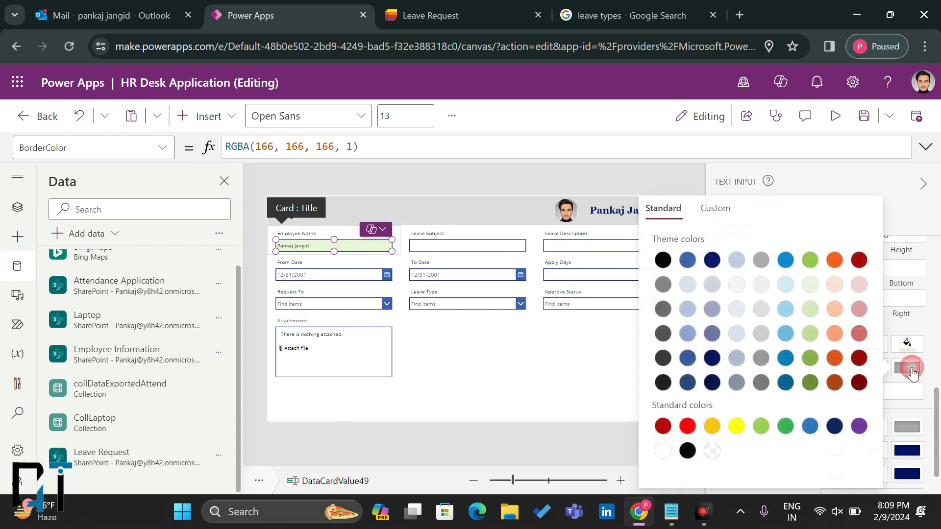
left_click(903, 318)
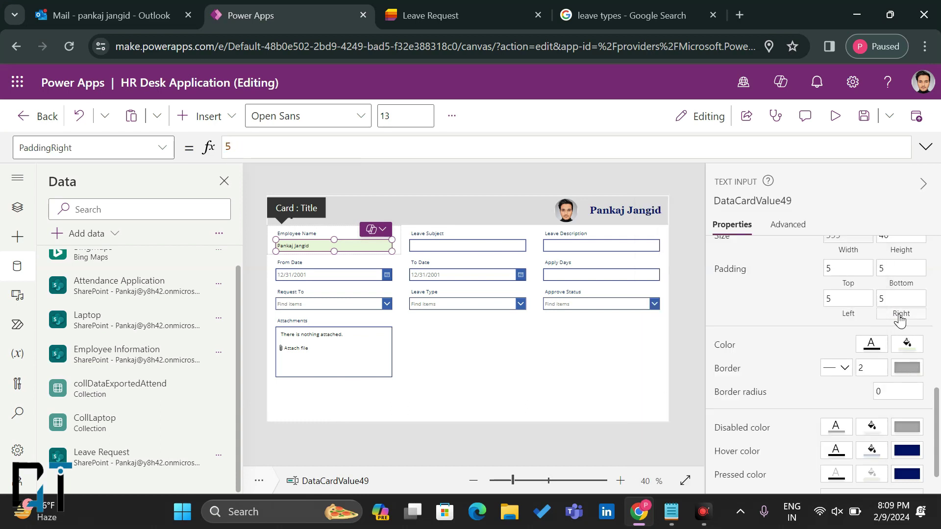
Step: Clear the DisplayMode formula and set the Employee Name box to View mode
scroll(826, 324, "up", 2)
scroll(826, 323, "up", 3)
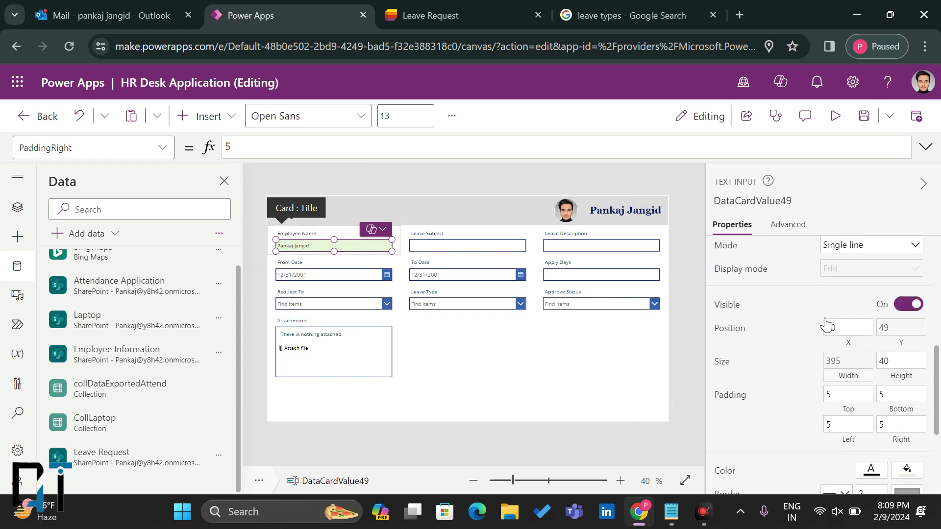
left_click(844, 344)
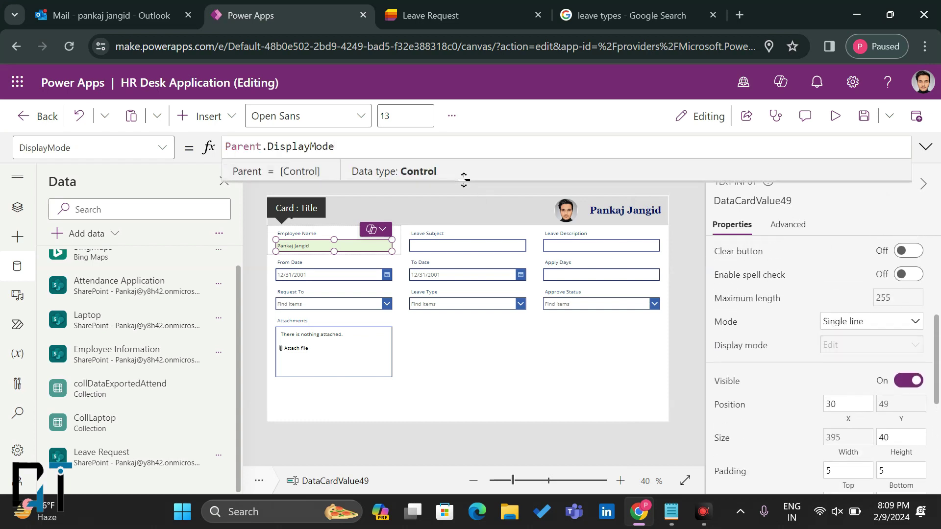
key("ctrl+a")
key("BackSpace")
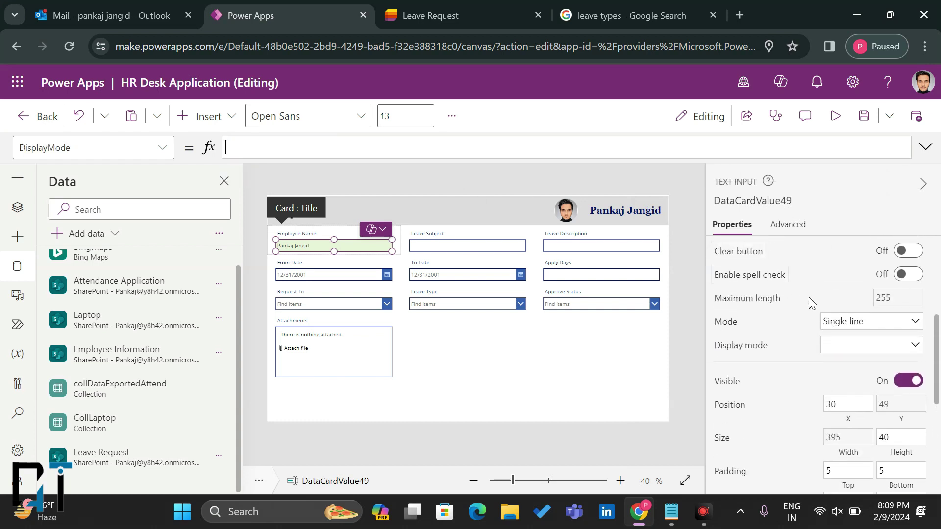
left_click(832, 345)
left_click(846, 399)
Step: Preview the app, then set Form2's Default mode to New
left_click(690, 328)
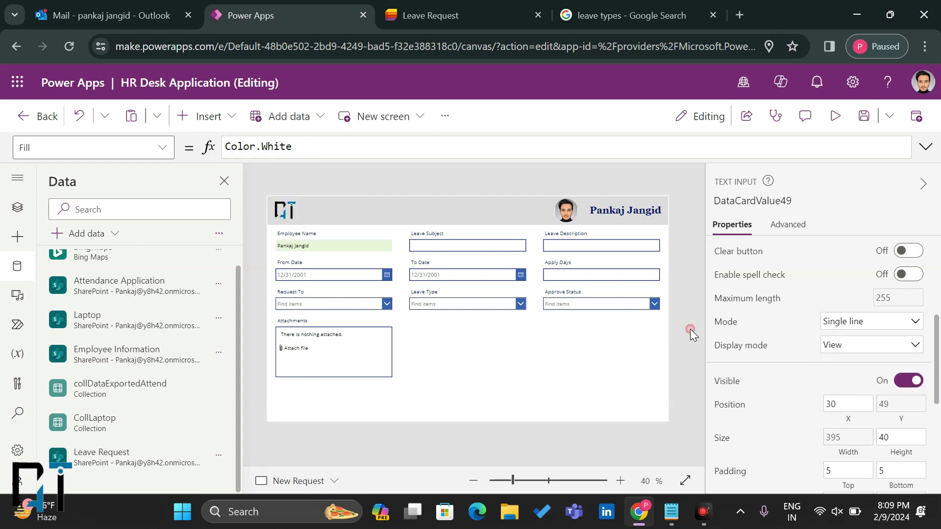
left_click(834, 115)
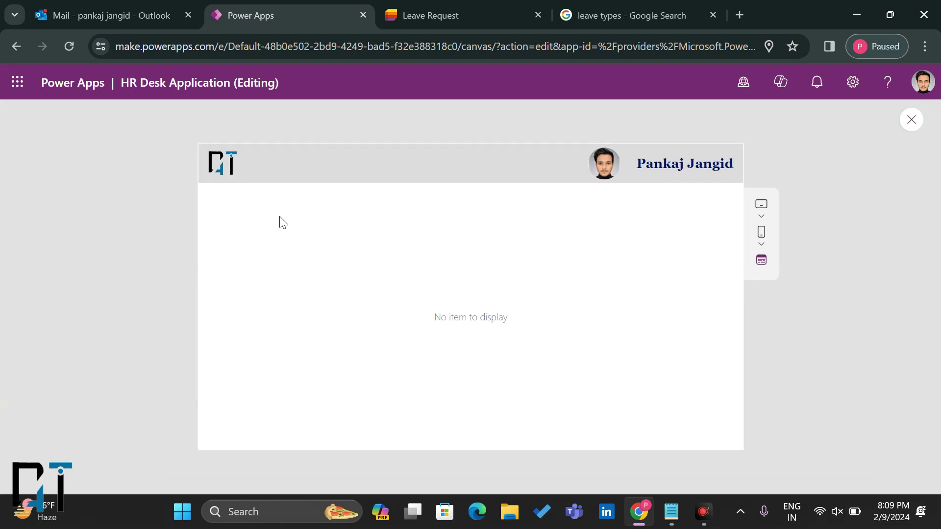
left_click(909, 120)
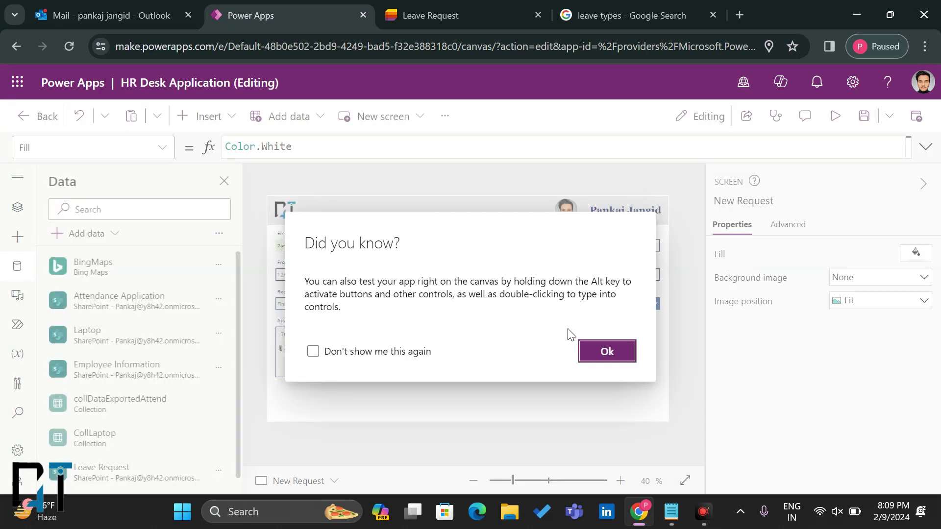
left_click(604, 349)
left_click(474, 391)
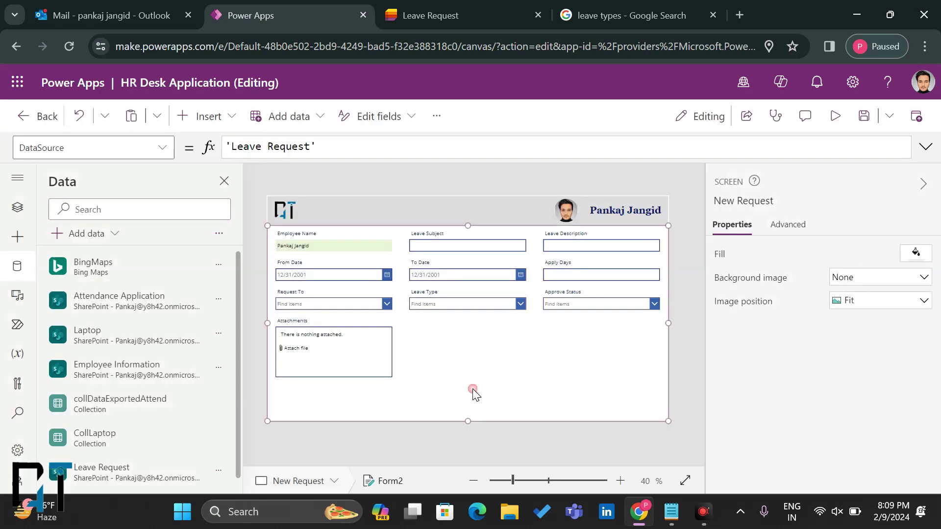
left_click(840, 402)
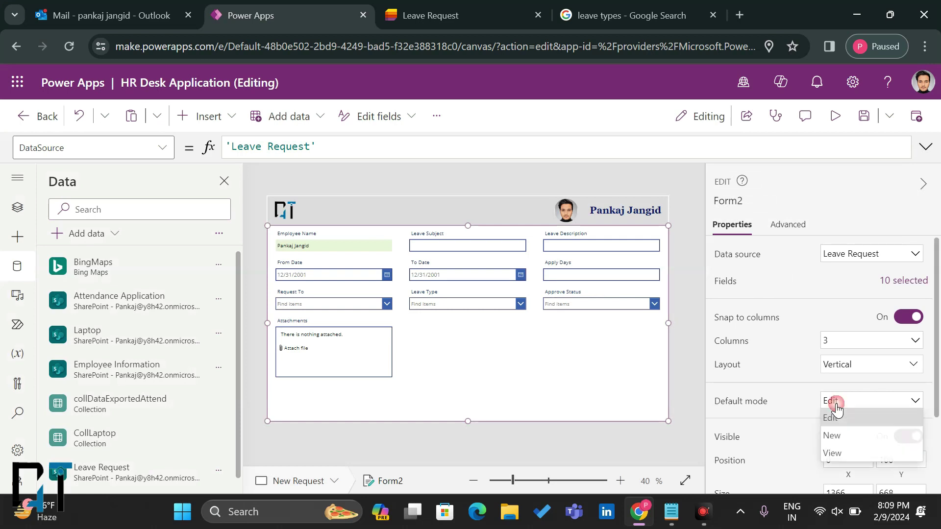
left_click(834, 435)
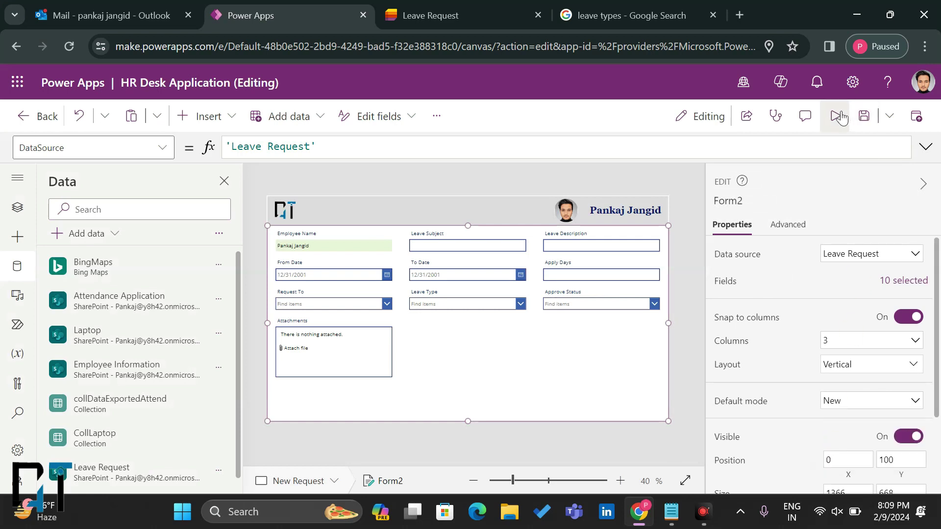
Step: Preview again to check Leave Subject is editable and Employee Name is read-only
left_click(835, 116)
left_click(422, 216)
left_click(308, 217)
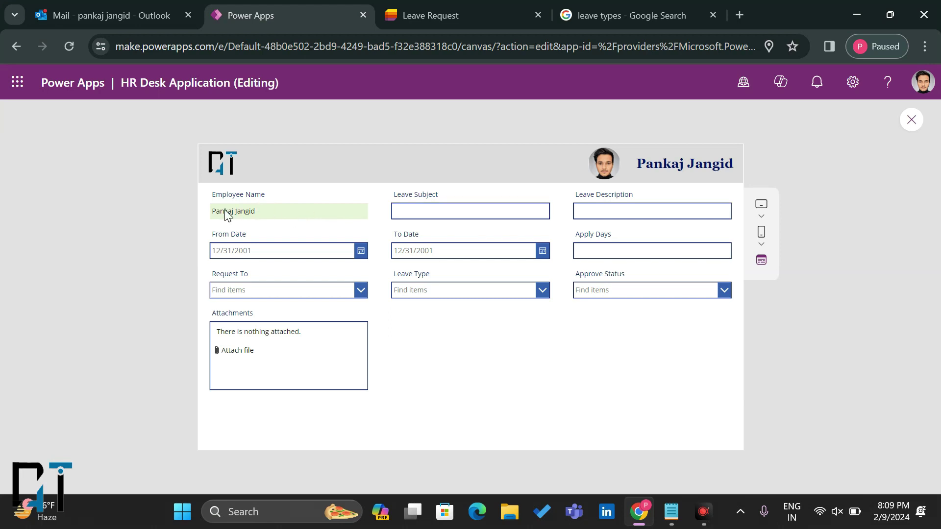
left_click(908, 121)
left_click(606, 351)
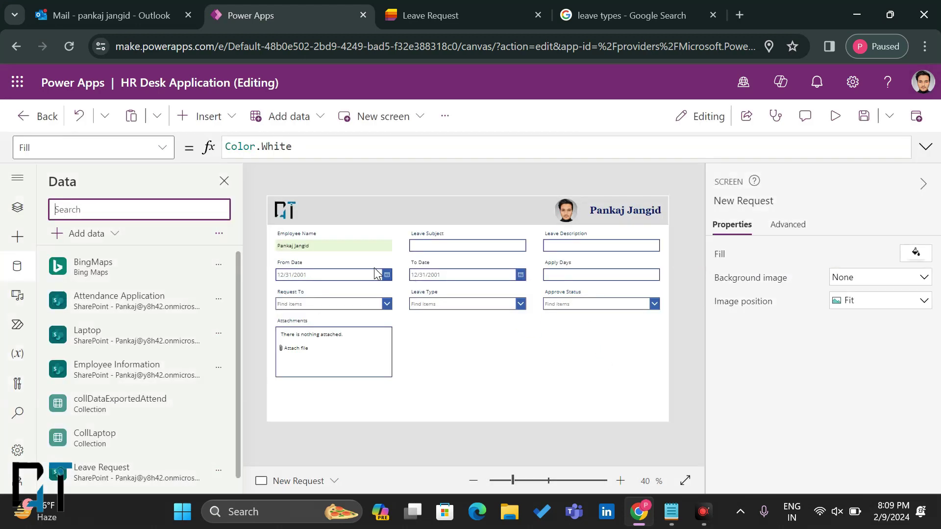
left_click(311, 246)
Step: Set the Employee Name card's border width to 1 and its border colour to grey
left_click(310, 245)
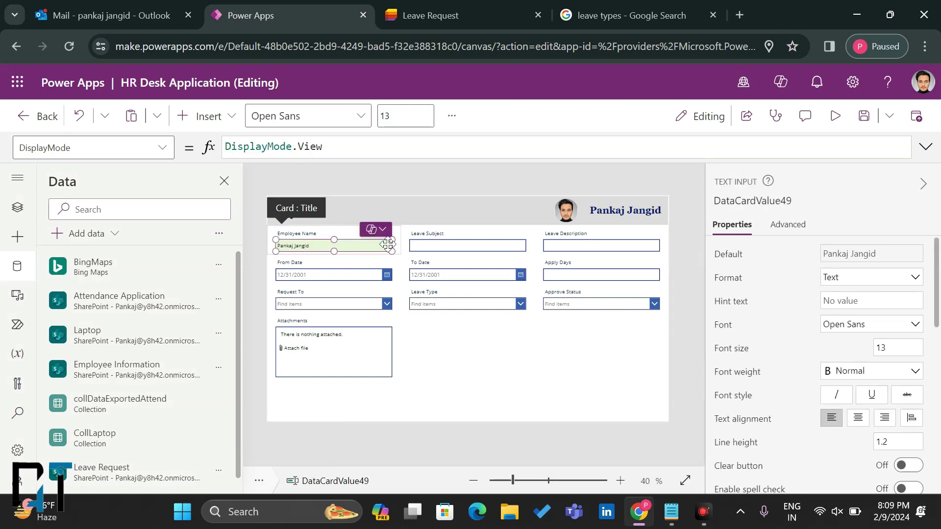
left_click(341, 234)
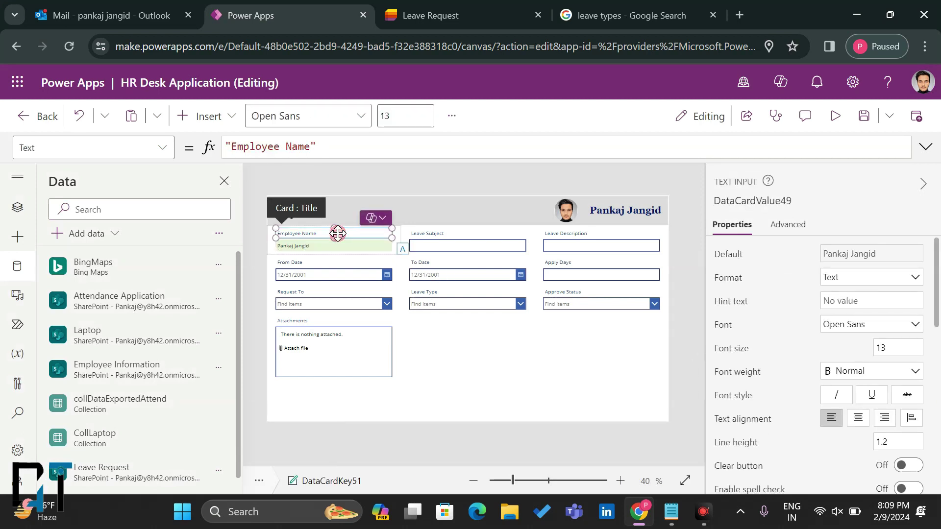
left_click(398, 241)
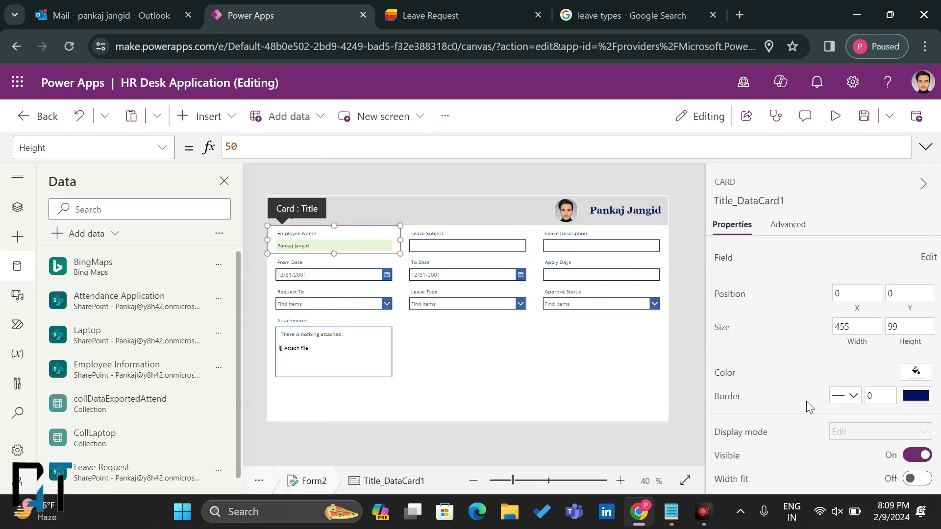
left_click(888, 391)
left_click(915, 398)
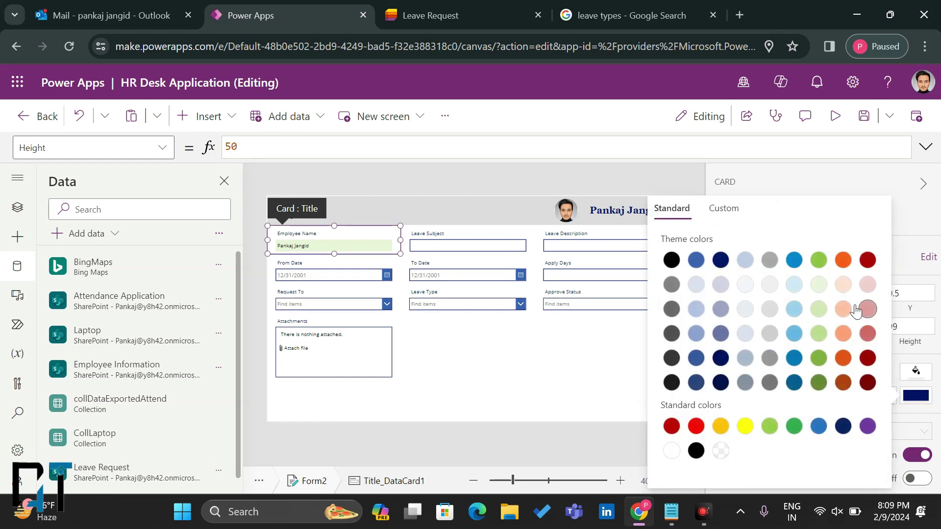
left_click(769, 261)
left_click(512, 443)
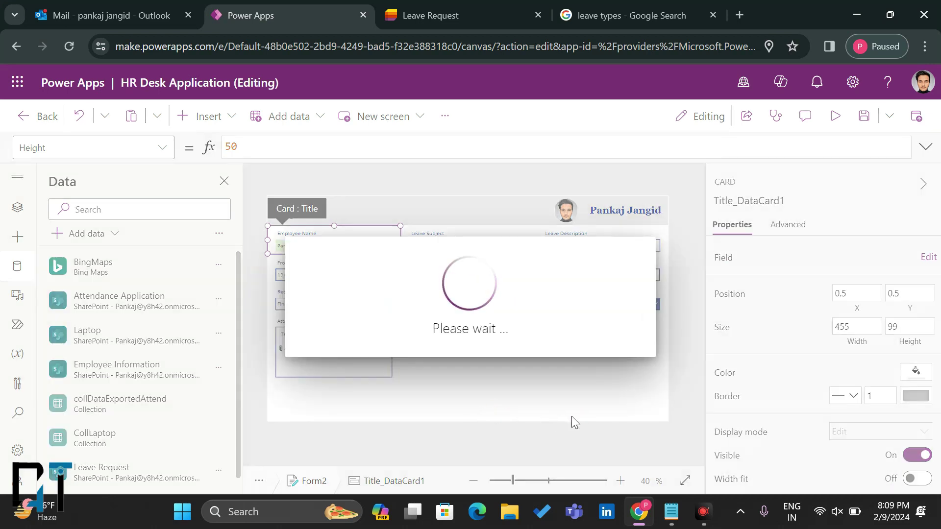
left_click(502, 401)
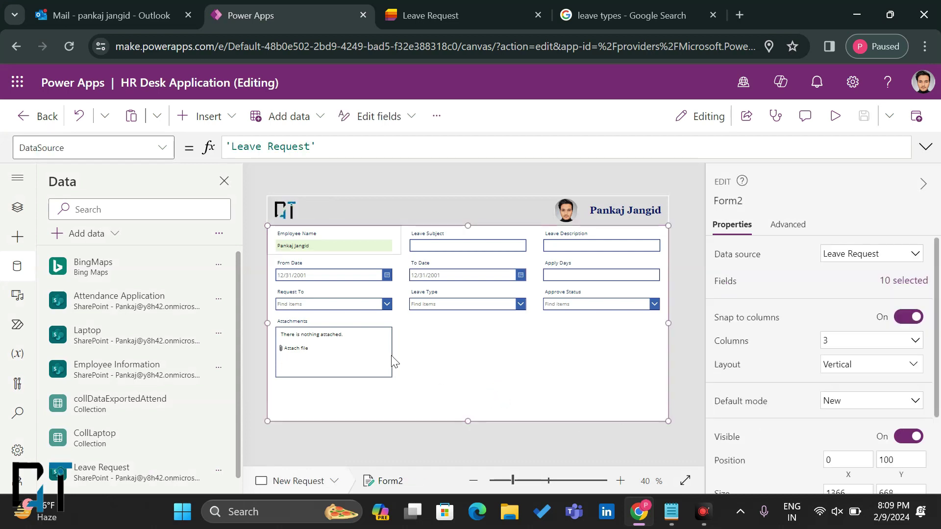
left_click(447, 245)
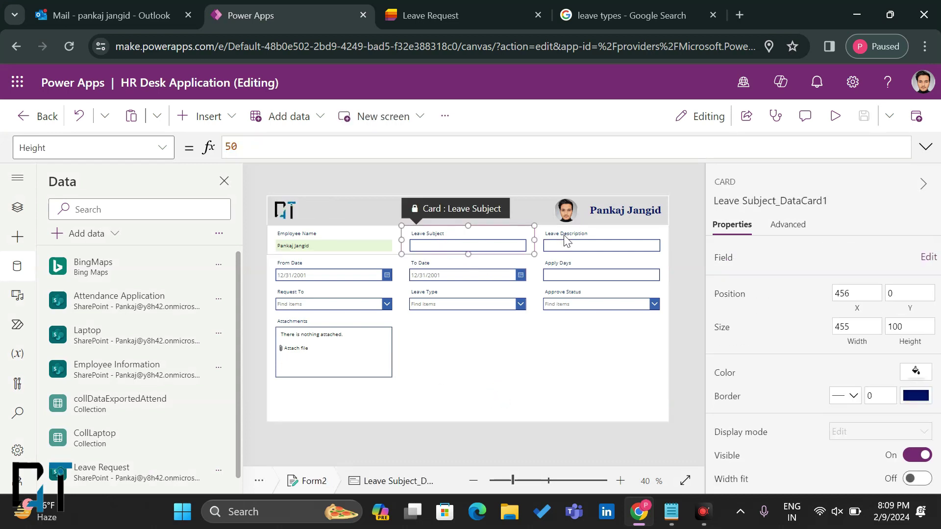
Step: Move Leave Subject to the middle column's third row, Request To top middle, Leave Type top right
left_click(575, 236)
left_click(453, 238)
left_click_drag(418, 204, 579, 244)
left_click_drag(456, 244, 337, 274)
left_click(580, 283)
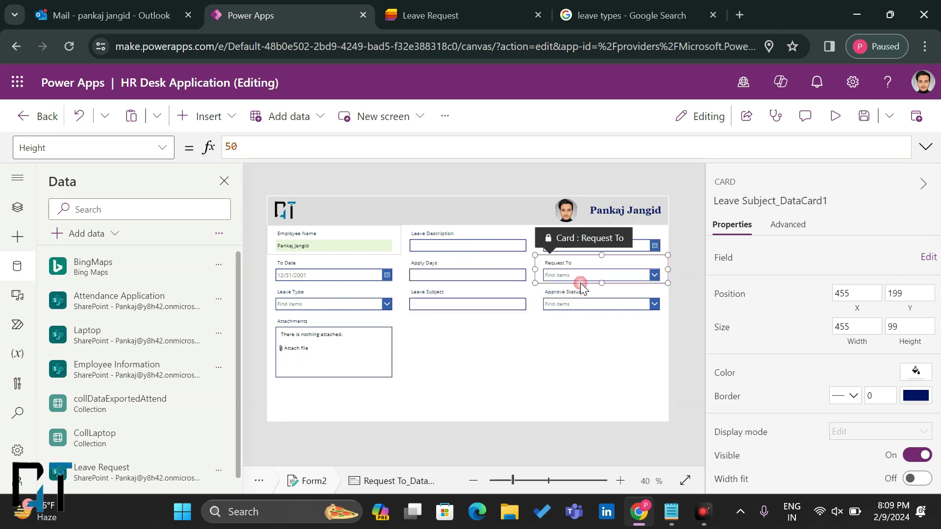
left_click_drag(554, 240, 433, 240)
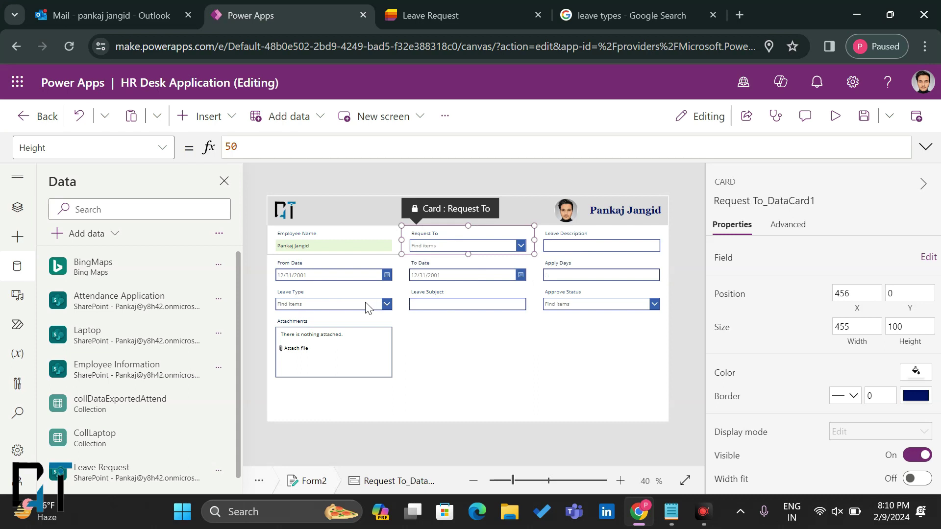
left_click(349, 289)
left_click_drag(326, 268, 545, 257)
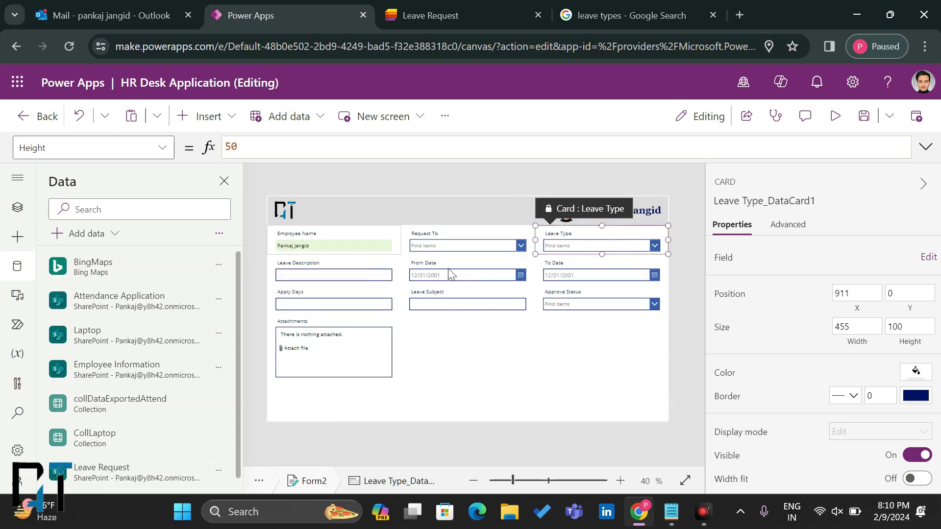
Step: Give the Leave Type card a border thickness of 1
left_click(452, 236)
left_click(552, 241)
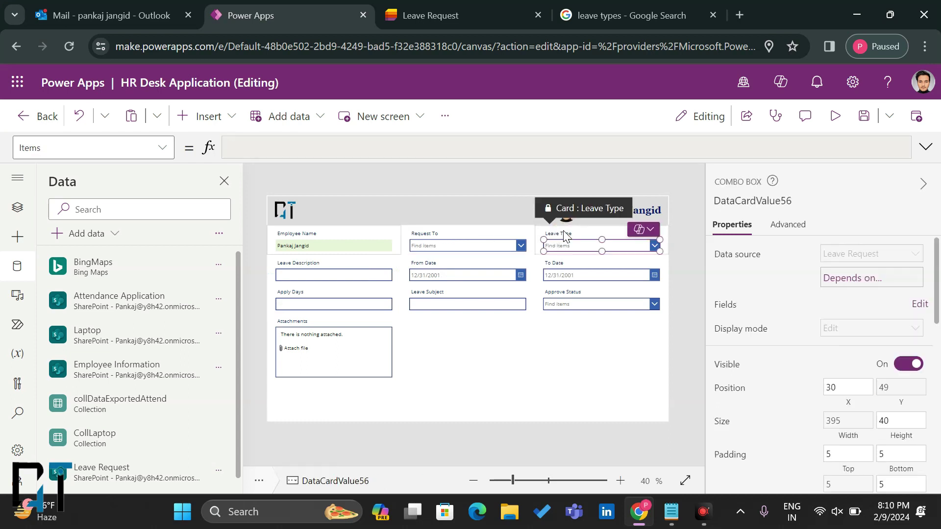
left_click(508, 232)
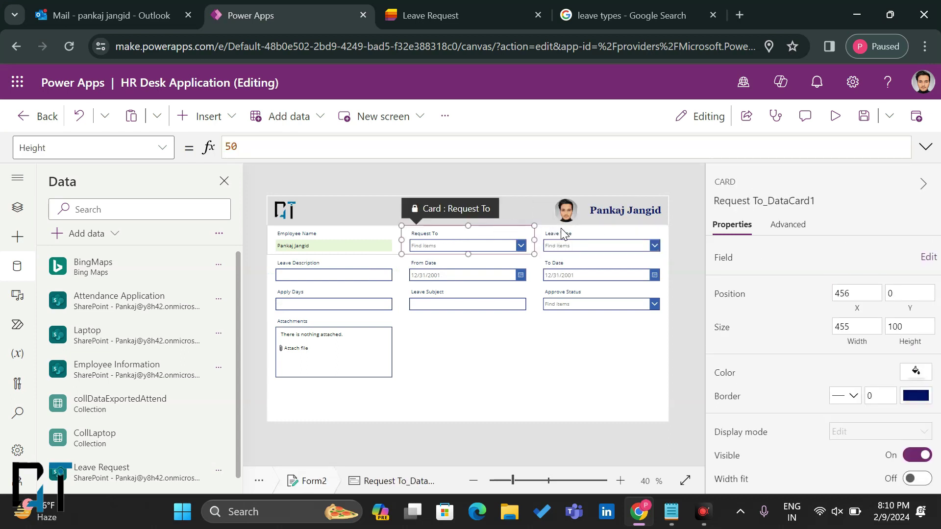
left_click(562, 233)
left_click(545, 251)
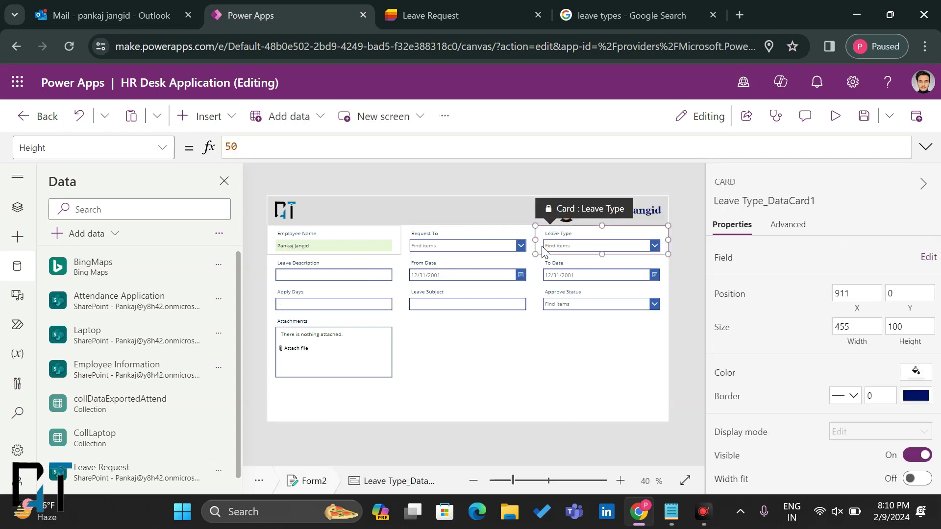
left_click(889, 399)
left_click(912, 395)
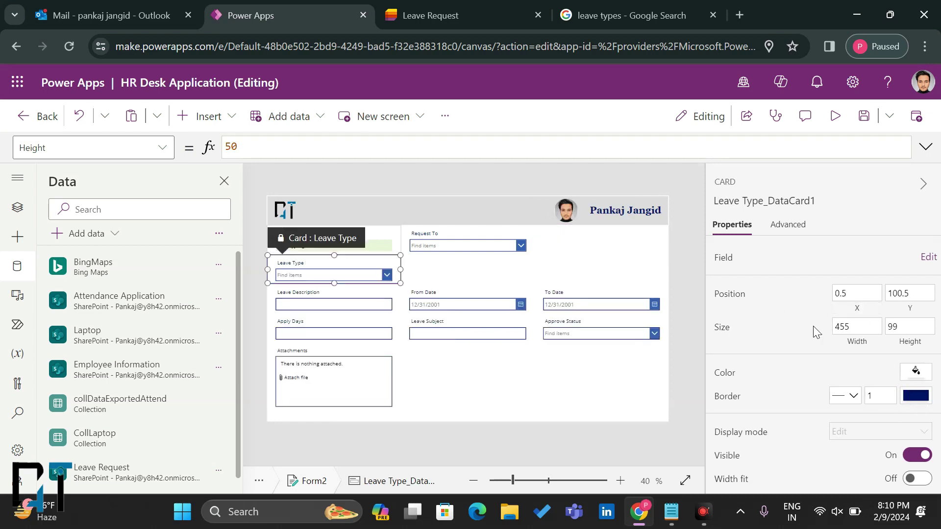
Step: Give the Request To card a grey border from the colour palette
left_click(914, 396)
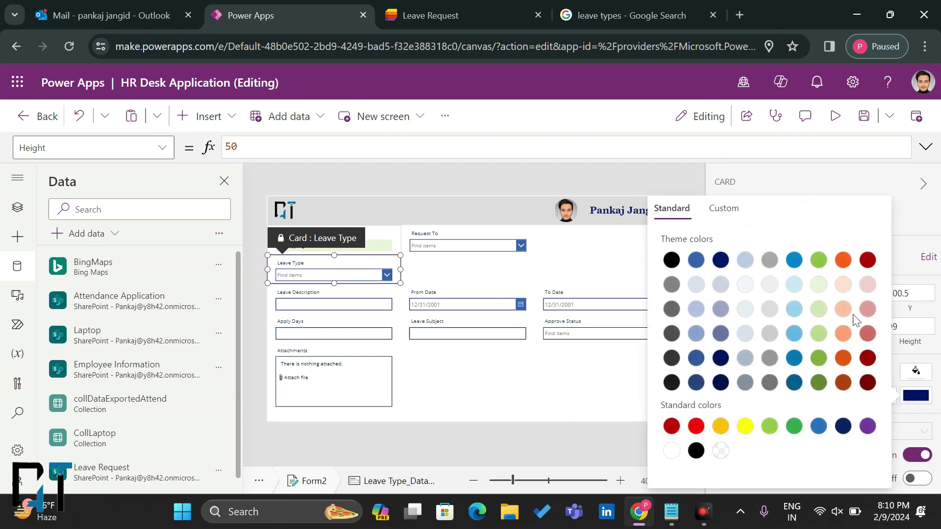
left_click(493, 236)
key("BackSpace")
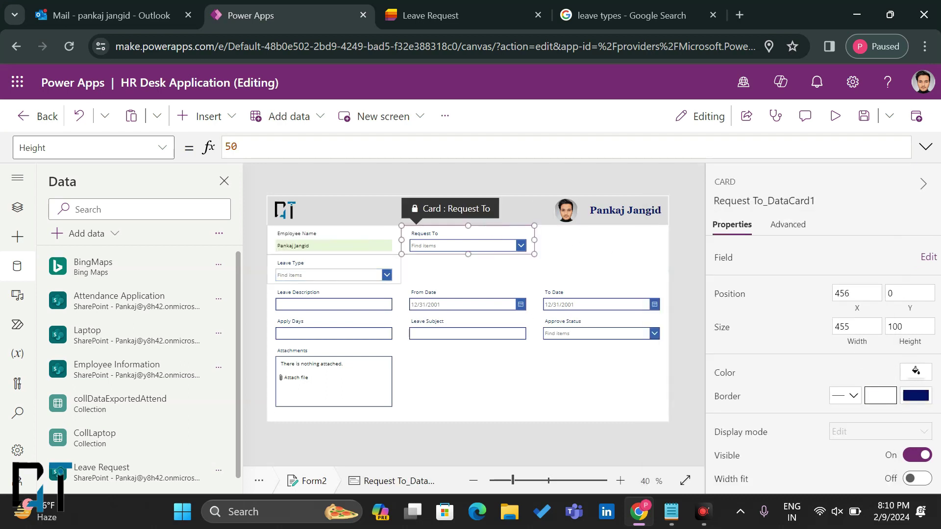
left_click(909, 390)
left_click(771, 259)
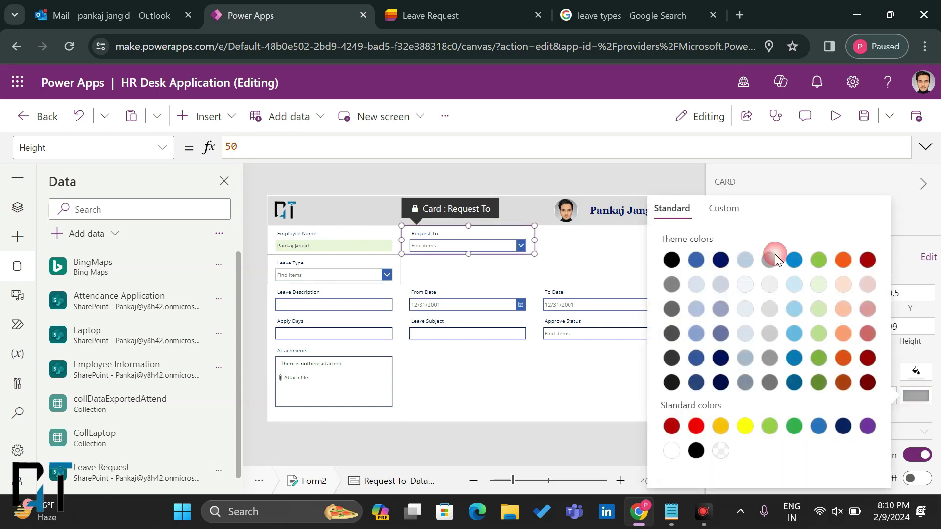
left_click(532, 259)
left_click(519, 267)
left_click(504, 238)
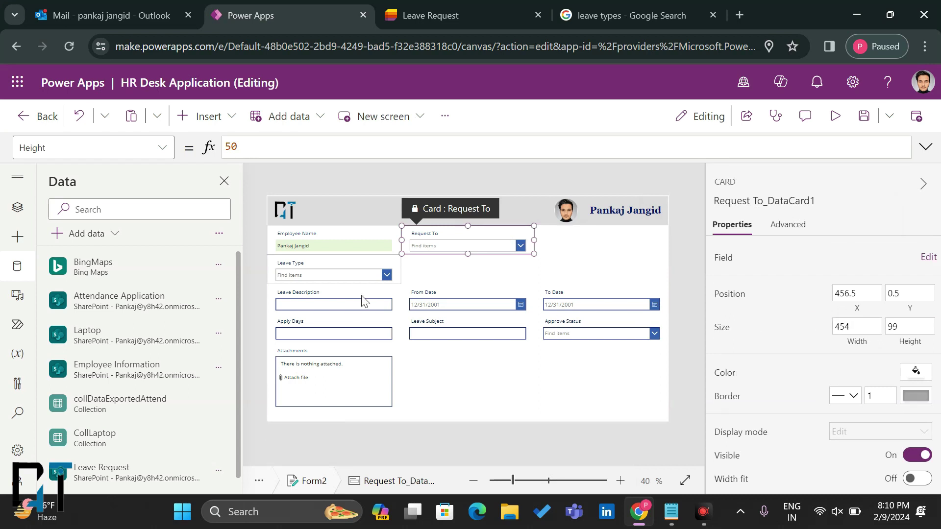
Step: Set the Leave Type card's width to 454
left_click(383, 266)
left_click(851, 322)
key("BackSpace")
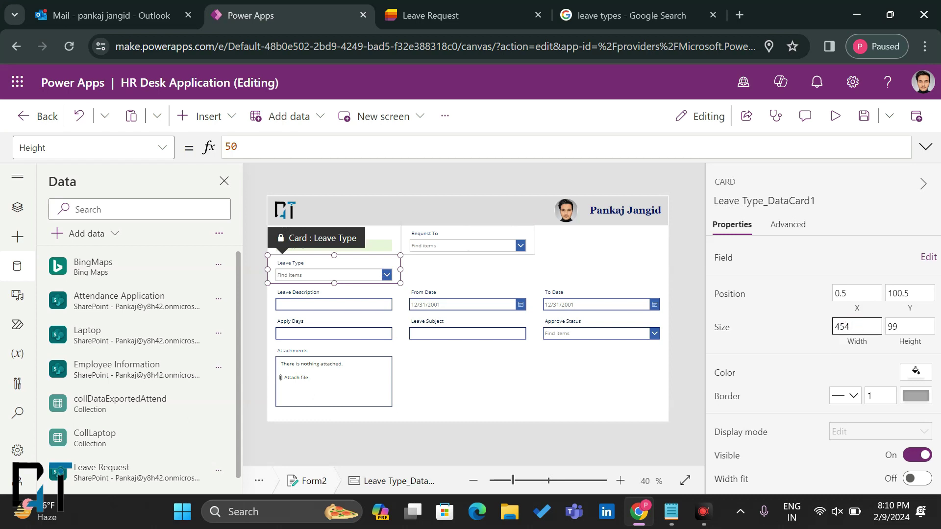
left_click(625, 363)
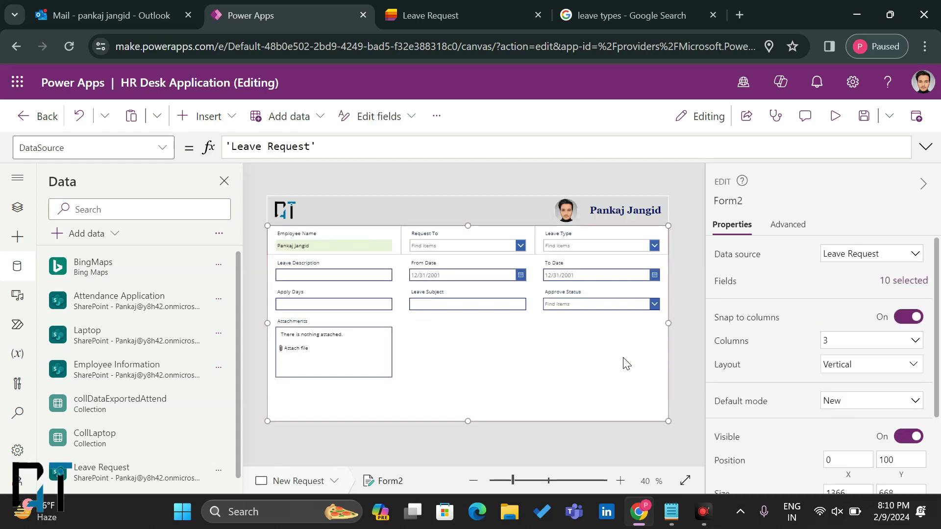
Step: Move the From Date card to the first slot of the second row
left_click(337, 283)
left_click(446, 272)
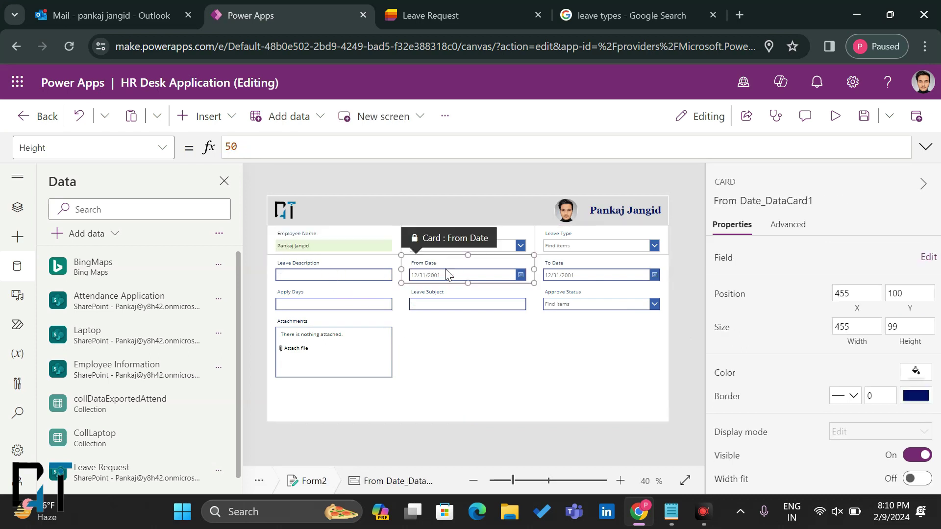
left_click_drag(445, 269, 308, 264)
Step: Place the To Date card next to From Date, with Leave Description pushed to its right
left_click(563, 273)
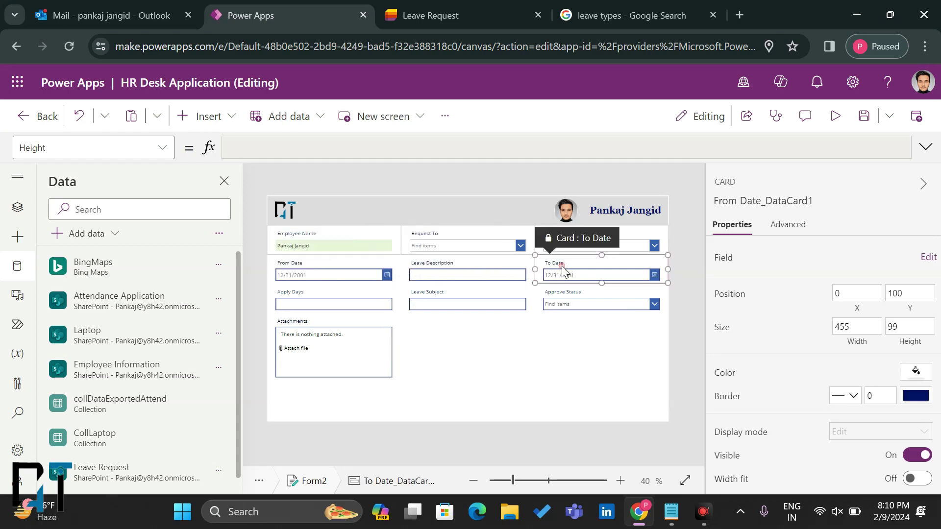
left_click_drag(573, 238, 430, 268)
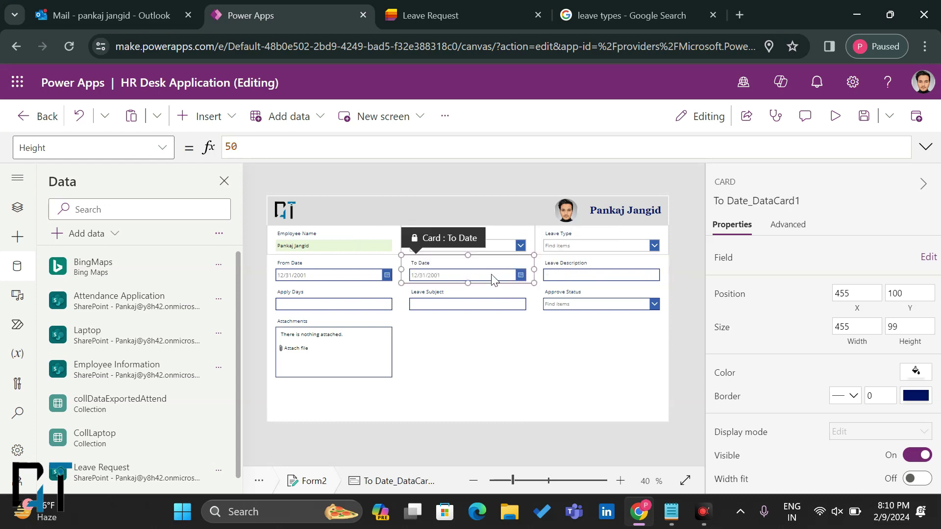
left_click(348, 280)
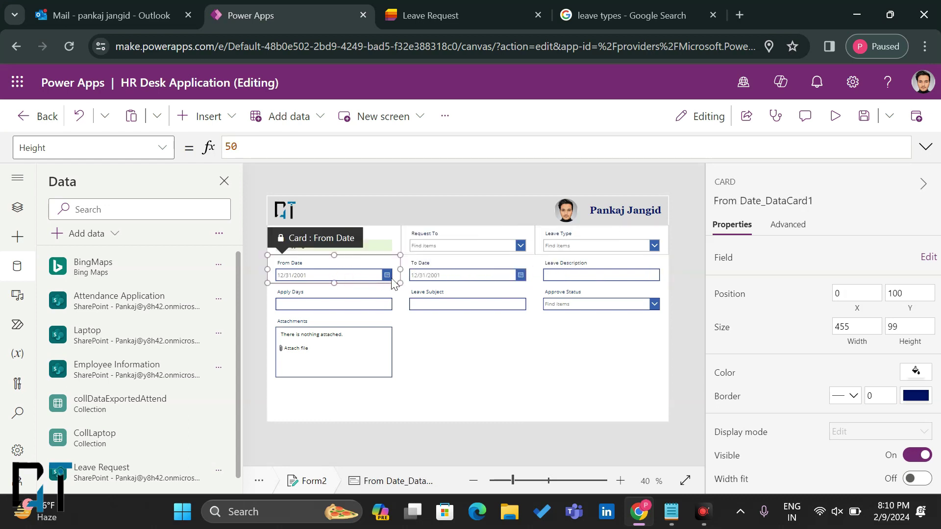
left_click(436, 280)
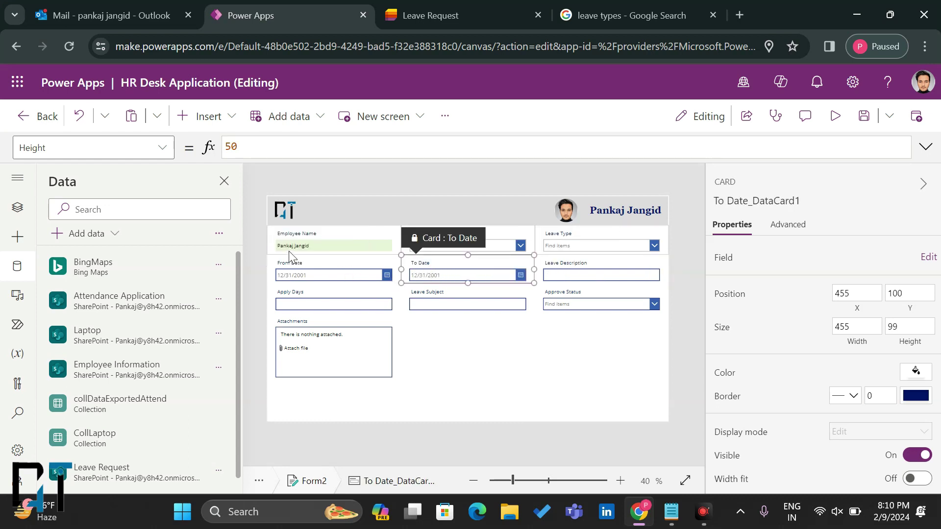
left_click(441, 368)
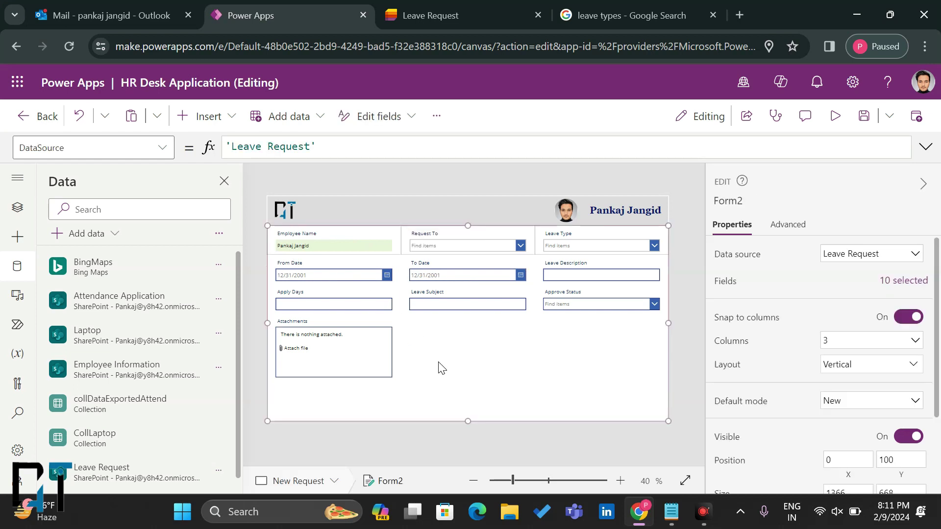
Step: Use the Fields pane's 'Add a custom card' three times, bringing the form to 13 fields
left_click(891, 284)
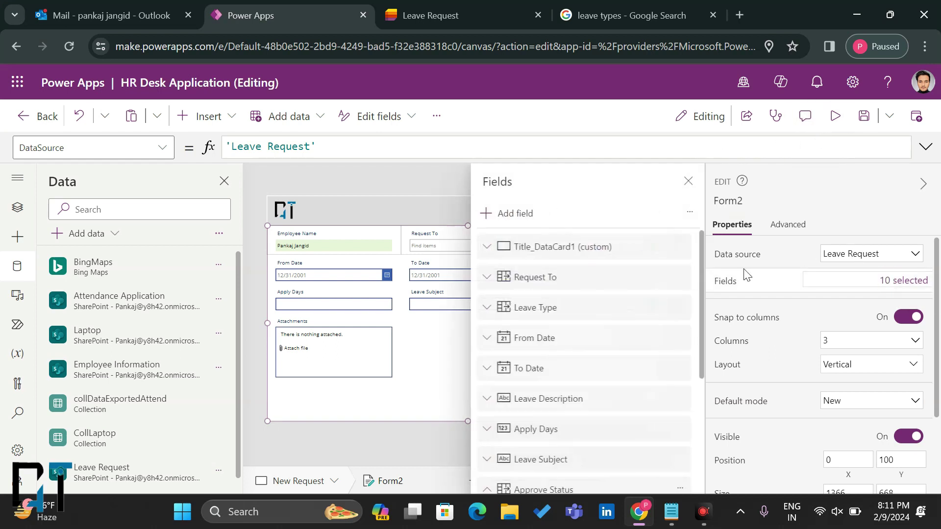
left_click(688, 214)
left_click(708, 240)
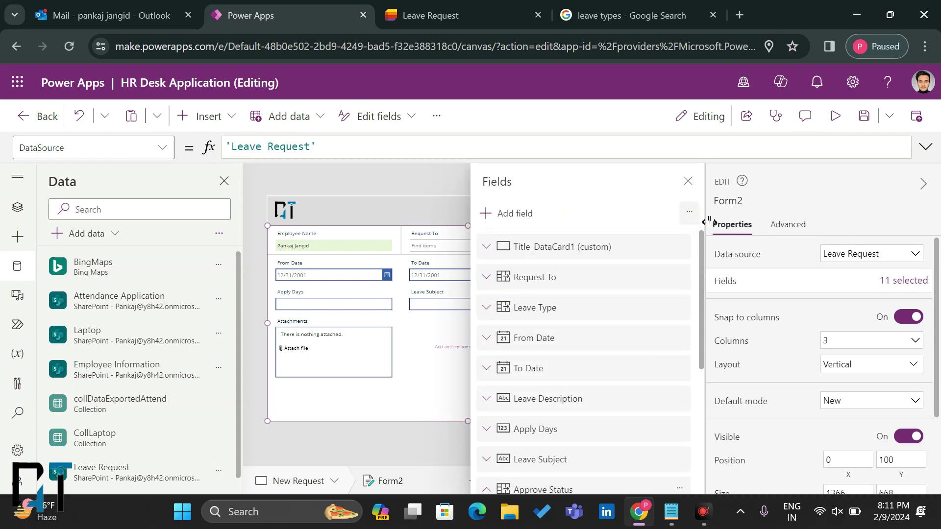
left_click(688, 212)
left_click(709, 240)
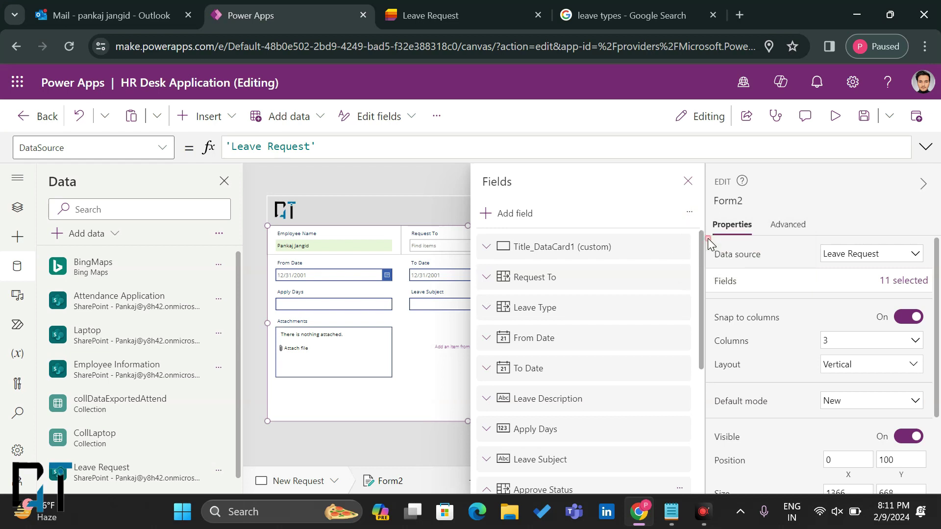
left_click(689, 212)
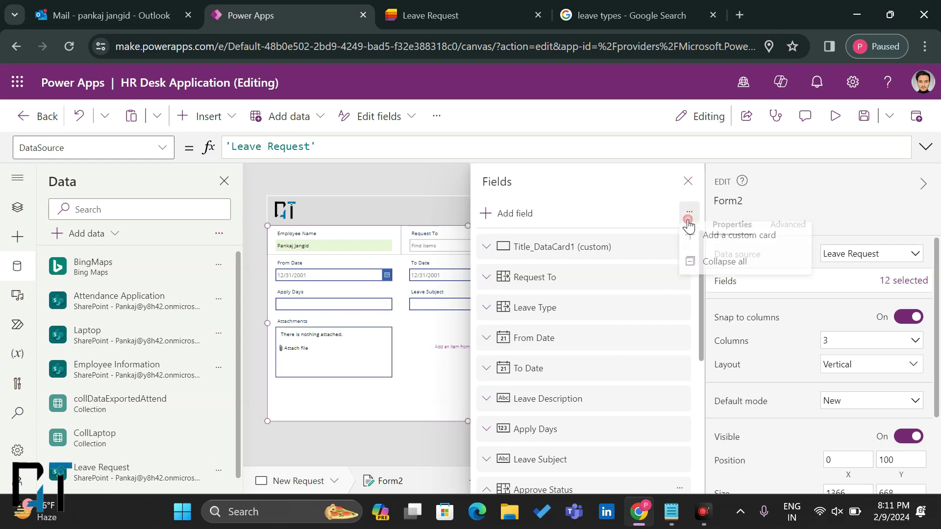
left_click(713, 240)
left_click(687, 181)
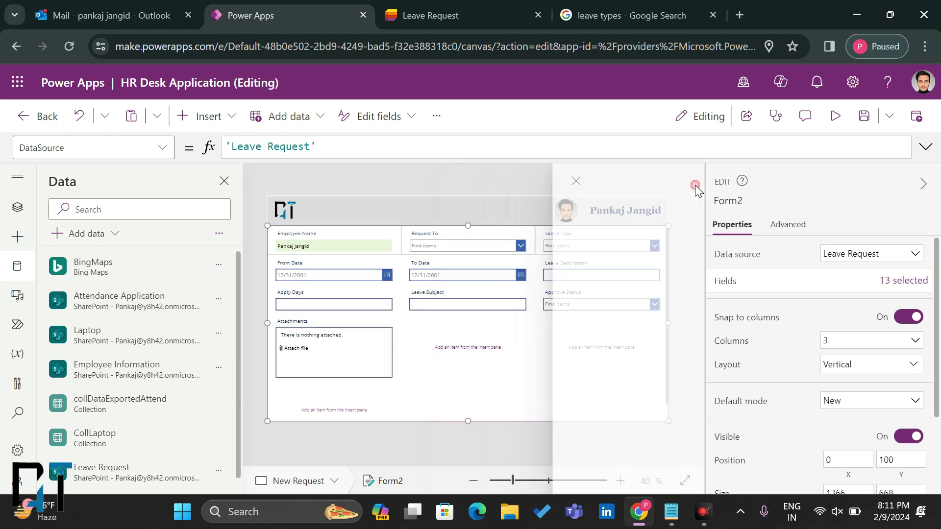
left_click(463, 356)
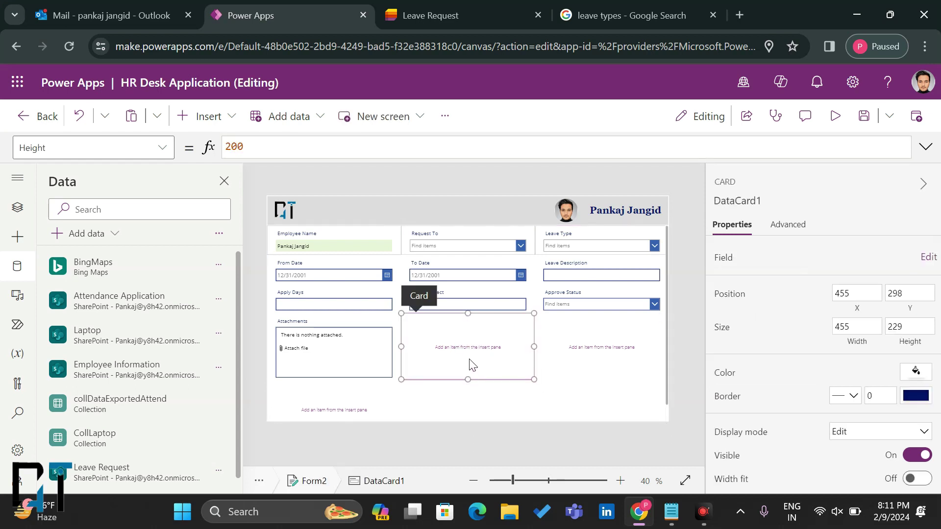
Step: Move the new custom card to the form's top-left, stretch it full width, and shrink it to 48 high
left_click_drag(418, 295, 279, 236)
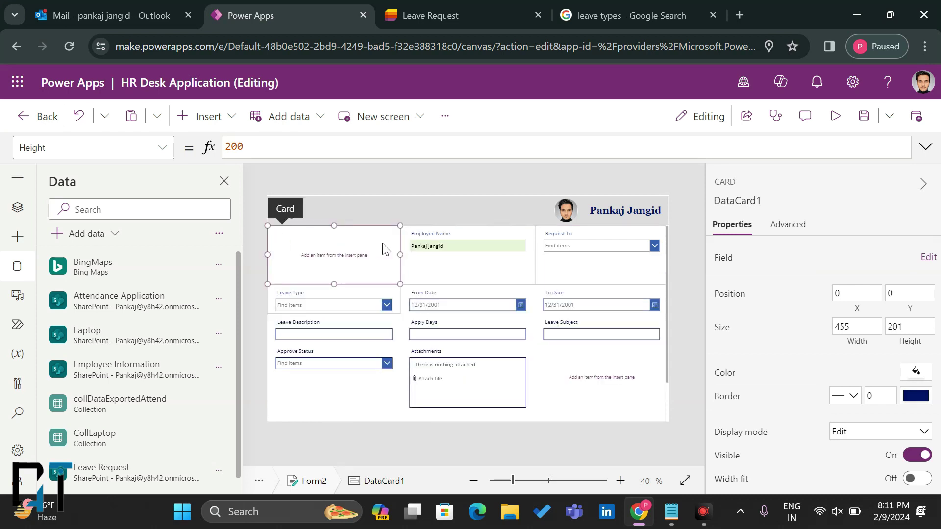
left_click_drag(400, 254, 637, 263)
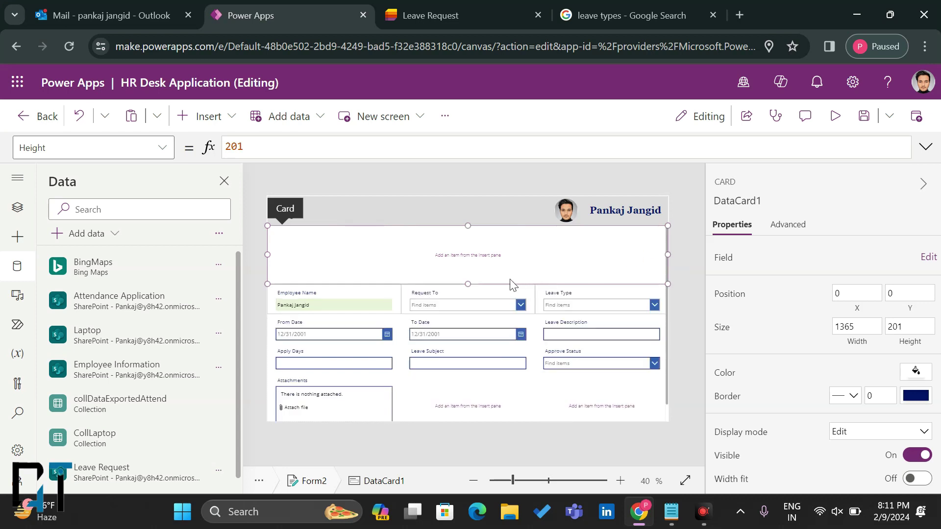
left_click_drag(467, 284, 470, 237)
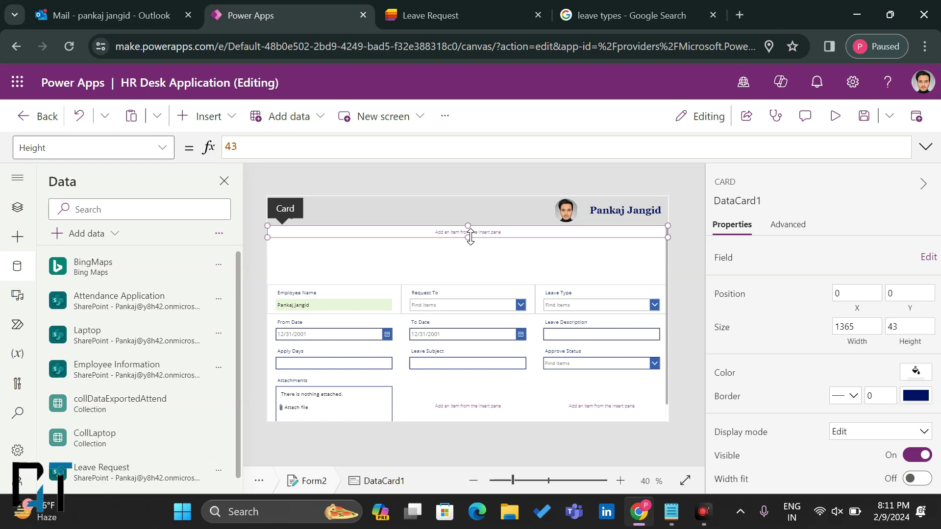
Step: Insert a rectangle at the card's top-left, make it a 2-pixel line, and collapse the card
left_click(201, 116)
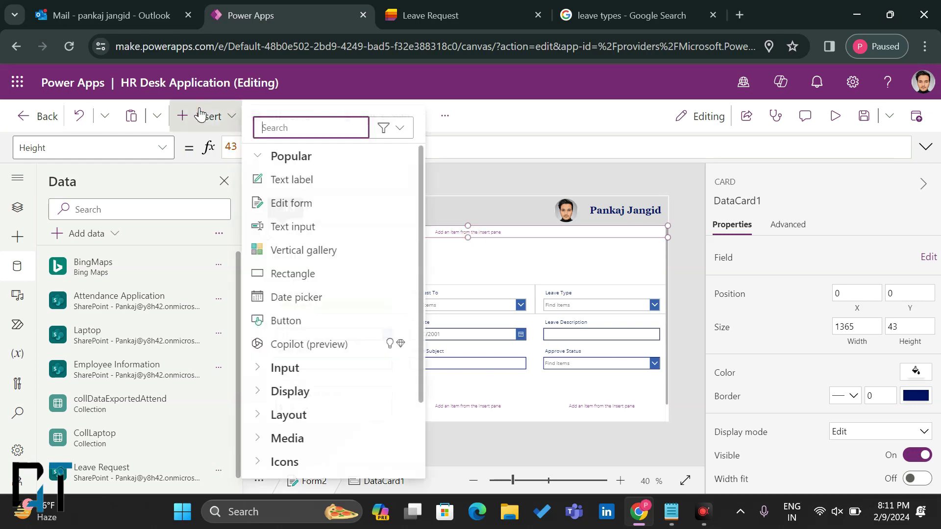
left_click(301, 274)
left_click_drag(302, 256, 715, 276)
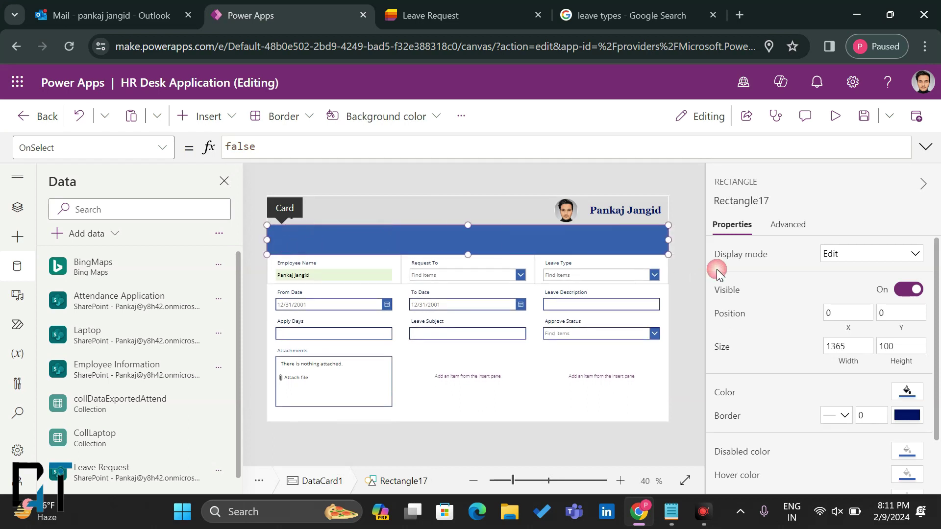
left_click(901, 345)
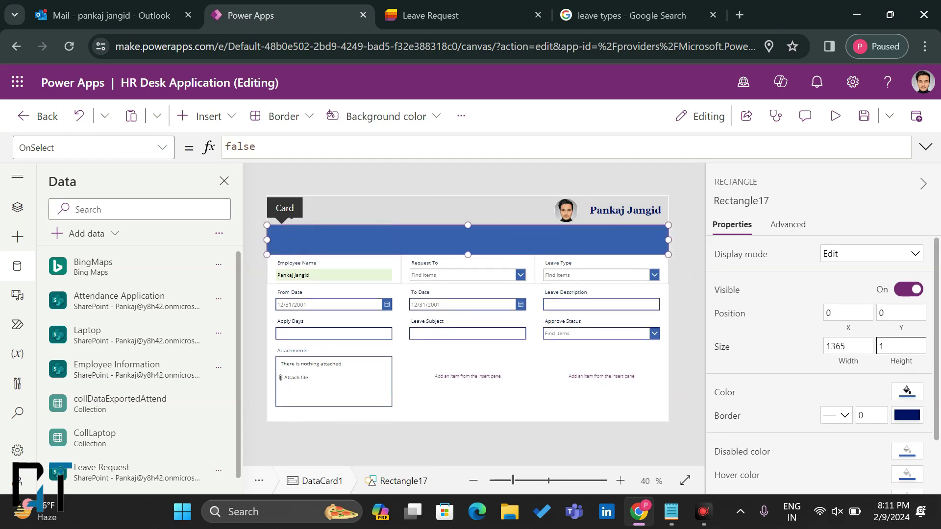
key("Return")
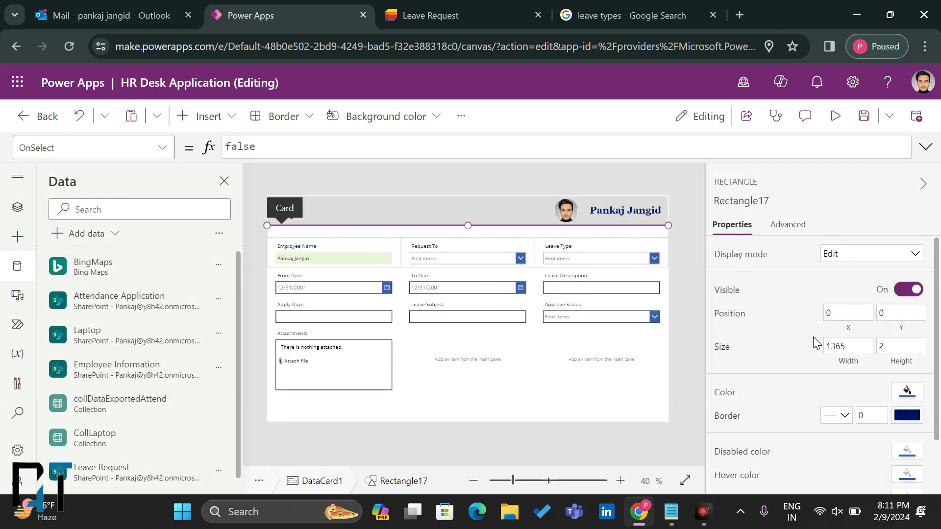
left_click(610, 234)
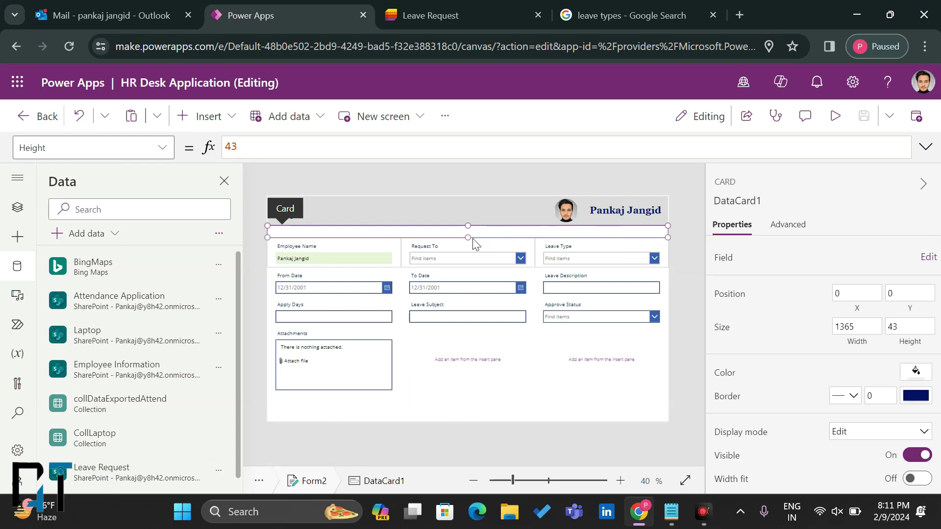
left_click_drag(468, 239, 469, 225)
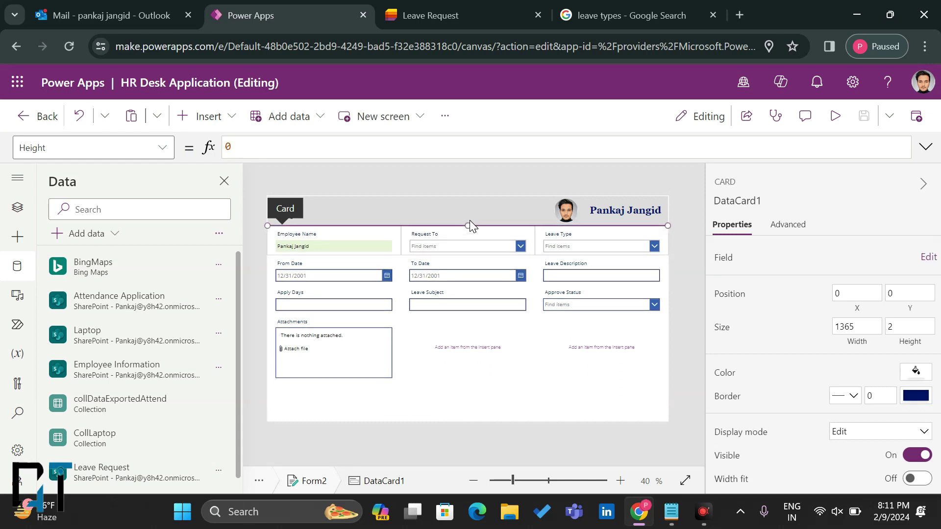
left_click(513, 382)
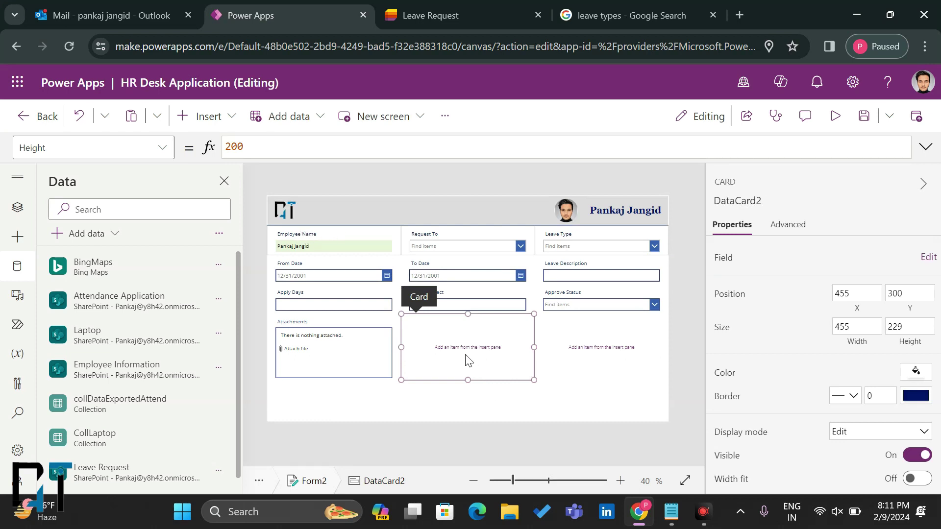
Step: Place the empty card full-width at row two and add a full-width rectangle 2 pixels high
left_click_drag(411, 298, 288, 272)
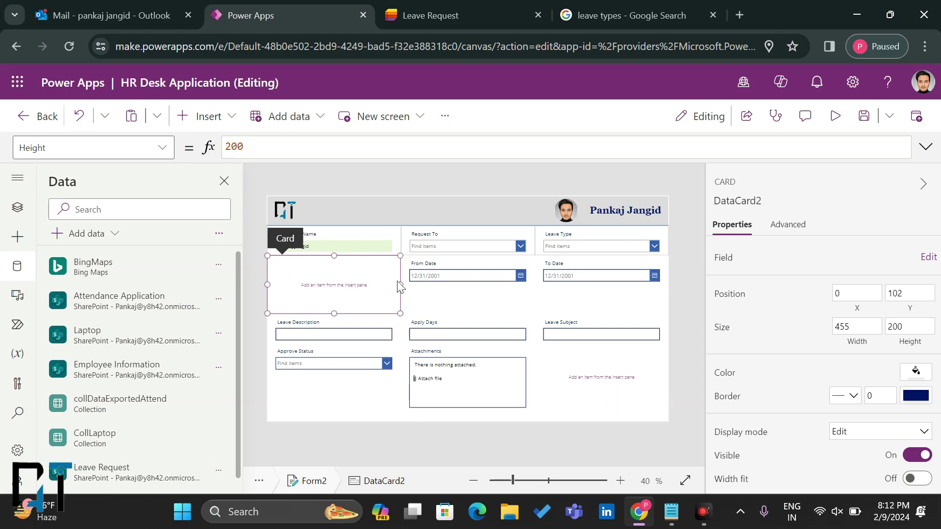
left_click_drag(399, 285, 633, 295)
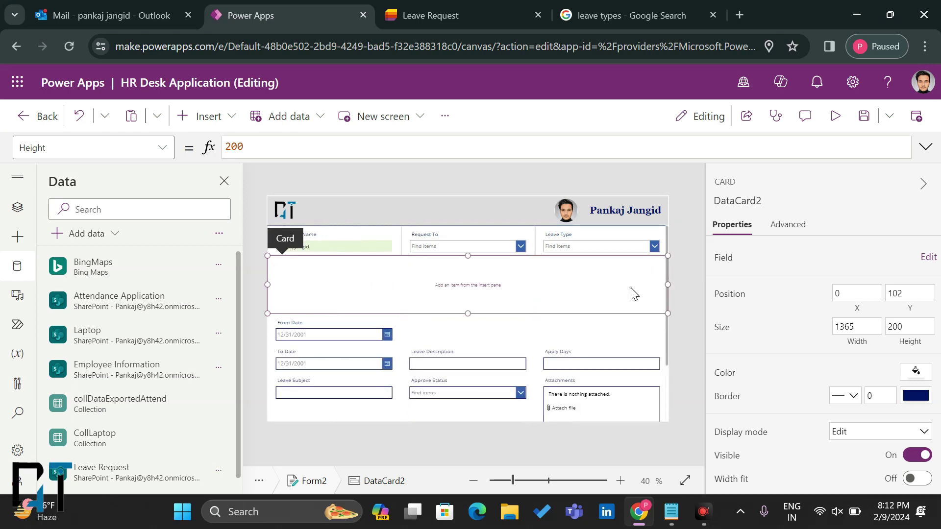
left_click(209, 117)
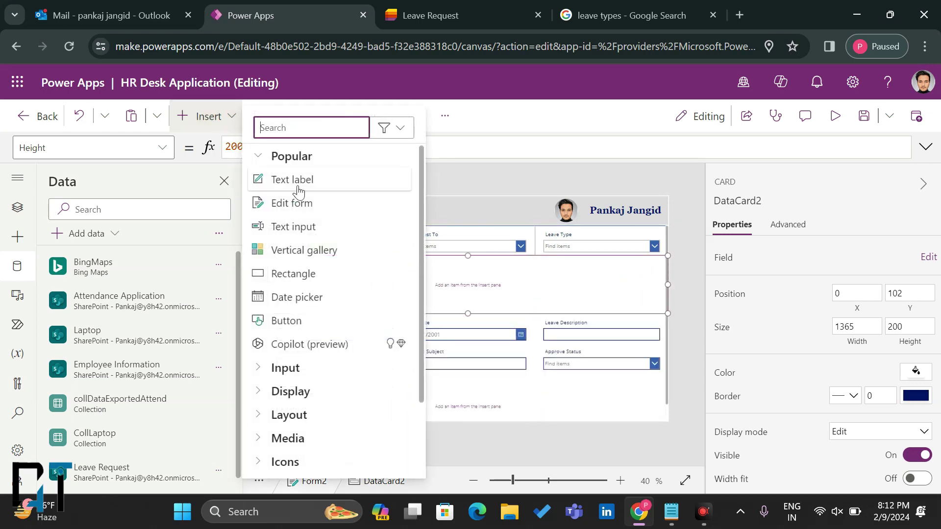
left_click(280, 276)
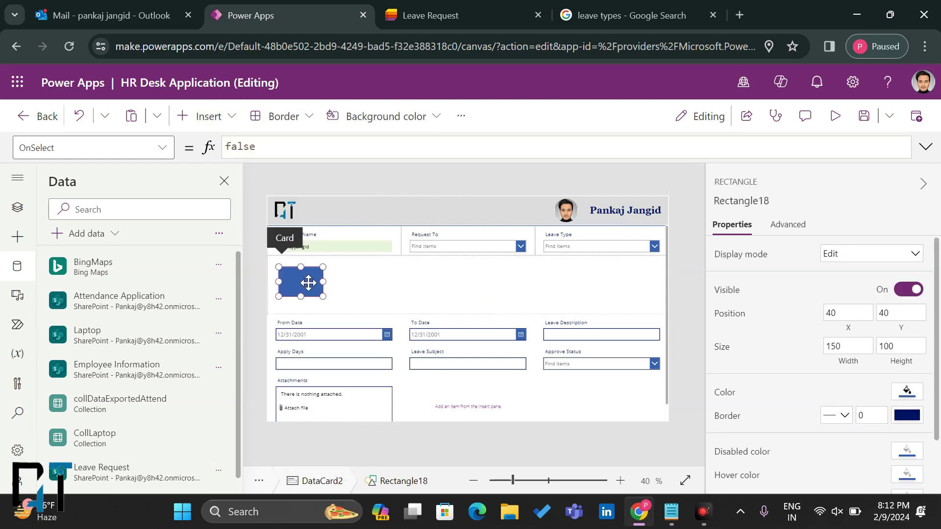
left_click_drag(299, 272, 686, 269)
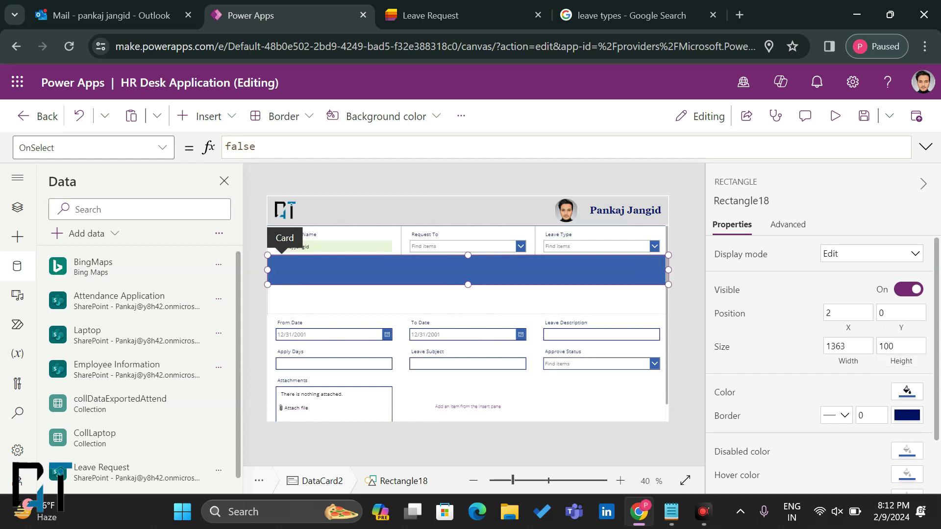
double_click(901, 346)
type("2")
left_click(600, 296)
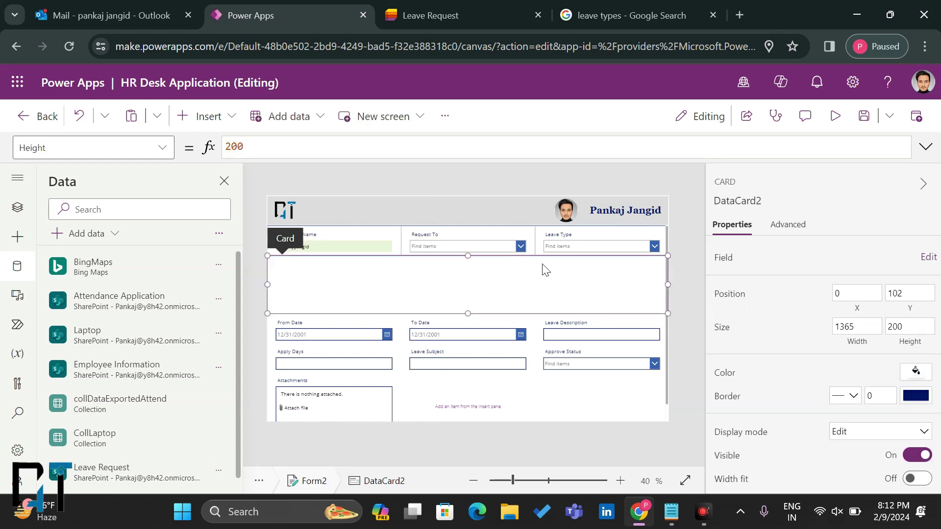
Step: Adjust the card's horizontal position, nudge the divider down, and shrink the card to 25 high
left_click(841, 293)
key("Return")
left_click(840, 293)
key("BackSpace")
left_click(18, 207)
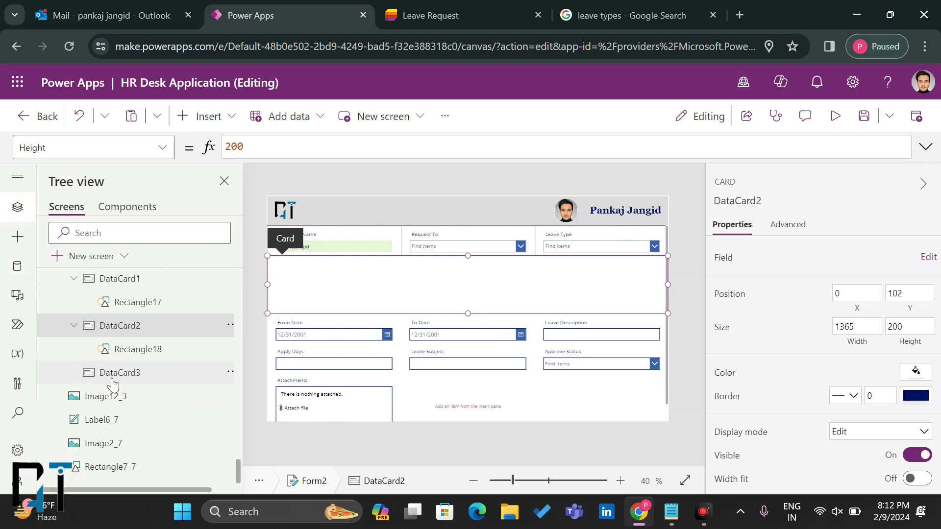
left_click(130, 349)
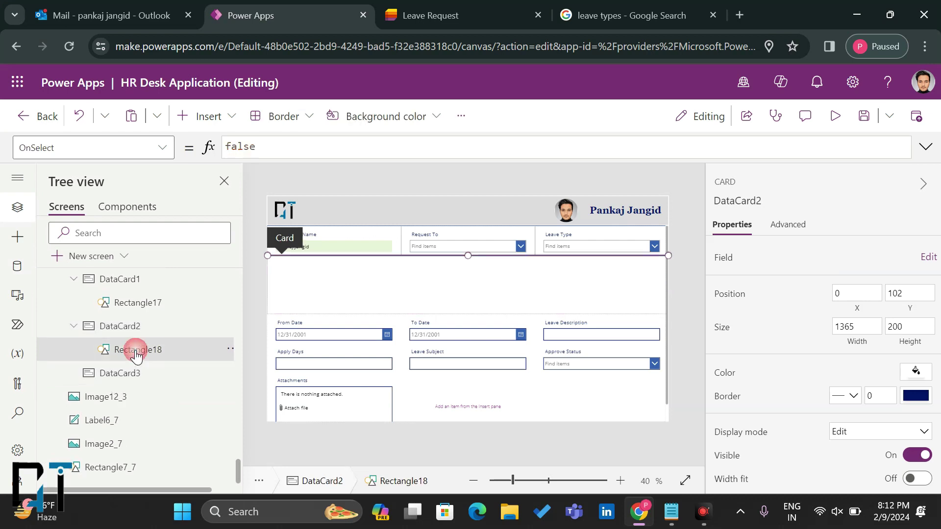
left_click_drag(403, 258, 404, 263)
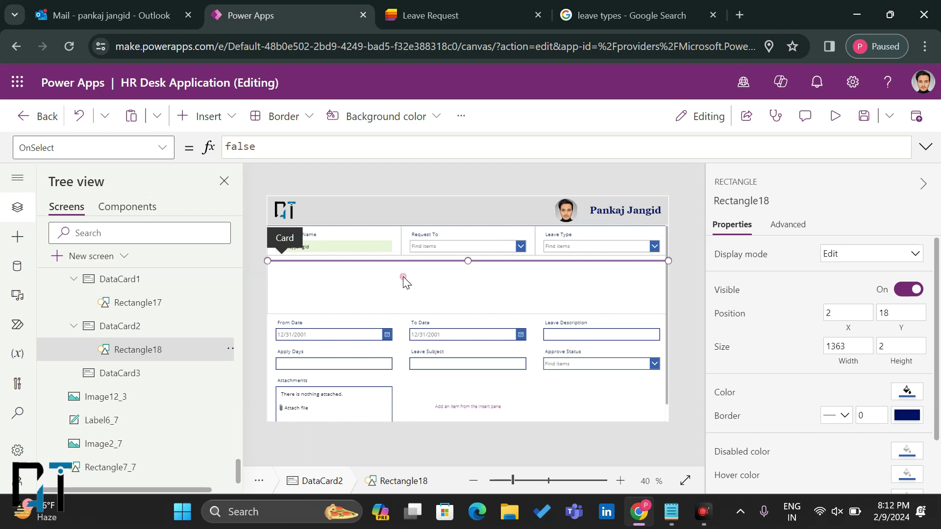
left_click(405, 282)
left_click_drag(468, 310, 487, 264)
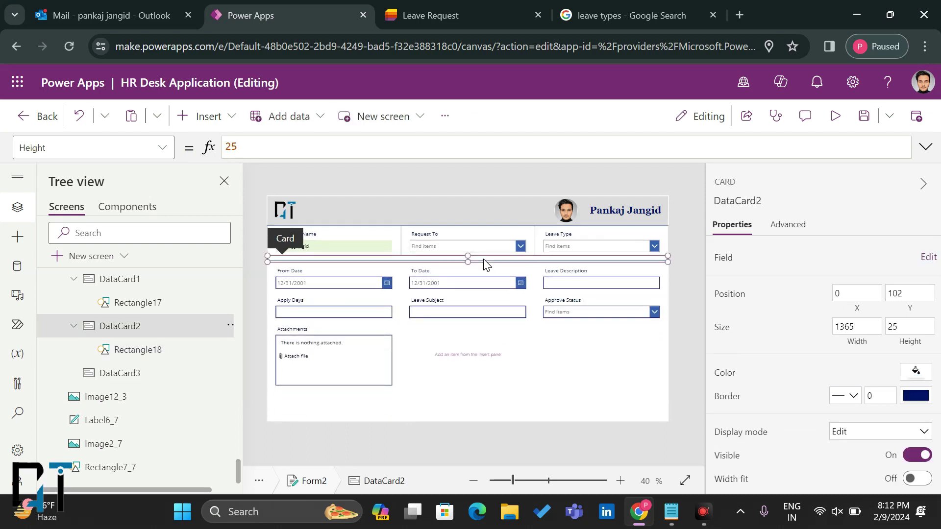
left_click(688, 296)
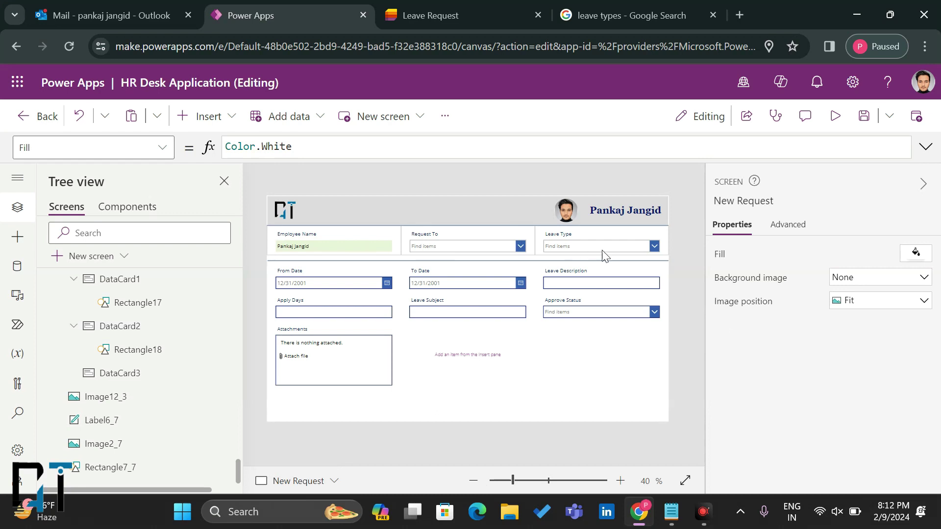
Step: Set the From Date picker's DefaultDate to Today()
left_click(328, 288)
left_click(327, 282)
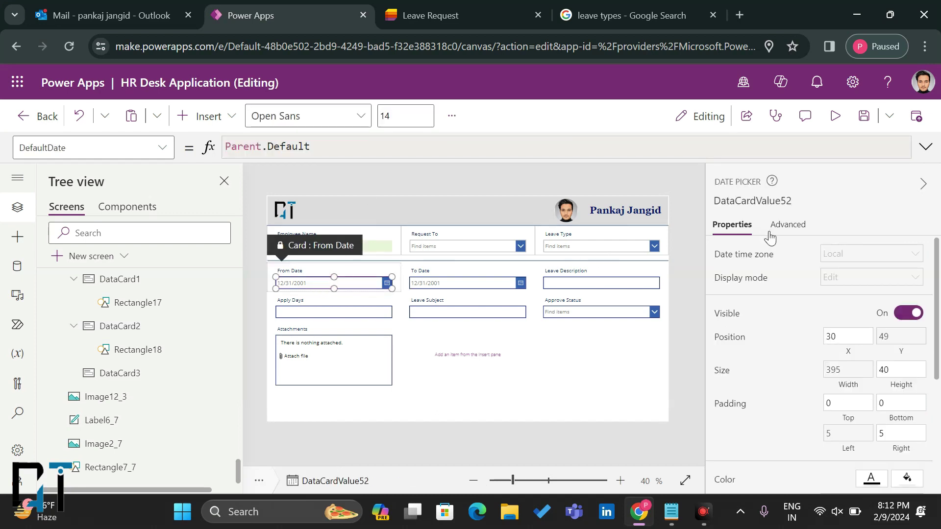
left_click(787, 224)
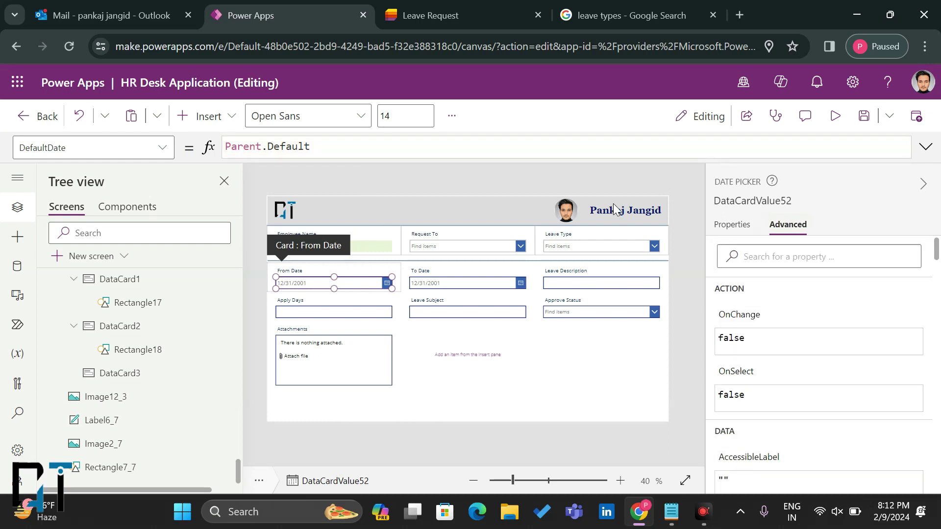
left_click_drag(310, 147, 224, 146)
type("T")
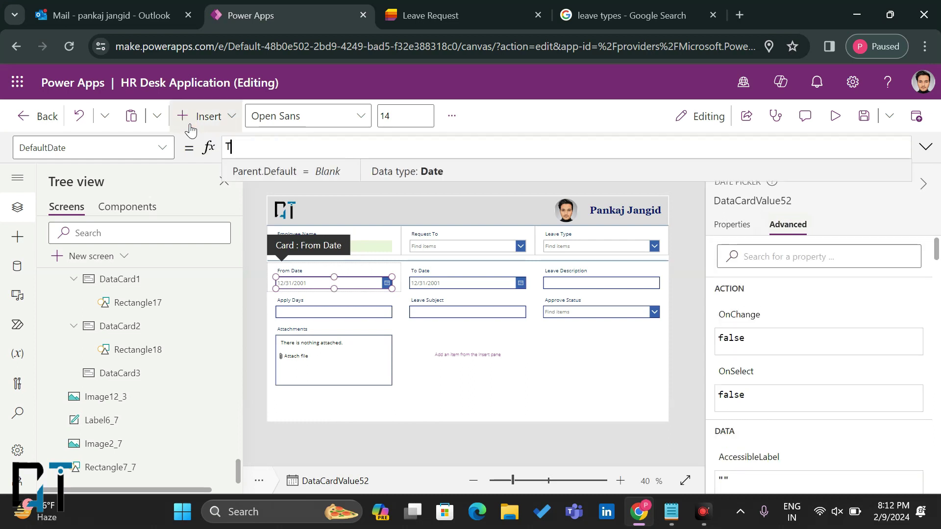
type("oday()")
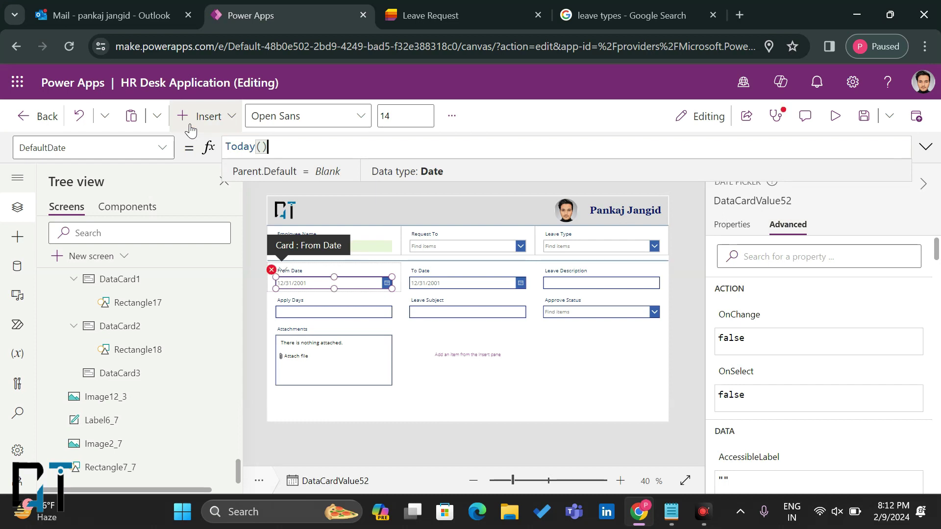
key("ctrl+a")
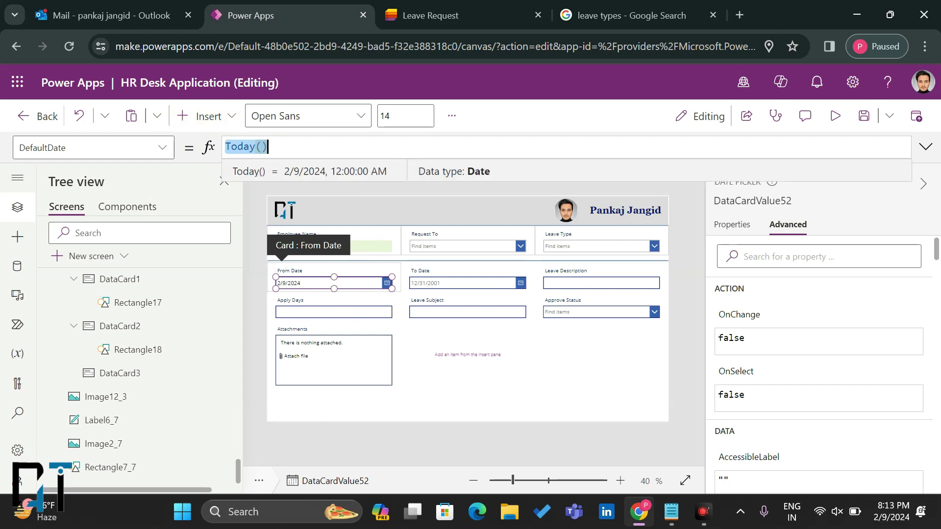
Step: Unlock the To Date card and set its picker's DefaultDate to Today()+1
left_click(438, 280)
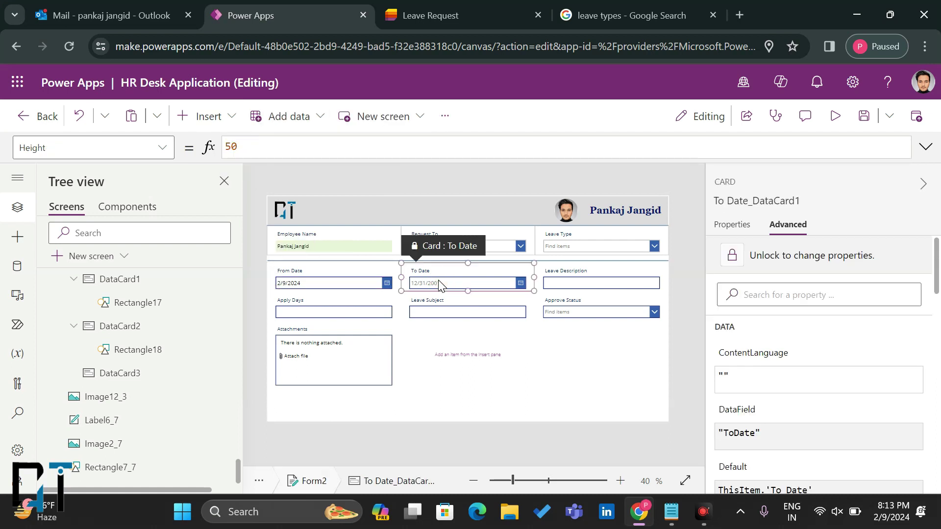
left_click(770, 260)
left_click(335, 150)
key("ctrl+a")
type("Today()")
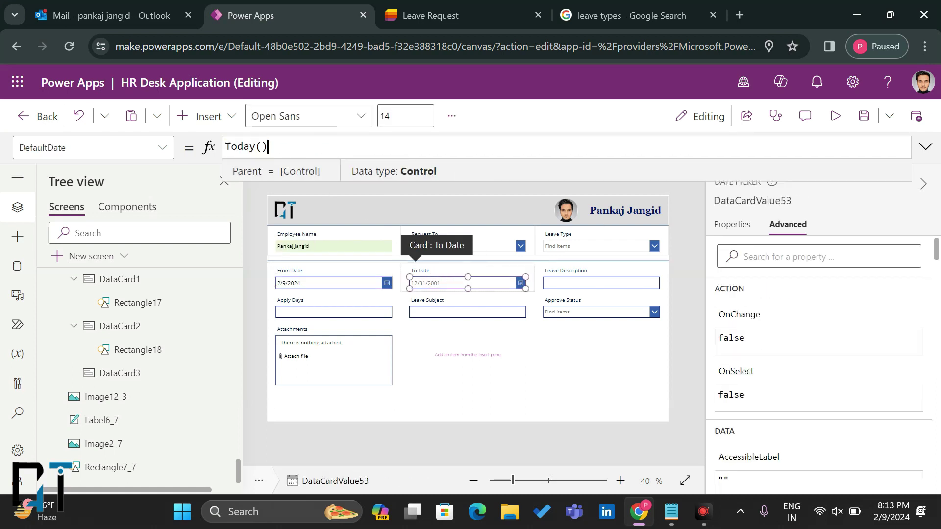
type("+1")
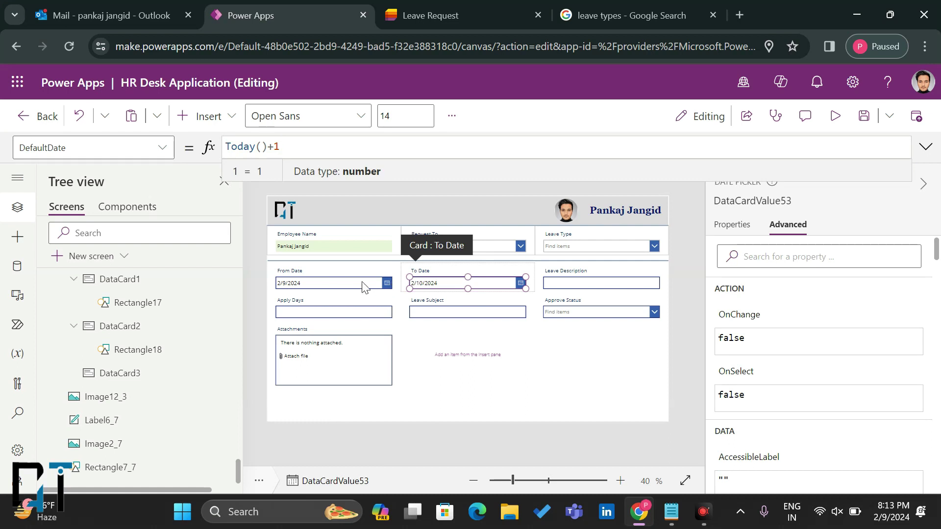
Step: Review the From Date and To Date pickers' default date formulas
left_click(338, 278)
left_click(337, 277)
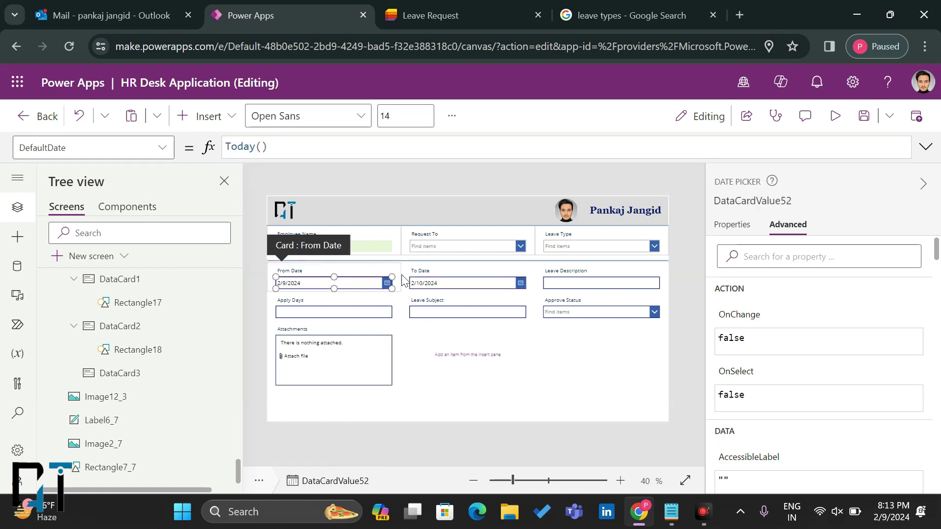
left_click(444, 284)
left_click(445, 283)
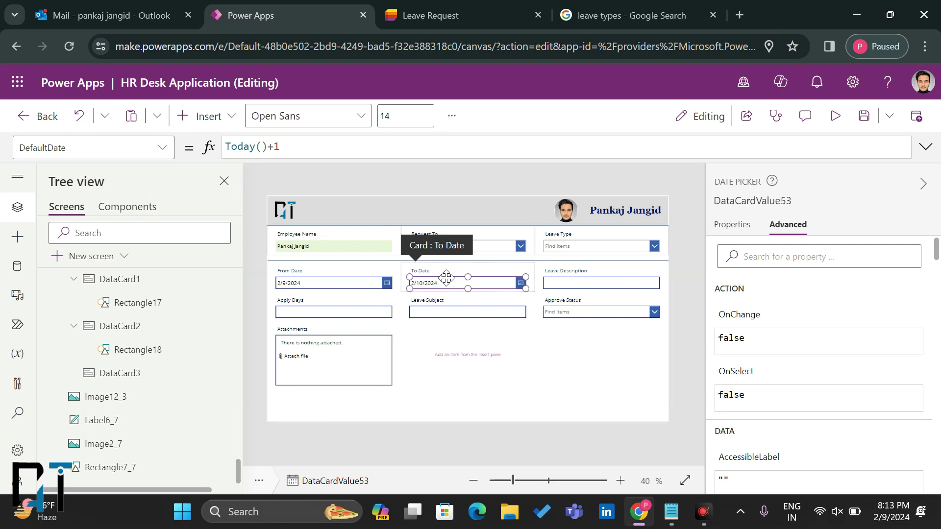
Step: Move the Apply Days card up into the form's second row
left_click(473, 356)
mouse_move(423, 301)
left_mouse_down()
mouse_move(330, 304)
mouse_move(418, 316)
left_mouse_up()
left_click(577, 278)
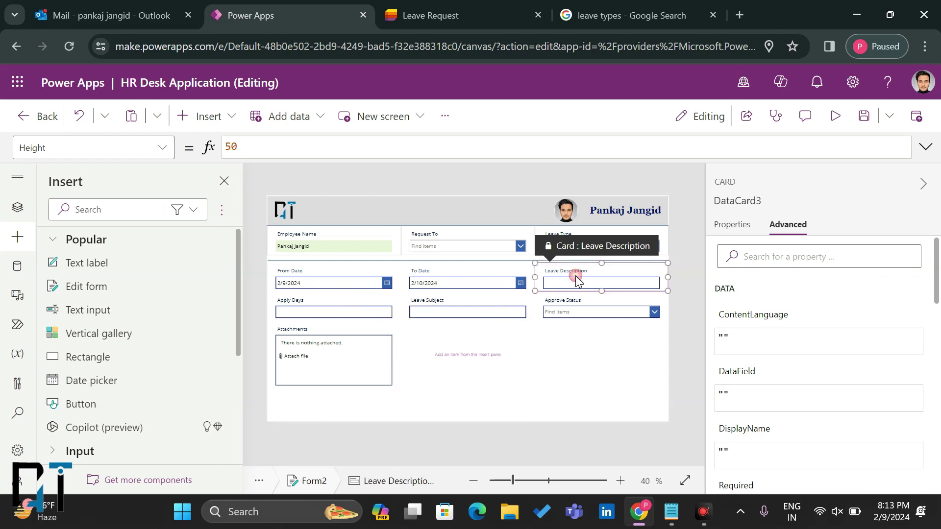
left_click(486, 318)
left_click(336, 317)
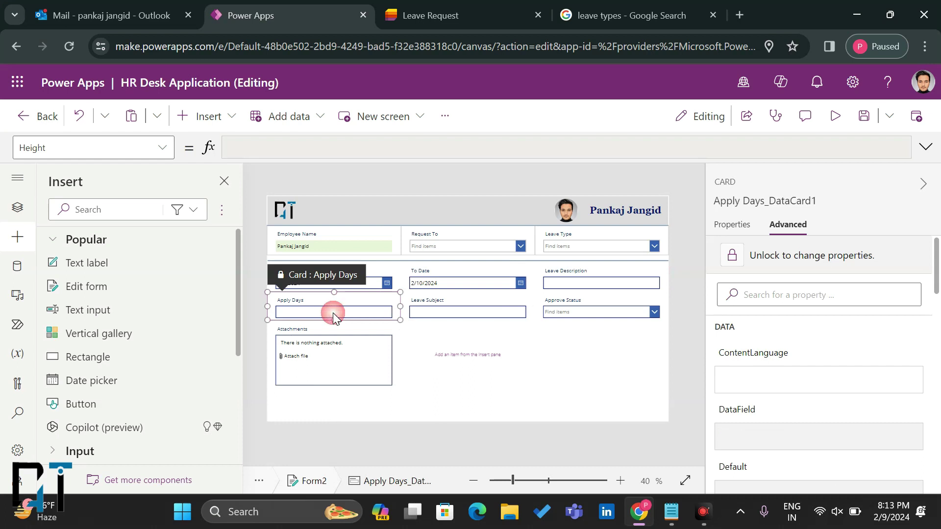
left_click_drag(297, 278, 582, 283)
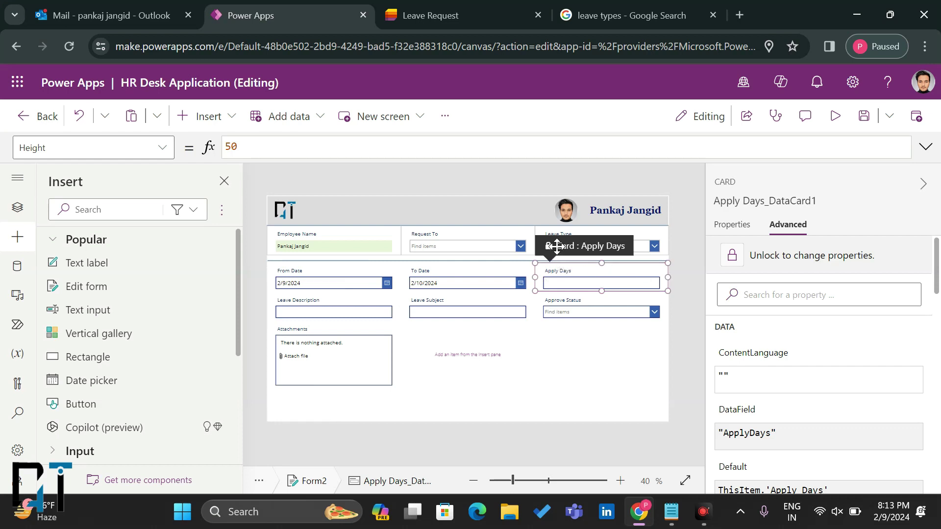
left_click_drag(557, 246, 288, 316)
Step: Narrow the From Date and To Date cards to width 250
left_click(371, 277)
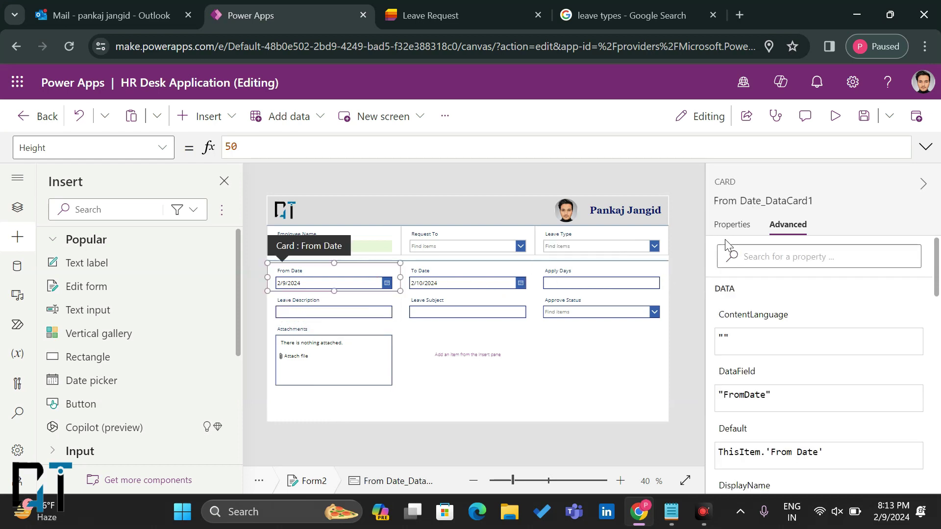
left_click(734, 226)
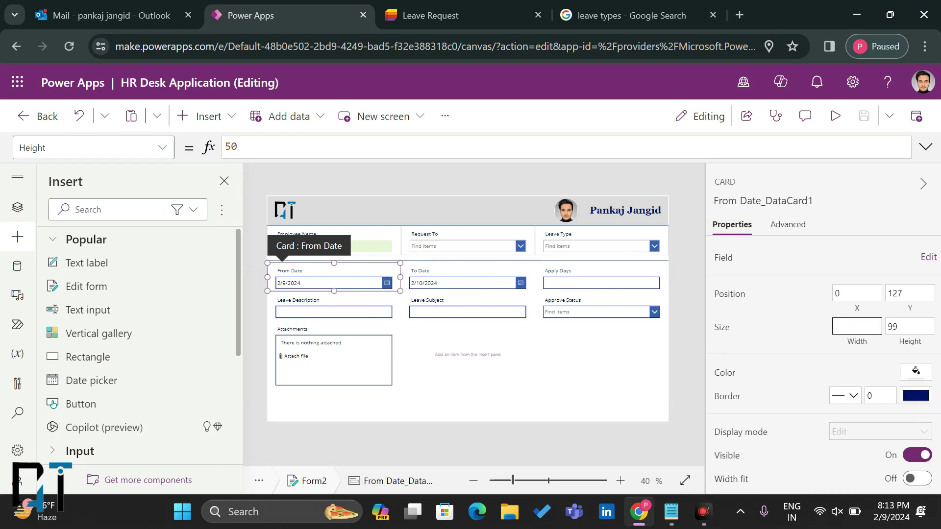
type("300")
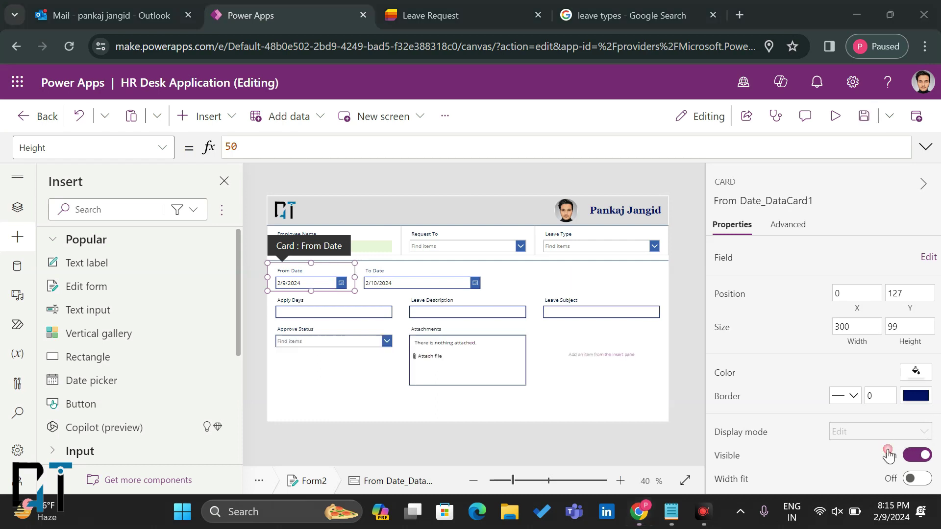
left_click(858, 326)
key("BackSpace")
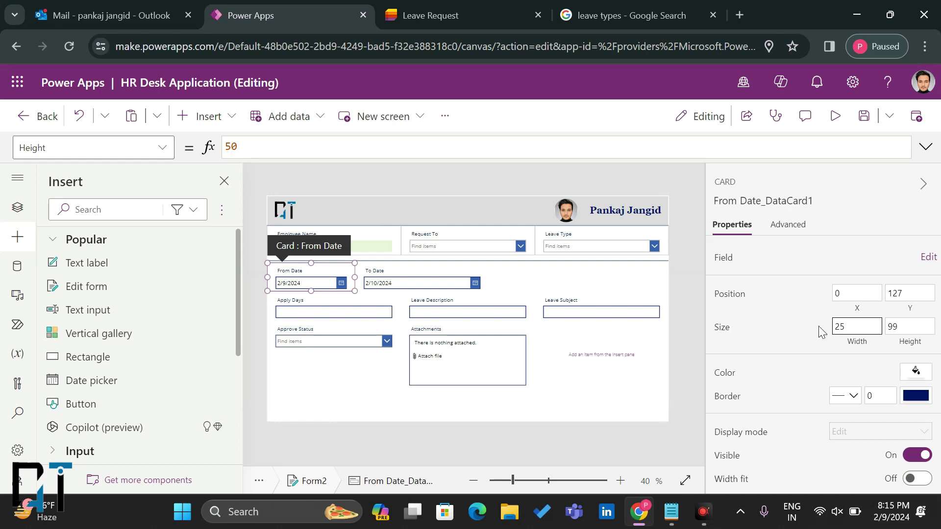
left_click(411, 283)
double_click(855, 326)
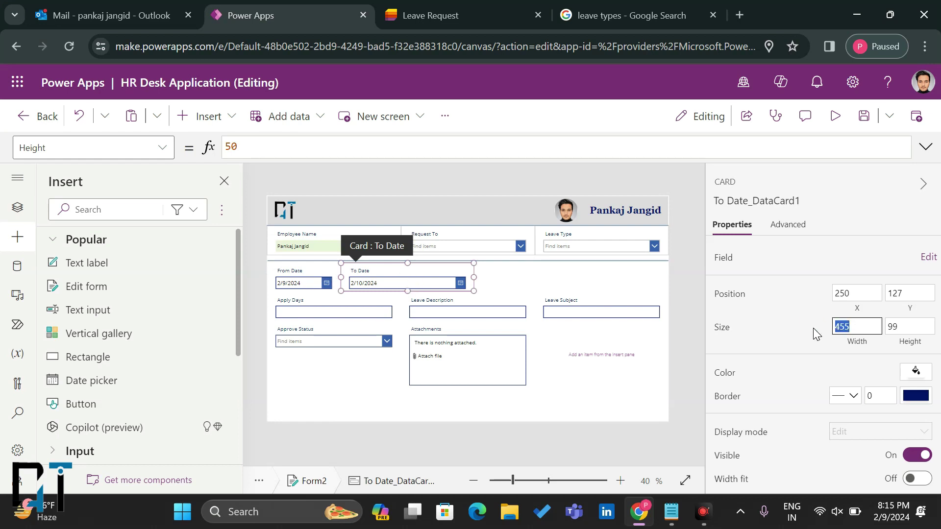
type("250")
left_click(805, 331)
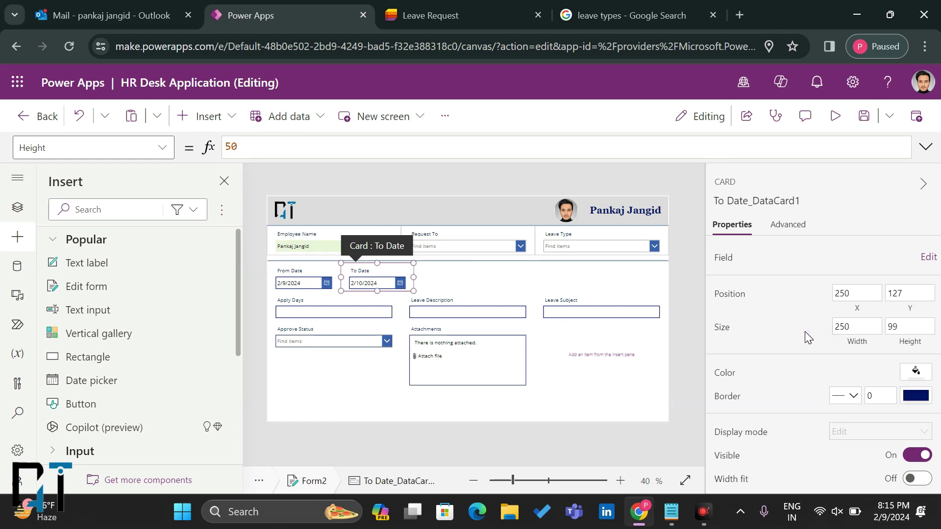
Step: Set the empty card's width to 250 and move it below From Date
left_click(390, 318)
left_click_drag(301, 277, 425, 281)
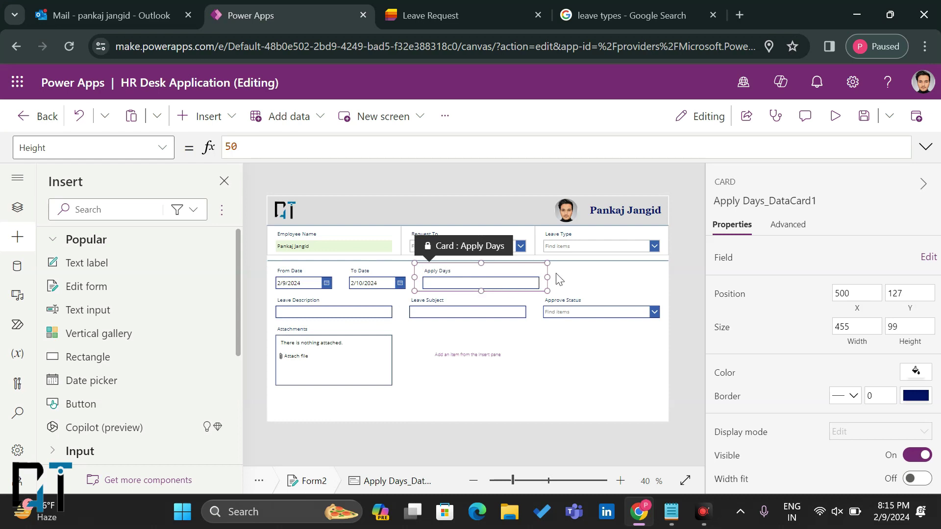
left_click(489, 362)
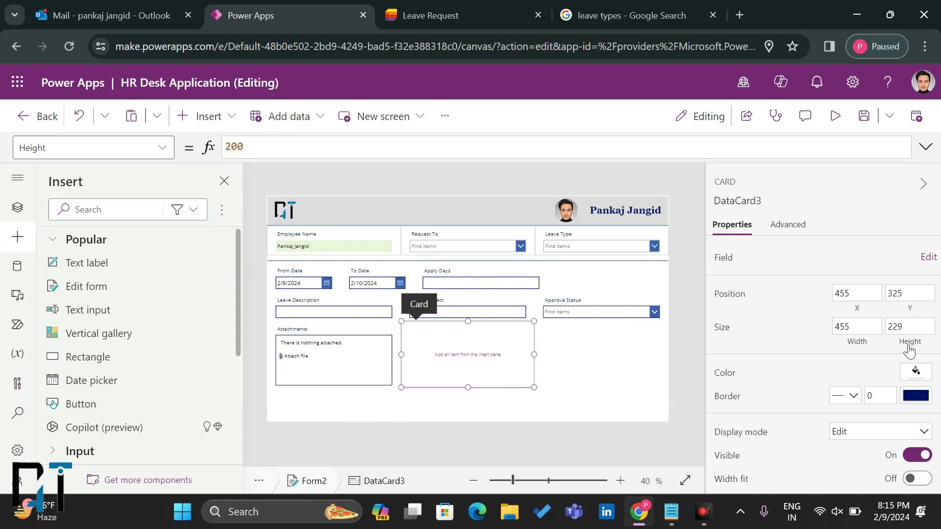
left_click(848, 326)
type("250")
left_click(809, 326)
left_click_drag(422, 299, 542, 274)
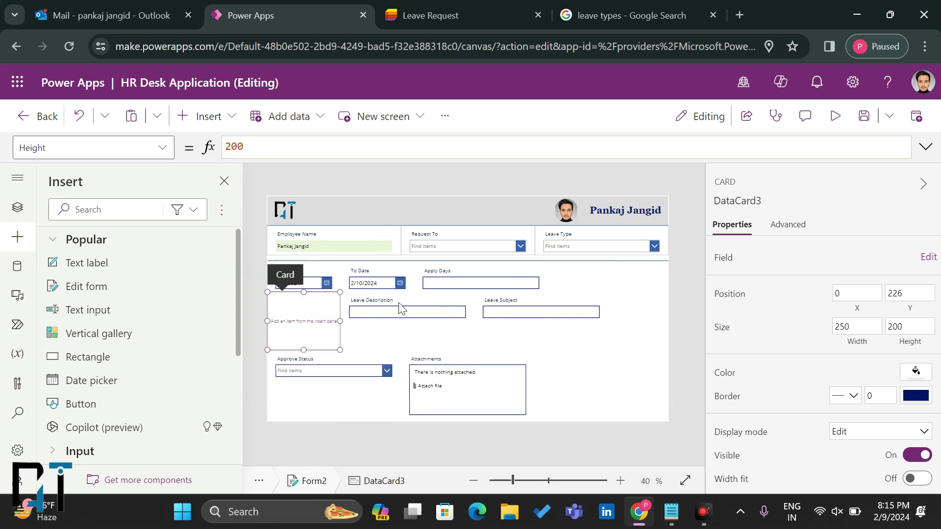
Step: Set the Apply Days width to 250 and shift the empty card into the second row
left_click(488, 279)
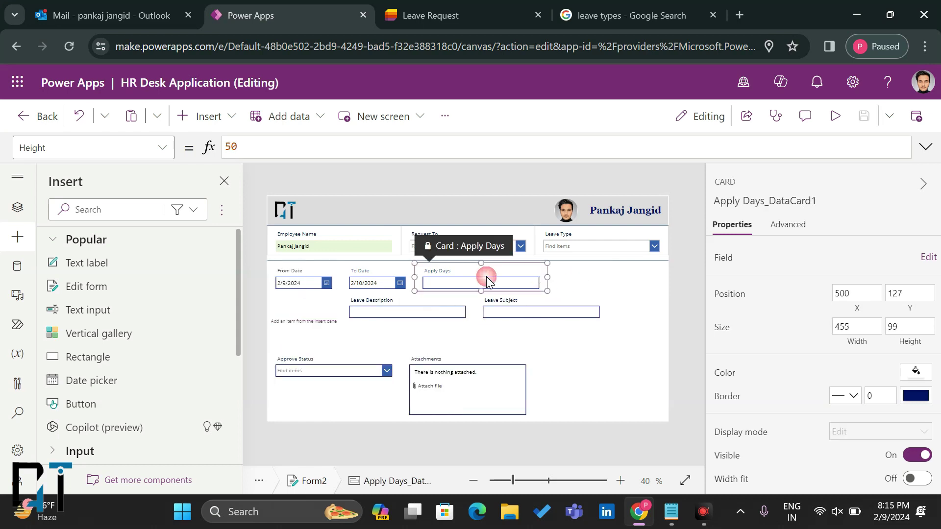
left_click(844, 327)
type("250")
left_click(818, 333)
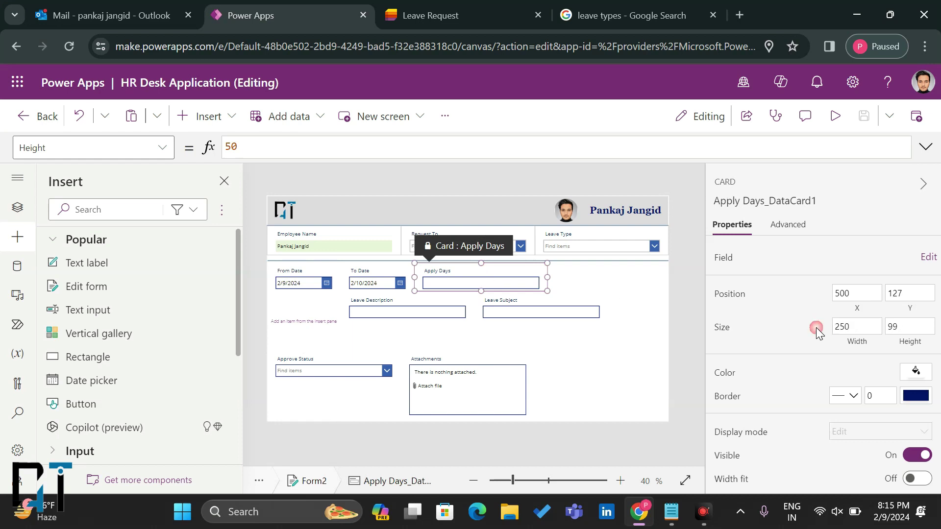
left_click(324, 340)
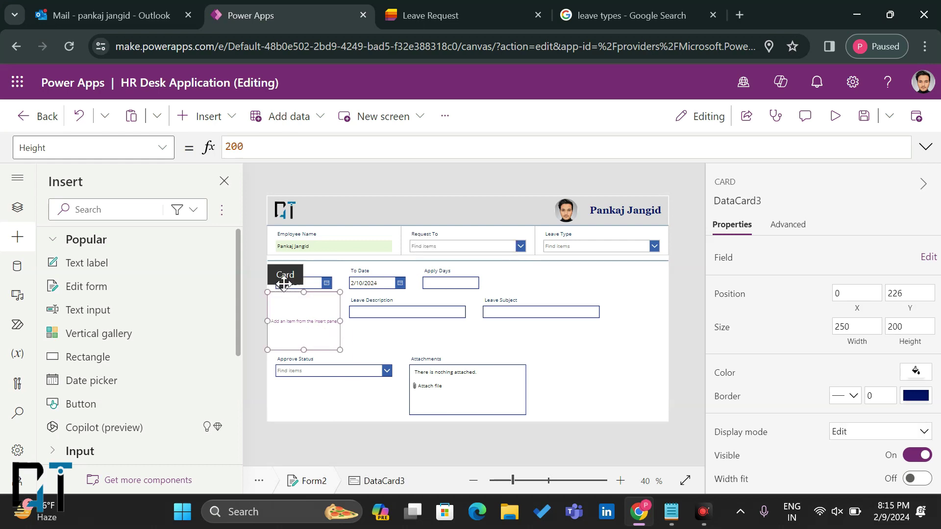
left_click_drag(280, 274, 485, 281)
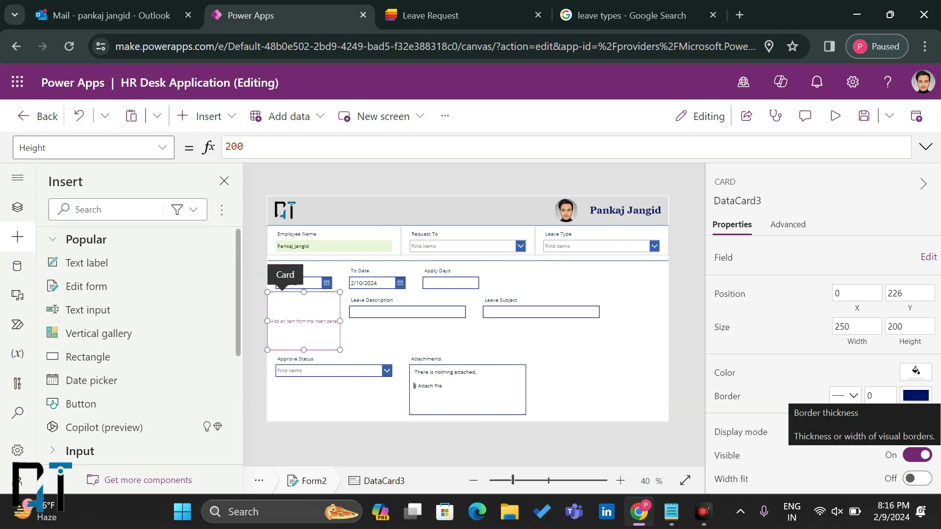
left_click(613, 418)
Step: Set Form2 to 4 columns so From Date, To Date, Apply Days and the empty card share a row
left_click(613, 417)
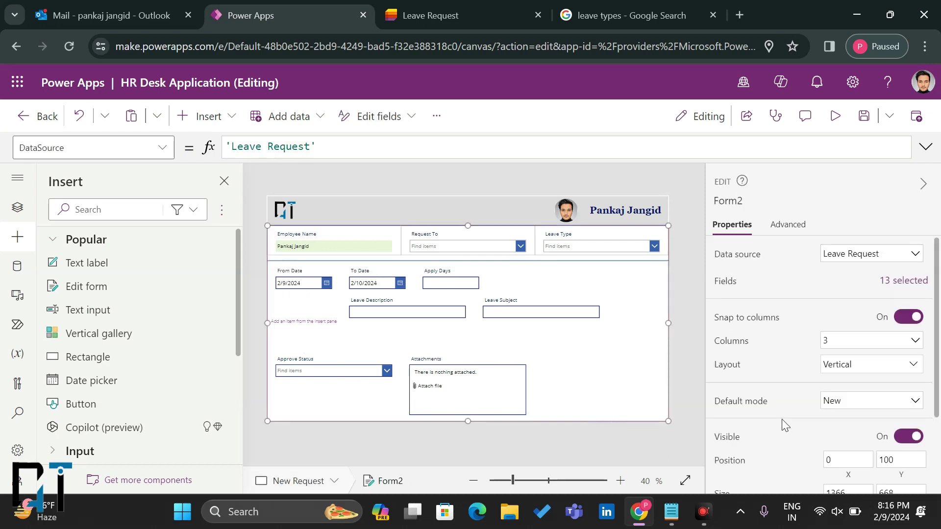
scroll(781, 419, "down", 2)
scroll(781, 419, "up", 2)
left_click(841, 339)
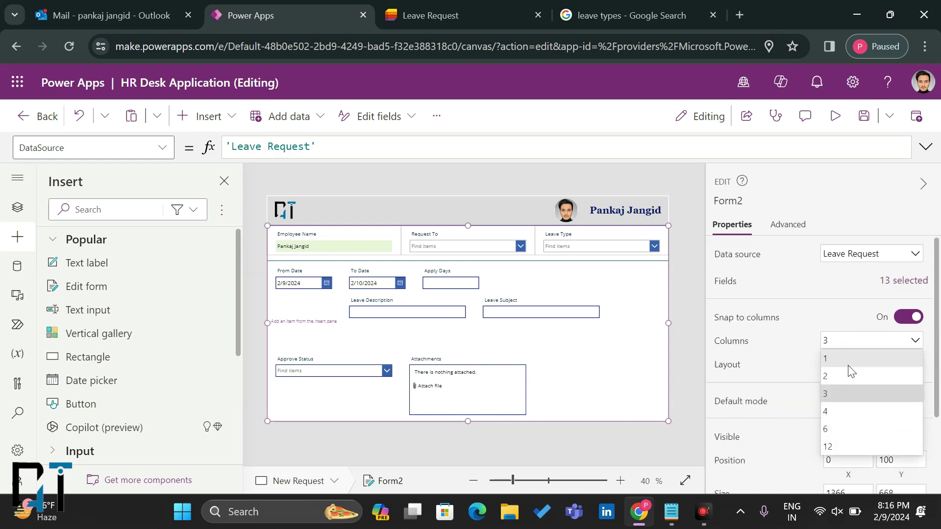
left_click(842, 412)
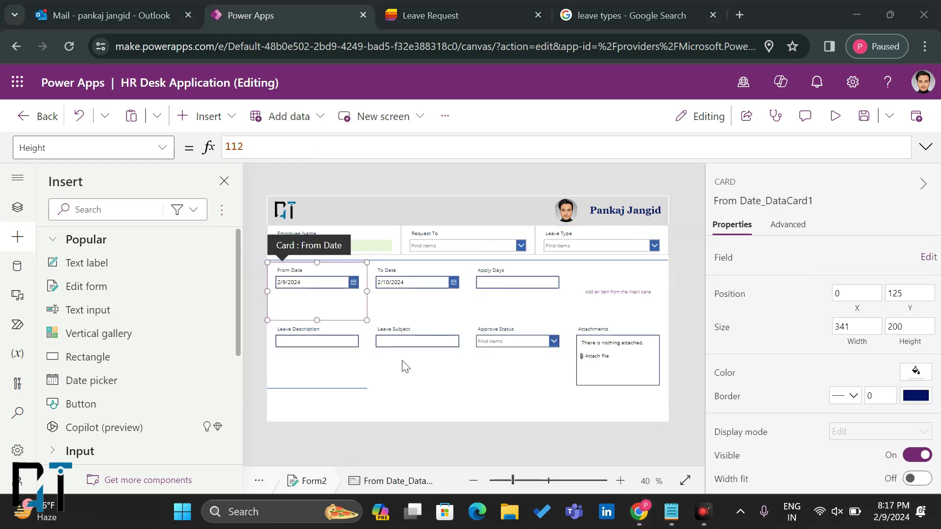
left_click(419, 289)
left_click(499, 291)
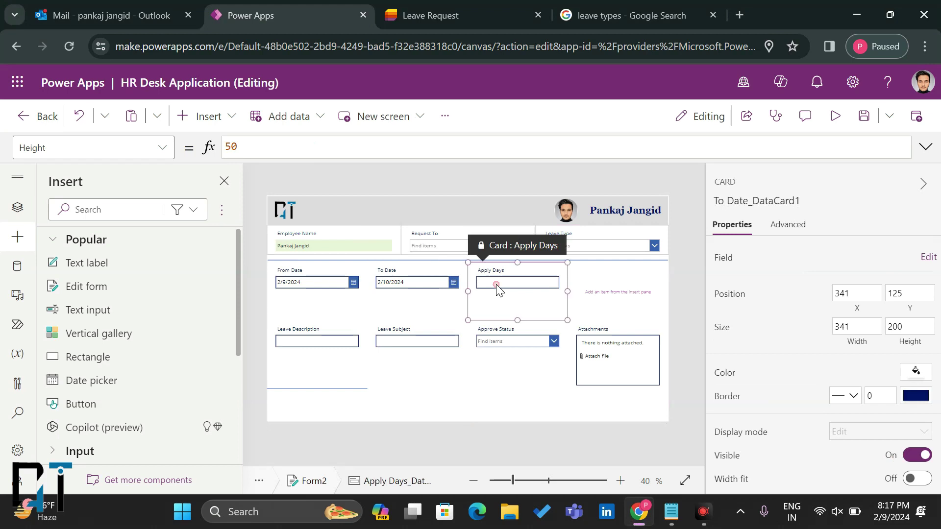
left_click(597, 294)
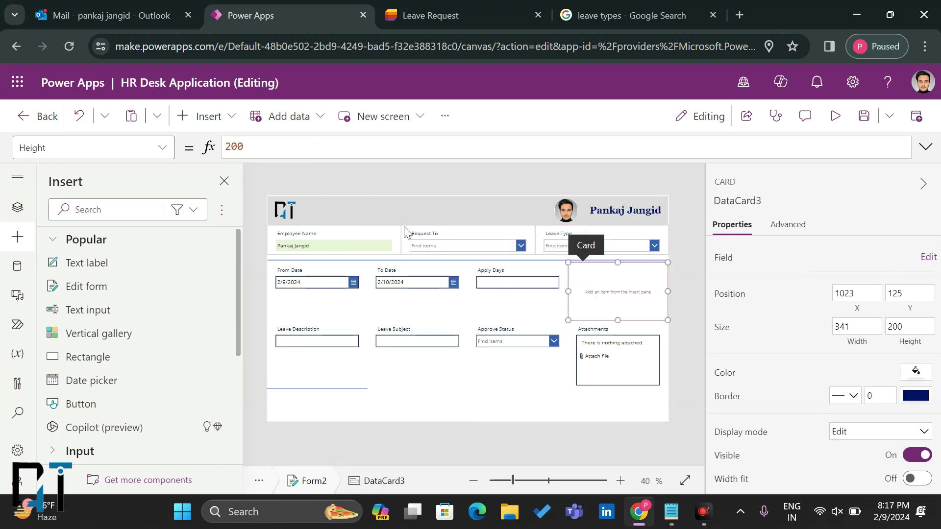
Step: Insert a text label and stretch it across the top of the empty card
left_click(206, 117)
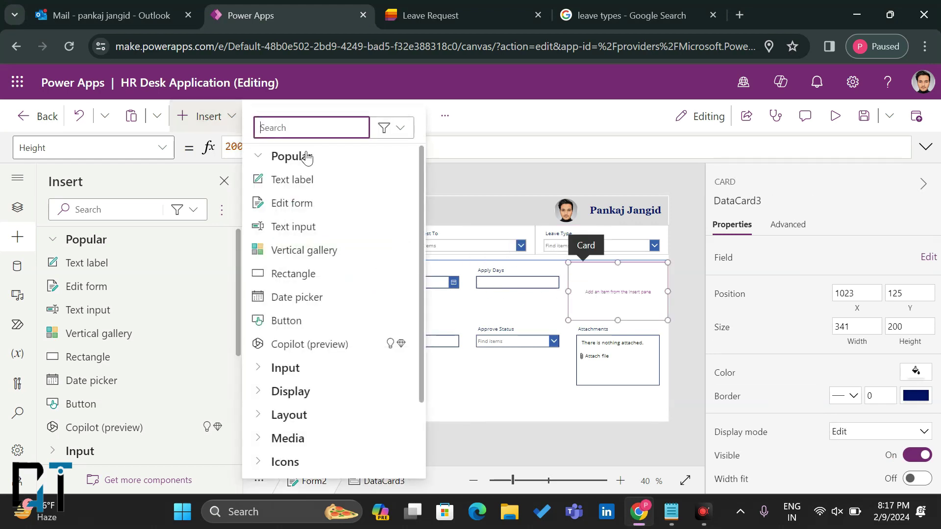
left_click(293, 181)
left_click_drag(596, 284, 587, 273)
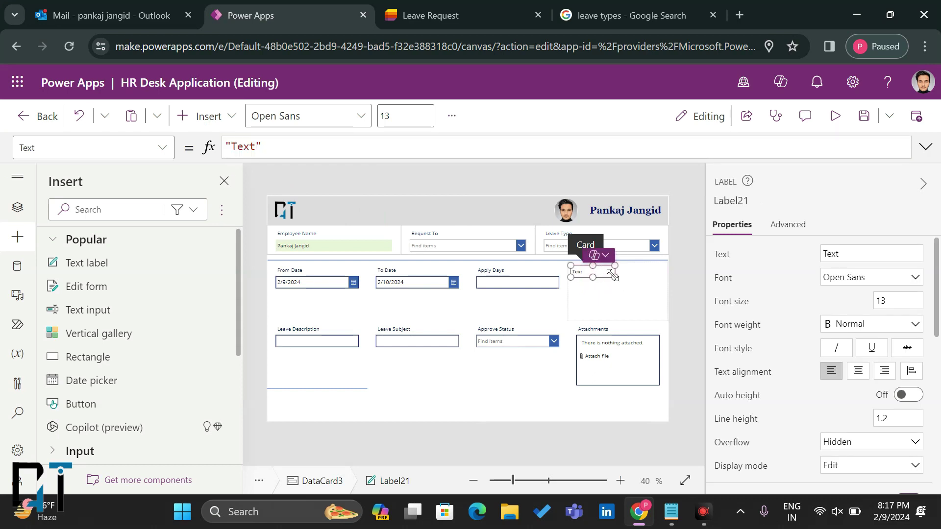
left_click_drag(660, 284, 664, 277)
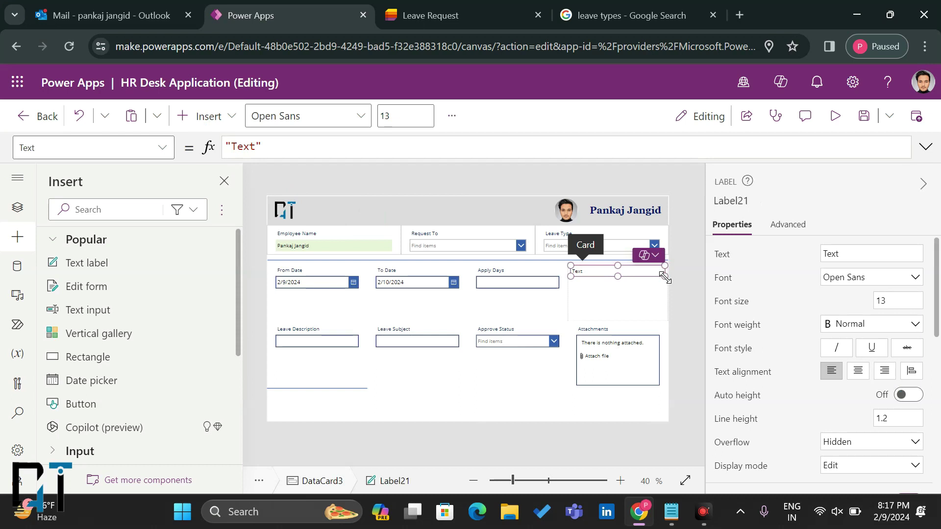
left_click_drag(665, 277, 665, 280)
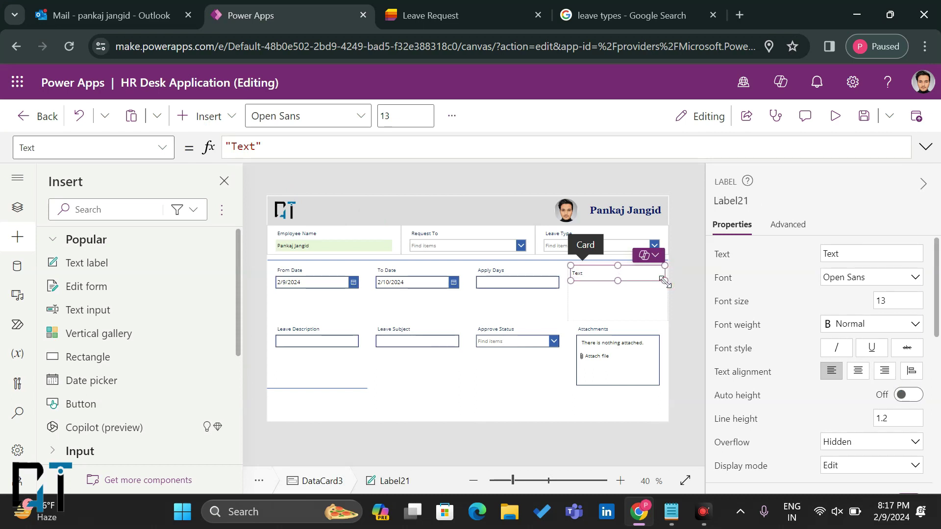
Step: Save the app and select the label's default "Text" formula
key("ctrl+s")
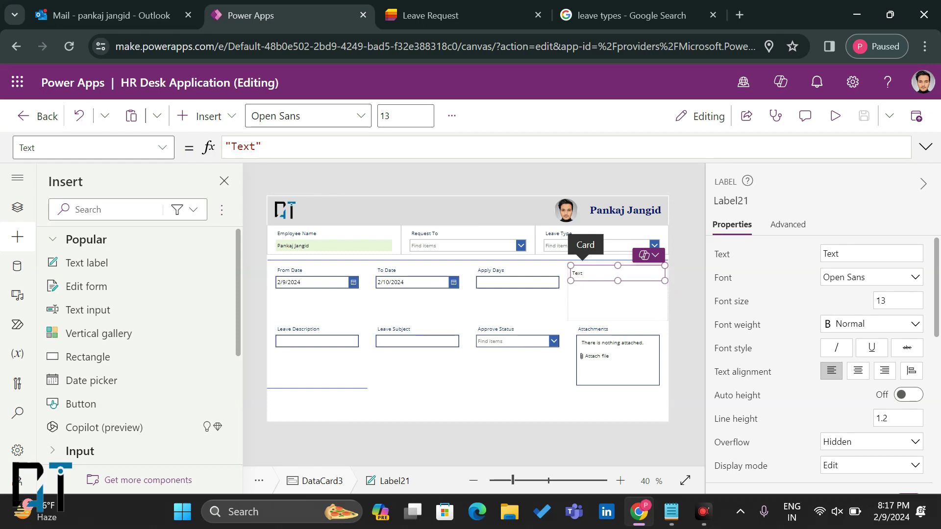
double_click(243, 147)
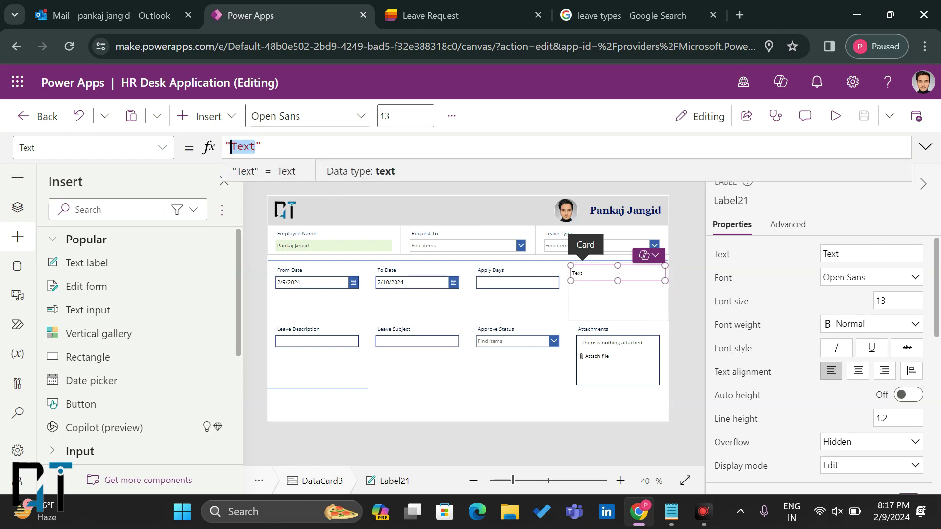
key("ctrl+a")
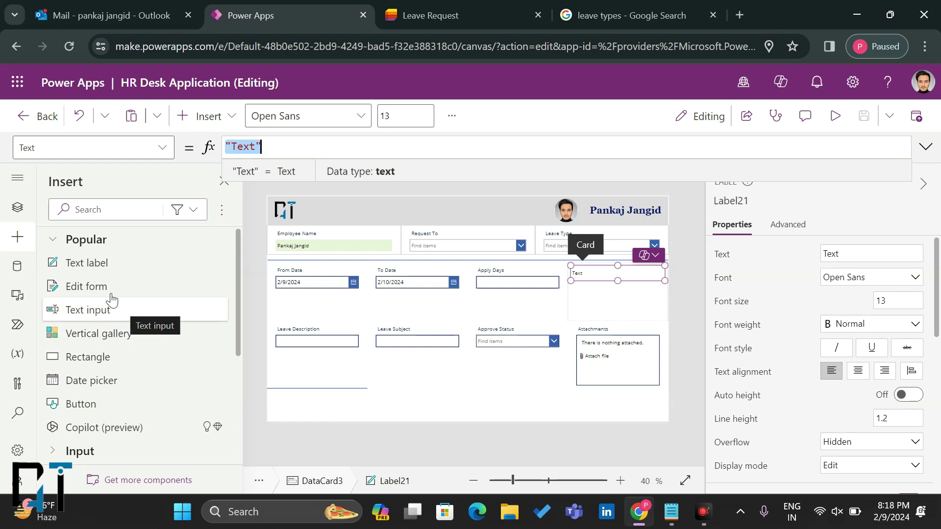
left_click(19, 214)
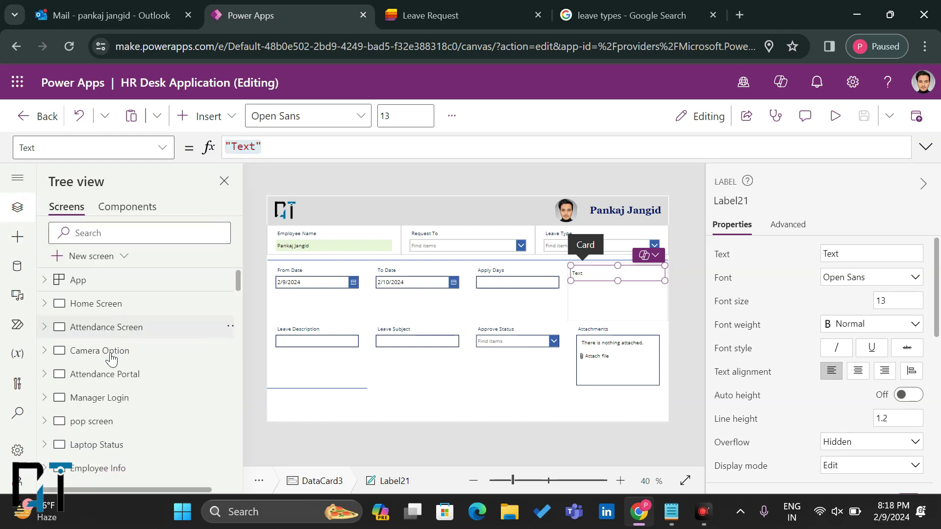
Step: On the MY Info screen, show the Leave Balance button's Text formula
scroll(106, 414, "down", 2)
scroll(106, 415, "down", 4)
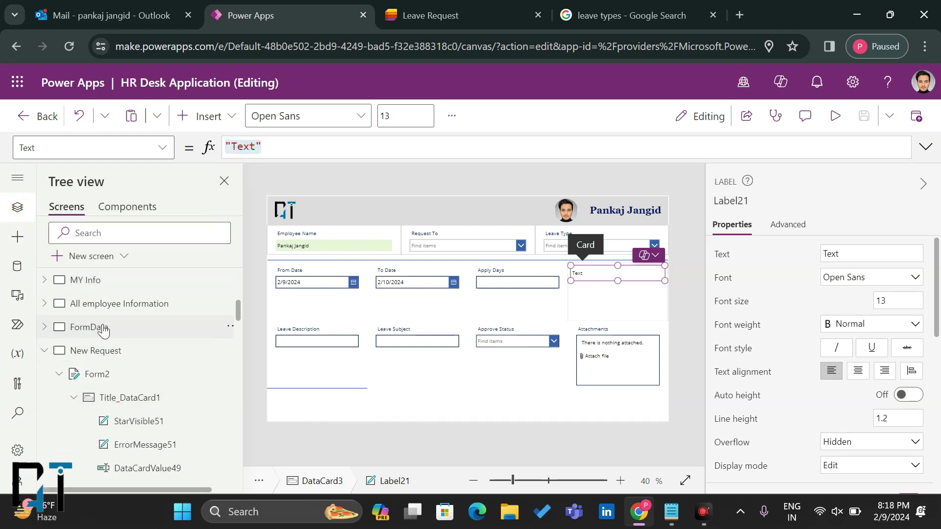
left_click(118, 304)
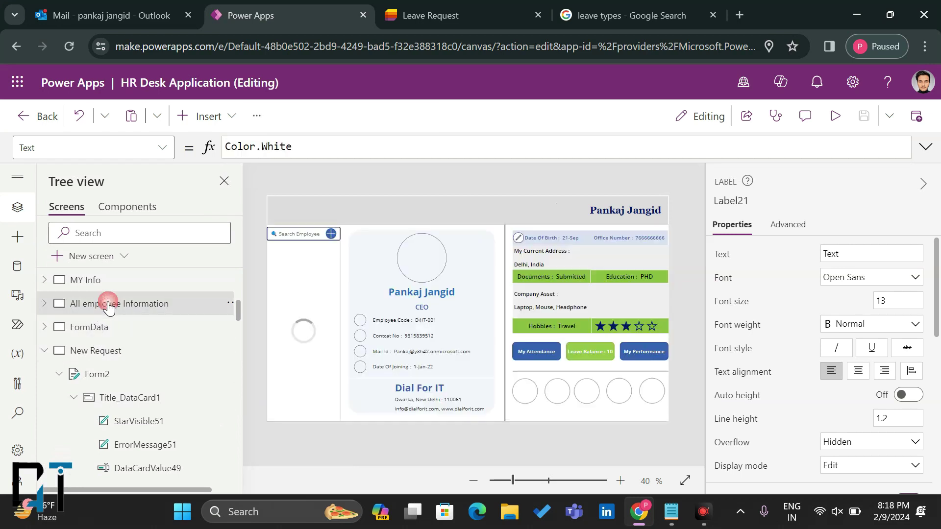
left_click(122, 283)
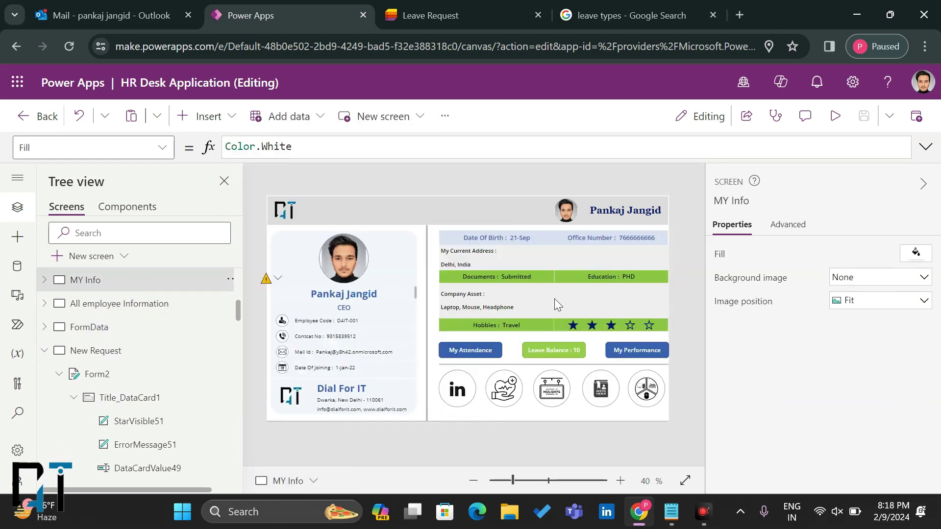
left_click(563, 349)
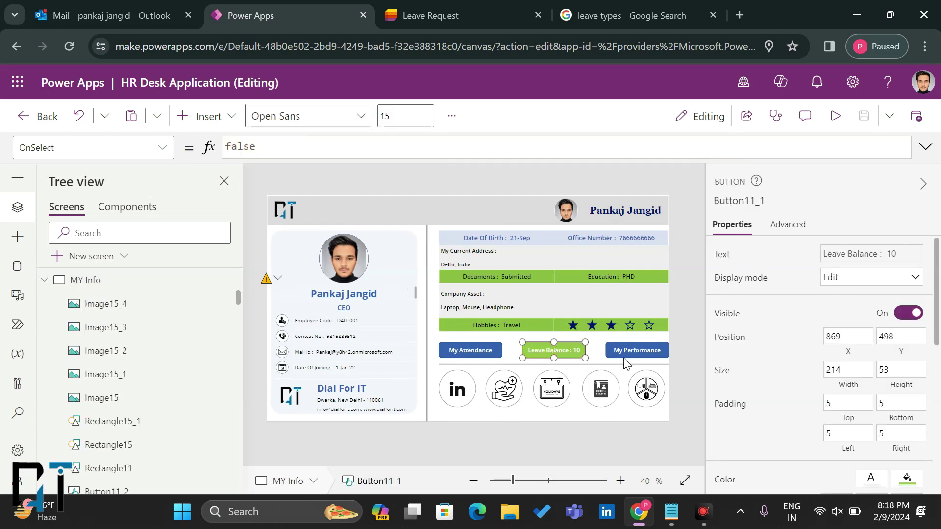
left_click(157, 147)
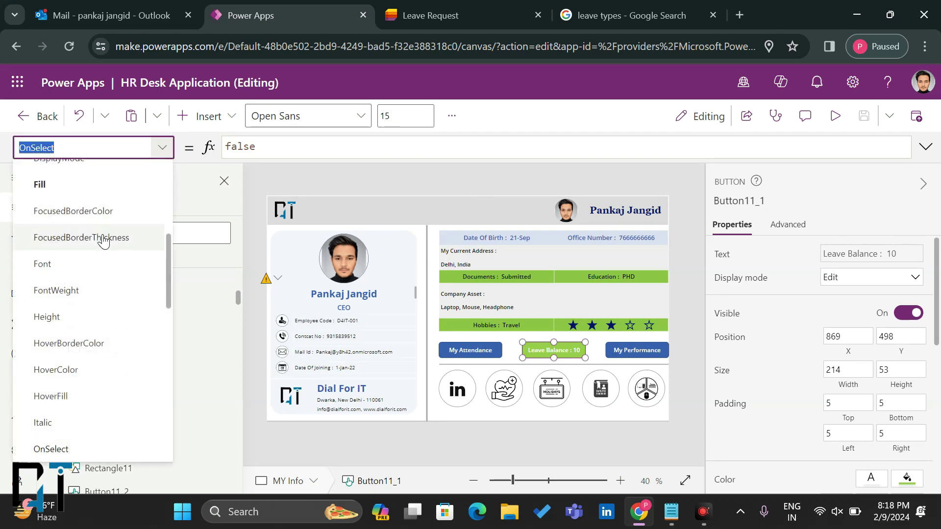
scroll(101, 237, "down", 2)
scroll(101, 237, "up", 3)
scroll(103, 240, "down", 3)
scroll(103, 241, "up", 6)
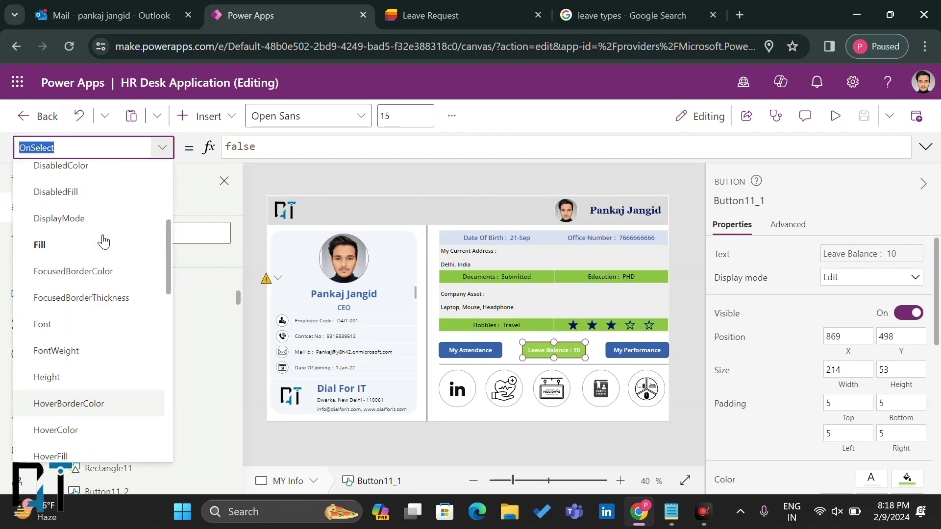
scroll(103, 241, "down", 10)
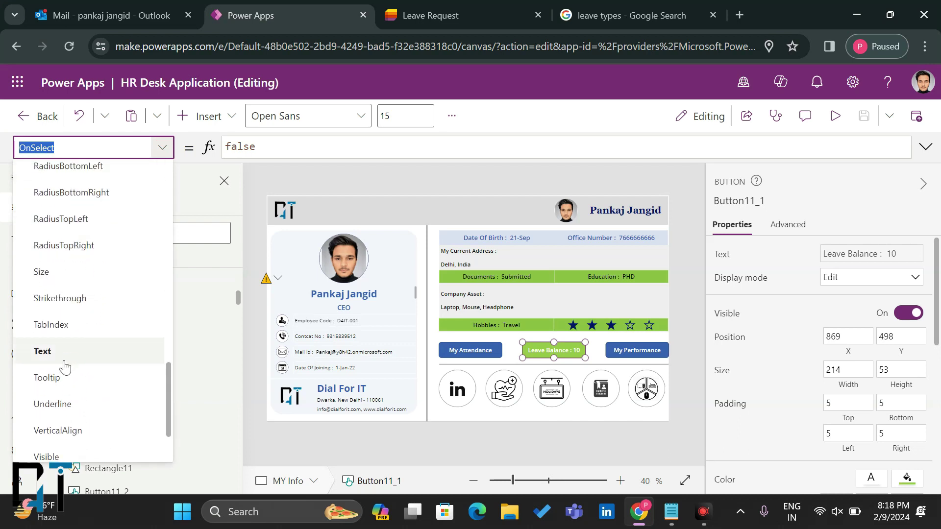
left_click(98, 352)
Step: Copy the Gallery5.Selected.'Leave Balance' reference and return to the New Request screen
left_click_drag(382, 146, 589, 147)
key("ctrl+c")
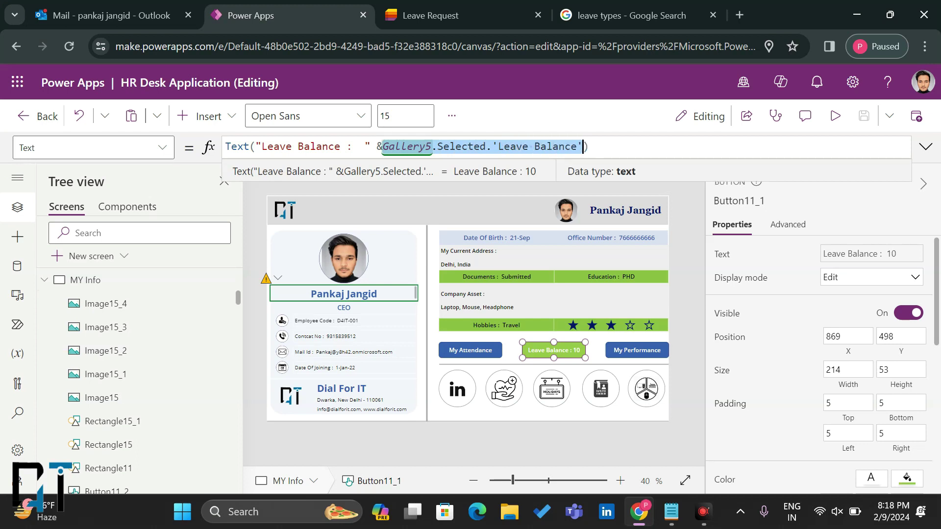
left_click(44, 279)
scroll(92, 396, "down", 1)
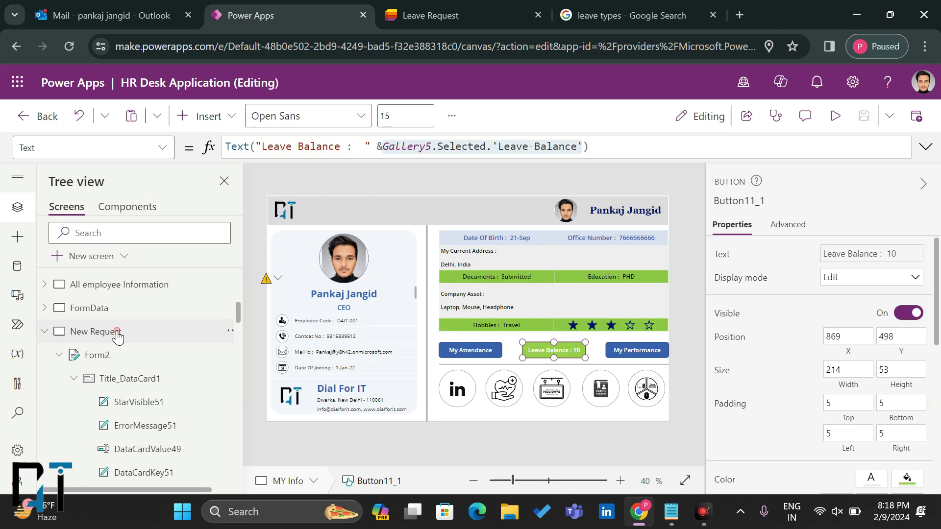
left_click(117, 333)
Step: Replace the new label's Text with the pasted Gallery5.Selected.'Leave Balance' reference
left_click(588, 277)
left_click(583, 271)
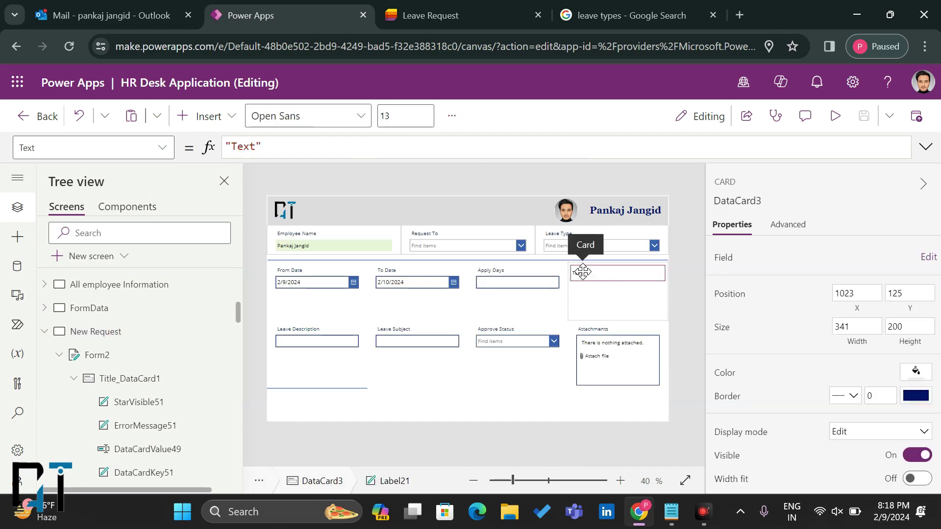
left_click(260, 147)
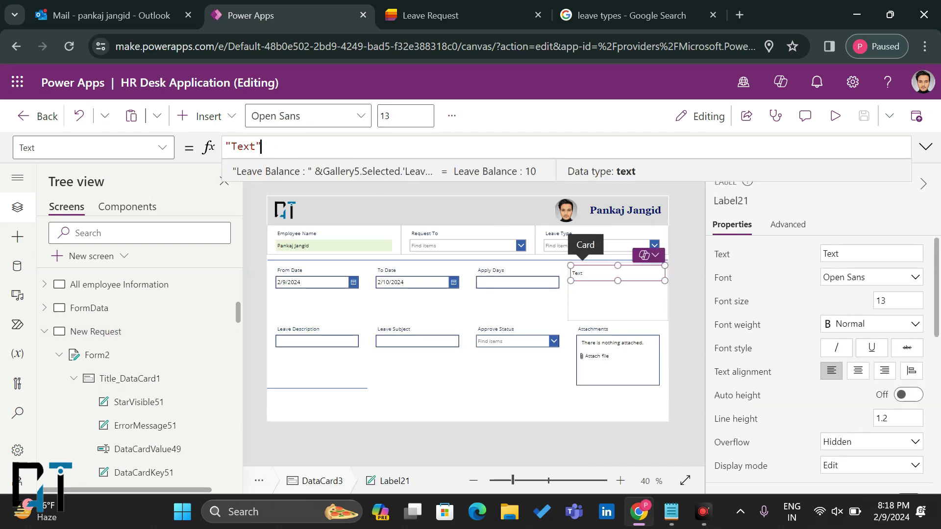
key("ctrl+a")
key("ctrl+v")
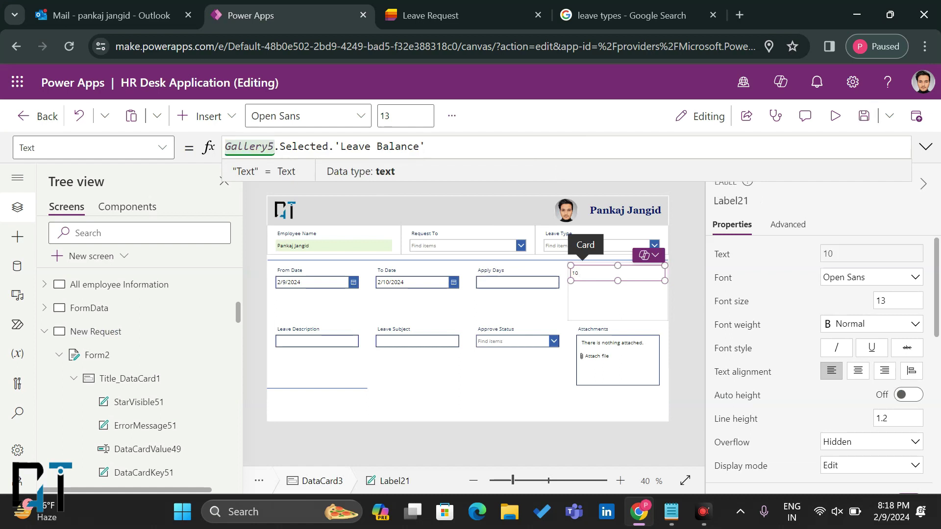
Step: Wrap the formula as Text("Leave Balance : " & Gallery5.Selected.'Leave Balance')
left_click(225, 146)
type("Text(")
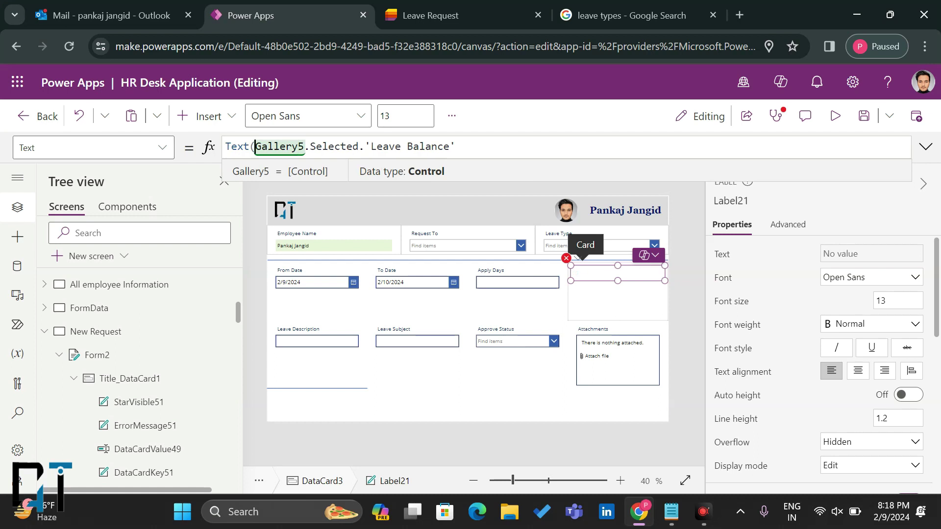
type("\"Leave ")
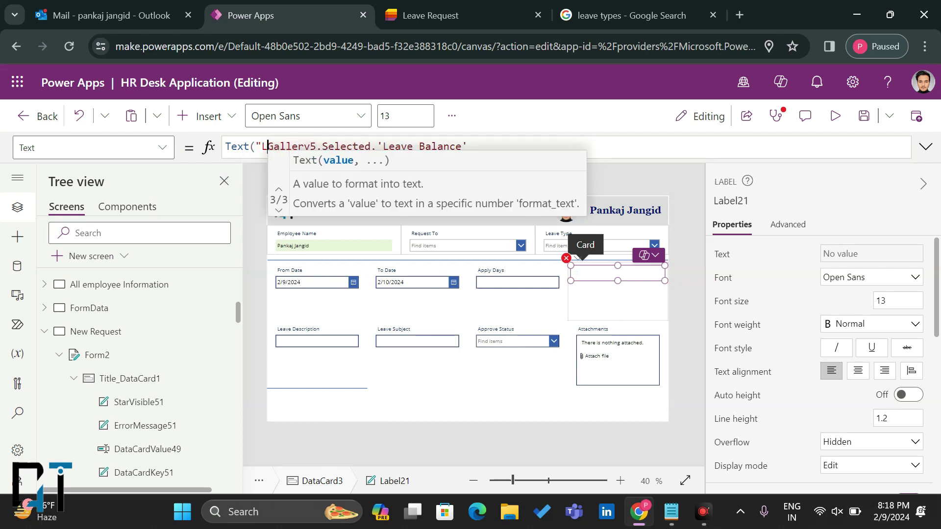
type("balance")
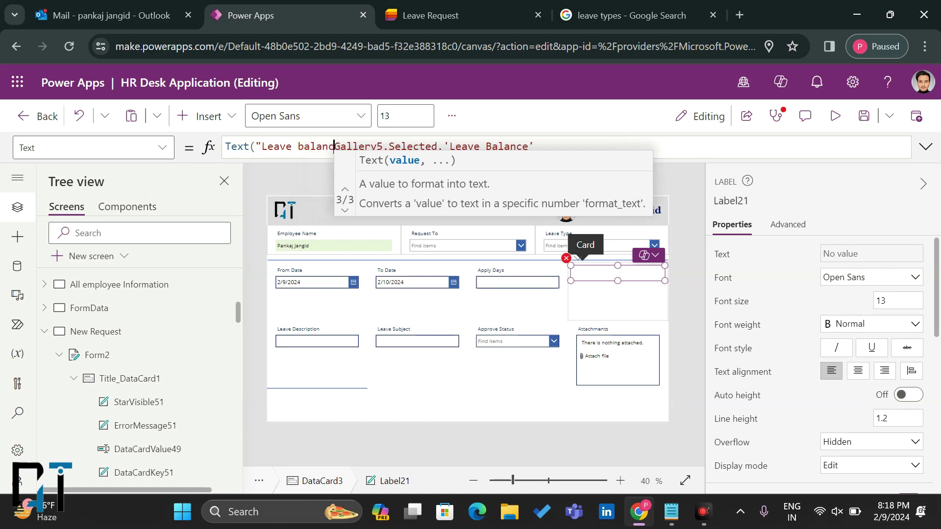
type("\" &")
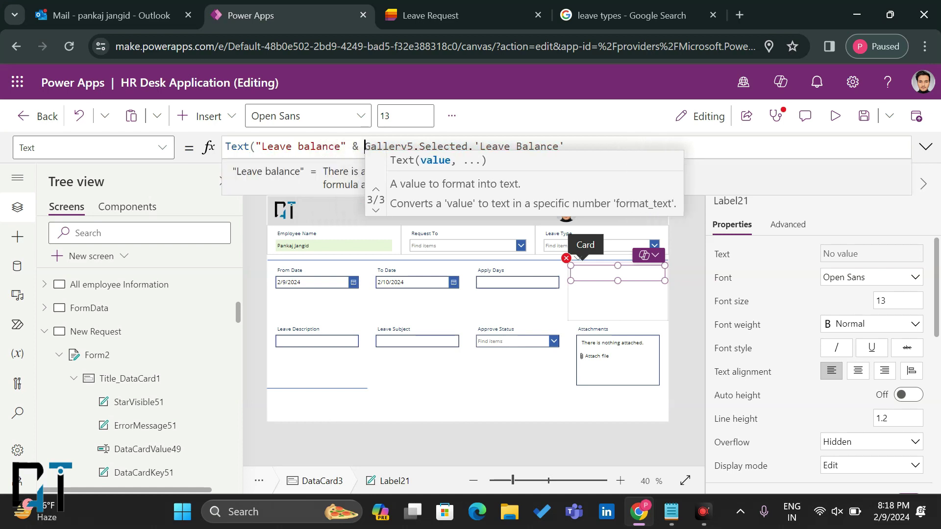
left_click(301, 147)
key("BackSpace")
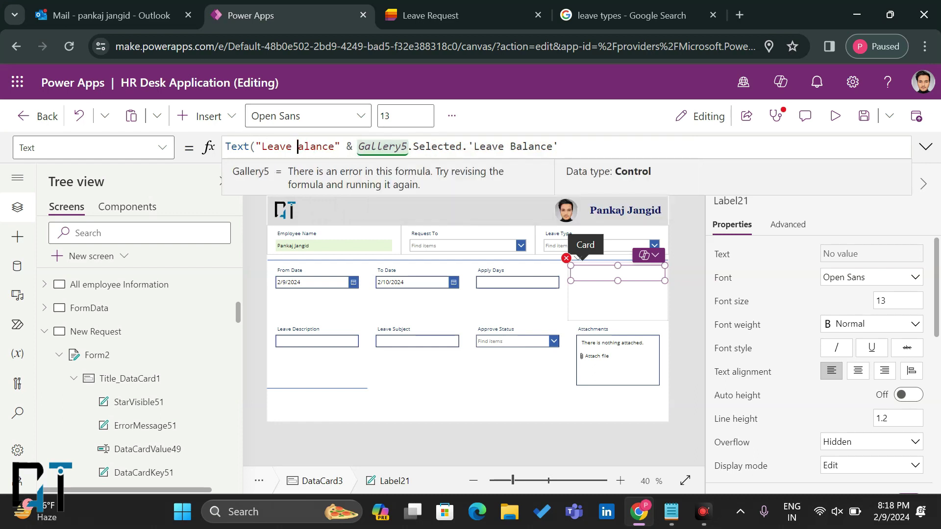
type("B")
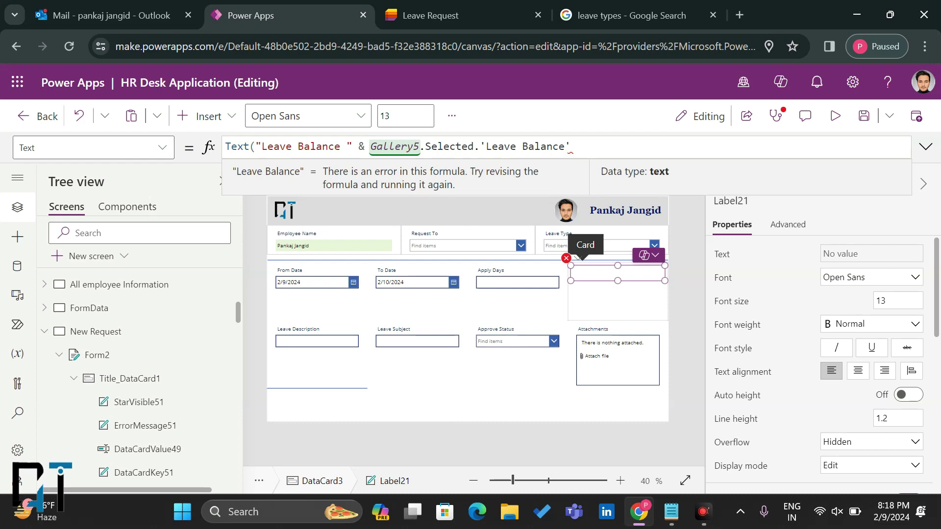
left_click(571, 146)
type(")")
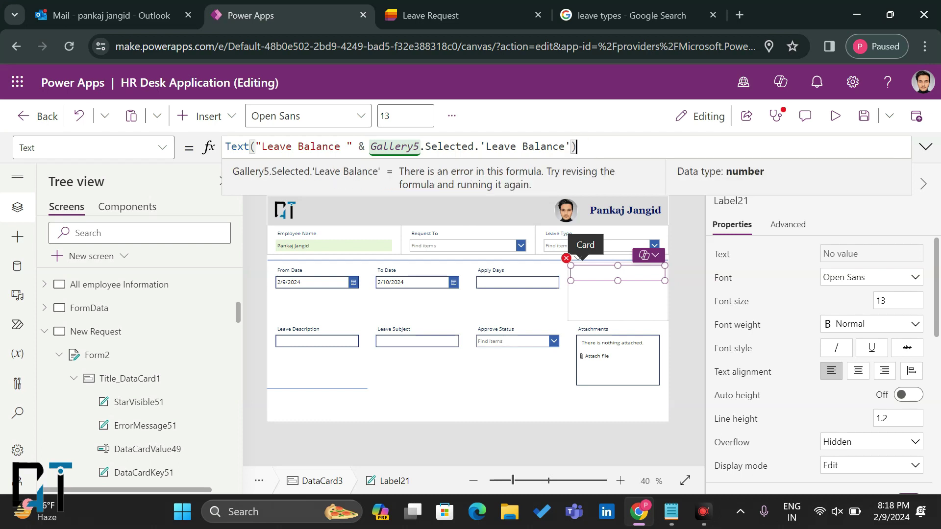
left_click(341, 147)
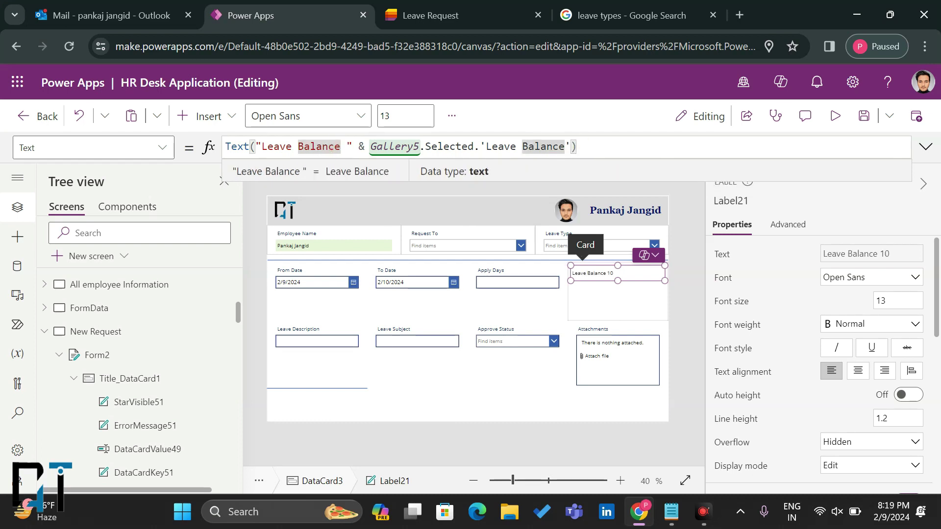
type(":")
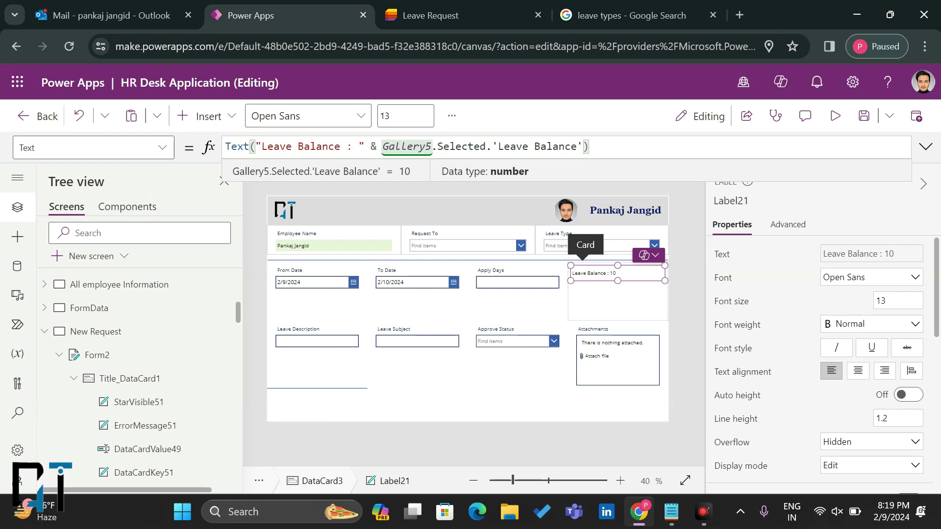
scroll(98, 307, "up", 1)
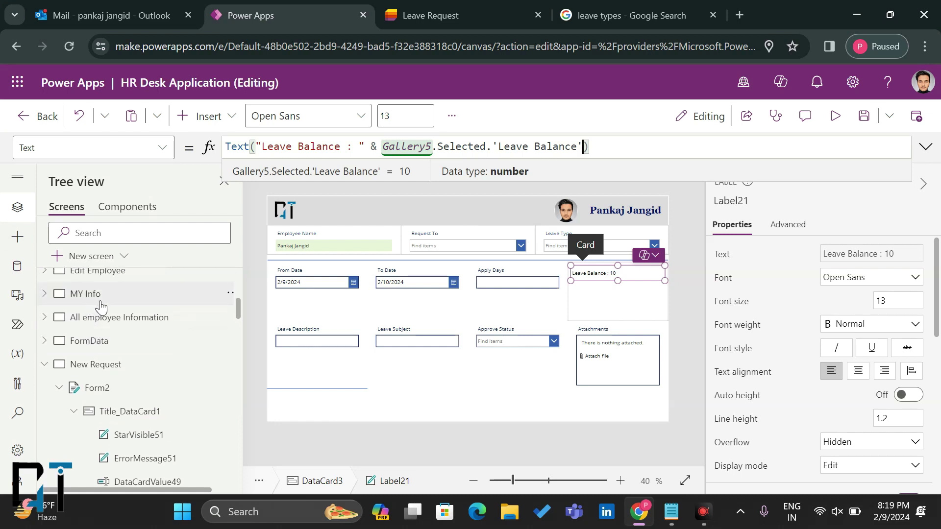
left_click(98, 297)
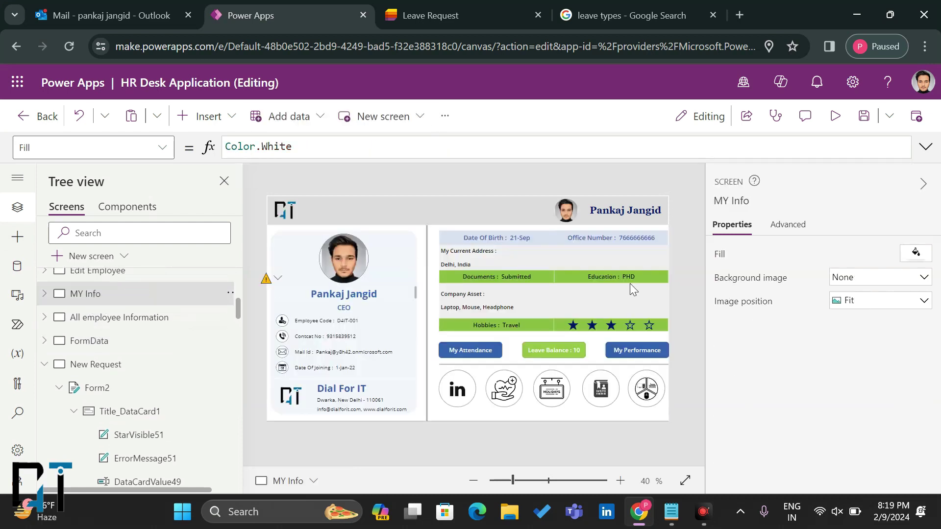
left_click(82, 368)
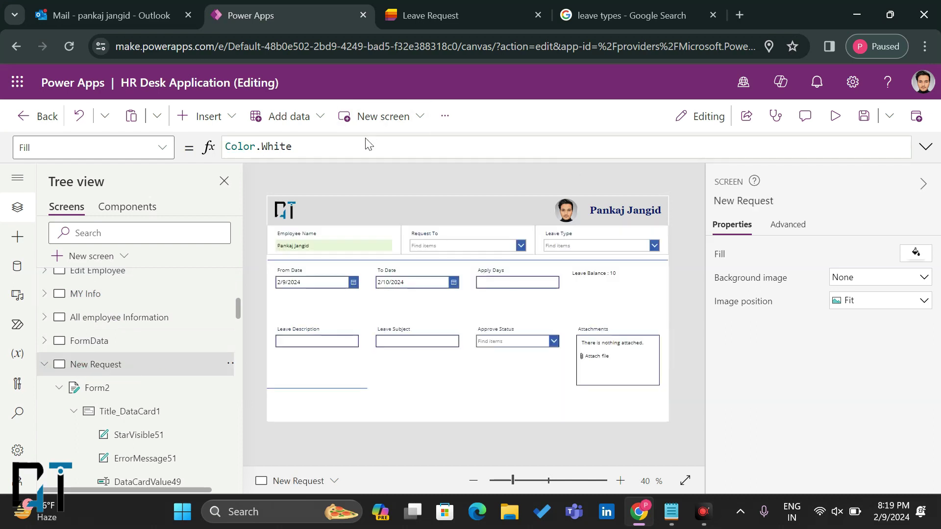
left_click(454, 11)
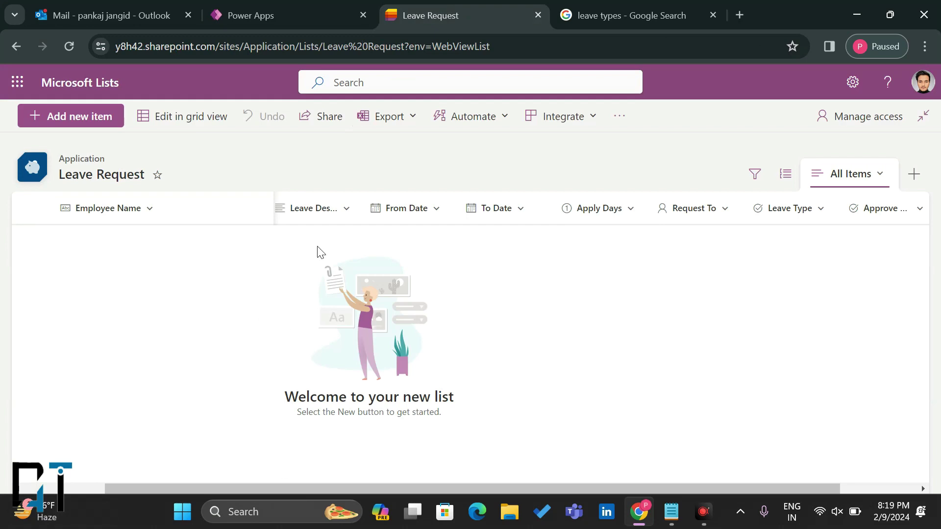
left_click(291, 10)
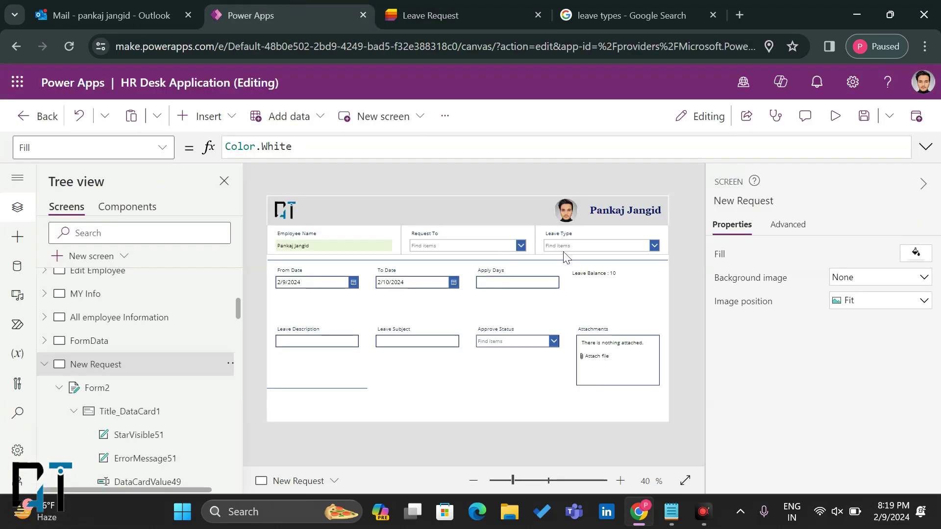
left_click(599, 273)
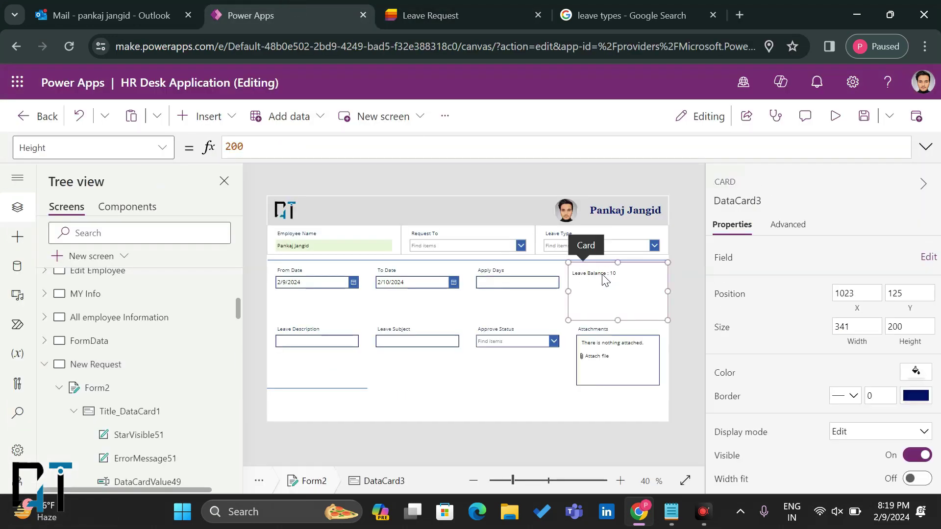
Step: Append & " Days" to the leave balance label's formula and centre its text
left_click(602, 273)
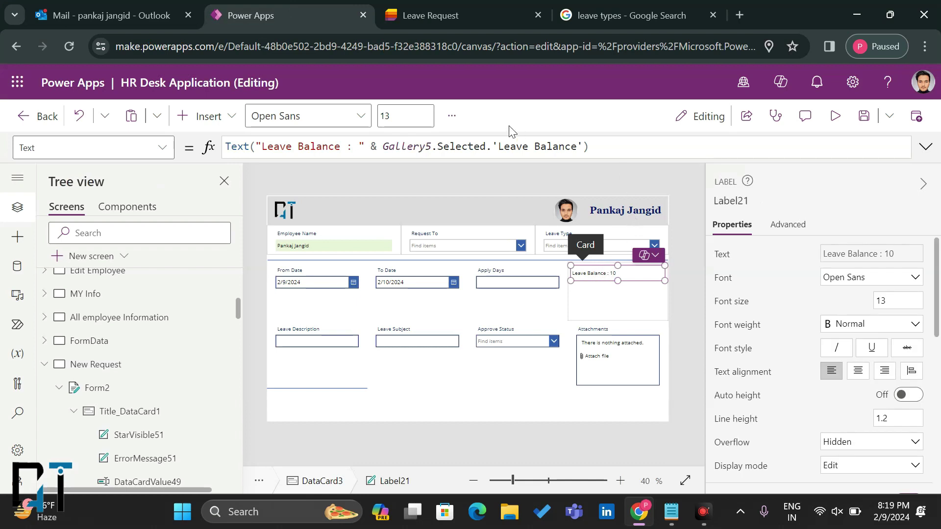
left_click(583, 147)
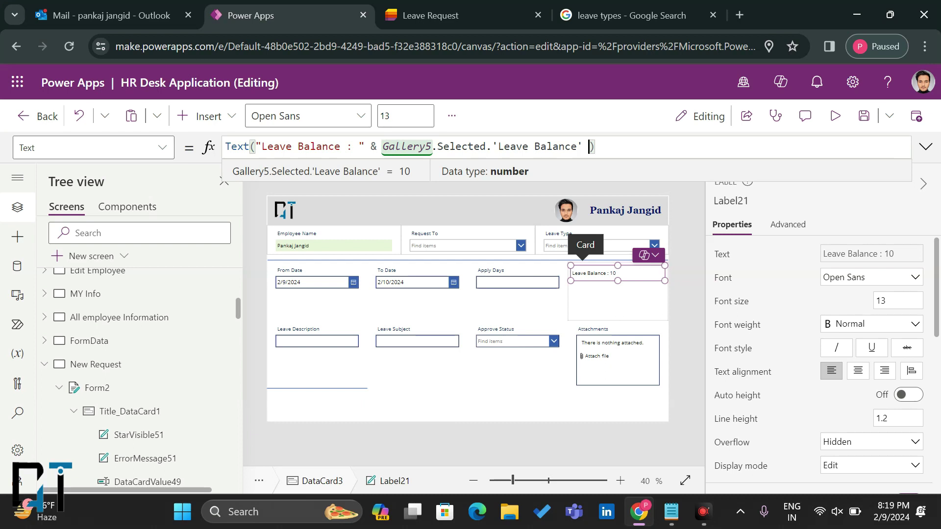
type("& \"\"")
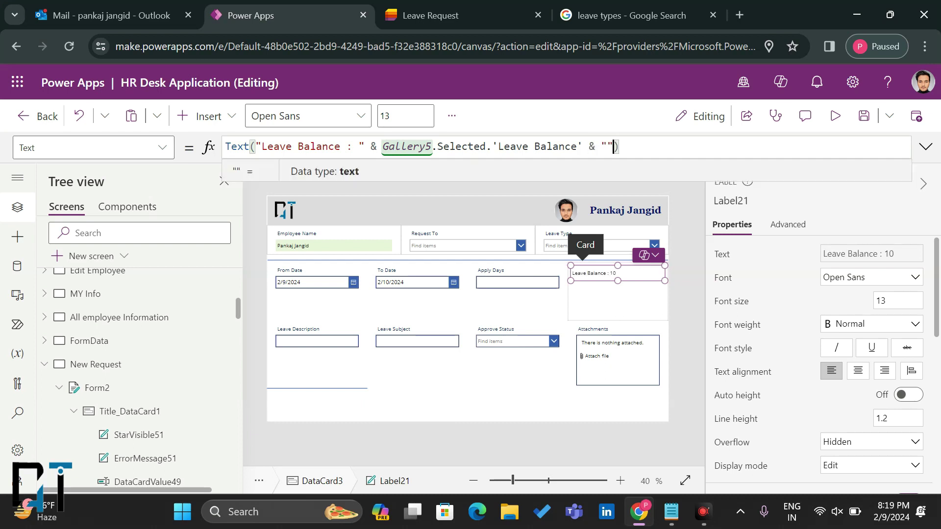
type(" Days")
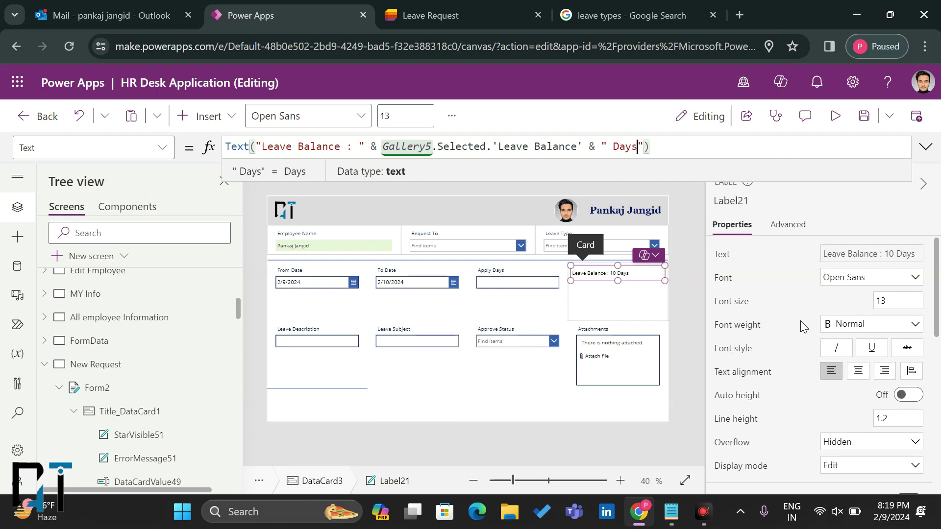
left_click(857, 371)
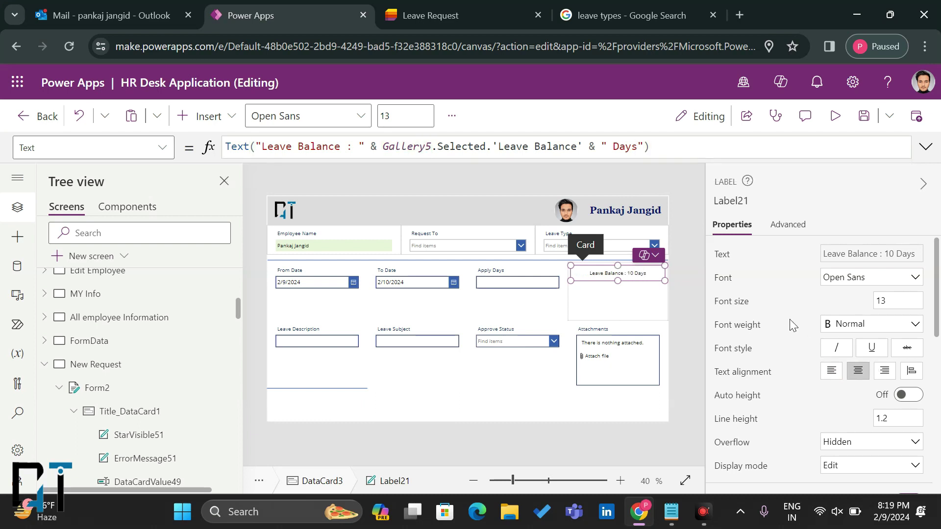
left_click(898, 301)
Step: Set the leave balance label to font size 15 with auto height
type("15")
scroll(861, 315, "down", 3)
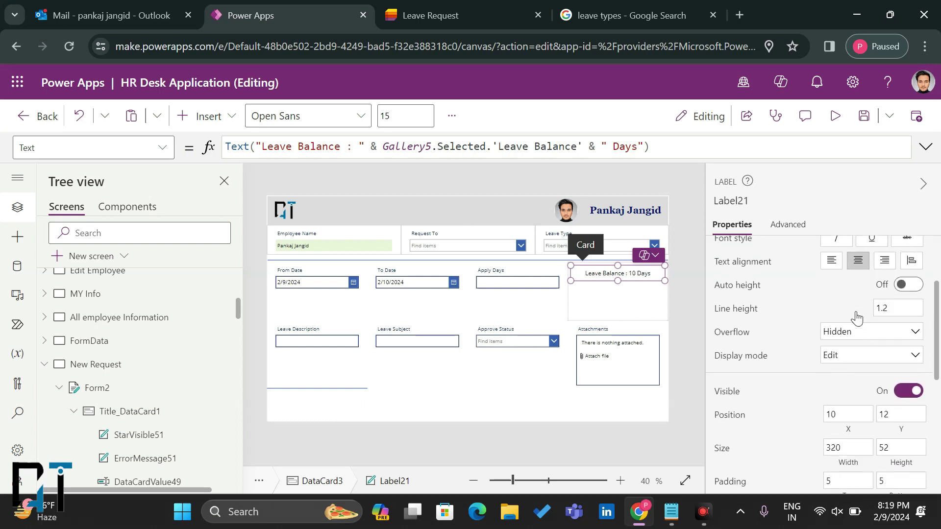
scroll(862, 358, "down", 5)
scroll(892, 343, "up", 3)
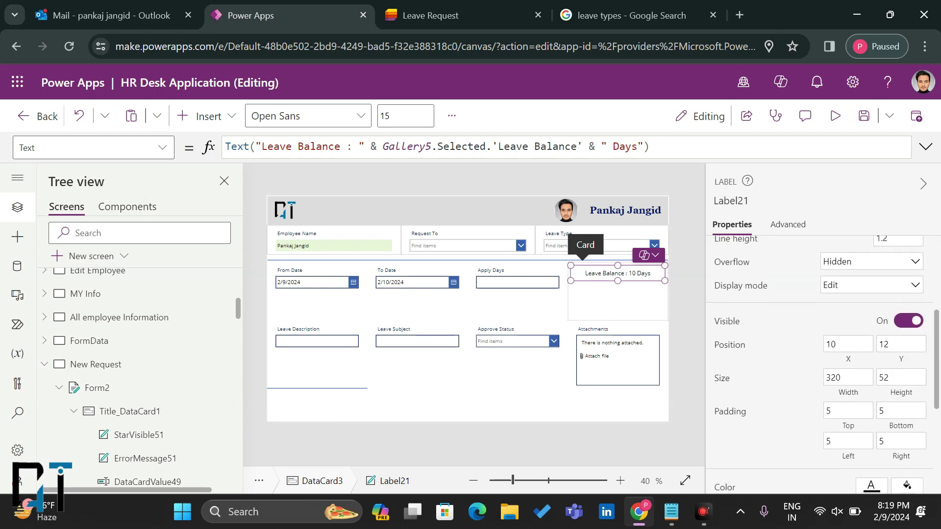
scroll(904, 333, "up", 2)
left_click(904, 330)
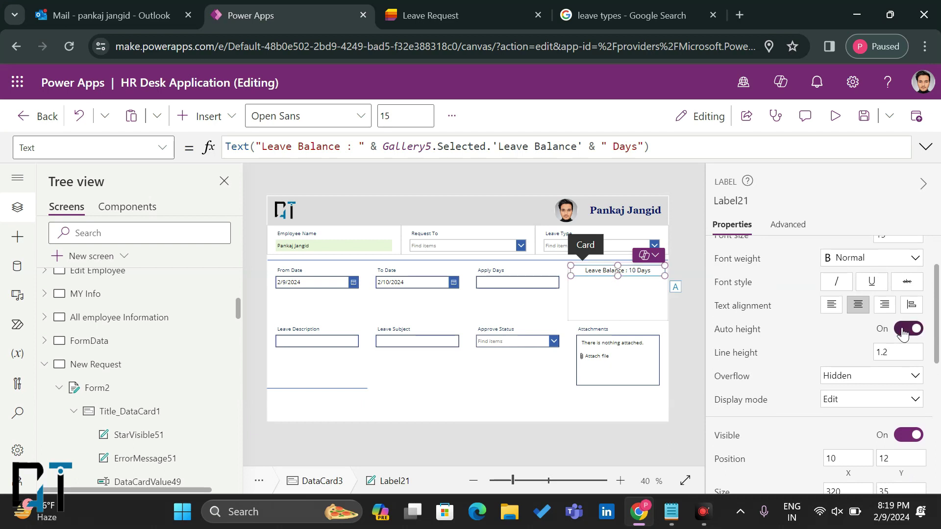
Step: Give the Leave Balance label a light green fill
scroll(851, 331, "down", 4)
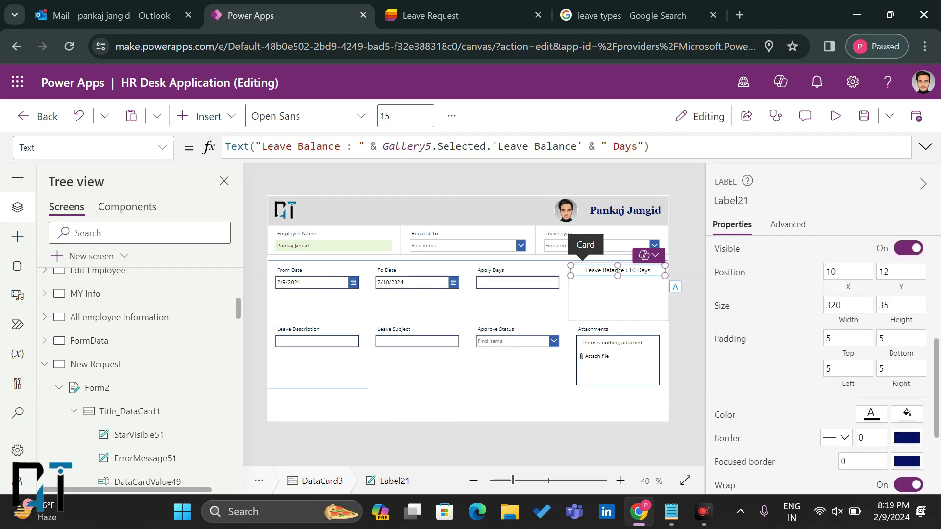
scroll(851, 335, "down", 2)
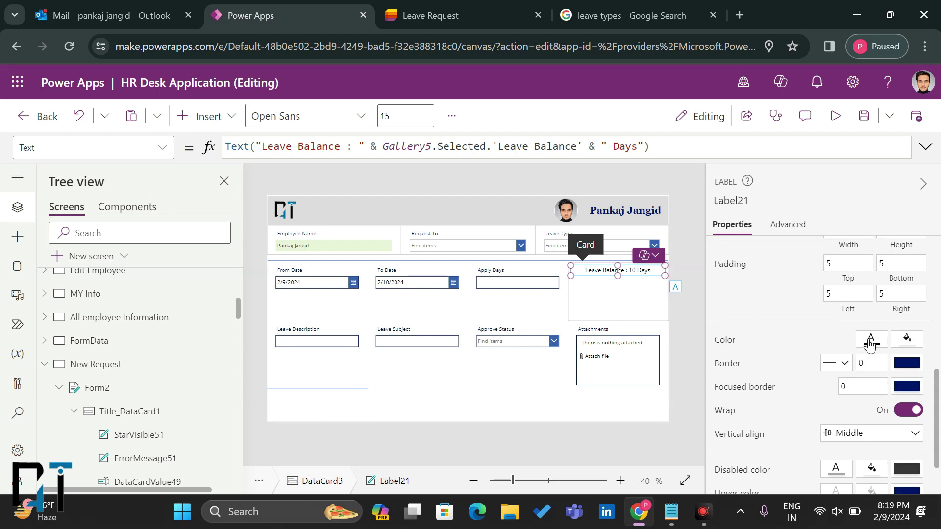
left_click(907, 338)
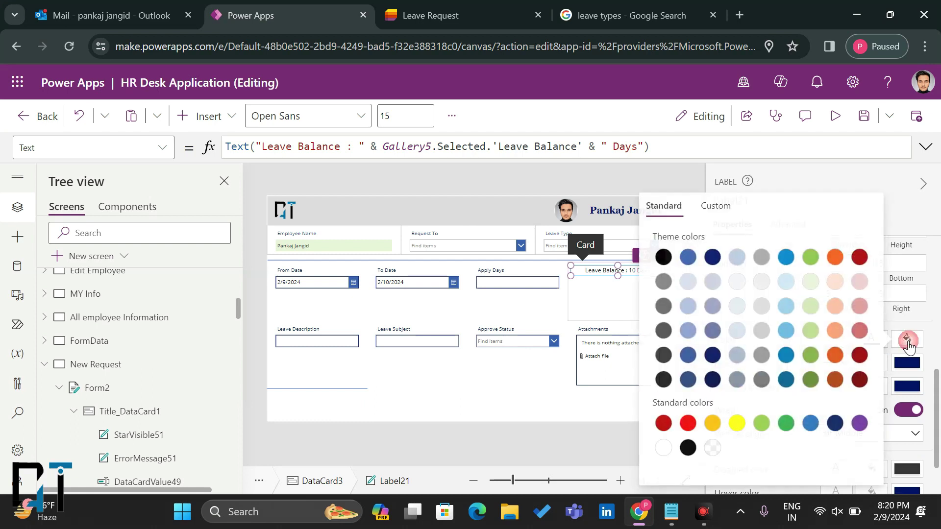
left_click(739, 288)
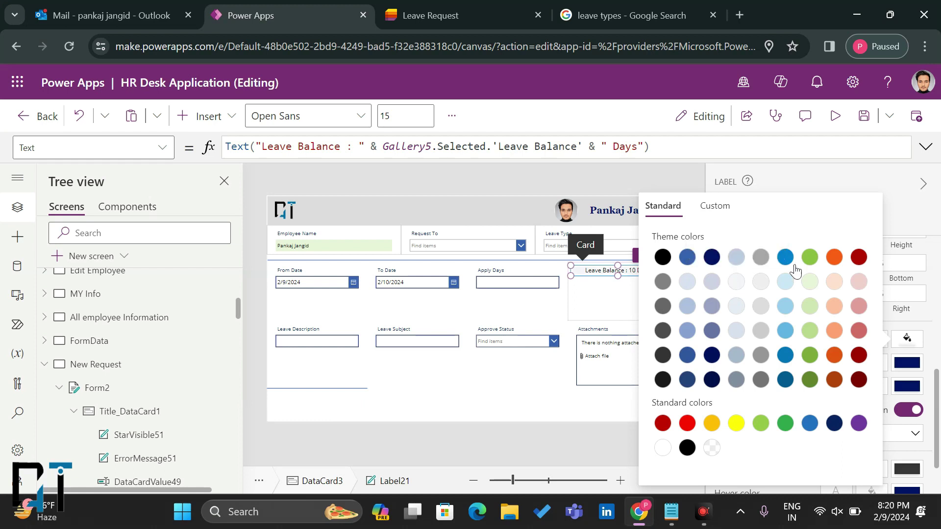
left_click(807, 283)
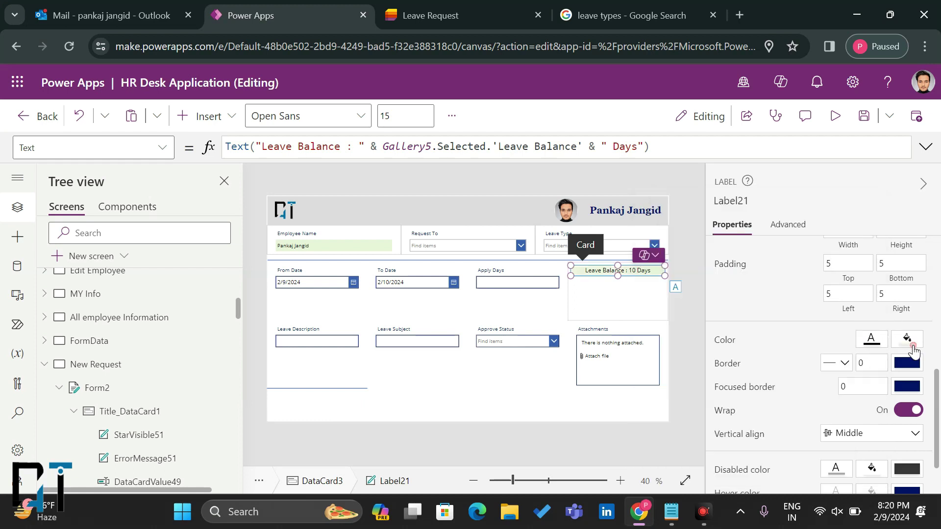
Step: Shorten the Leave Balance card to height 125 so it sits level with Apply Days
left_click(598, 305)
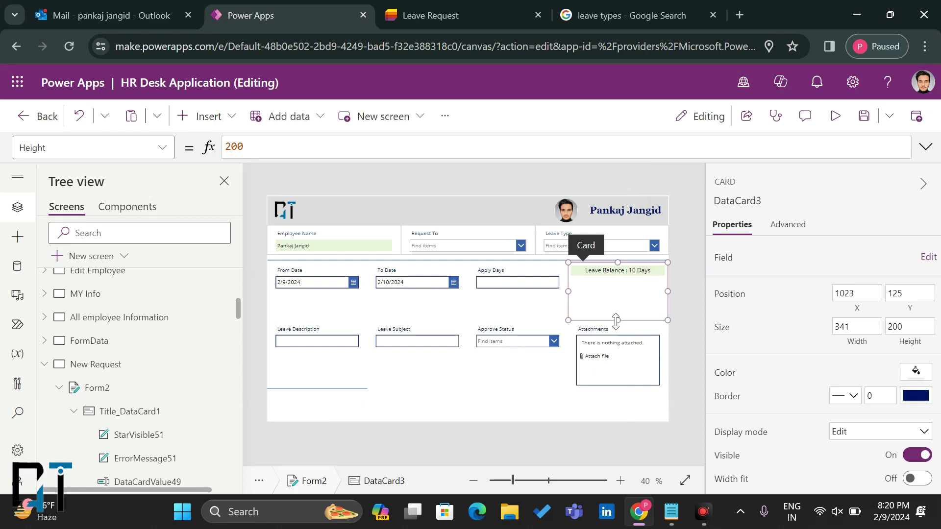
left_click_drag(617, 321, 617, 298)
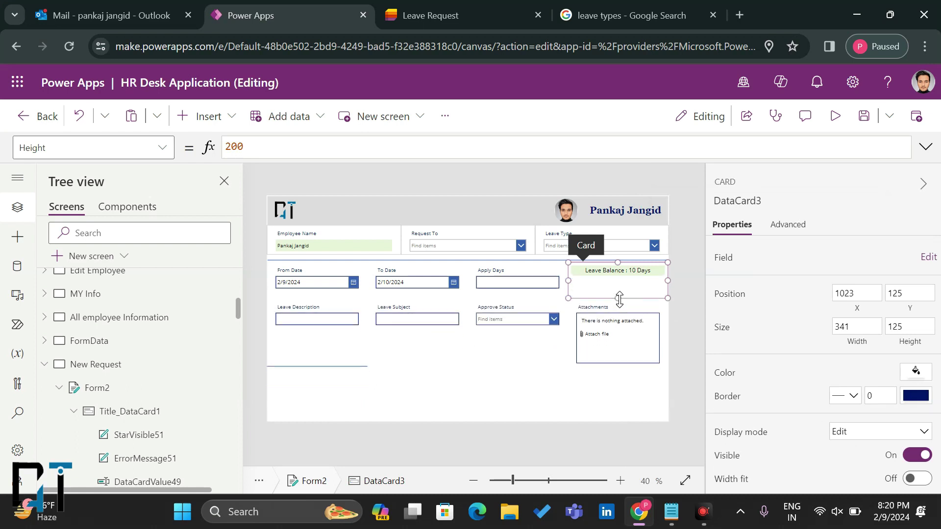
left_click(604, 271)
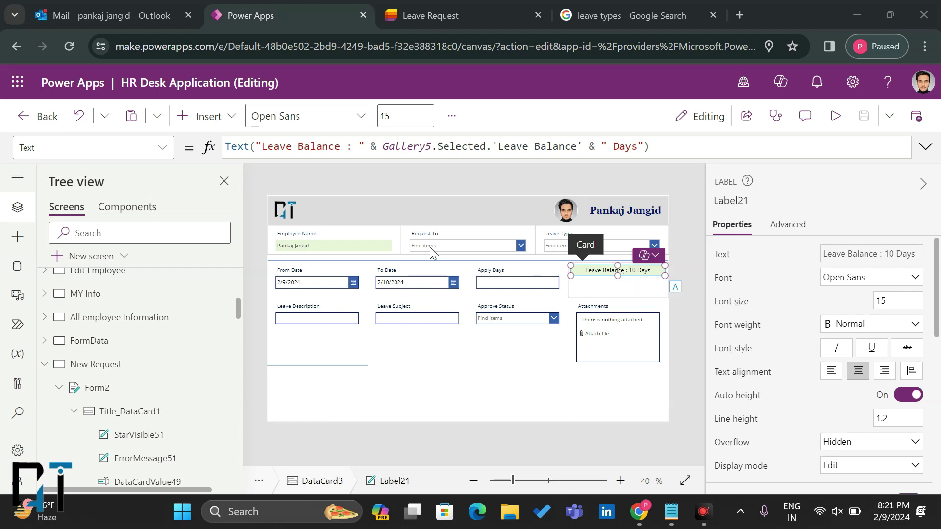
left_click(501, 284)
Step: Unlock Apply Days and set its Default to DateDiff(DataCardValue52.SelectedDate, DataCardValue53.SelectedDate)
left_click(501, 283)
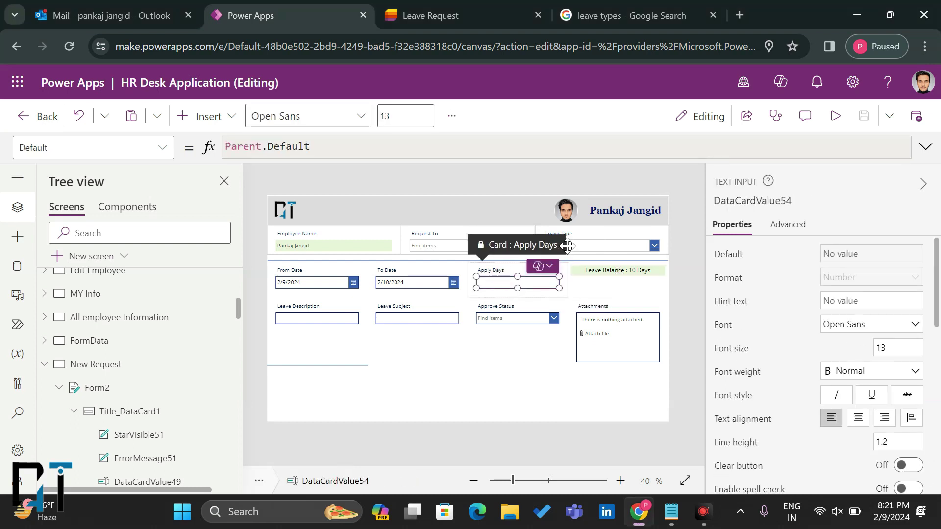
left_click(788, 225)
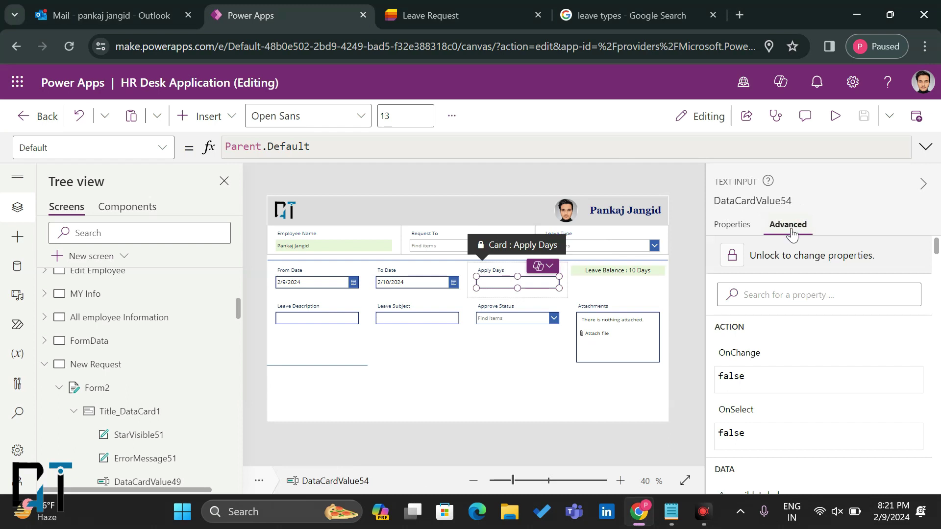
left_click(779, 255)
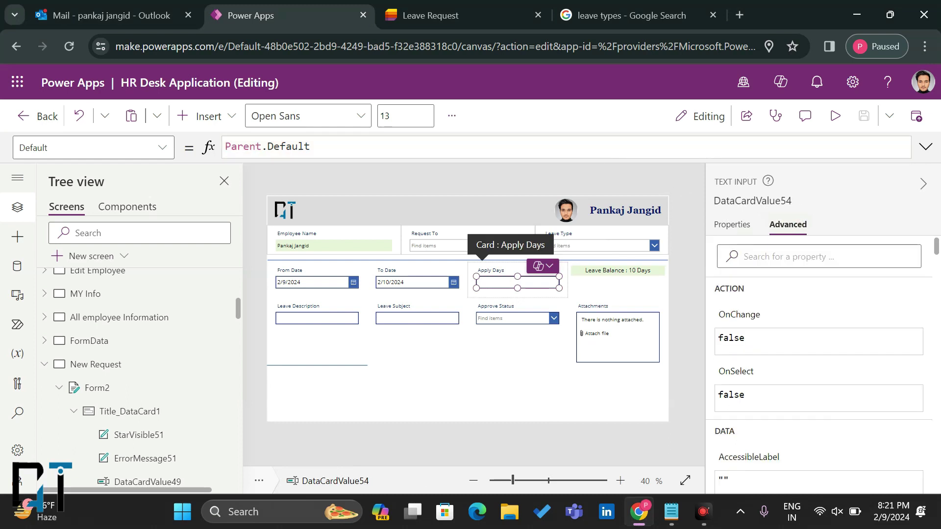
double_click(289, 147)
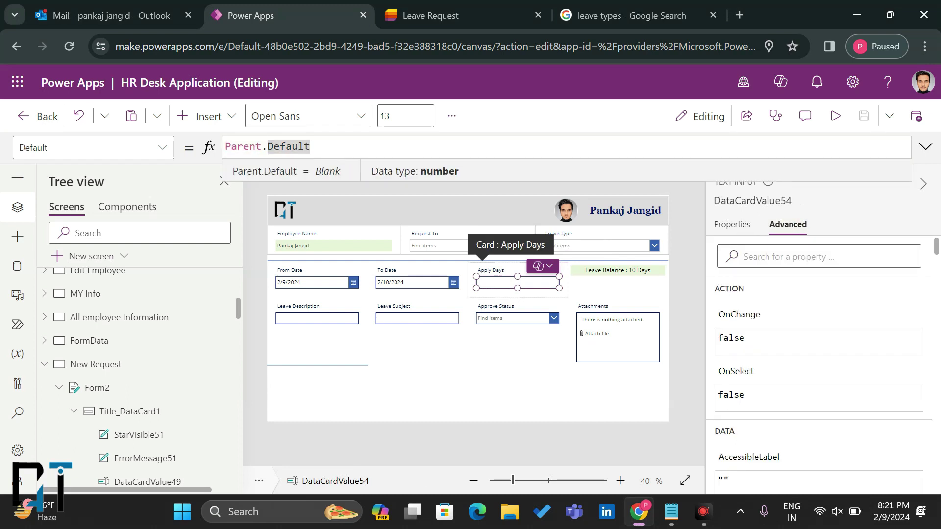
key("ctrl+a")
key("BackSpace")
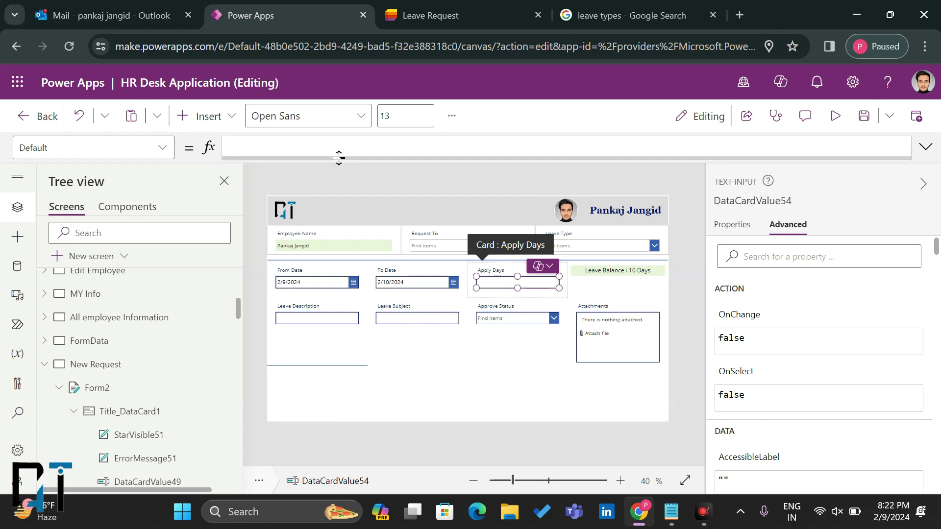
type("Da")
key("BackSpace")
key("BackSpace")
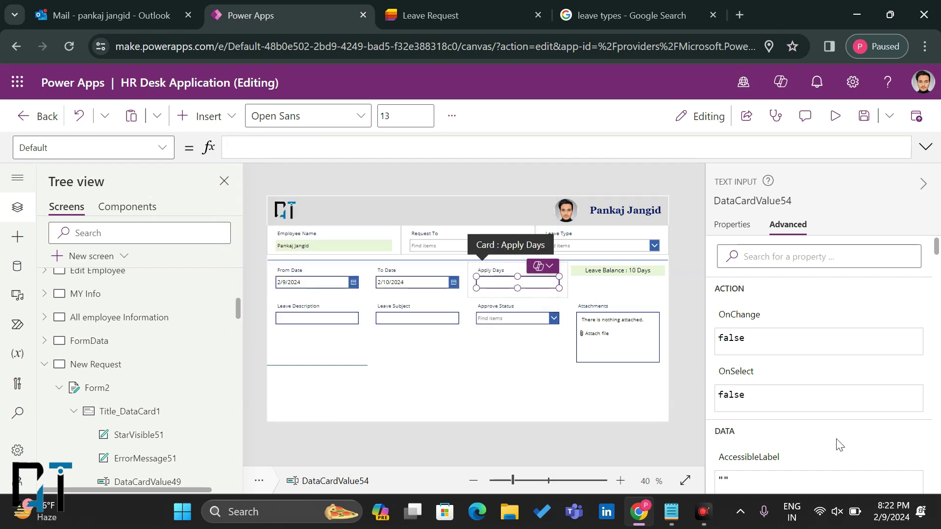
type("DateDiff(DataCardValue52.SelectedDate, DataCardValue53.SelectedDate)")
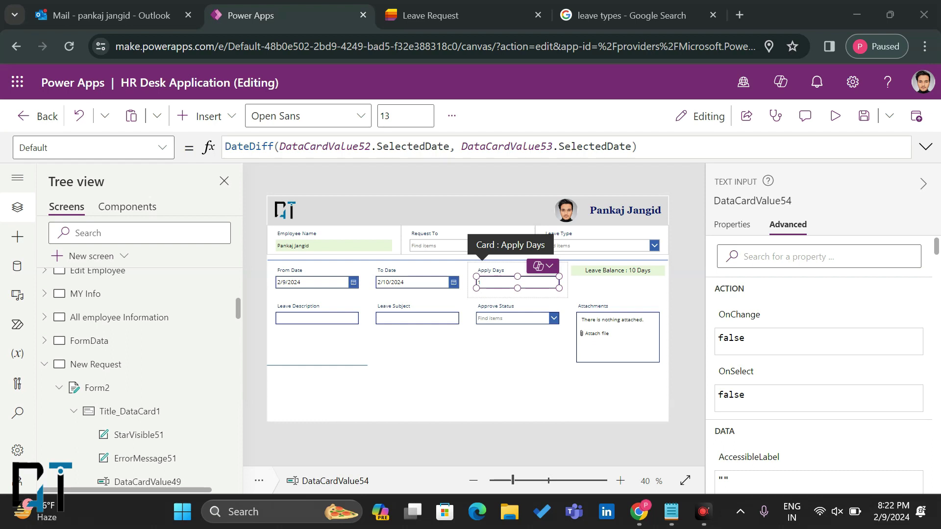
left_click(240, 146)
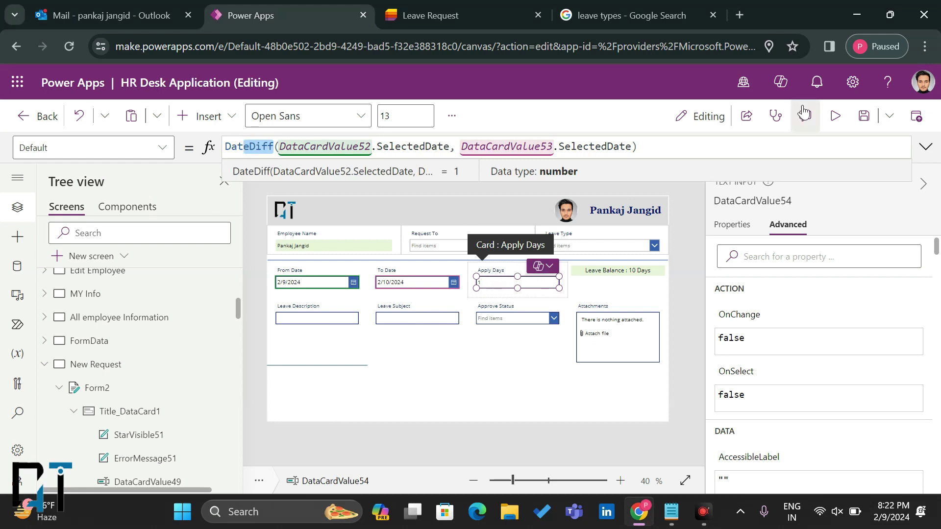
left_click(835, 116)
Step: In preview, set To Date to 2/12/2024 so Apply Days shows 3, then exit preview
left_click(403, 258)
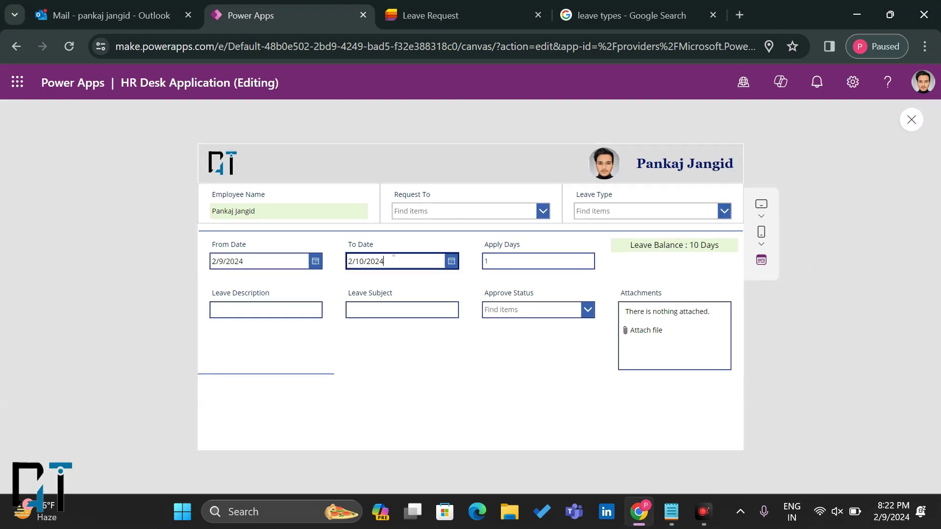
left_click(450, 262)
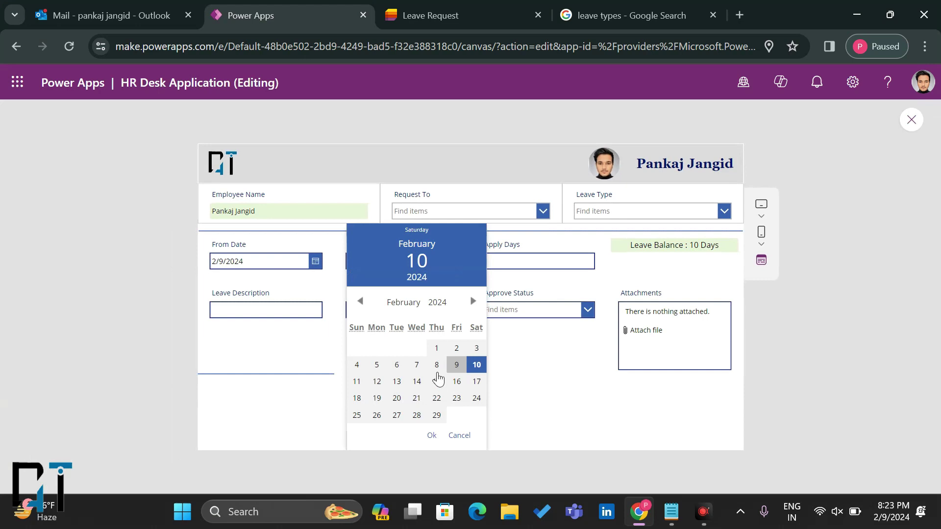
left_click(437, 438)
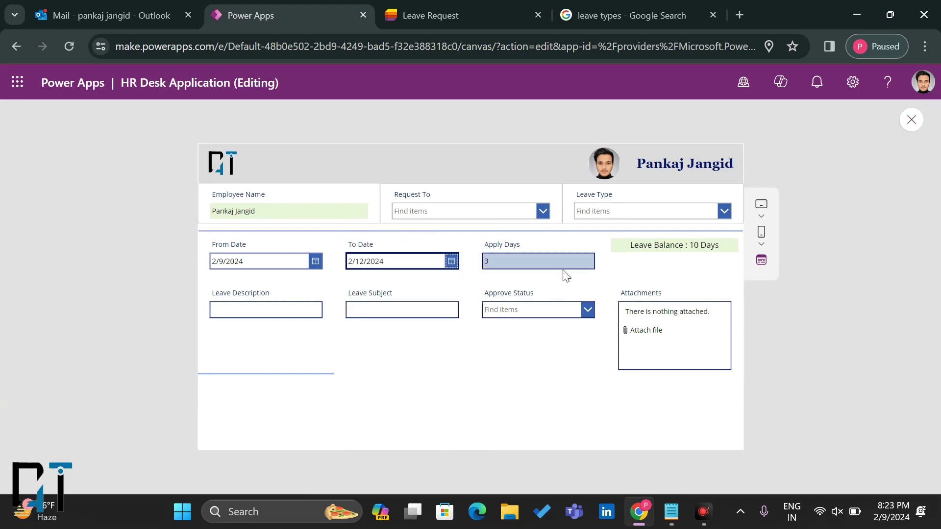
left_click(911, 120)
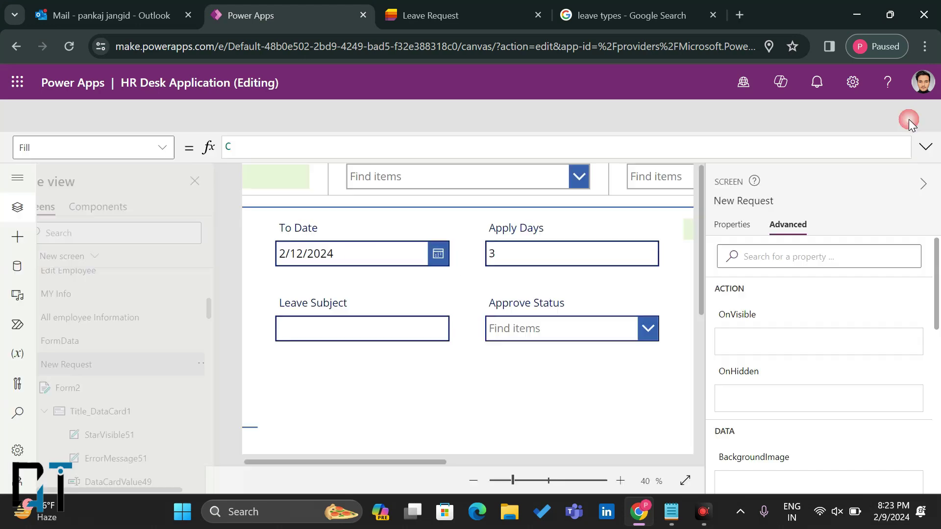
left_click(606, 350)
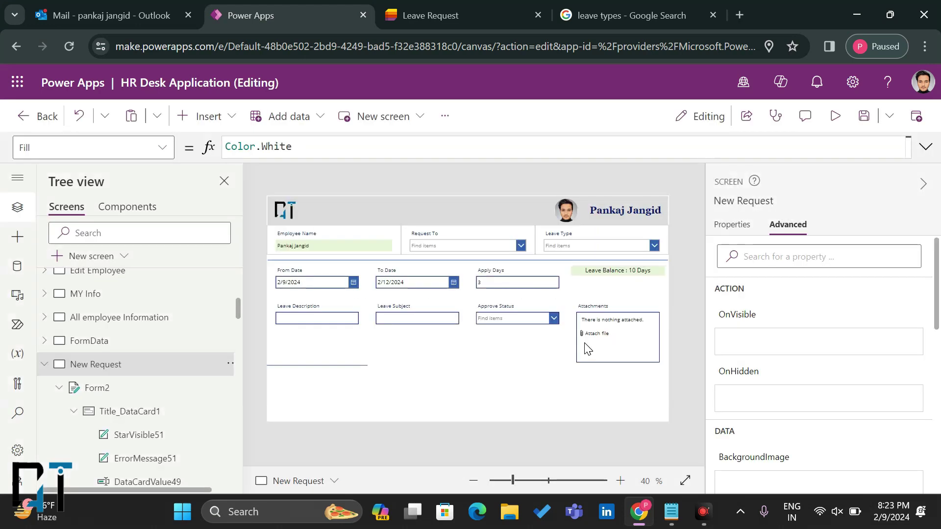
Step: Select the Apply Days input box and show its styling properties
left_click(506, 289)
left_click(507, 287)
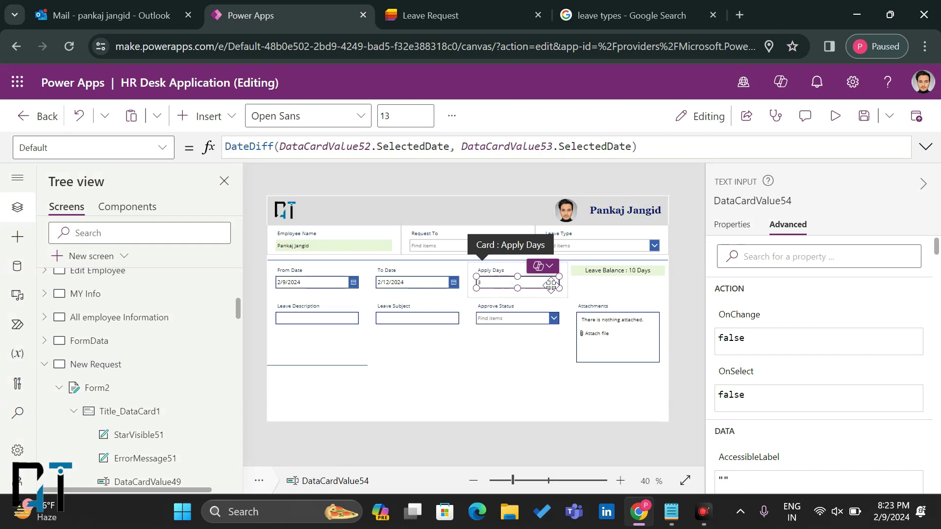
scroll(752, 350, "down", 2)
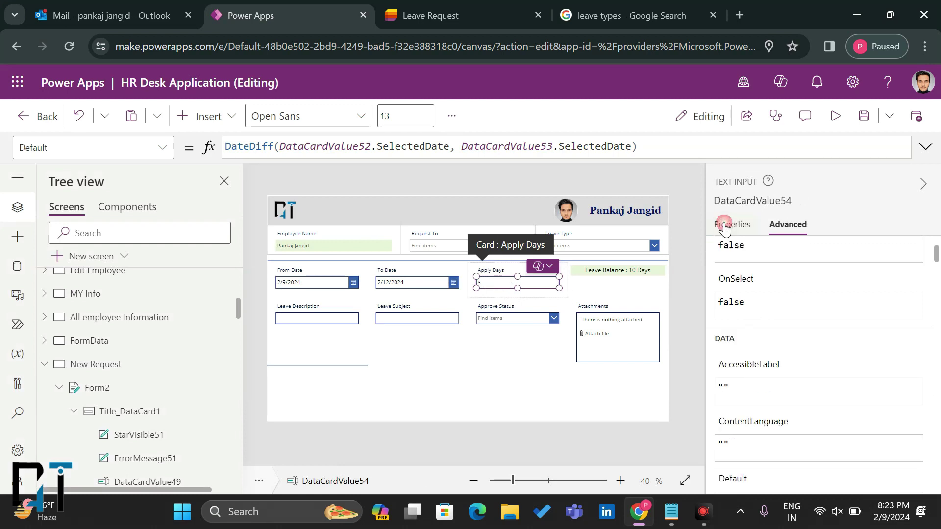
left_click(725, 224)
scroll(758, 339, "down", 5)
Step: Give the Apply Days box a bright red fill with white text
scroll(758, 339, "down", 1)
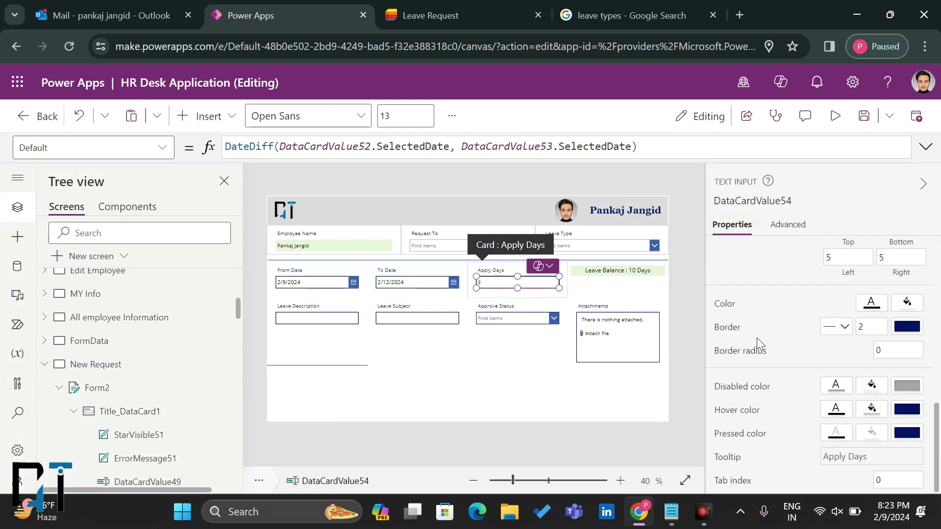
left_click(896, 304)
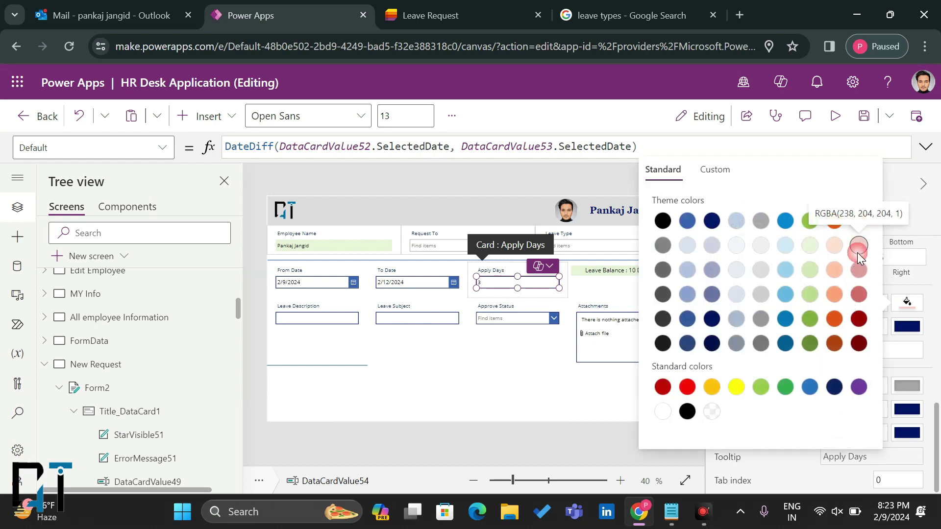
left_click(859, 269)
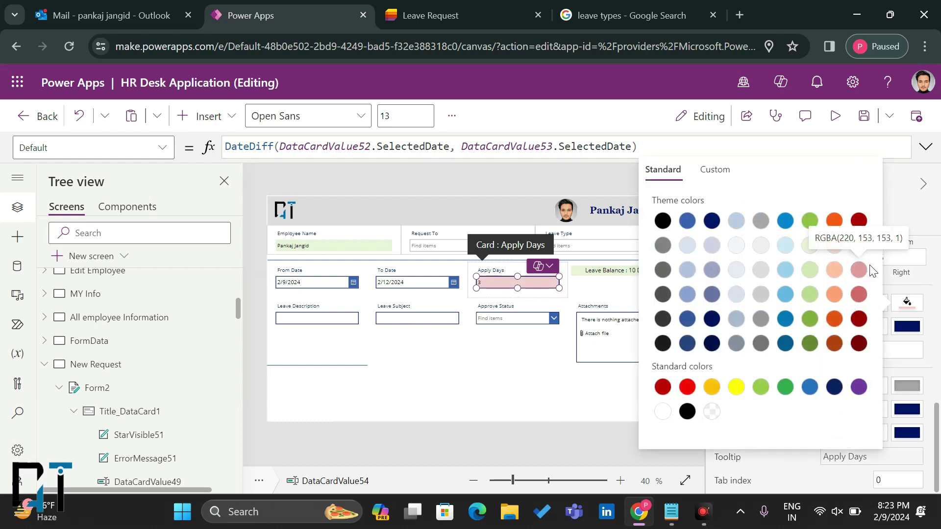
left_click(687, 387)
left_click(906, 303)
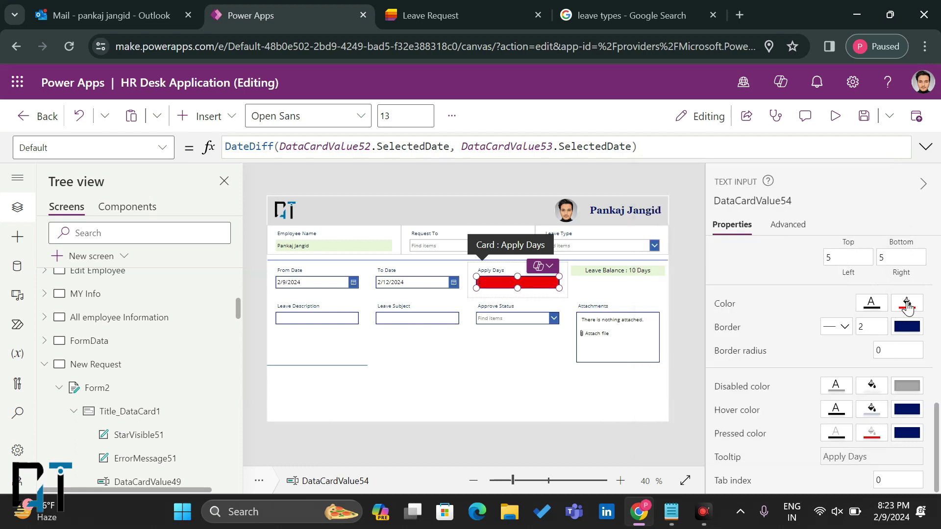
left_click(874, 304)
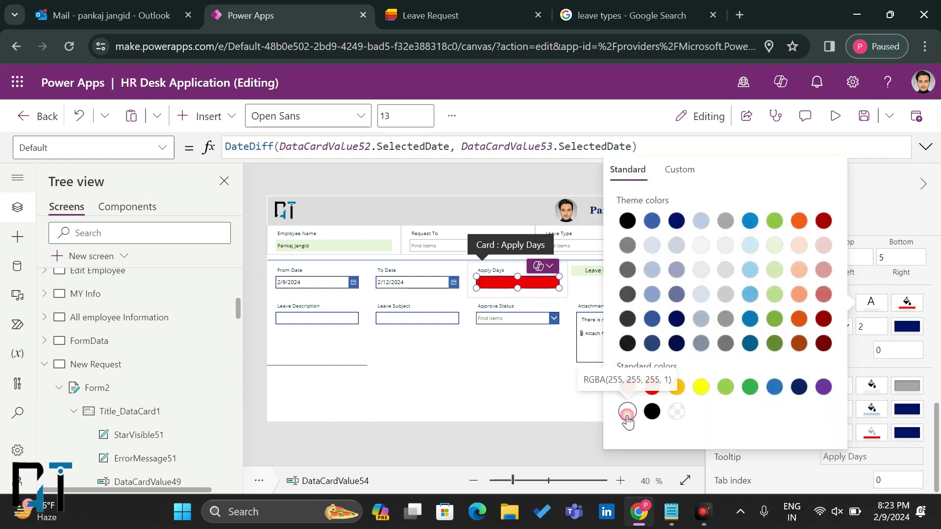
left_click(877, 305)
Step: Make the Apply Days text size 15, bold and centred
scroll(877, 306, "up", 2)
scroll(877, 307, "up", 6)
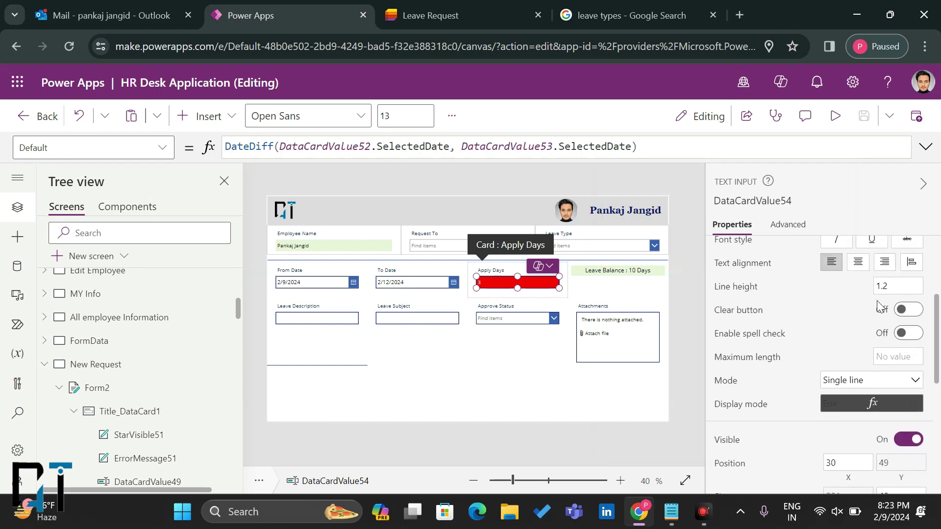
left_click(898, 347)
type("15")
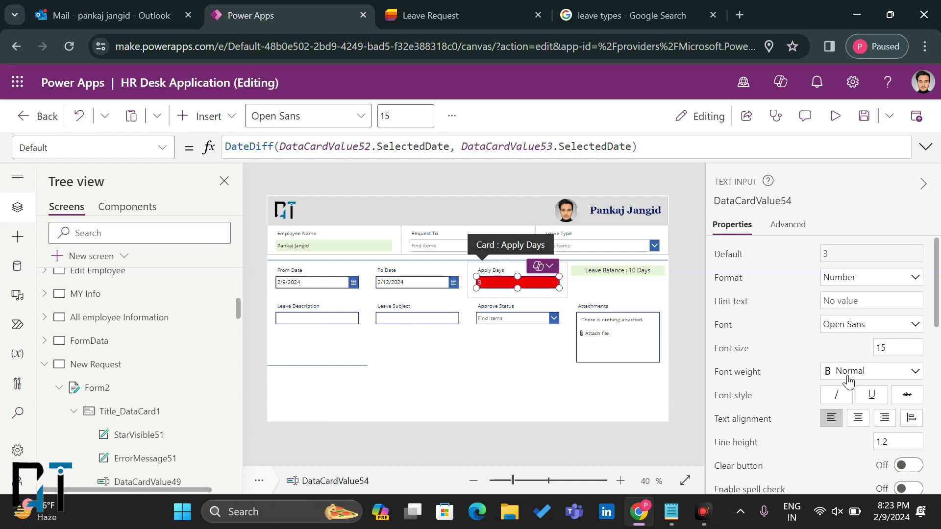
left_click(853, 371)
left_click(843, 390)
left_click(858, 417)
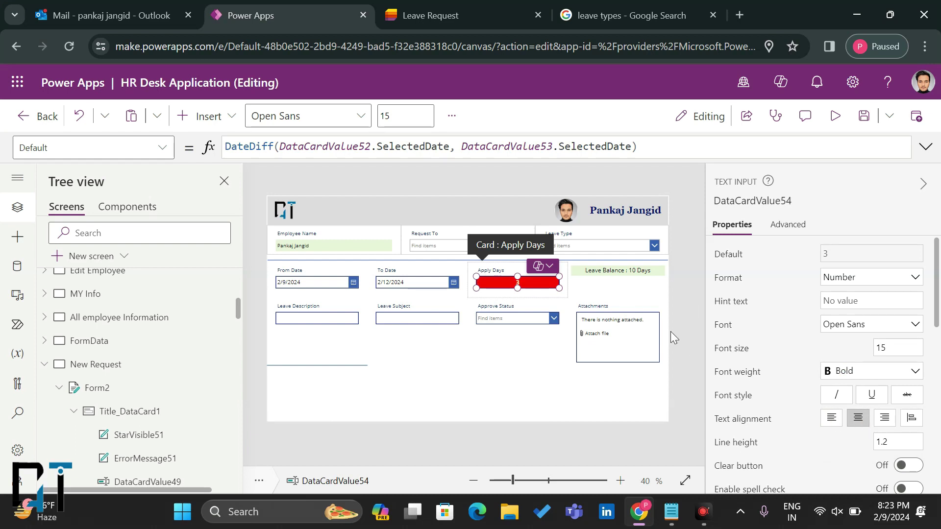
left_click(681, 379)
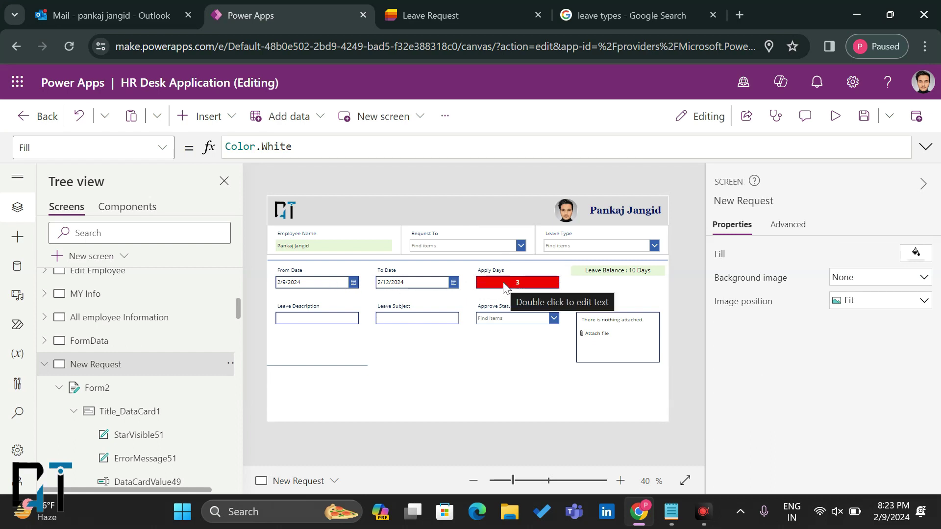
Step: Select the Leave Type combo box, preview its choices and pick its DefaultSelectedItems property
left_click(567, 249)
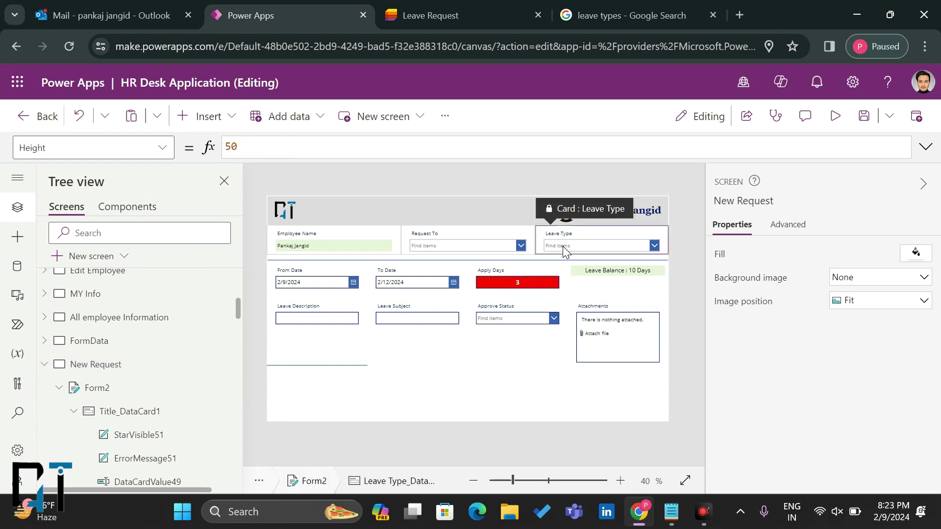
left_click(564, 246)
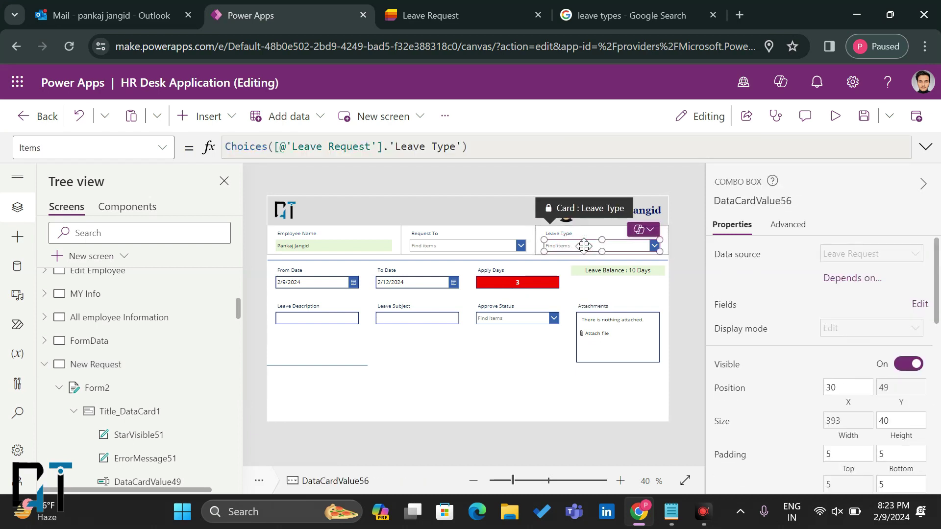
left_click(584, 246, "alt")
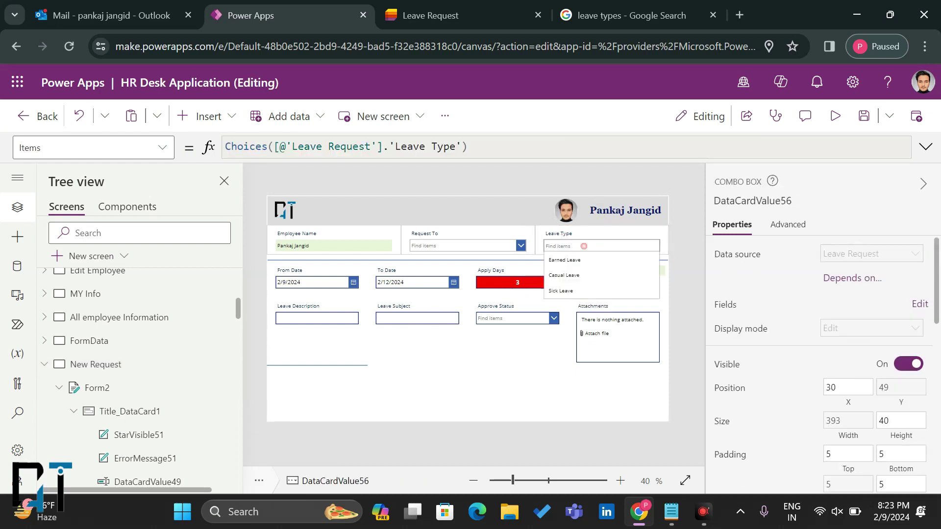
left_click(581, 273)
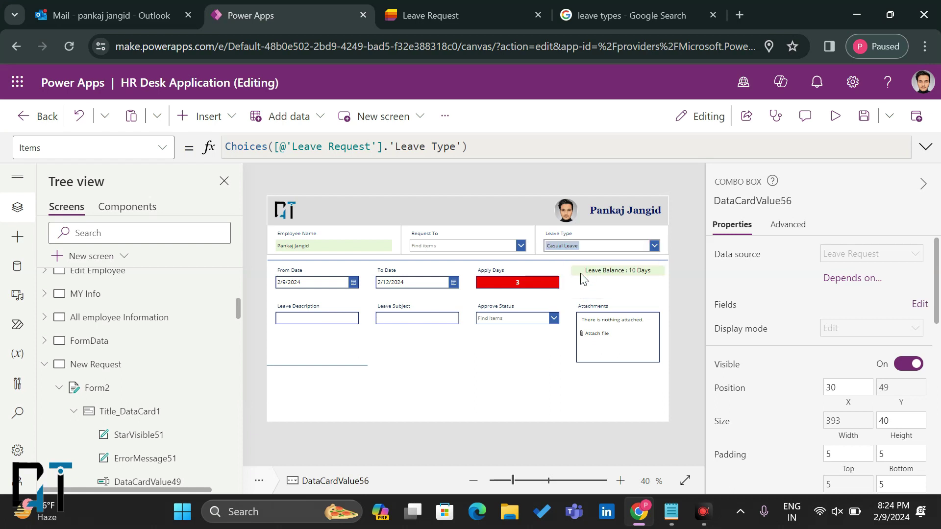
left_click(154, 155)
scroll(94, 245, "up", 6)
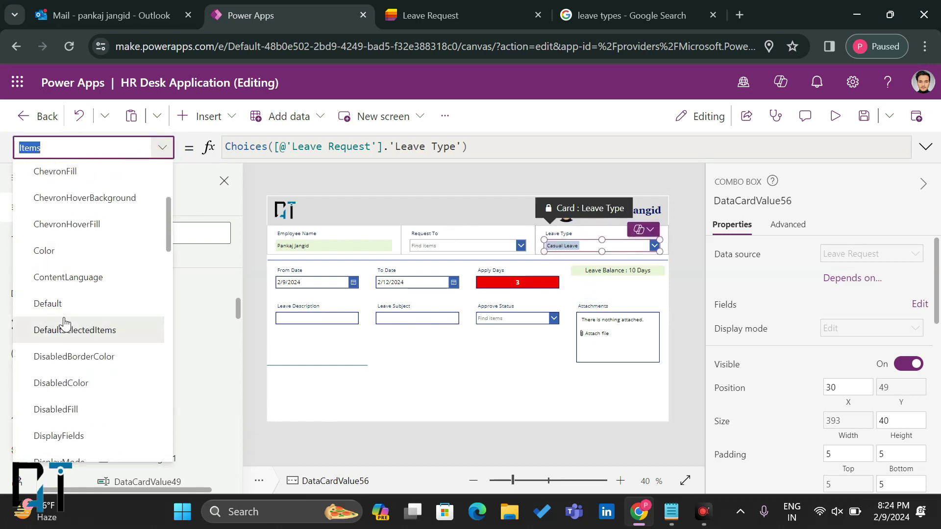
left_click(64, 326)
left_click(310, 147)
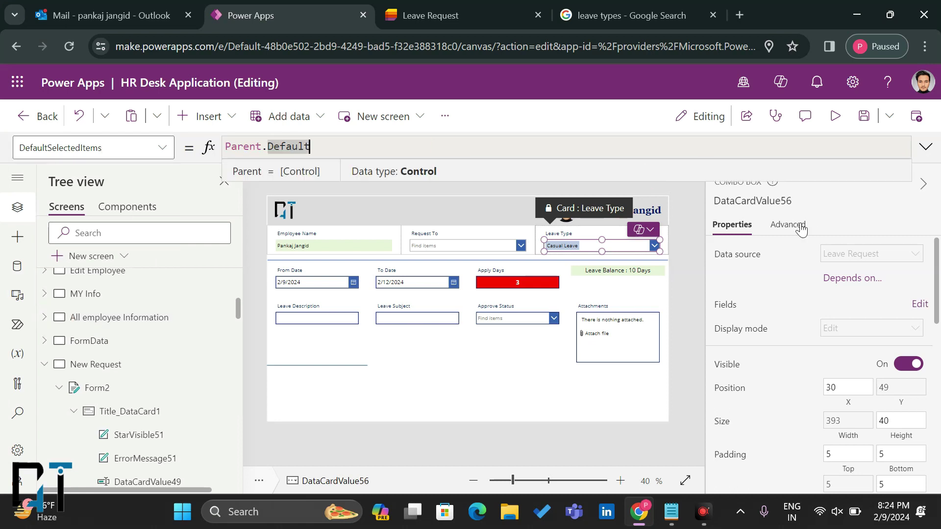
Step: Unlock the Leave Type card and set DefaultSelectedItems to ["Casual Leave"]
left_click(800, 227)
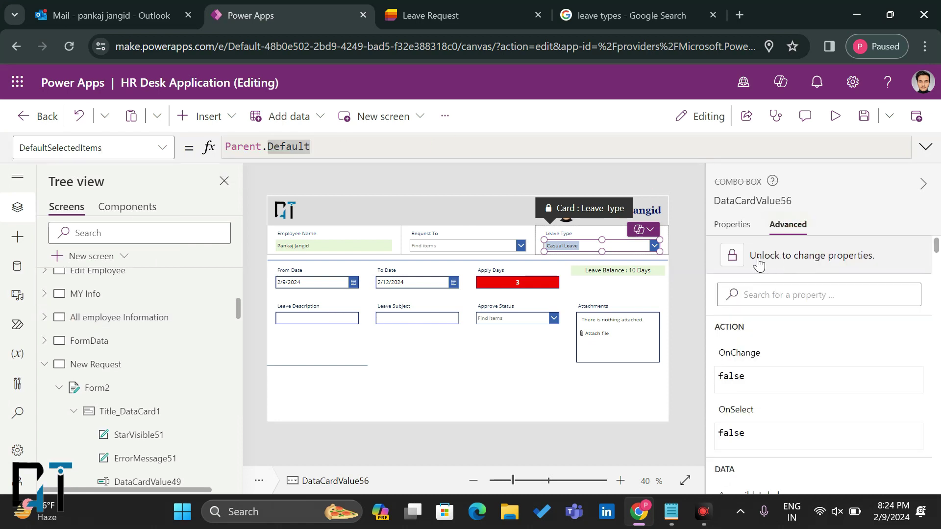
left_click(759, 263)
left_click(353, 148)
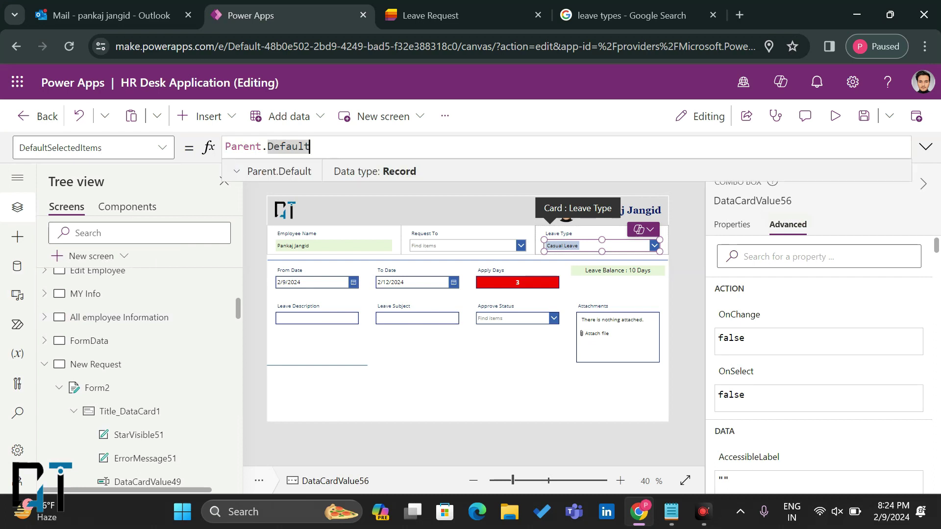
key("BackSpace")
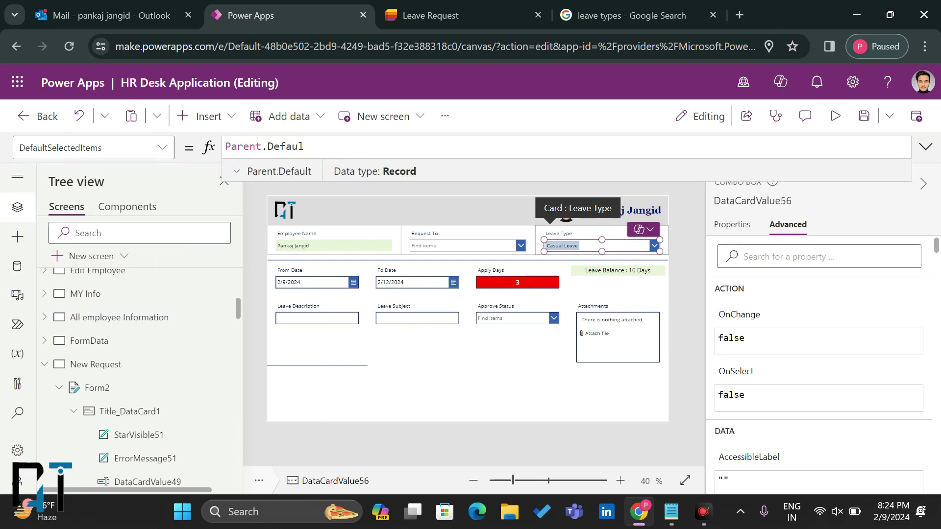
key("BackSpace")
key("BackSpace")
key("BackSpace")
key("BackSpace")
key("BackSpace")
key("BackSpace")
key("BackSpace")
key("BackSpace")
key("BackSpace")
key("BackSpace")
key("BackSpace")
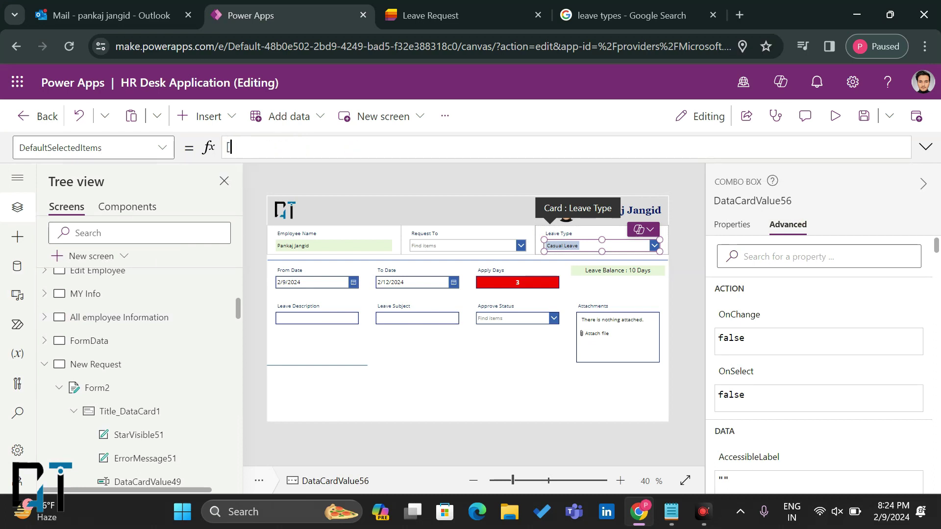
type("\"")
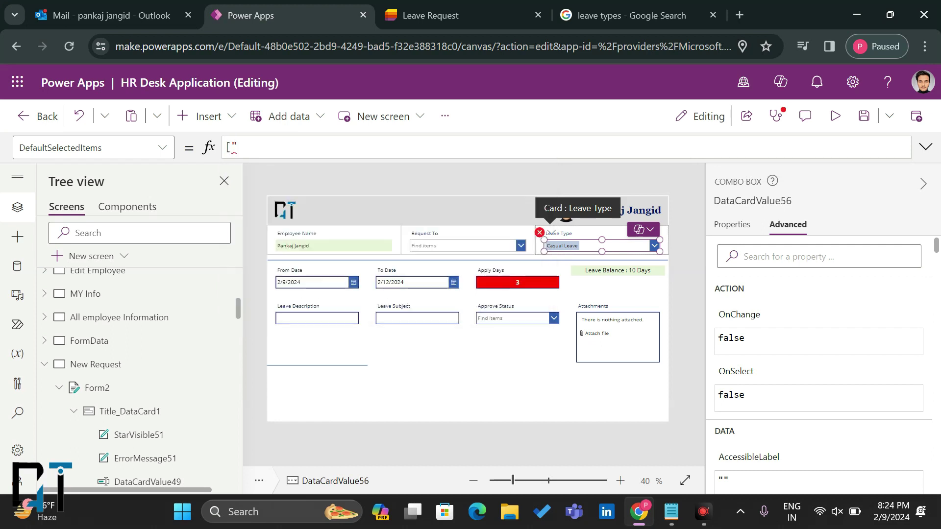
type("Casual Leave\"]")
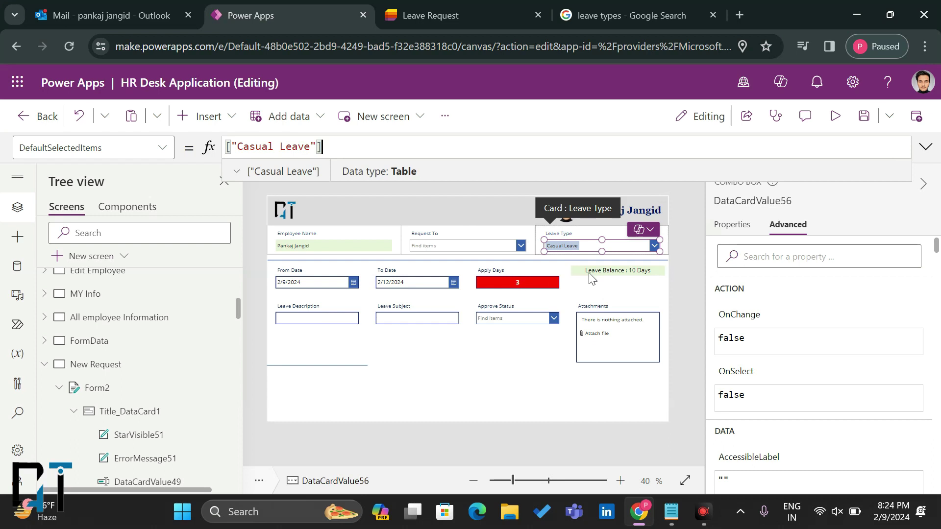
left_click(603, 282)
Step: Give the Leave Balance label (Label21) a grey border of thickness 1
left_click(610, 275)
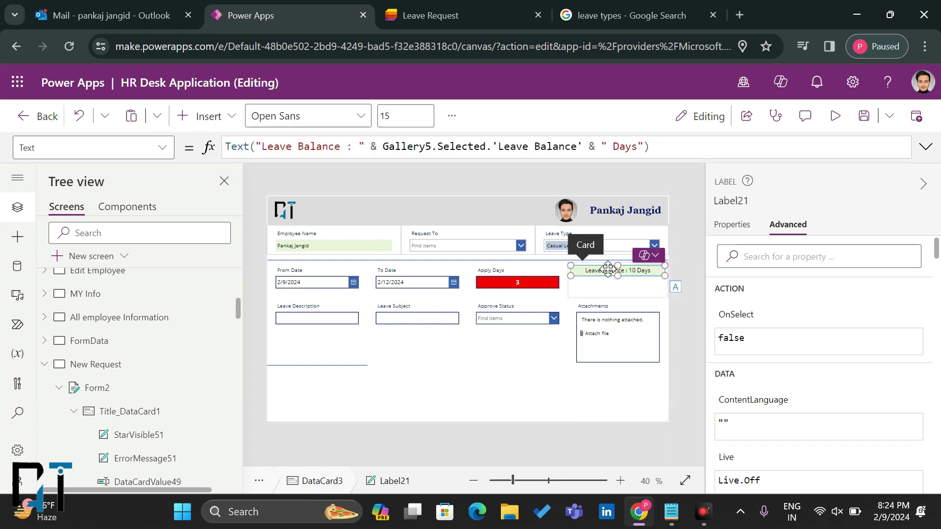
left_click(736, 226)
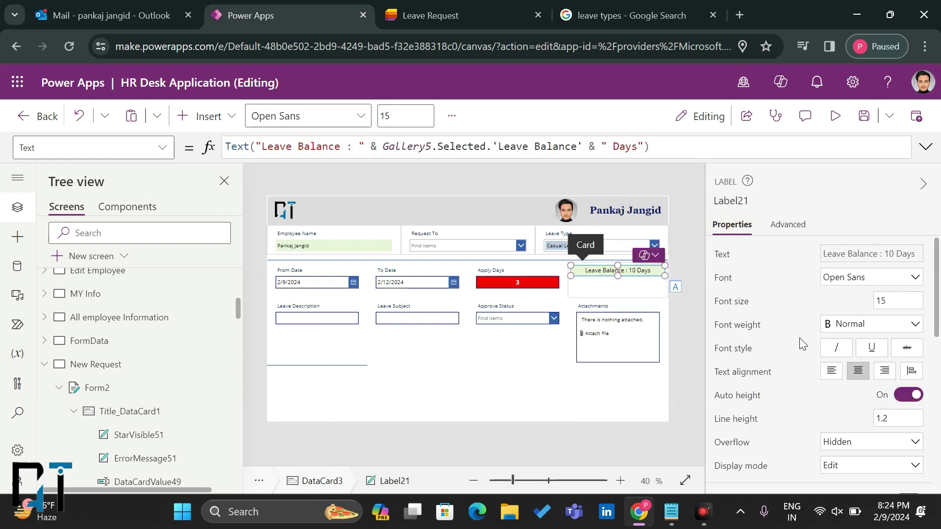
scroll(840, 407, "down", 8)
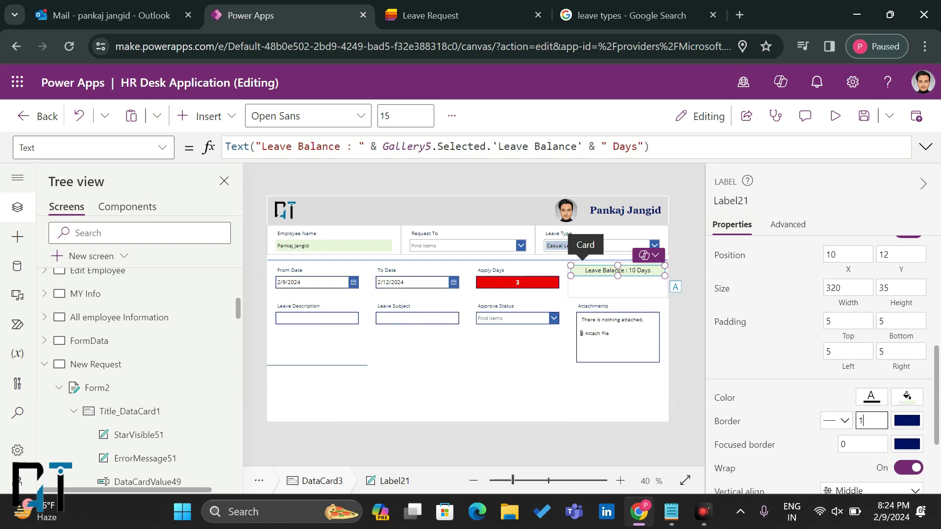
left_click(906, 421)
left_click(762, 262)
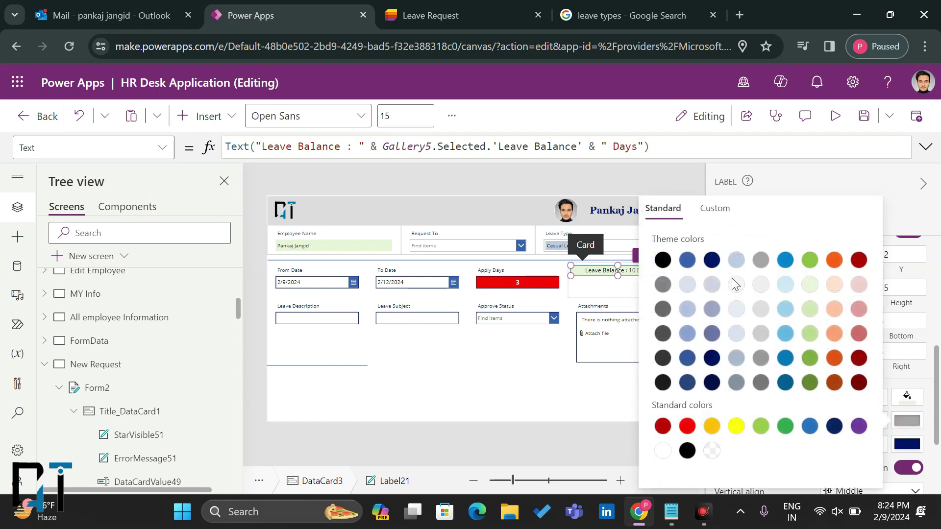
left_click(609, 289)
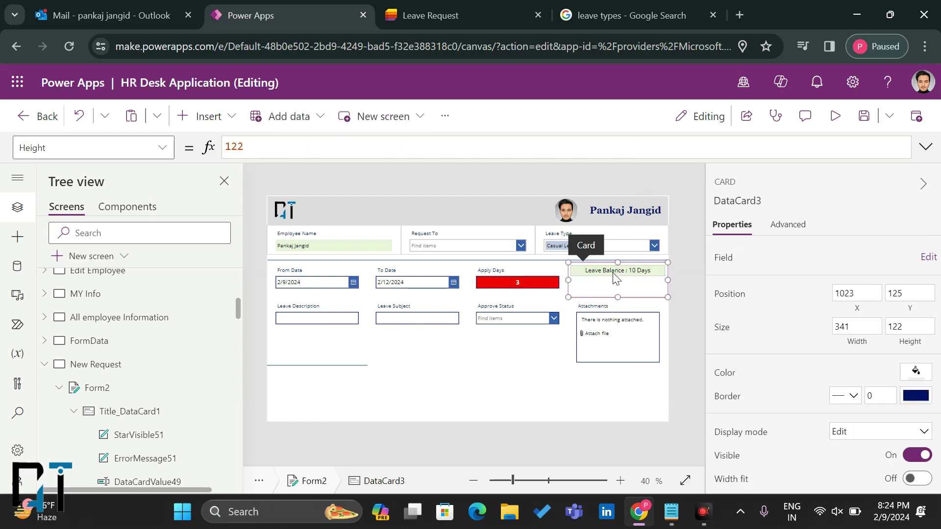
left_click(613, 273)
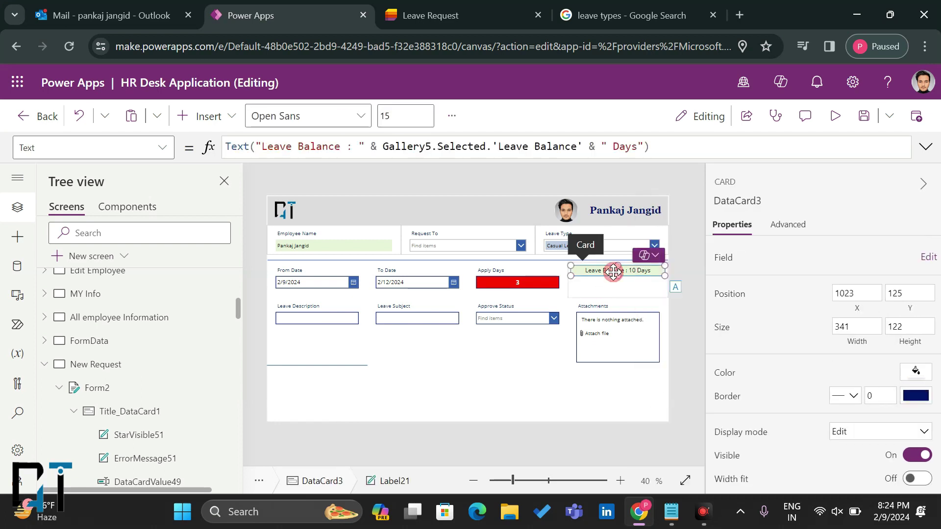
left_click(186, 117)
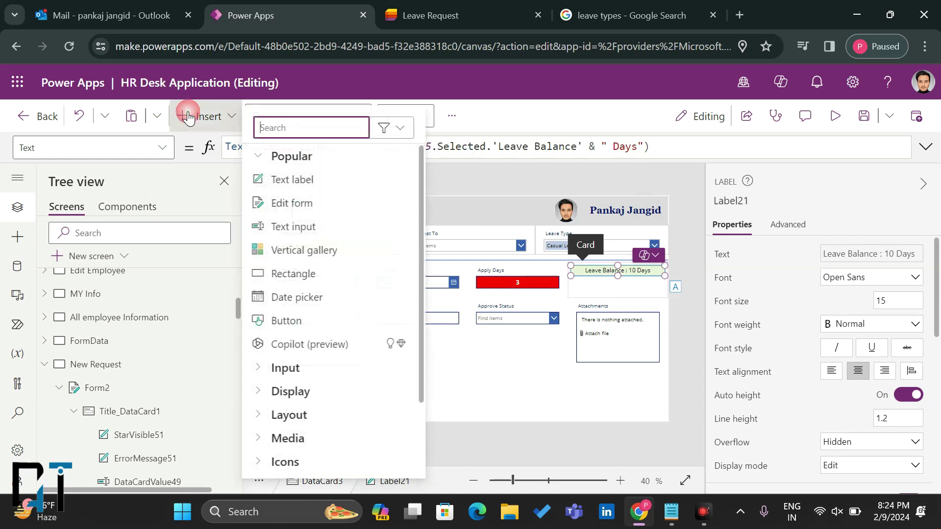
Step: Add a new label under Leave Balance and copy the balance reference from Label21's formula
left_click(275, 189)
left_click_drag(593, 280, 663, 288)
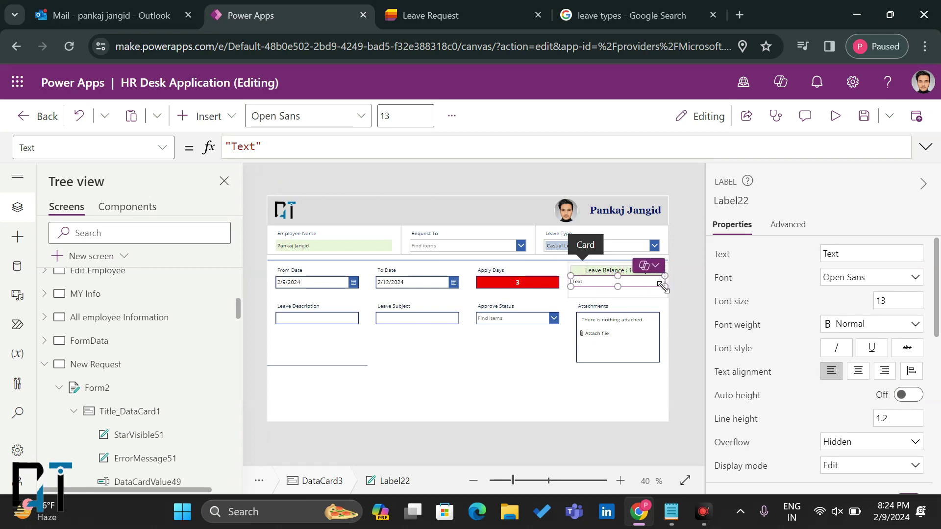
left_click(619, 272)
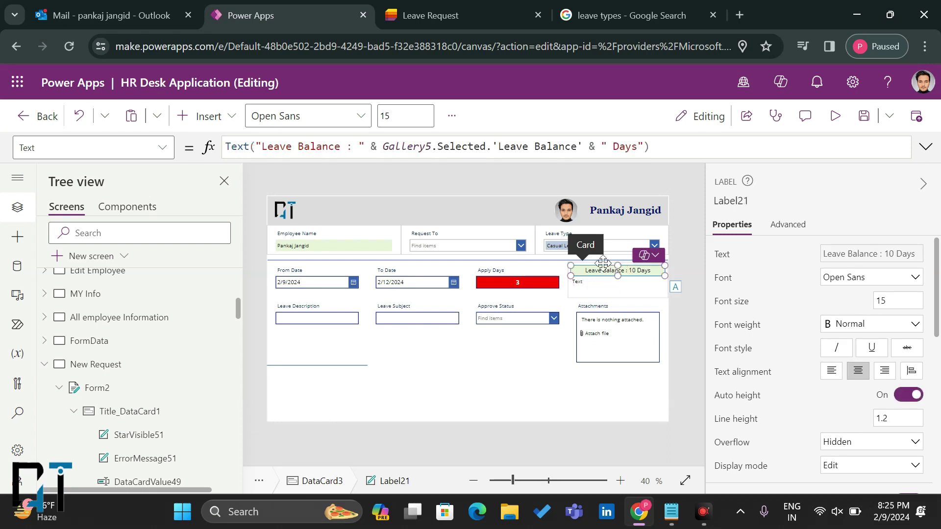
left_click_drag(582, 147, 382, 146)
key("ctrl+c")
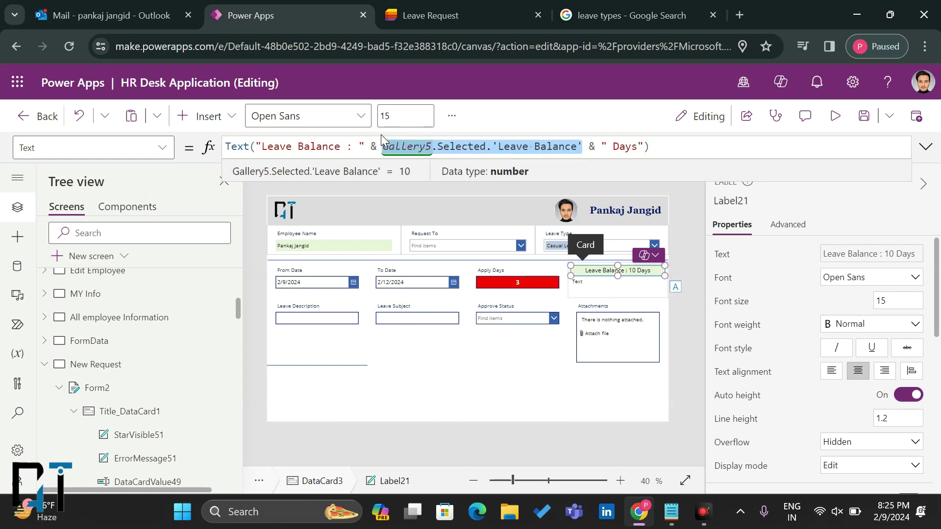
Step: Replace the new label's Text formula with the leave balance reference followed by a minus
left_click(588, 284)
left_click(325, 147)
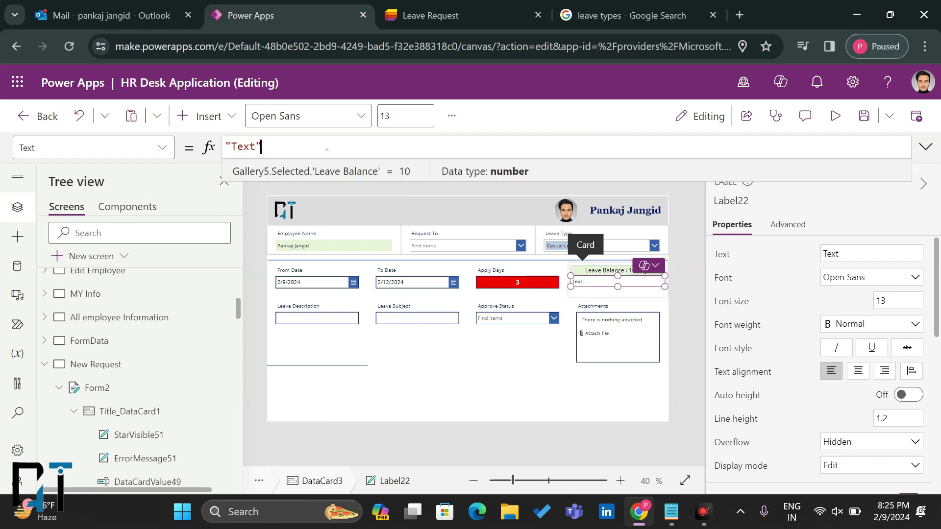
key("ctrl+a")
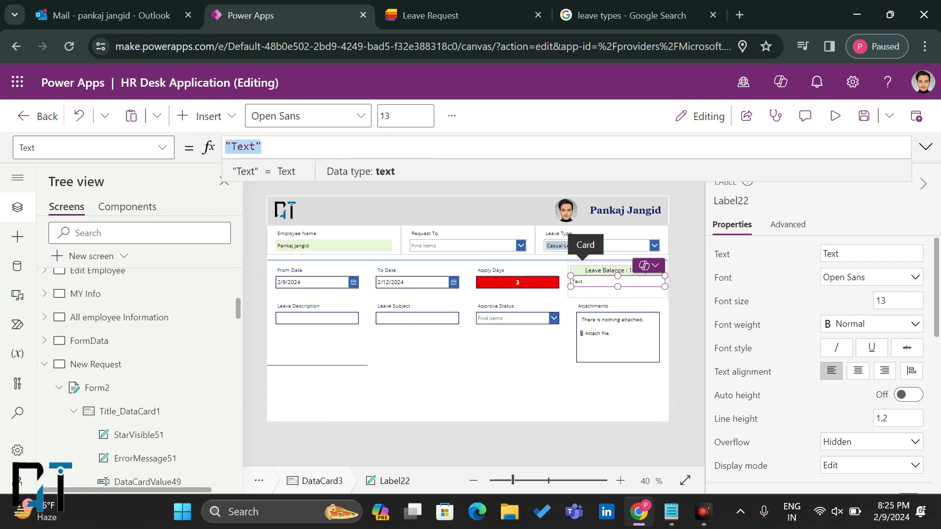
key("ctrl+v")
type("-")
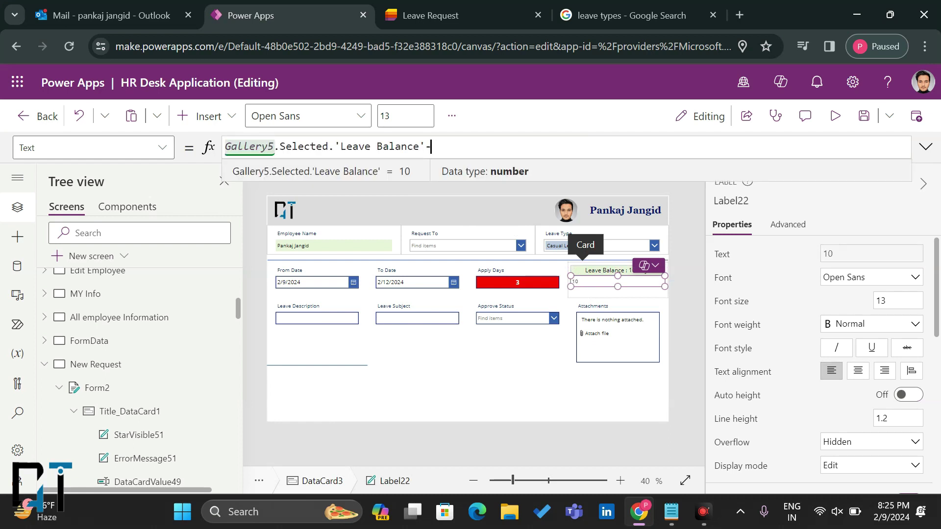
Step: Subtract the Apply Days input's value in the new label's formula
left_click(505, 284)
left_click(513, 284)
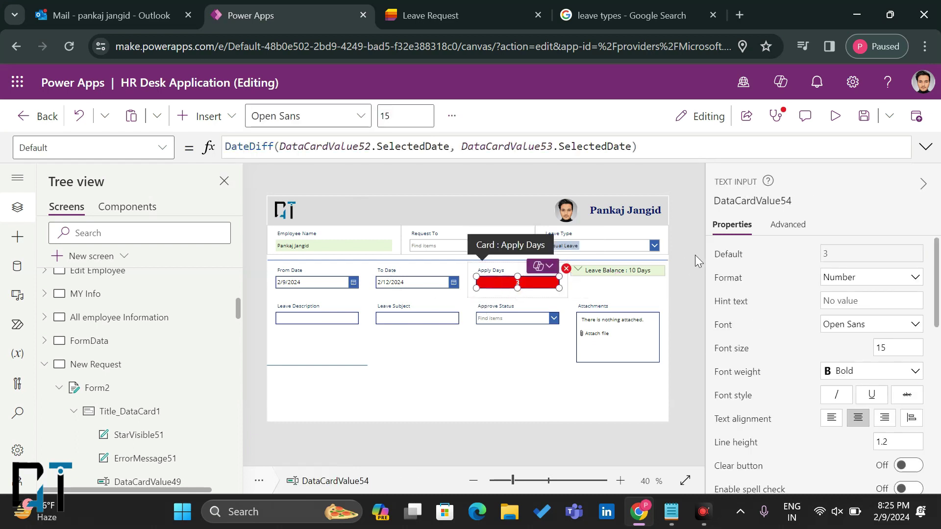
left_click(801, 200)
key("ctrl+c")
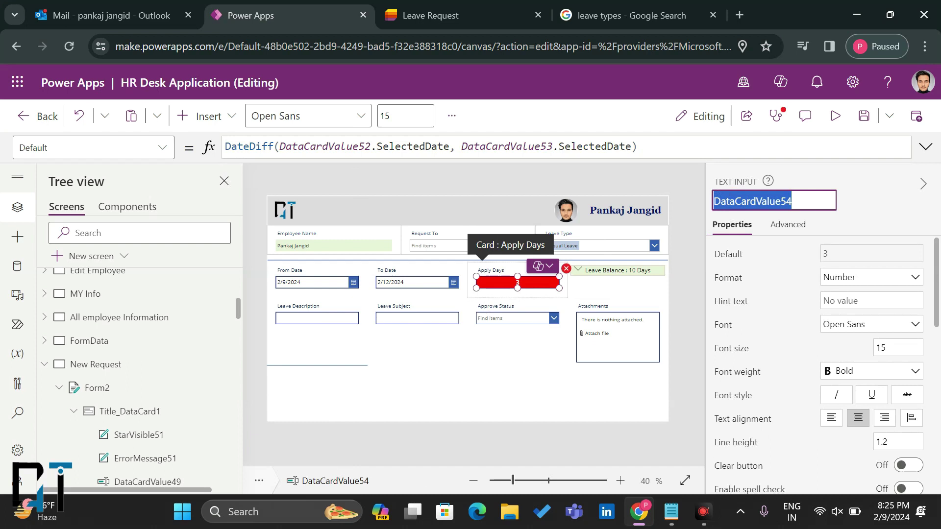
left_click(618, 277)
left_click(616, 273)
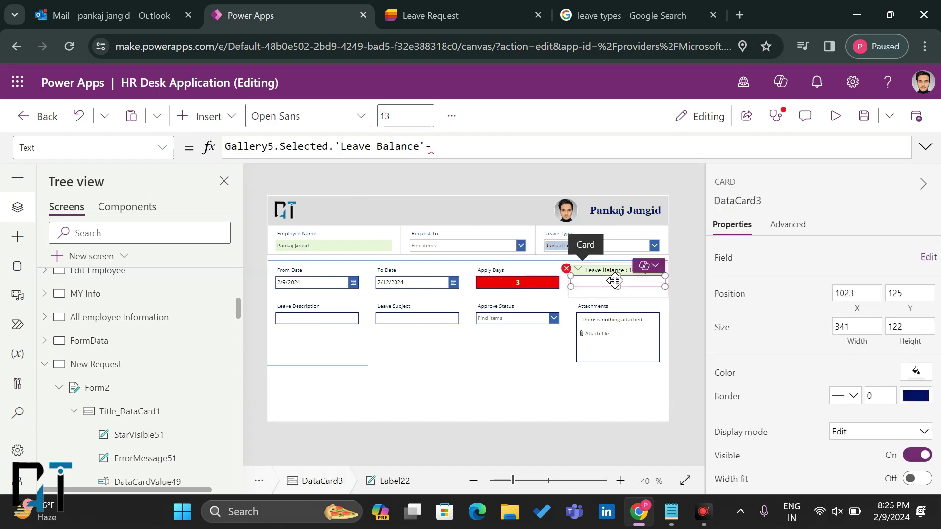
key("ctrl+v")
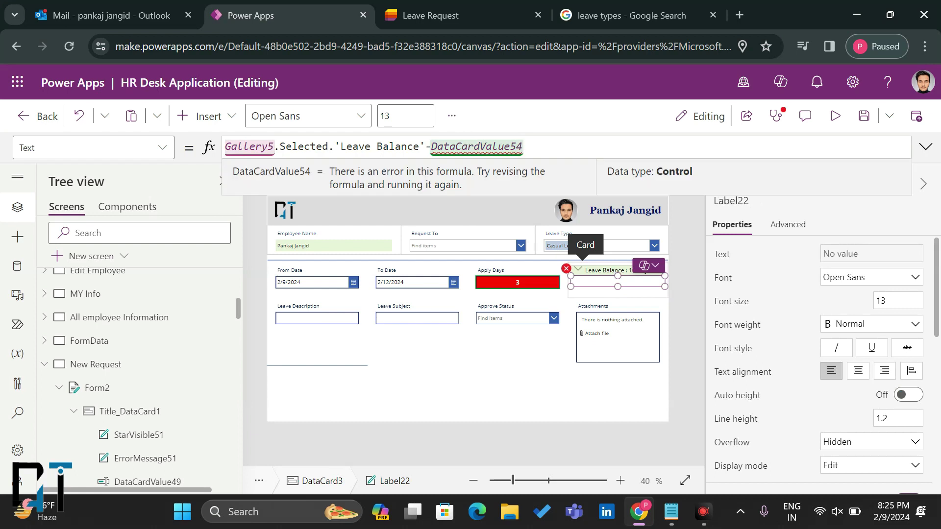
type(".")
key("Tab")
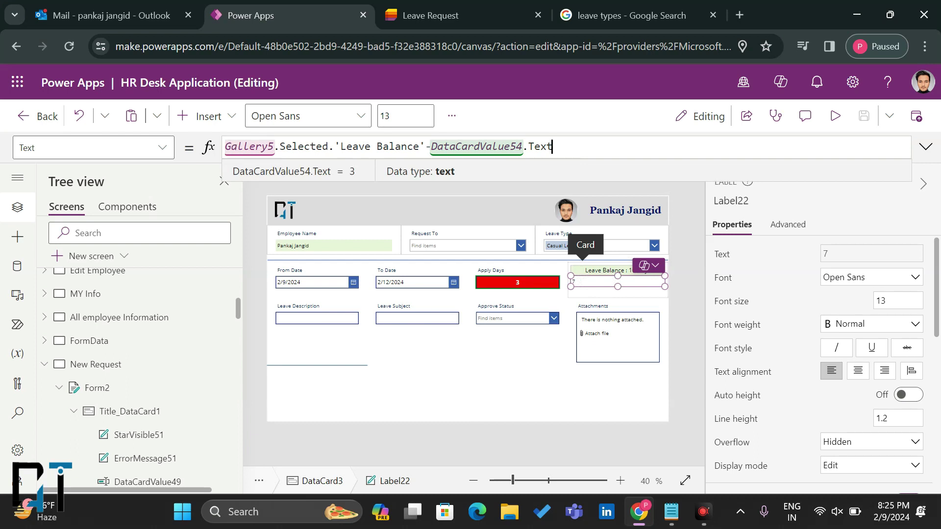
Step: Wrap the formula in Text("" & ... & " Days")
key("Home")
type("Text(")
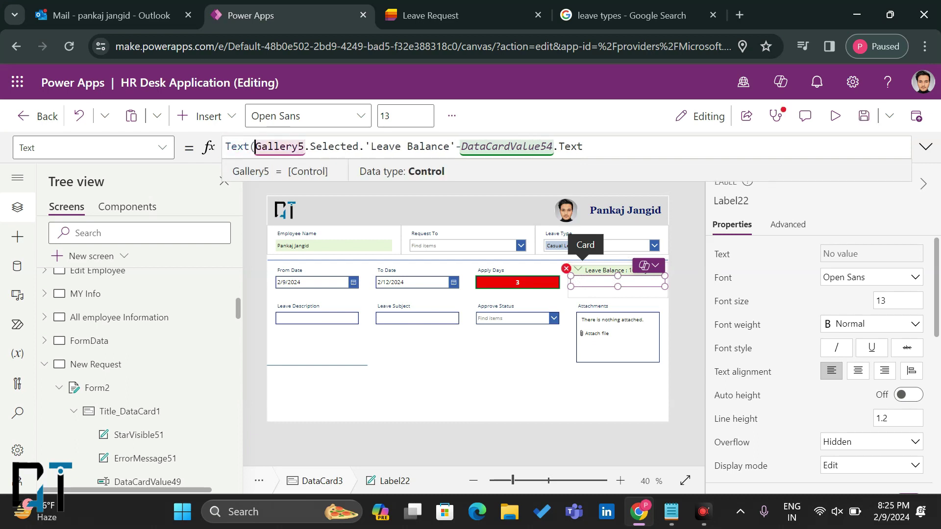
type("\"\"")
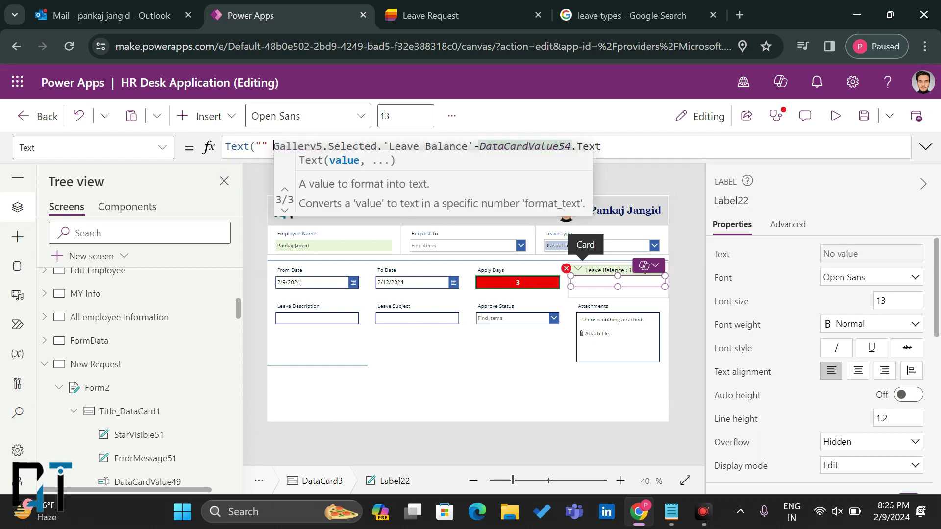
key("End")
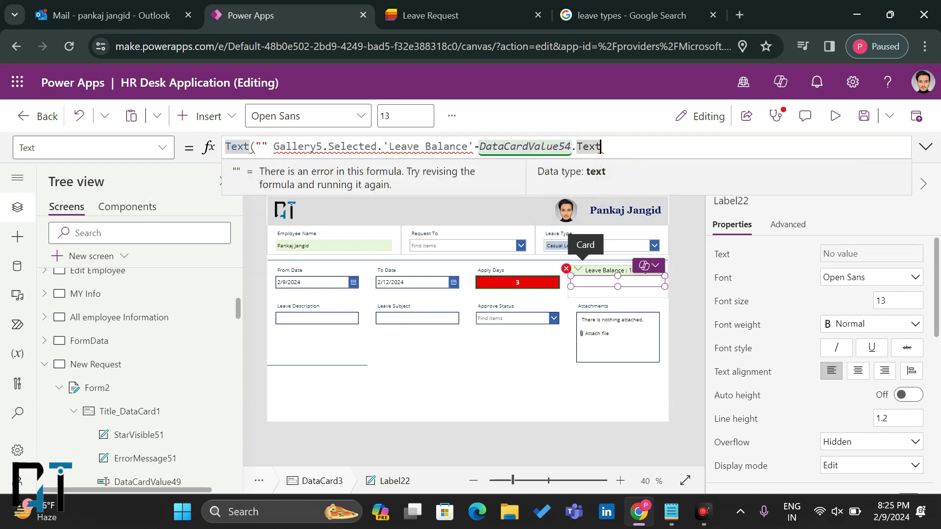
type("_")
key("BackSpace")
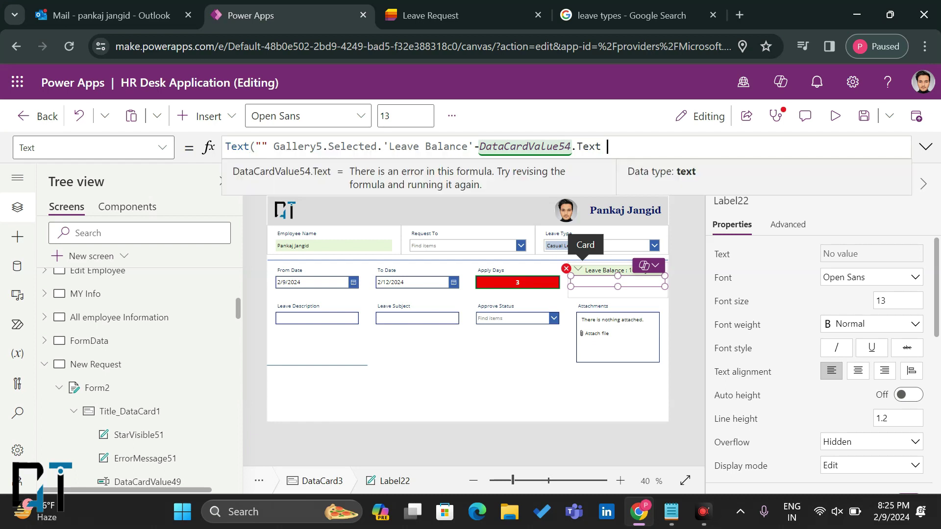
type("& \"\"")
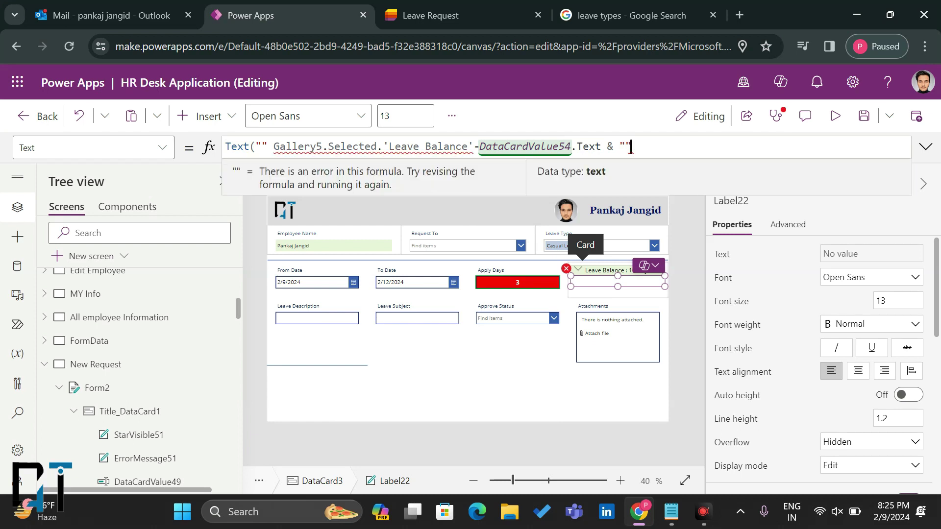
type(")")
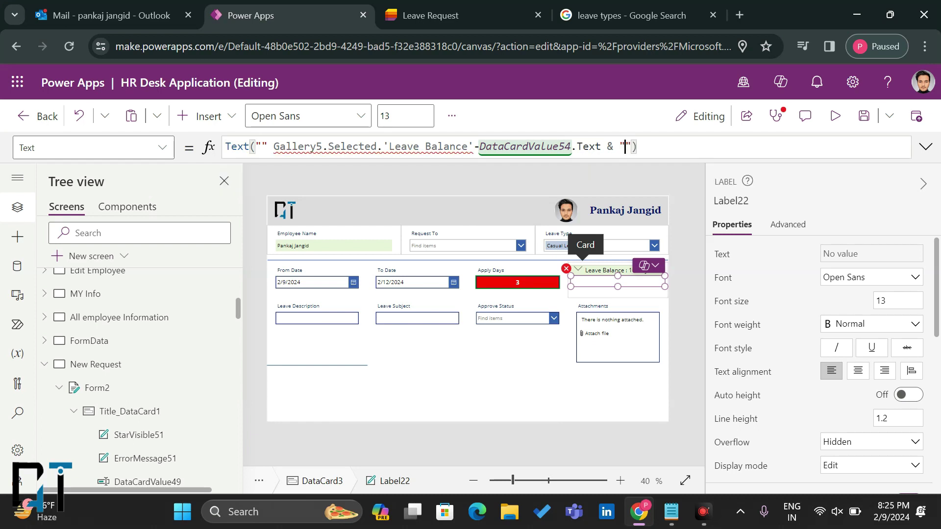
type(" Days")
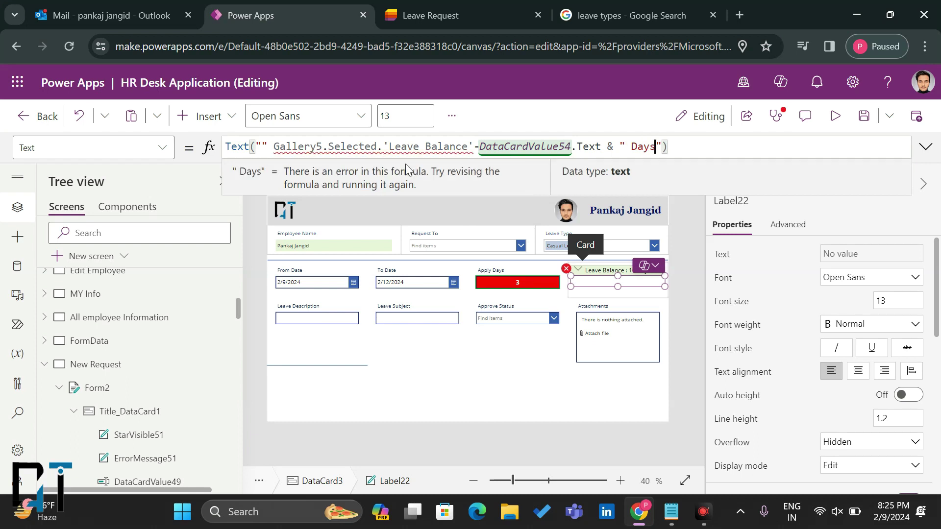
Step: Fill the empty quotes with "Remaining Balance : " so the label reads Remaining Balance : 7 Days
left_click(260, 146)
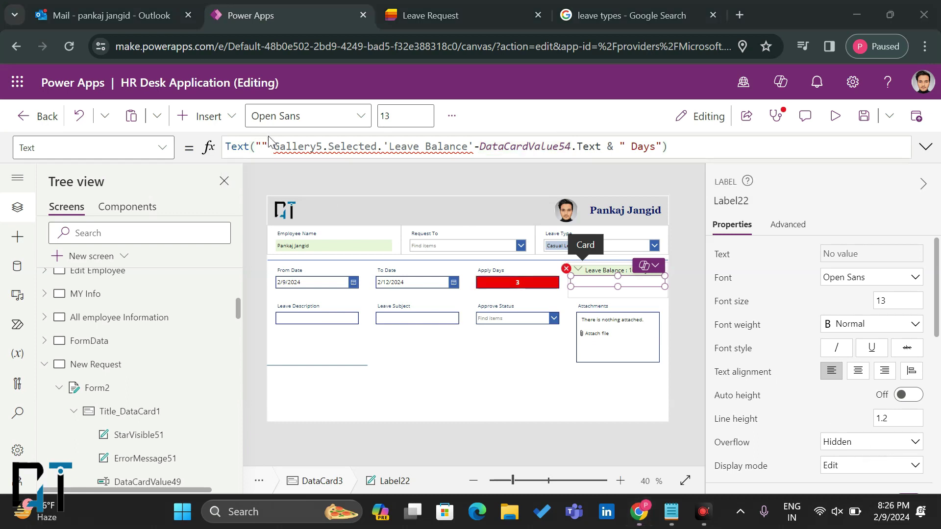
left_click(260, 146)
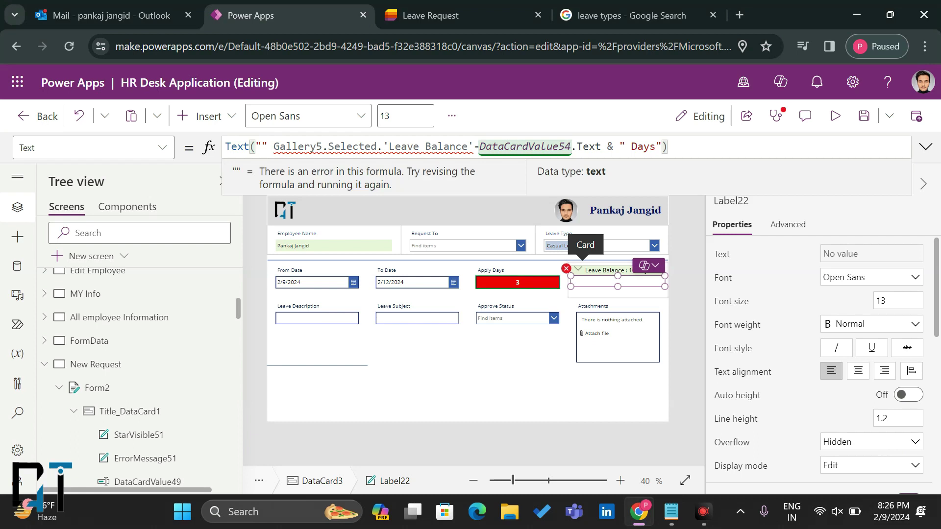
type("remaining ")
type("Balance")
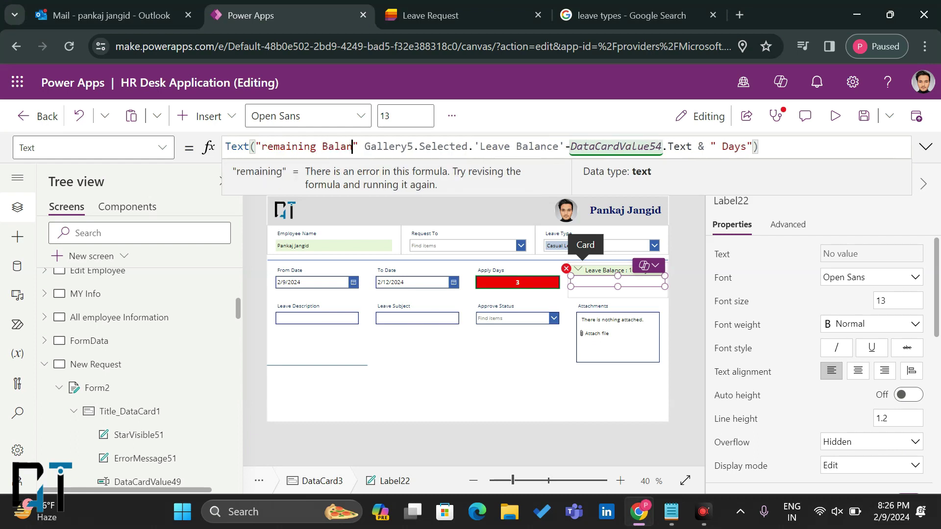
left_click(266, 146)
key("BackSpace")
type("R")
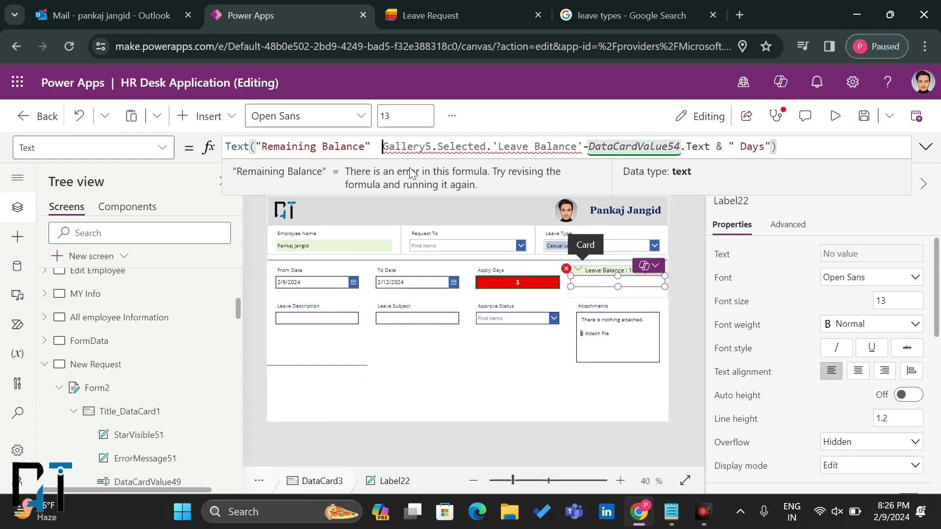
key("BackSpace")
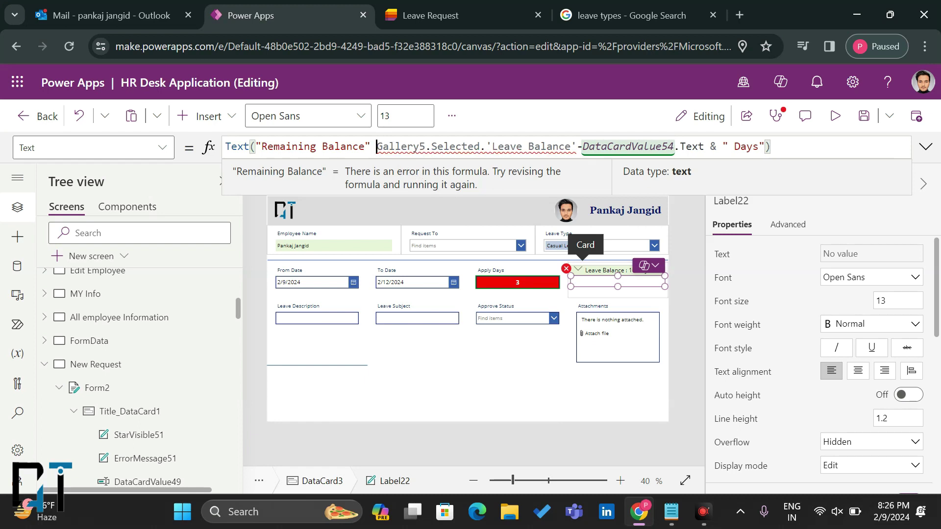
type("&")
left_click(365, 146)
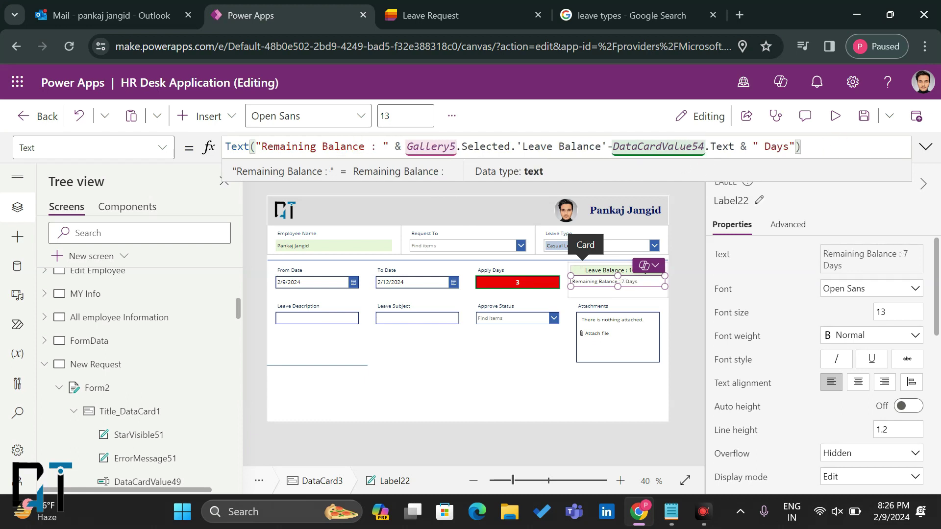
Step: Center the Remaining Balance label's text and run the form in preview
left_click(857, 383)
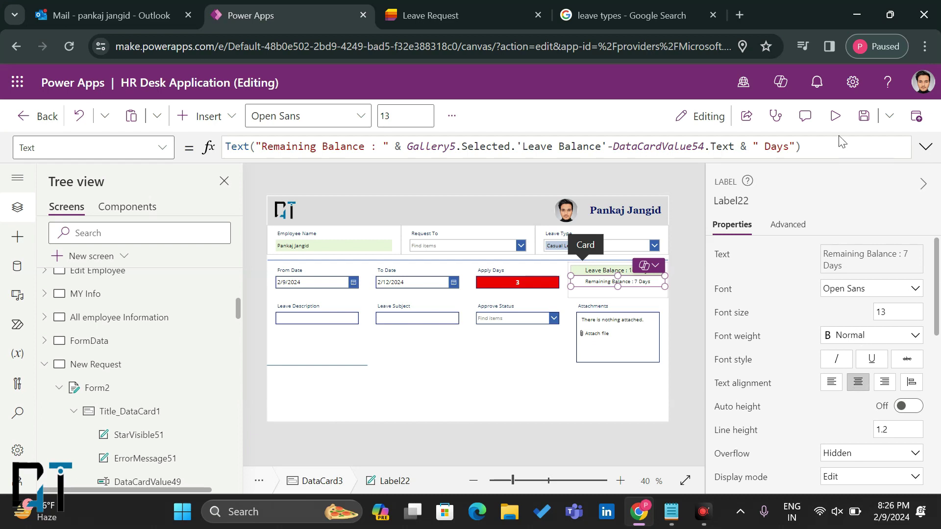
left_click(835, 116)
left_click(423, 260)
Step: Pick 15 February as To Date and try Apply Days 6.5, then 6
left_click(452, 261)
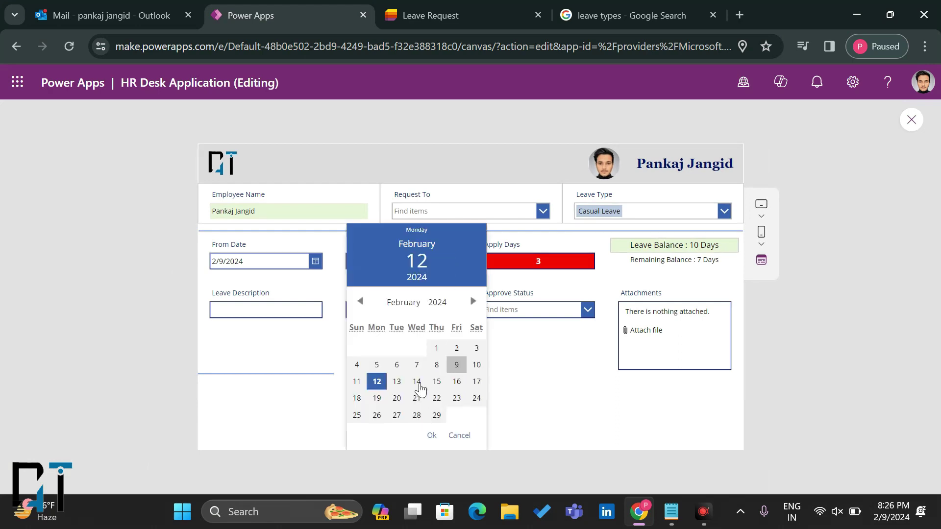
left_click(436, 382)
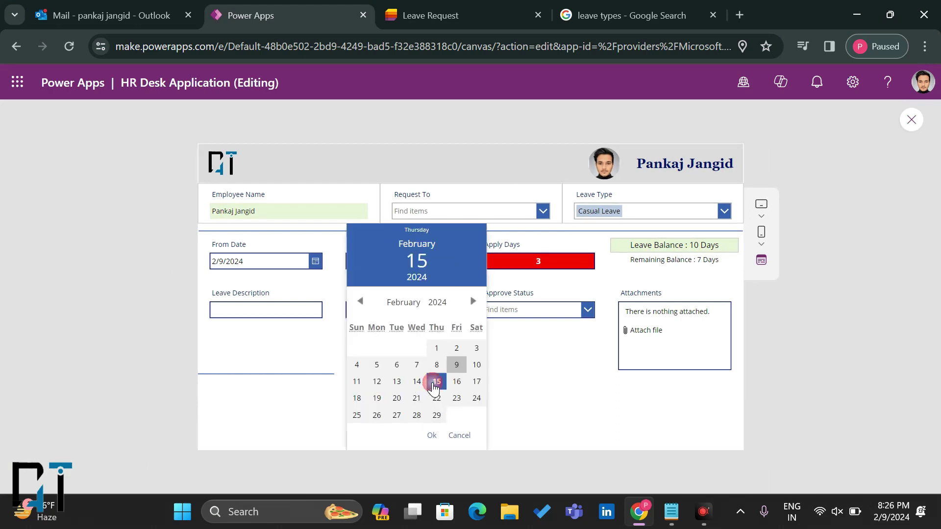
left_click(430, 436)
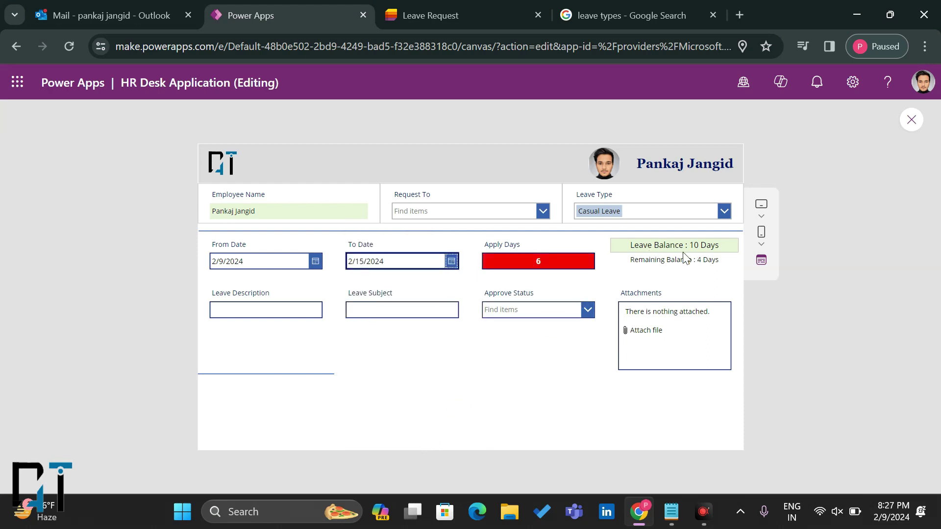
key("Tab")
double_click(550, 261)
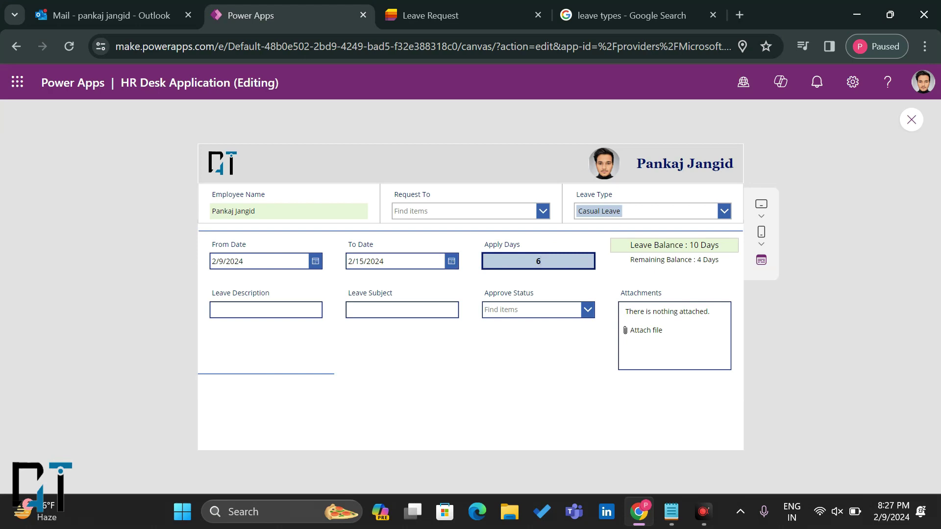
type("6.5")
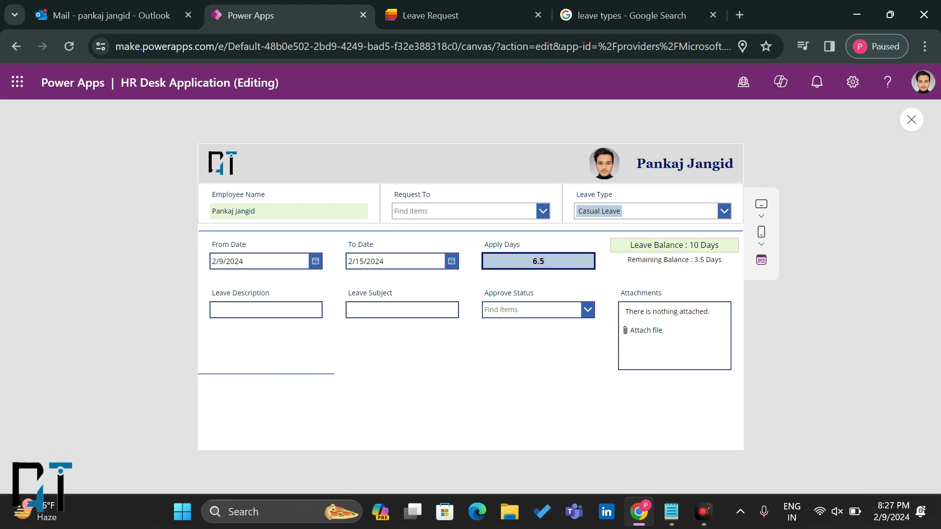
left_click(561, 283)
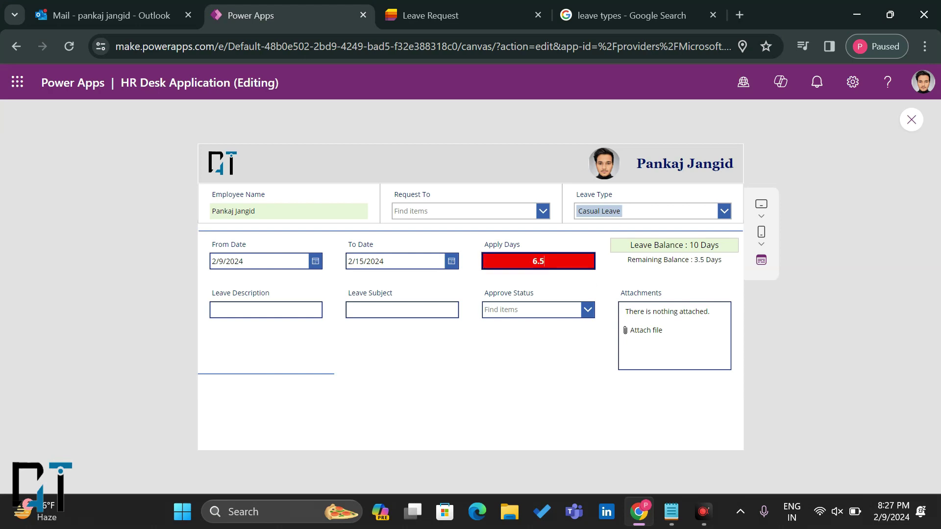
left_click(558, 261)
left_click(556, 292)
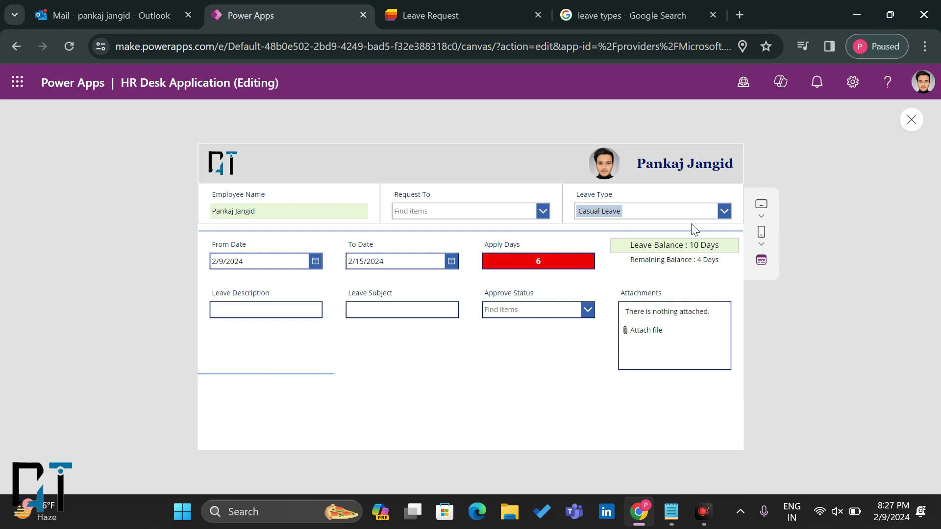
Step: Restart the preview, enter 5 in Apply Days to show Remaining Balance : 5 Days, and close
left_click(913, 119)
left_click(606, 350)
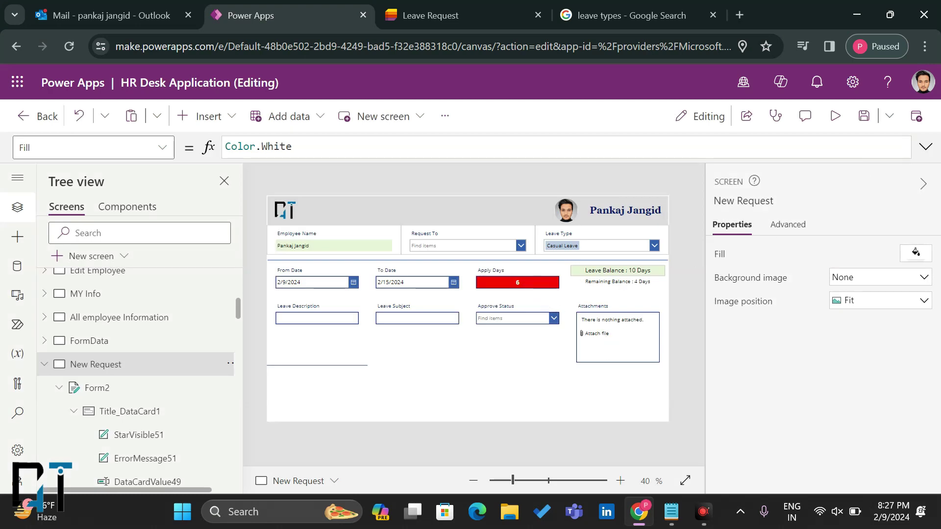
left_click(835, 116)
left_click(548, 263)
key("BackSpace")
type(".5")
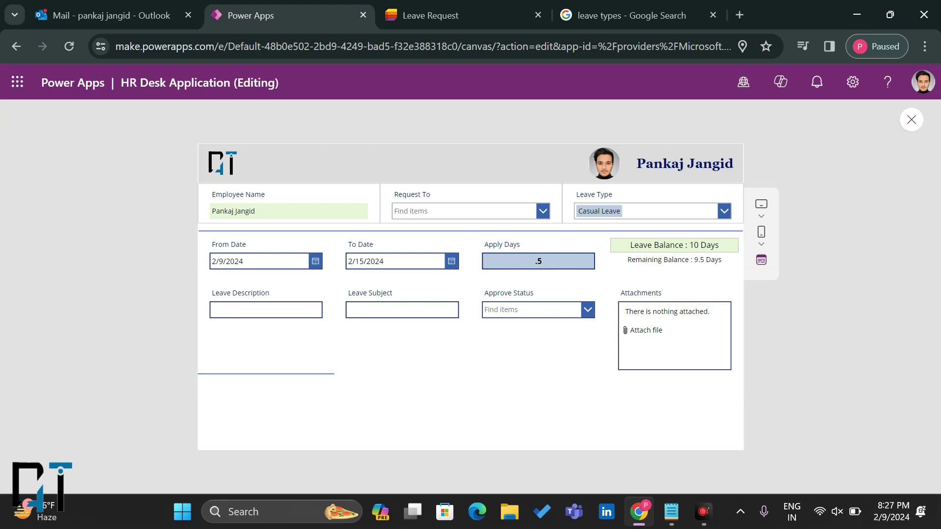
left_click(525, 262)
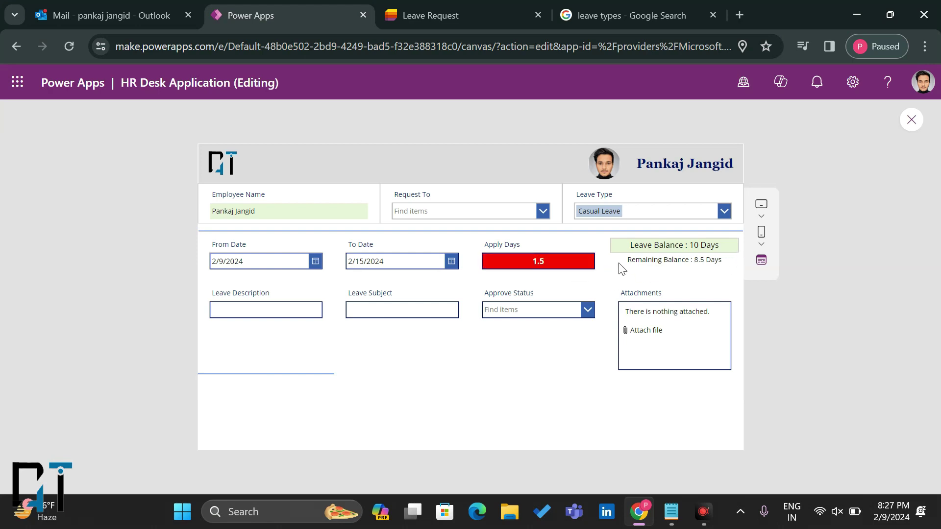
left_click_drag(544, 261, 476, 261)
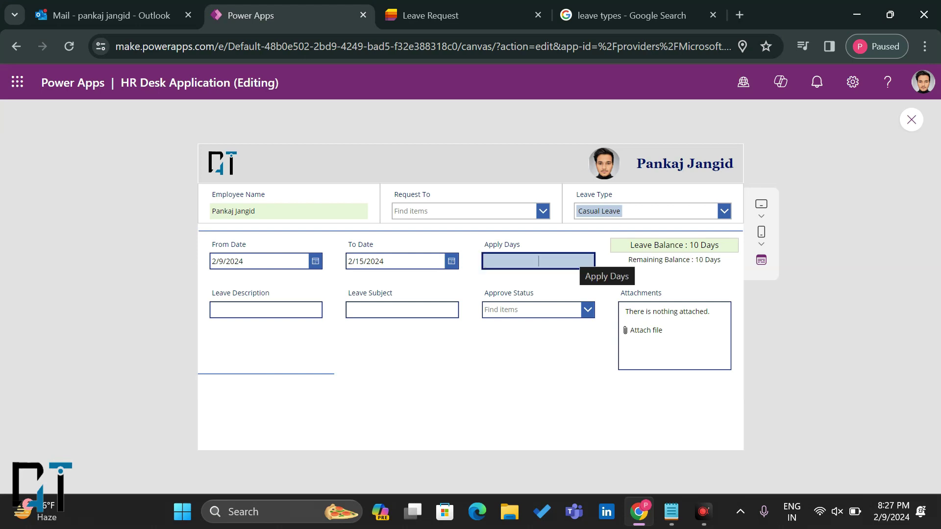
type("5")
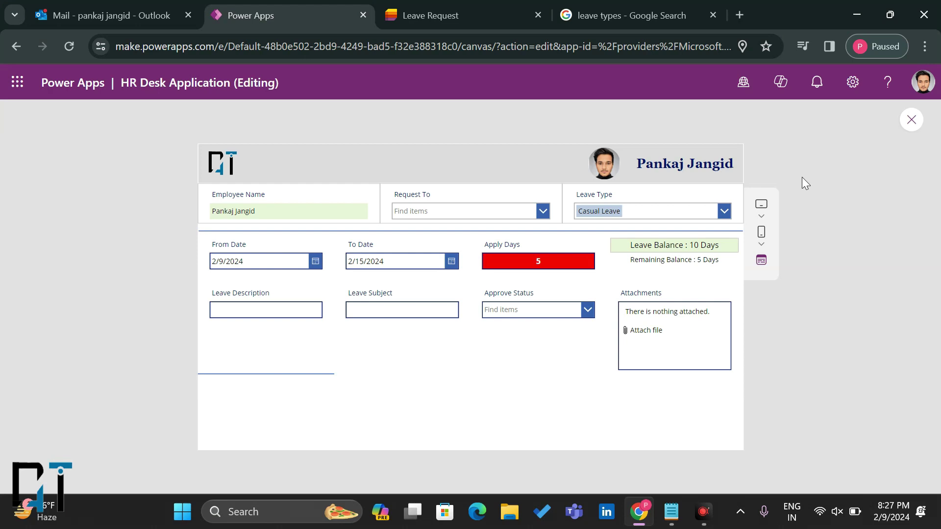
left_click(910, 120)
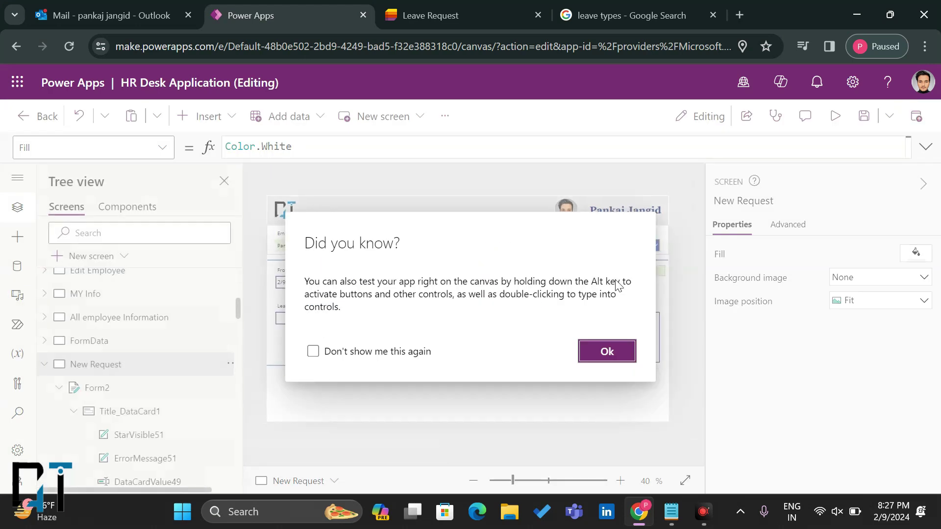
Step: Select the Approve Status combo box and choose Pending as its status
left_click(606, 351)
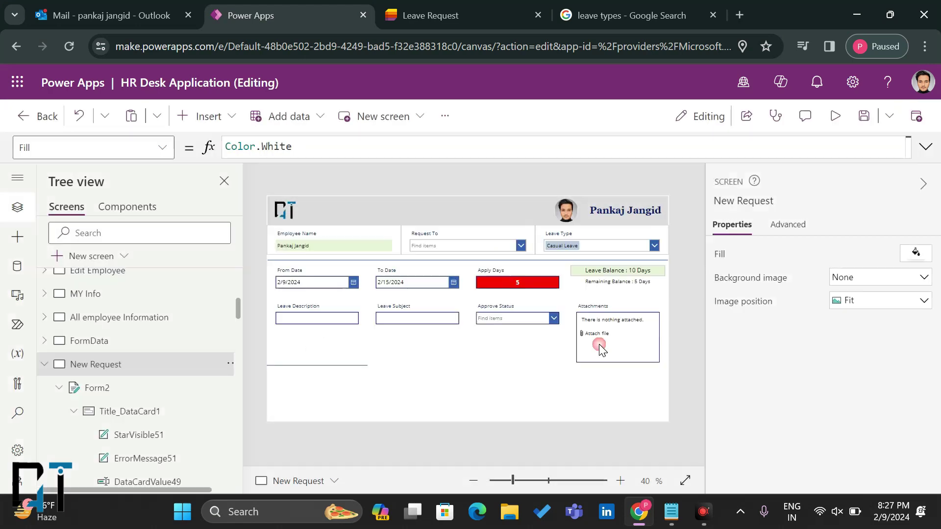
left_click(327, 321)
left_click(400, 319)
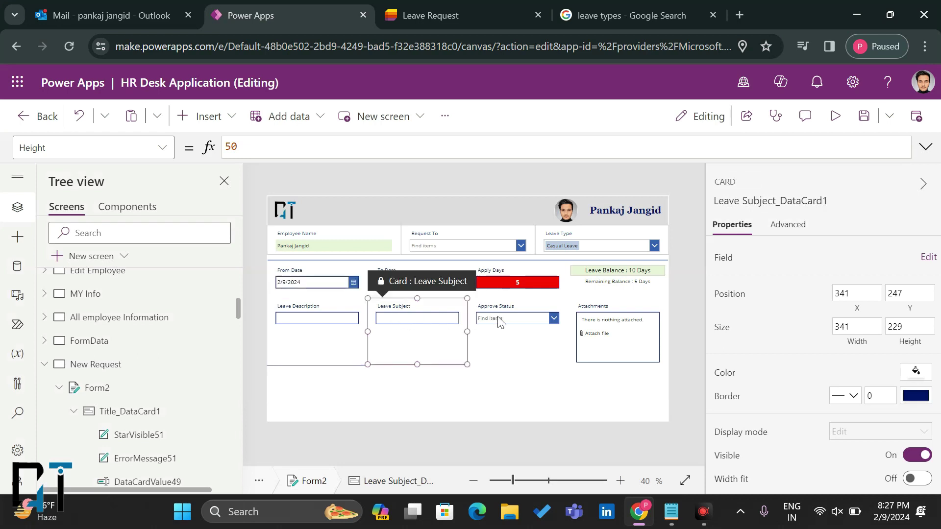
left_click(495, 321)
left_click(406, 319)
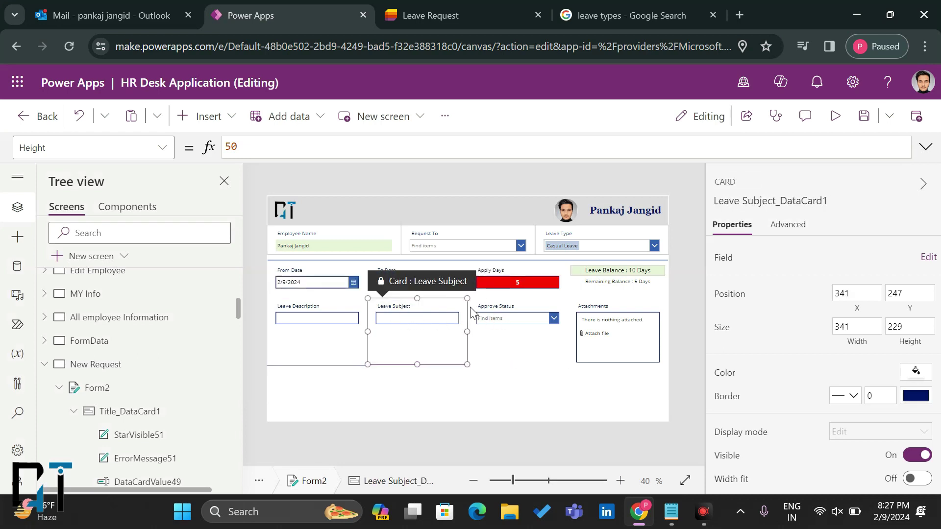
left_click(496, 316)
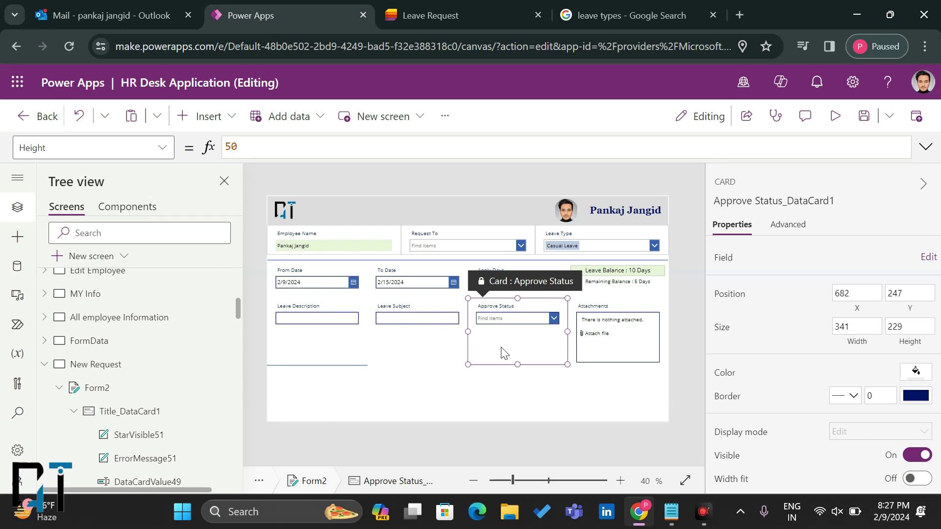
left_click(520, 320)
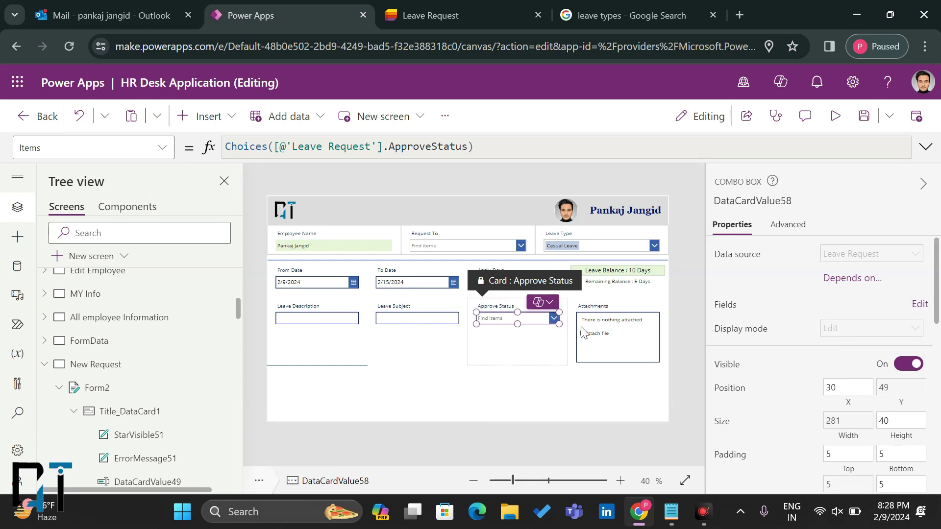
left_click(553, 319)
left_click(513, 359)
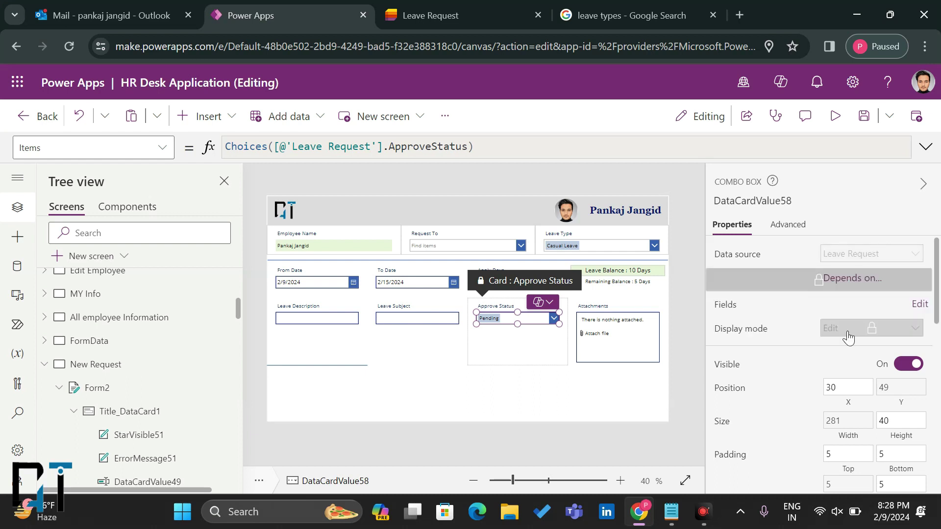
left_click(787, 224)
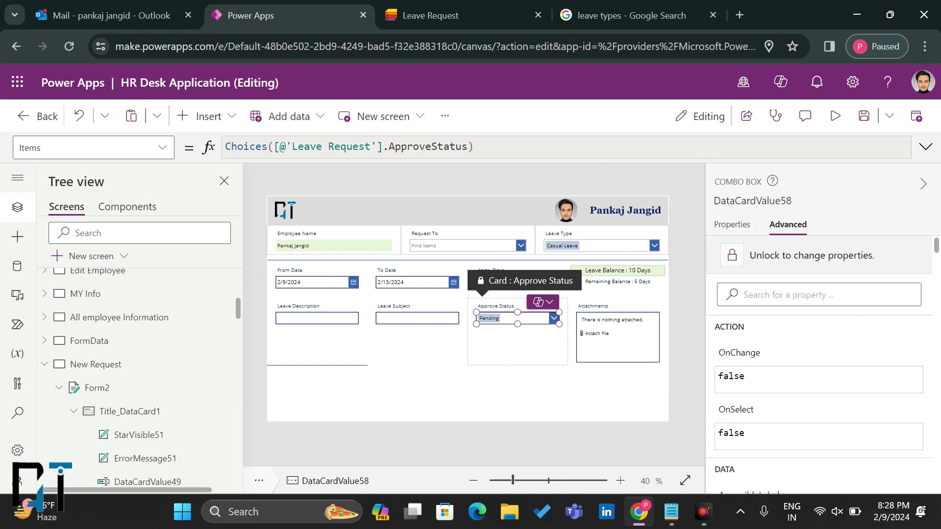
Step: Unlock the Approve Status card and clear its DisplayMode formula
left_click(760, 260)
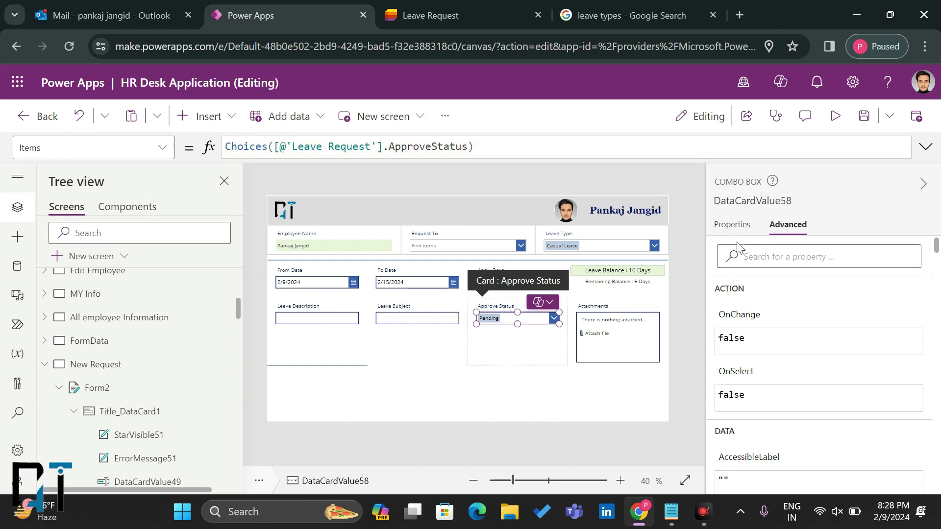
left_click(733, 225)
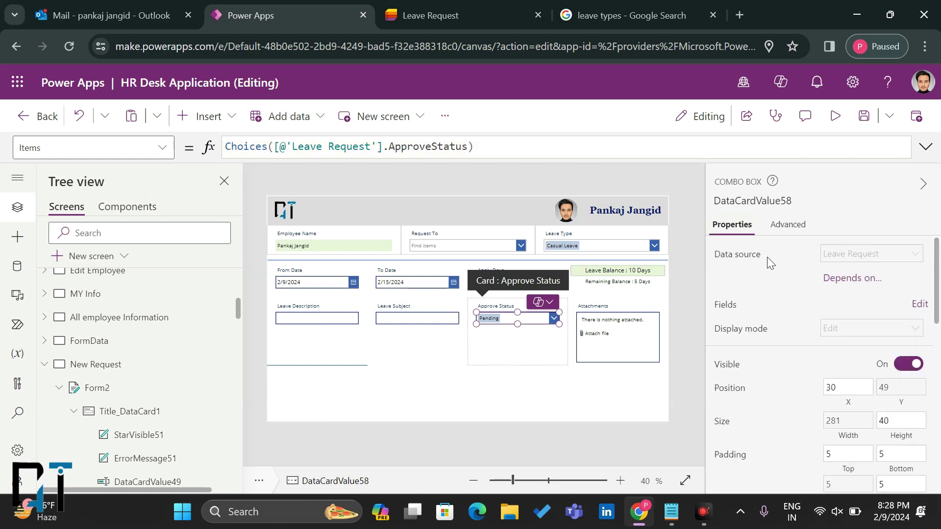
left_click(851, 328)
key("ctrl+a")
key("BackSpace")
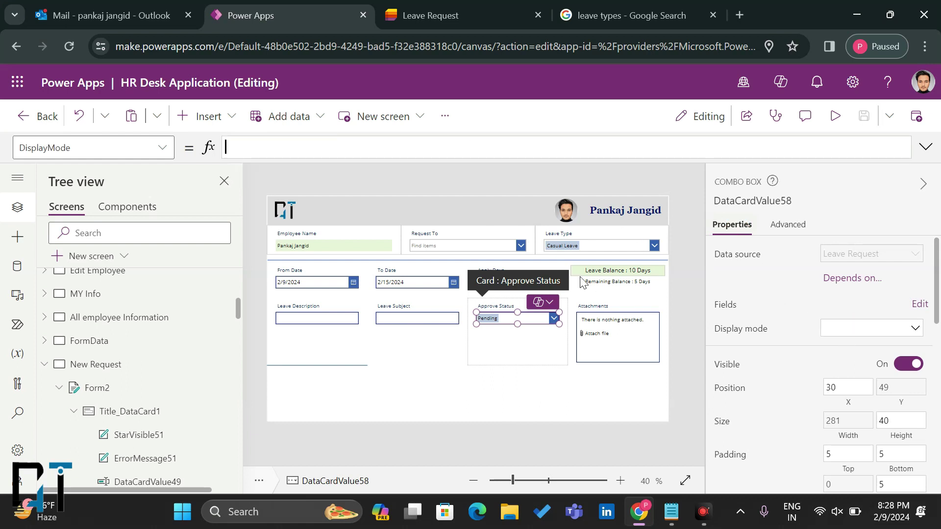
Step: Set the Approve Status DefaultSelectedItems property to ["Pending"]
left_click(155, 145)
scroll(85, 343, "down", 2)
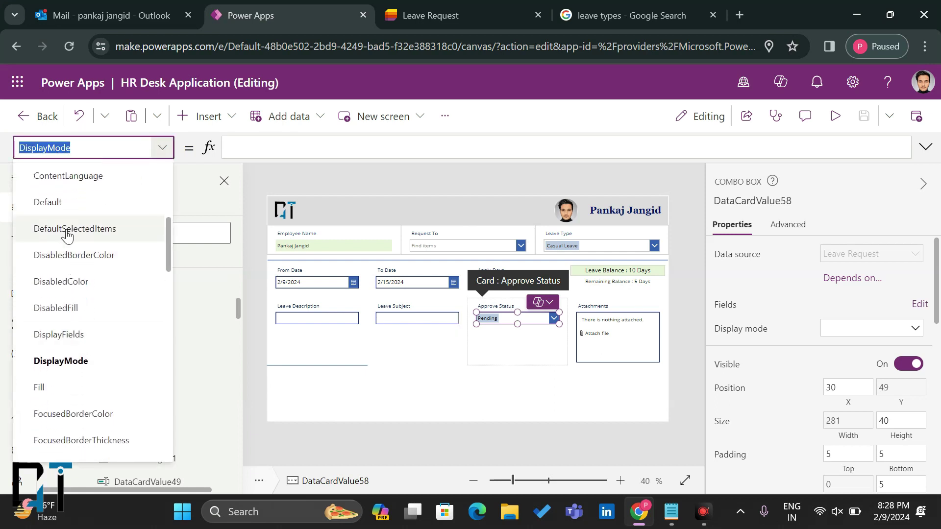
left_click(62, 228)
left_click_drag(319, 146, 225, 147)
key("BackSpace")
type("P")
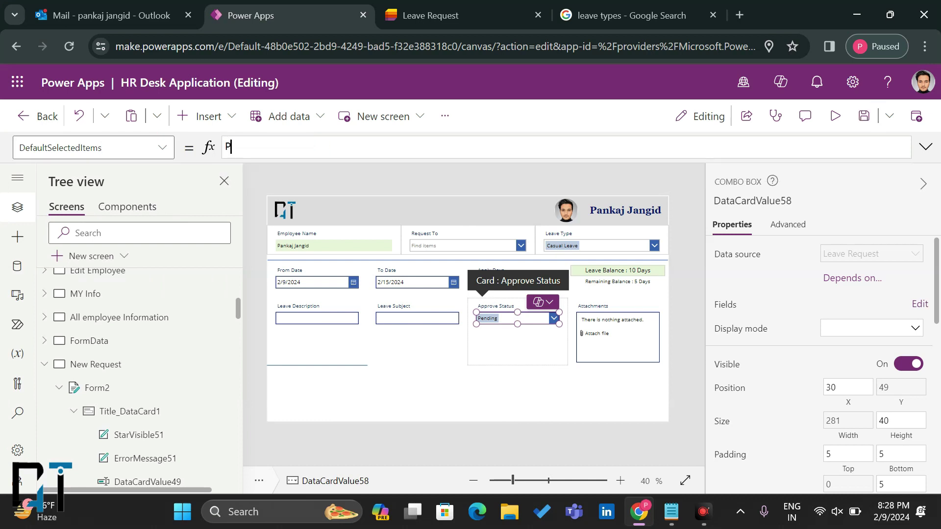
key("BackSpace")
type("[")
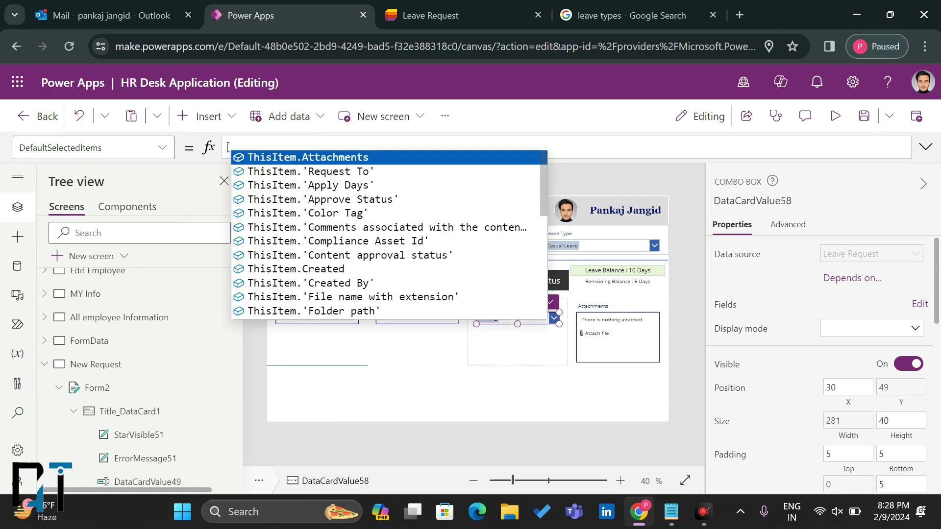
type("\"\"")
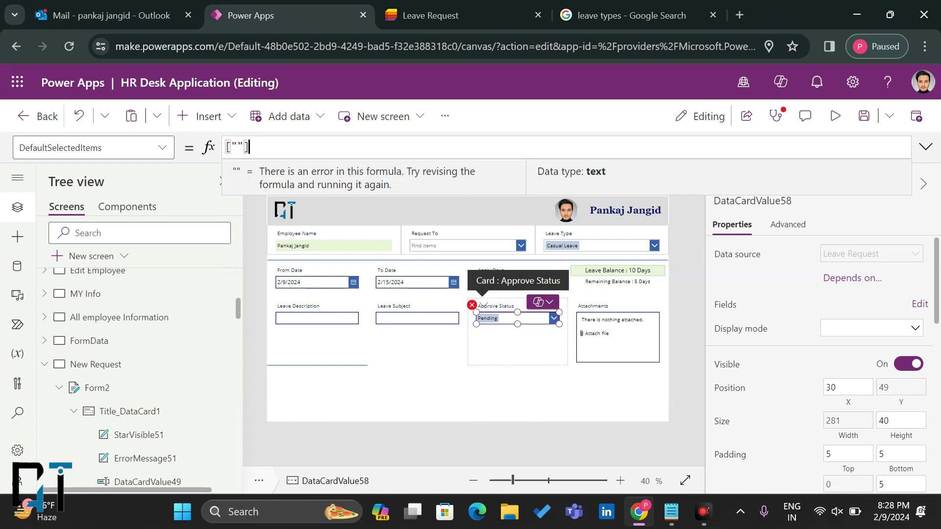
type("]")
key("Left")
key("Left")
type("Pen")
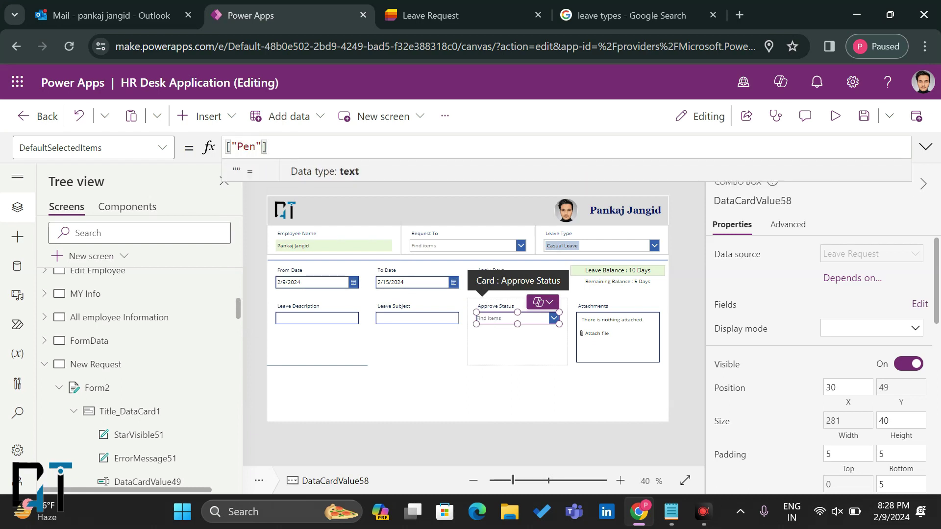
type("ding")
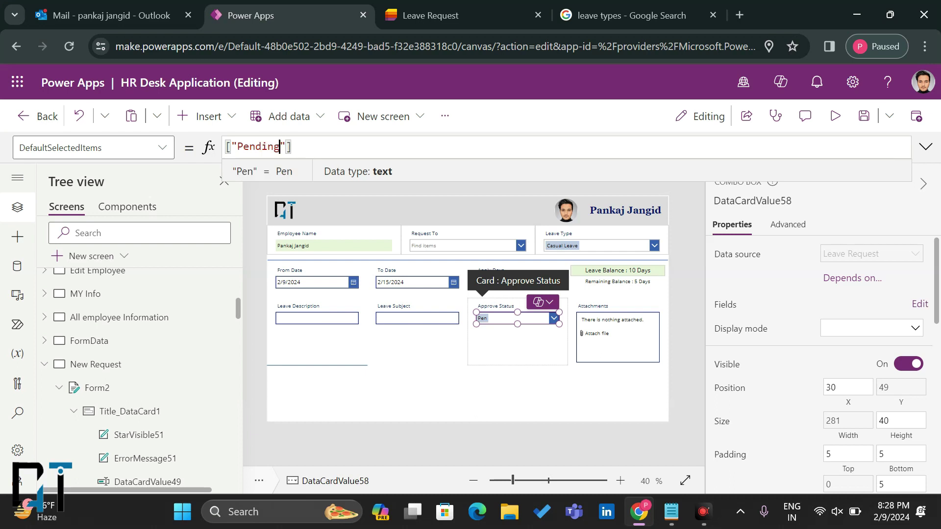
scroll(821, 309, "down", 1)
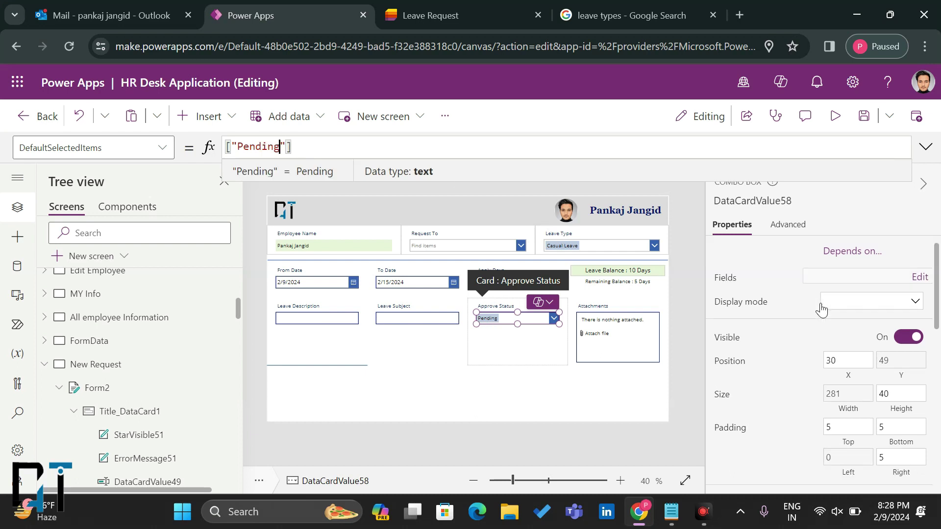
scroll(823, 310, "up", 1)
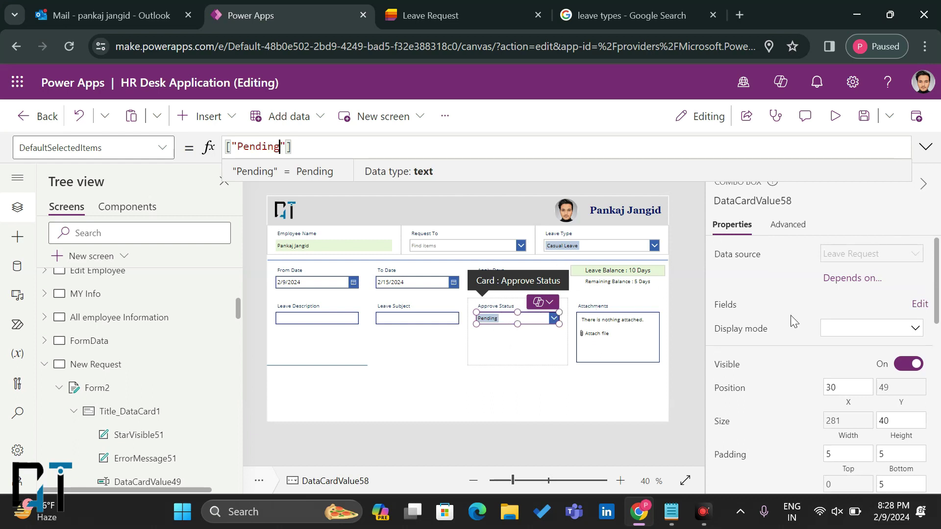
Step: Set the Approve Status combo box's display mode to Disabled after briefly trying View
left_click(857, 327)
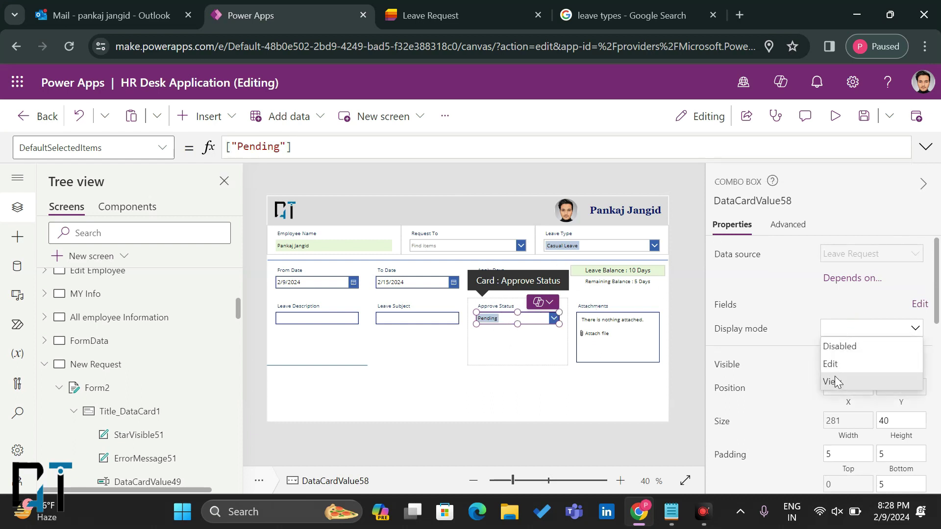
left_click(847, 349)
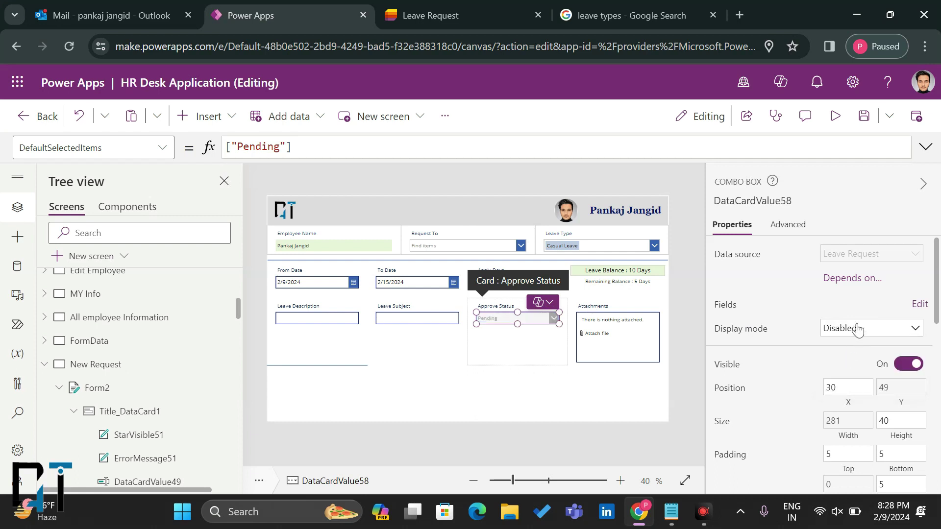
left_click(856, 328)
left_click(843, 384)
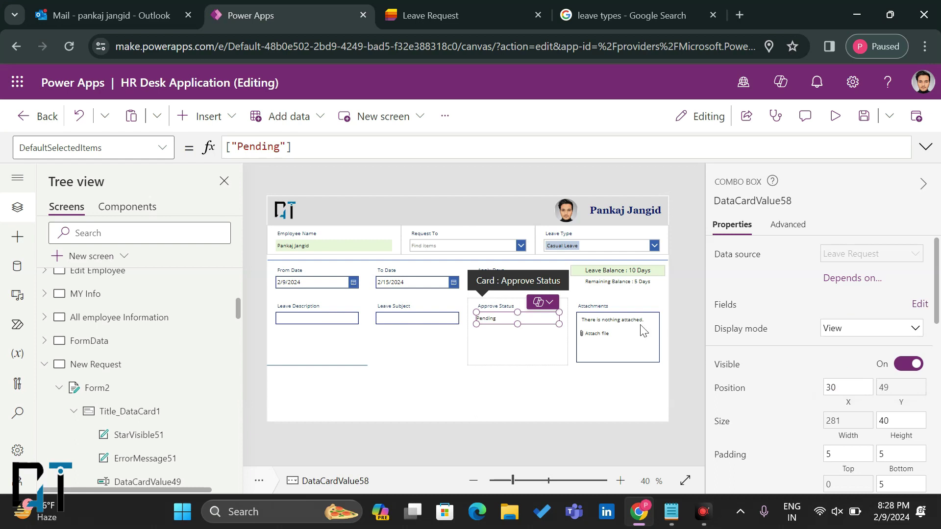
left_click(827, 329)
left_click(852, 342)
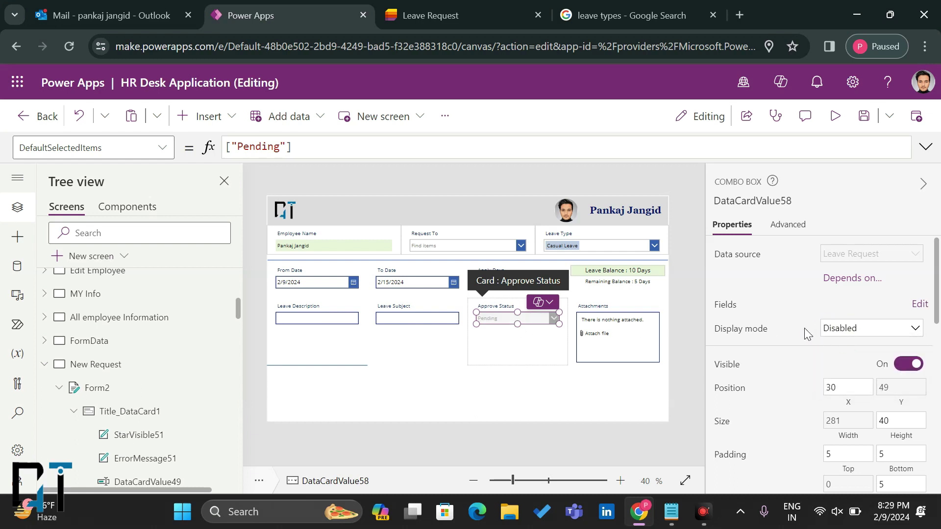
left_click(508, 343)
left_click(439, 347)
left_click(523, 338)
left_click(407, 343)
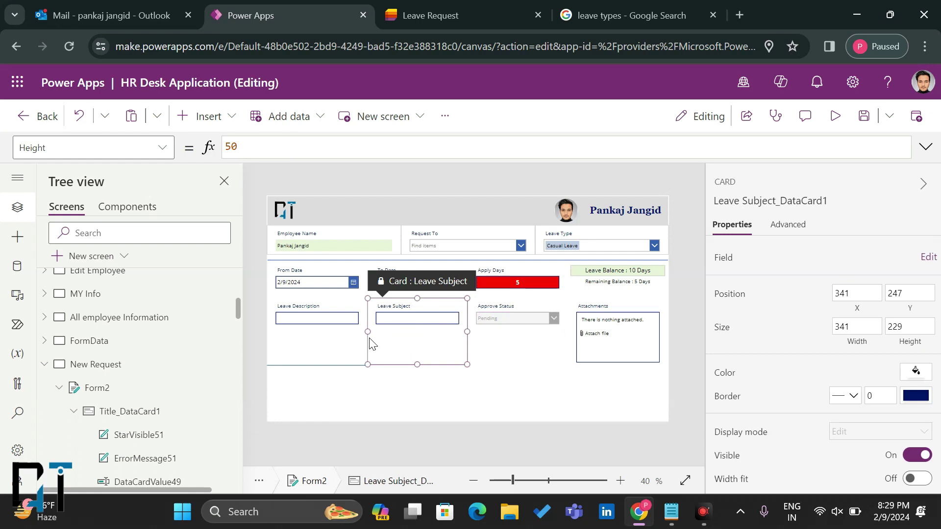
left_click(313, 327)
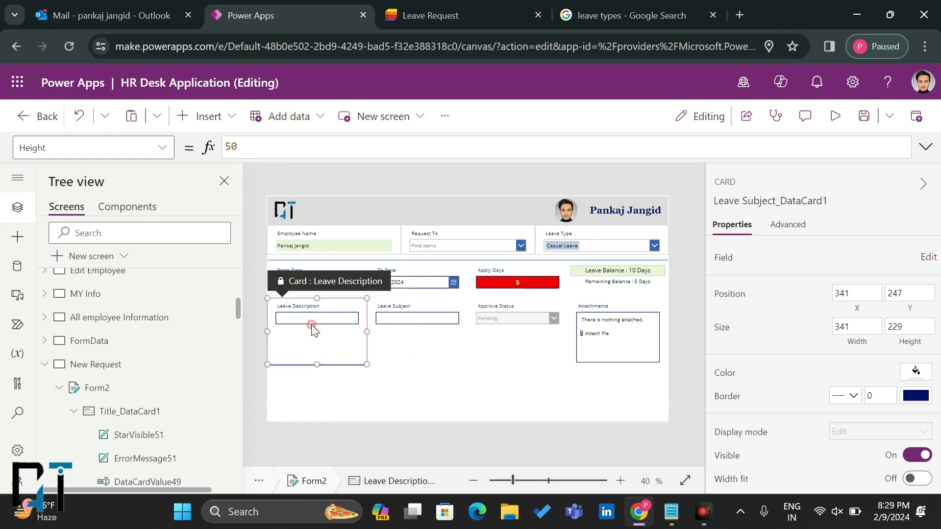
Step: Move the DataCard1 divider card above the second row, stretch it full width and make it thin
left_click(534, 337)
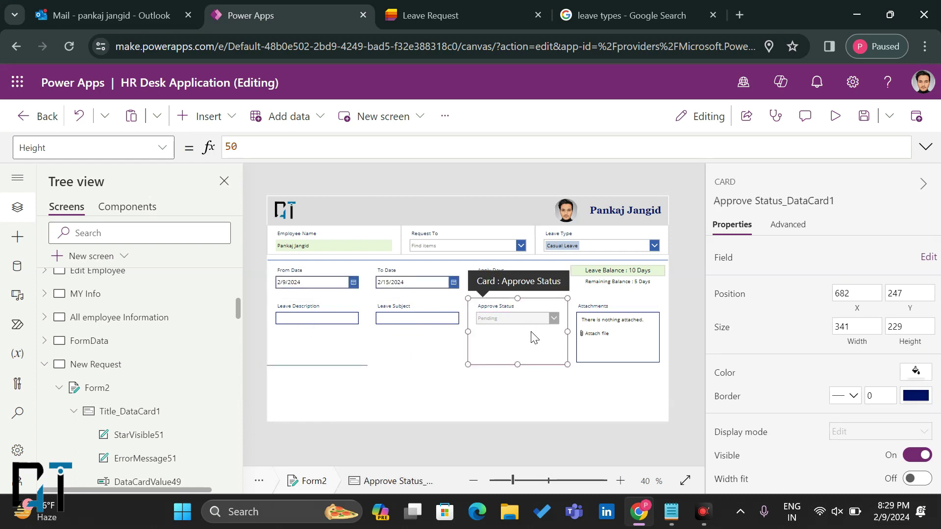
left_click(343, 365)
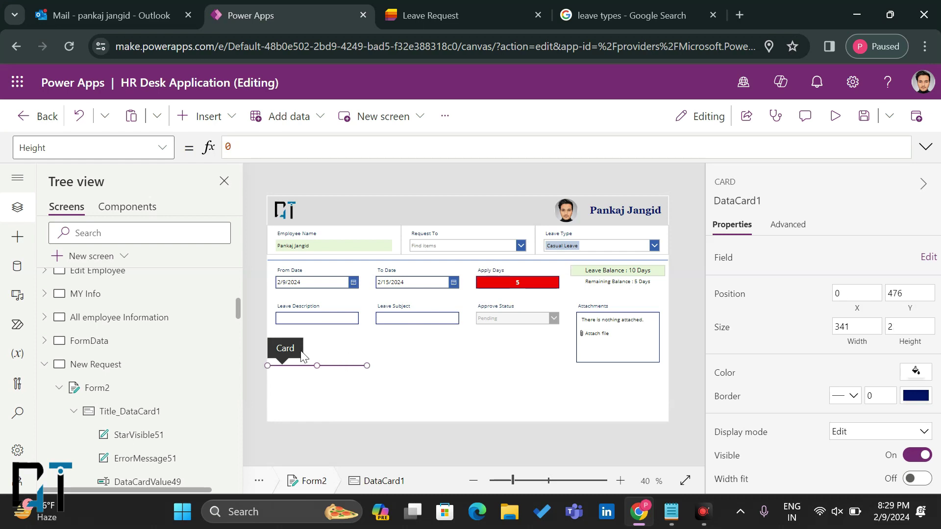
left_click_drag(285, 348, 282, 323)
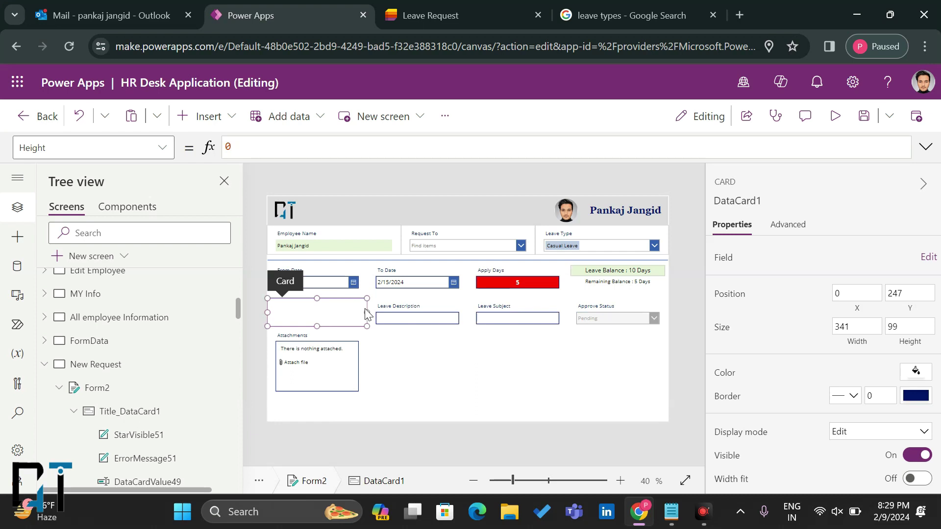
left_click_drag(367, 312, 656, 321)
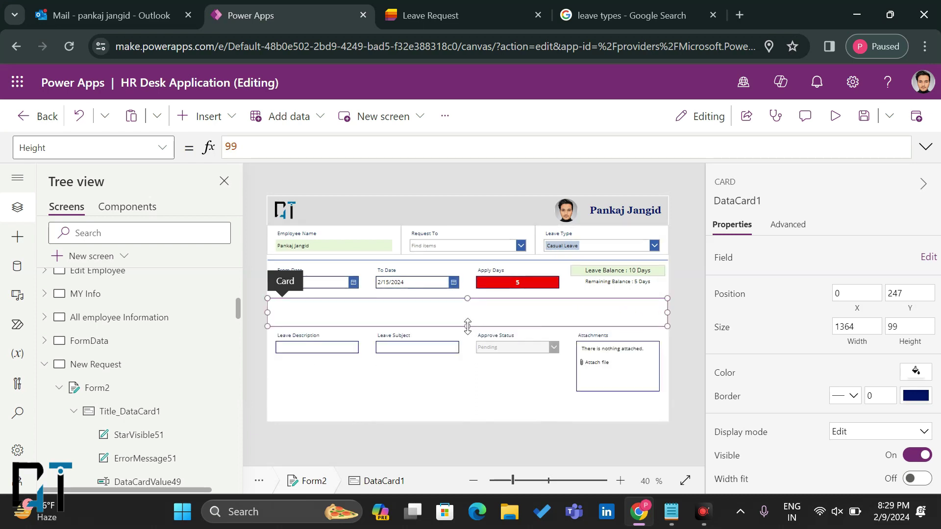
left_click_drag(468, 326, 469, 300)
Step: Move the Leave Subject card ahead of Leave Description
left_click(472, 365)
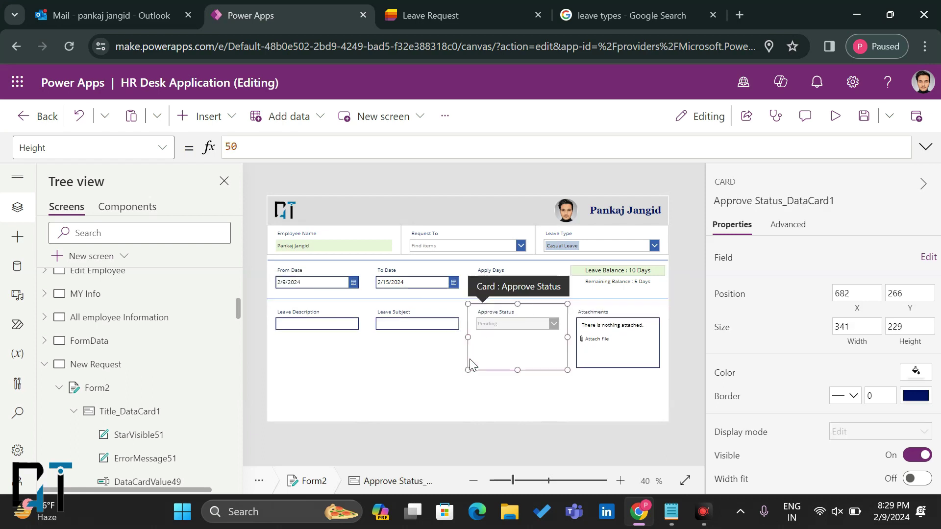
left_click(293, 341)
left_click_drag(415, 321, 317, 321)
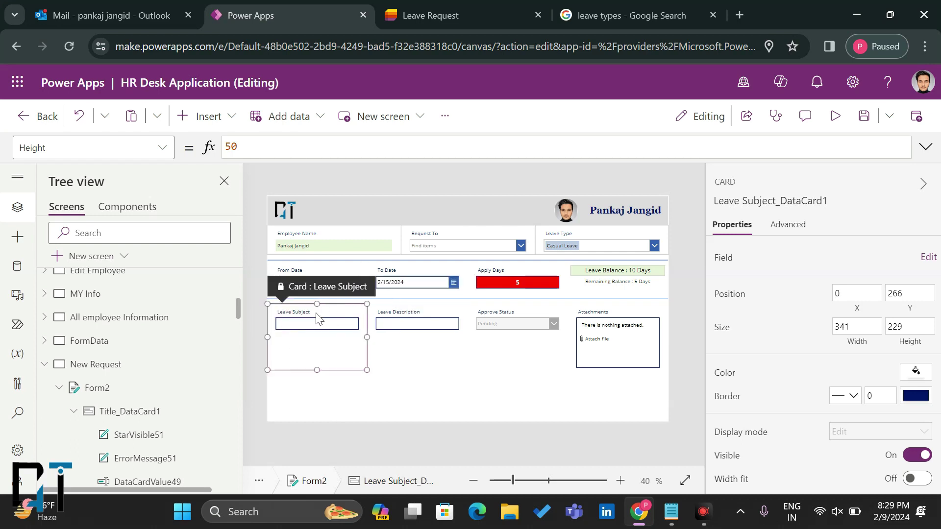
Step: Enlarge the Leave Description input, center its text and set hint text 'Leave Discription'
left_click(410, 332)
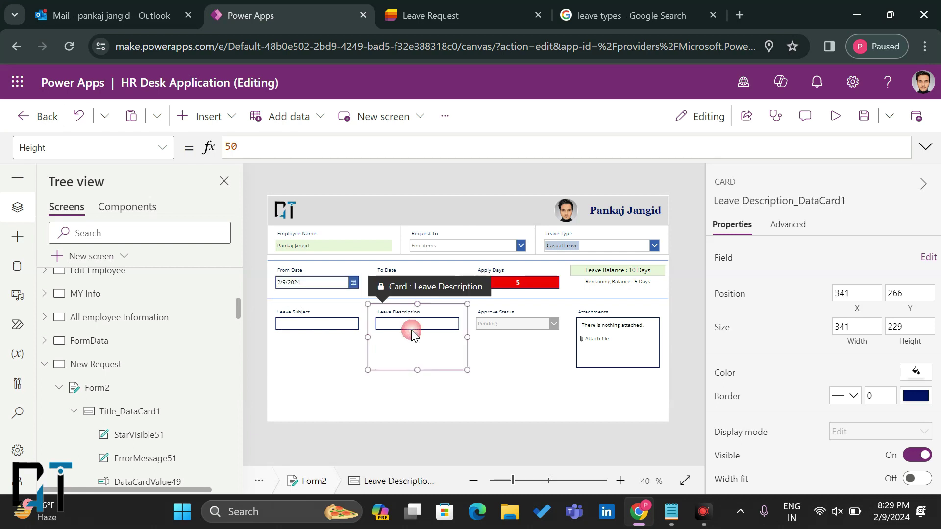
left_click(415, 330)
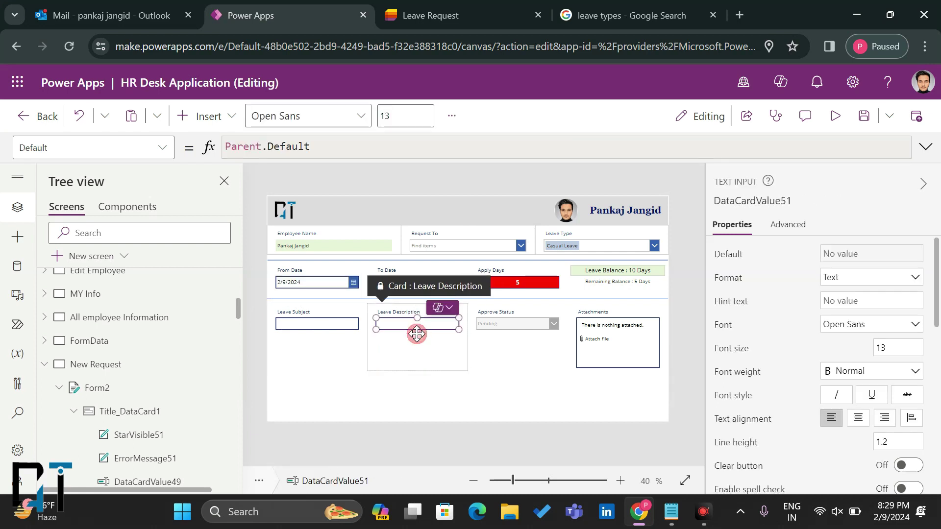
left_click_drag(416, 331, 417, 363)
mouse_move(460, 340)
left_mouse_down()
mouse_move(478, 342)
mouse_move(463, 340)
left_mouse_up()
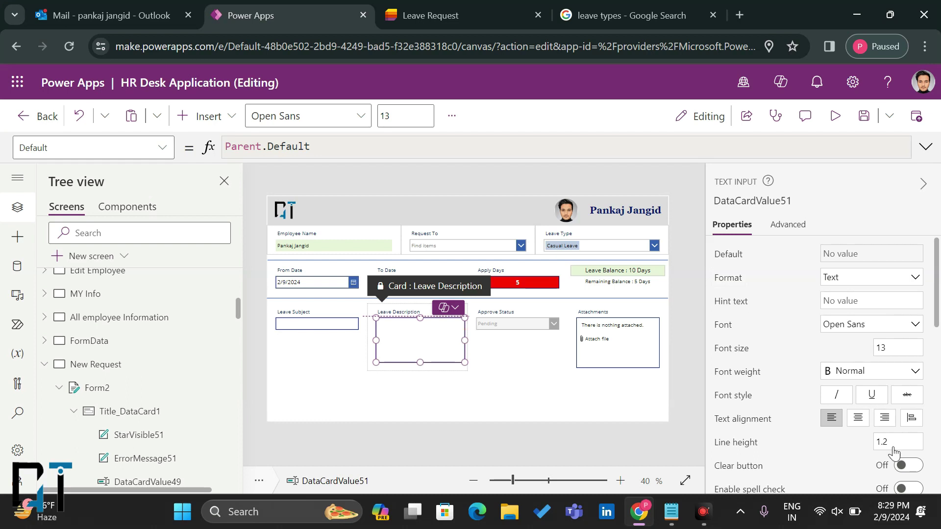
key("ctrl+e")
left_click(844, 301)
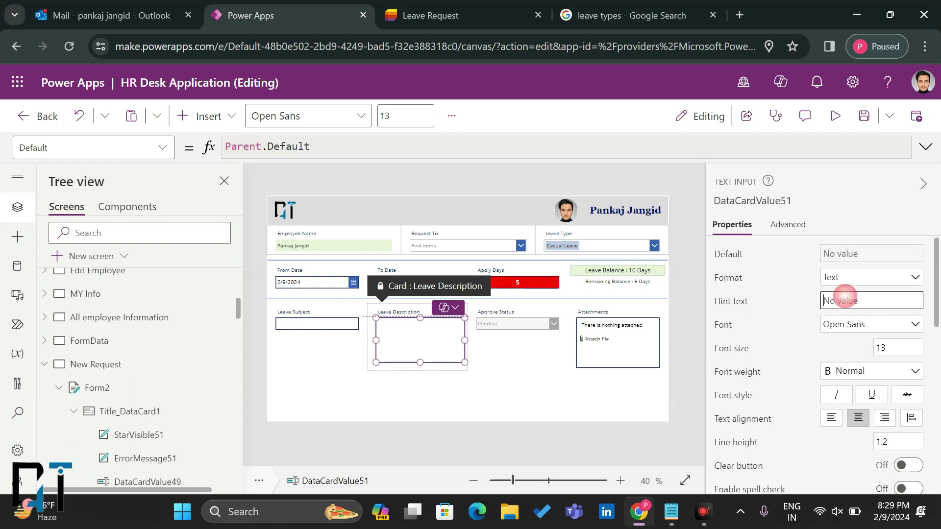
type("Leave Discrip")
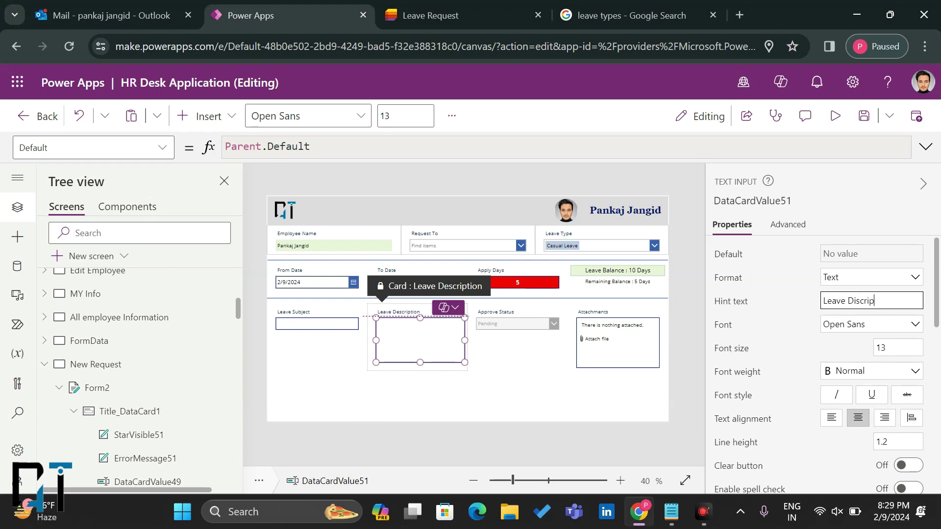
left_click(794, 297)
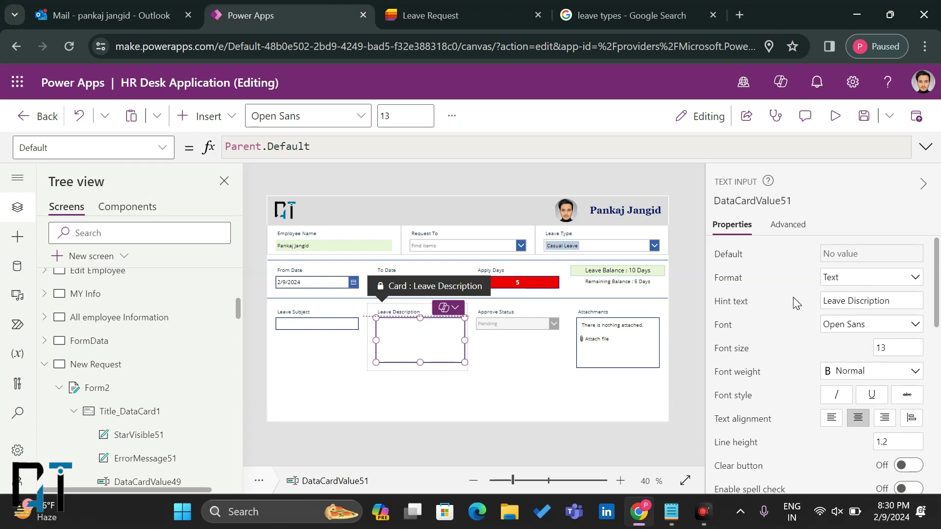
Step: Set the Leave Subject input's hint text to 'Subject Line'
left_click(335, 327)
left_click(335, 328)
left_click(836, 300)
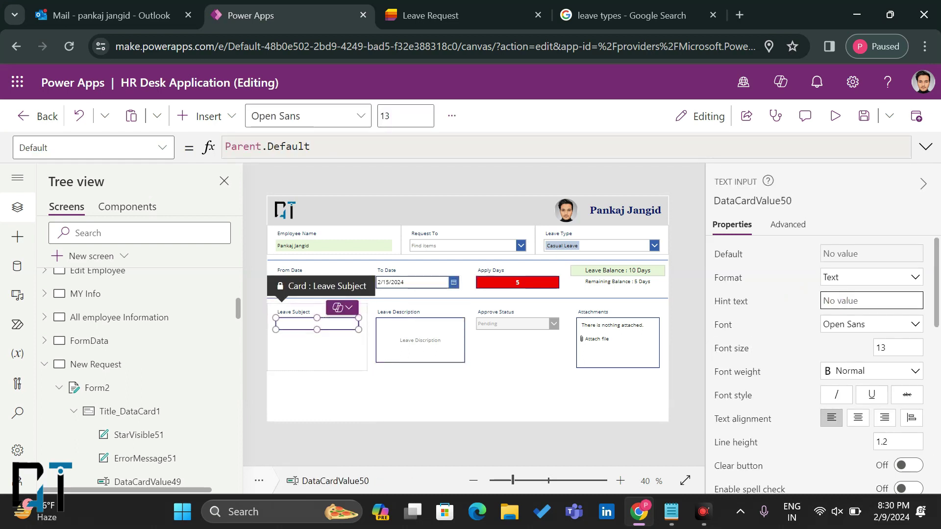
type("Subject Line")
left_click(805, 304)
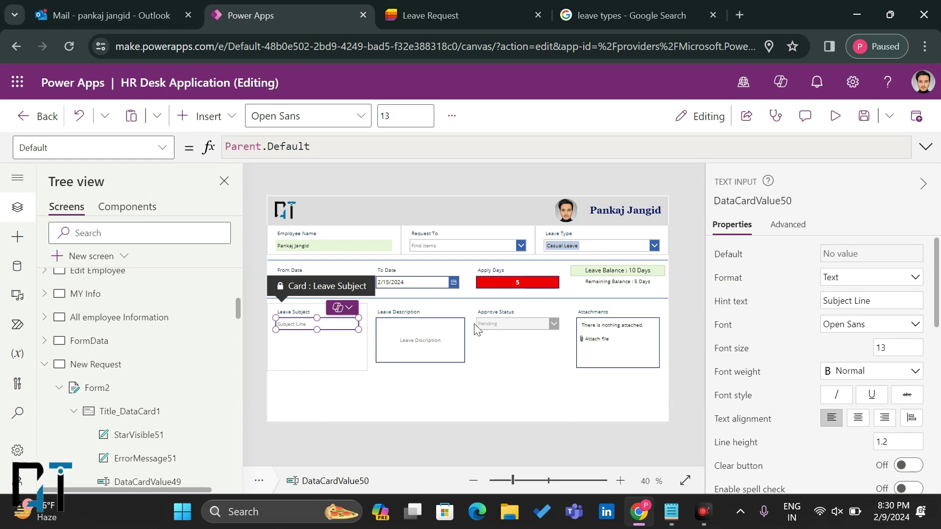
left_click(516, 323)
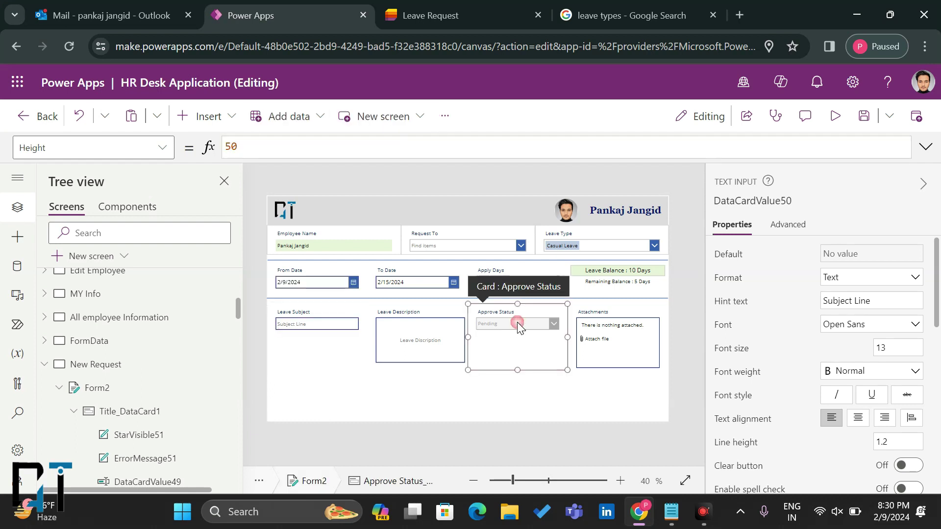
left_click(618, 350)
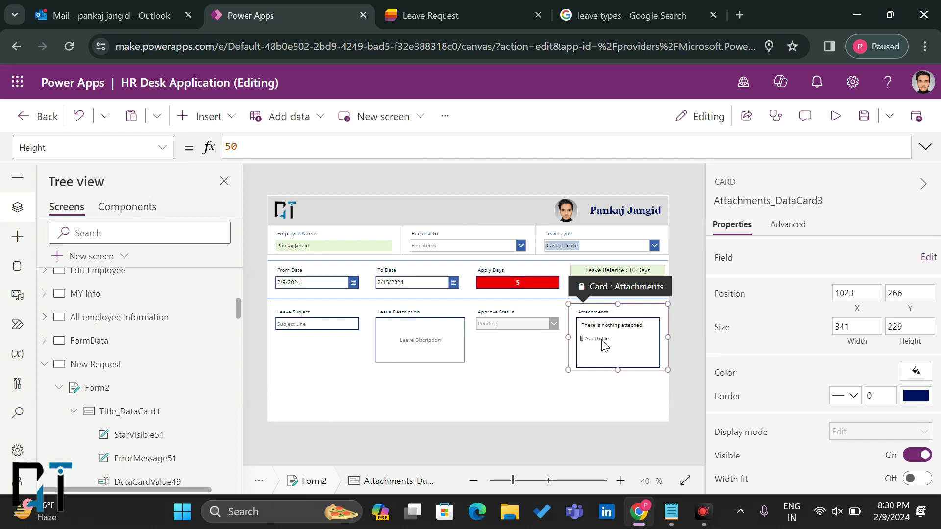
left_click(602, 341)
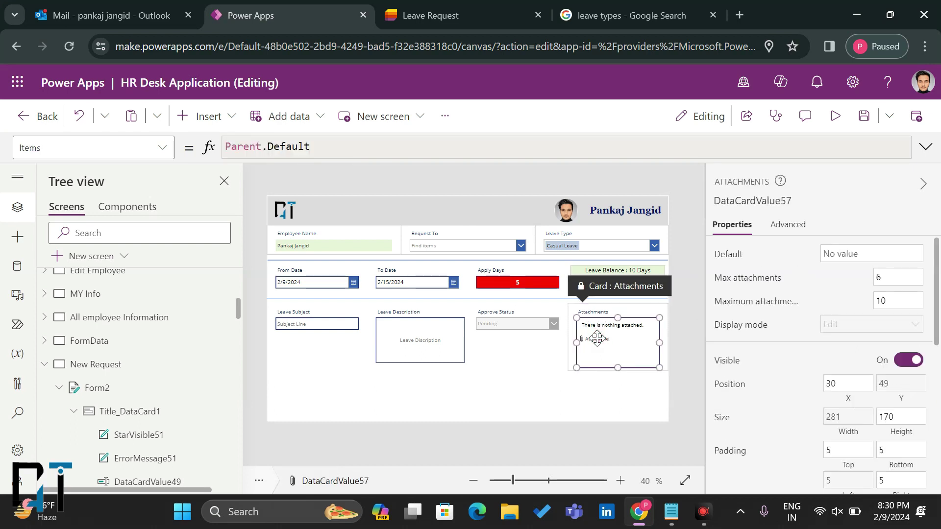
scroll(763, 331, "down", 1)
scroll(763, 333, "up", 1)
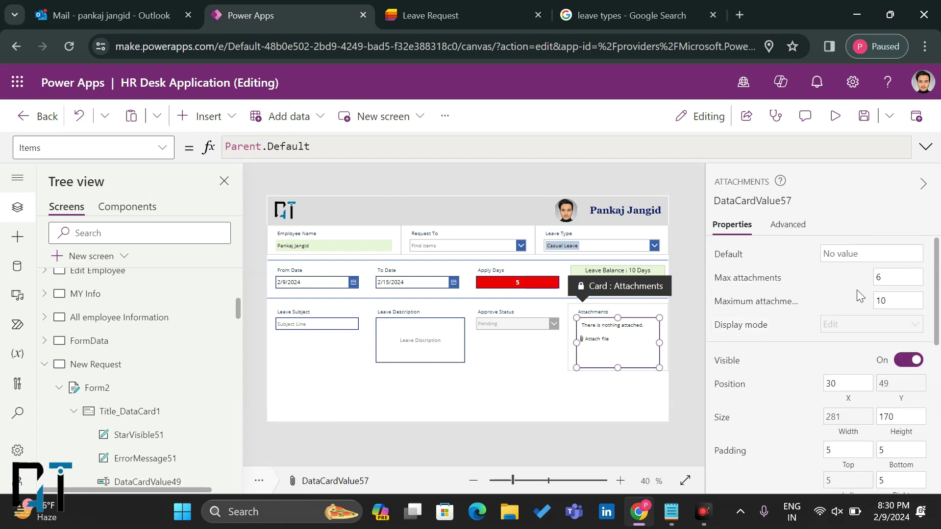
scroll(800, 333, "down", 1)
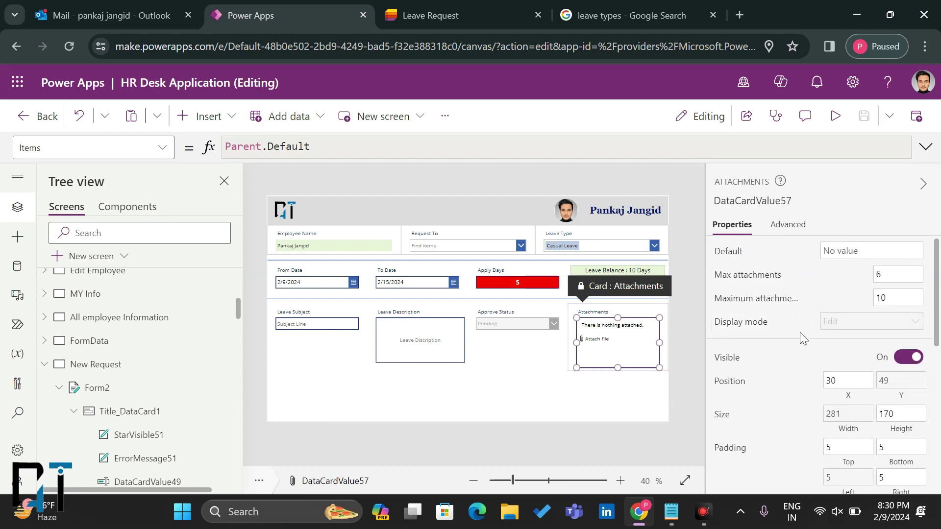
scroll(801, 333, "down", 1)
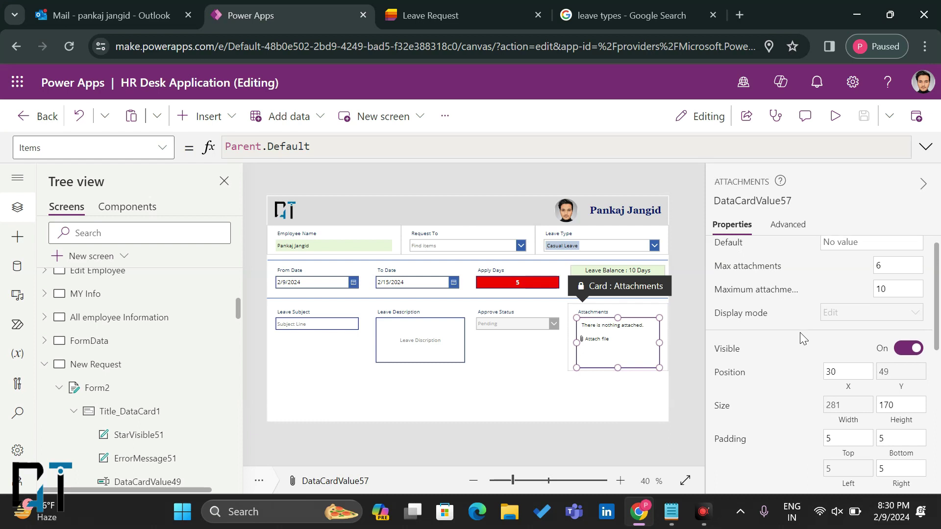
scroll(800, 333, "up", 2)
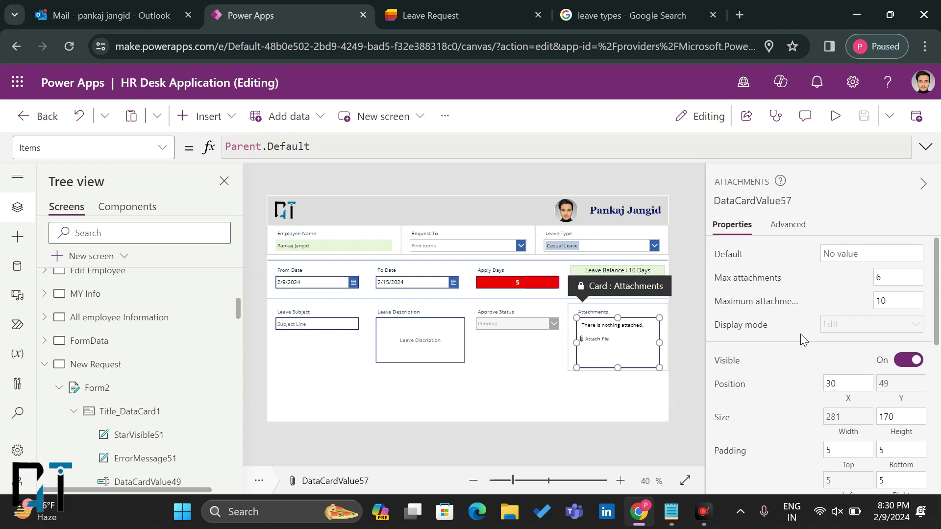
scroll(800, 335, "down", 10)
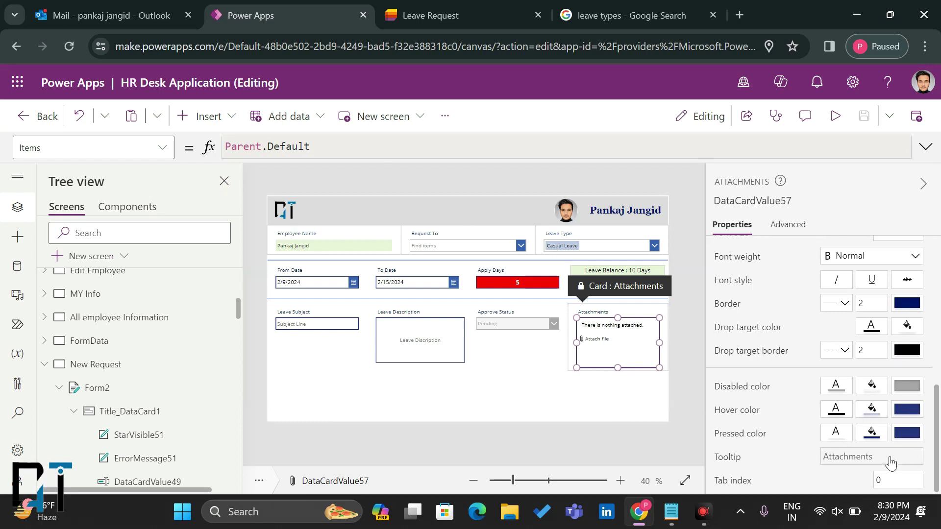
left_click(513, 401)
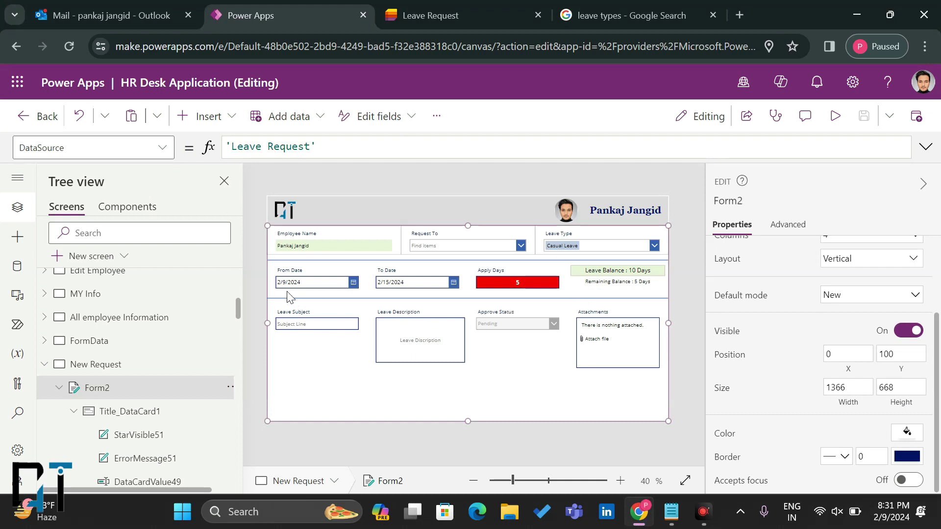
left_click(326, 297)
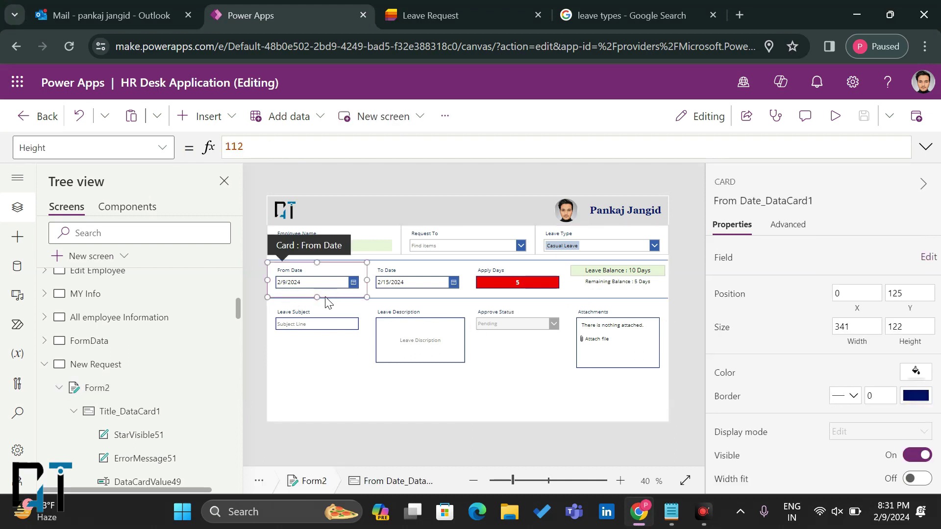
left_click(405, 297)
left_click(399, 308)
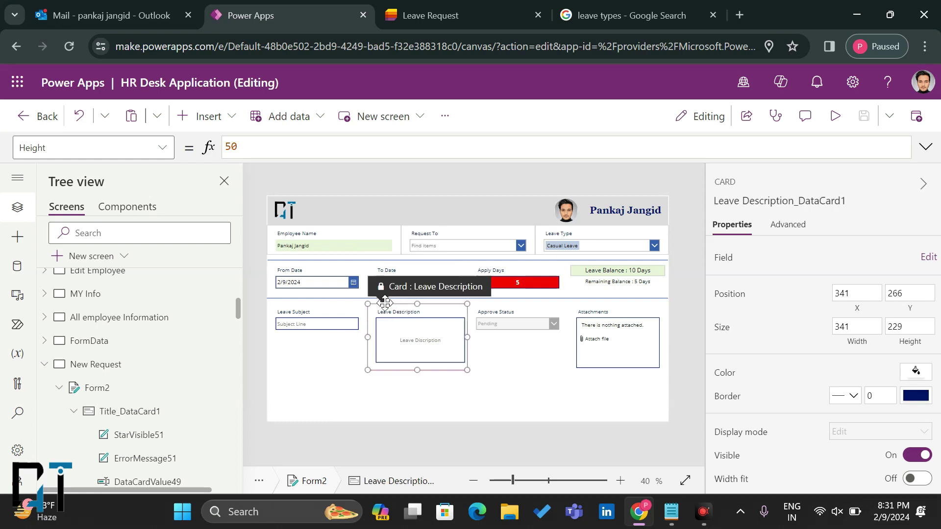
left_click(351, 301)
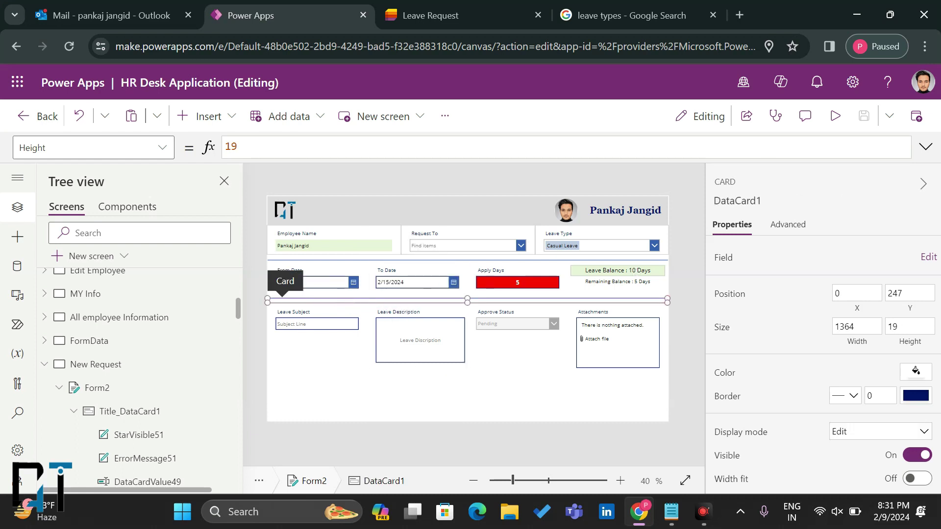
left_click(835, 116)
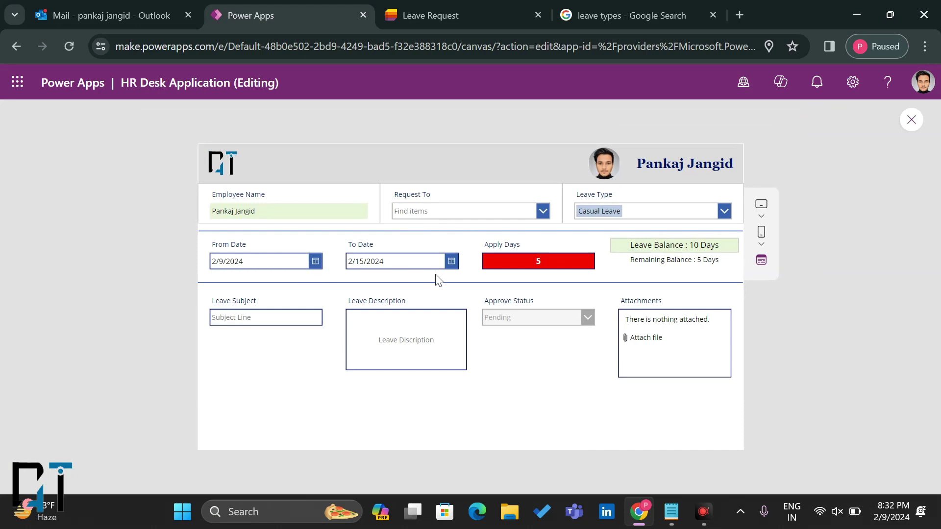
Step: In the preview, set To Date to February 8 so Apply Days shows -1
left_click(455, 268)
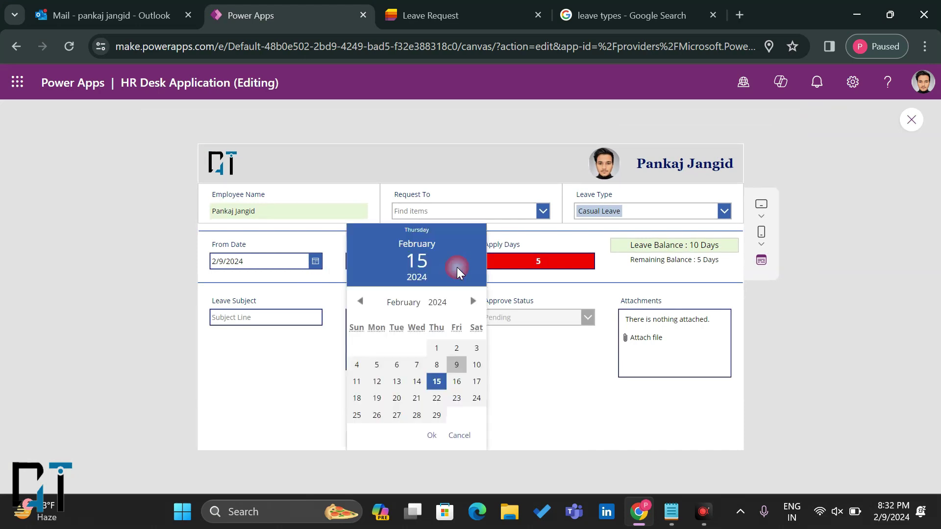
left_click(436, 366)
left_click(431, 435)
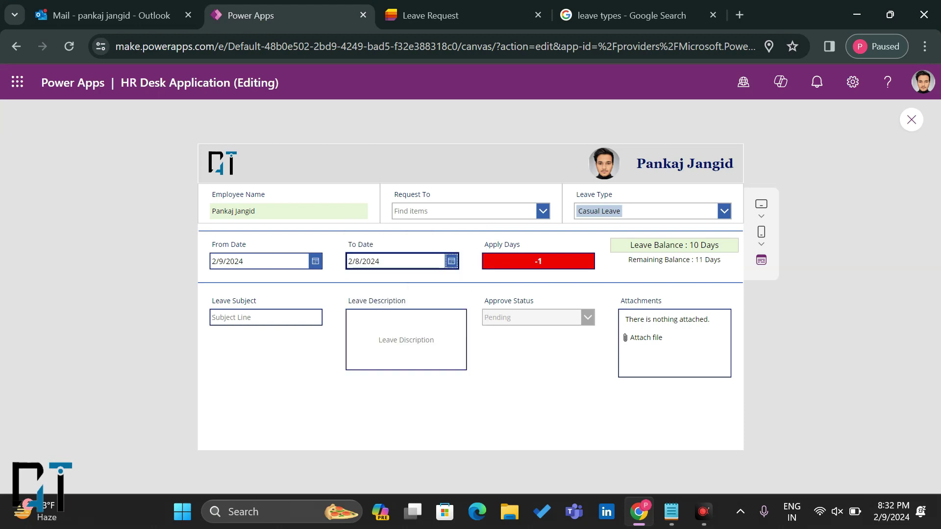
Step: Change To Date to 2/9/2024 so Apply Days becomes 0, then exit the preview
left_click(453, 262)
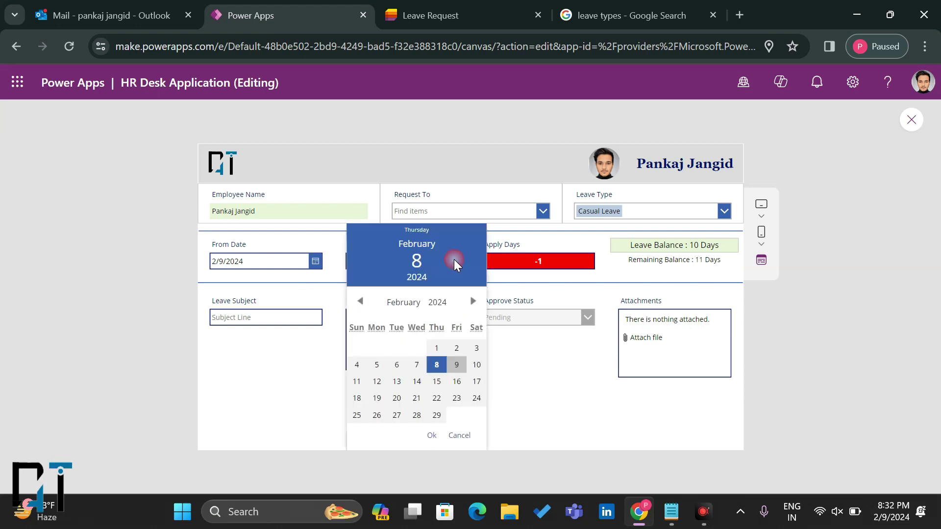
left_click(456, 365)
left_click(431, 436)
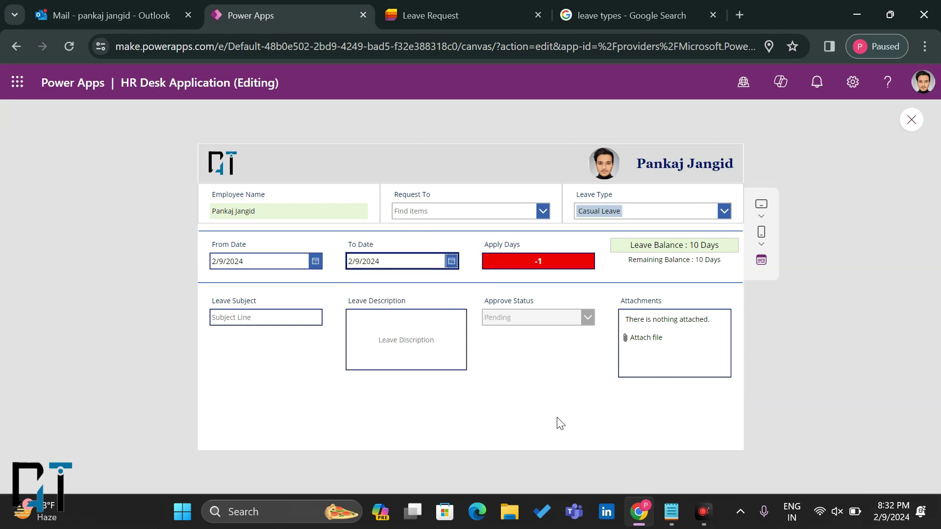
left_click(911, 120)
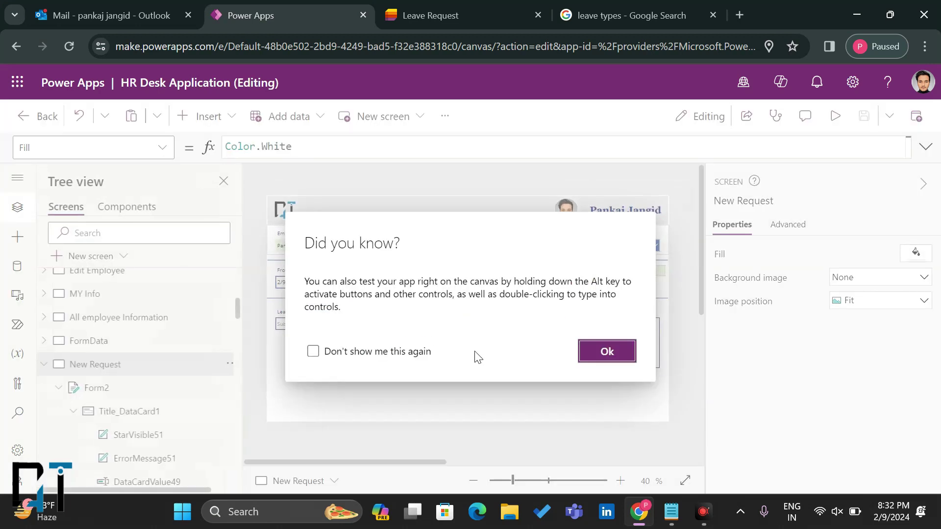
Step: Resize the separator card DataCard1 to a height of 41
left_click(537, 370)
left_click(467, 386)
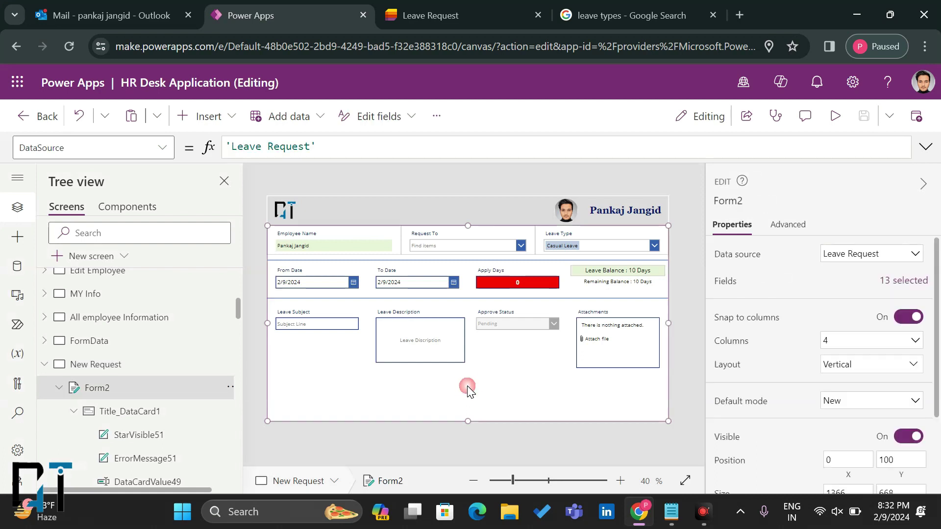
left_click(354, 301)
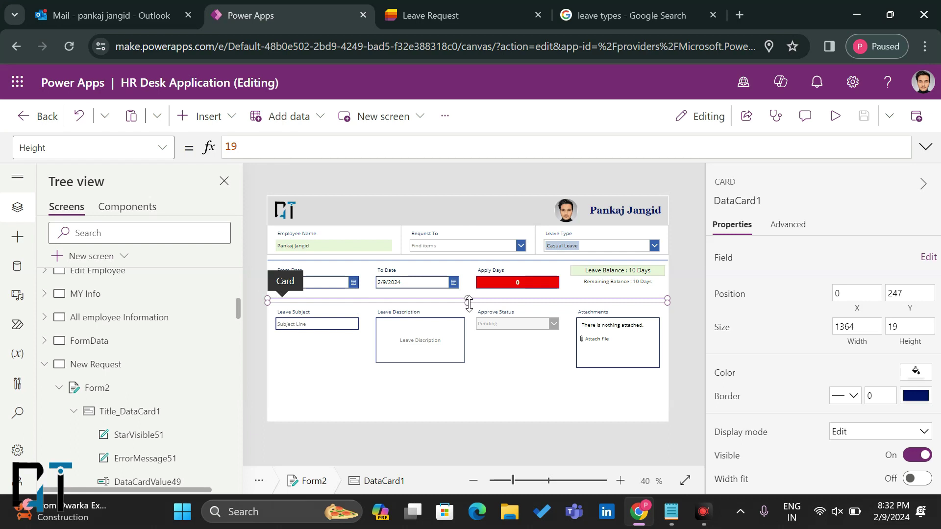
left_click_drag(467, 300, 469, 311)
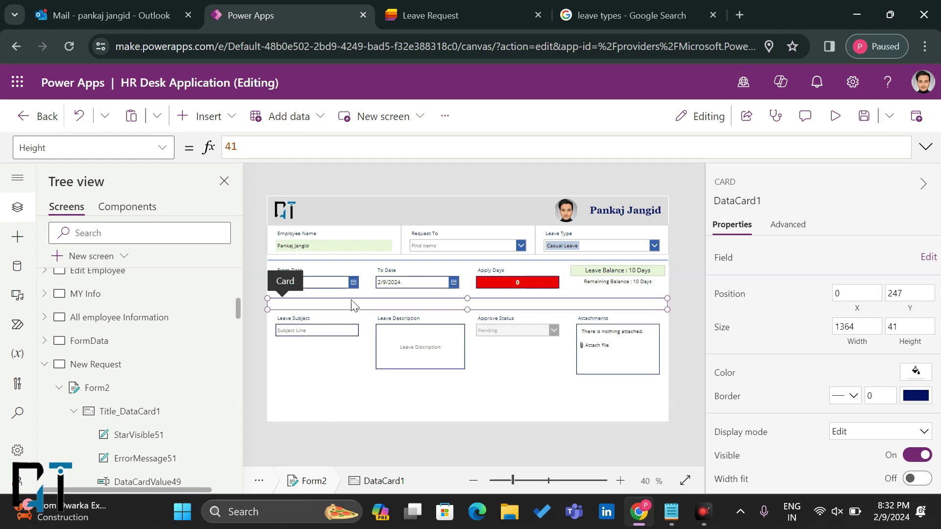
Step: Move the divider line Rectangle17 down to Y 39 inside the separator card
scroll(133, 408, "down", 5)
scroll(132, 408, "down", 10)
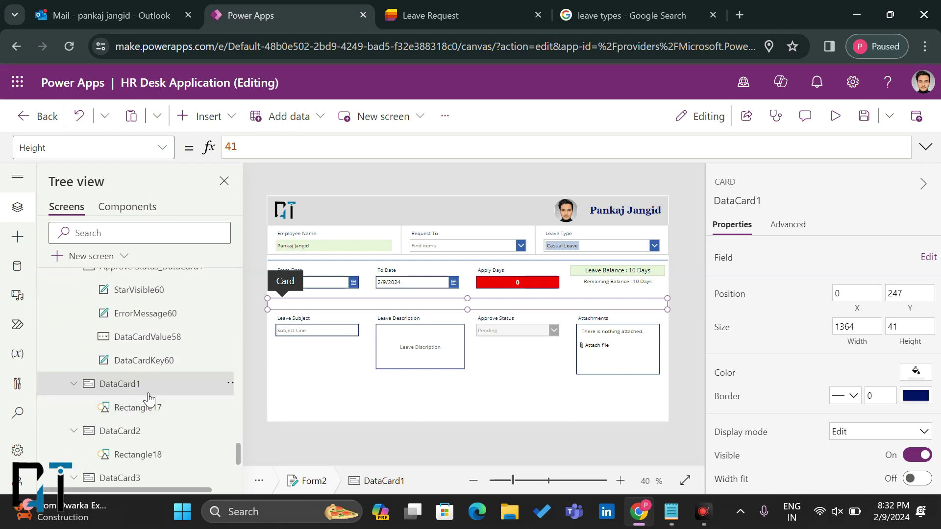
left_click(142, 414)
left_click_drag(371, 296, 370, 315)
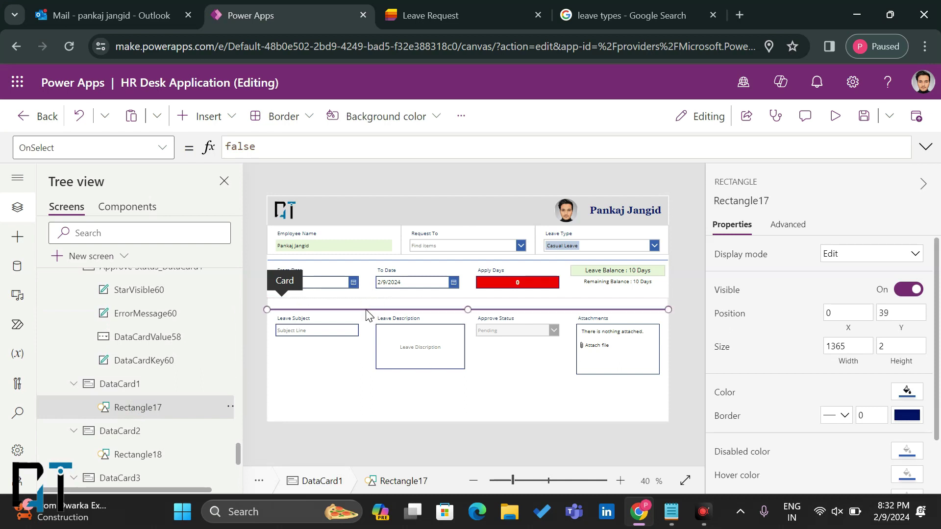
left_click(146, 385)
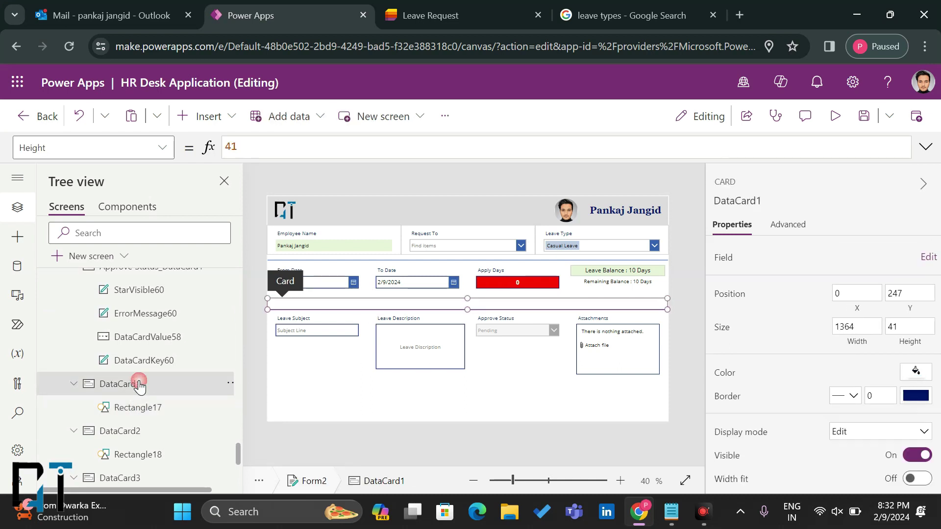
left_click(201, 124)
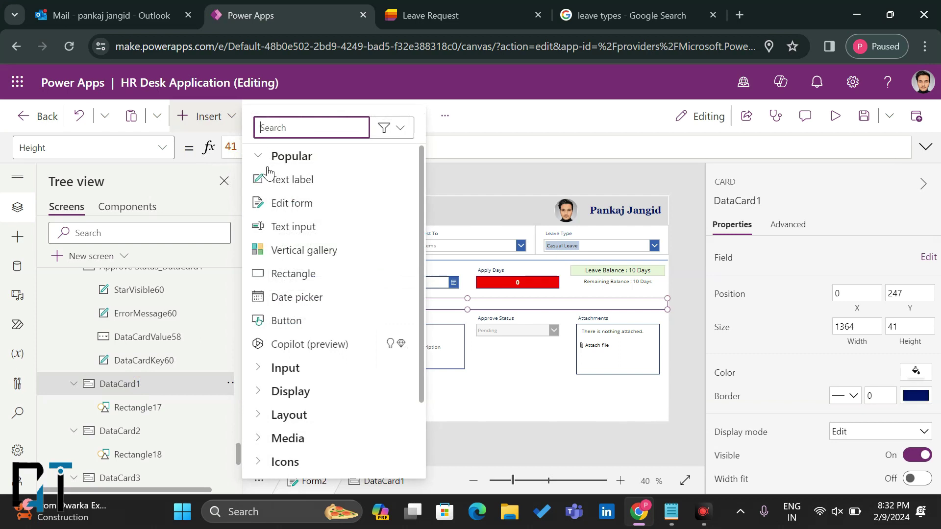
Step: Add a text label to the separator card, centre it, and clear its default 'Text'
left_click(269, 177)
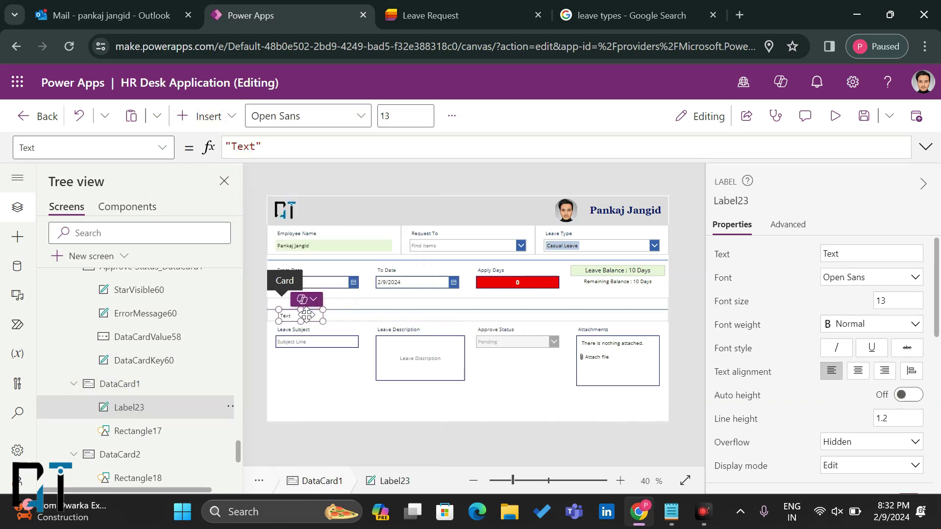
left_click_drag(305, 319, 451, 304)
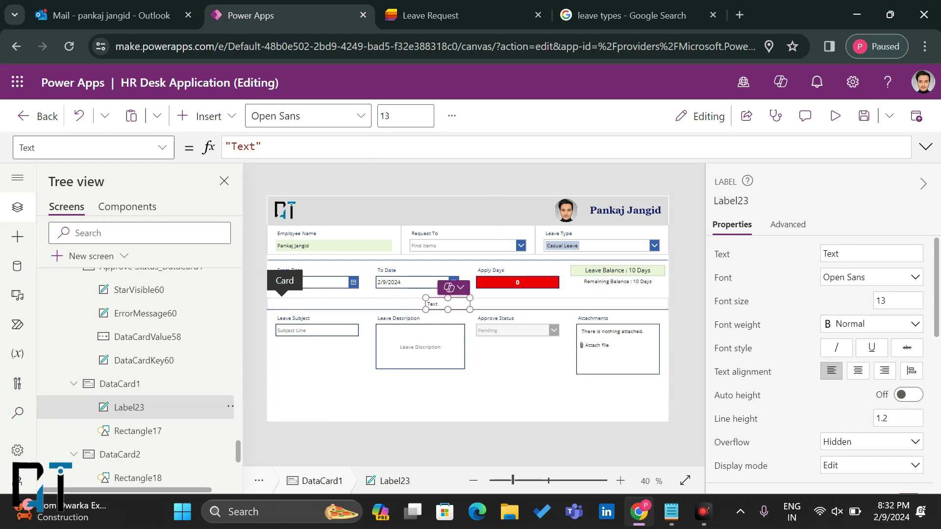
key("ctrl+a")
key("BackSpace")
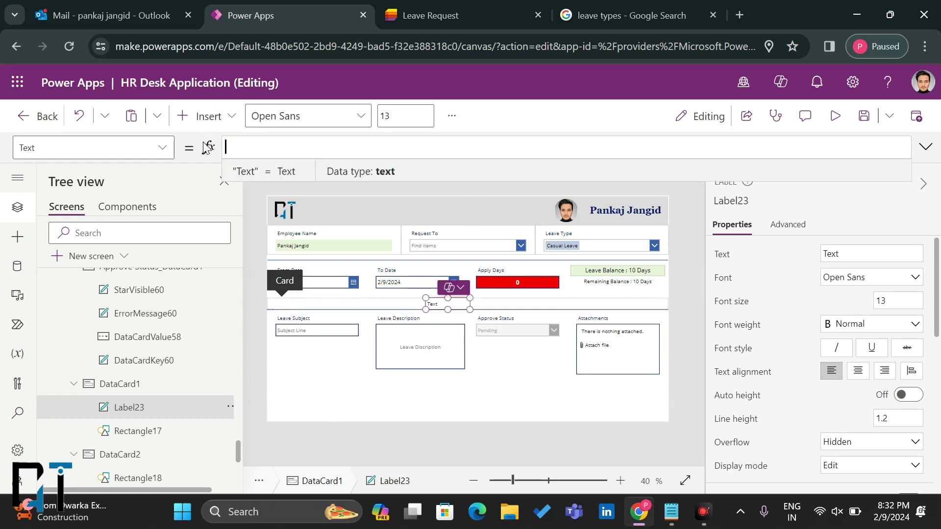
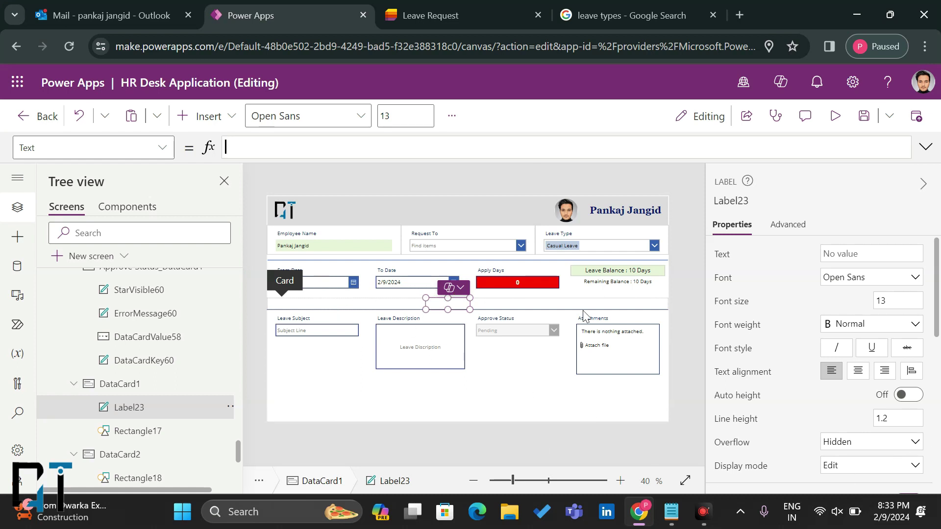
Step: Paste the If(...) date-validation formula into Label23's Text property and preview the app
type("If(DataCardValue52.SelectedDate>DataCardValue53.SelectedDate,\"End date must occur on or after start Date\",DataCardValue52.SelectedDate<Today(),\"Start date must occur on or after Today\")")
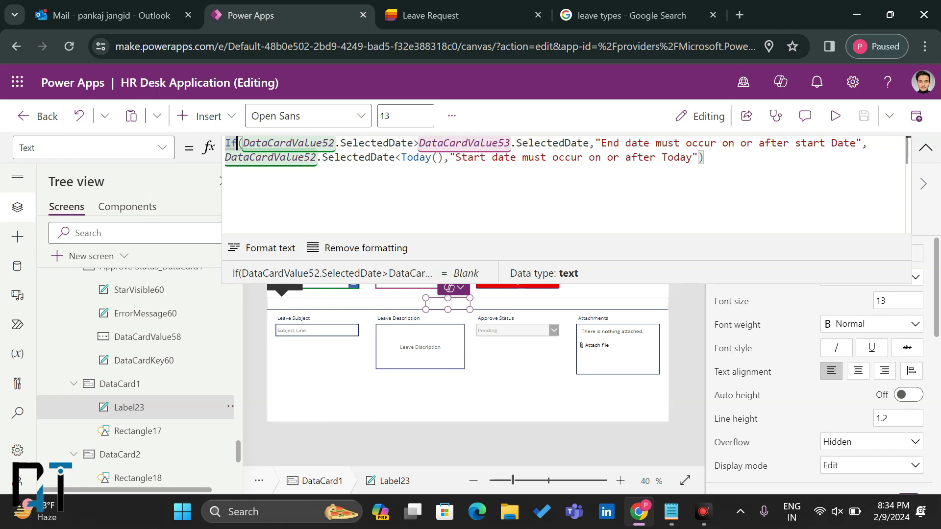
left_click(925, 148)
left_click(836, 117)
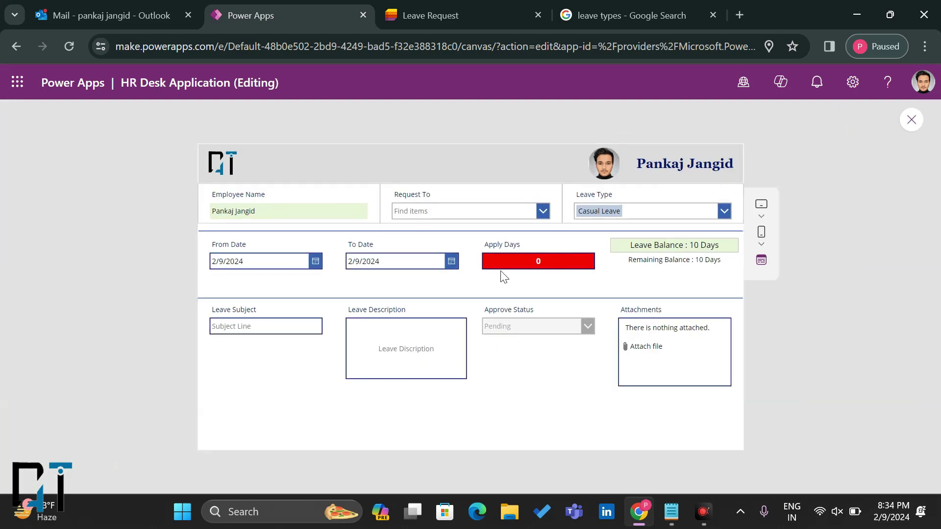
Step: In preview, set From Date to 2/8/2024, check the start-date warning, then exit preview
left_click(314, 263)
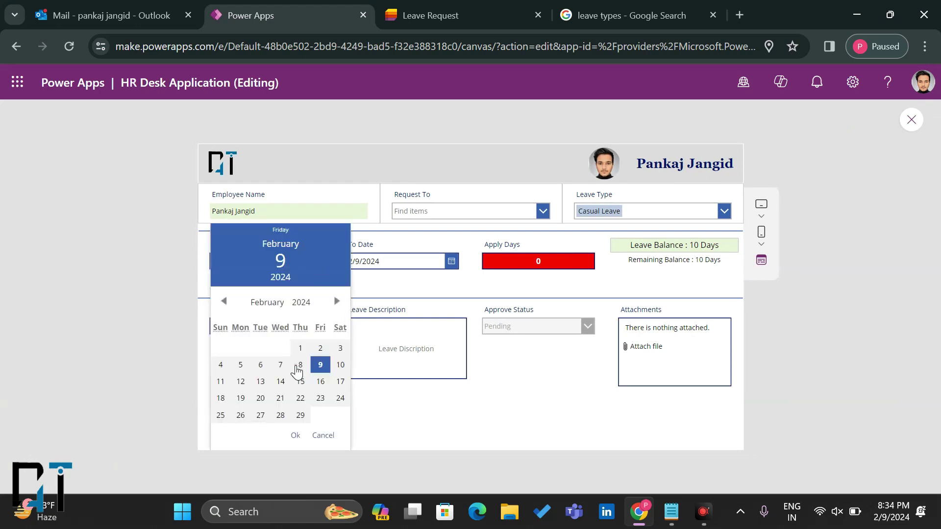
left_click(299, 365)
left_click(296, 435)
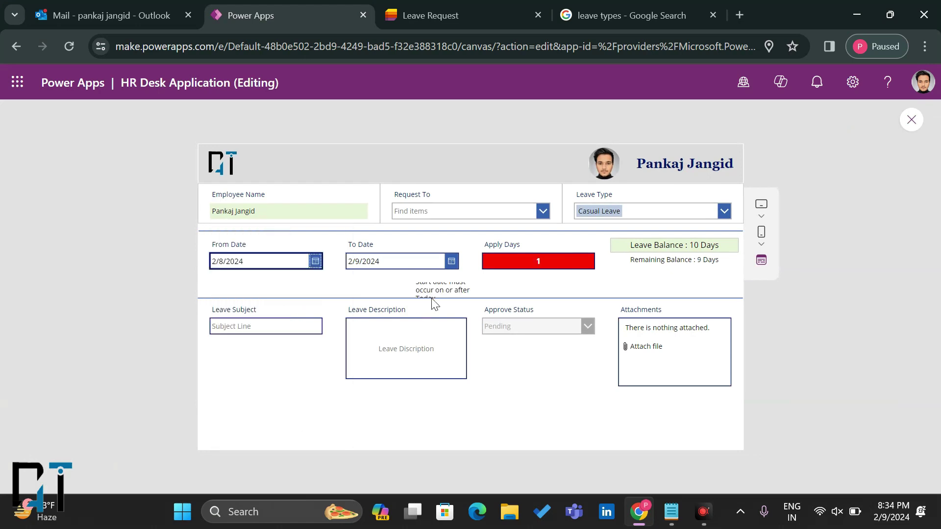
left_click(912, 117)
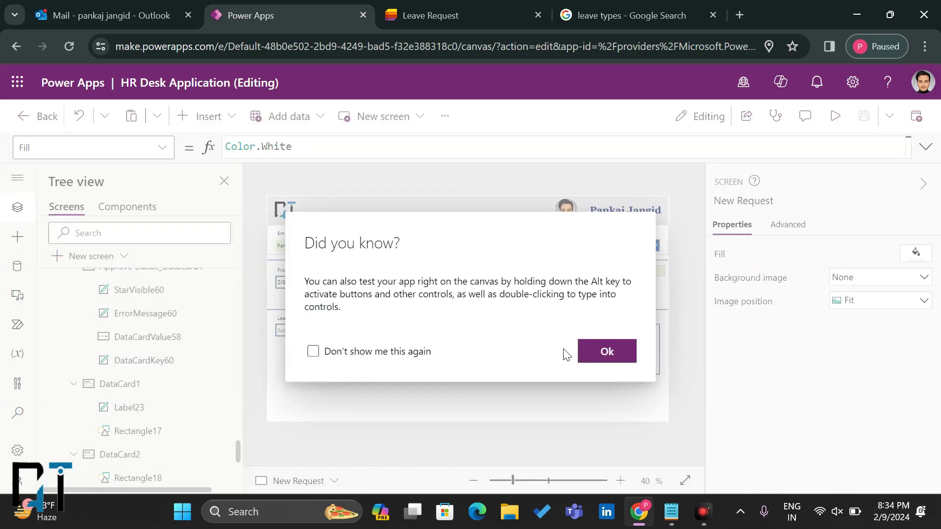
Step: Dismiss the tip, then widen Label23 and move it toward the form centre
left_click(590, 352)
left_click(449, 305)
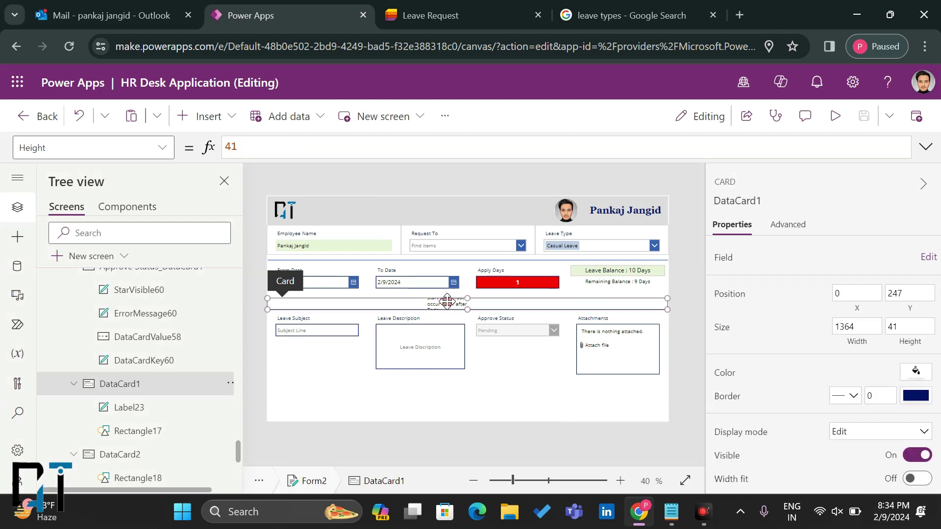
left_click(447, 301)
left_click_drag(425, 298, 356, 298)
left_click_drag(456, 304, 507, 304)
Step: Centre the warning text and colour it dark red
left_click(858, 382)
scroll(877, 372, "down", 6)
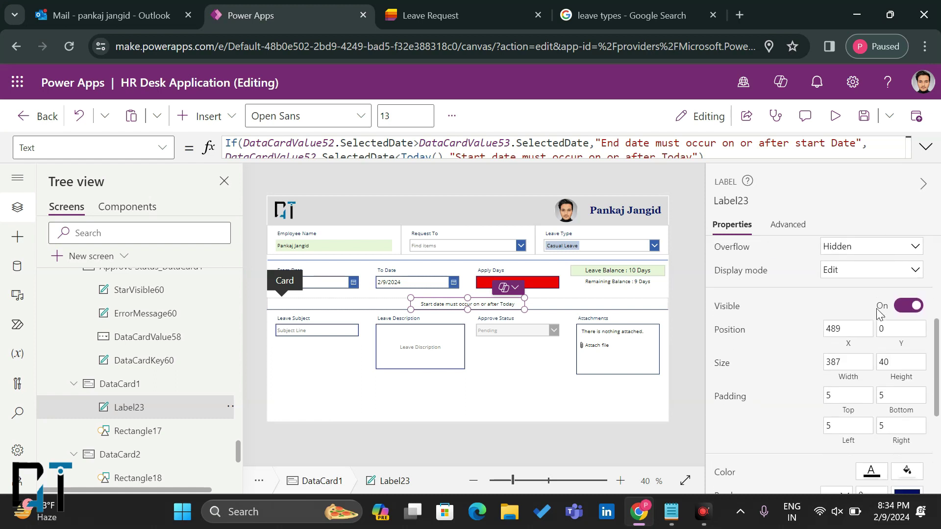
left_click(871, 384)
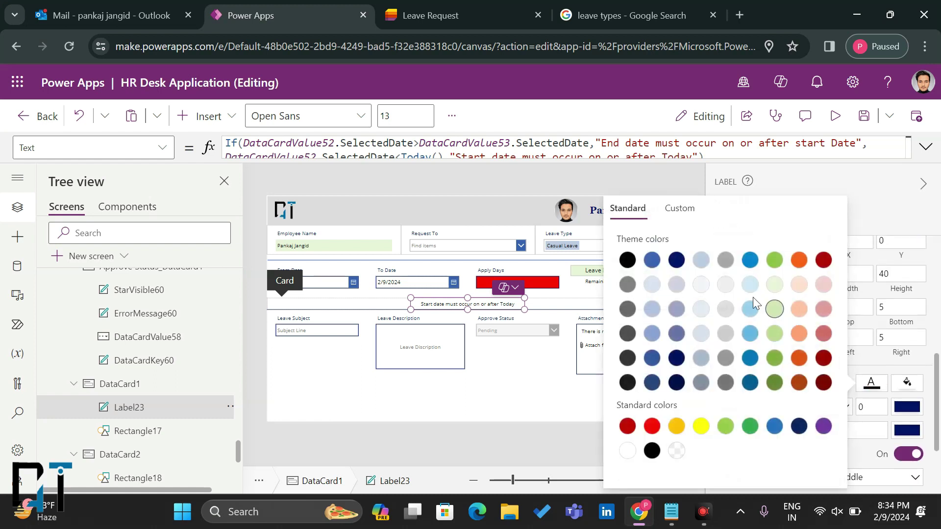
left_click(824, 259)
left_click(876, 371)
scroll(877, 371, "up", 4)
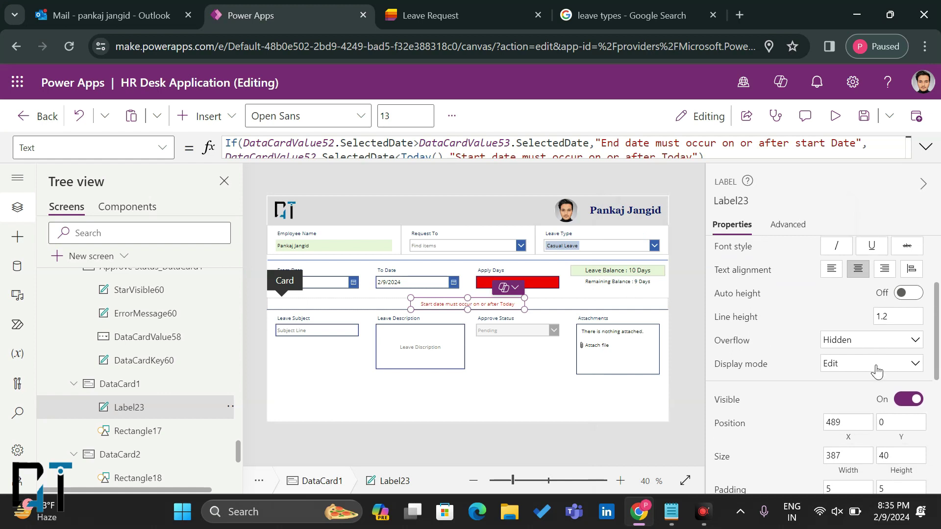
scroll(876, 371, "up", 1)
Step: Turn on Auto height, set the font size to 15, and make the warning bold
left_click(906, 332)
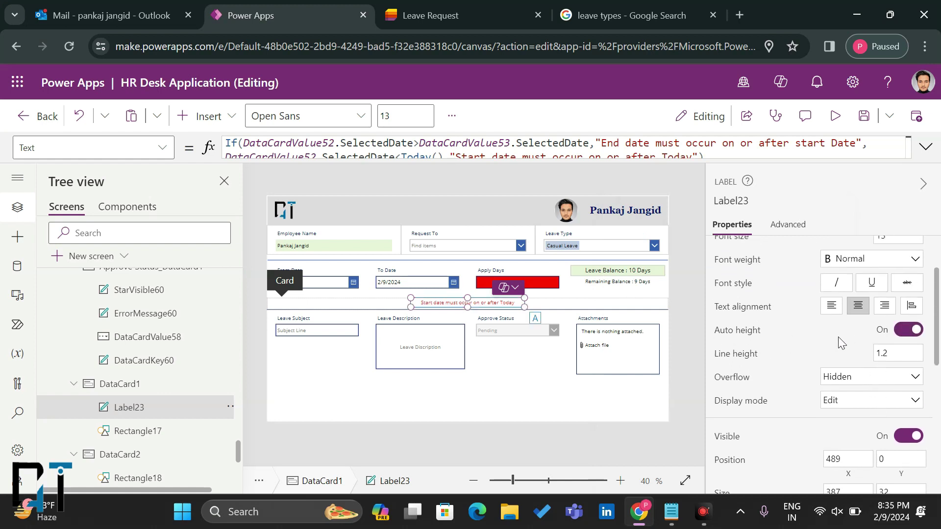
scroll(835, 343, "up", 1)
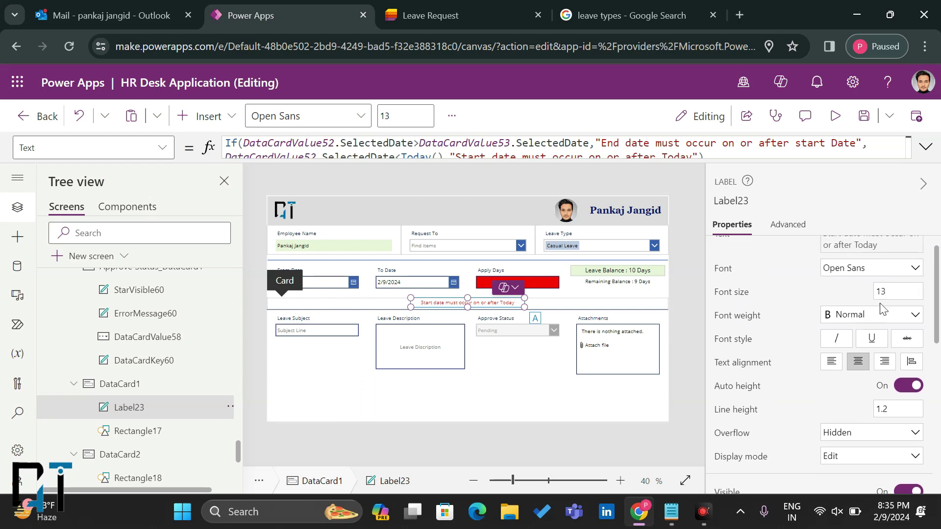
left_click(890, 291)
key("BackSpace")
type("5")
left_click(866, 324)
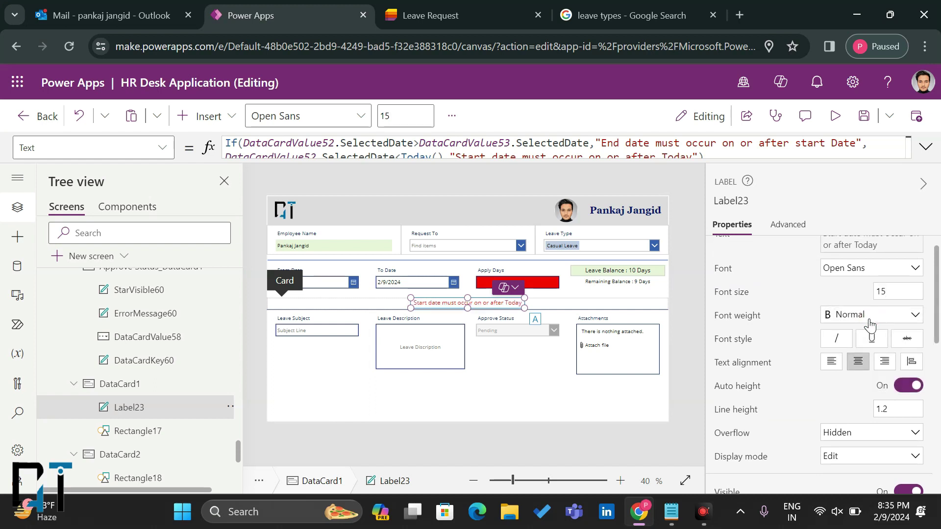
left_click(865, 321)
left_click(856, 333)
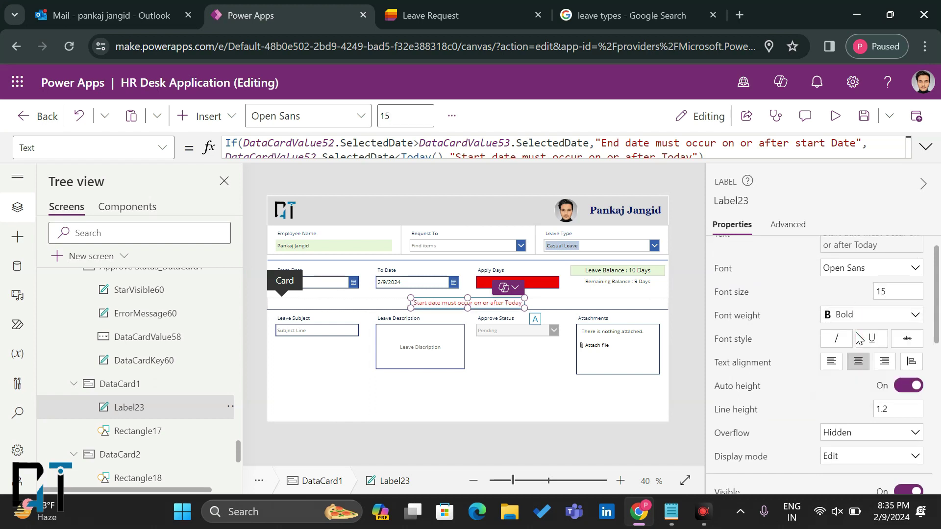
Step: Widen the label so the warning fits on one line, re-enable Auto height, and preview
left_click_drag(524, 298, 494, 303)
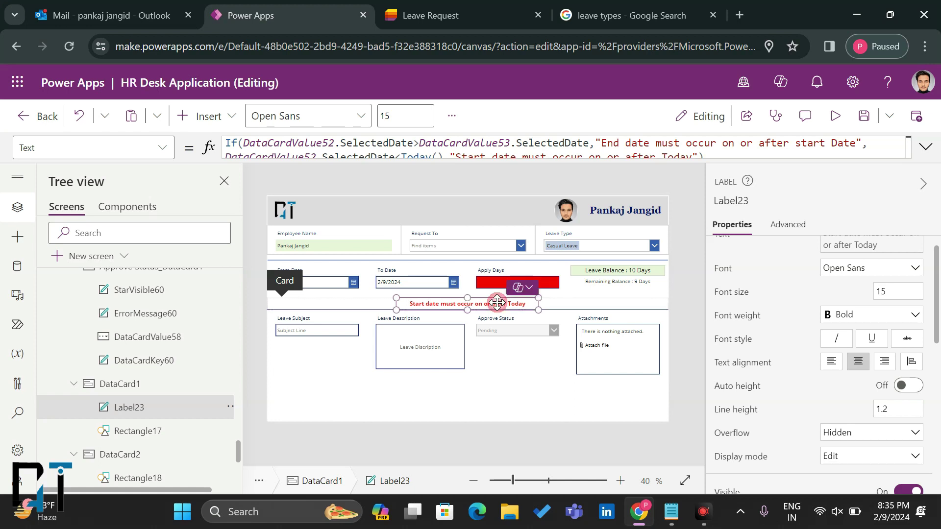
left_click(902, 385)
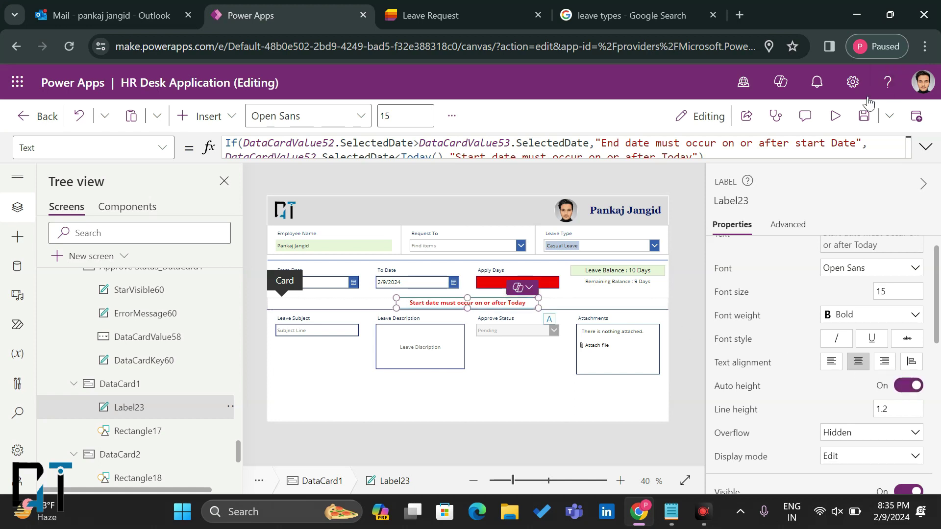
left_click(835, 116)
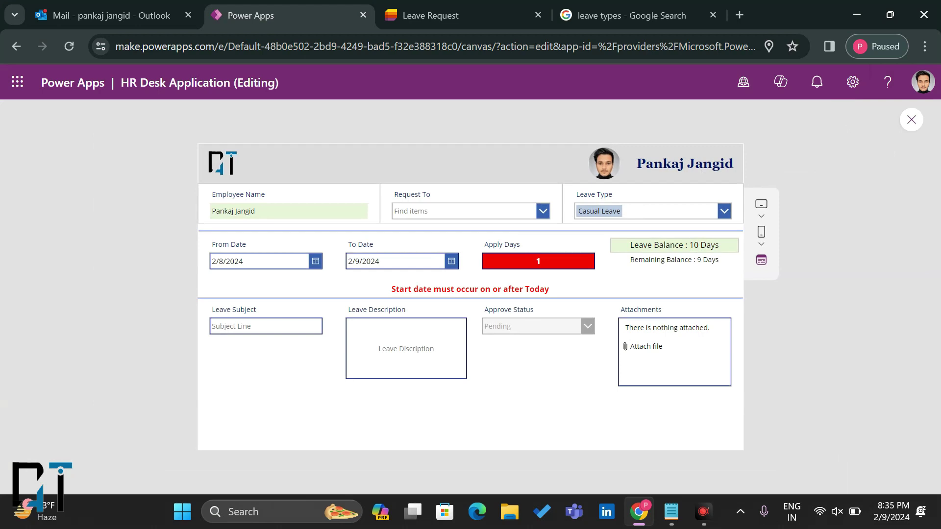
Step: In preview, set From Date to 2/9/2024 and To Date to 2/15/2024
left_click(315, 262)
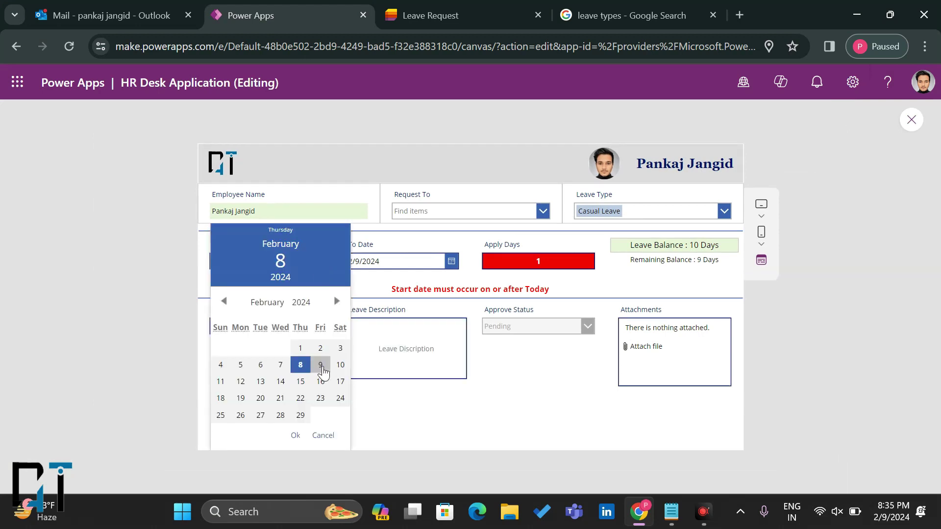
left_click(322, 367)
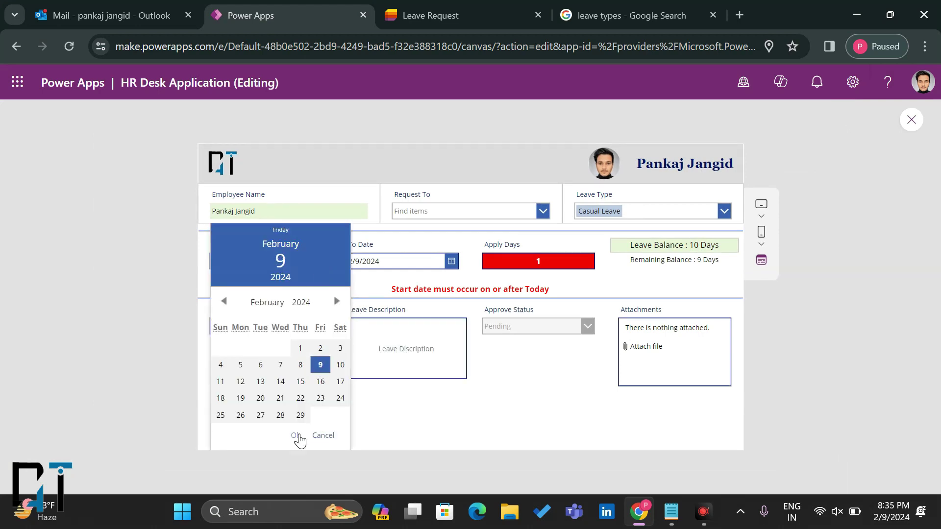
left_click(296, 436)
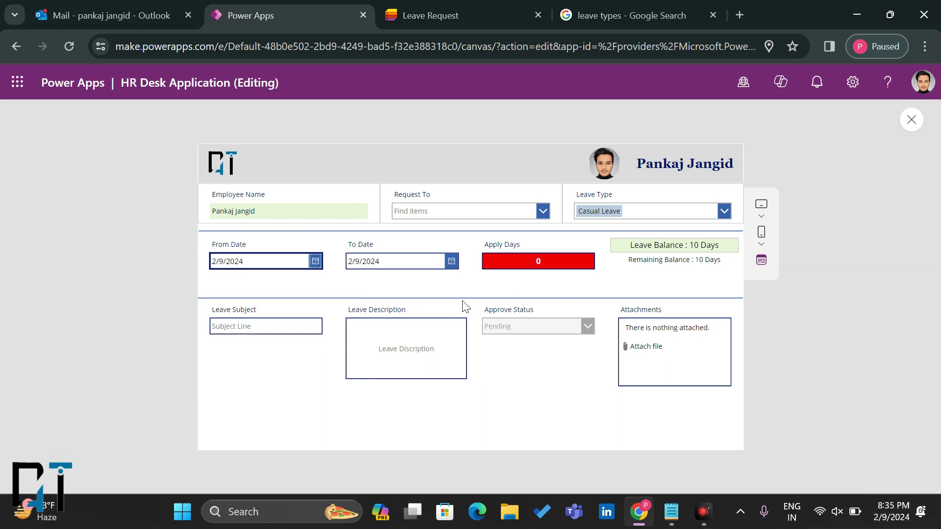
left_click(451, 262)
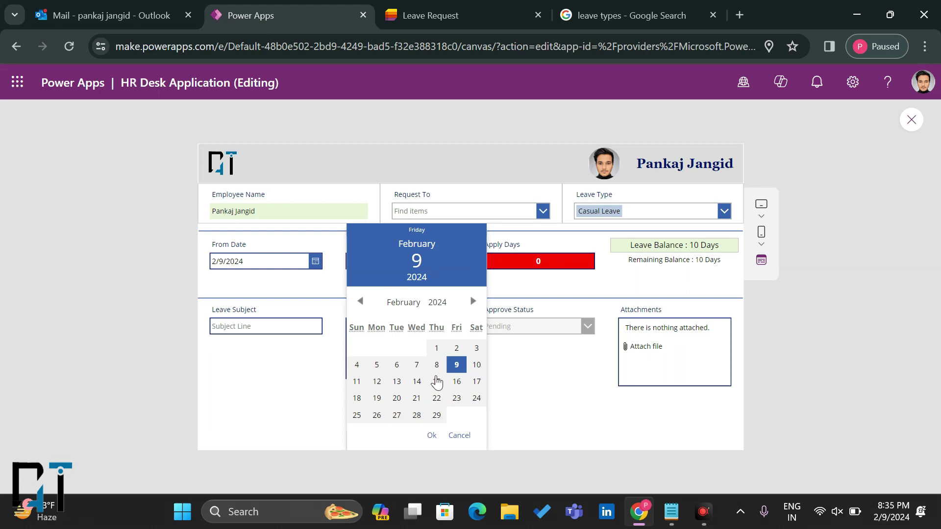
left_click(437, 381)
left_click(432, 435)
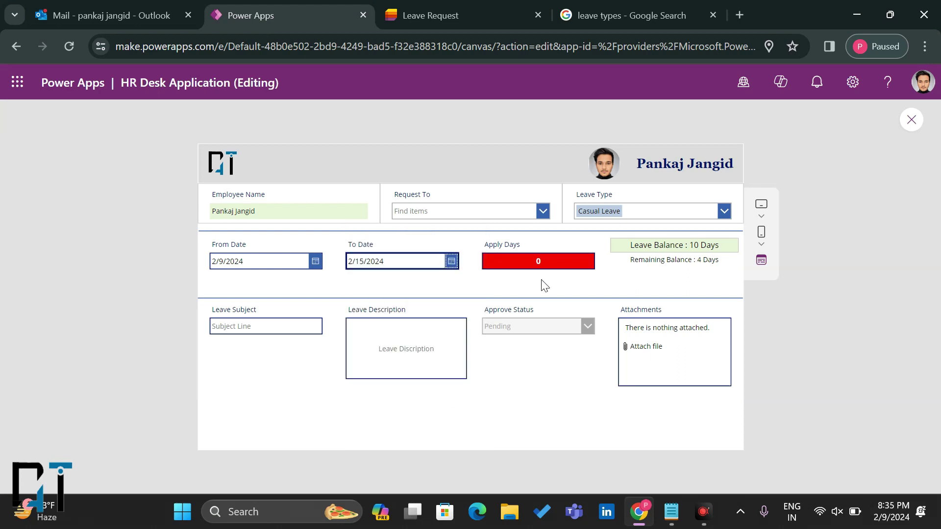
Step: Change To Date to the earlier 2/8/2024 and check the end-date warning
left_click(444, 262)
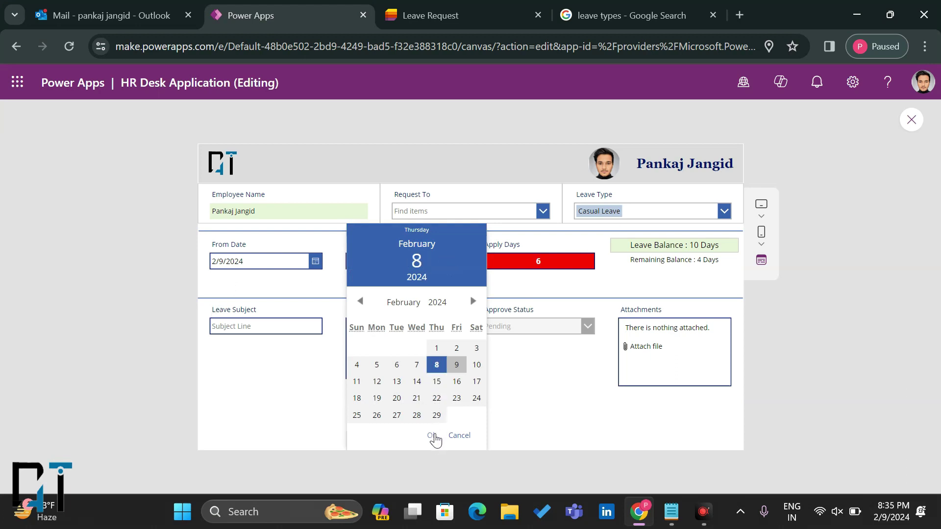
left_click(432, 435)
left_click_drag(491, 289, 550, 289)
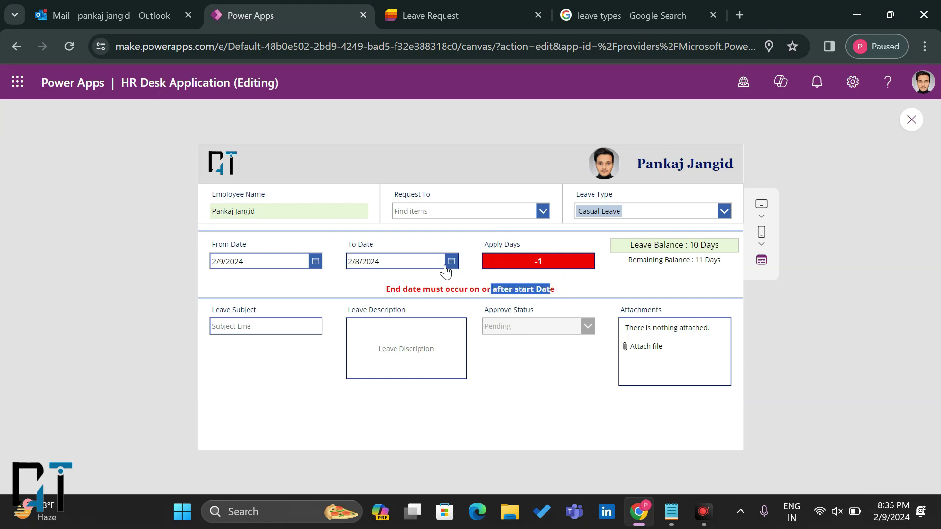
double_click(457, 289)
left_click(457, 289)
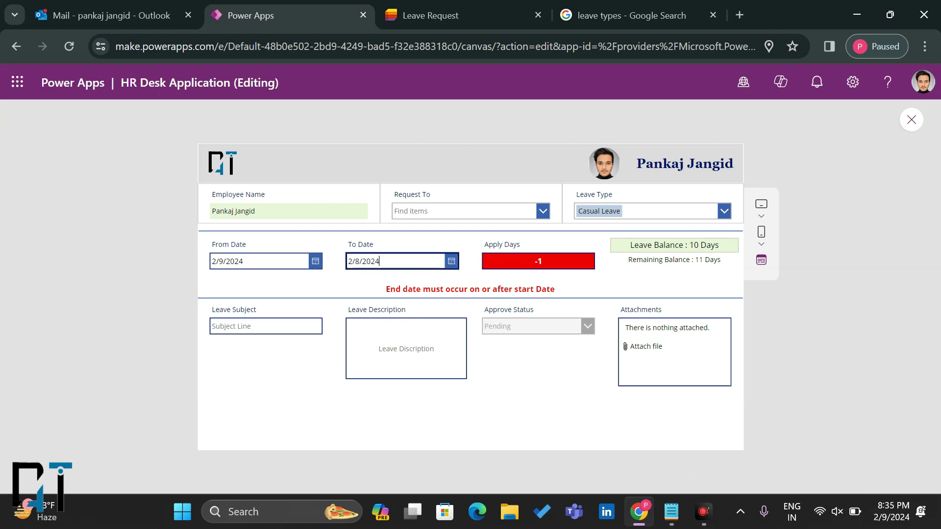
Step: Set To Date to 2/10/2024 and exit preview
left_click(452, 261)
left_click(453, 365)
left_click(476, 364)
left_click(432, 435)
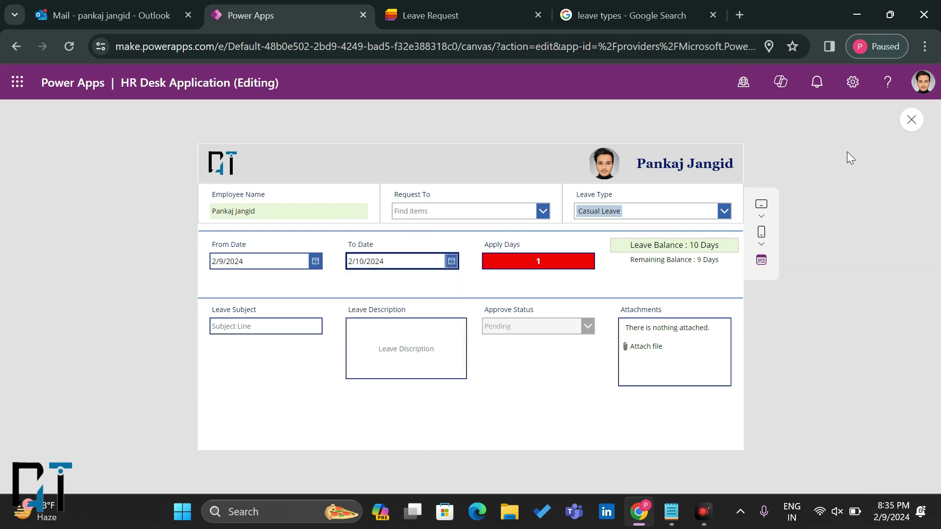
left_click(908, 121)
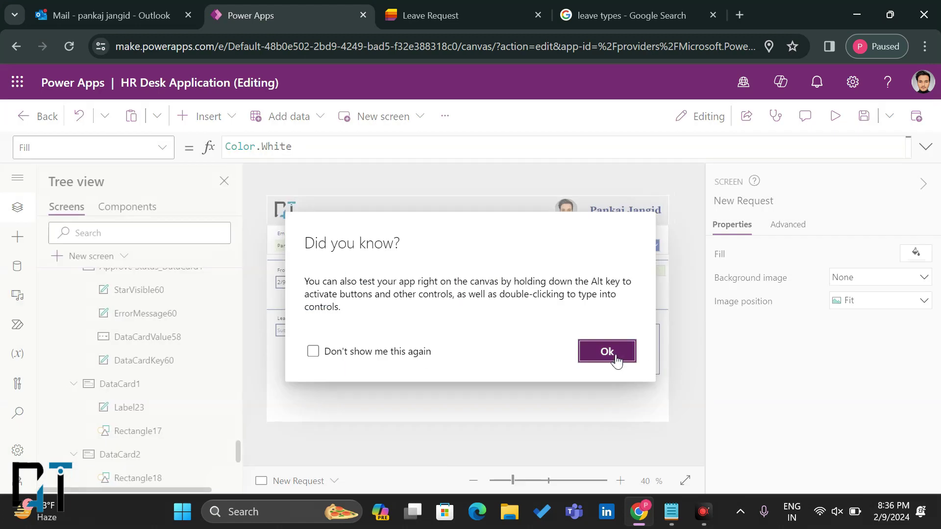
Step: Change Approve Status_DataCard1's Visible formula from true to false
left_click(615, 352)
left_click(323, 335)
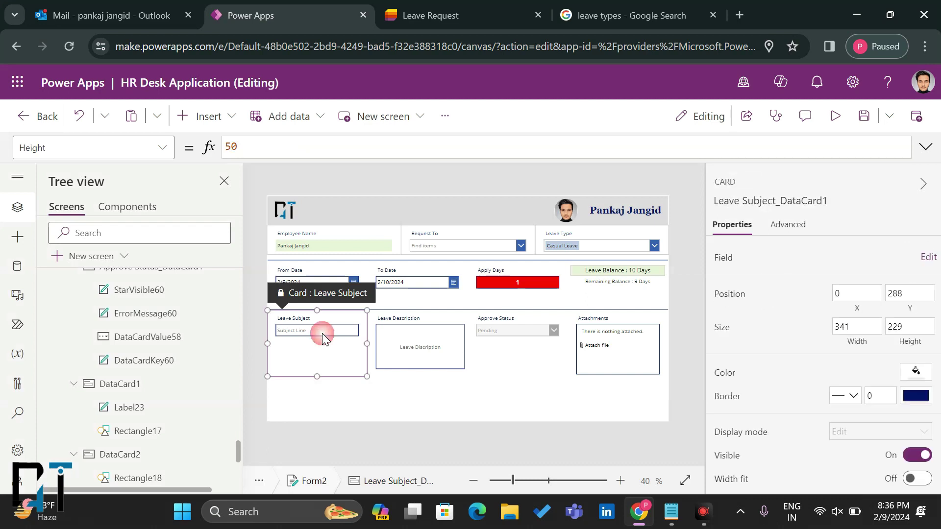
left_click(418, 334)
left_click(498, 327)
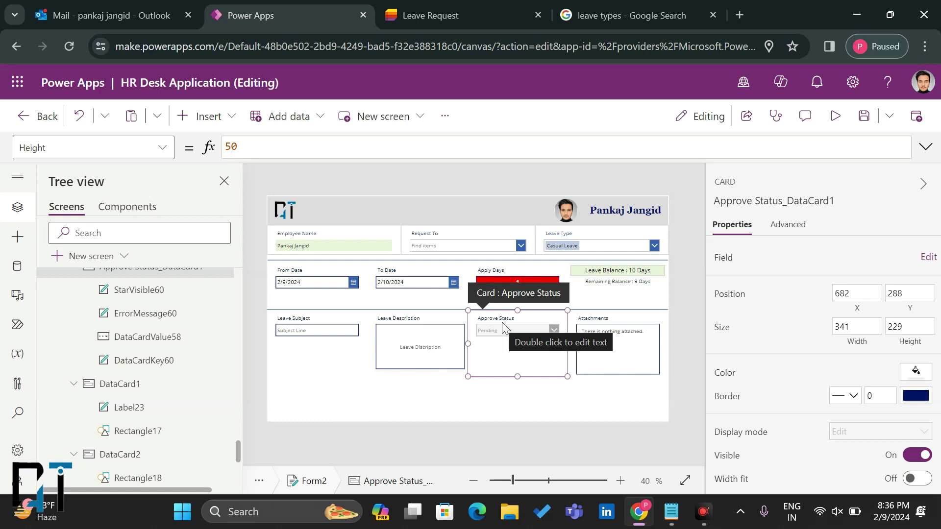
left_click(155, 147)
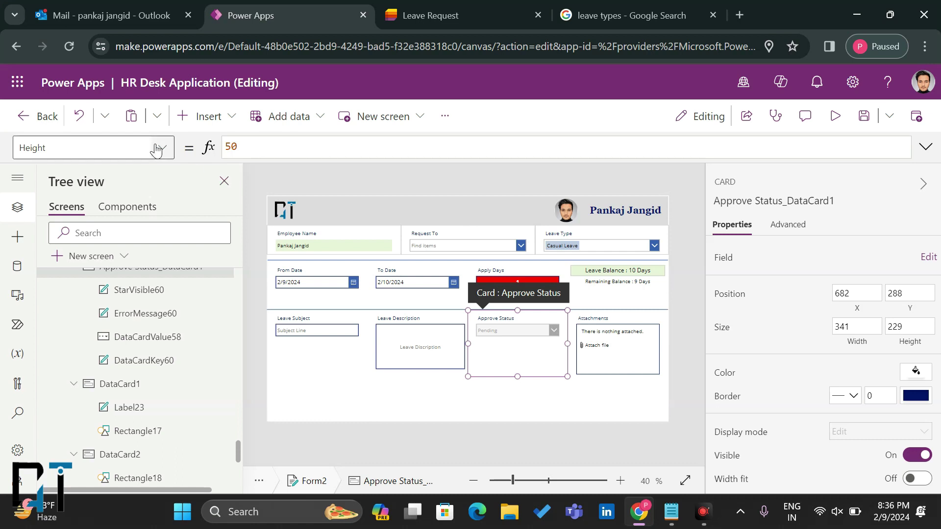
scroll(78, 382, "down", 3)
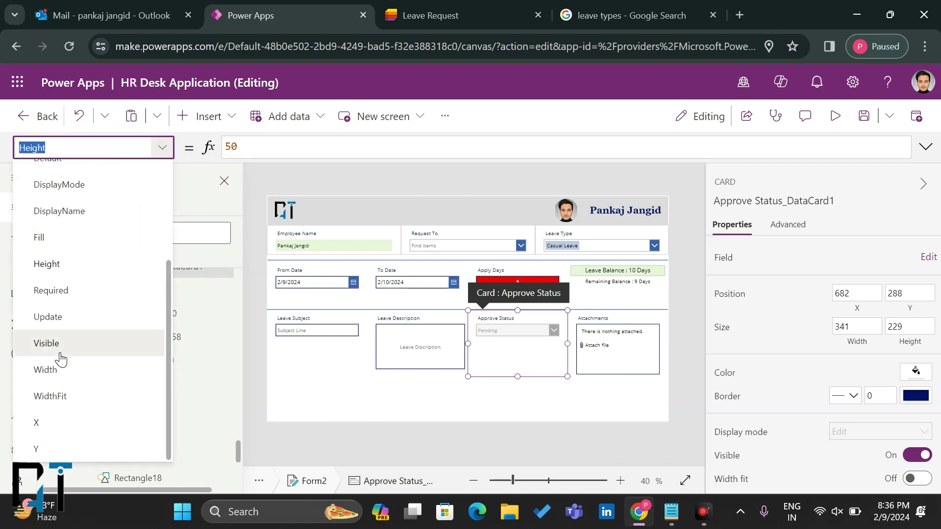
left_click(64, 345)
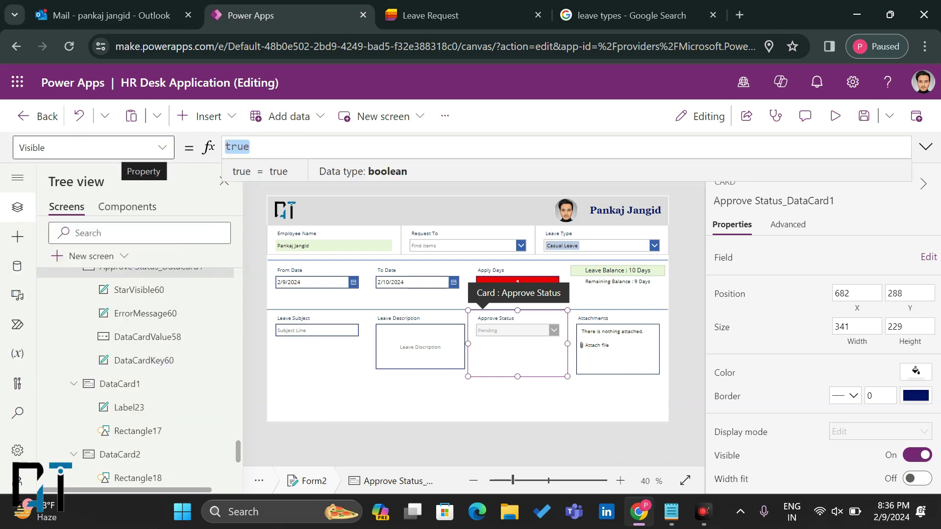
type("f")
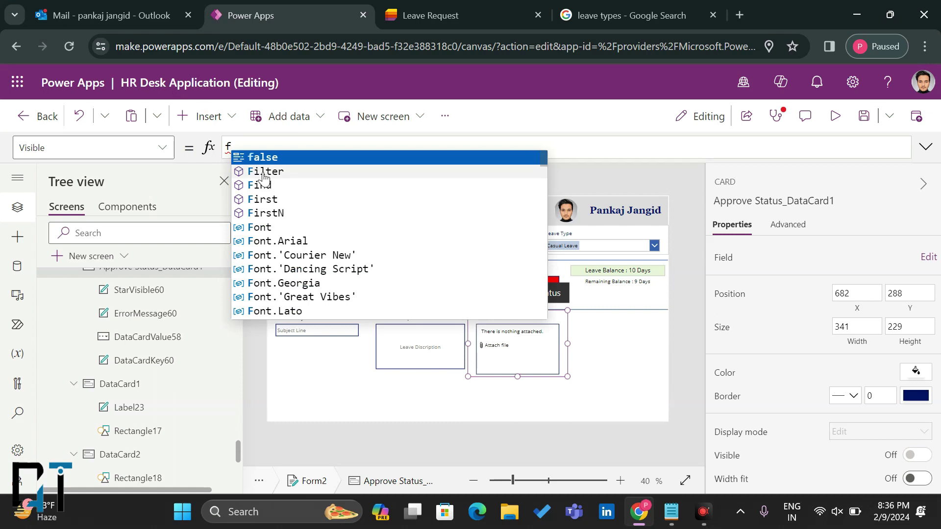
left_click(268, 164)
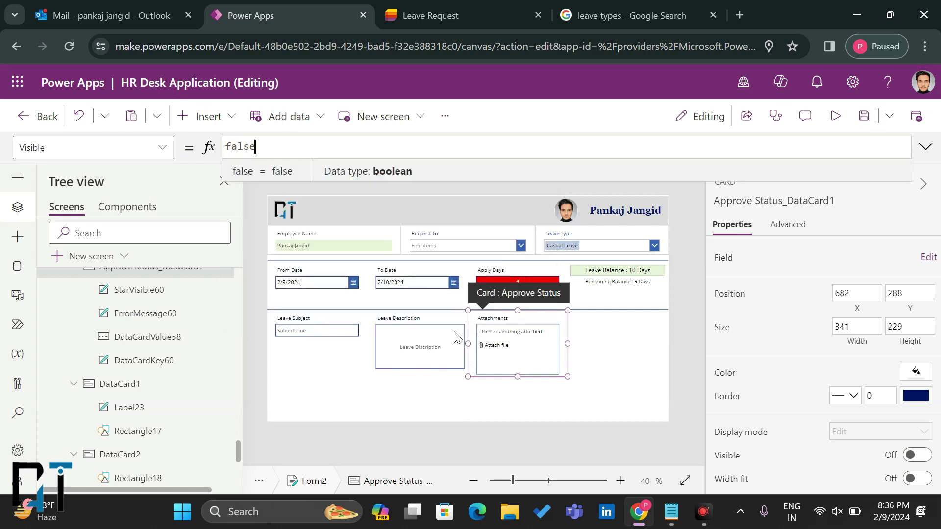
left_click(439, 335)
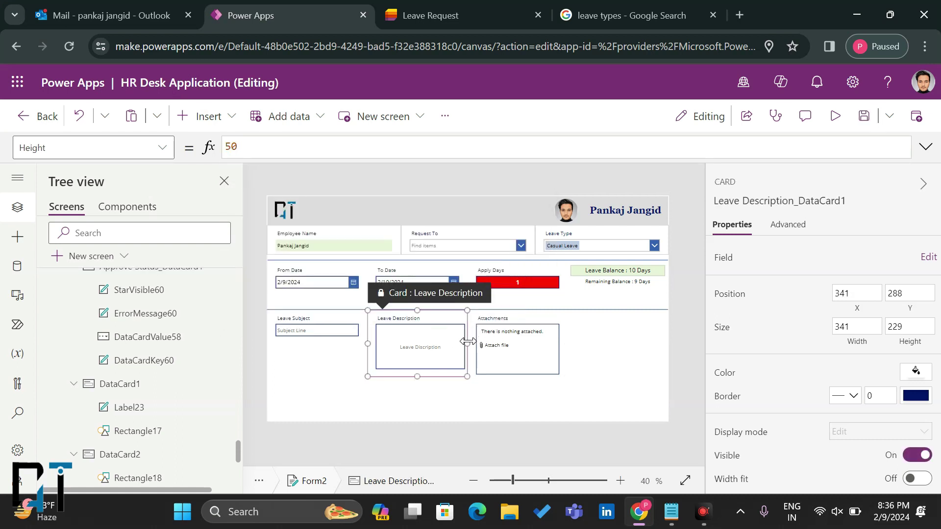
Step: Widen the Leave Description card and its text box, and make the Subject Line box taller
left_click_drag(531, 344, 548, 343)
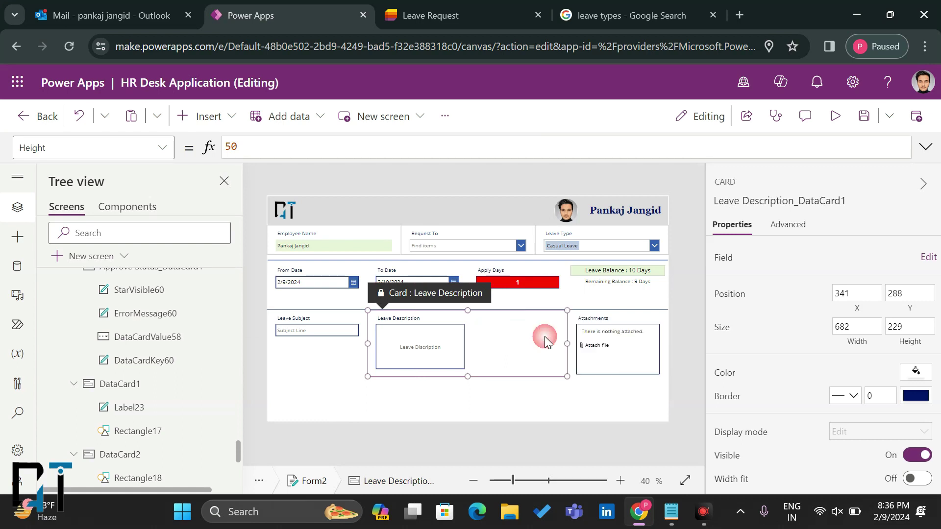
left_click(346, 337)
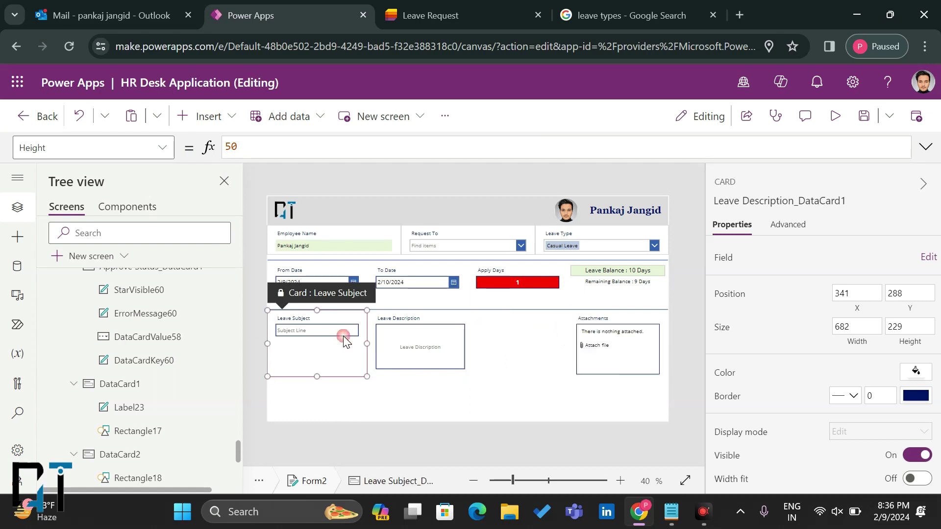
left_click(319, 336)
left_click_drag(316, 337, 317, 370)
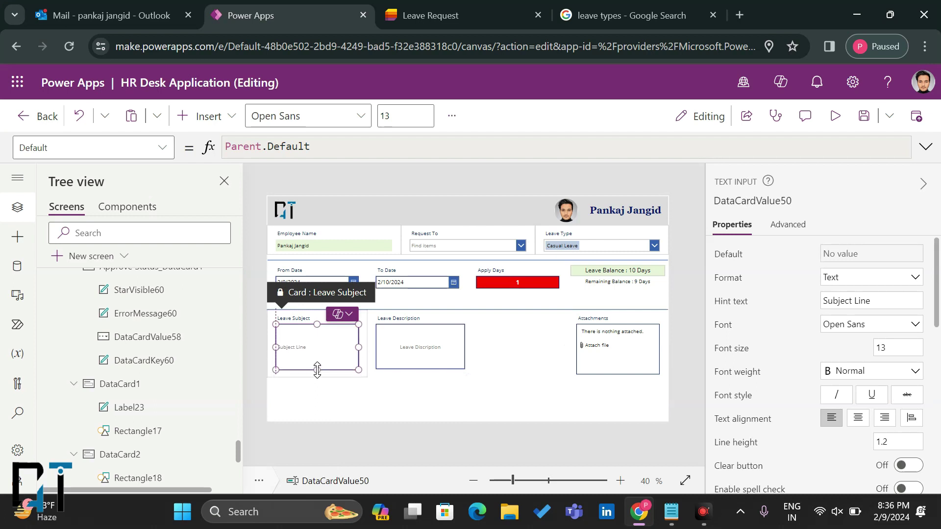
left_click(478, 355)
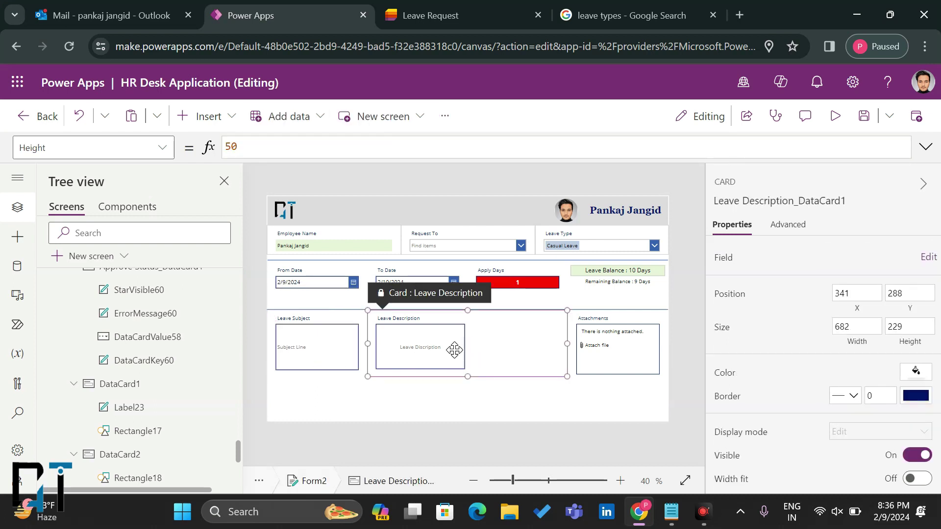
left_click(454, 350)
left_click_drag(465, 349, 559, 344)
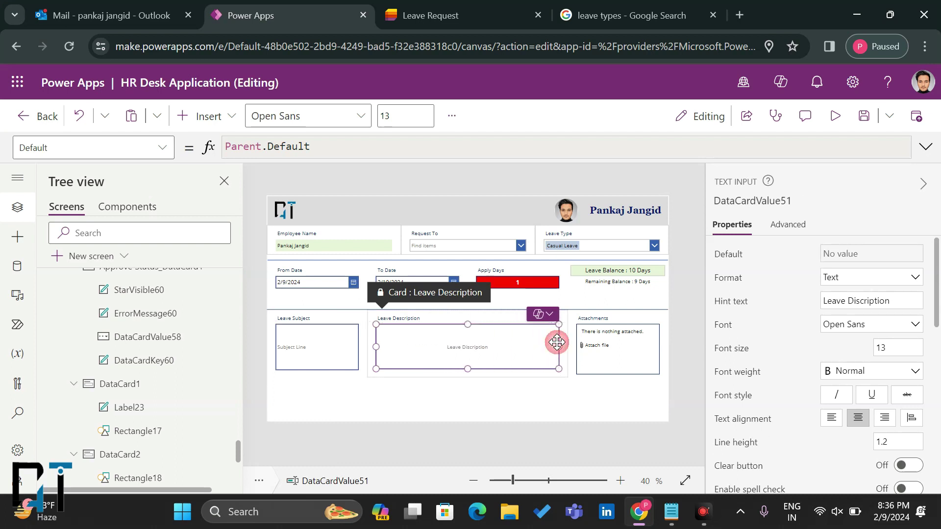
Step: Give the row's cards, including Attachments, a border width of 1
left_click(342, 360)
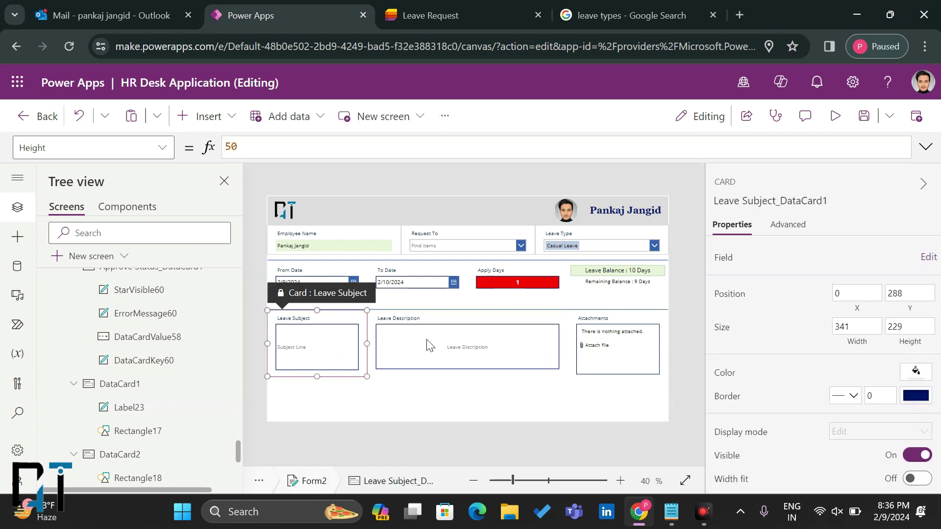
left_click(429, 346)
left_click(349, 322)
left_click(881, 396)
left_click(518, 324)
key("BackSpace")
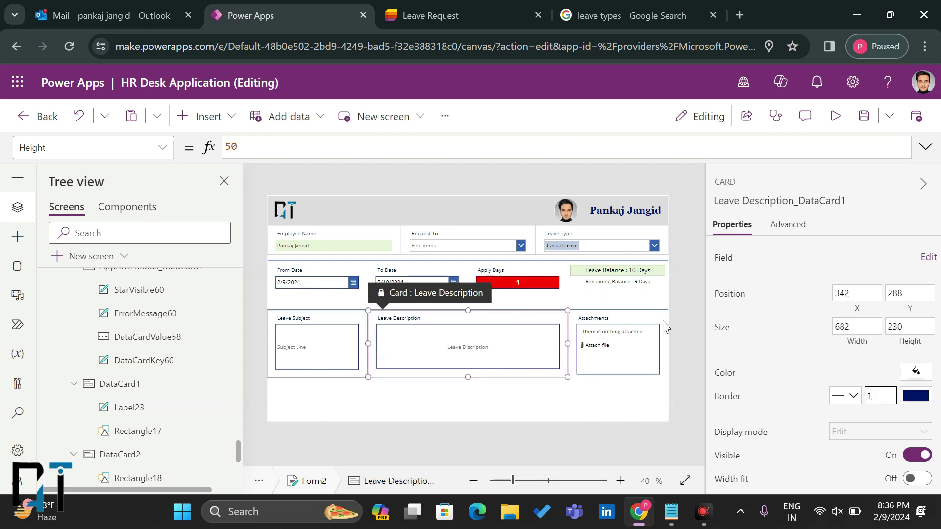
left_click(662, 322)
left_click(880, 395)
type("1")
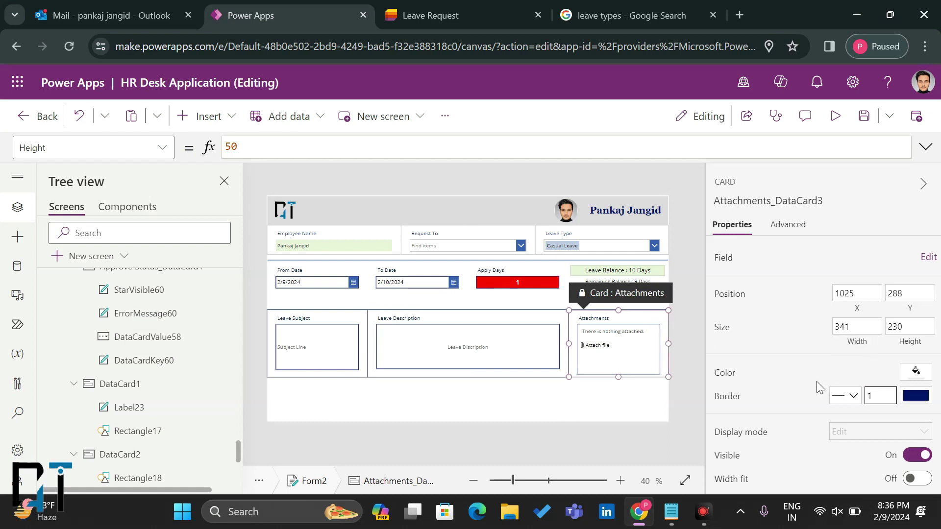
left_click(817, 384)
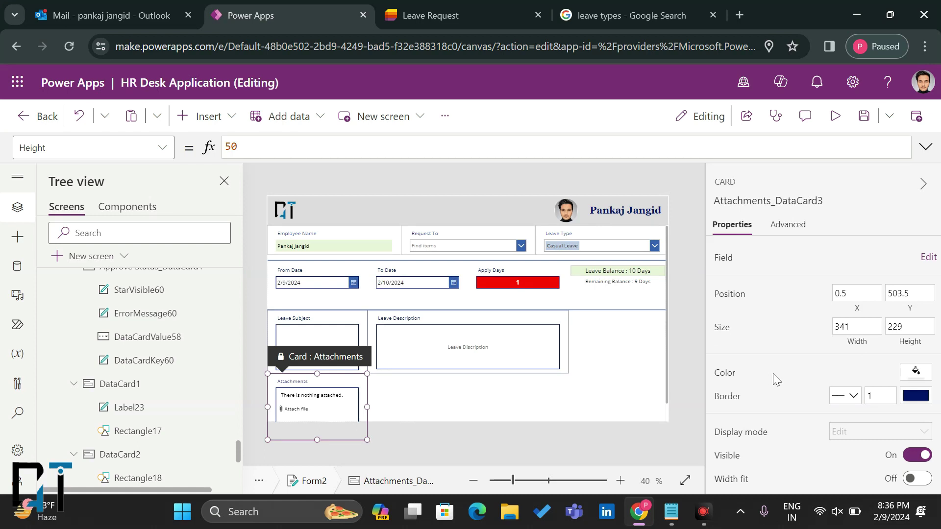
Step: Set the Attachments card width to 340 so it fits beside Leave Description
left_click(857, 326)
key("BackSpace")
type("0")
left_click(822, 328)
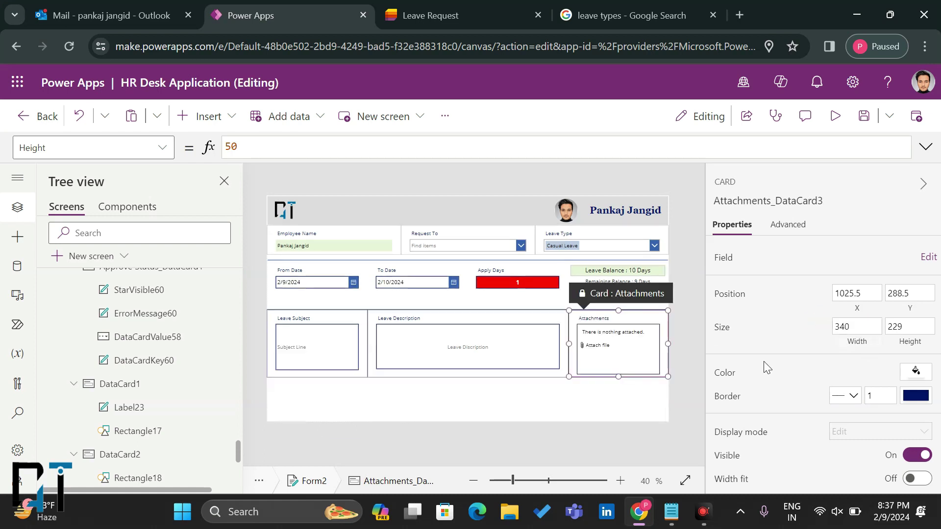
left_click(678, 409)
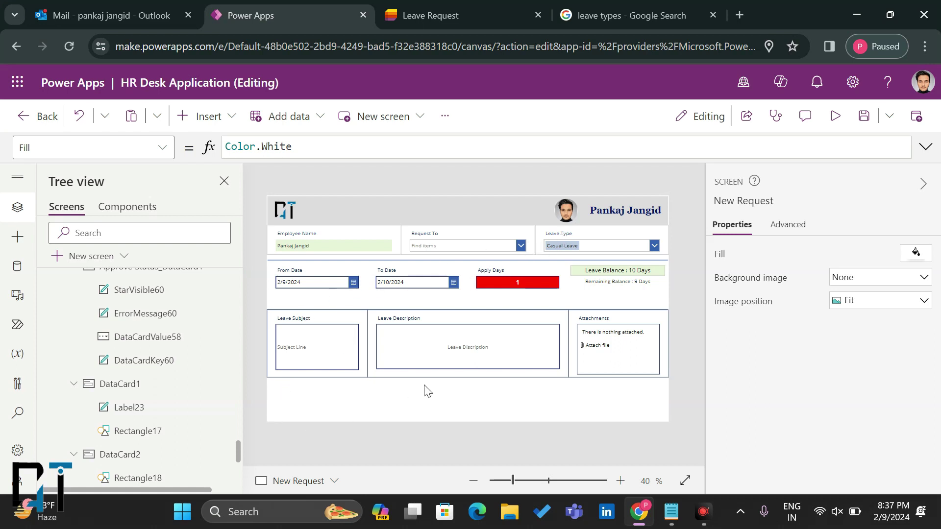
left_click(205, 116)
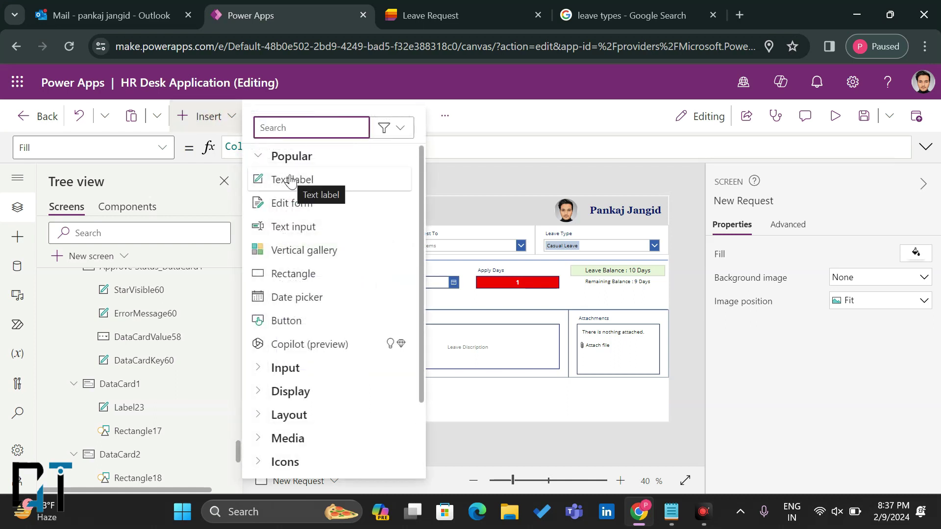
Step: Add a custom card to Form2 and shrink its height to 115
left_click(485, 396)
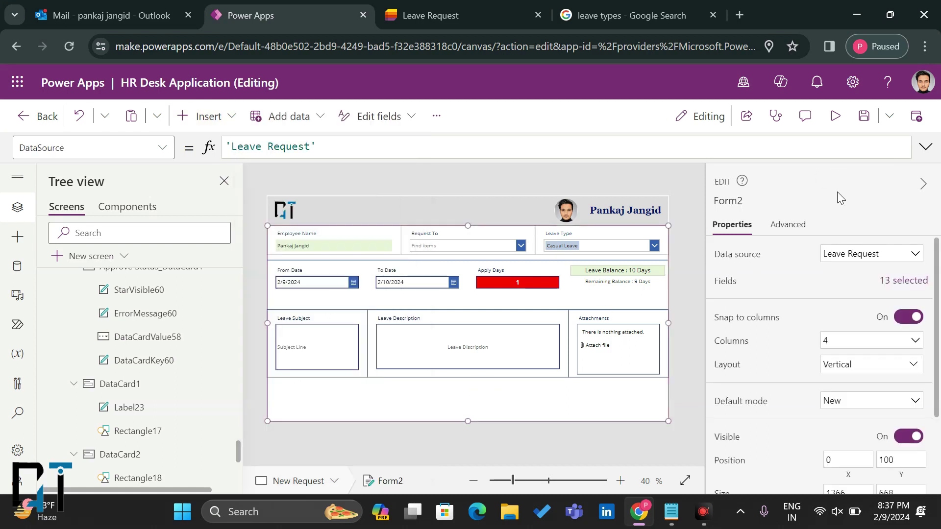
left_click(890, 280)
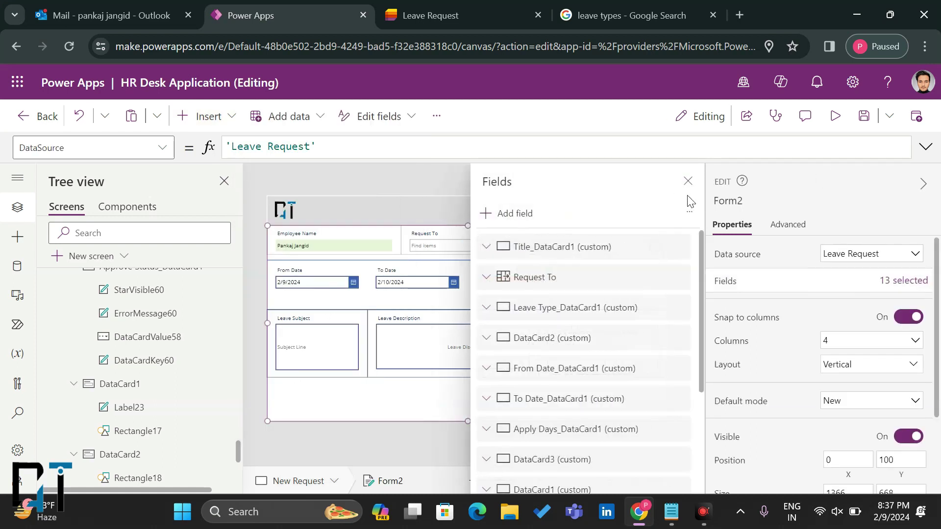
left_click(689, 212)
left_click(696, 237)
left_click(688, 181)
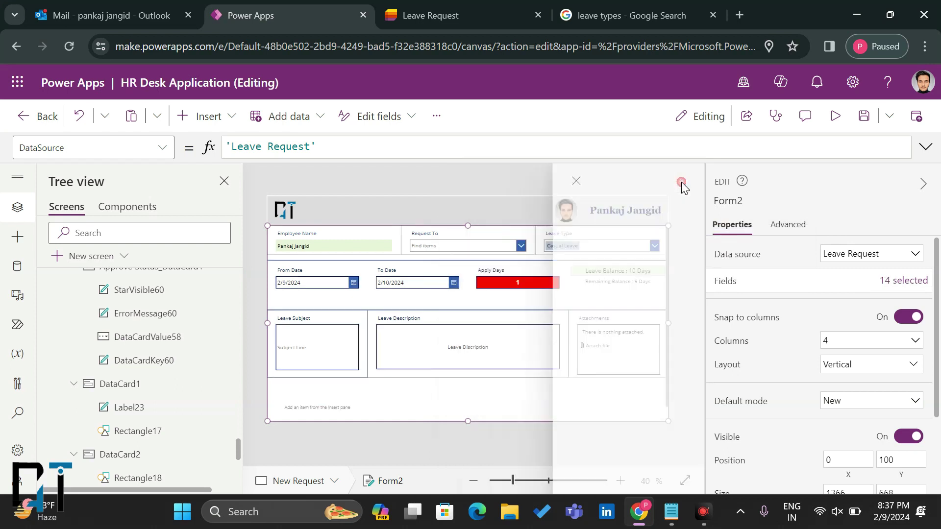
left_click(335, 390)
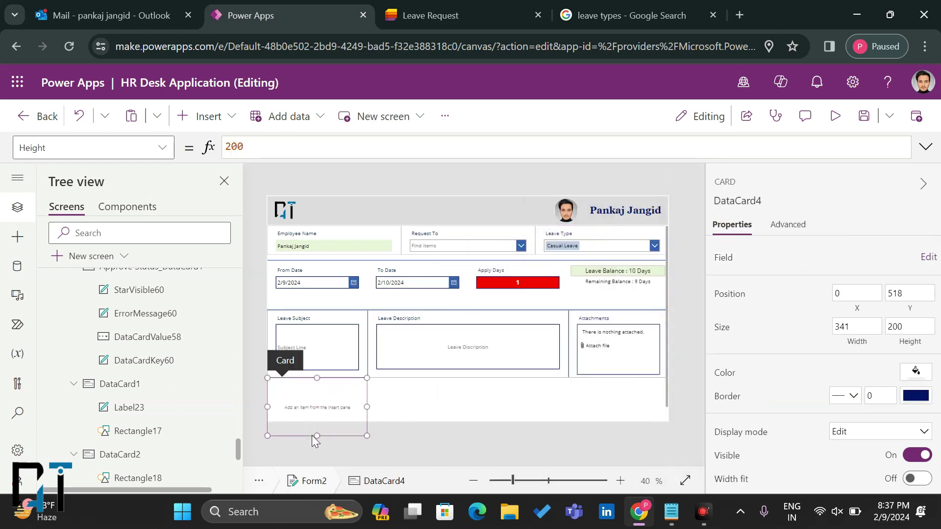
left_click_drag(316, 435, 327, 410)
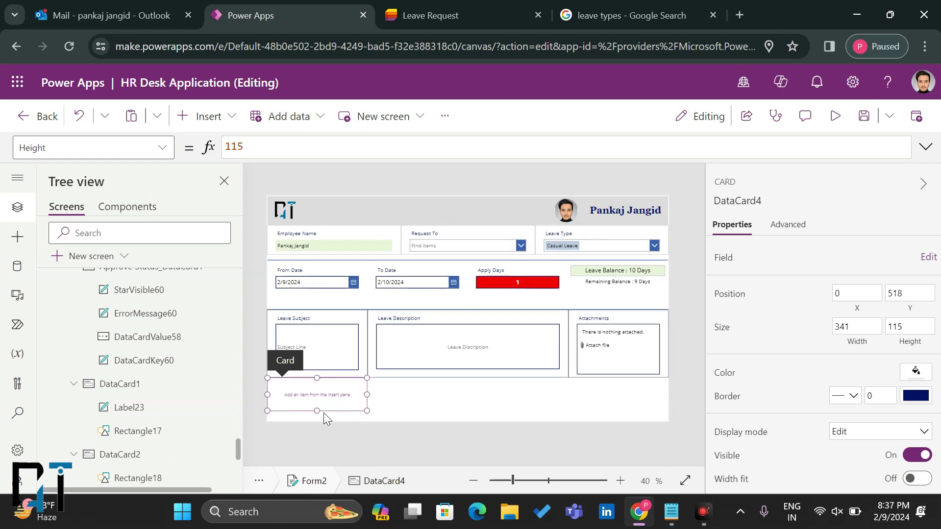
Step: Insert a text label at the custom card's top-left and widen DataCard4 across the form
left_click(197, 117)
left_click(292, 179)
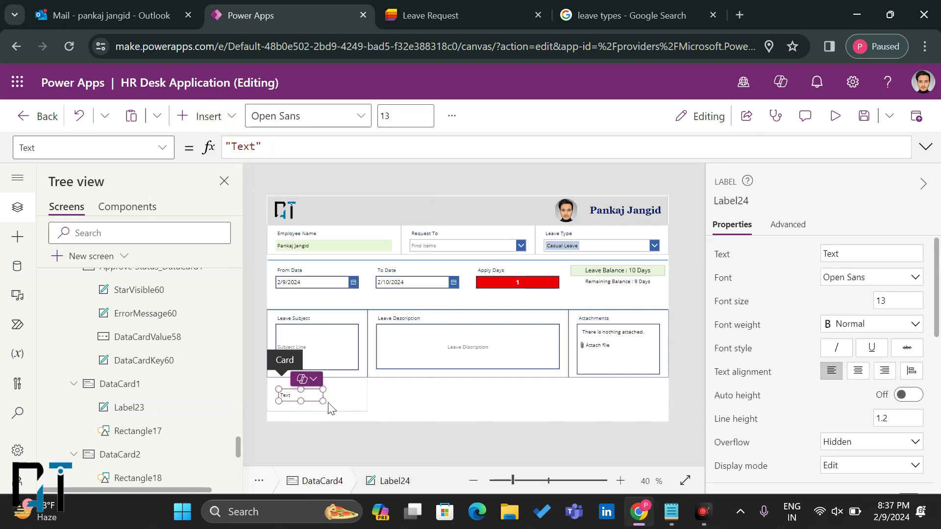
left_click_drag(309, 401, 367, 411)
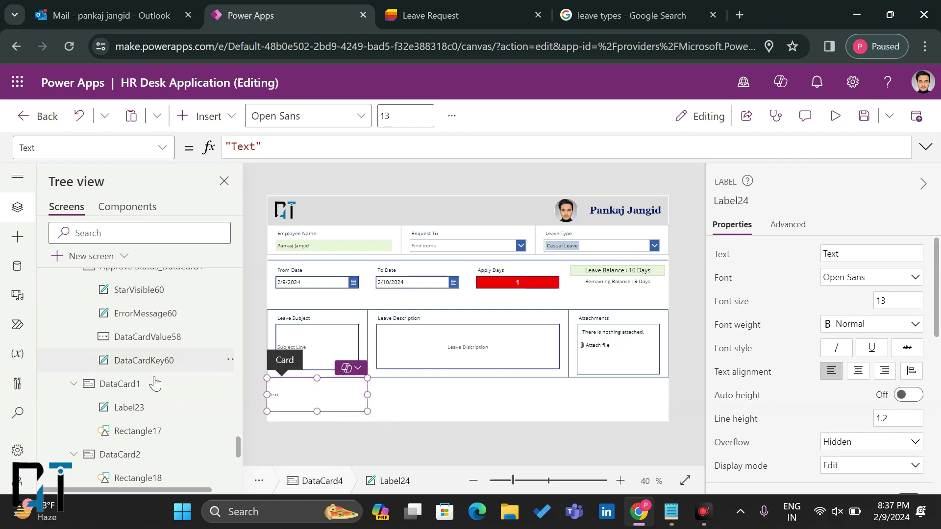
scroll(140, 342, "up", 1)
scroll(140, 342, "up", 15)
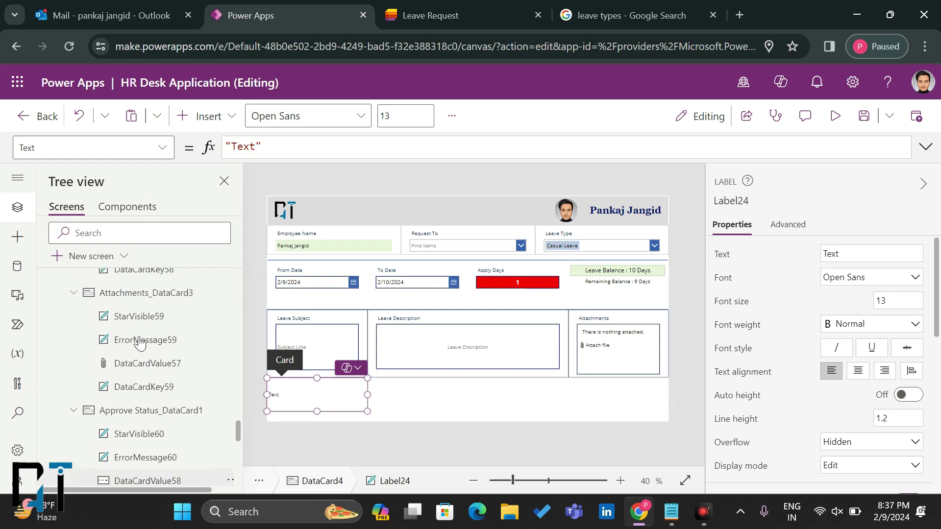
scroll(139, 342, "up", 11)
scroll(139, 342, "down", 11)
scroll(140, 342, "up", 3)
scroll(140, 342, "down", 15)
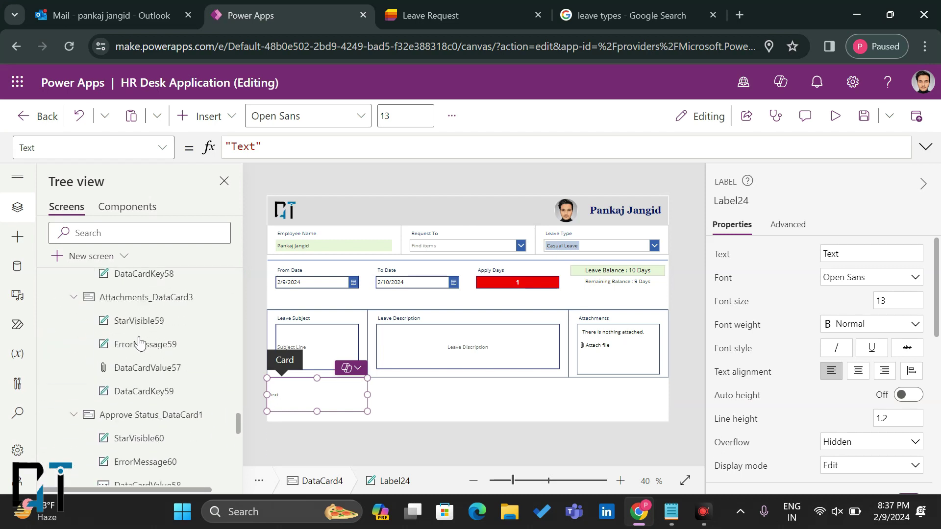
left_click(120, 349)
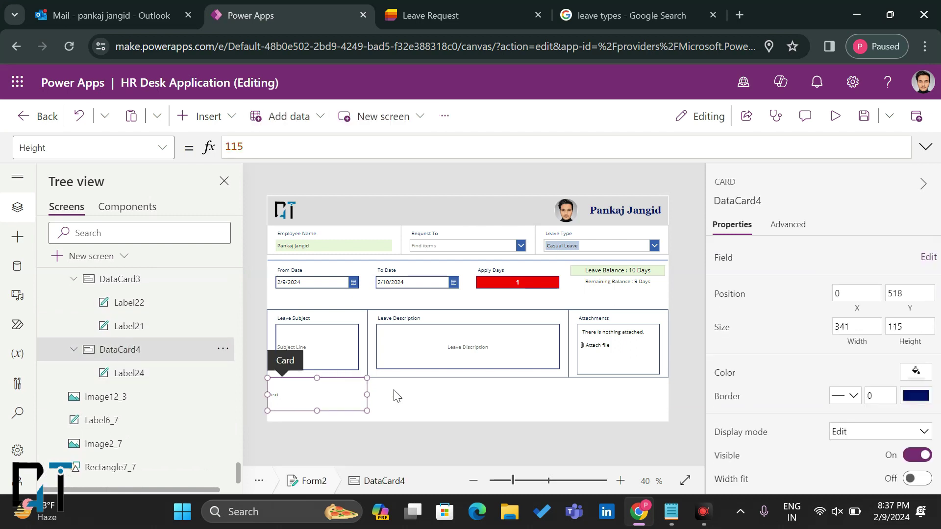
left_click_drag(366, 396, 544, 405)
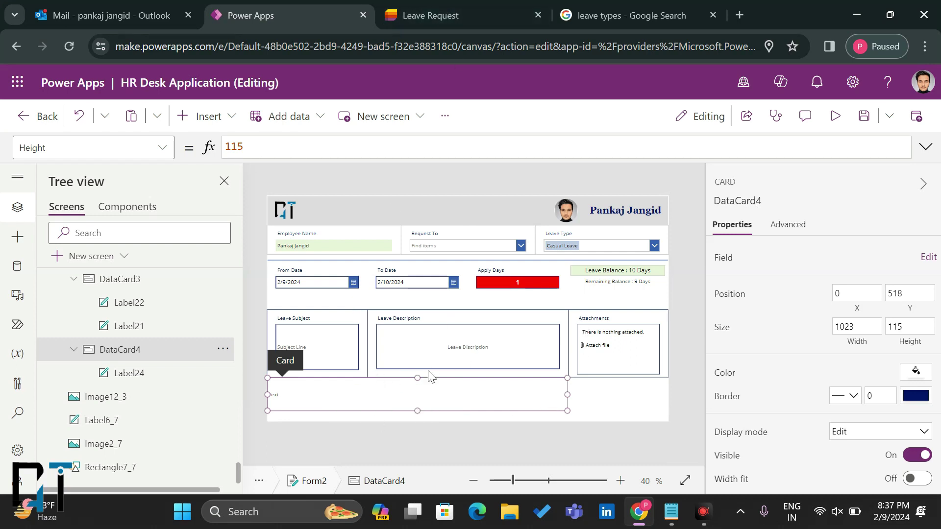
left_click(632, 16)
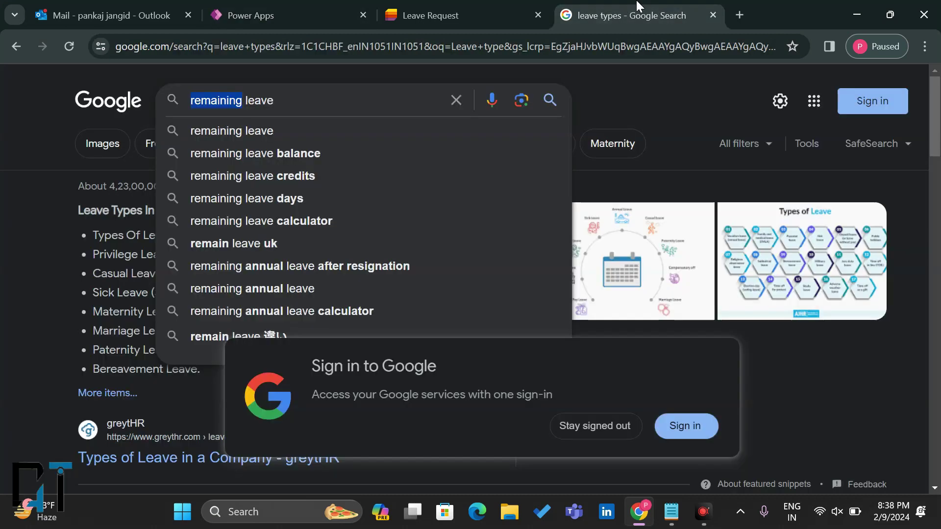
Step: Search Google for 'Sick Leave' policy
key("ctrl+a")
key("Escape")
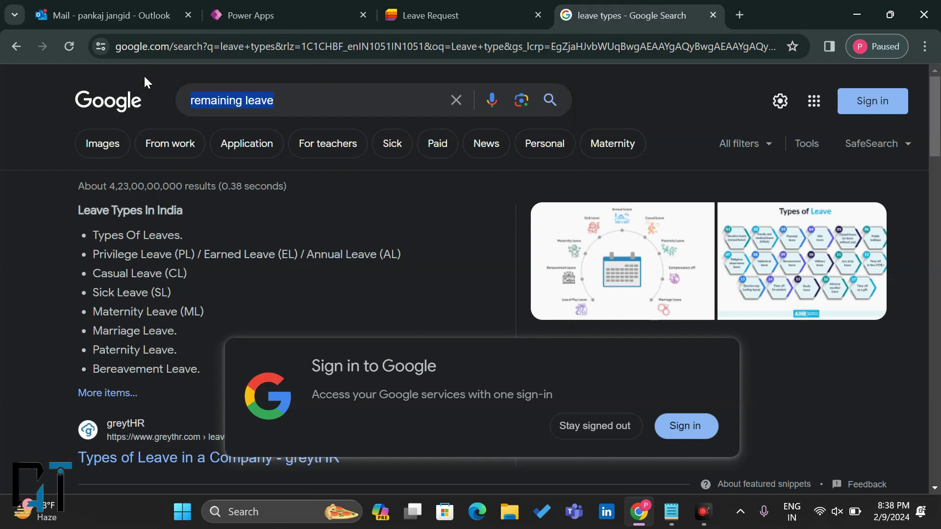
type("Ea")
key("BackSpace")
key("BackSpace")
type("Sick Leave")
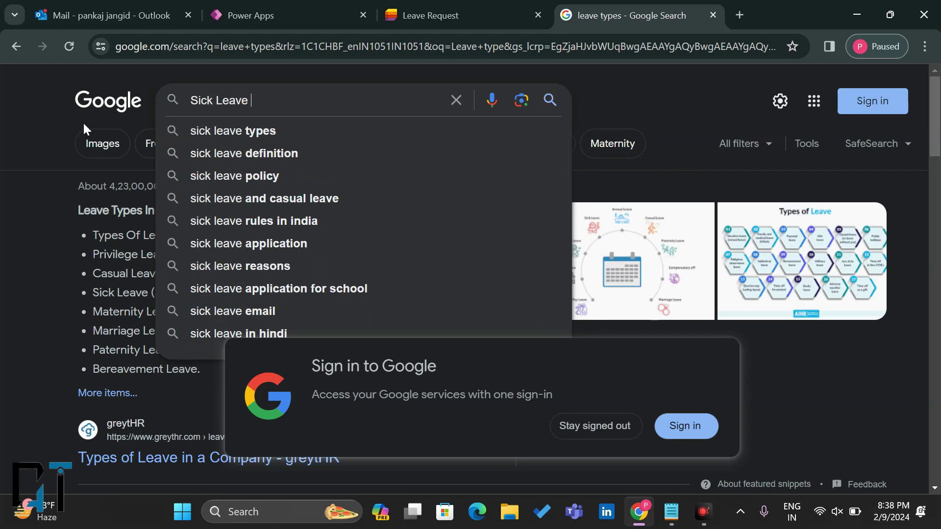
left_click(204, 177)
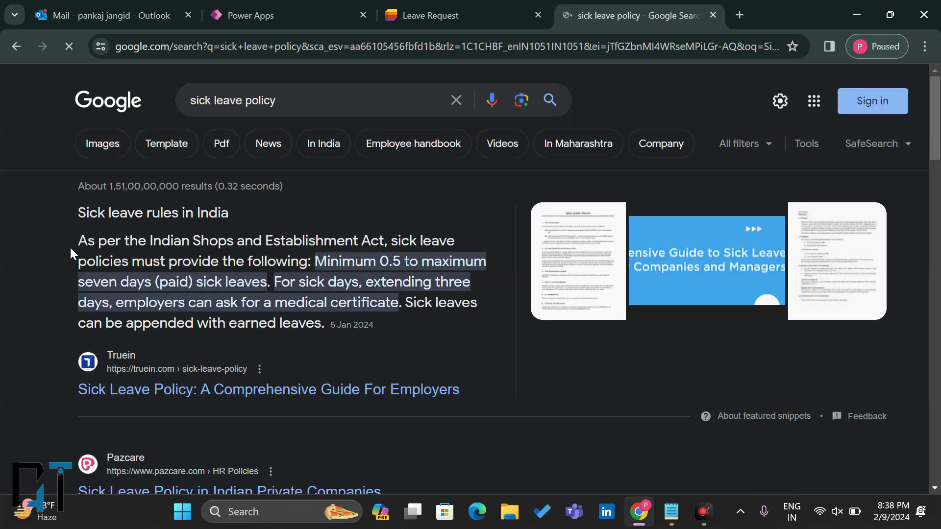
Step: Select the featured 'Sick leave rules in India' heading and paragraph
left_click_drag(79, 242, 146, 243)
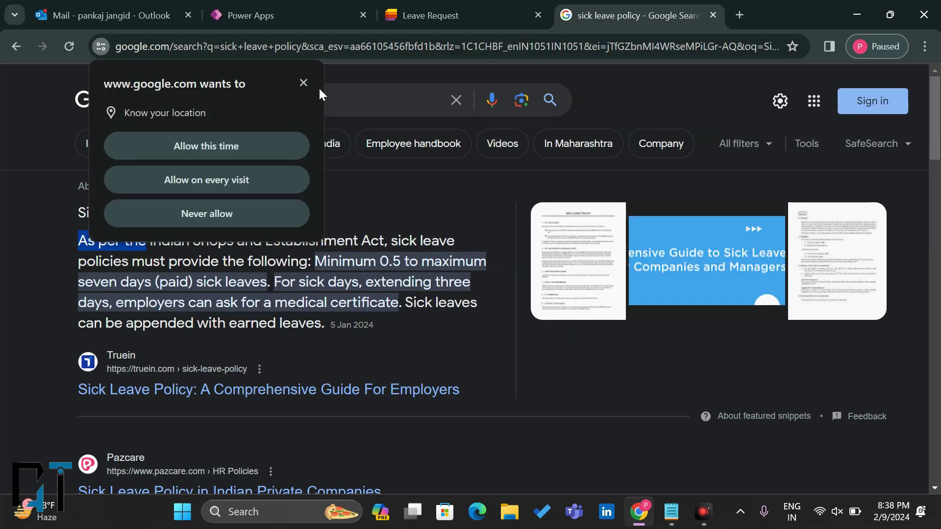
left_click(304, 83)
left_click(155, 231)
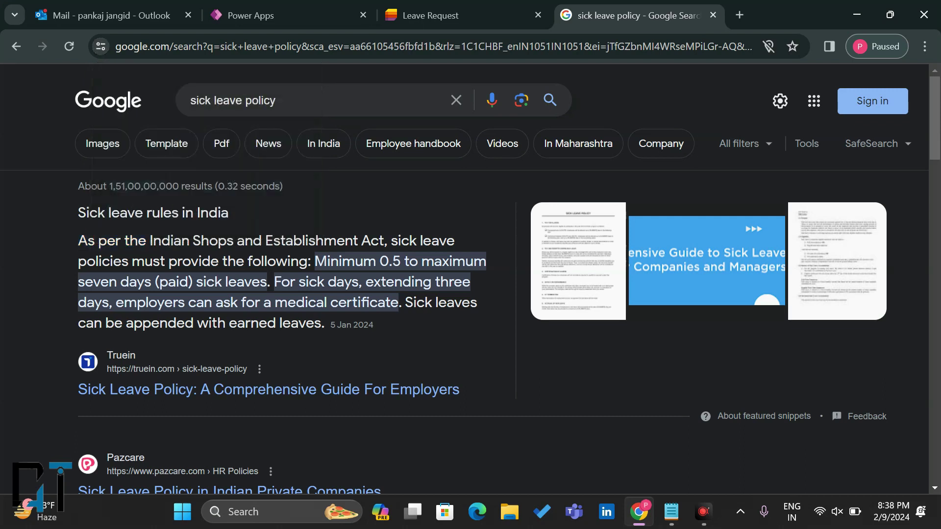
left_click_drag(78, 209, 323, 325)
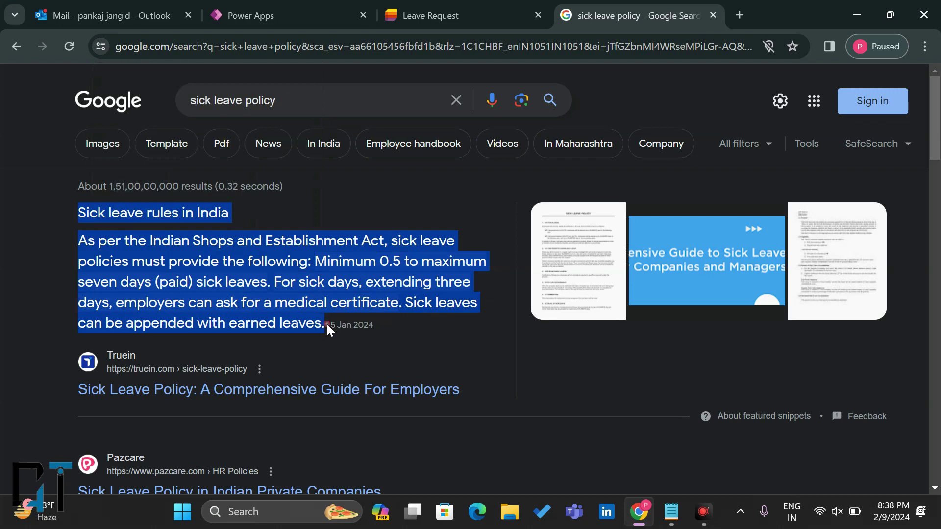
left_click(392, 13)
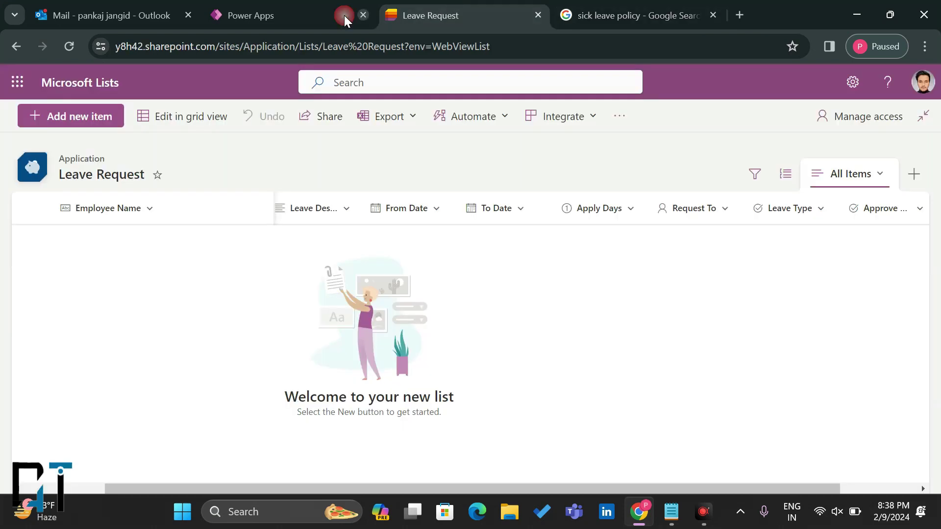
left_click(289, 14)
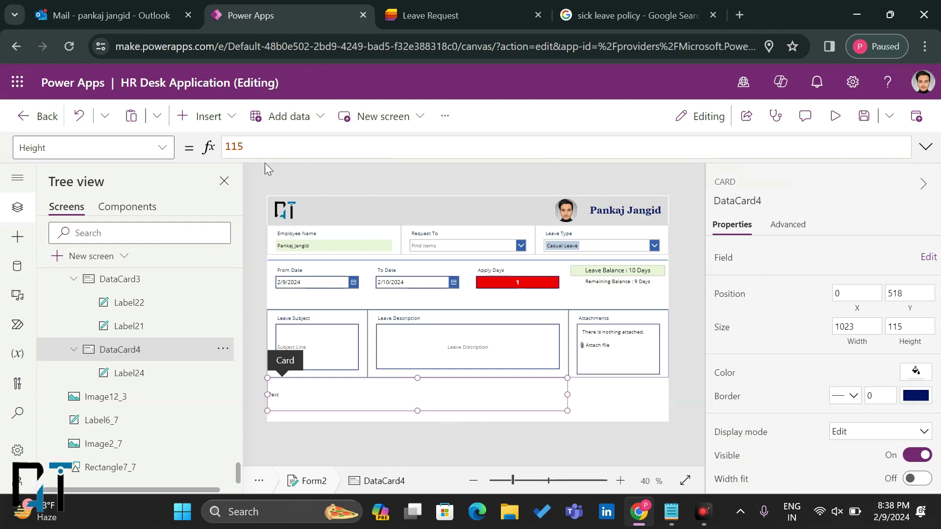
Step: Replace Label24's placeholder 'Text' with the pasted sick leave policy and widen it across the card
left_click(285, 396)
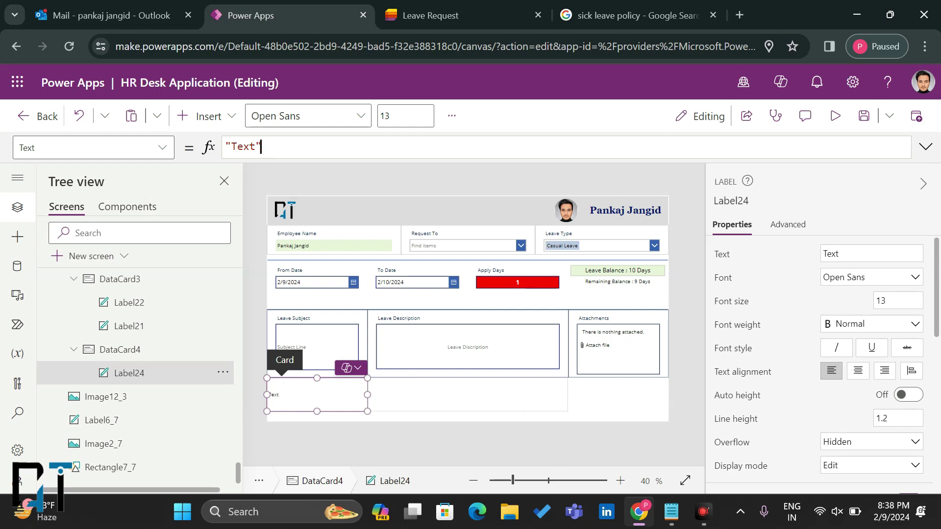
left_click(259, 147)
left_click_drag(255, 147, 237, 147)
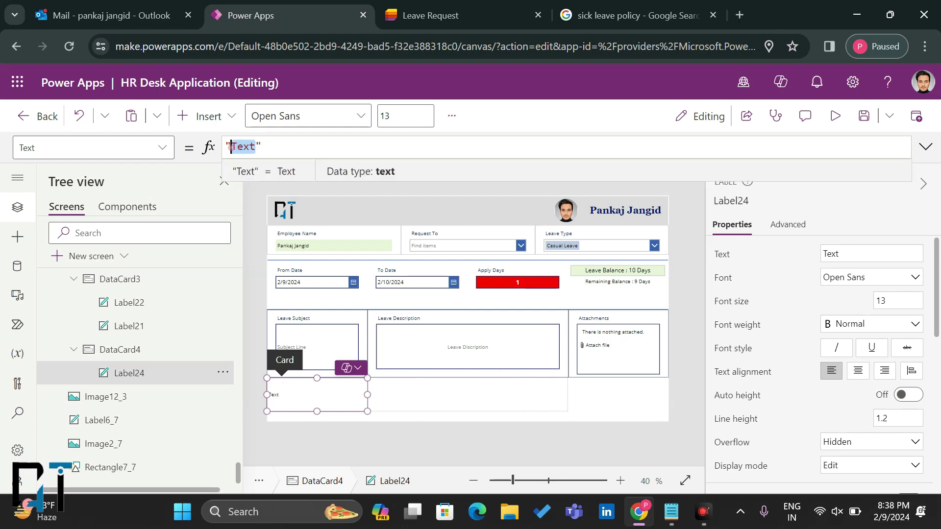
key("ctrl+v")
left_click_drag(367, 394, 566, 407)
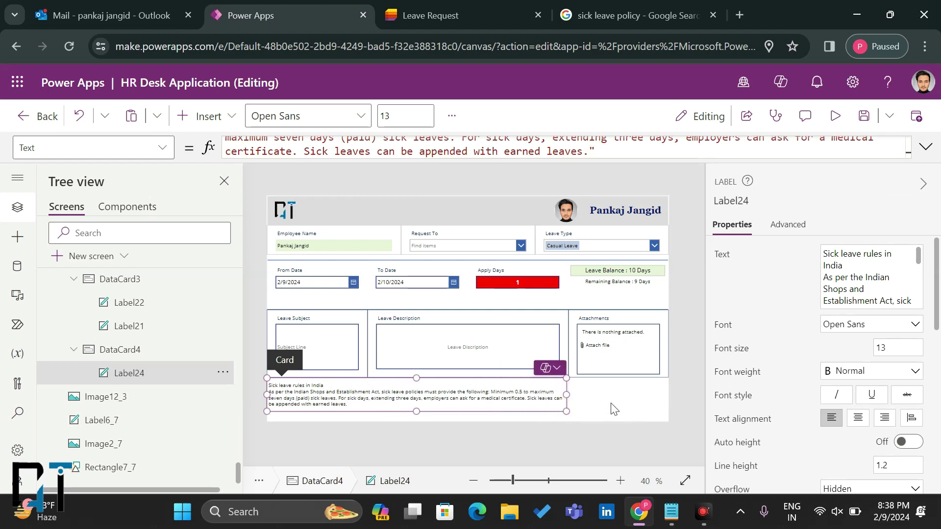
left_click(248, 332)
left_click(533, 409)
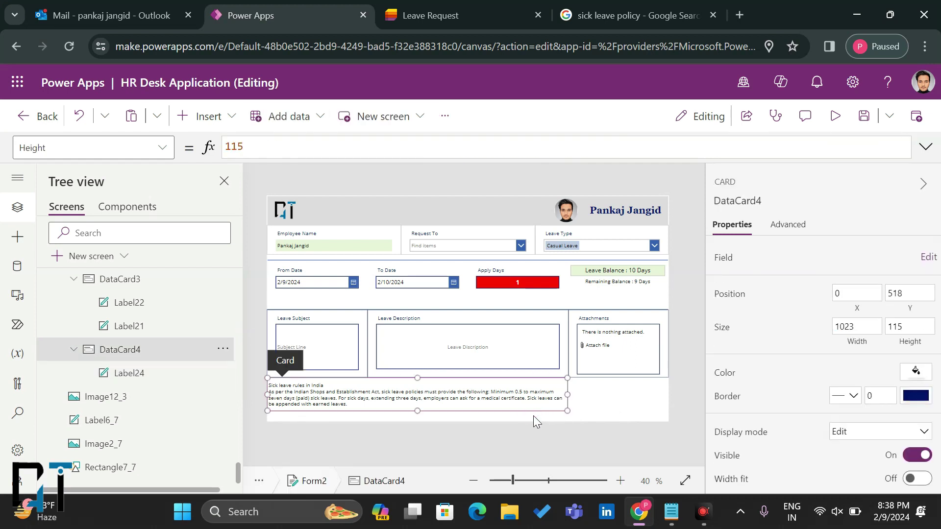
left_click(603, 395)
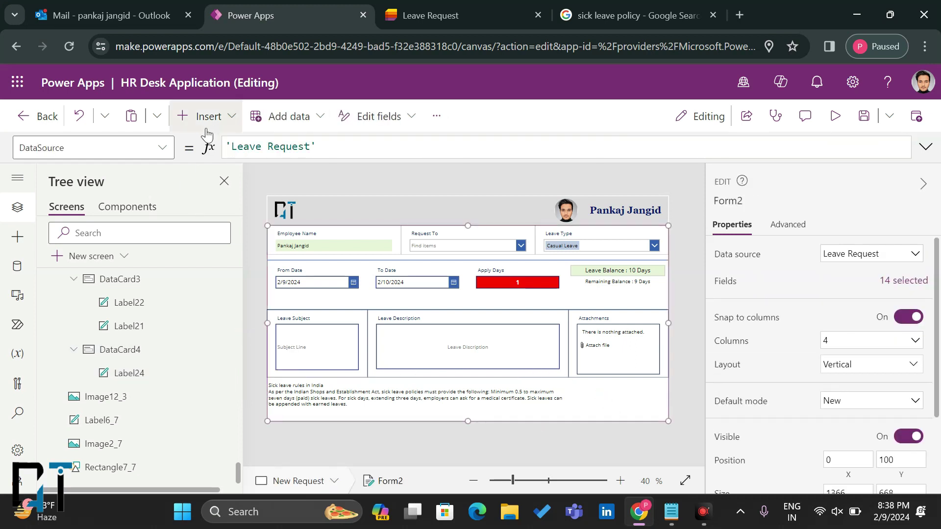
Step: Insert a button below the Attachments box and caption it 'Submit Leave'
left_click(208, 117)
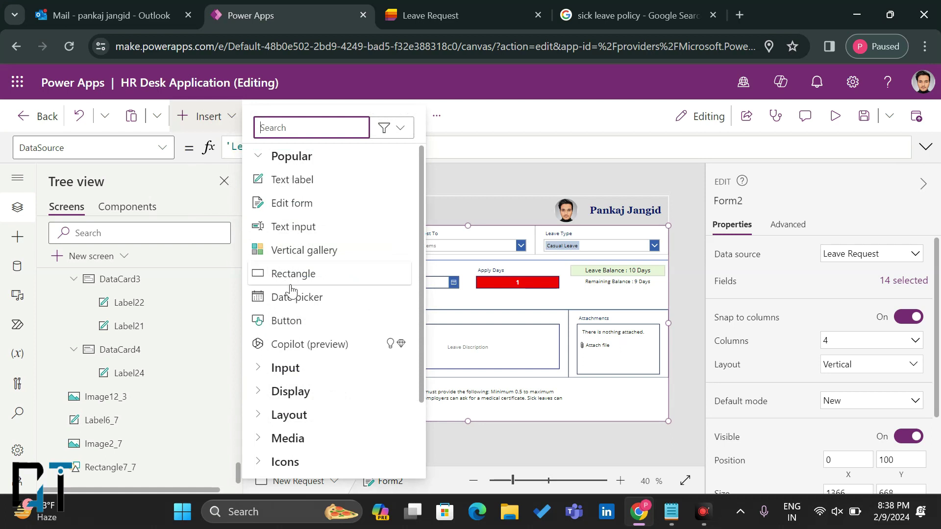
left_click(286, 321)
left_click_drag(299, 206, 656, 415)
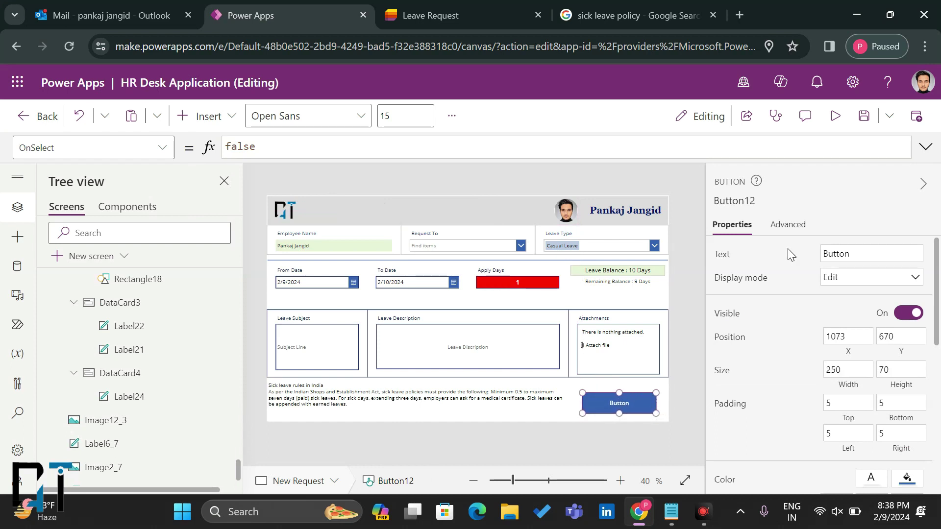
double_click(836, 254)
type("S")
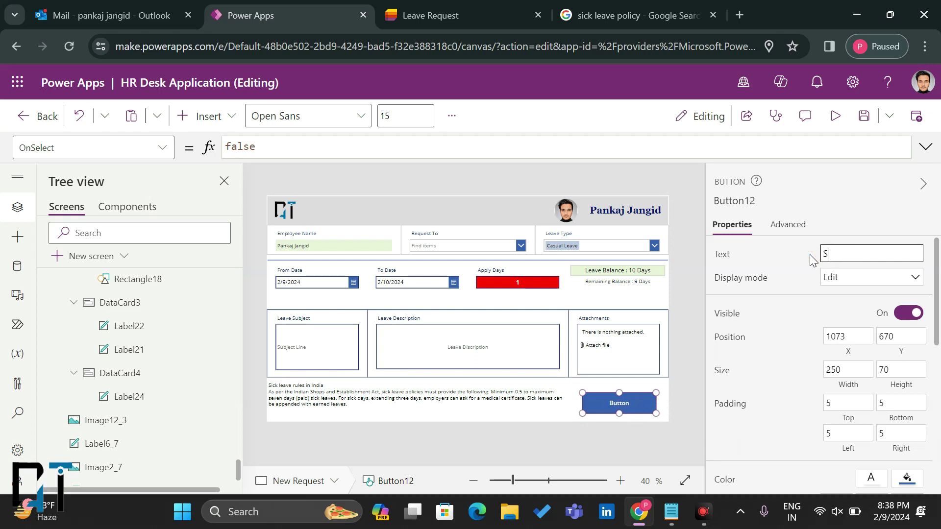
type("ubmit Leave")
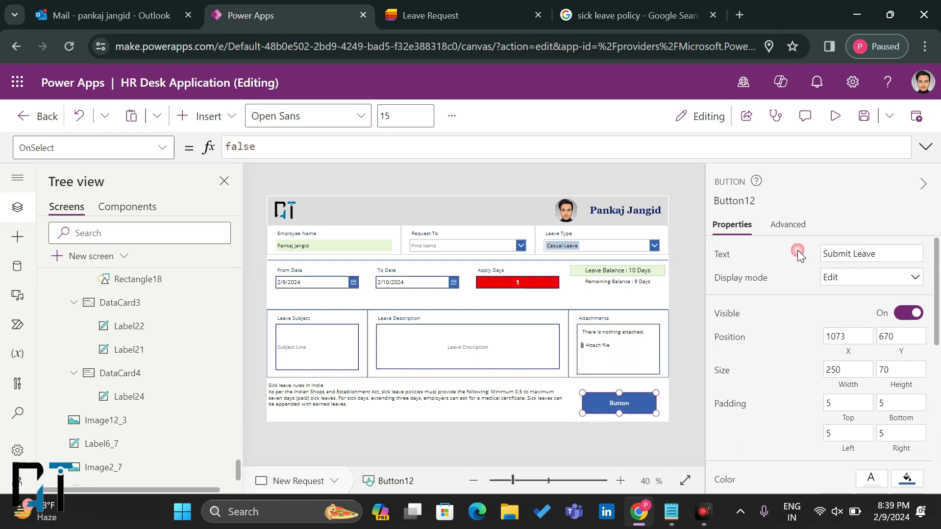
Step: Give the button a border radius of 20 and font size 22
scroll(818, 325, "down", 2)
scroll(818, 326, "down", 2)
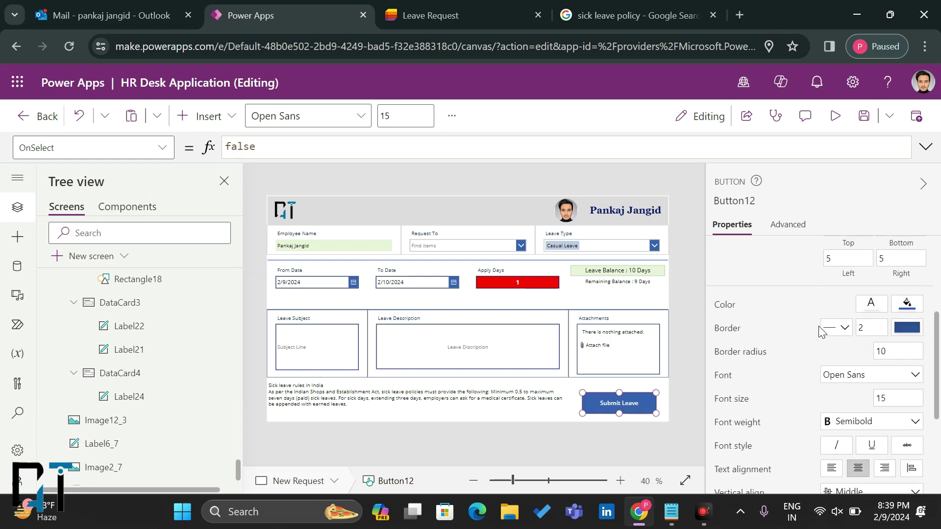
scroll(819, 326, "up", 1)
scroll(866, 323, "up", 1)
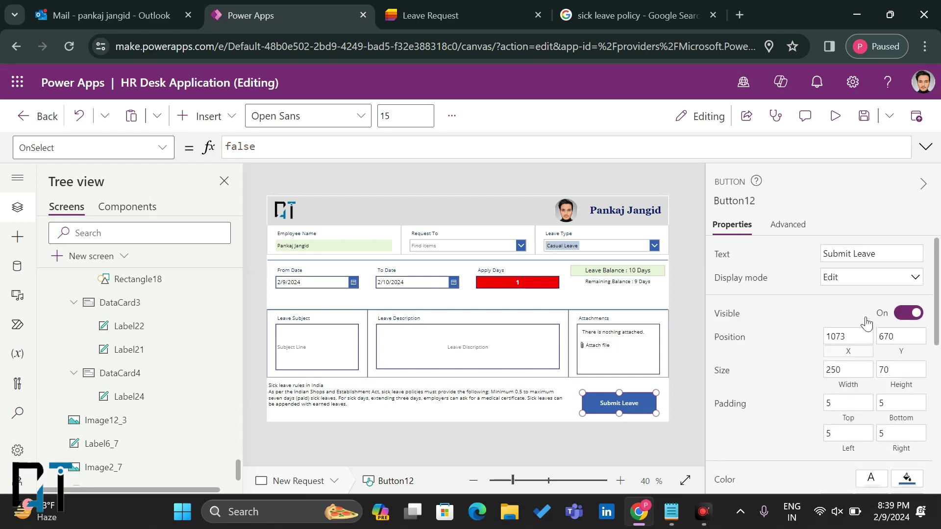
scroll(866, 323, "down", 5)
left_click(893, 290)
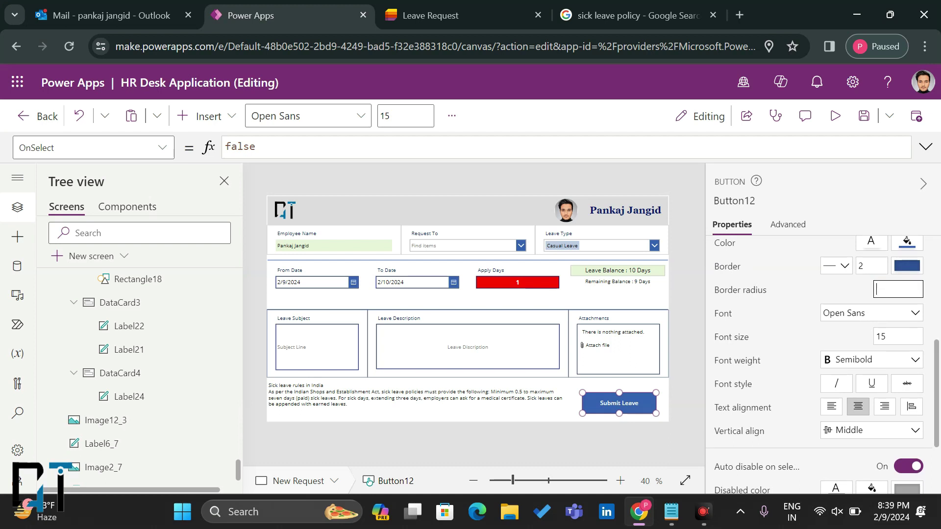
left_click(854, 291)
left_click(888, 289)
left_click_drag(886, 289, 868, 294)
key("Tab")
key("Tab")
type("25")
key("Return")
double_click(898, 336)
type("22")
left_click(859, 335)
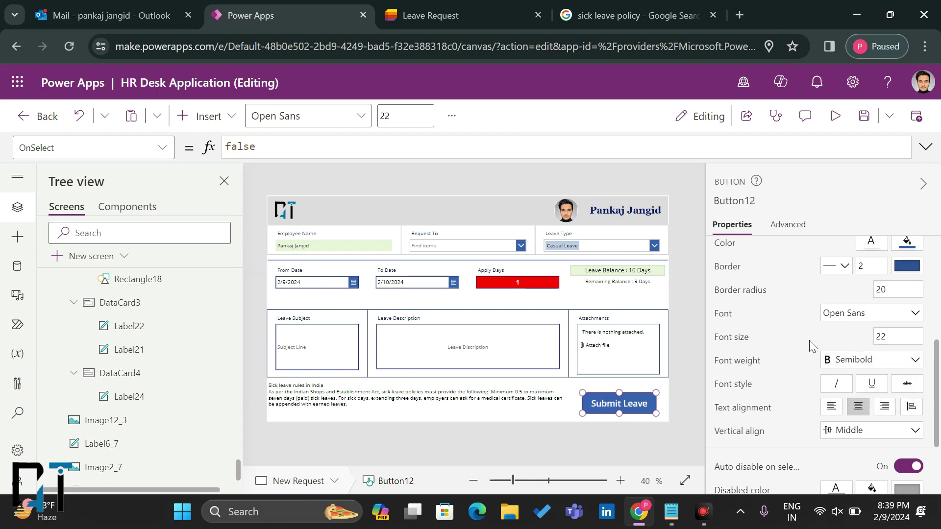
Step: Deselect the button to preview it, then reselect the Submit Leave button
scroll(810, 340, "up", 3)
scroll(837, 398, "down", 3)
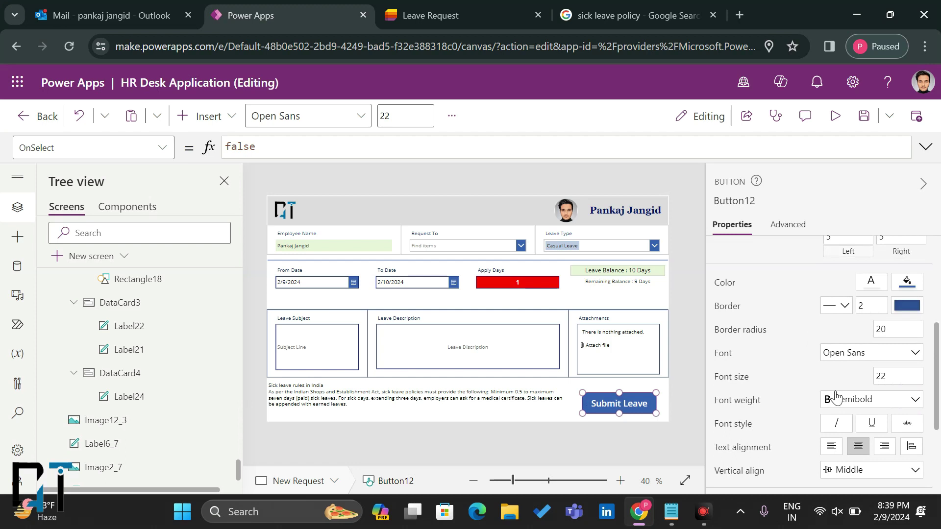
scroll(835, 397, "down", 2)
left_click(622, 444)
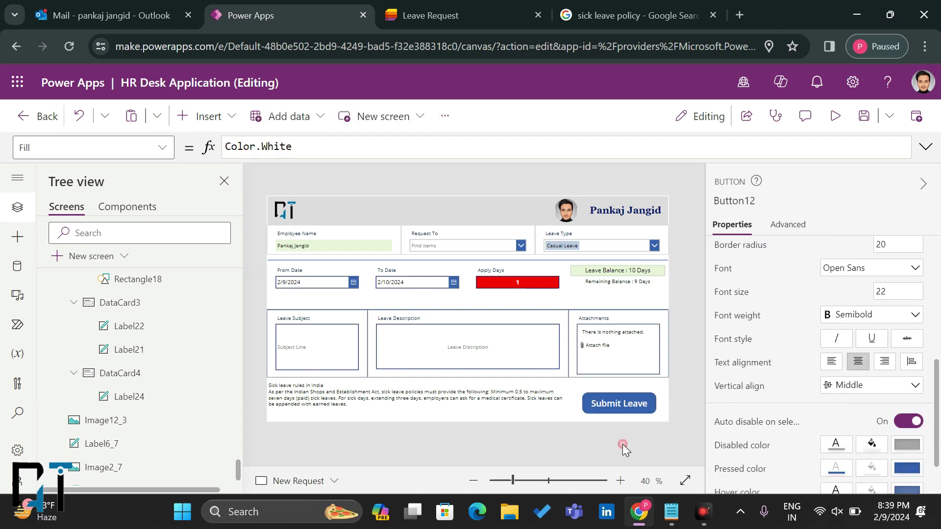
left_click(638, 409)
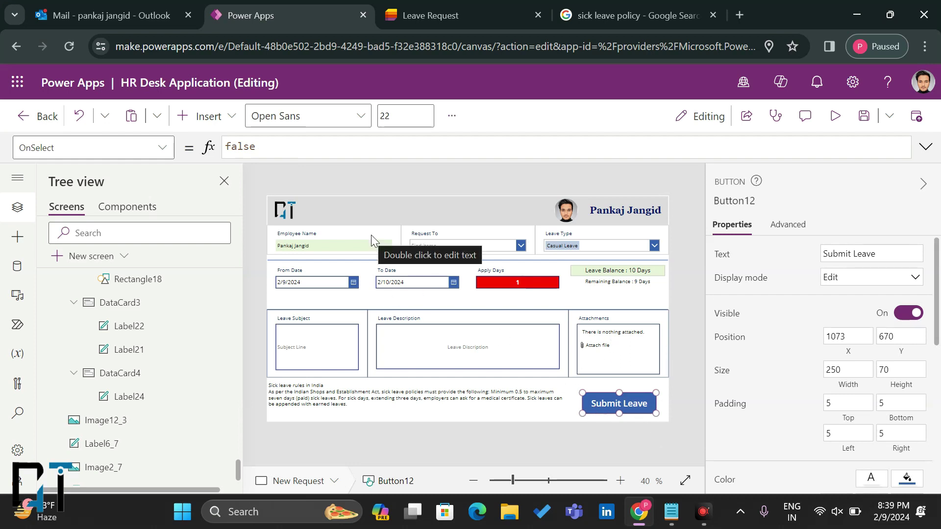
Step: Replace the button's OnSelect with SubmitForm(Form2), confirming the form name in Tree view
key("ctrl+a")
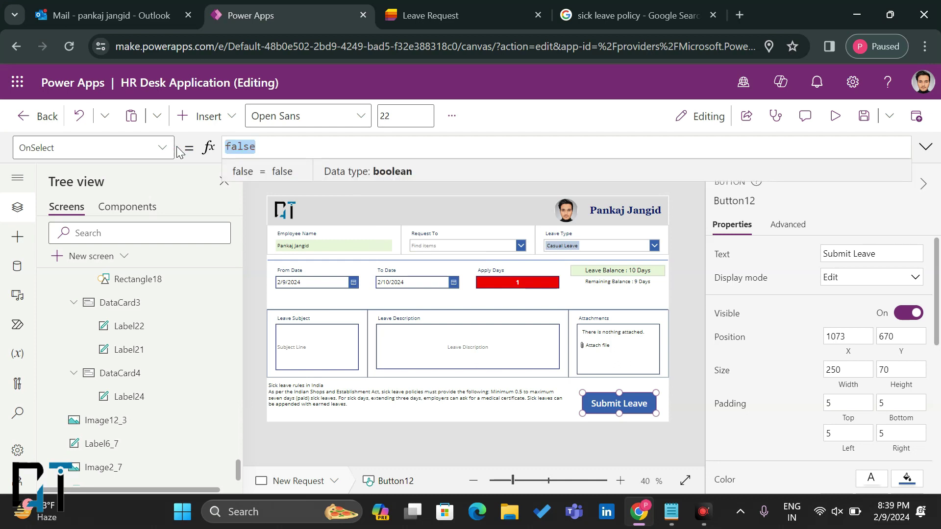
type("Submit")
left_click(292, 152)
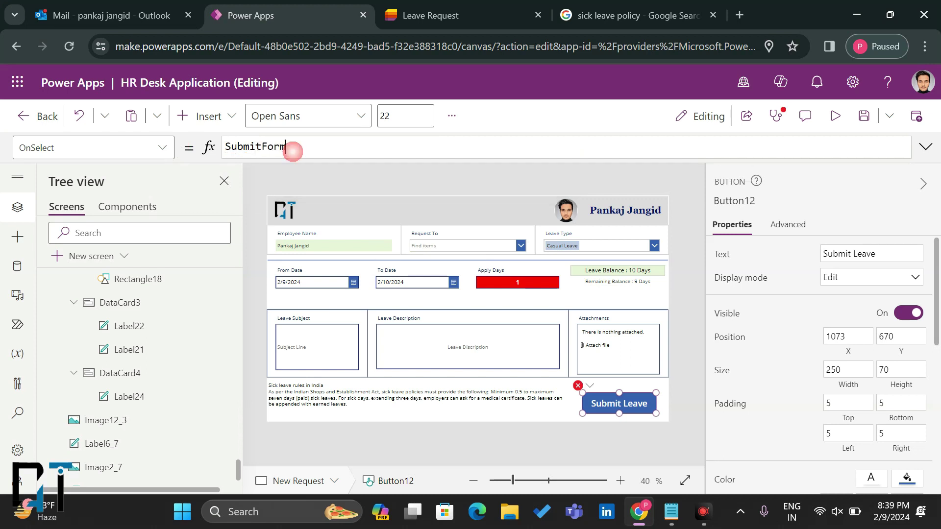
scroll(150, 301, "up", 10)
scroll(149, 302, "up", 10)
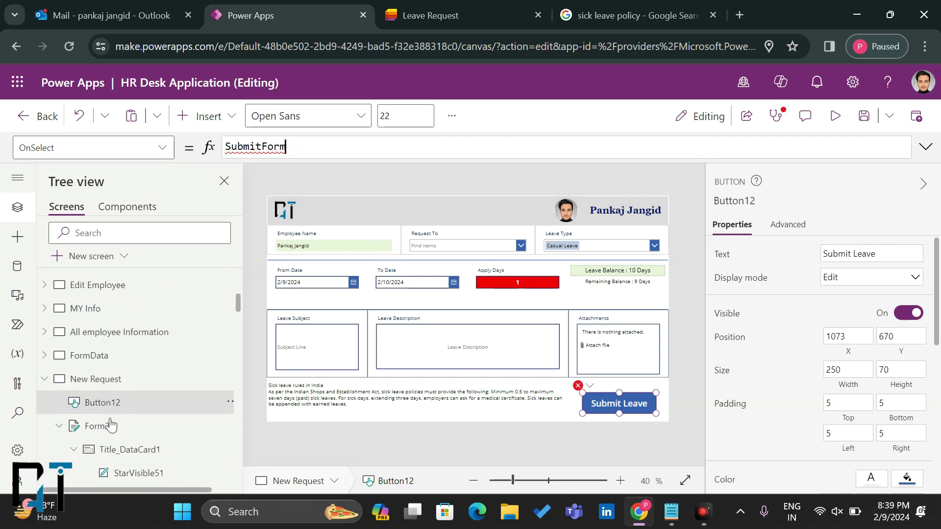
left_click(110, 426)
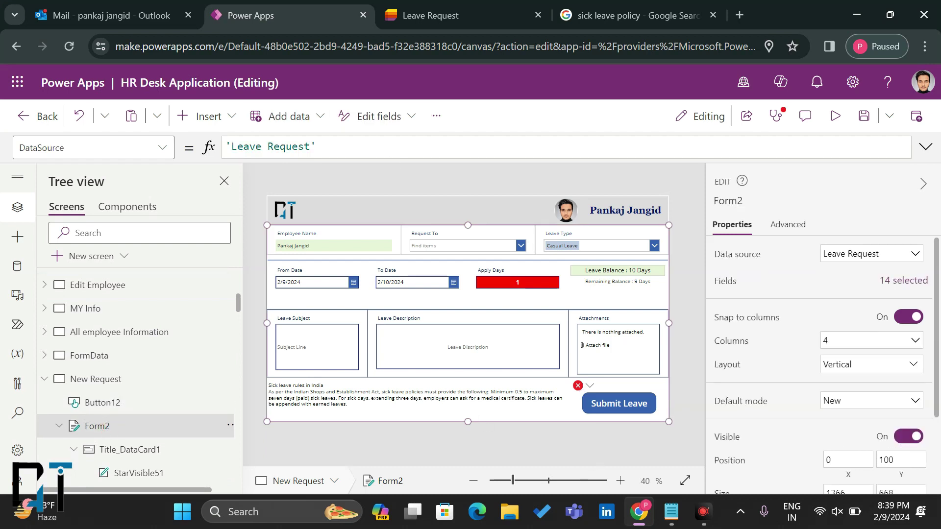
left_click(613, 399)
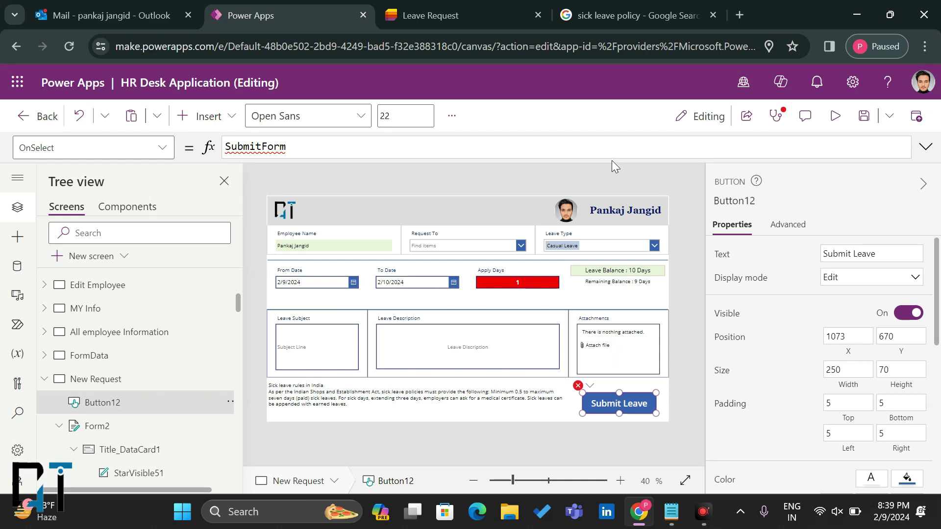
left_click(382, 146)
type("(For")
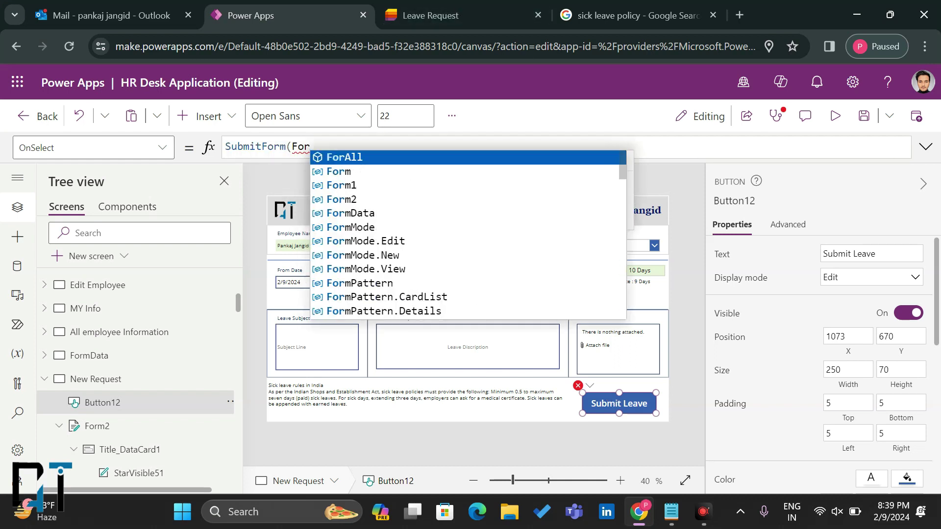
left_click(368, 194)
type(")")
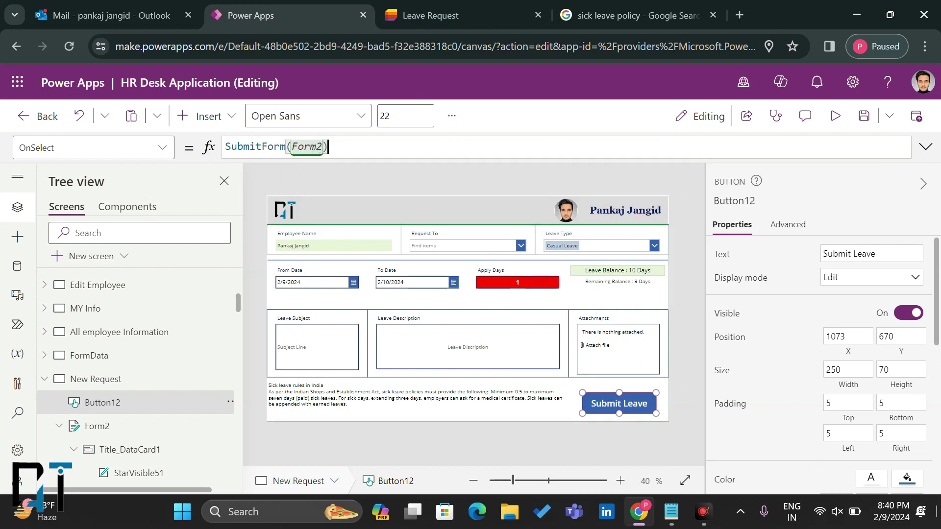
left_click(892, 451)
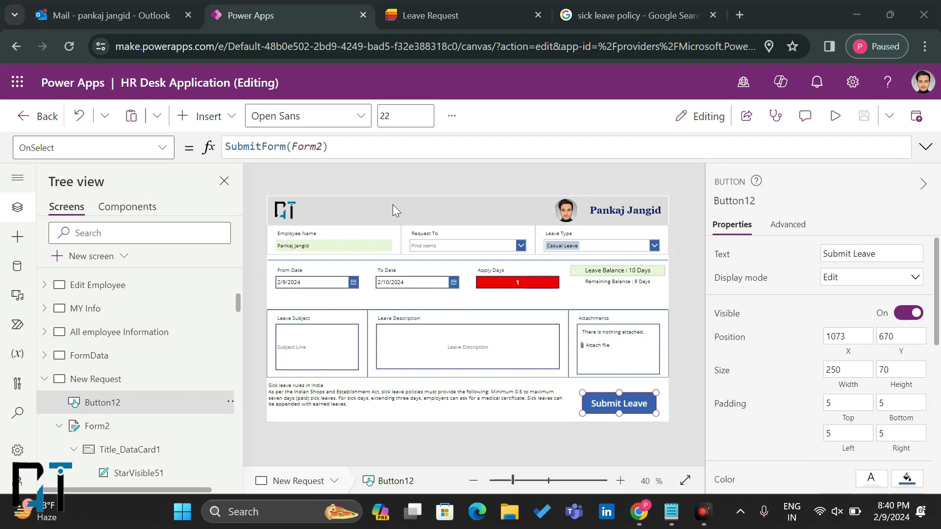
Step: Select the leave request form and switch to its OnSuccess property
left_click(161, 147)
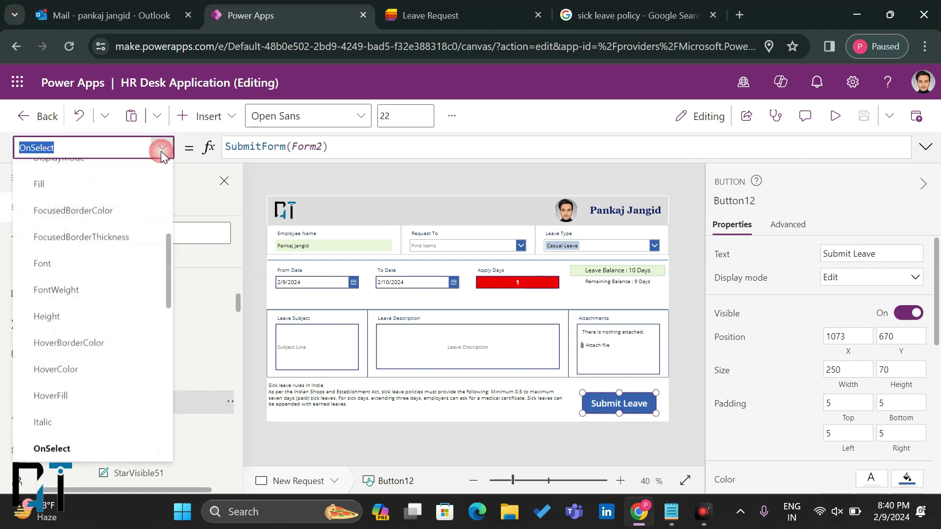
scroll(106, 330, "down", 8)
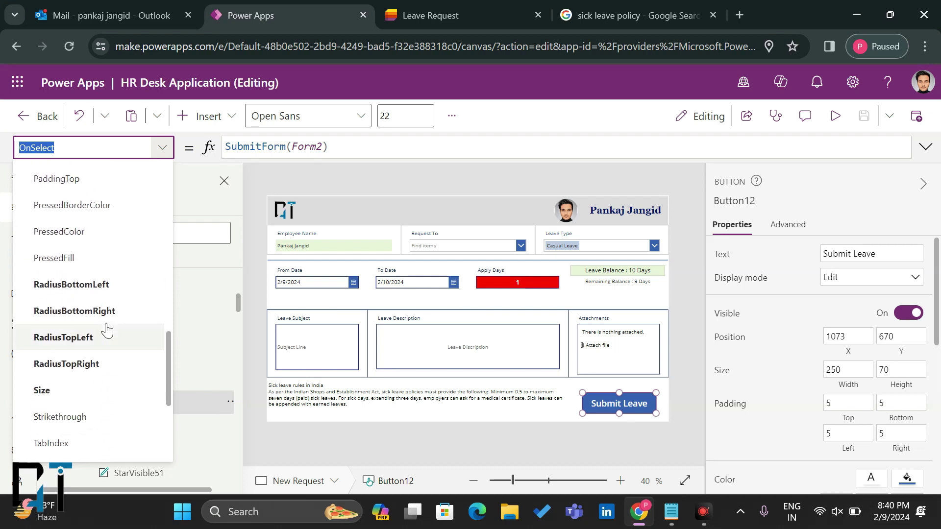
left_click(438, 416)
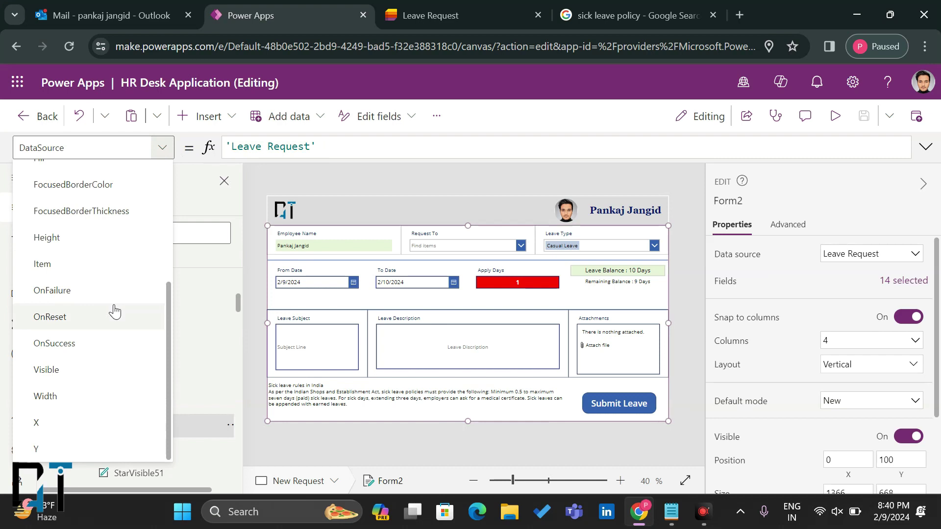
left_click(85, 353)
key("Tab")
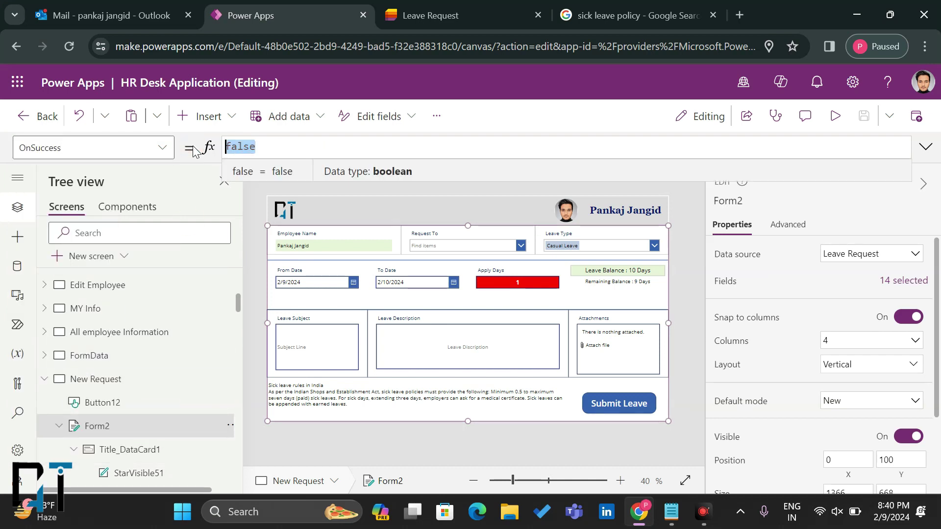
Step: Set OnSuccess to a success Notify: 'Your Leave Submitted to Your Manager....Please wait For Approve'
type("N")
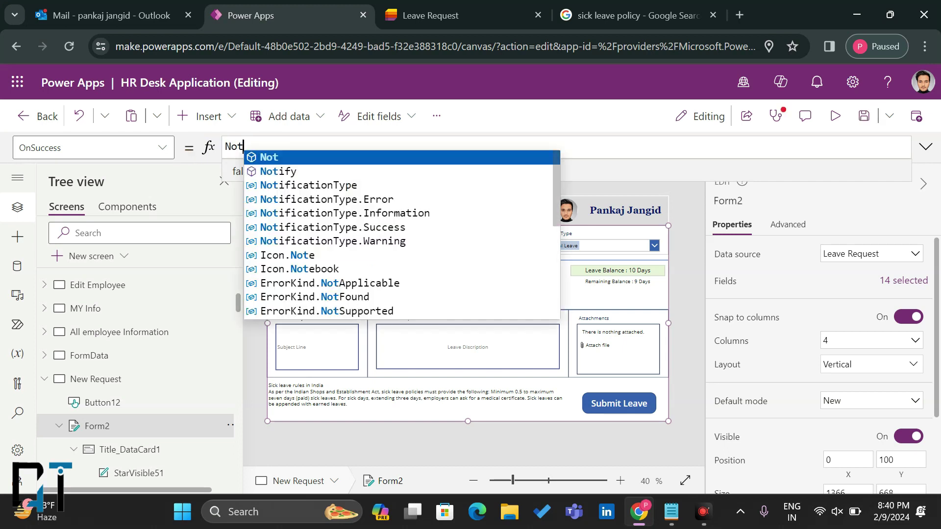
type("ot")
left_click(273, 167)
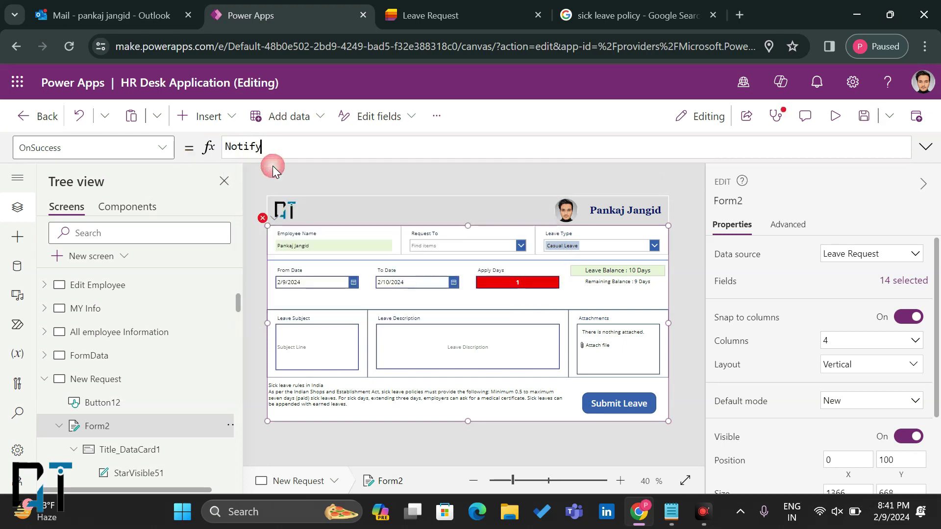
type("(\"\"")
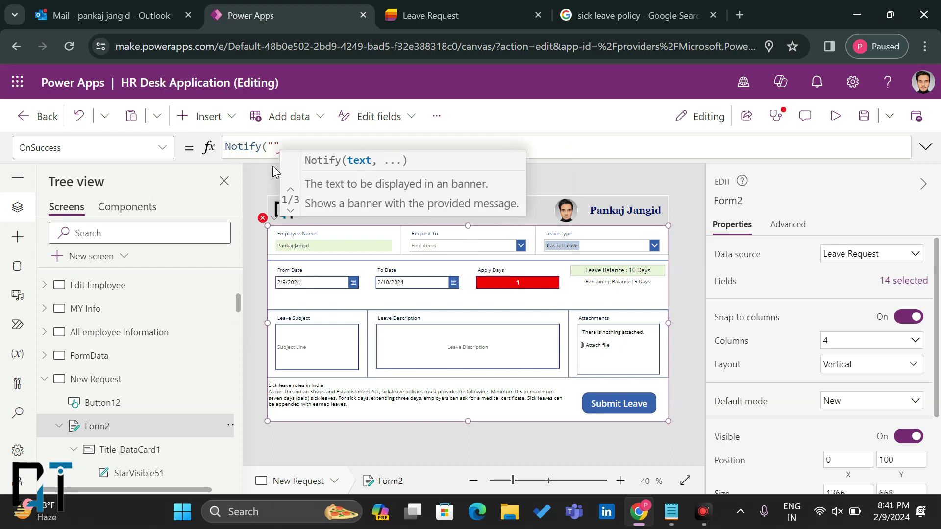
type(",")
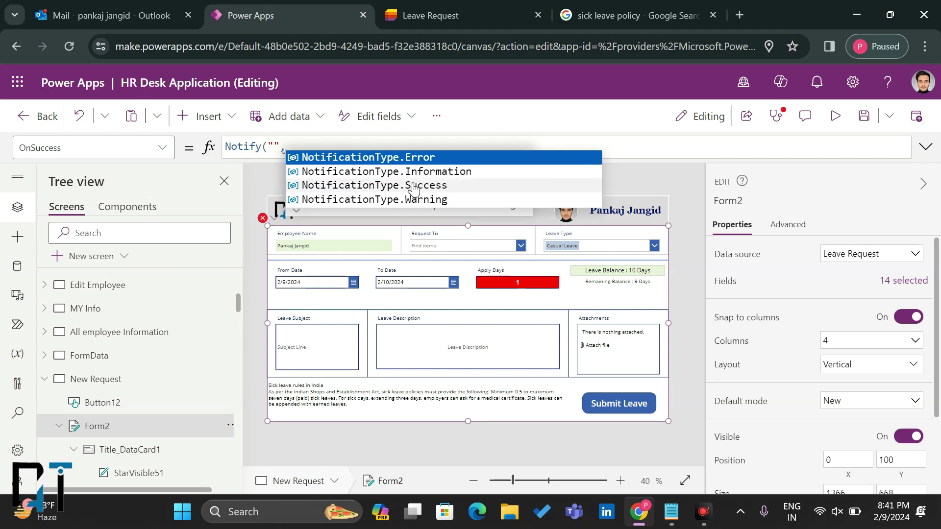
left_click(412, 185)
type(")")
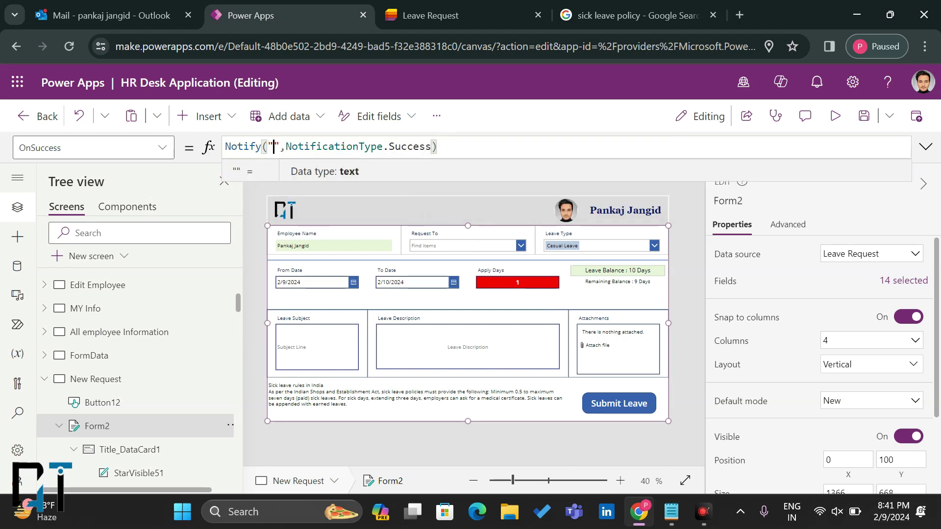
type("Your L")
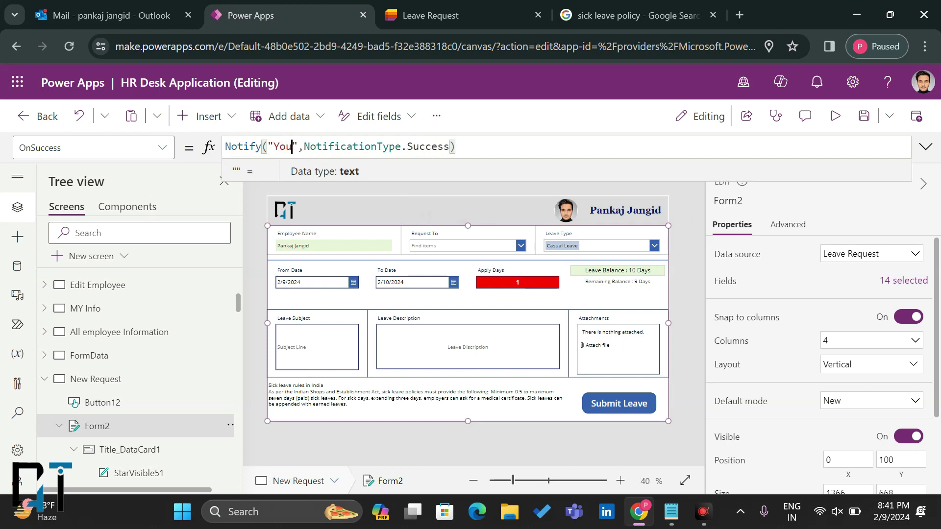
type("eave Subm")
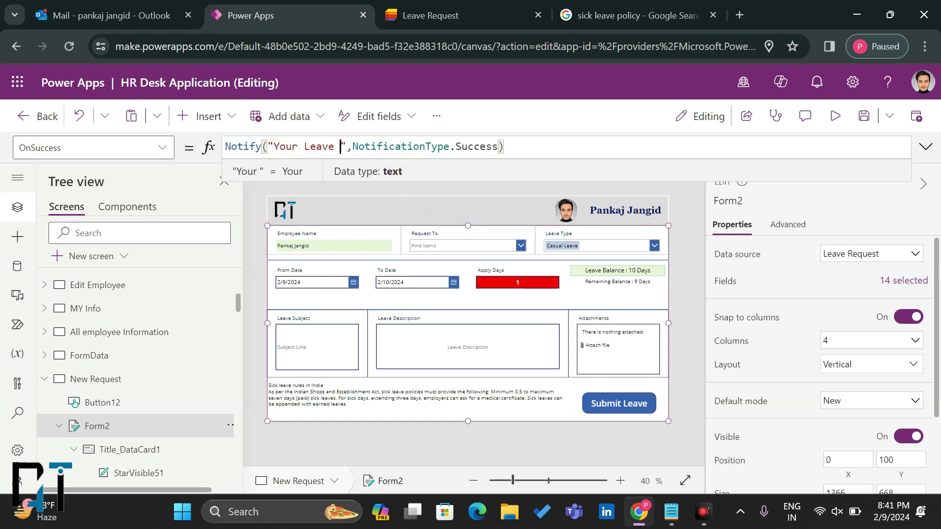
type("itted")
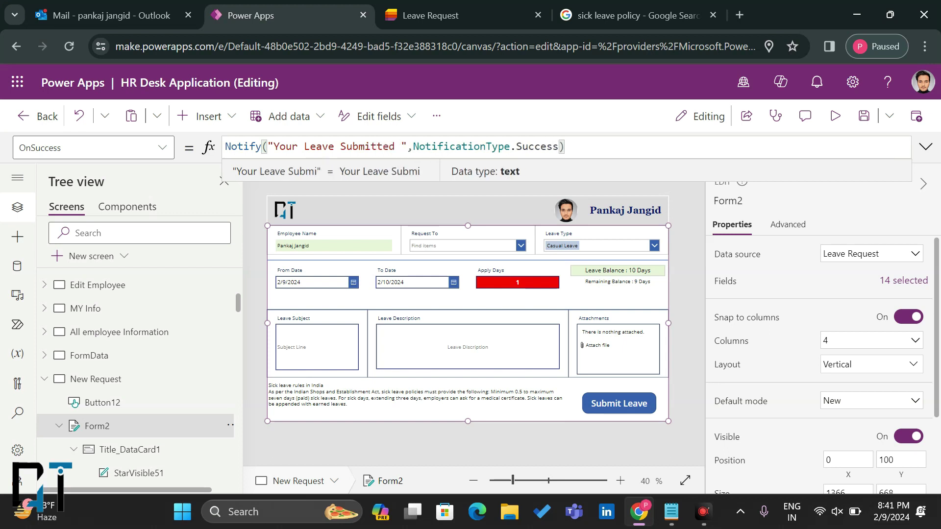
type(" to ")
type("Your Manag")
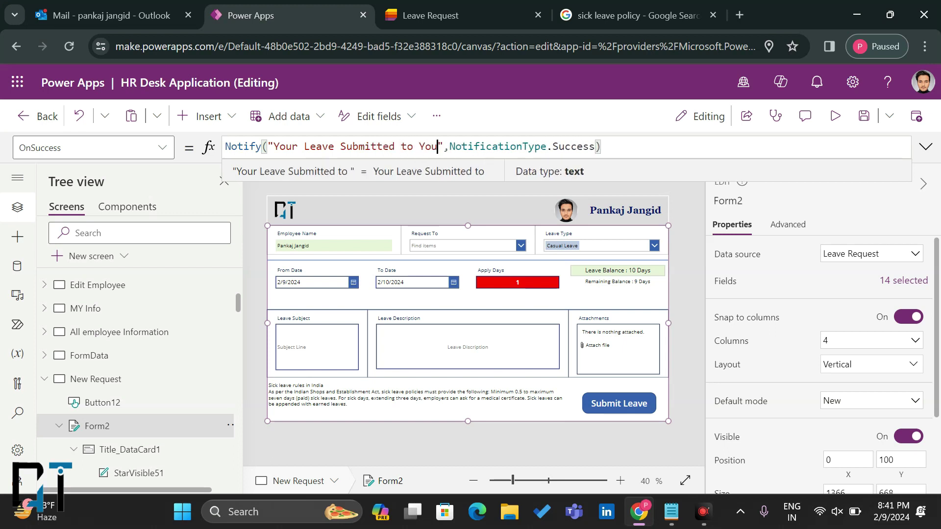
type("er")
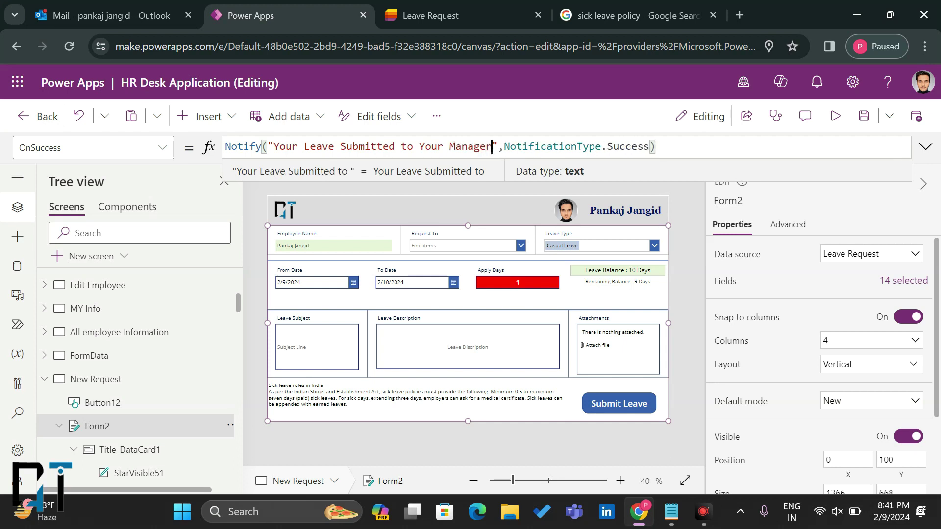
type("....Plea")
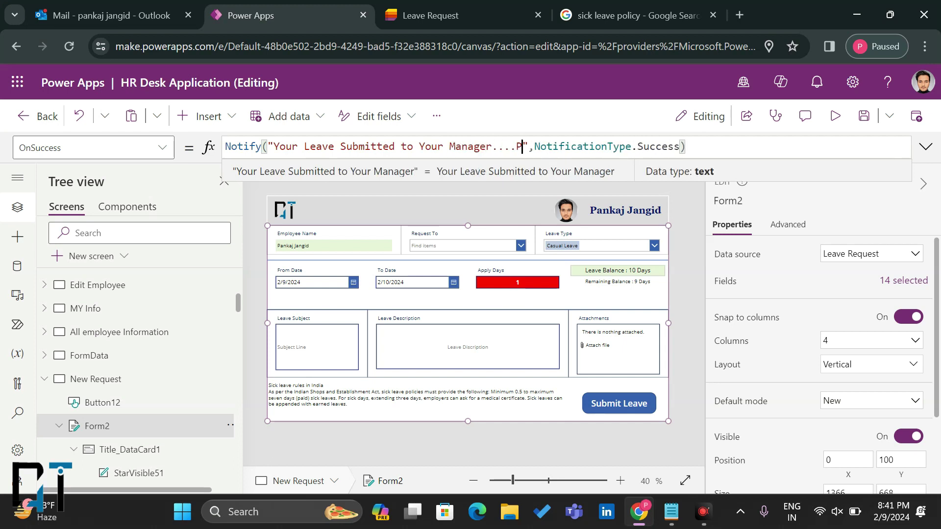
type("se a")
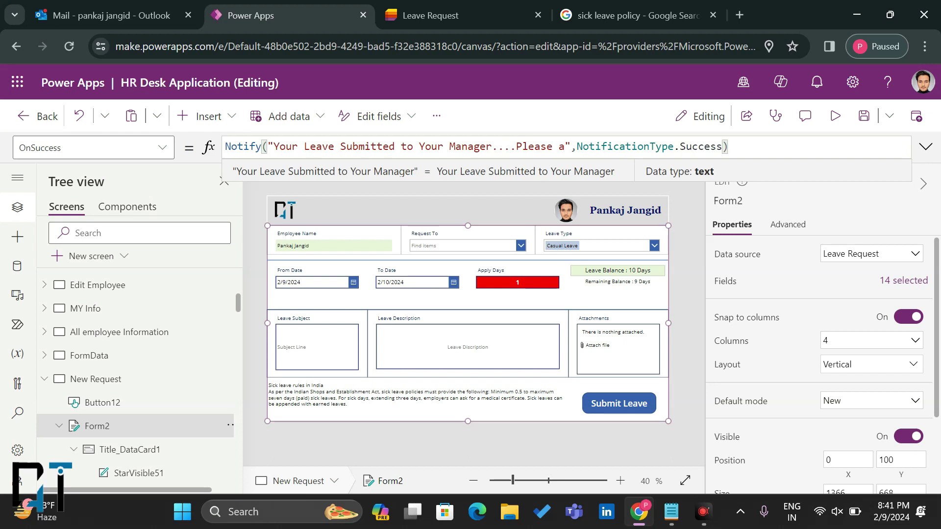
key("BackSpace")
type("wait For Approve")
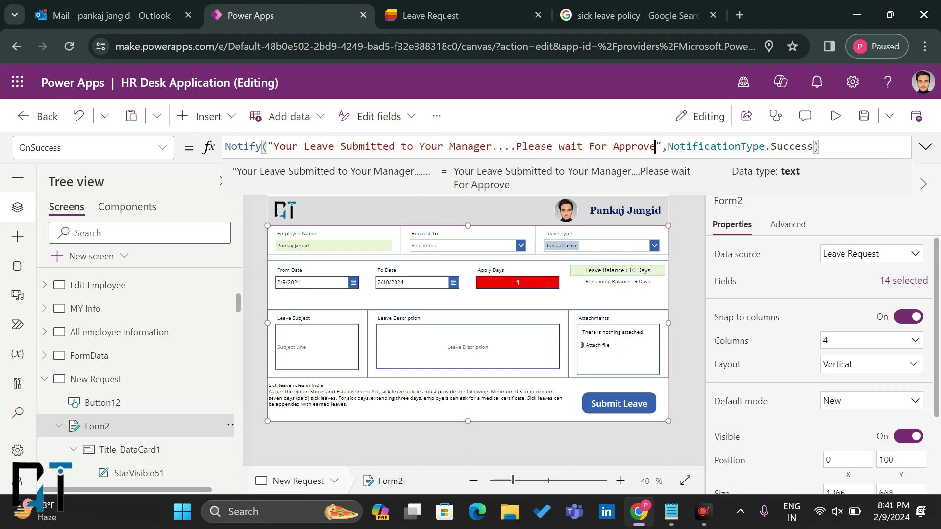
key("ctrl+a")
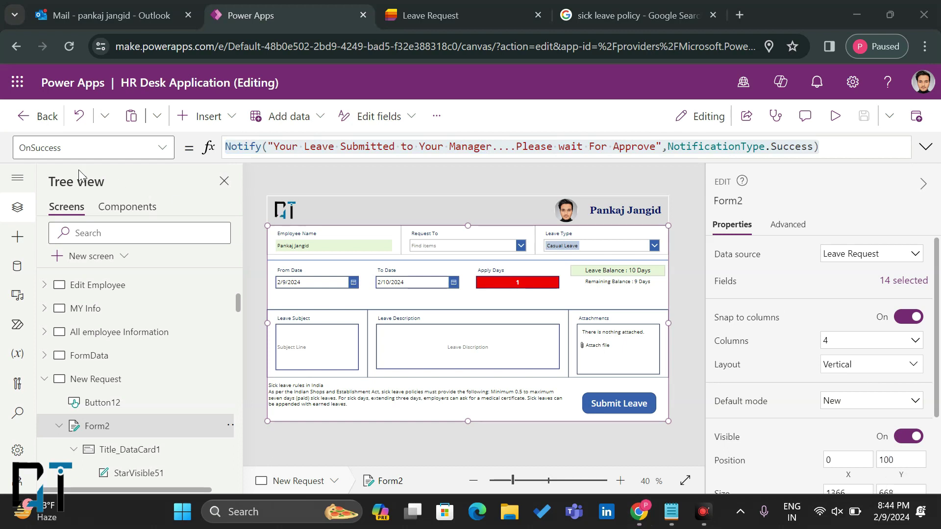
Step: Paste the notification into OnFailure and reword it to 'Your Not Leave Submitted...Please Contact to your IT Team'
left_click(160, 150)
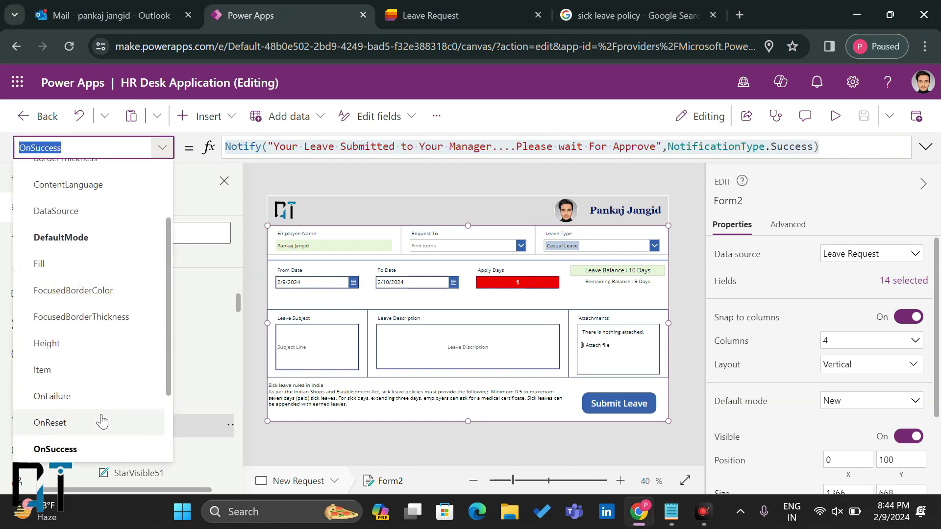
left_click(78, 398)
left_click(241, 147)
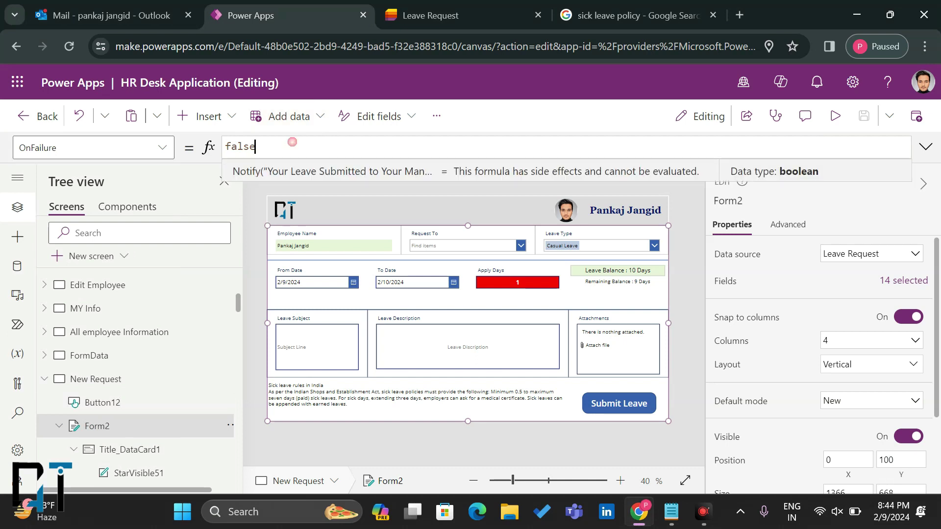
type("Notify(\"Your Leave Submitted to Your Manager....Please wait For Approve\",NotificationType.Success)")
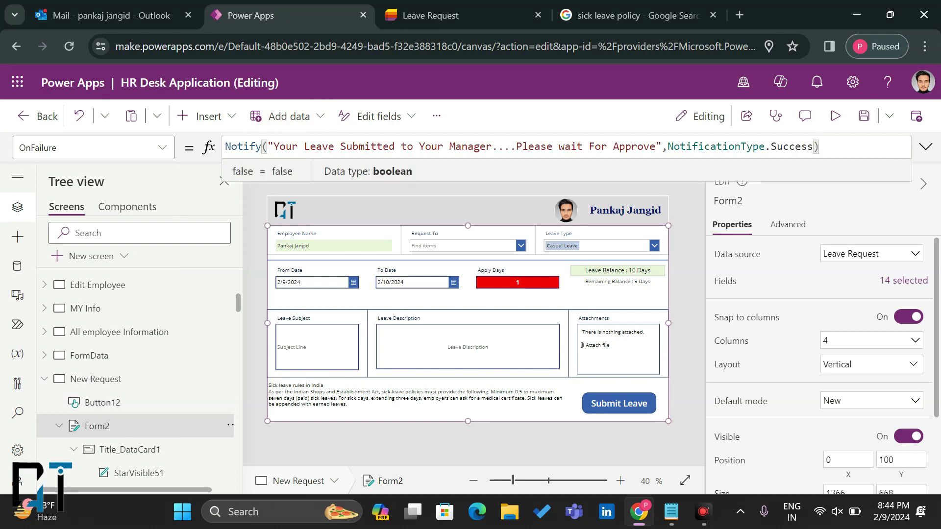
left_click_drag(656, 146, 407, 146)
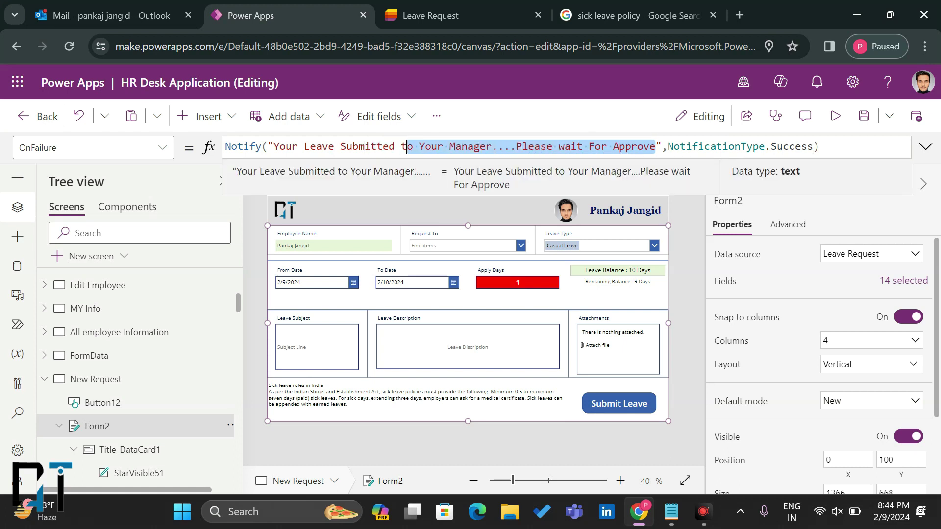
key("BackSpace")
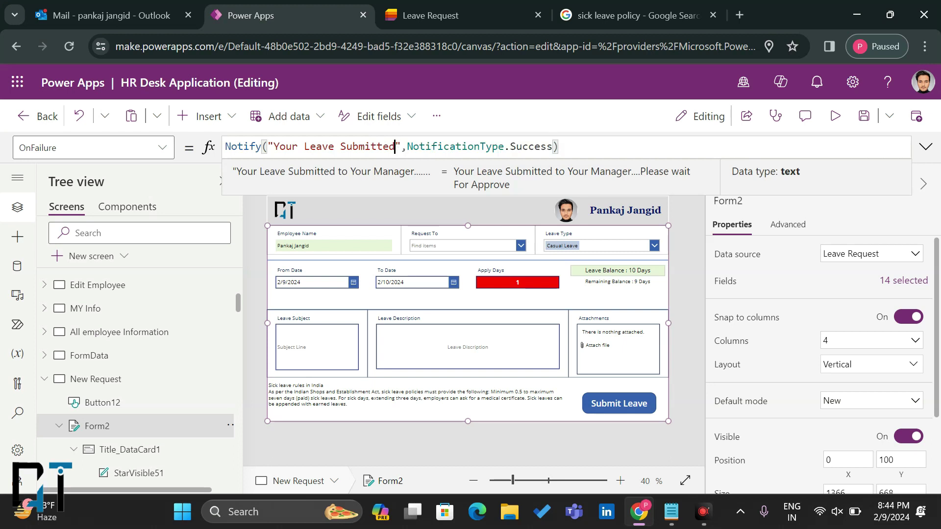
left_click(297, 147)
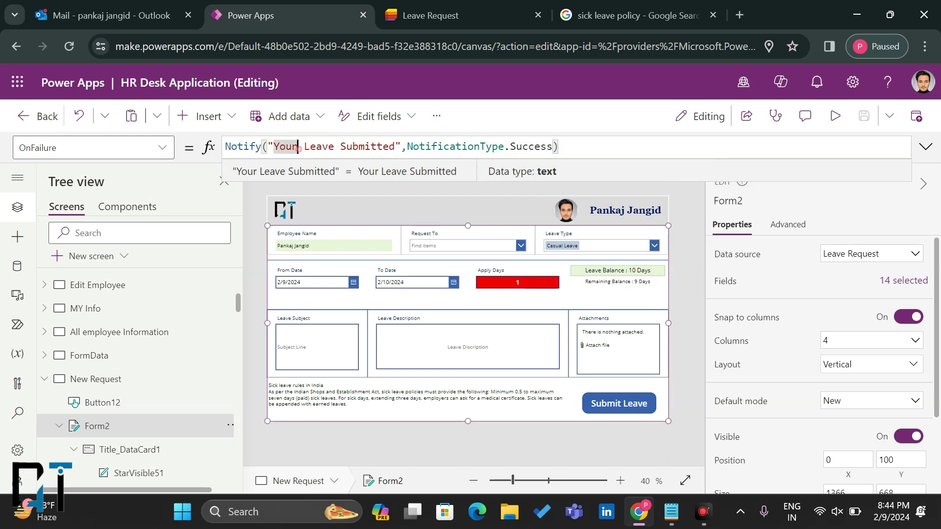
type("Not")
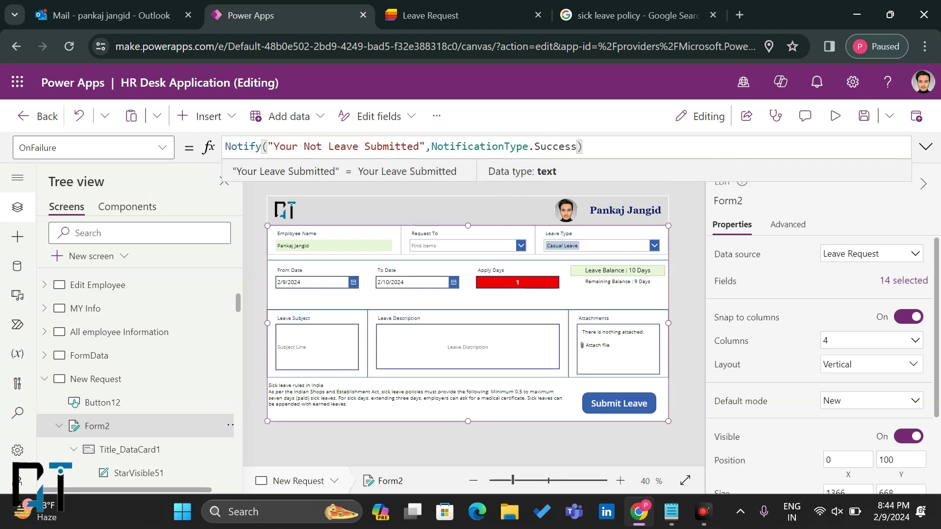
left_click(421, 147)
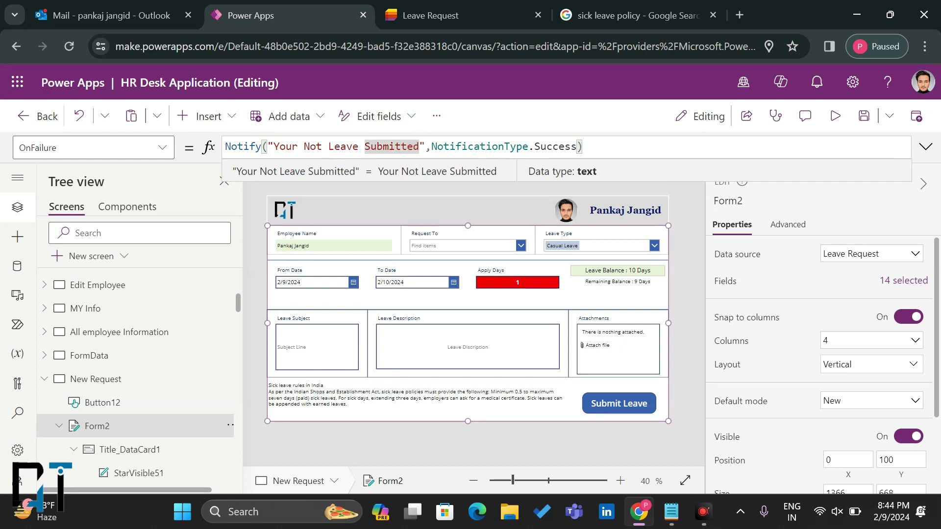
type("...Please ")
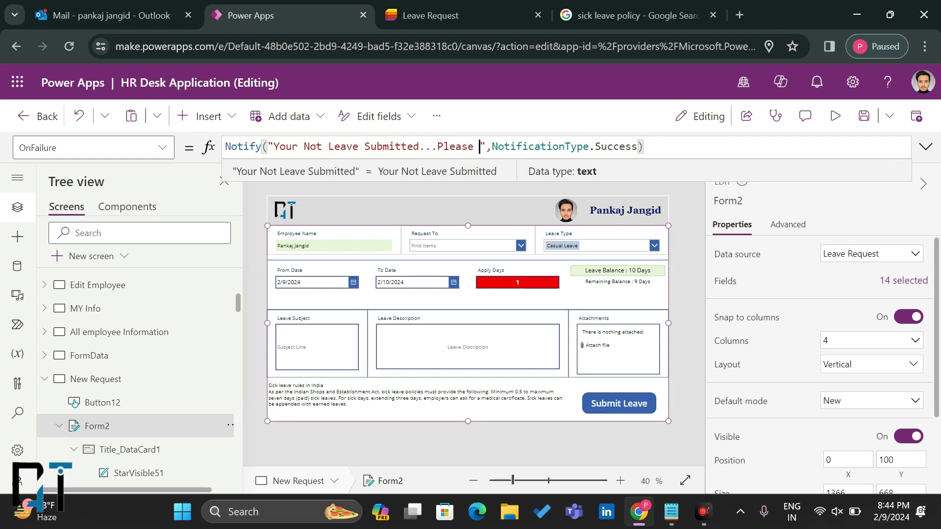
type("Contact ")
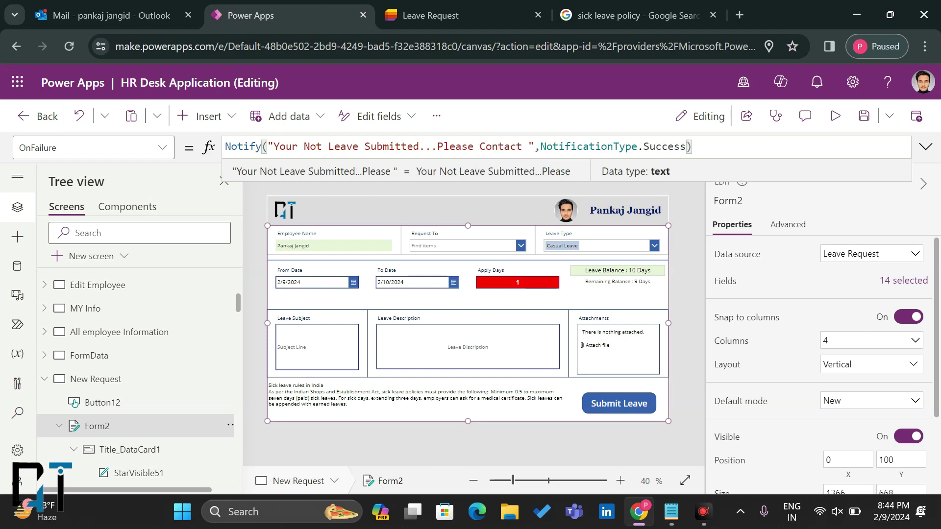
type("to you")
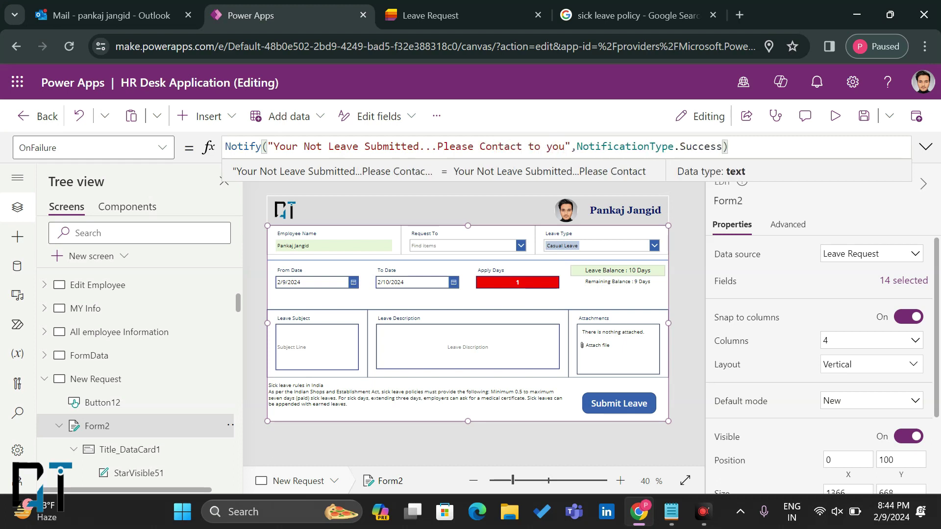
type("r IT Team")
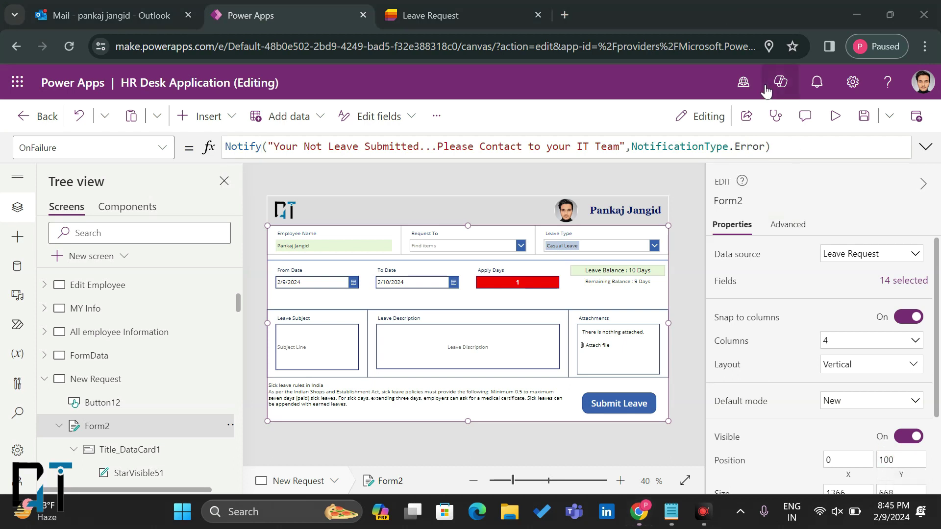
double_click(762, 146)
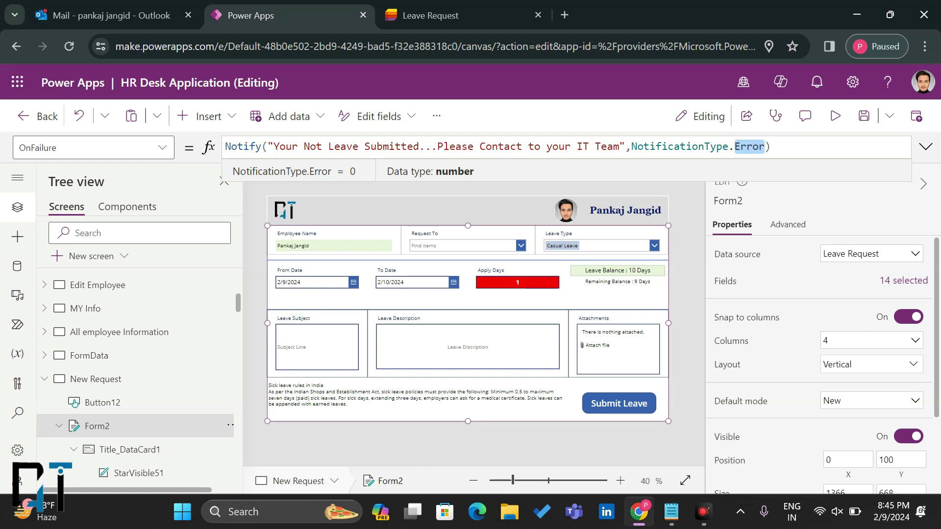
Step: Append '; NewForm(Form2)' to the OnFailure formula and select that added text
key("End")
type(";")
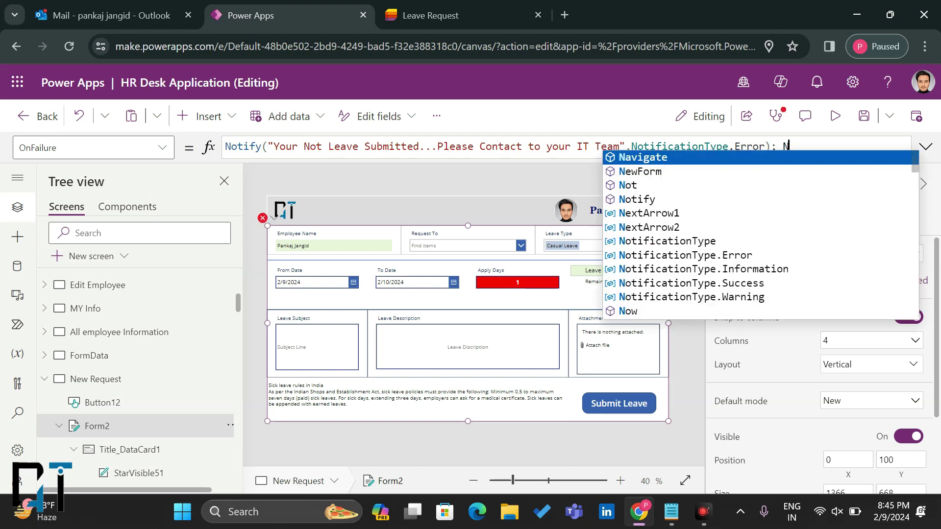
type("N=edi")
key("BackSpace")
key("BackSpace")
key("BackSpace")
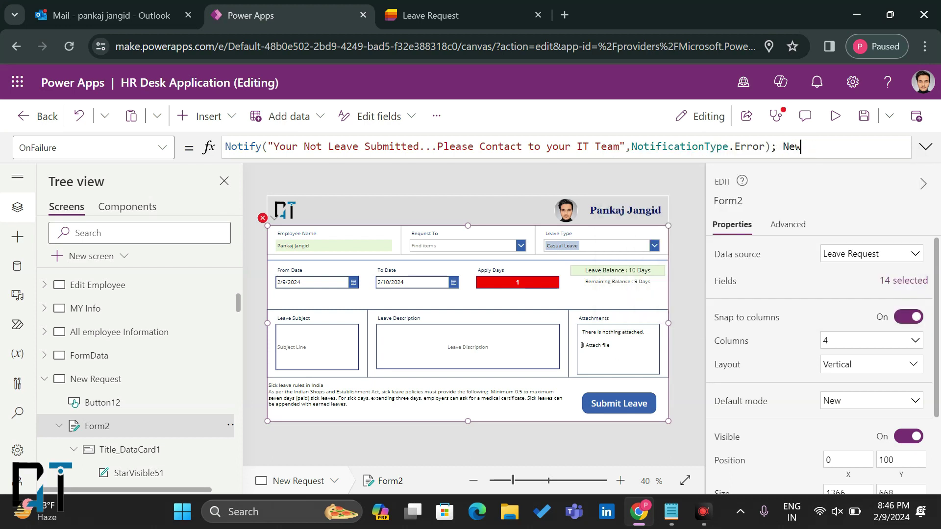
type("for")
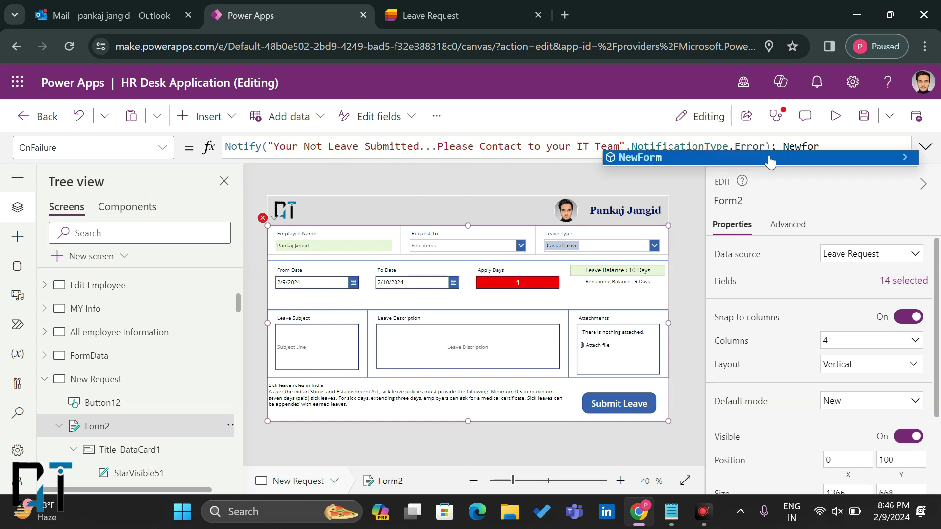
key("Tab")
type("(Form")
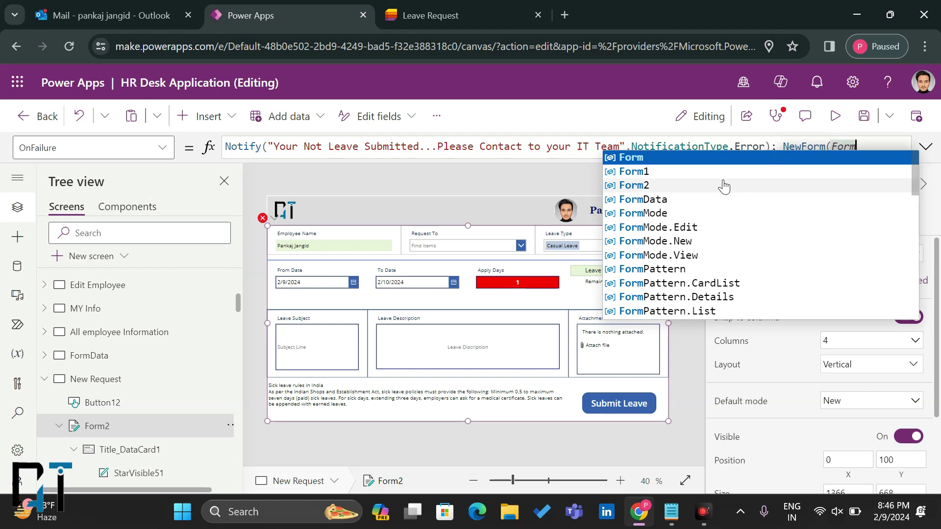
left_click(724, 184)
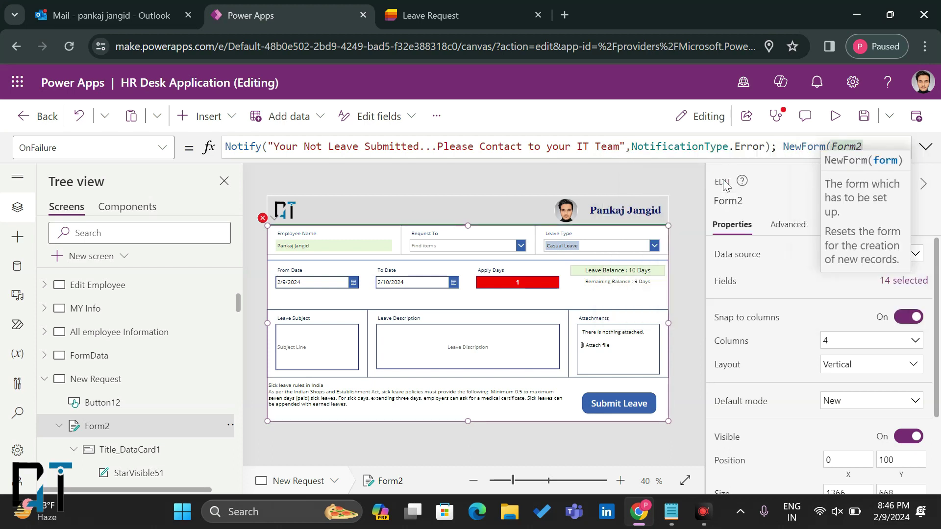
type(")")
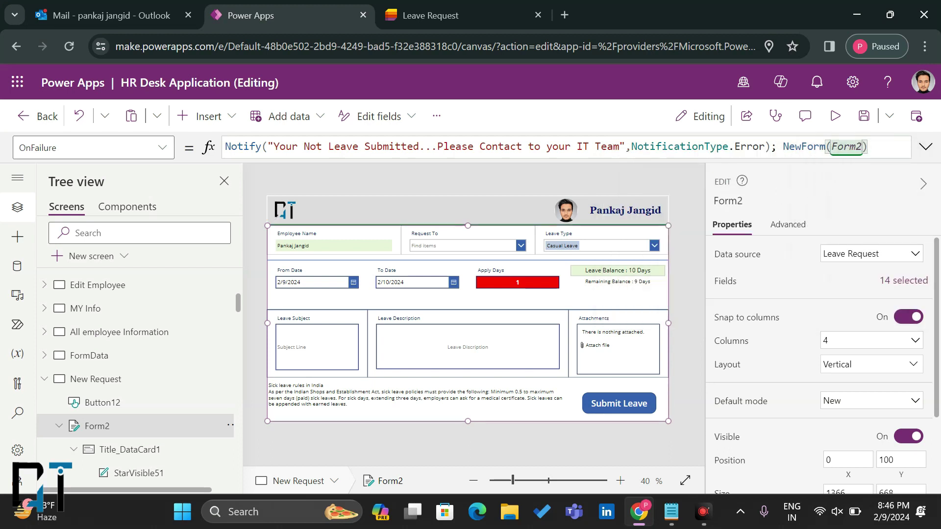
key("ctrl+shift+Left")
key("ctrl+shift+Left")
key("ctrl+shift+Left")
key("shift+Right")
key("shift+Right")
key("shift+Right")
key("shift+Left")
key("ctrl+c")
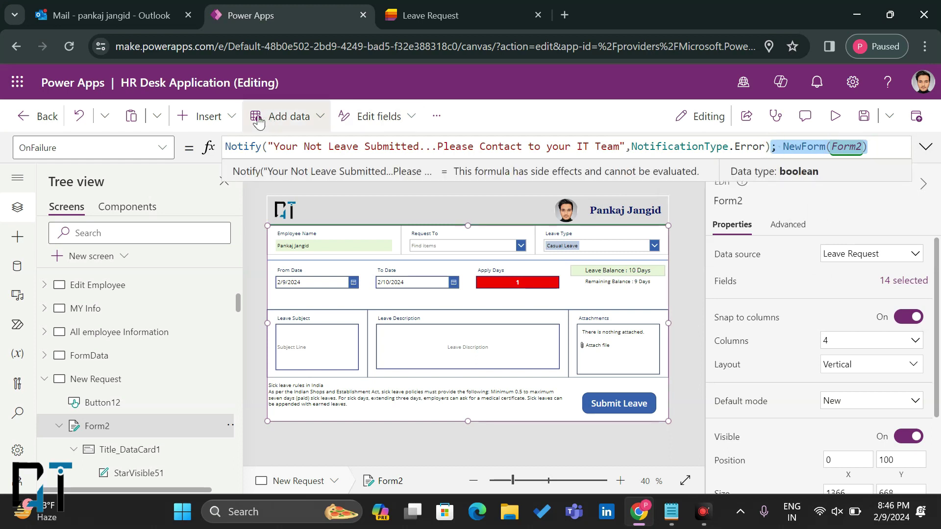
Step: Switch to Form2's OnSuccess and paste '; NewForm(Form2)' after the success notification
left_click(147, 148)
scroll(126, 353, "down", 4)
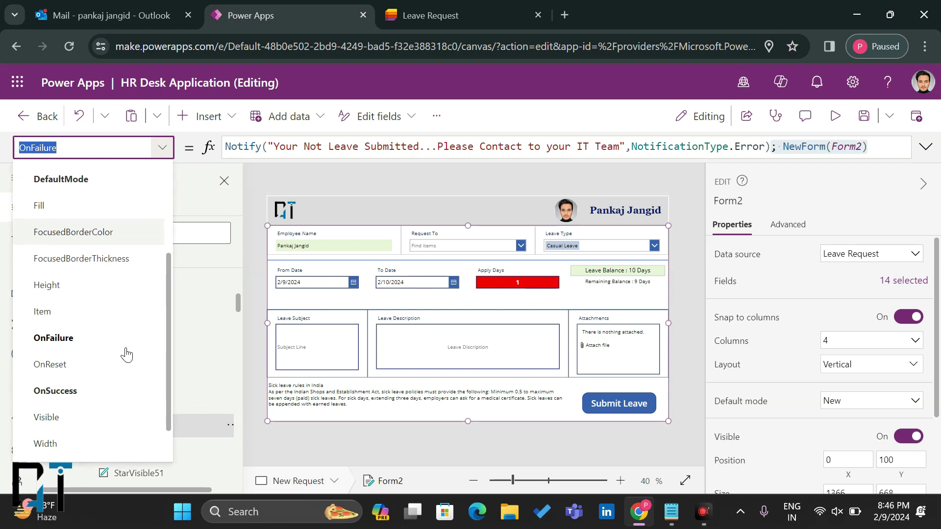
left_click(93, 390)
left_click(832, 147)
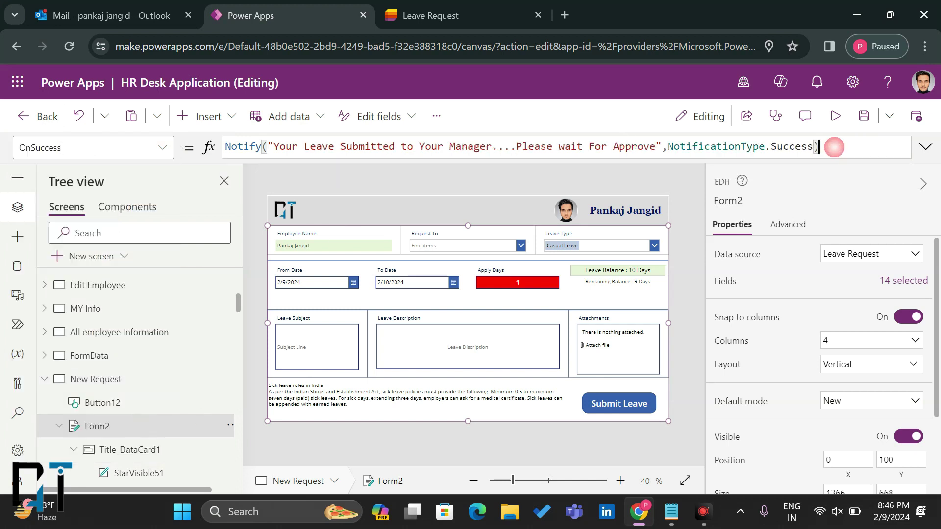
key("ctrl+v")
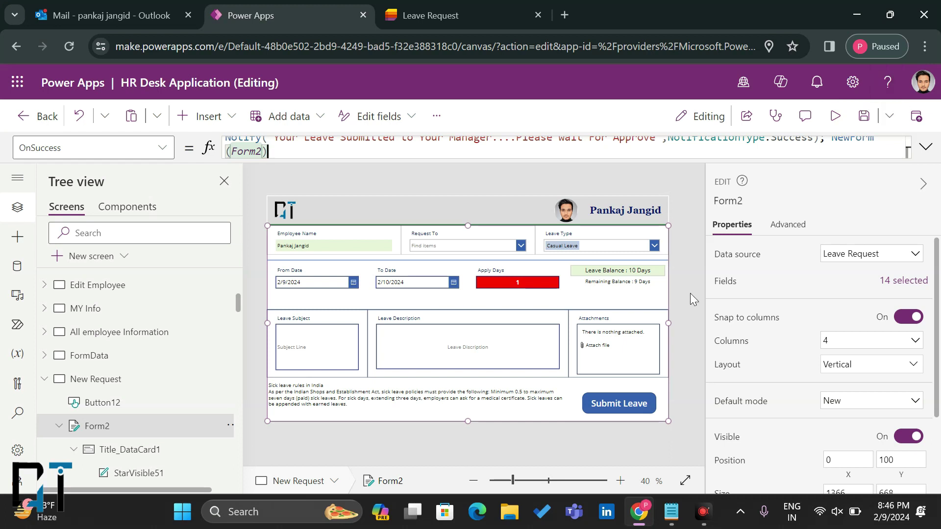
Step: Browse the form's date and combo box cards to select the Request To card
left_click(333, 284)
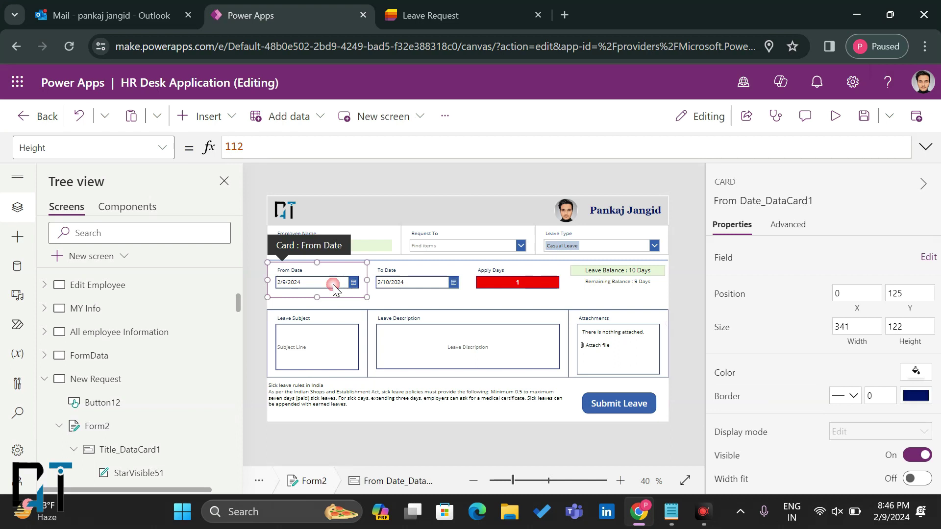
left_click(338, 284)
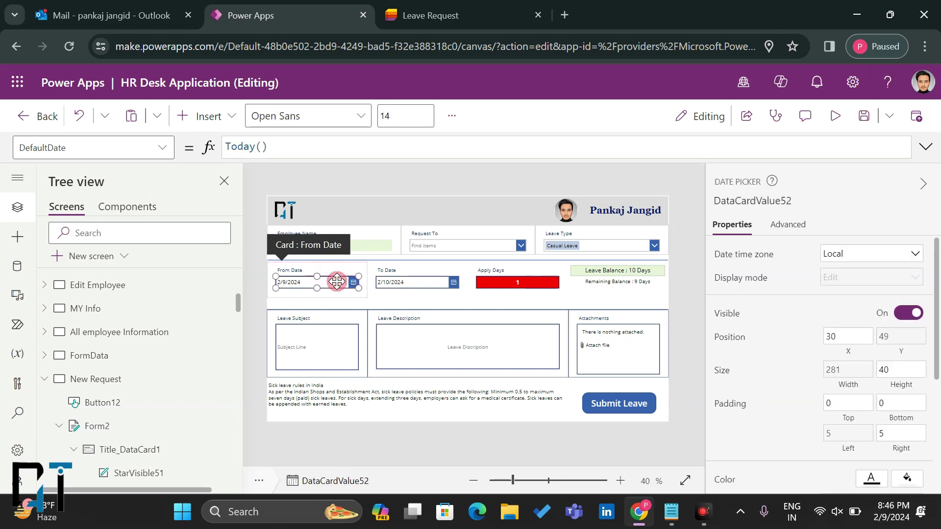
left_click(414, 283)
left_click(469, 248)
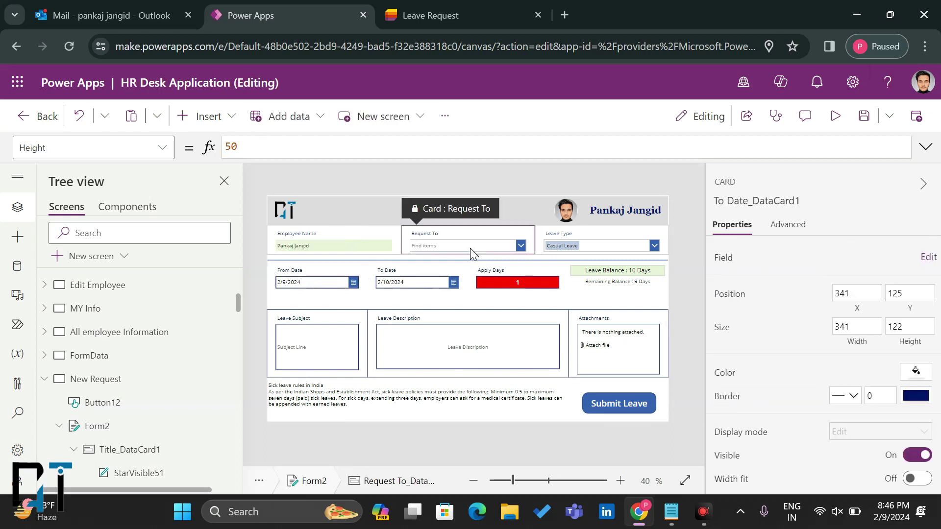
left_click(472, 246)
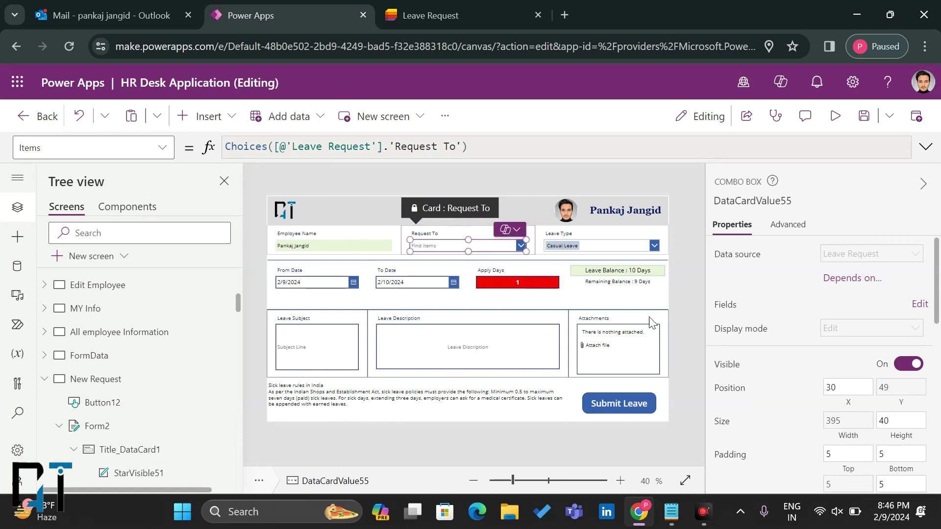
left_click(594, 236)
left_click(495, 234)
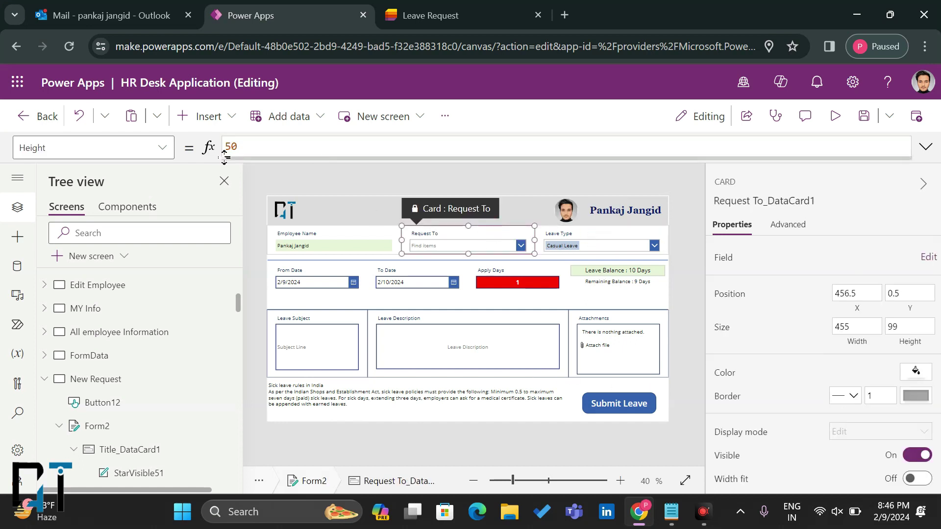
Step: Unlock the Request To card and set its Required property to true
left_click(788, 224)
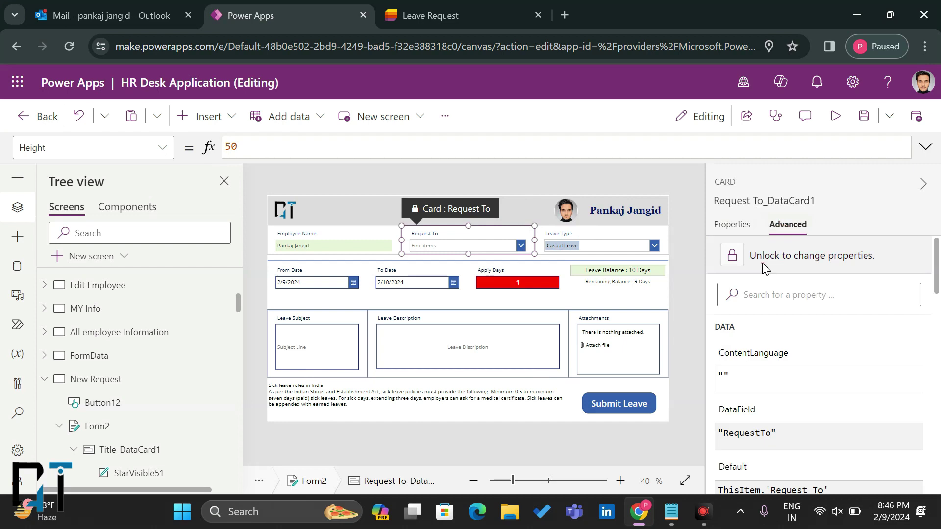
left_click(764, 268)
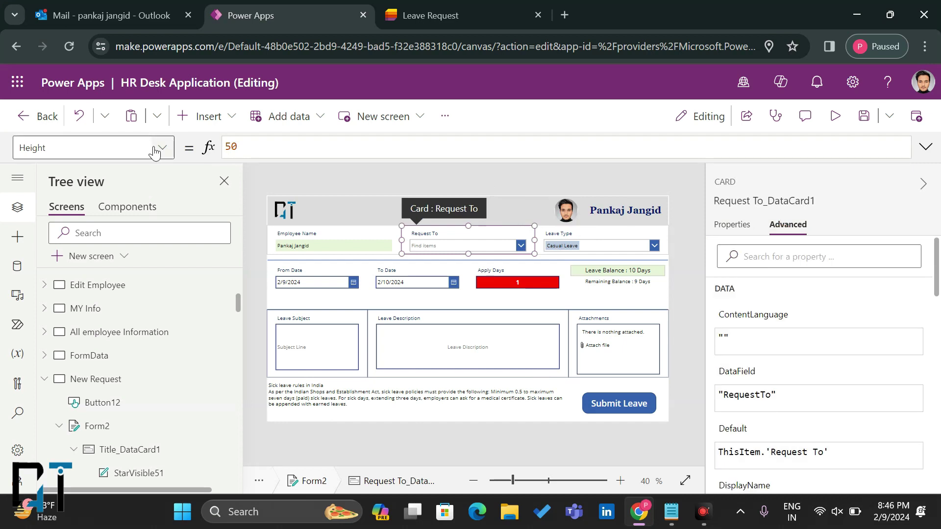
left_click(155, 153)
scroll(74, 301, "down", 5)
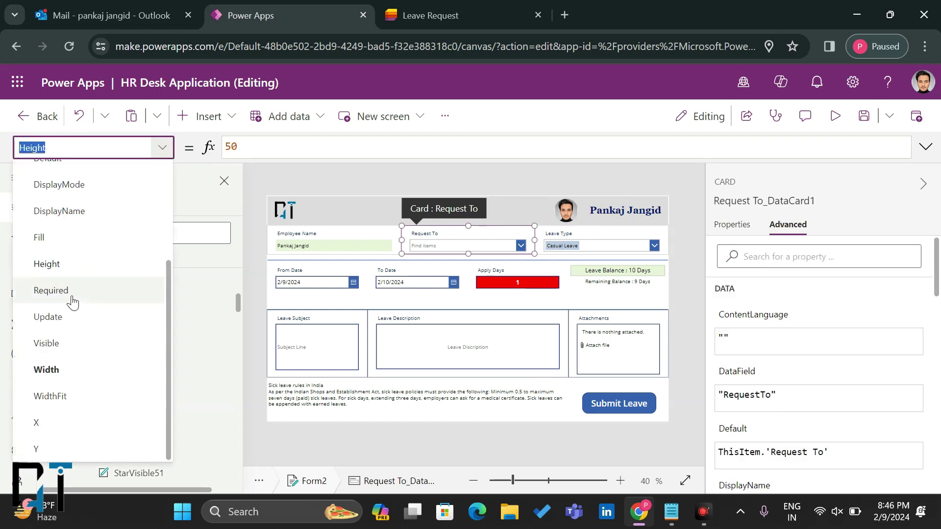
left_click(73, 301)
key("Tab")
type("t")
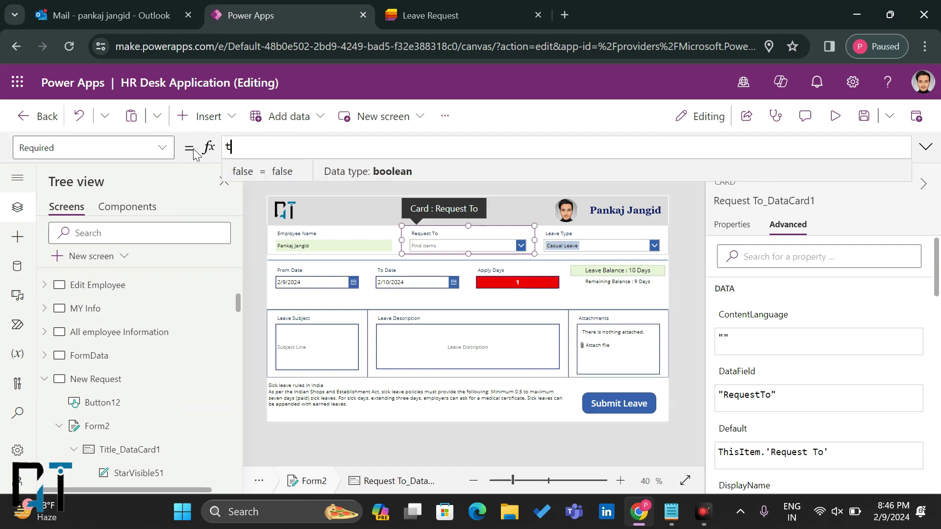
type("rue")
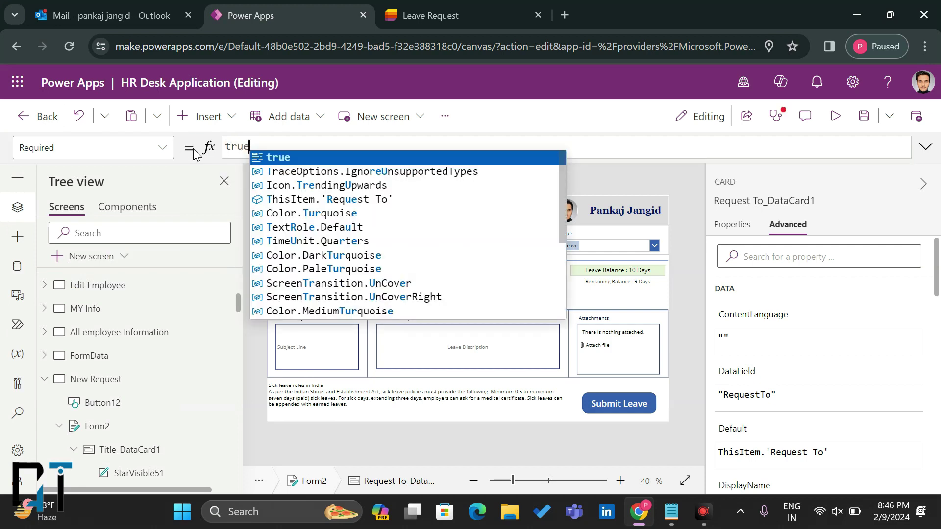
key("Tab")
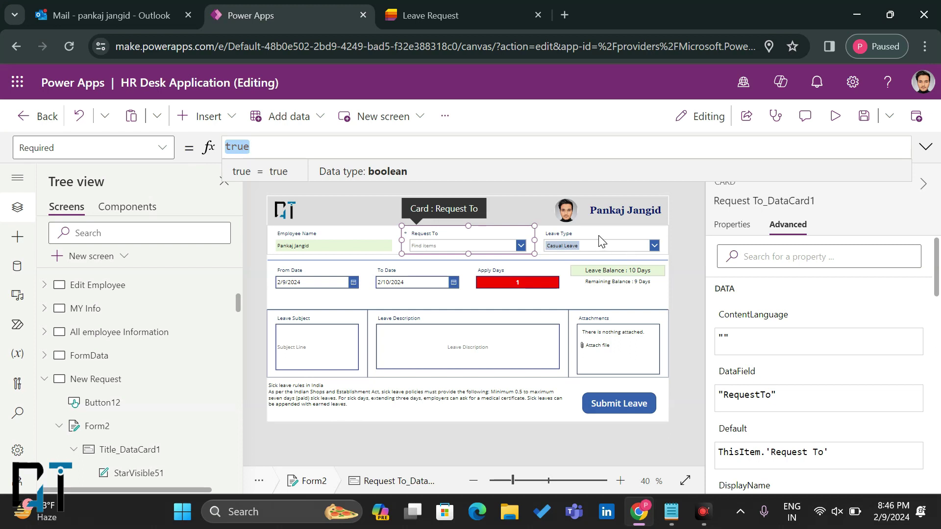
Step: Set the Leave Type card's Required property to true
left_click(602, 240)
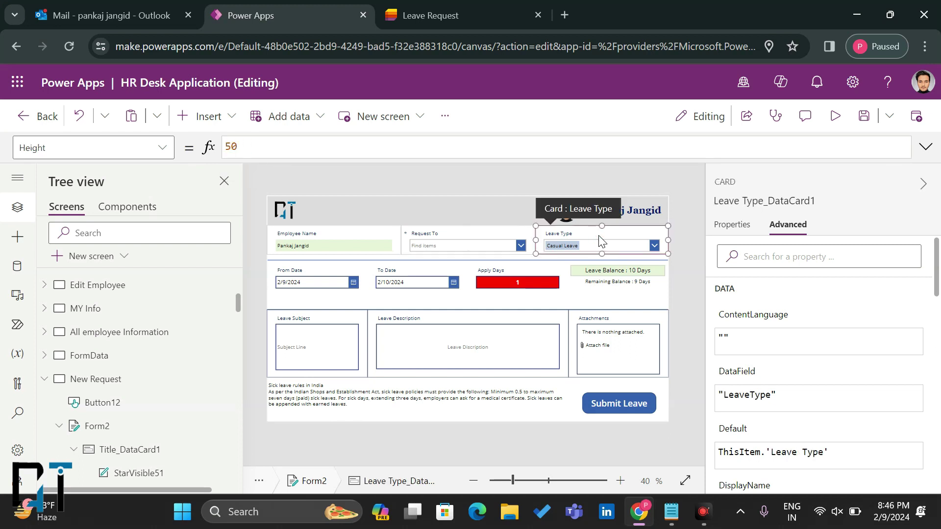
left_click(167, 149)
scroll(141, 329, "down", 3)
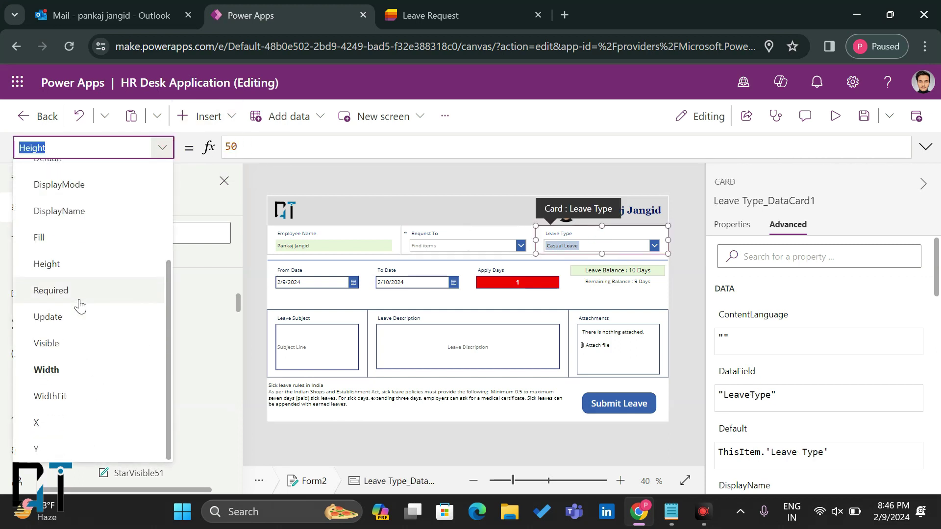
left_click(79, 304)
double_click(273, 147)
type("true")
left_click(333, 342)
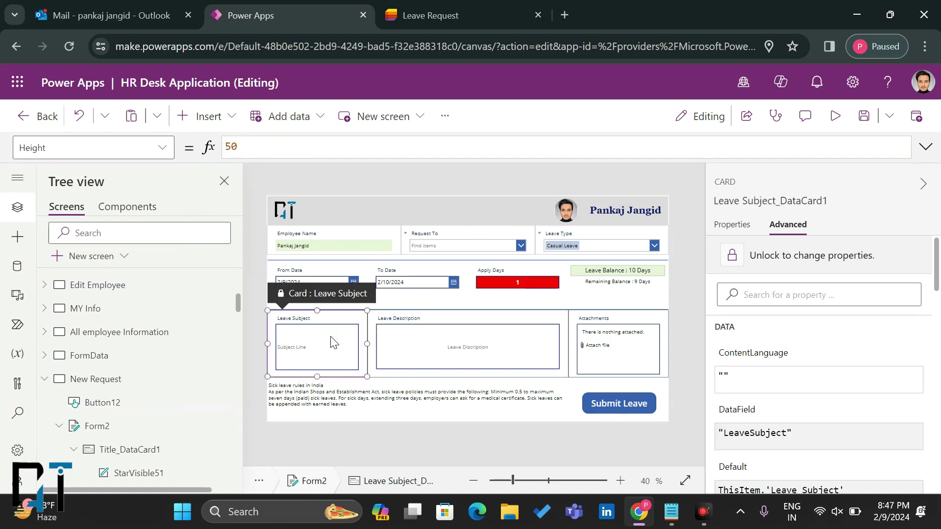
Step: Unlock the Leave Subject card and set its Required property to true
left_click(789, 258)
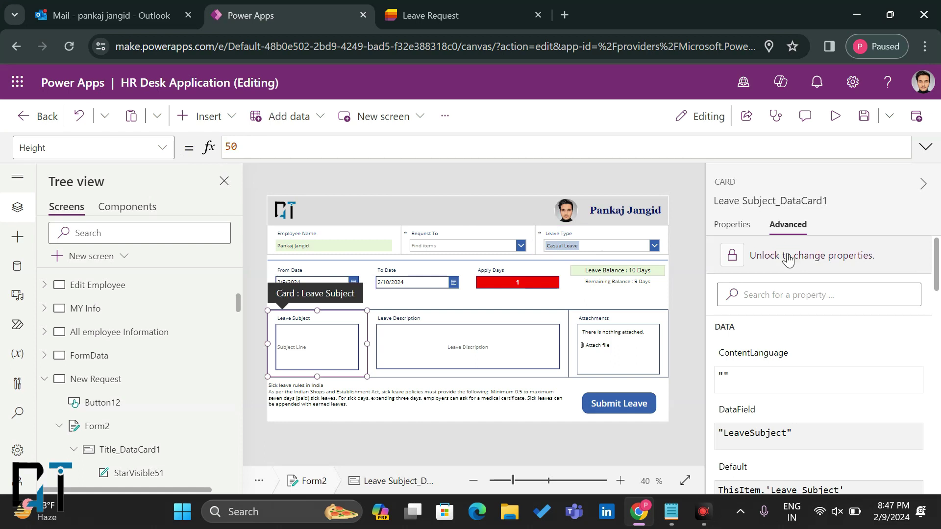
left_click(162, 147)
scroll(96, 343, "down", 3)
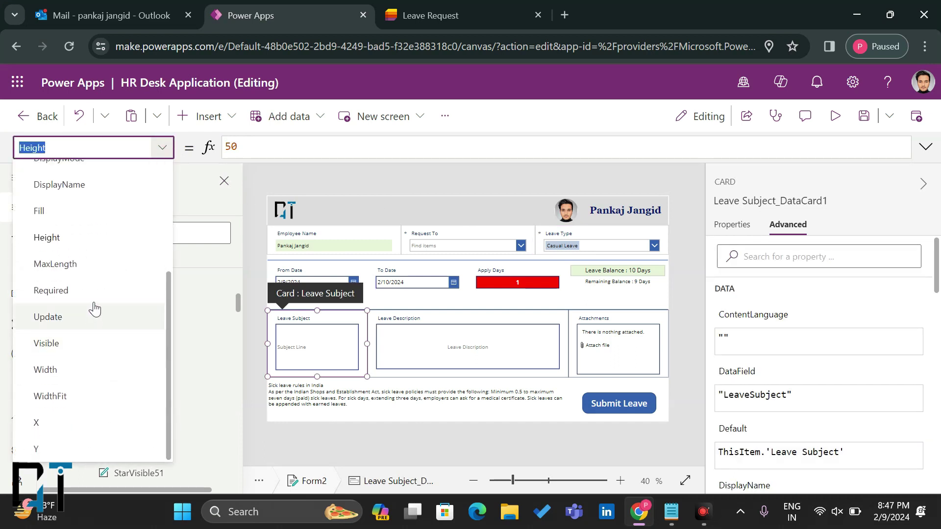
left_click(93, 291)
left_click(277, 143)
key("ctrl+a")
type("true")
Step: Unlock the Leave Description card and set its Required property to true
left_click(417, 319)
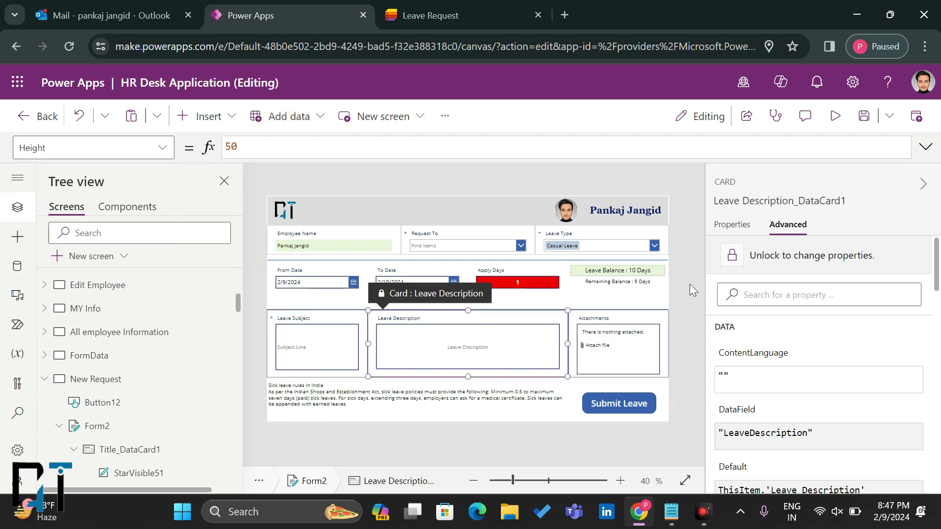
left_click(797, 258)
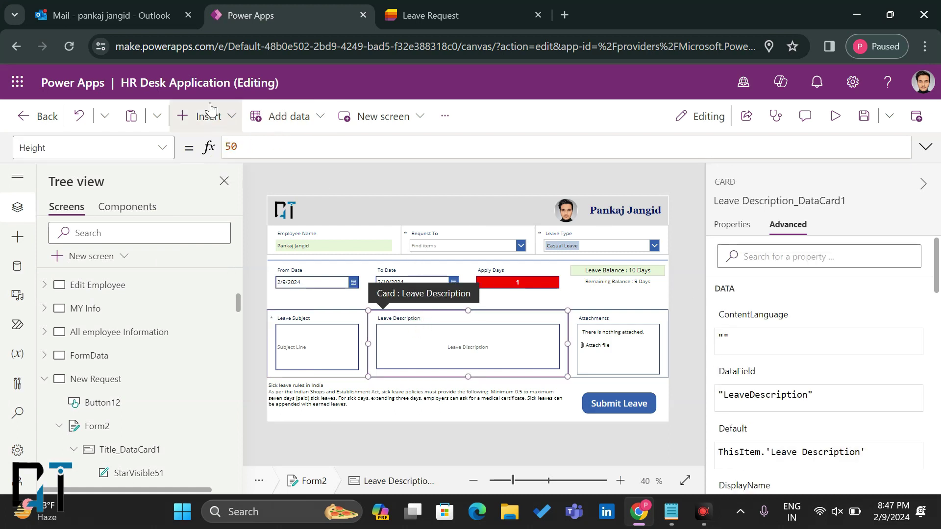
left_click(165, 153)
scroll(101, 353, "down", 3)
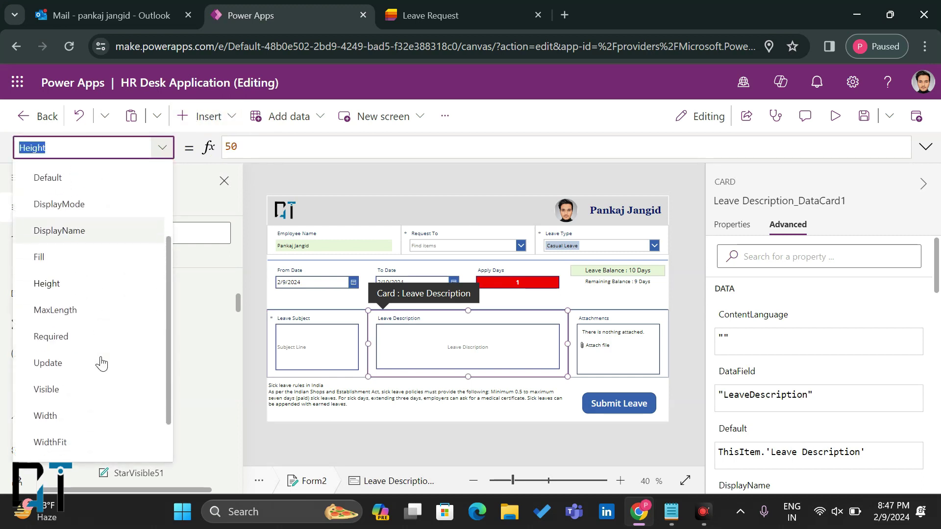
left_click(51, 328)
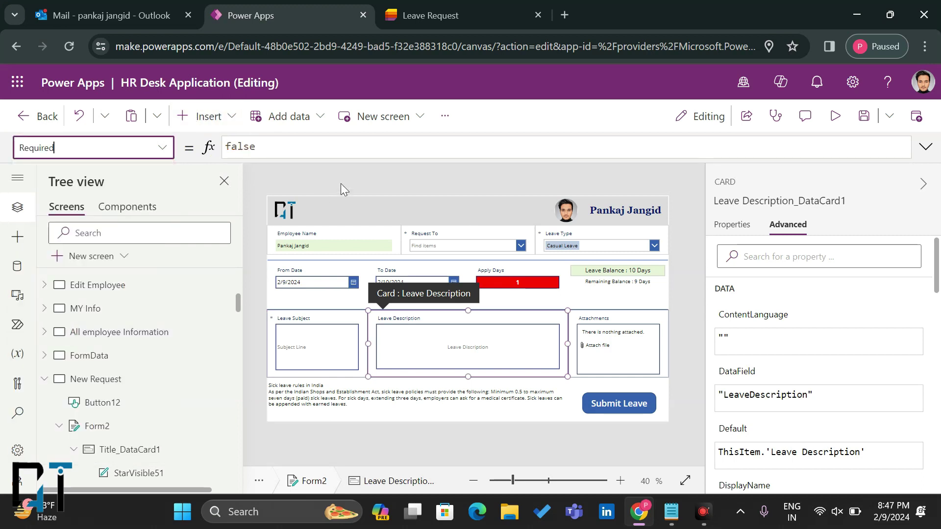
left_click(301, 148)
key("ctrl+a")
type("true")
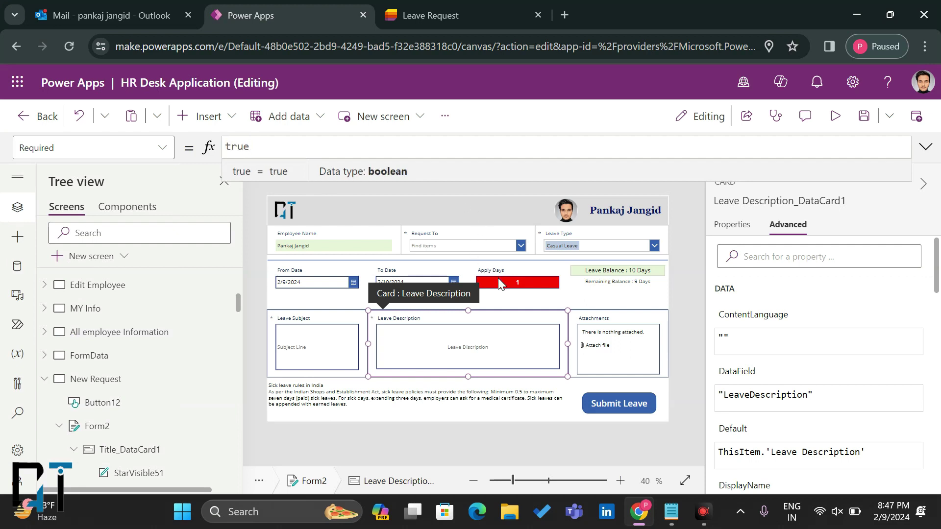
Step: Set the Apply Days card's Required property to true
left_click(499, 283)
left_click(498, 278)
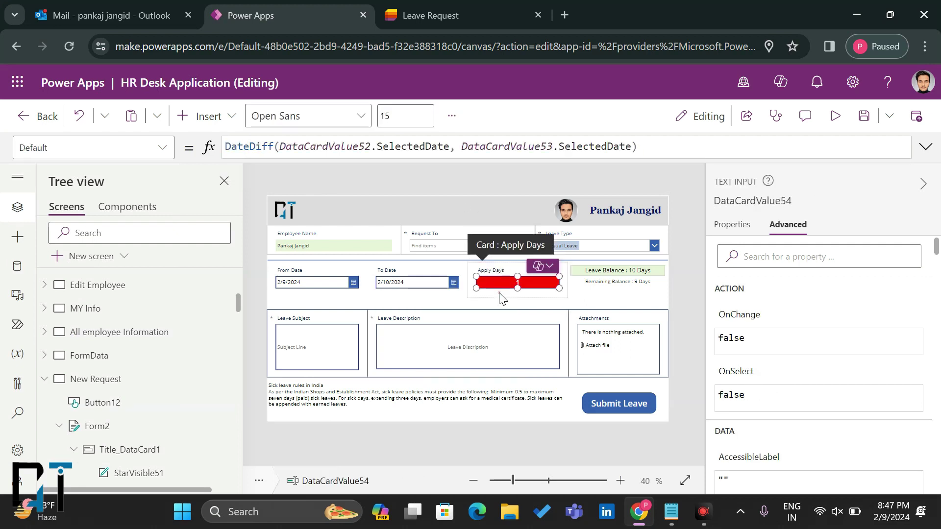
left_click(501, 297)
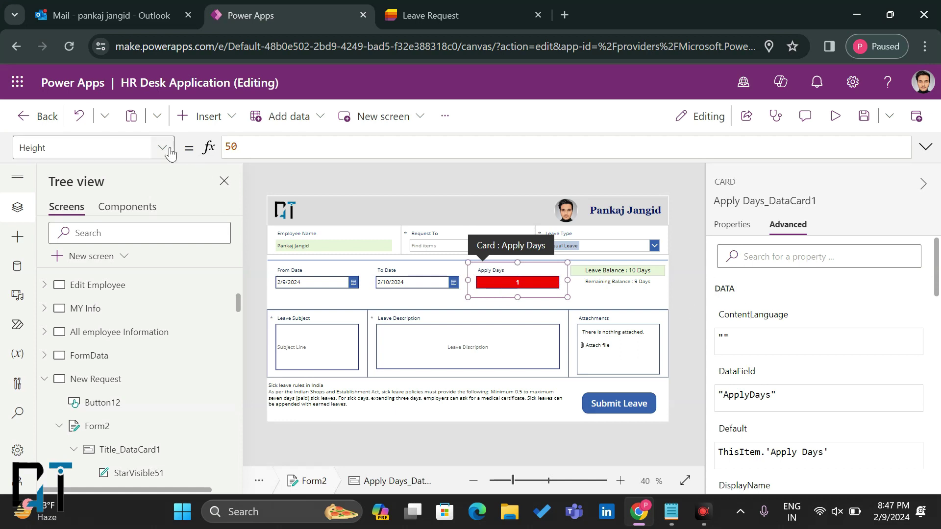
left_click(162, 147)
scroll(83, 333, "down", 3)
left_click(75, 291)
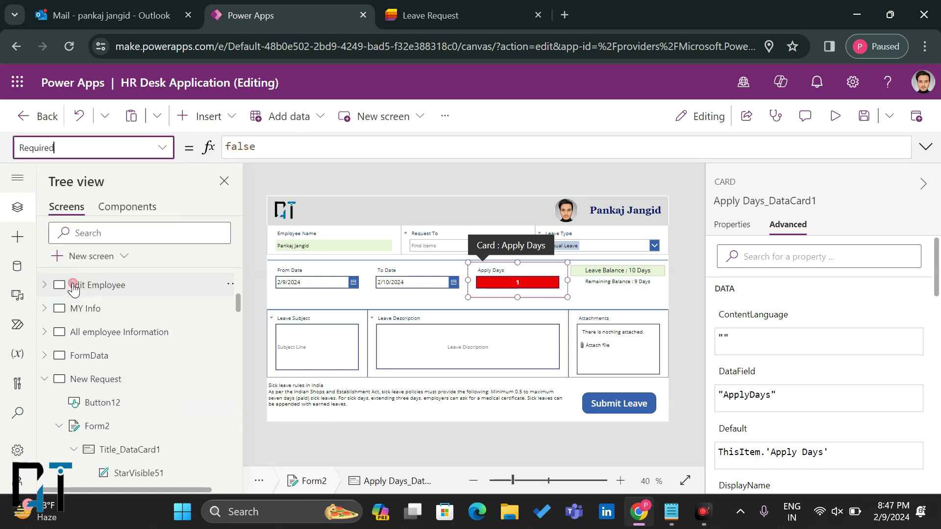
left_click(235, 147)
type("true")
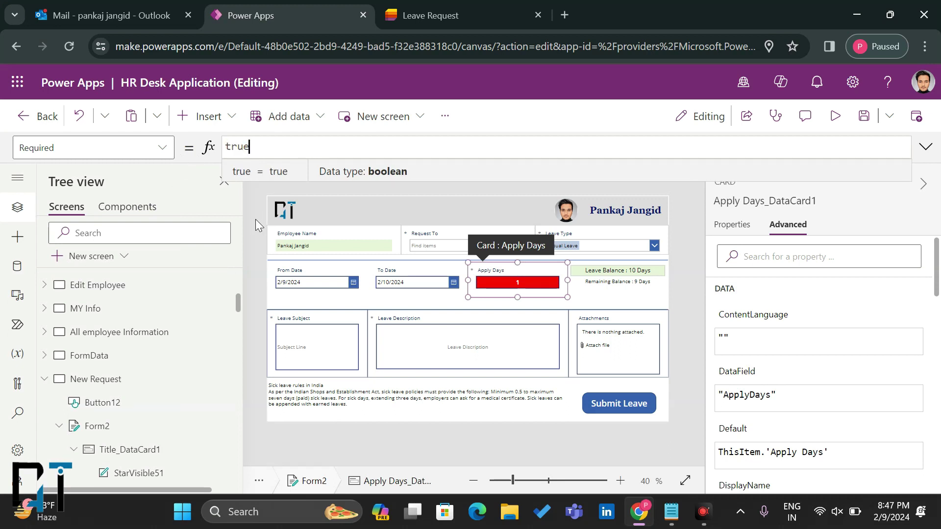
Step: Set the From Date card's Required property to true
left_click(289, 286)
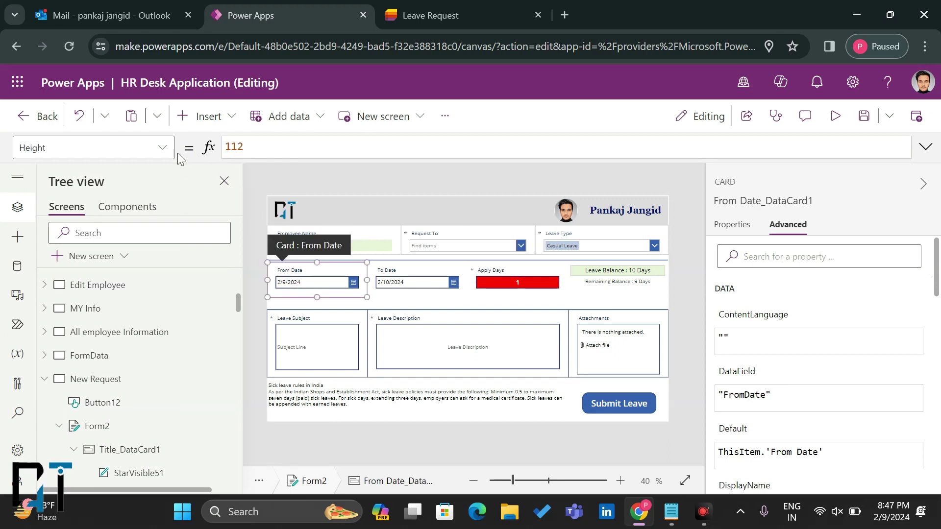
left_click(169, 150)
scroll(118, 342, "down", 3)
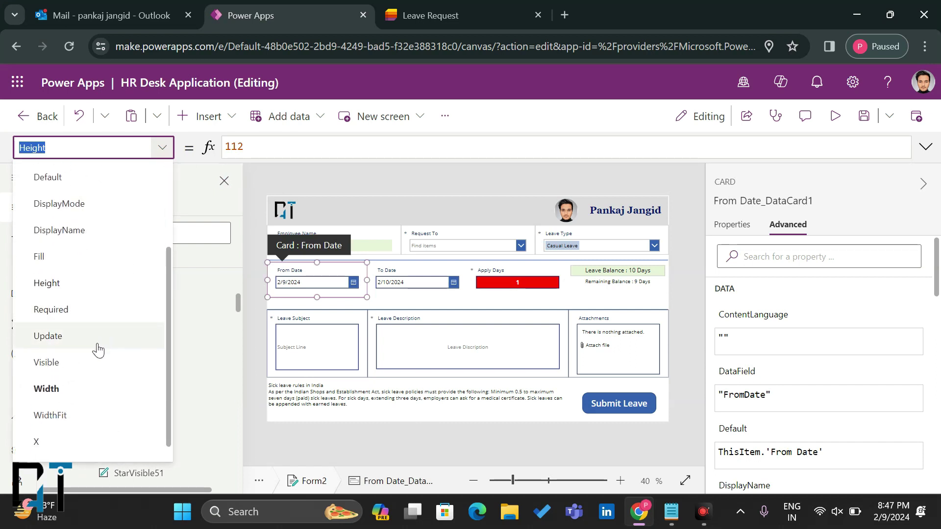
left_click(110, 320)
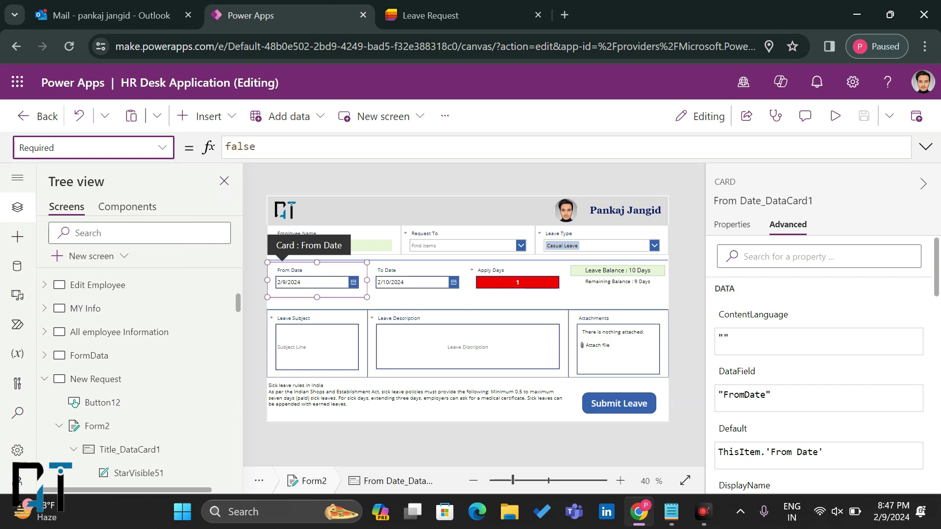
double_click(239, 147)
type("true")
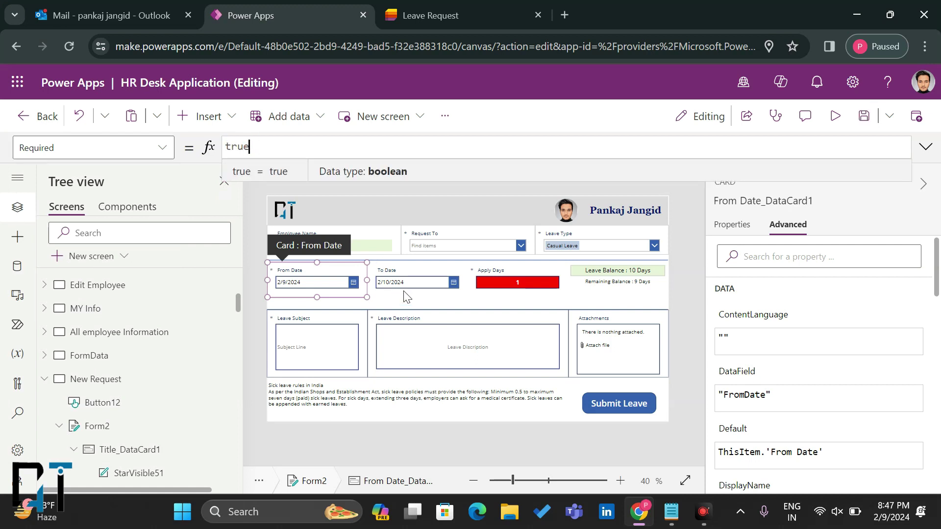
Step: Set the To Date card's Required property to true, then clear the selection
left_click(408, 280)
left_click(171, 157)
scroll(86, 359, "down", 3)
left_click(78, 362)
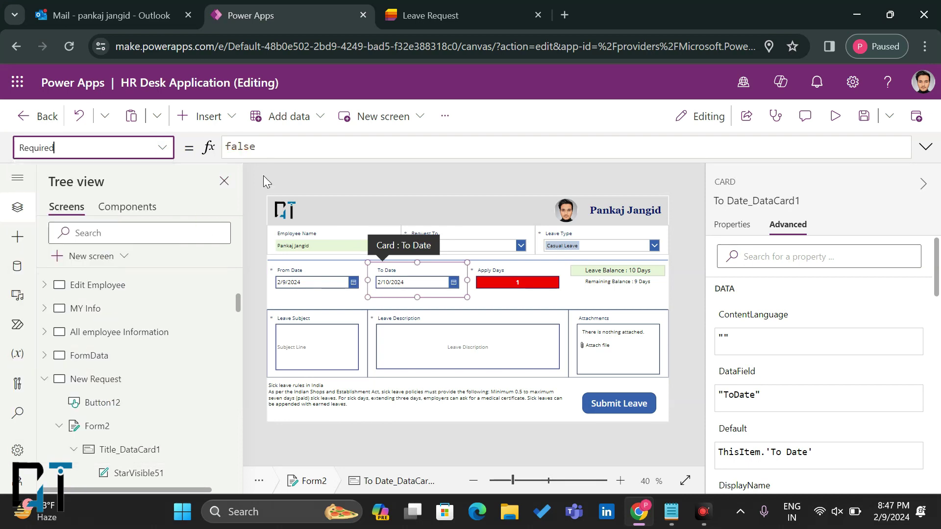
left_click(243, 147)
double_click(243, 146)
type("true")
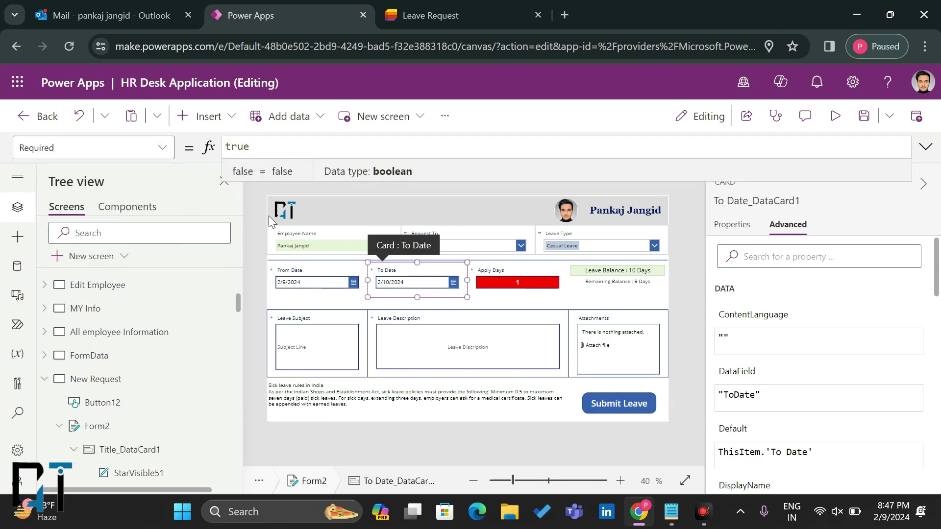
left_click(259, 239)
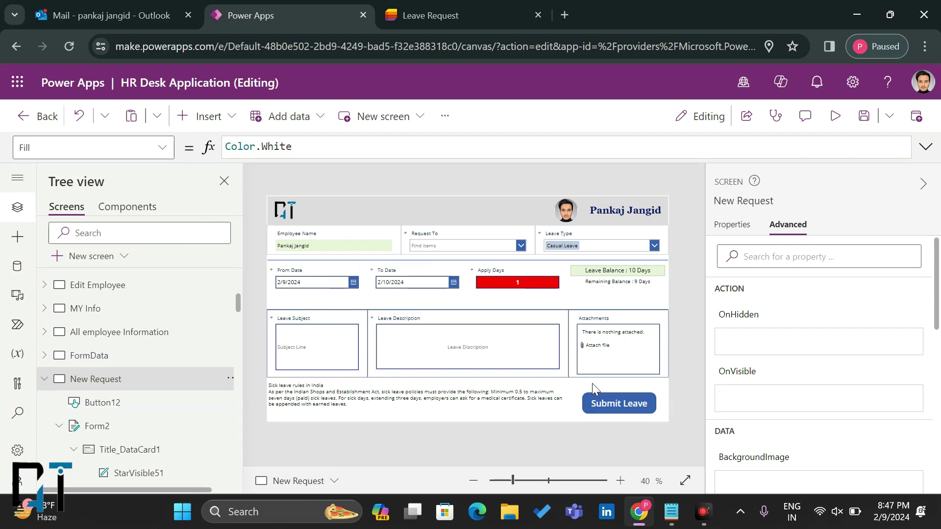
Step: Select the Submit Leave button (Button12) and pick its DisplayMode property
left_click(605, 403)
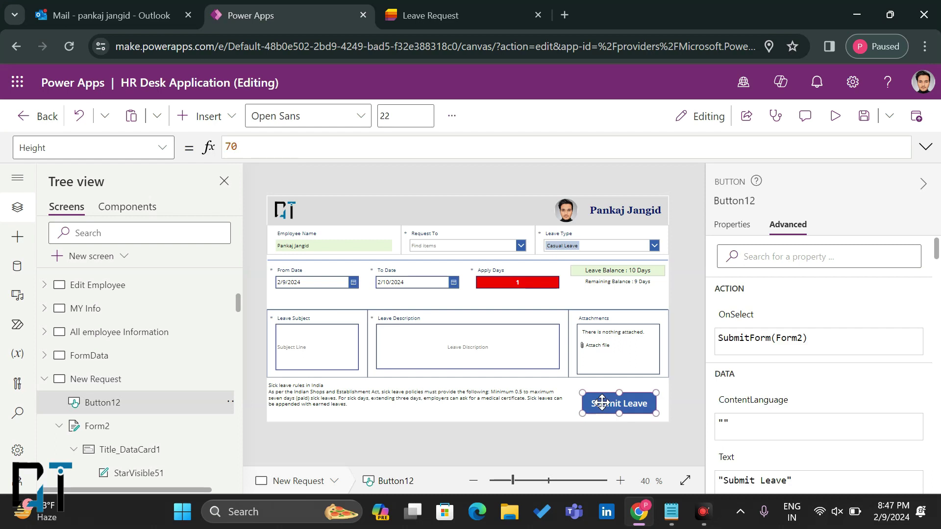
left_click(154, 147)
scroll(120, 238, "up", 3)
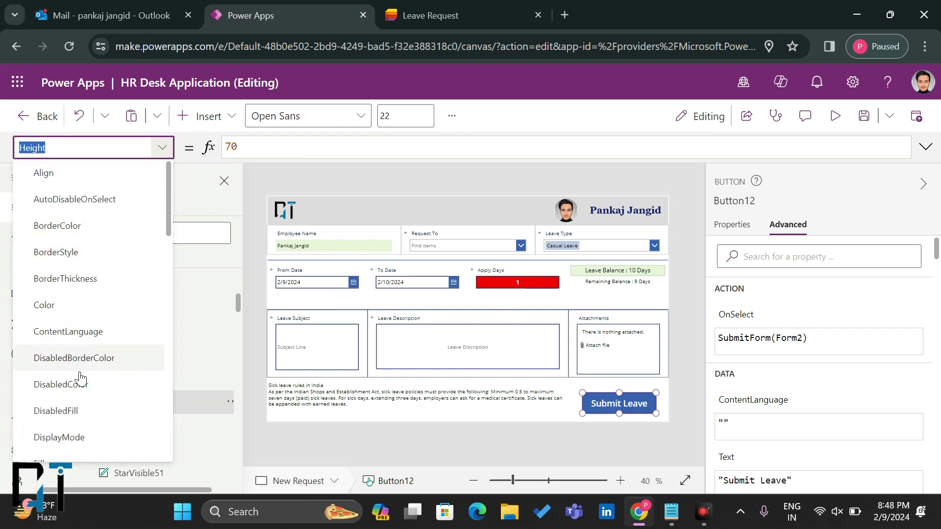
scroll(68, 407, "down", 1)
left_click(66, 414)
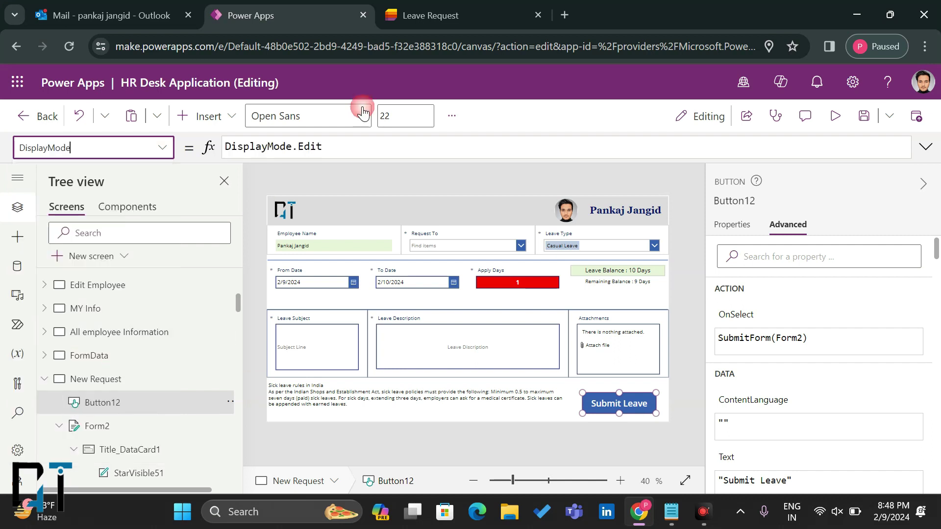
Step: Replace the DisplayMode formula with If(Form2.Valid, DisplayMode.Edit, DisplayMode.Disabled)
left_click_drag(323, 147, 218, 153)
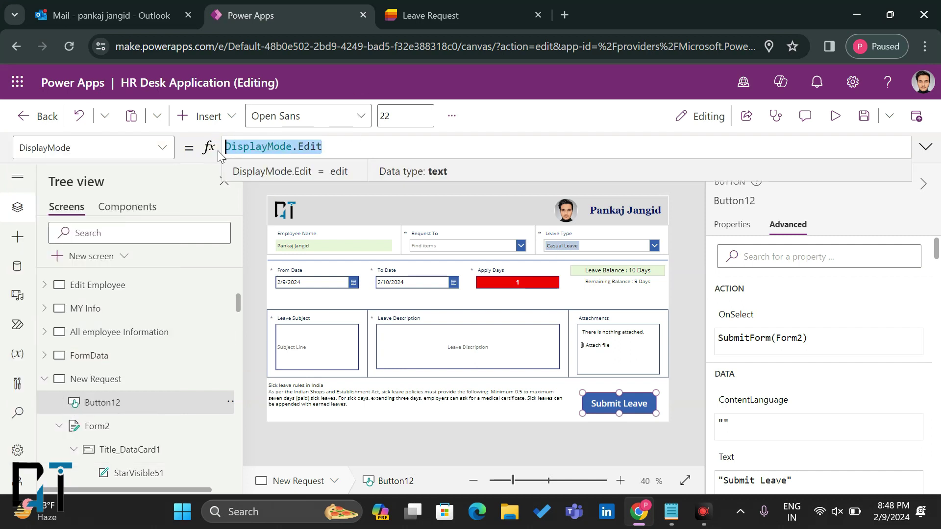
key("ctrl+a")
key("BackSpace")
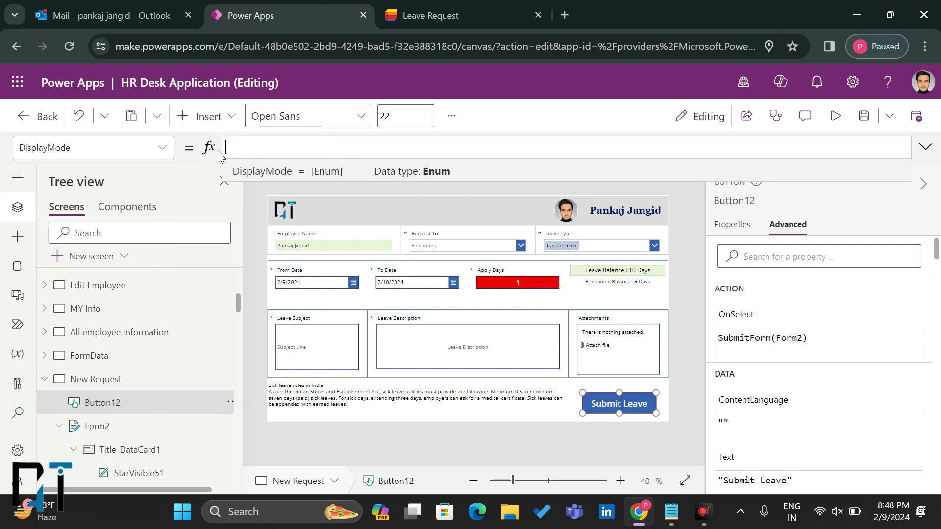
type("If(Form2")
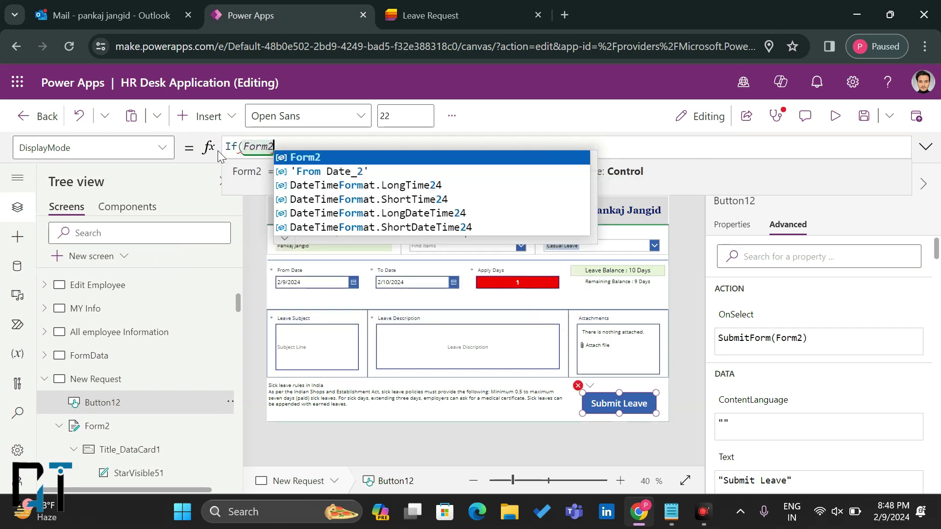
type(".va")
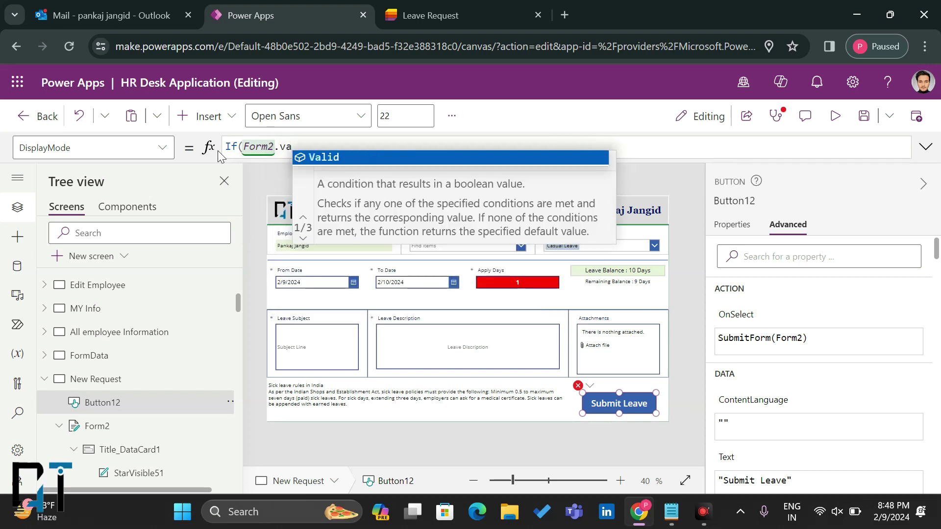
left_click(340, 158)
type(".")
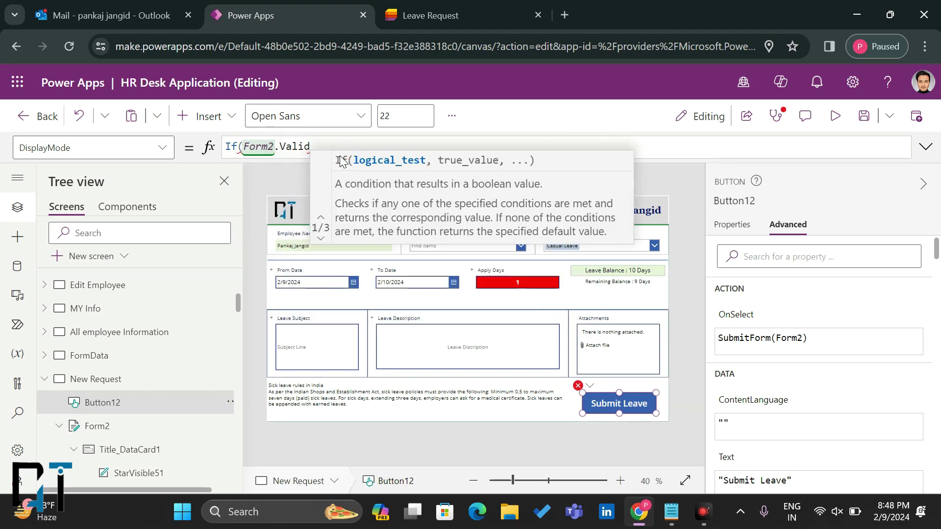
key("BackSpace")
type(", dispo")
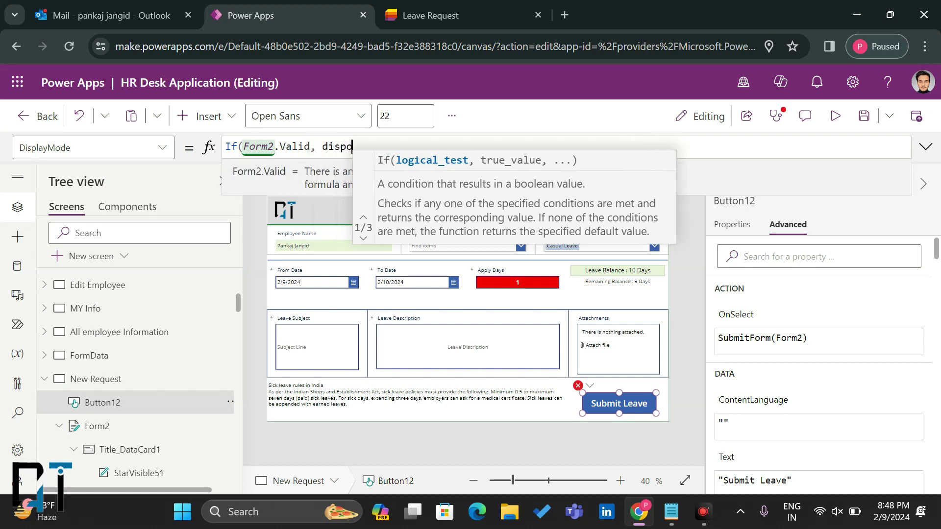
left_click(422, 186)
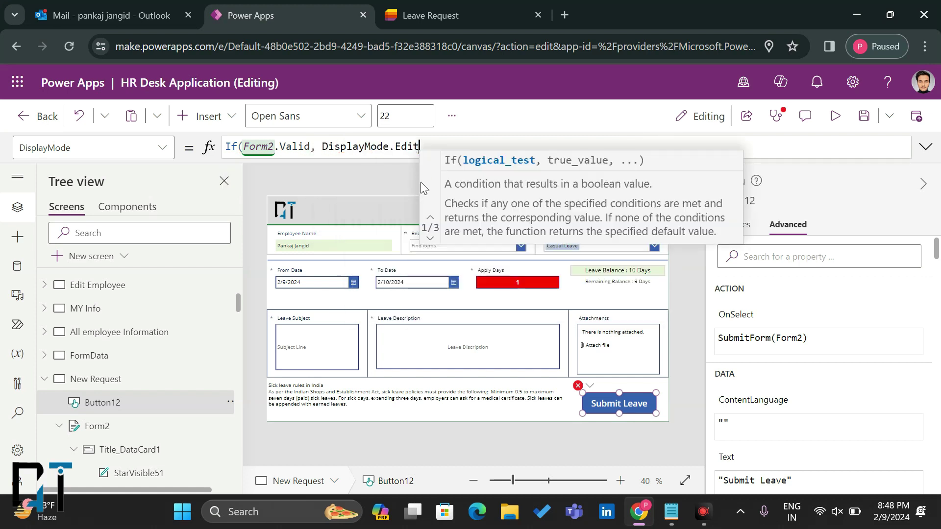
type(", disp")
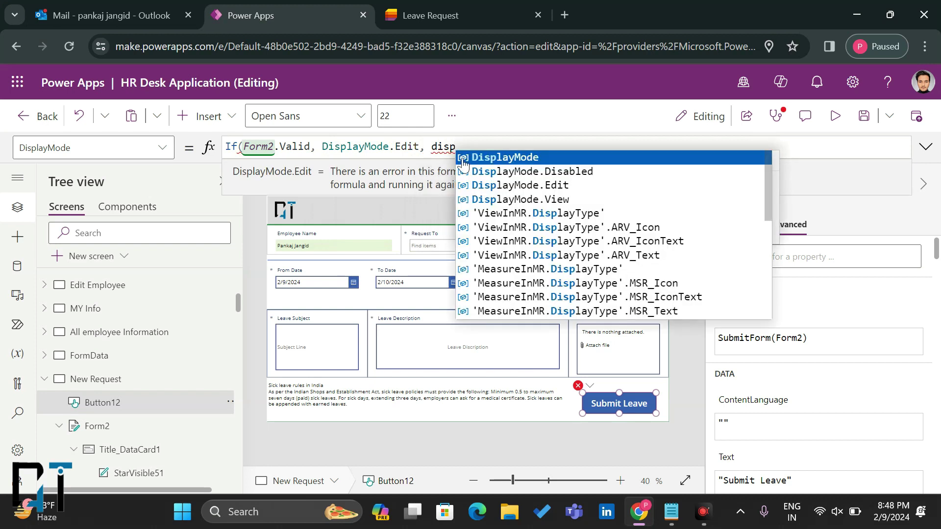
left_click(538, 178)
type(")")
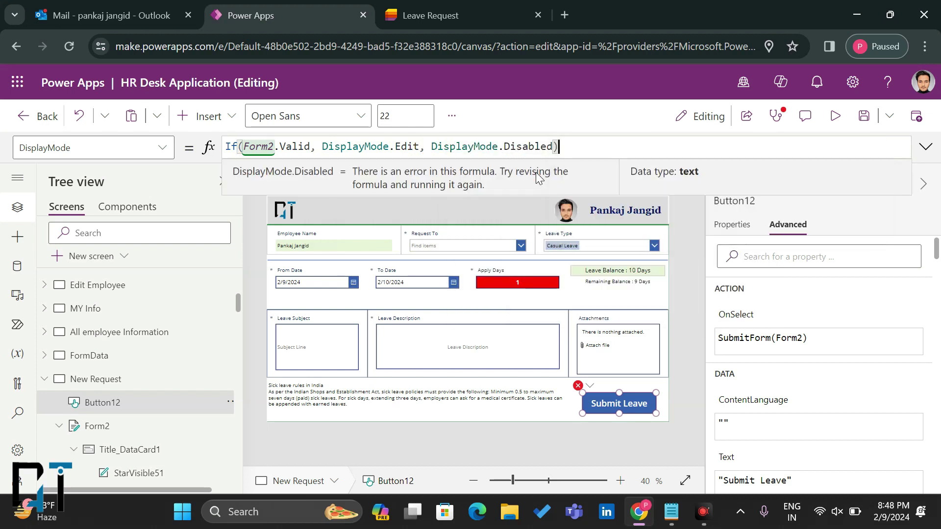
left_click(836, 116)
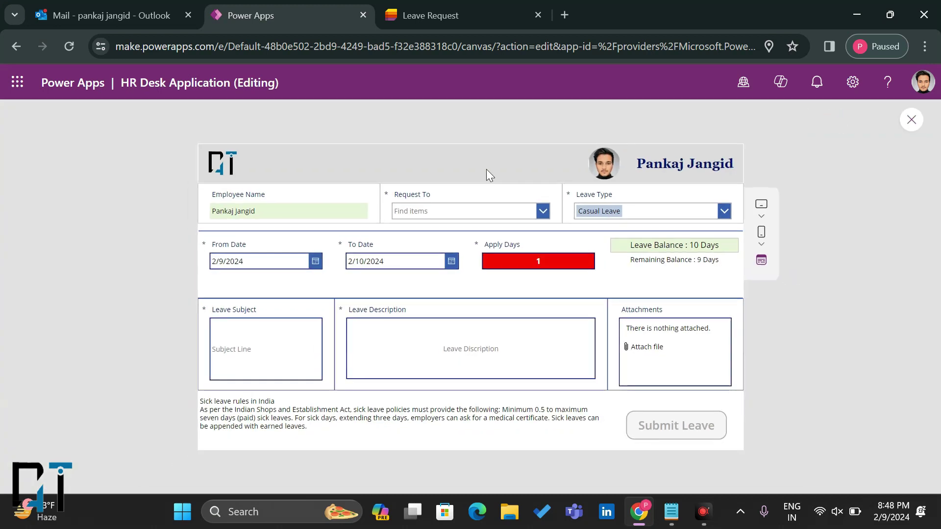
Step: In preview, search 'sa' in Request To, then exit preview and dismiss the tip
left_click(448, 211)
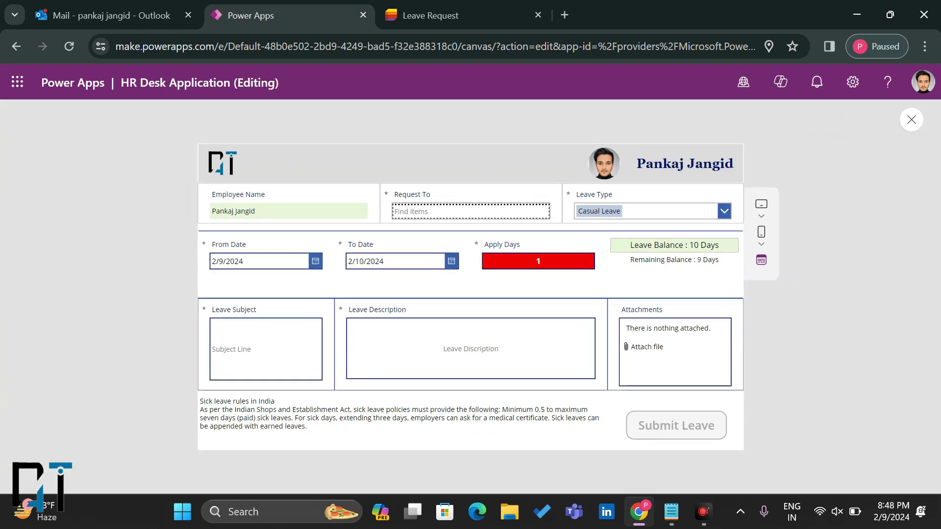
type("sa")
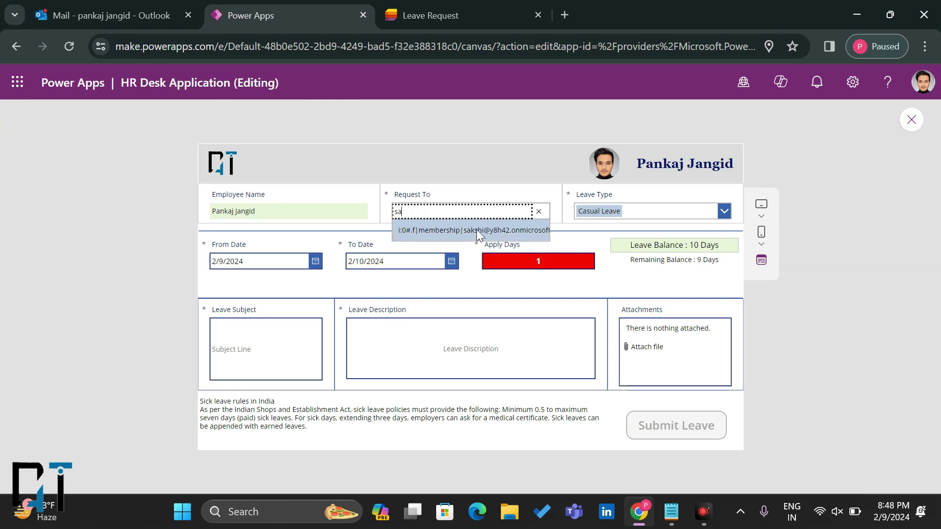
left_click(696, 174)
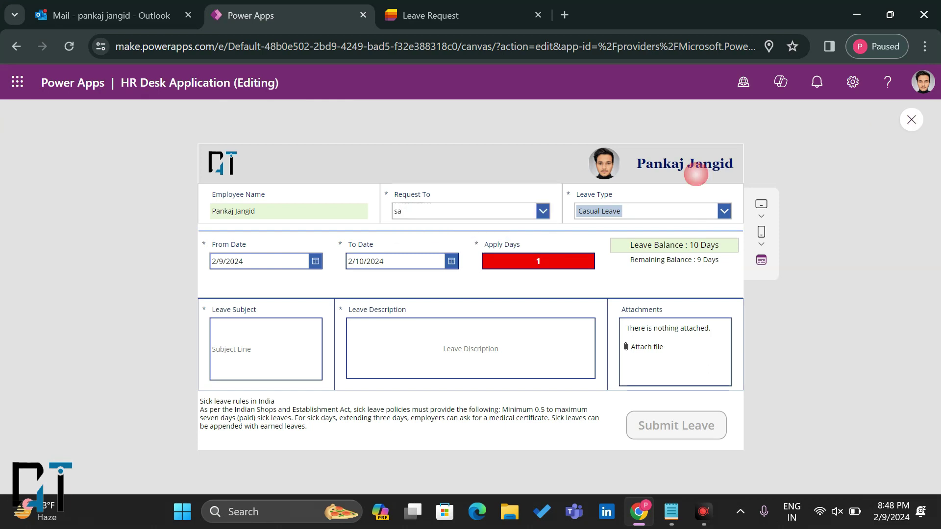
key("Escape")
left_click(608, 353)
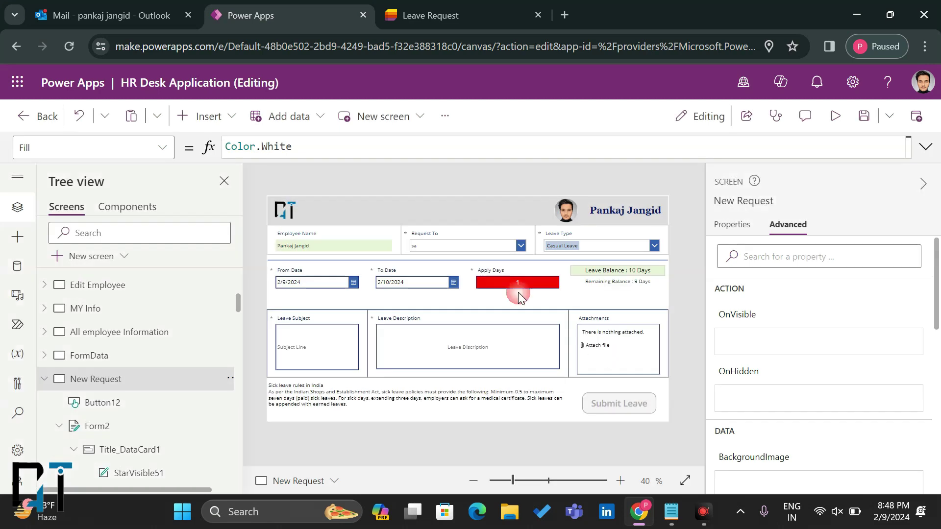
Step: Select the Request To combo box and switch its suggestion layout to Person
left_click(455, 248)
left_click(456, 247)
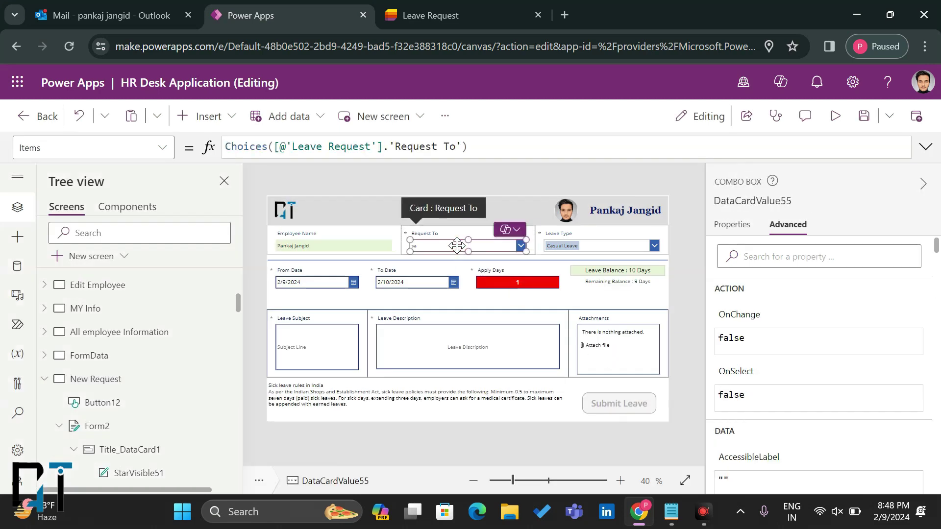
left_click(732, 225)
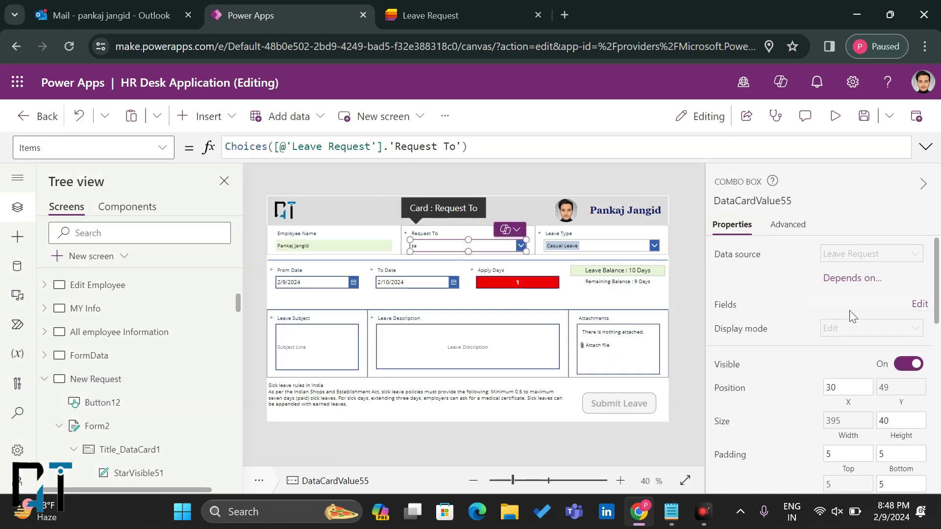
left_click(866, 308)
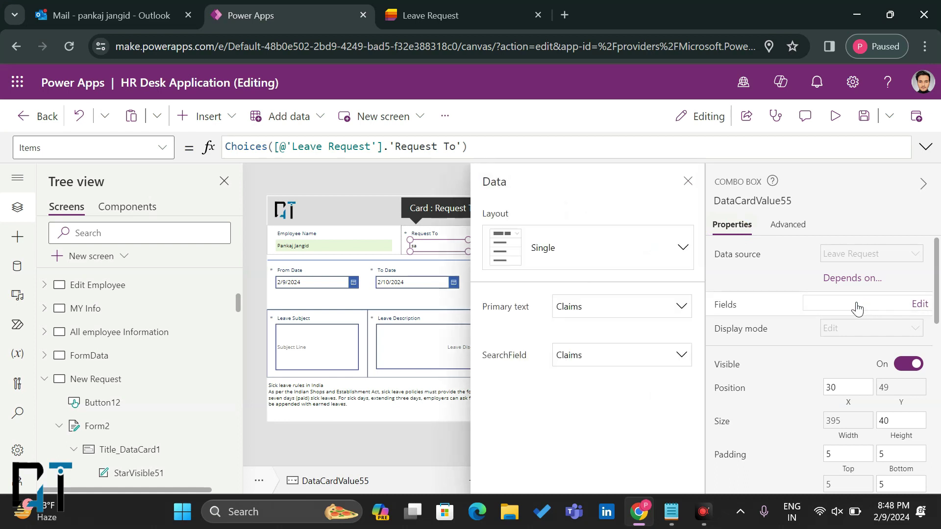
left_click(607, 264)
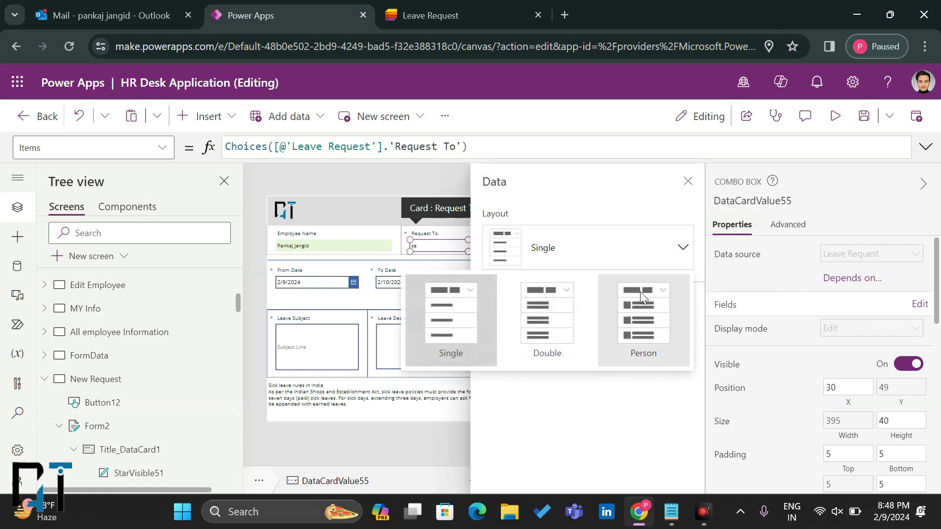
left_click(637, 298)
Step: Show Picture as image, DisplayName as primary text and Email as secondary text
left_click(637, 307)
left_click(607, 328)
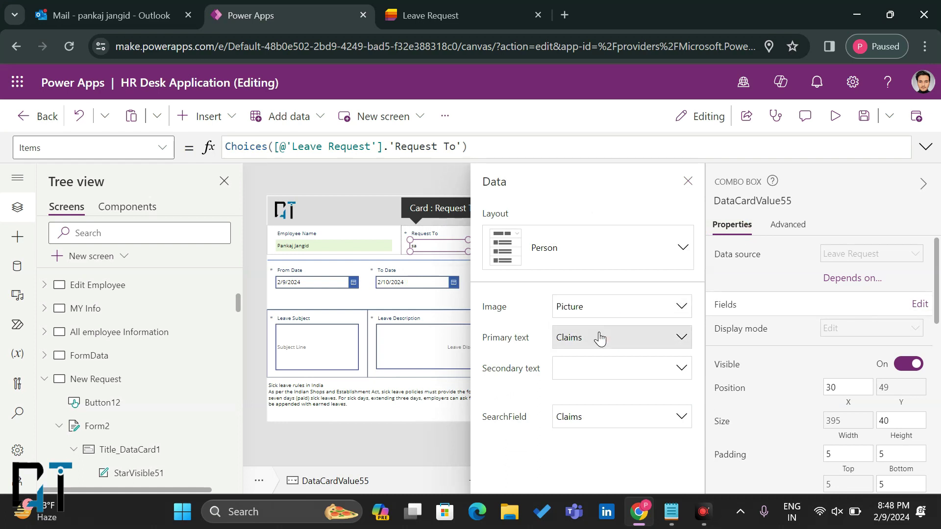
left_click(602, 336)
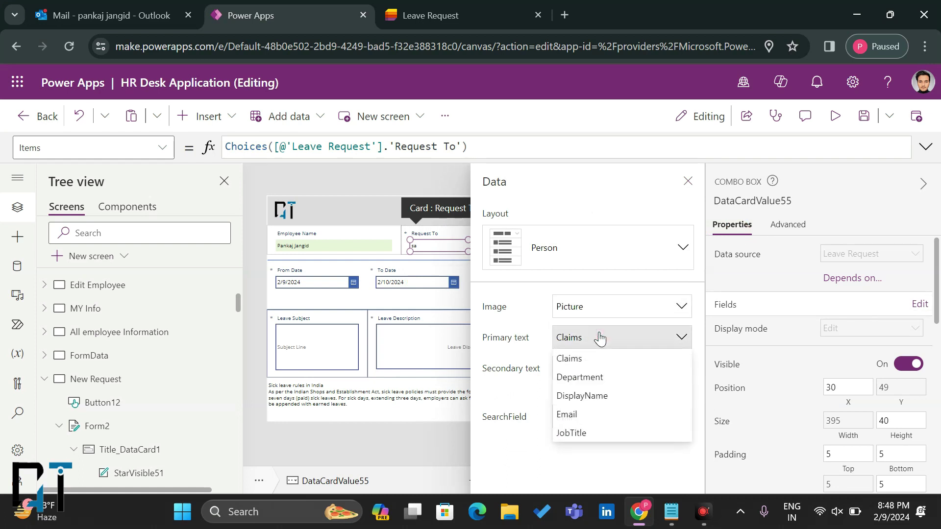
left_click(583, 395)
left_click(628, 373)
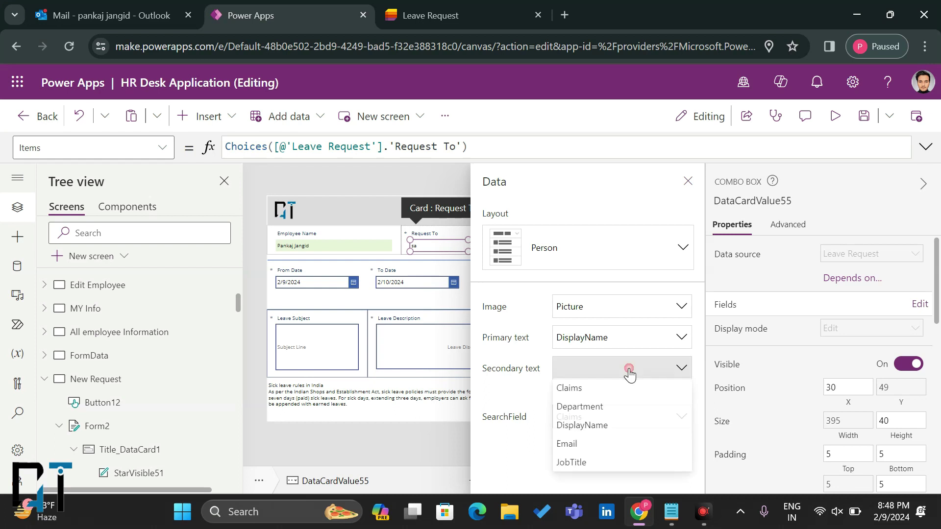
left_click(586, 446)
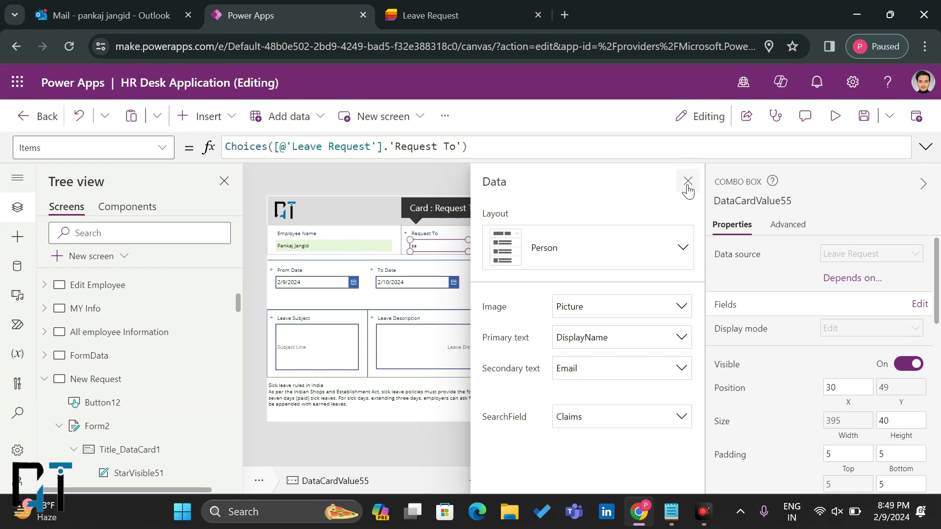
left_click(688, 182)
Step: In preview, search 'sak' and choose the suggested approver in Request To
left_click(835, 124)
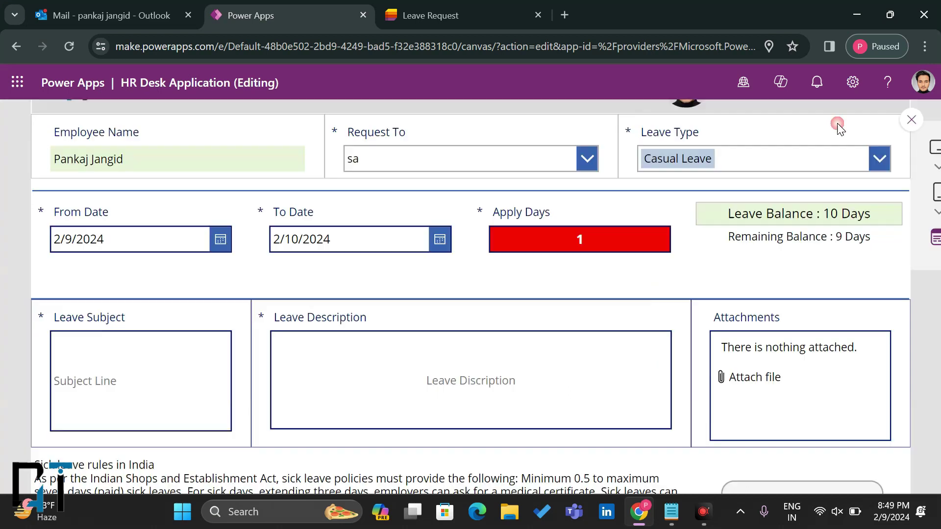
left_click(458, 209)
key("BackSpace")
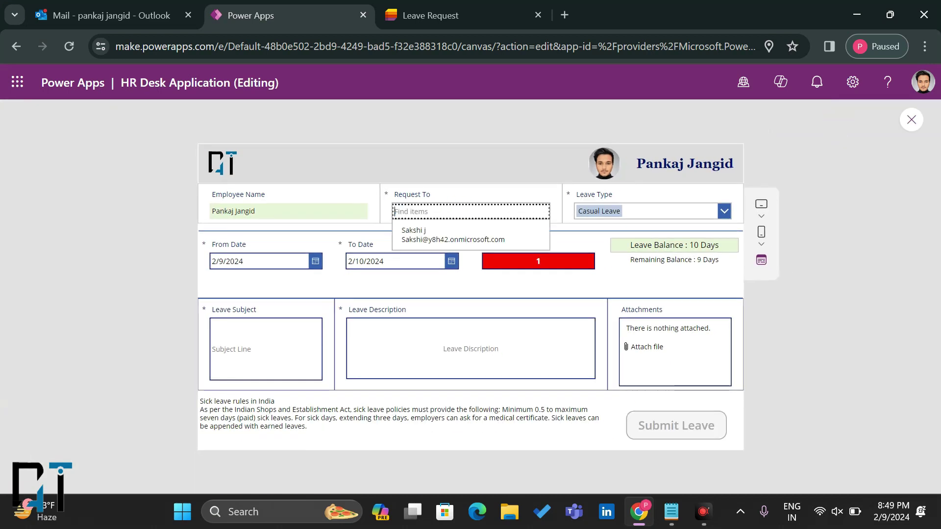
type("sakshi")
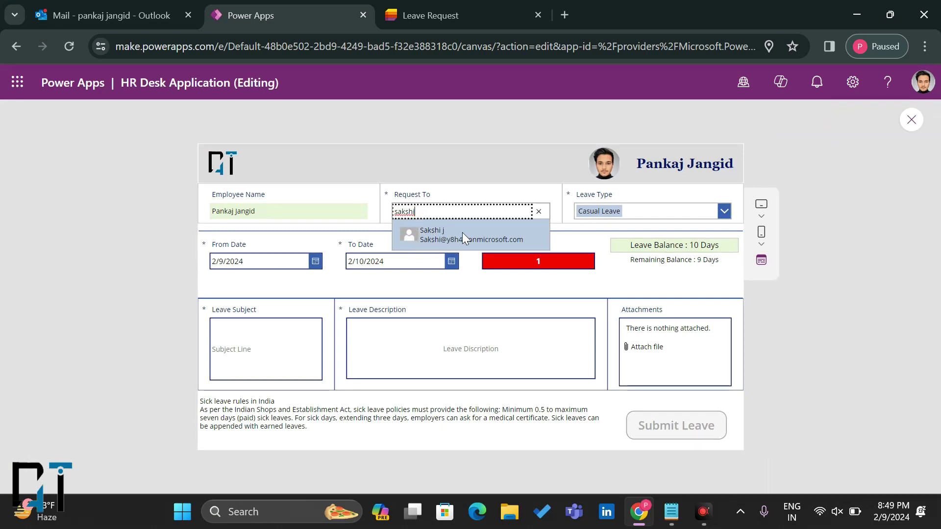
left_click(478, 235)
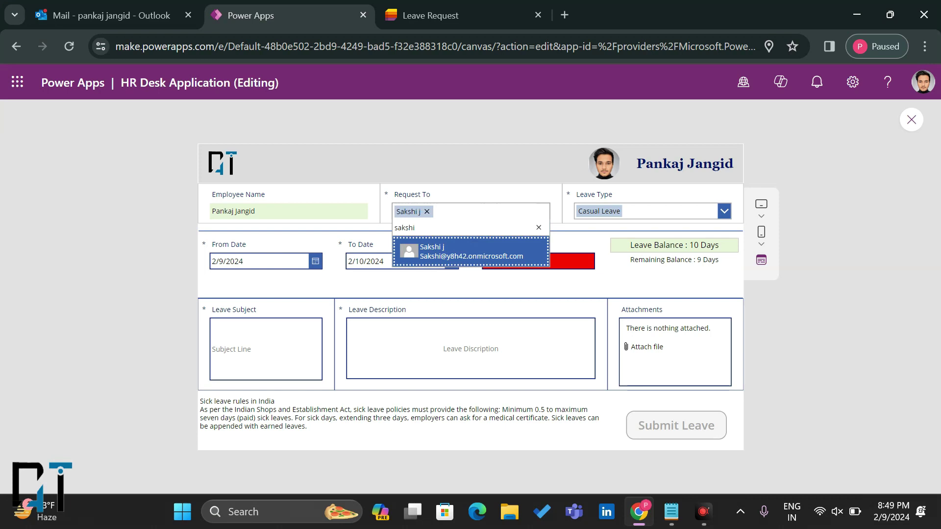
key("BackSpace")
key("BackSpace")
key("BackSpace")
key("BackSpace")
key("BackSpace")
key("BackSpace")
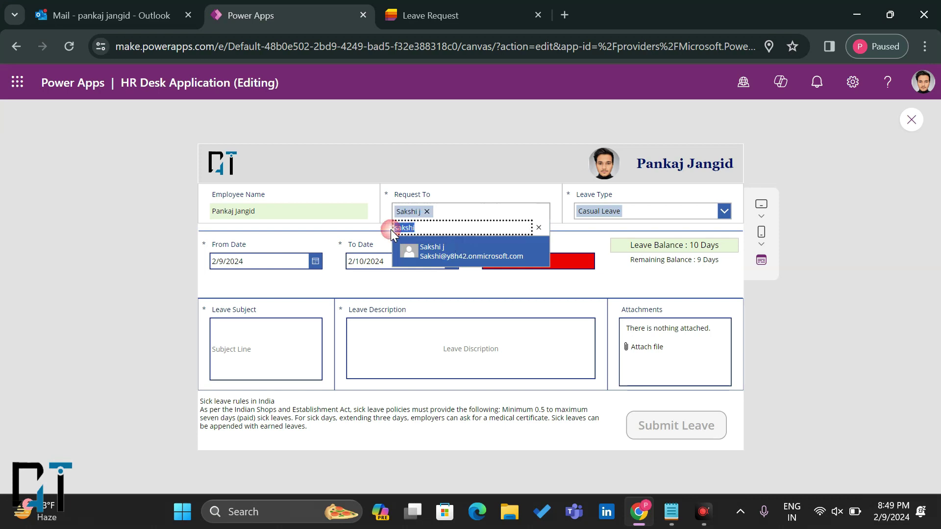
Step: Choose Casual Leave as the leave type and set To Date to 2/12/2024
left_click(637, 212)
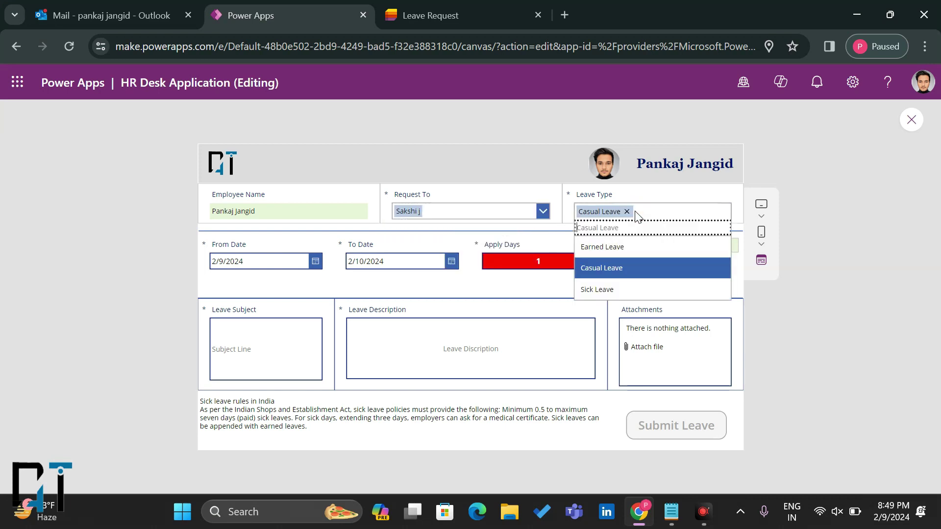
left_click(611, 272)
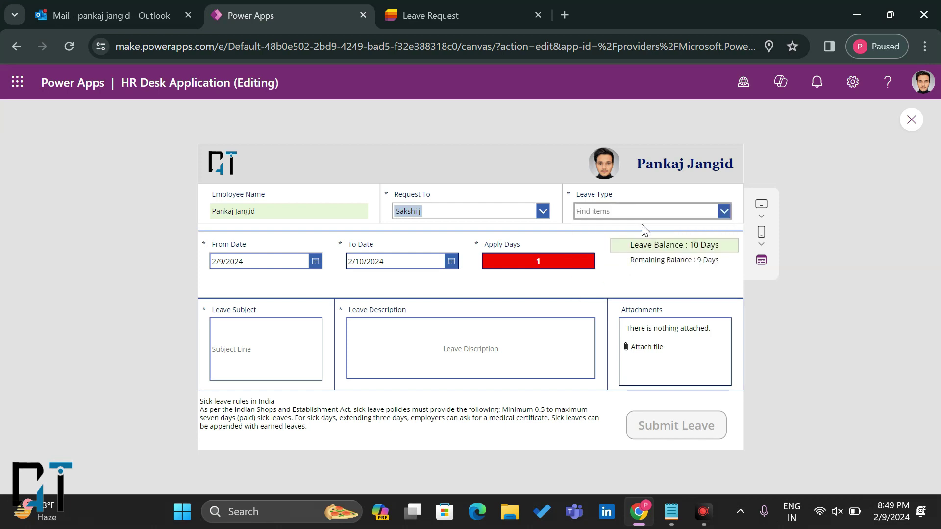
left_click(654, 210)
left_click(627, 250)
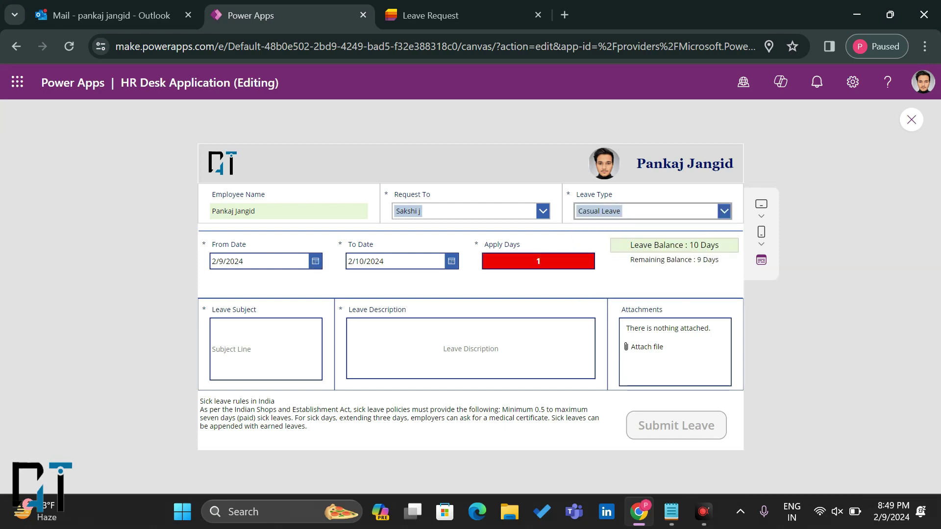
left_click(450, 262)
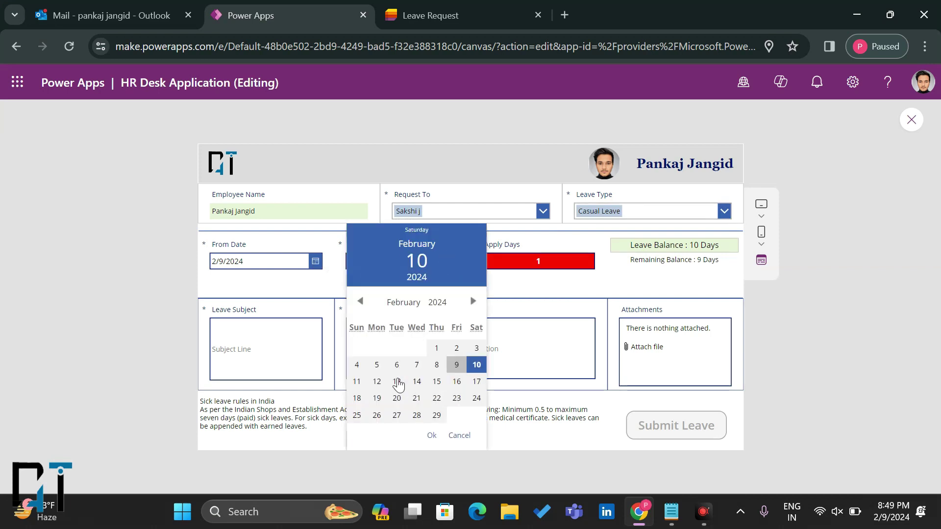
left_click(376, 381)
left_click(432, 435)
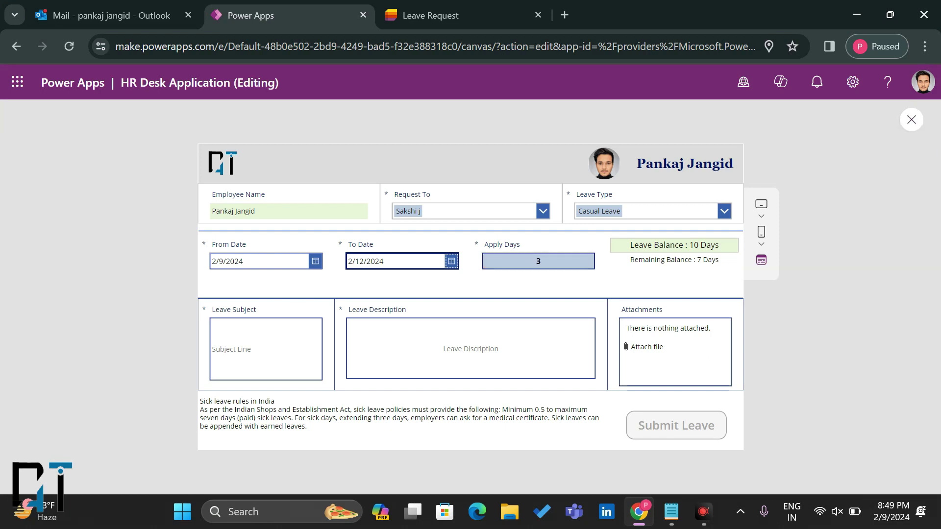
Step: Enter subject 'Going Outside' and description 'Please approave my leave for today.'
left_click(240, 338)
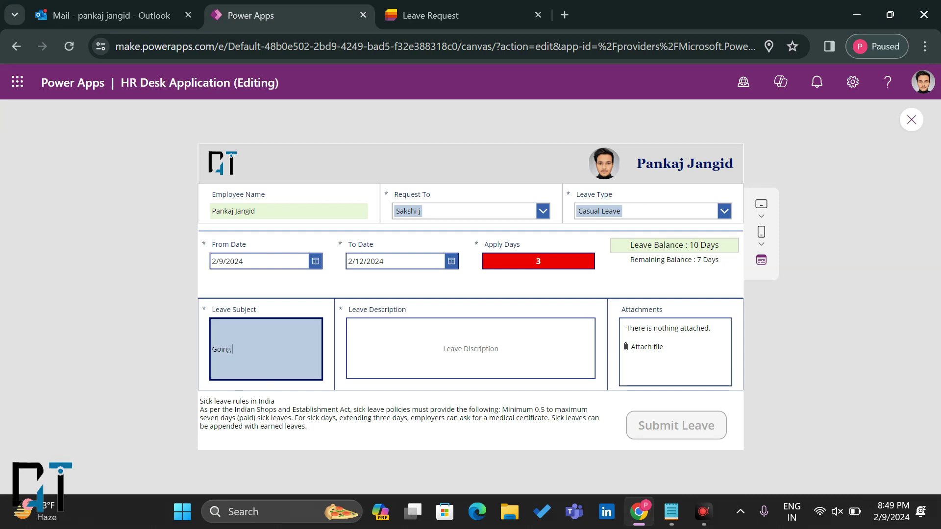
type("Outside")
left_click(425, 342)
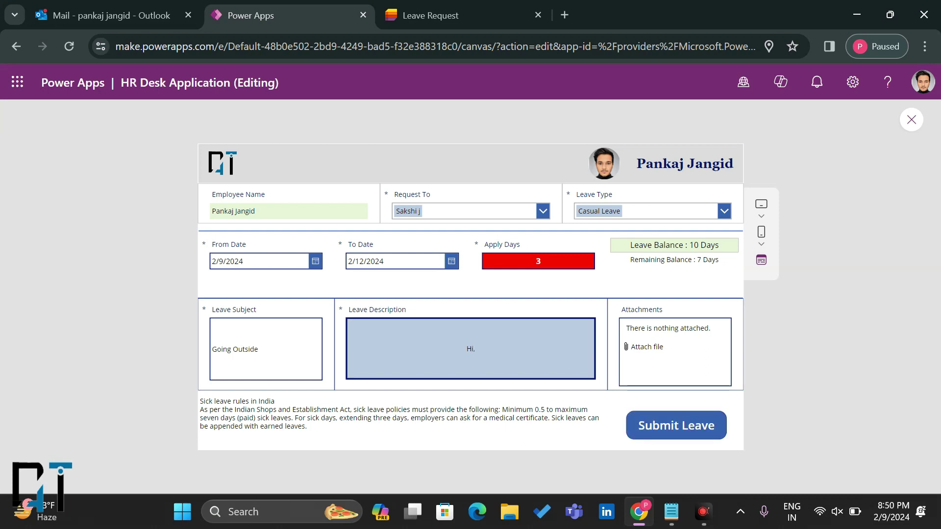
type("Please approave my leave for today.")
Step: Reload the Leave Request list to check entries, then return to the form
left_click(431, 15)
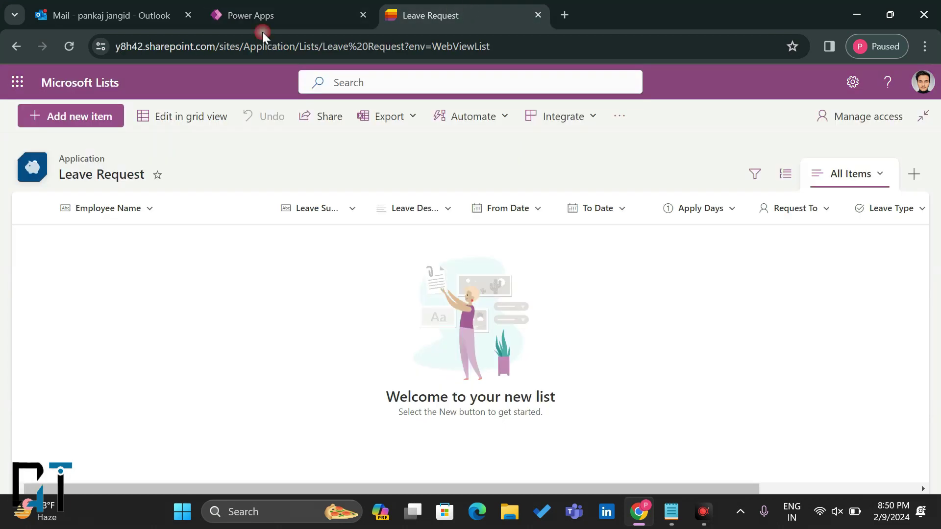
left_click(71, 45)
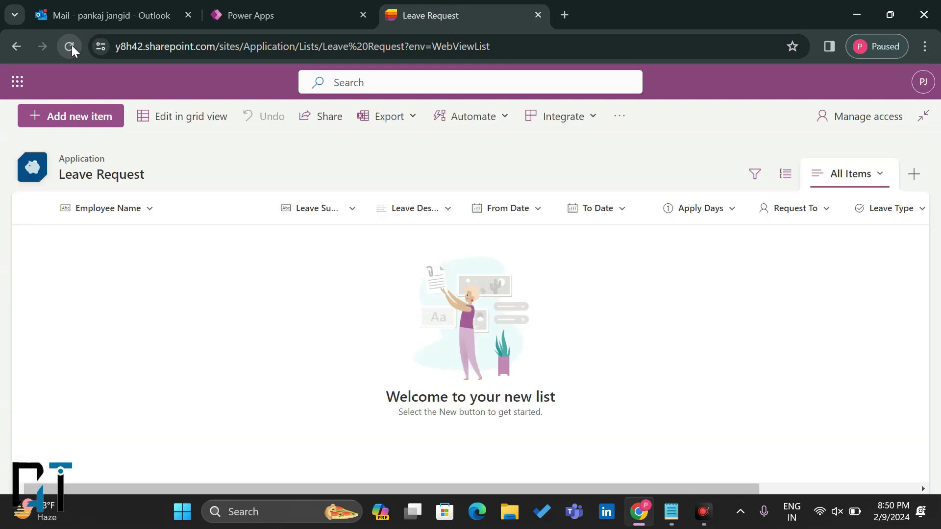
left_click(250, 16)
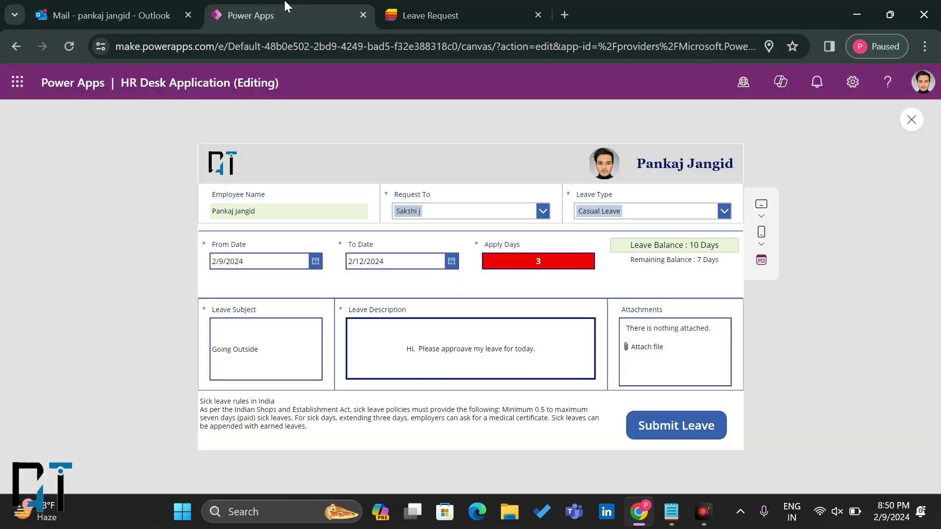
Step: Submit the leave request and switch to the Leave Request list
left_click(677, 429)
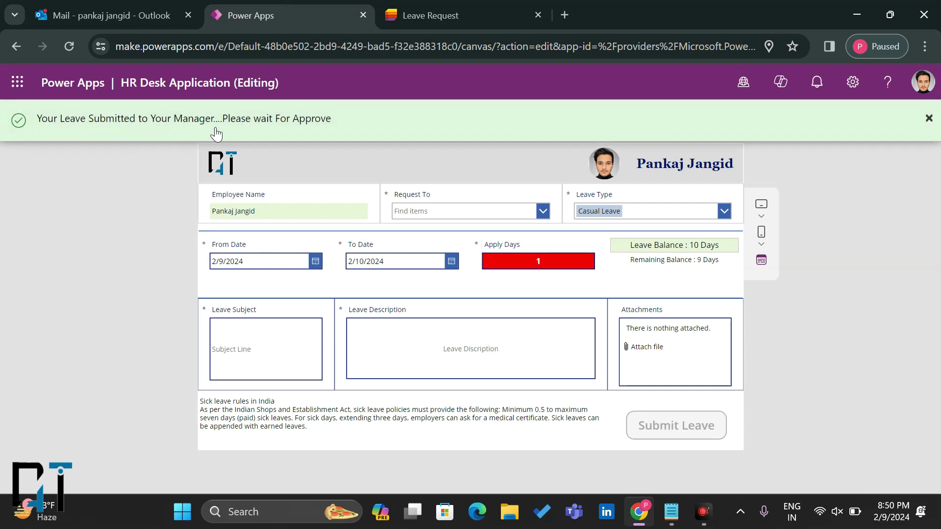
left_click(431, 15)
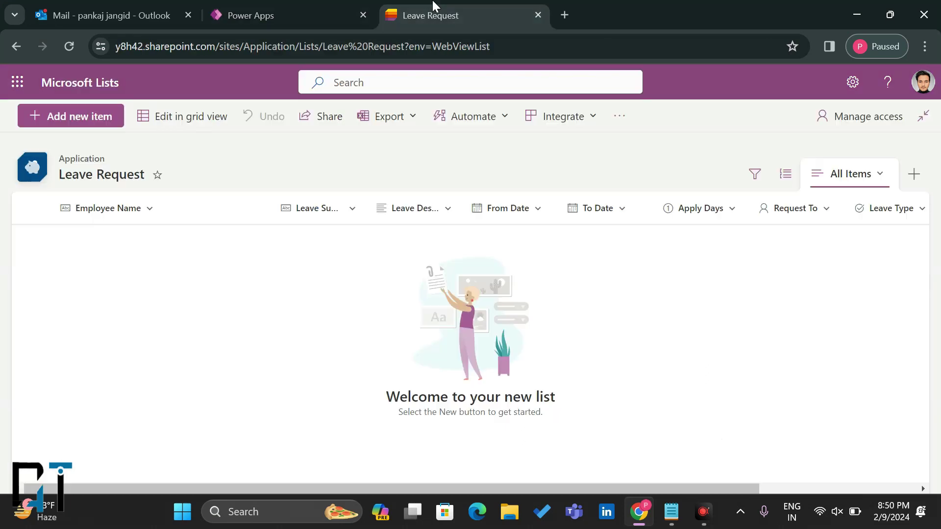
Step: Reload the list, check the new Casual Leave row's columns and Pending status, then return
left_click(69, 46)
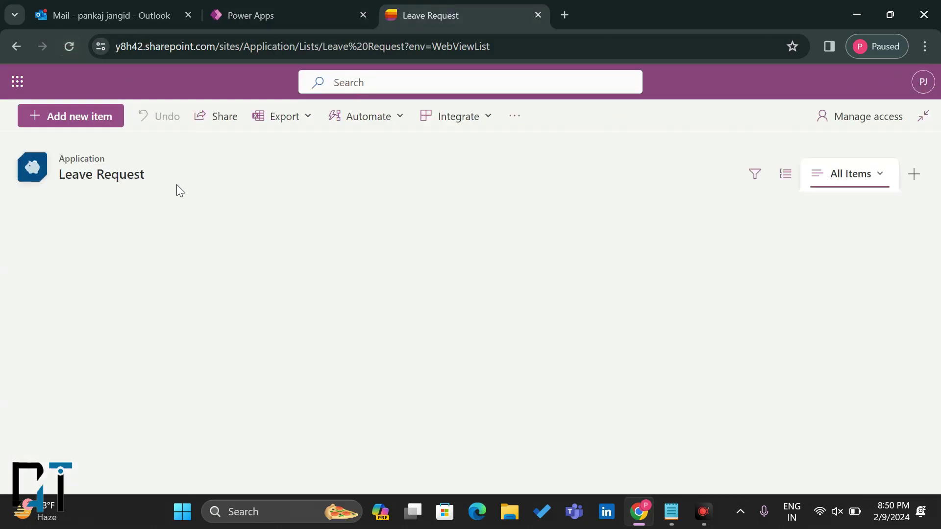
scroll(484, 265, "right", 5)
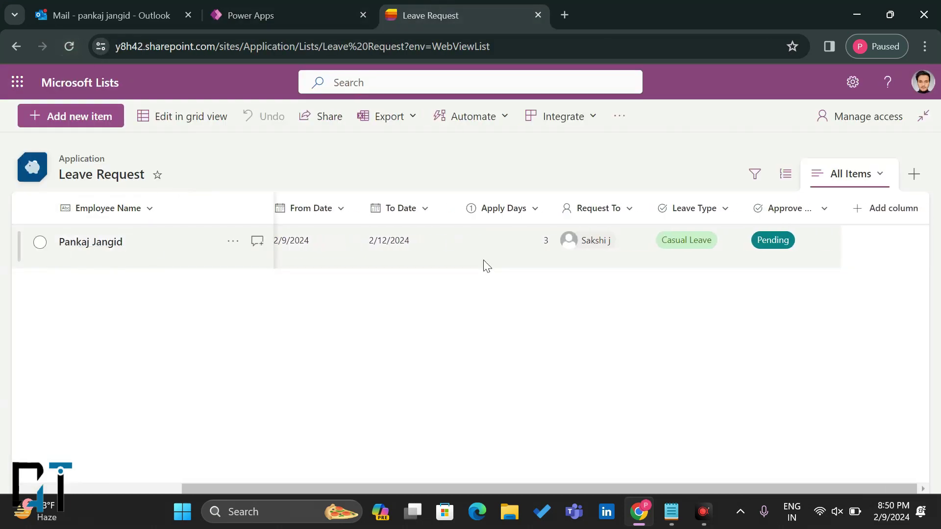
scroll(484, 265, "left", 5)
scroll(410, 275, "right", 5)
left_click(301, 7)
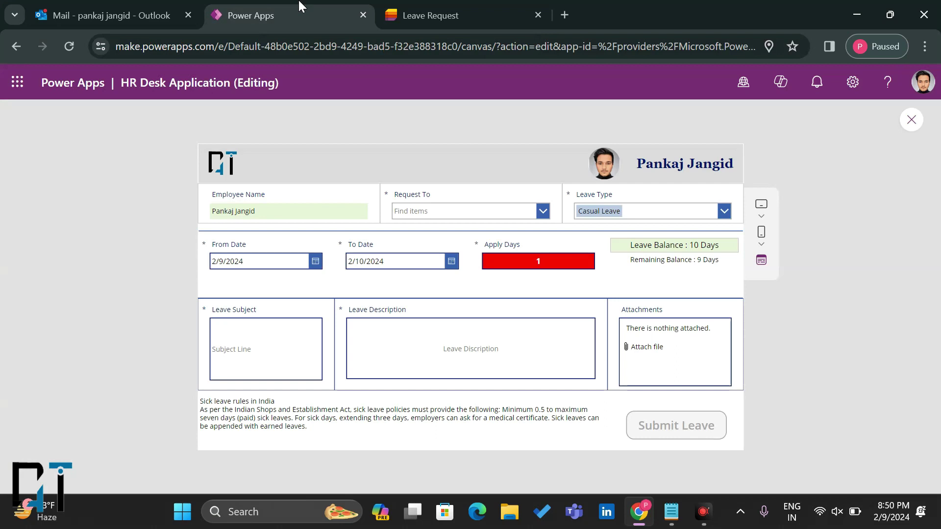
left_click(463, 10)
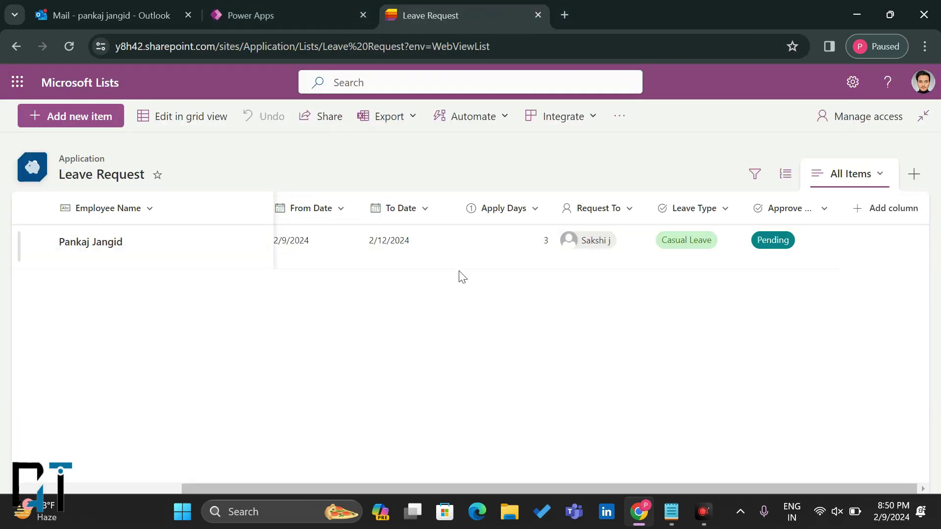
scroll(551, 286, "left", 5)
scroll(552, 286, "right", 5)
scroll(551, 286, "left", 5)
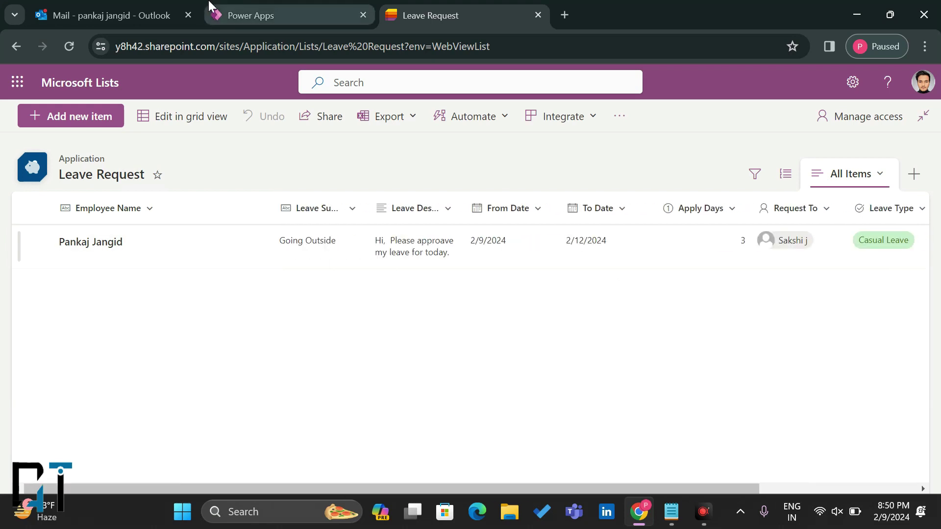
left_click(259, 6)
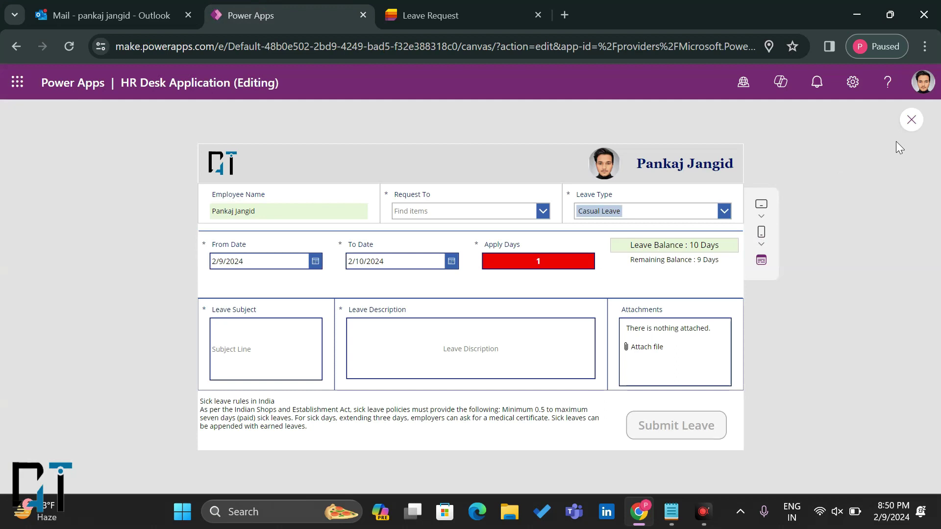
Step: Exit preview, dismiss the tip, and collapse the New Request screen in Tree view
left_click(911, 121)
left_click(607, 351)
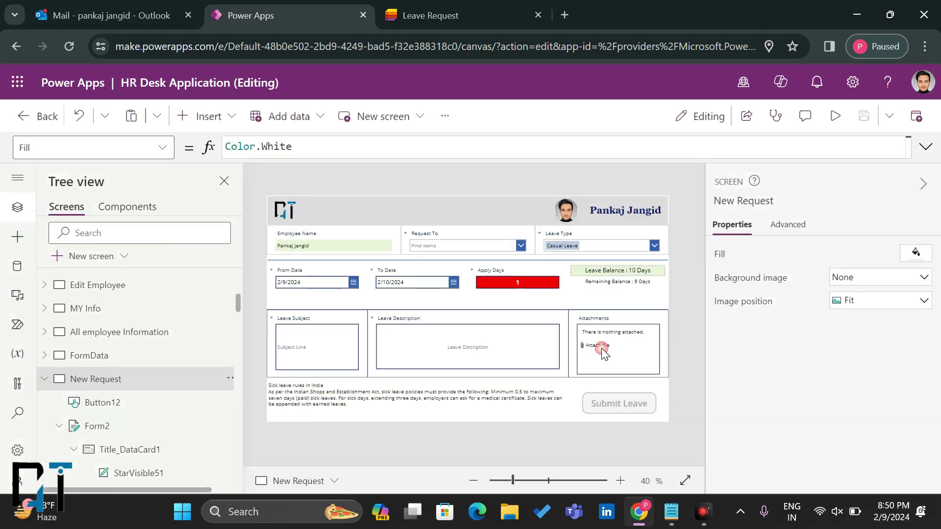
left_click(45, 379)
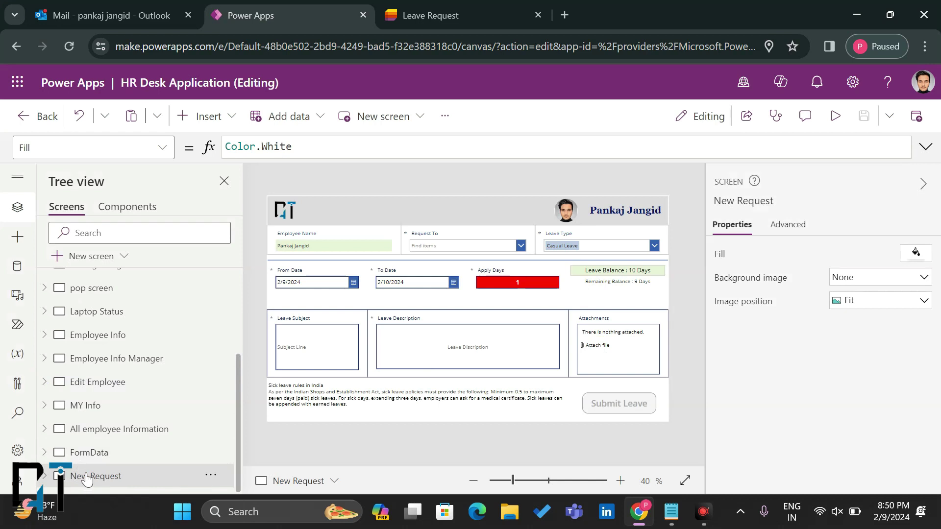
Step: Duplicate the New Request screen from its Tree view menu
left_click(116, 257)
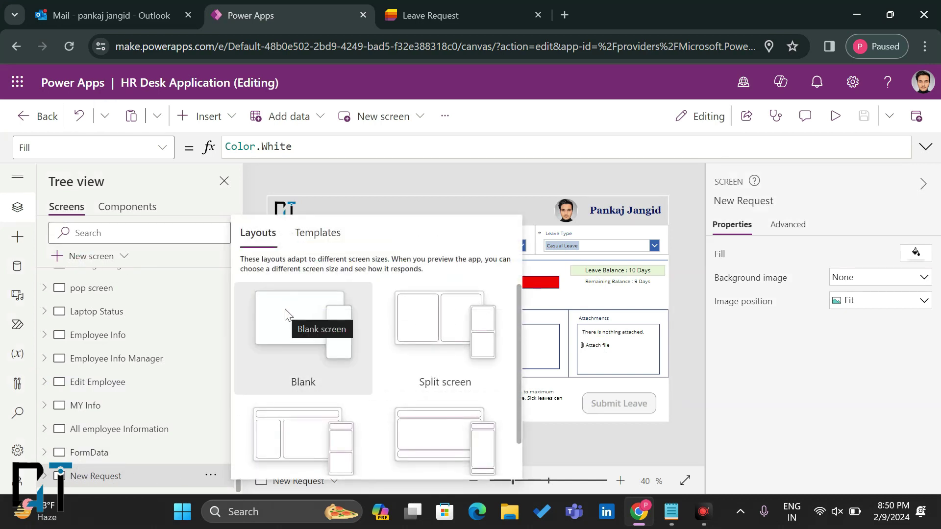
right_click(76, 476)
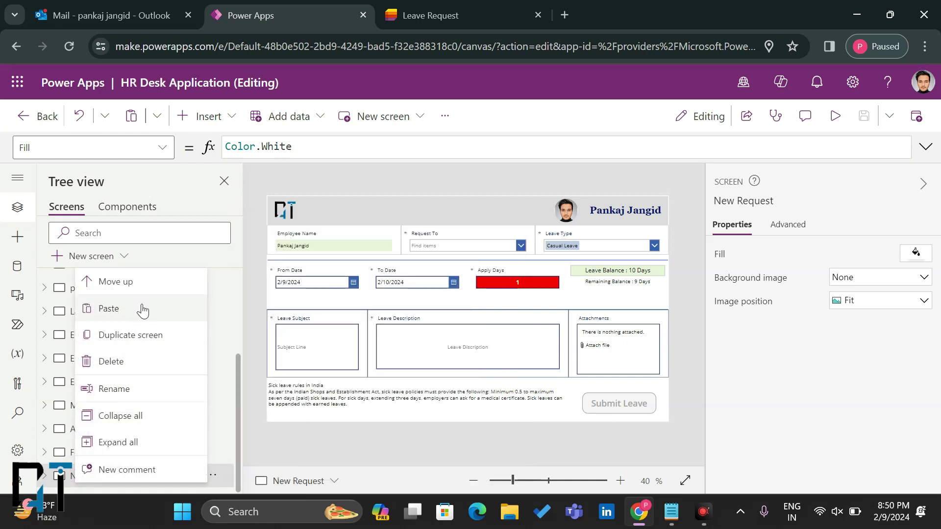
left_click(140, 348)
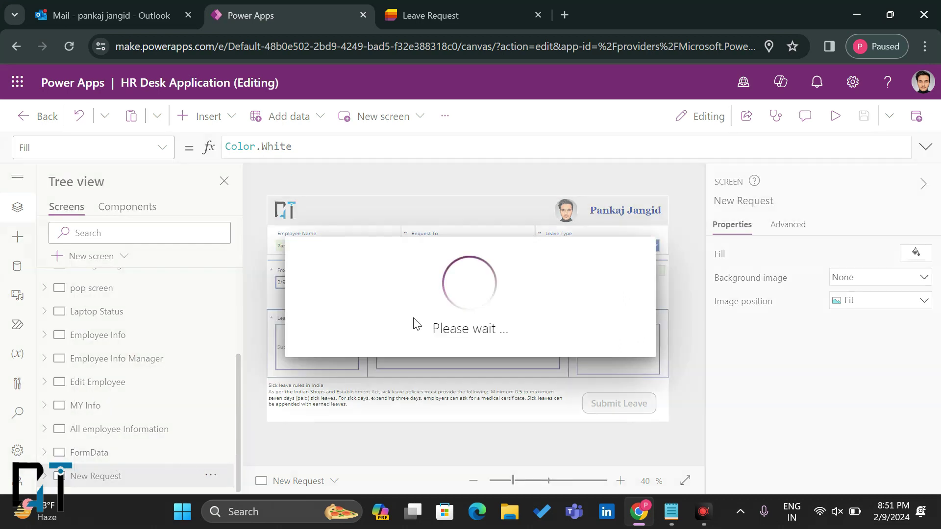
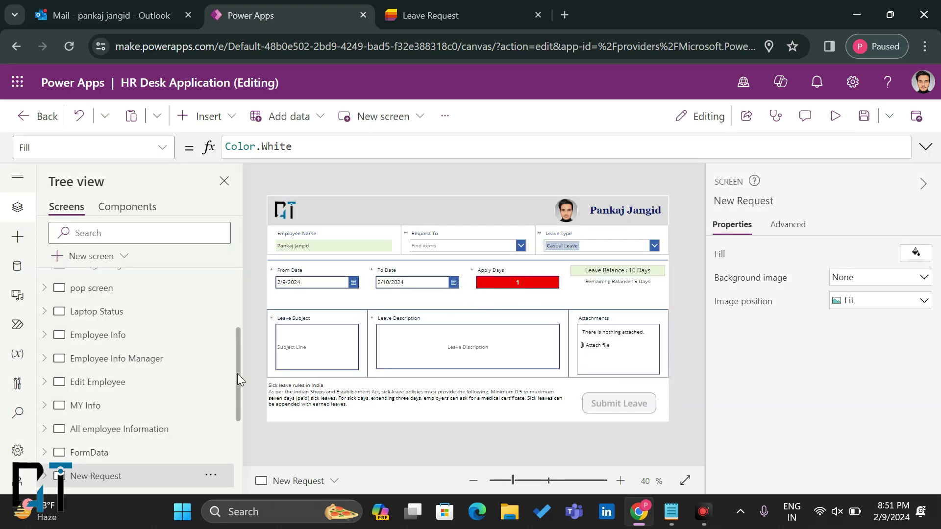
Step: Delete the leave form and the submit leave button from the copied screen
scroll(238, 373, "down", 3)
left_click(96, 334)
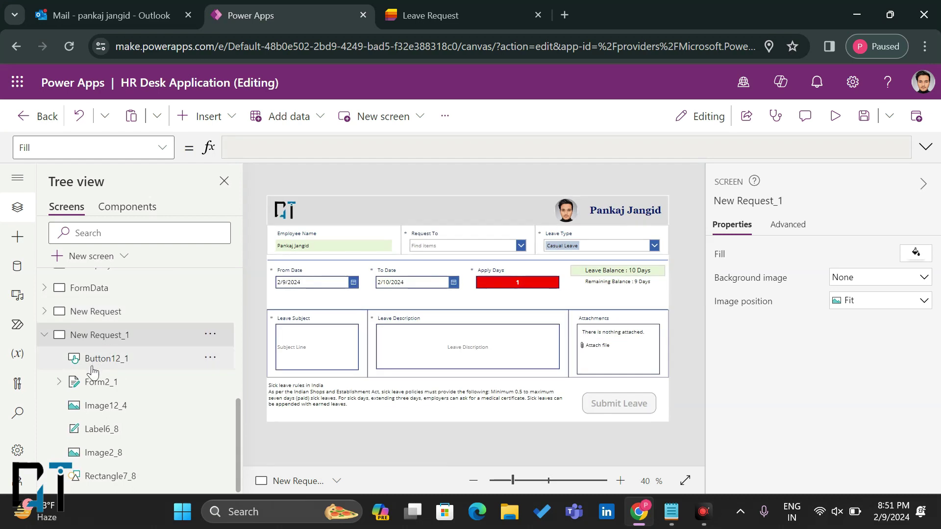
left_click(89, 388)
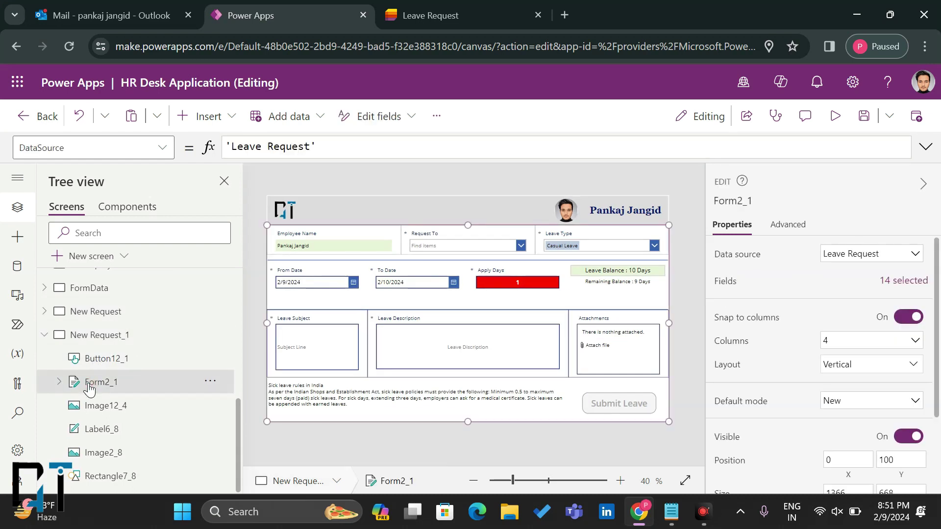
key("Delete")
left_click(115, 383)
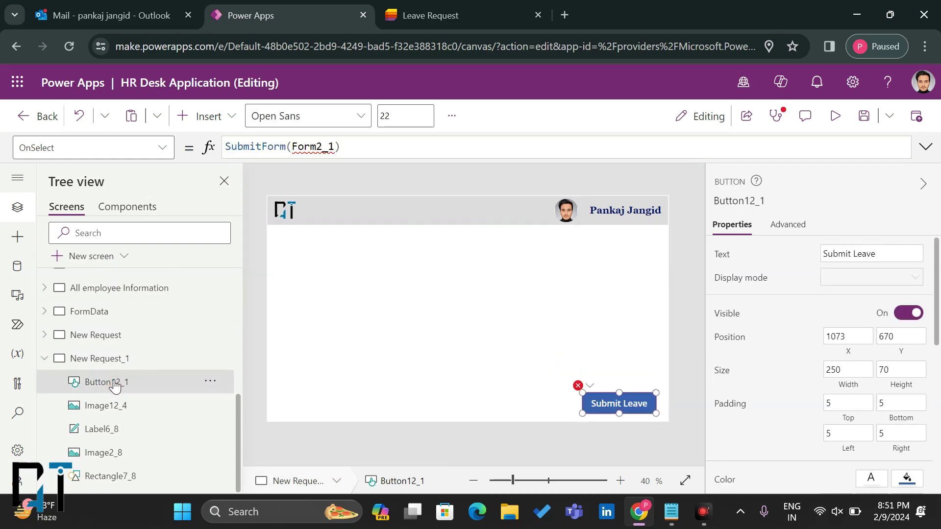
key("Delete")
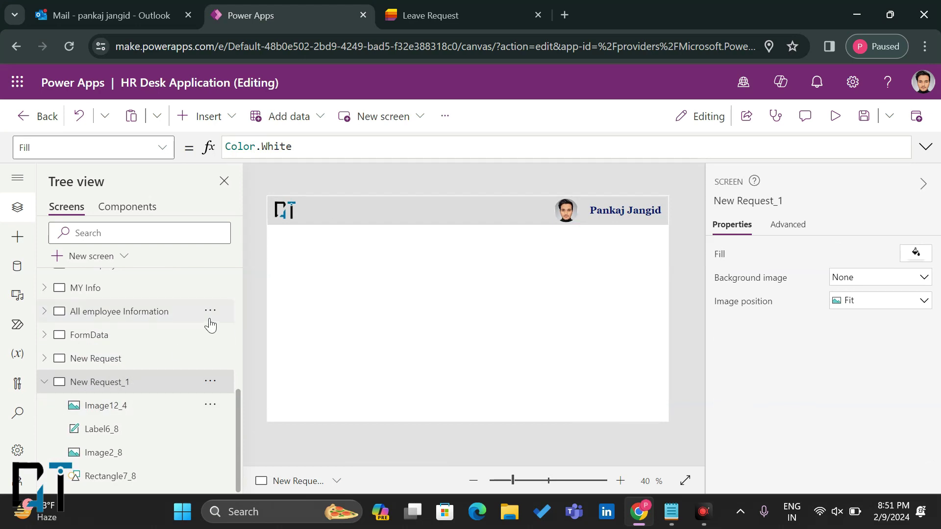
Step: Rename the copied screen to 'Employee Leave View'
double_click(124, 381)
type("E")
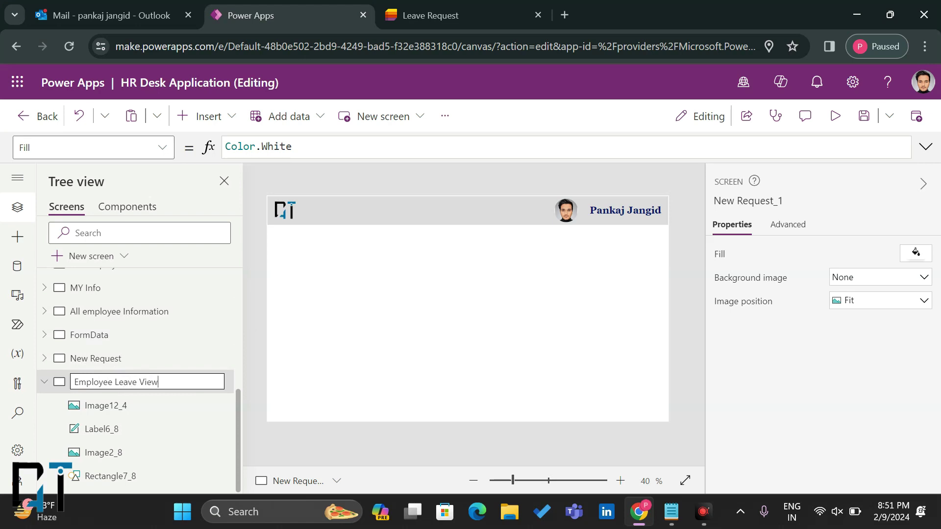
type("mployee Leave View")
key("Return")
Step: Duplicate Employee Leave View and name the copy 'Employee Leave Manager View'
right_click(91, 387)
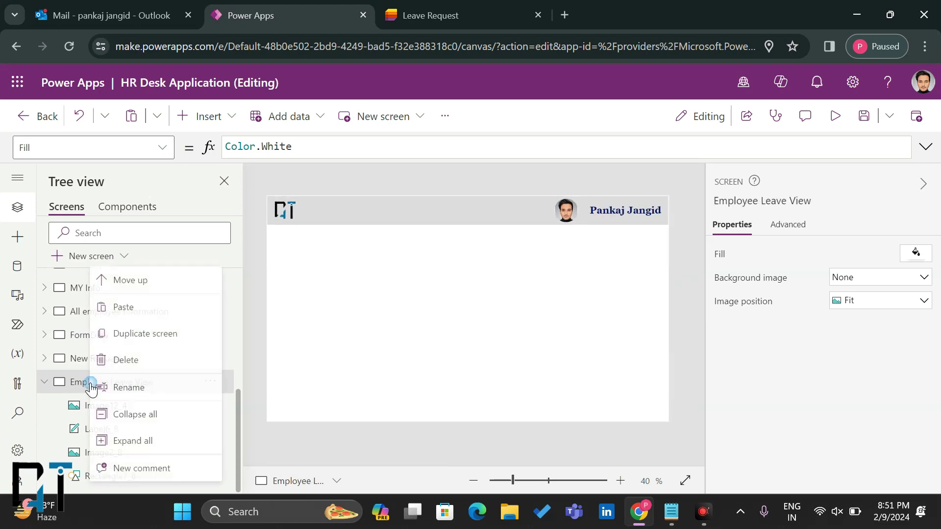
left_click(162, 333)
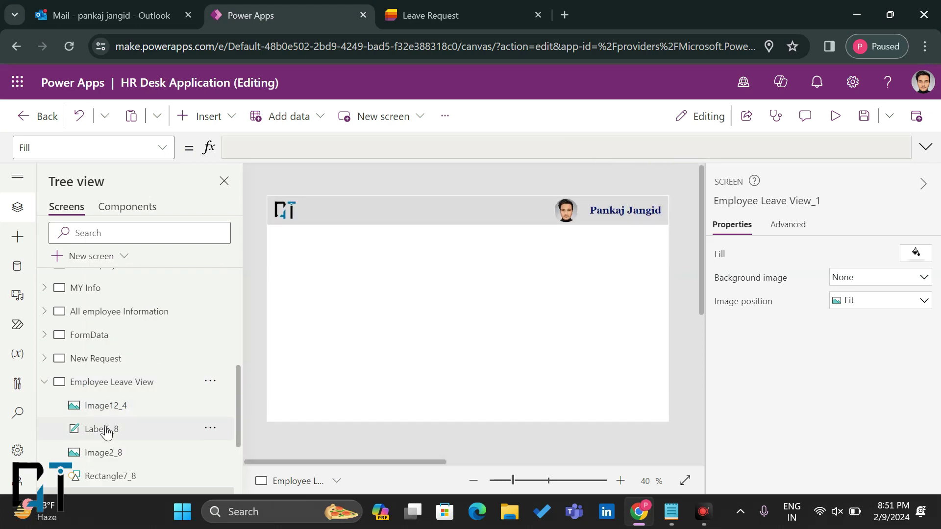
left_click(44, 382)
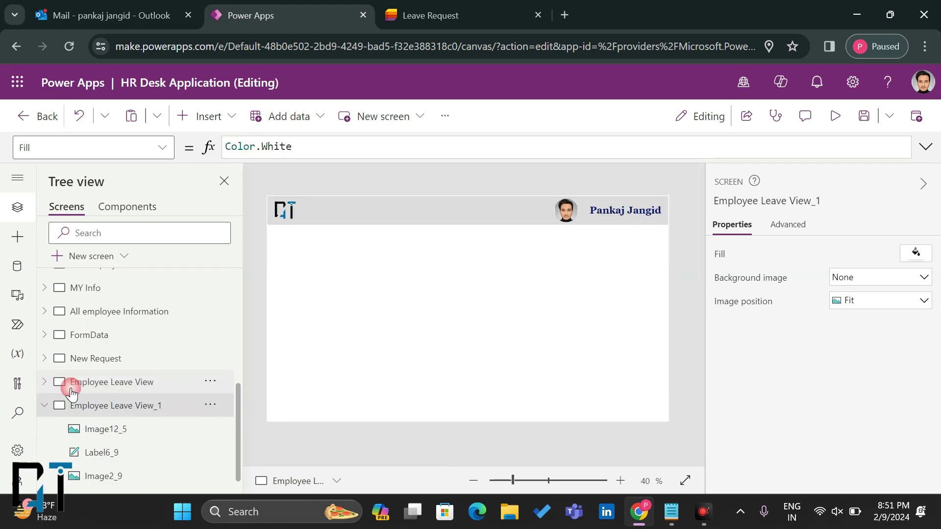
double_click(105, 407)
left_click(167, 406)
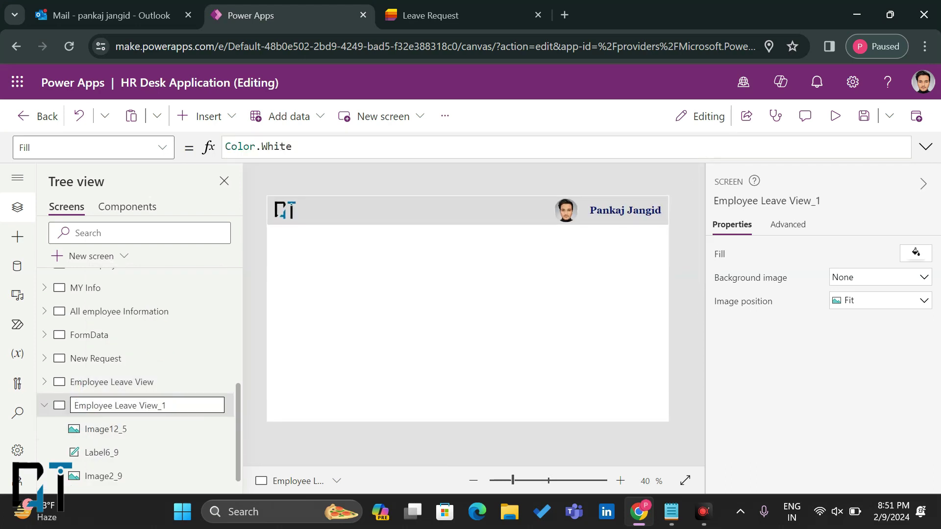
key("BackSpace")
key("Return")
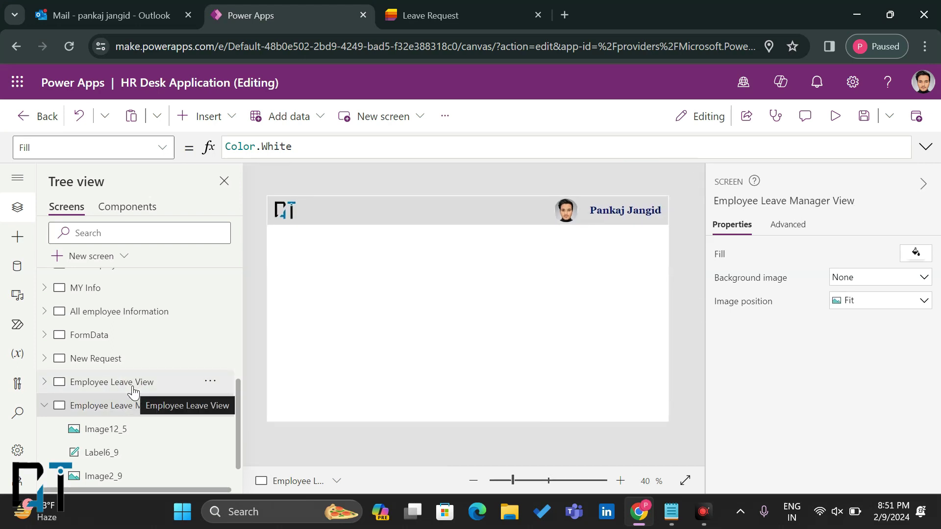
left_click(110, 384)
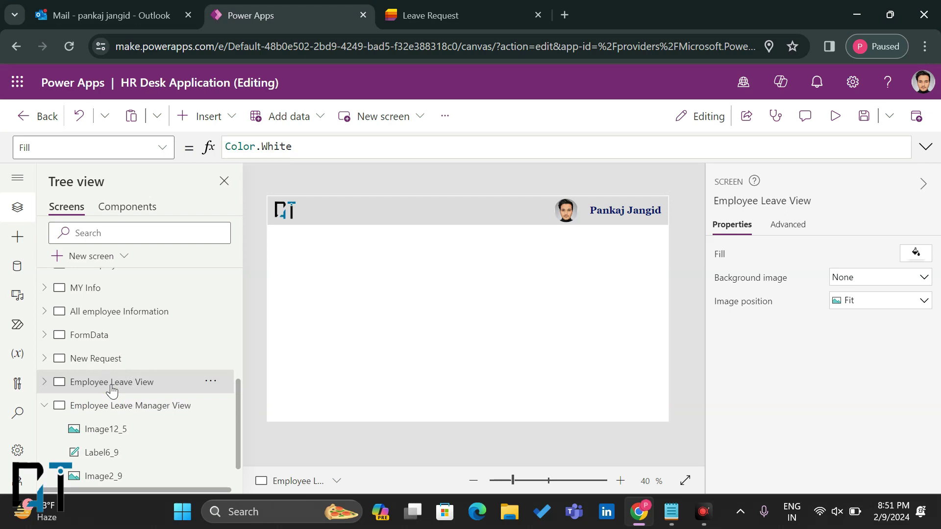
left_click(201, 126)
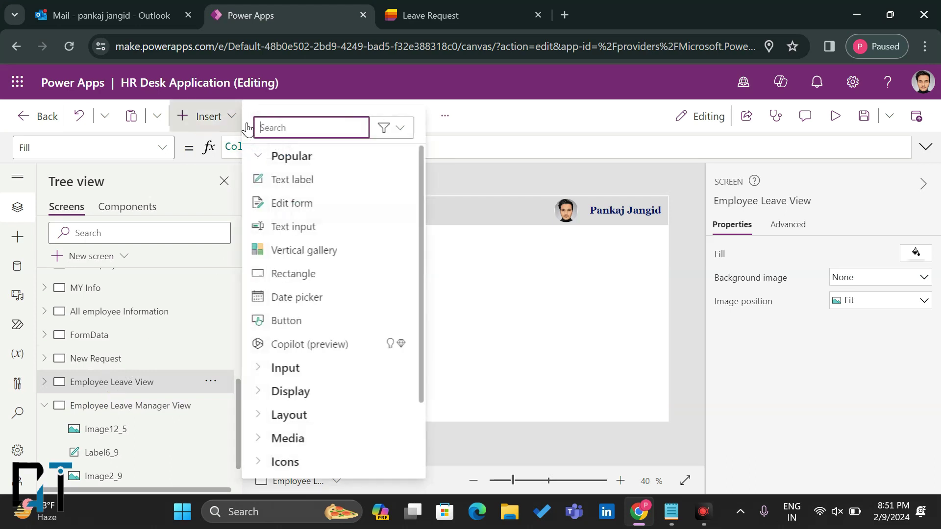
Step: Add a vertical gallery below the header, stretched across the full screen width
left_click(287, 253)
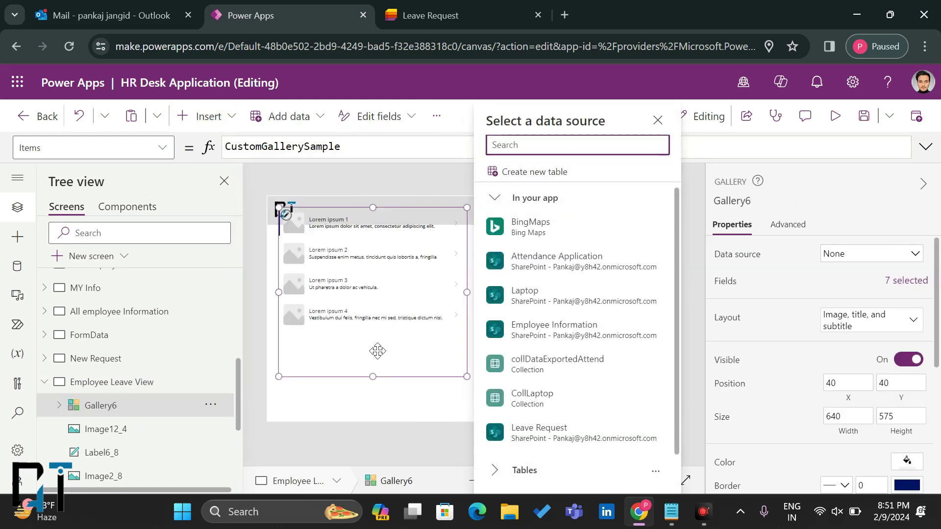
left_click(361, 361)
left_click_drag(362, 361, 343, 384)
left_click_drag(455, 395, 689, 430)
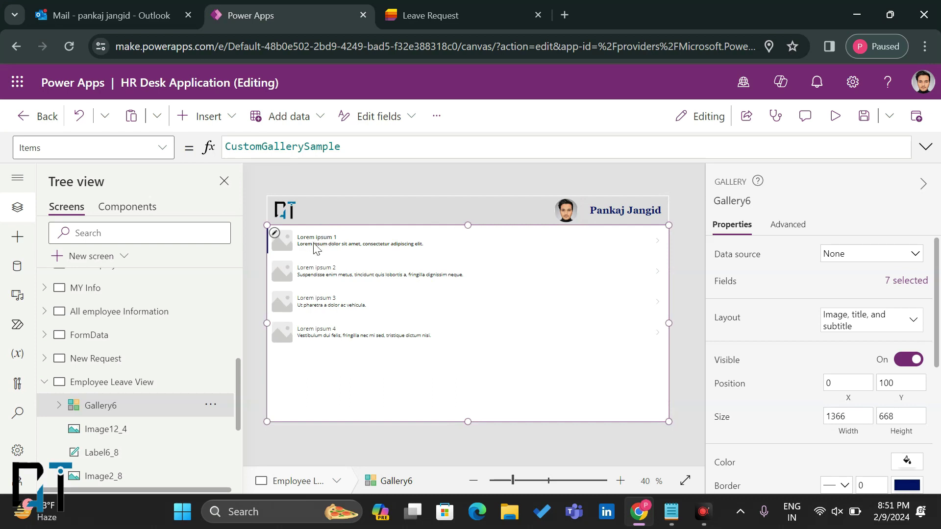
Step: Set the row image to the current user's photo with User().Image
left_click(293, 247)
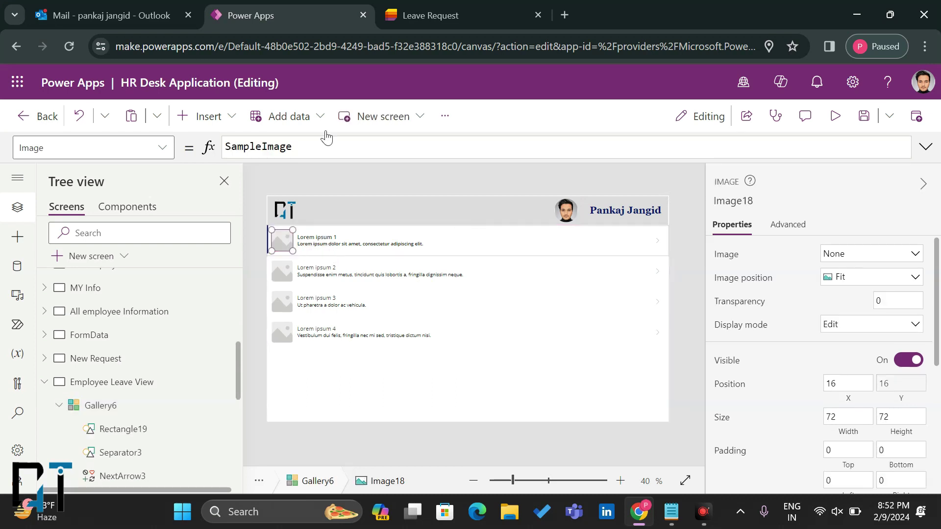
double_click(216, 147)
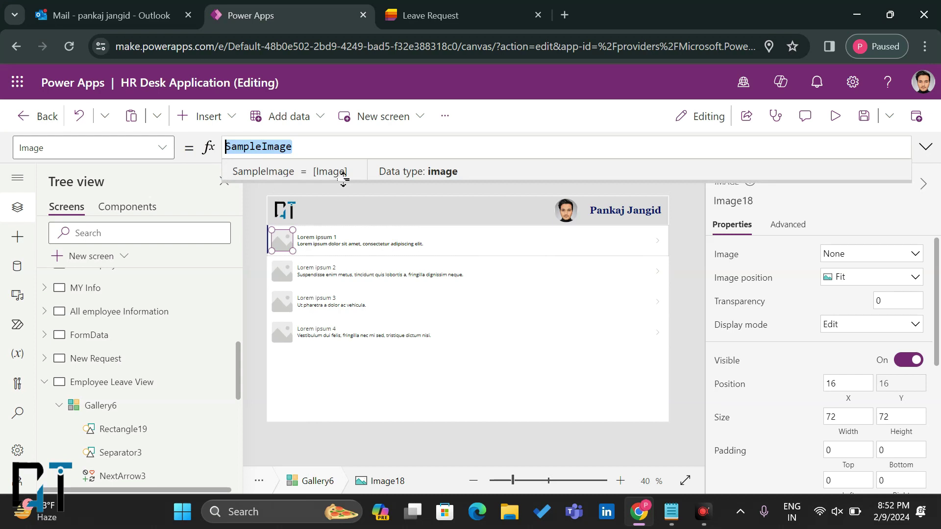
type("User")
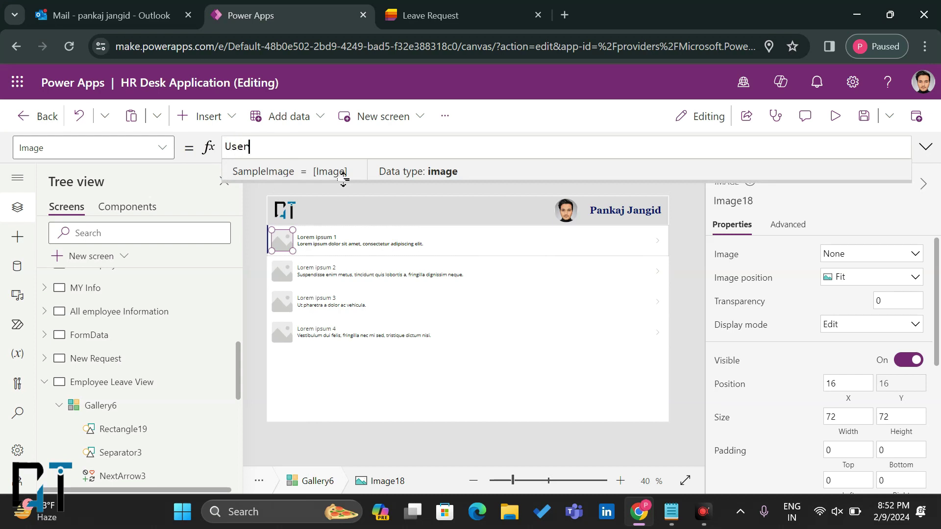
type(".(")
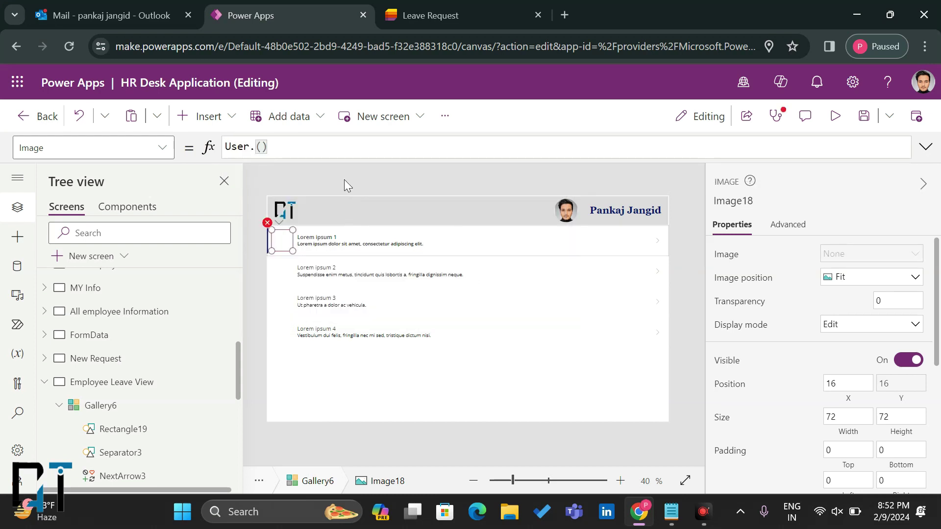
key("BackSpace")
key("BackSpace")
key("BackSpace")
type("r")
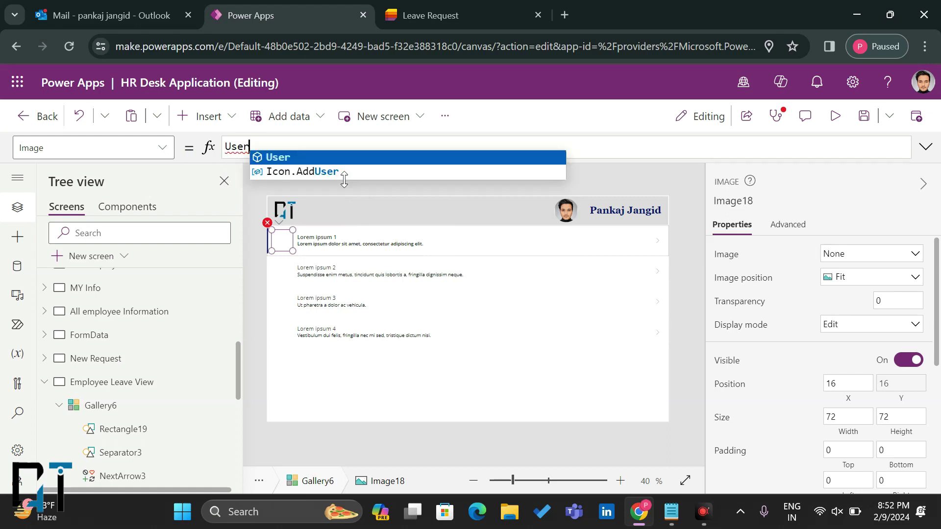
type("().")
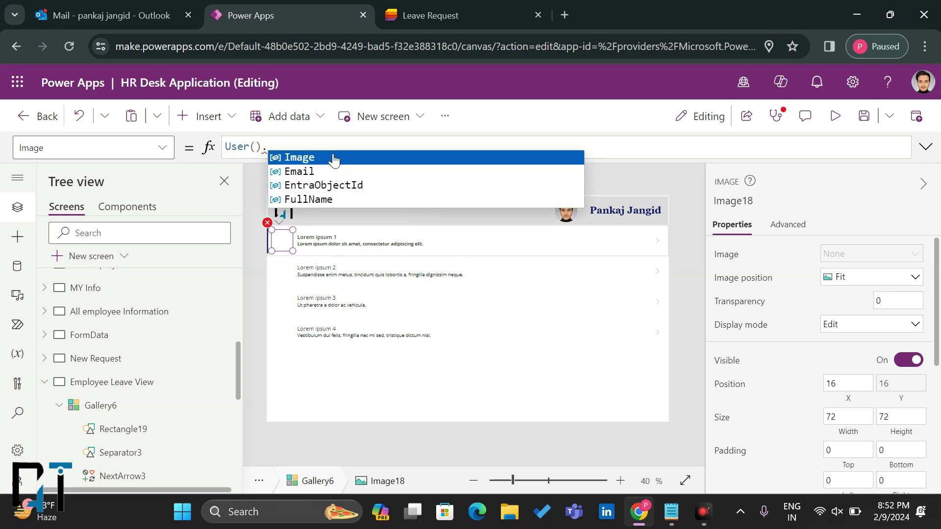
left_click(332, 157)
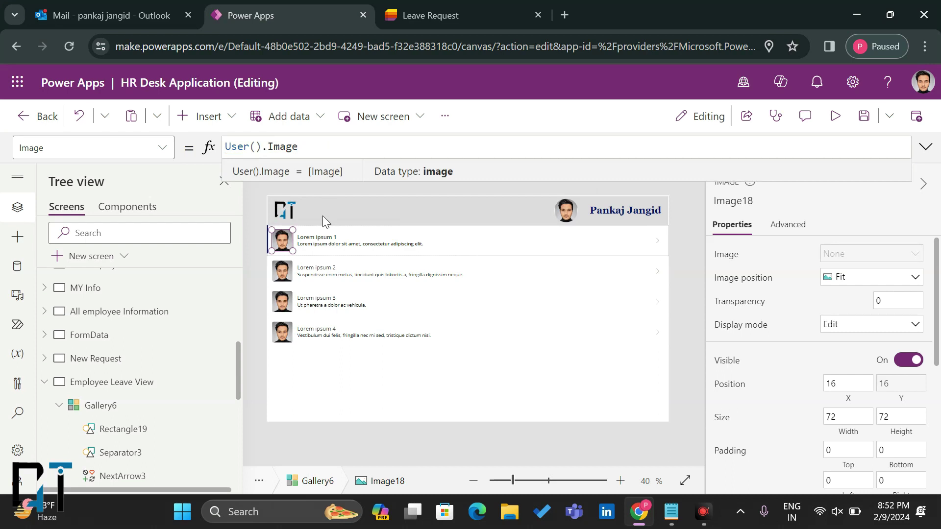
Step: Make the row images round with border radius 72 and border width 2
scroll(840, 410, "down", 5)
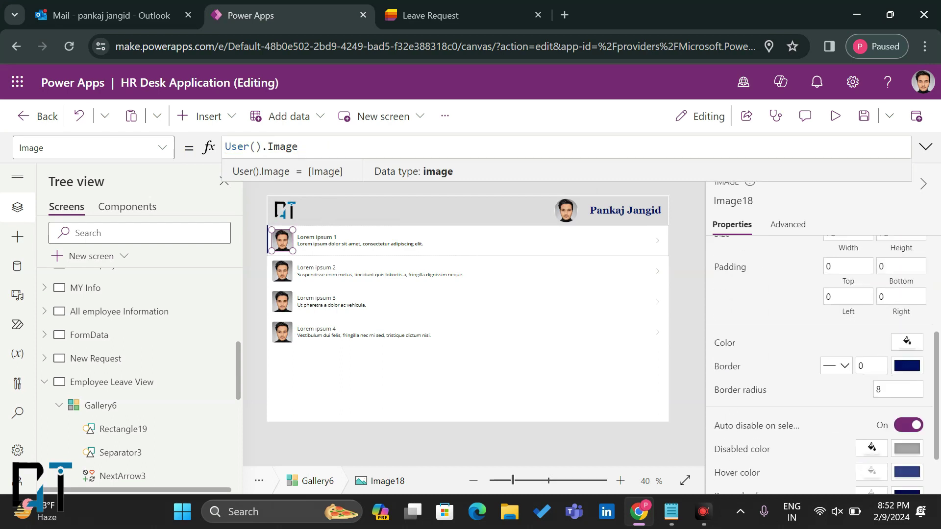
left_click(880, 354)
type("72")
left_click(824, 347)
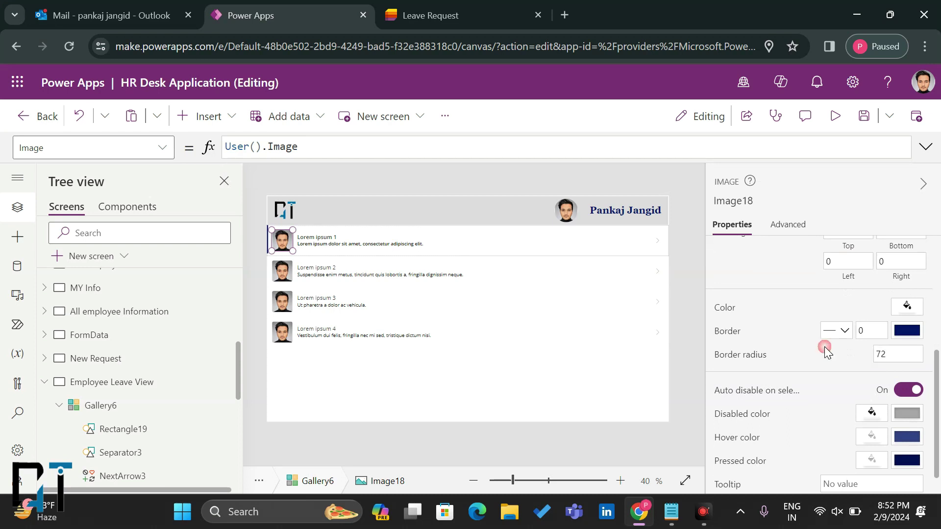
left_click(865, 330)
key("BackSpace")
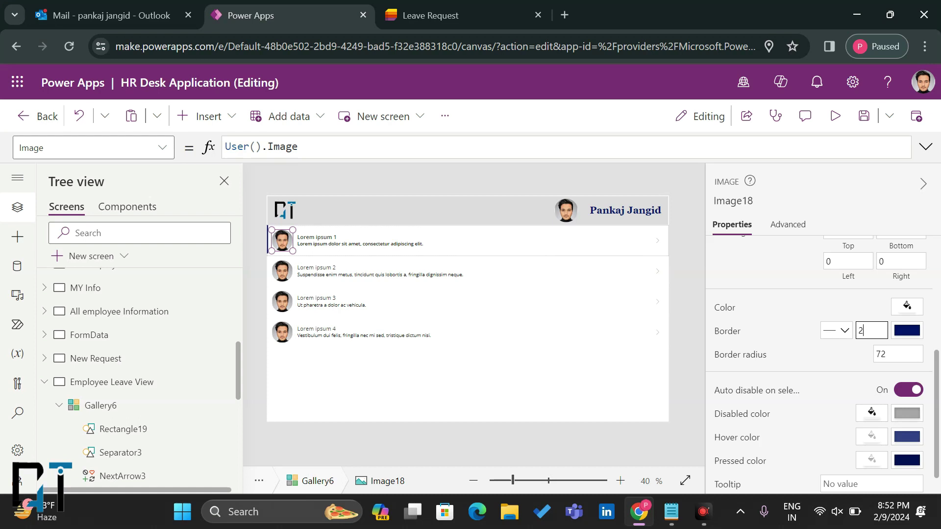
left_click(808, 328)
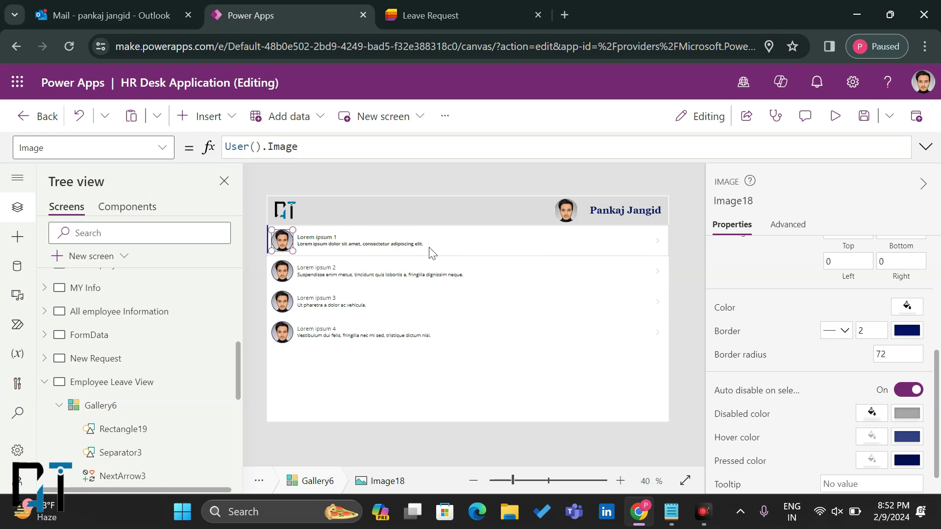
left_click(365, 253)
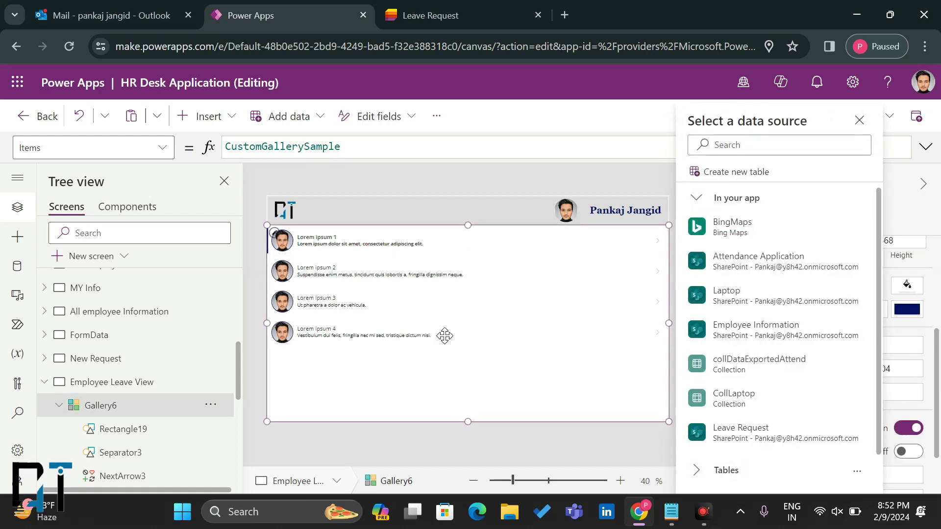
Step: Connect the gallery to the Leave Request list, narrow the title label and delete the Going Outside subtitle
scroll(765, 372, "down", 1)
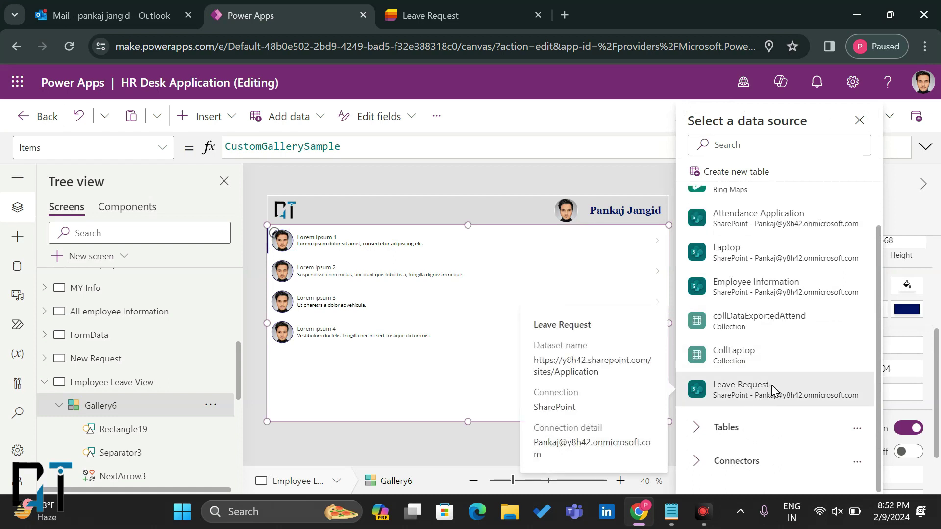
left_click(771, 391)
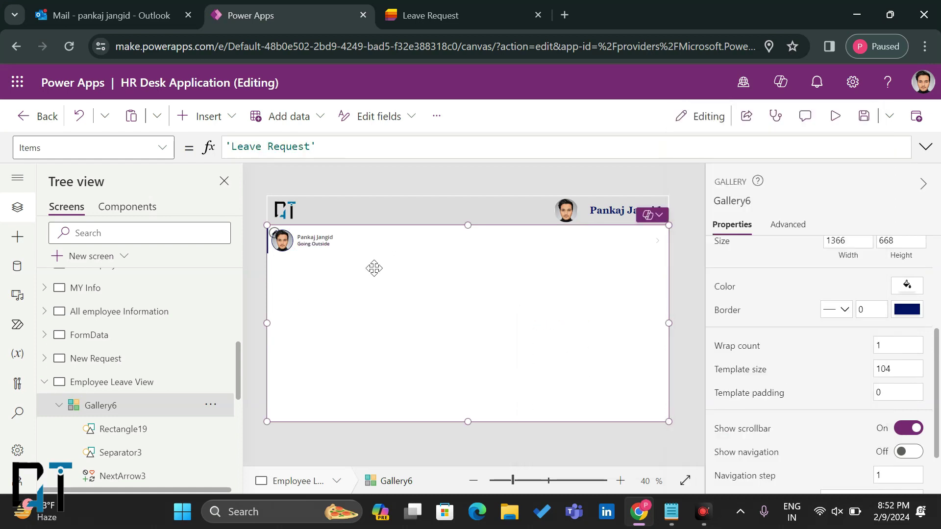
left_click(315, 240)
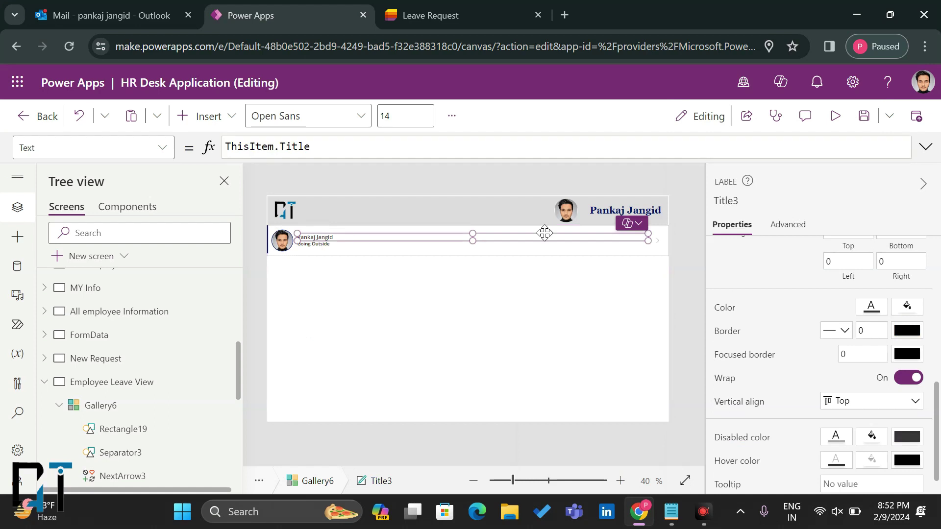
left_click_drag(647, 238, 342, 245)
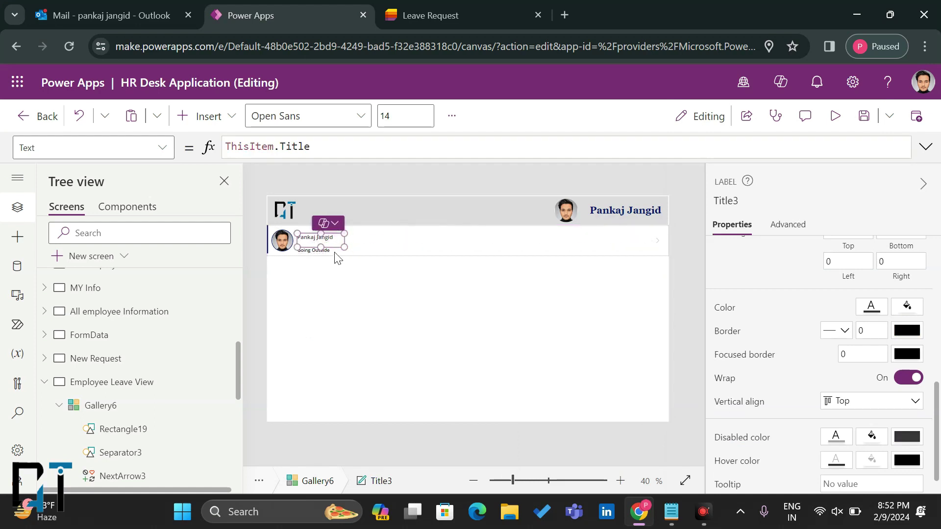
left_click(322, 251)
key("Delete")
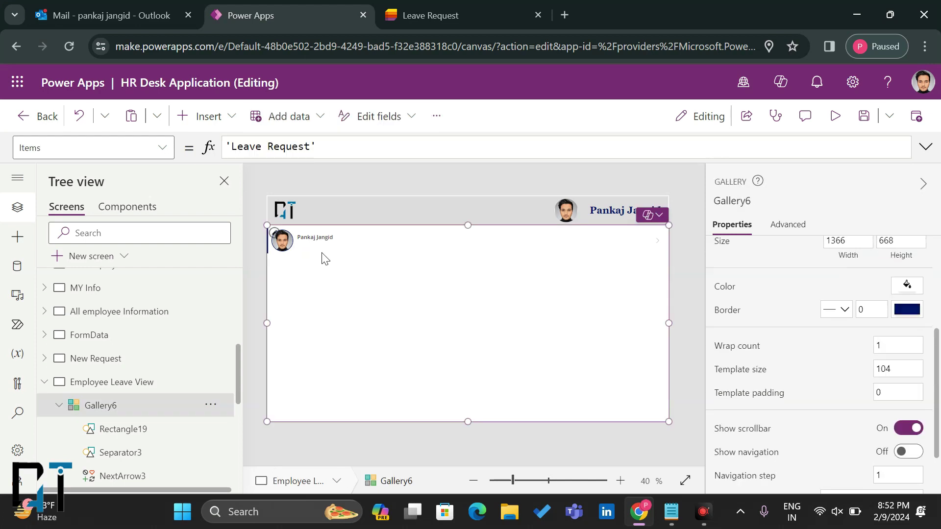
left_click(316, 236)
left_click_drag(313, 236, 323, 236)
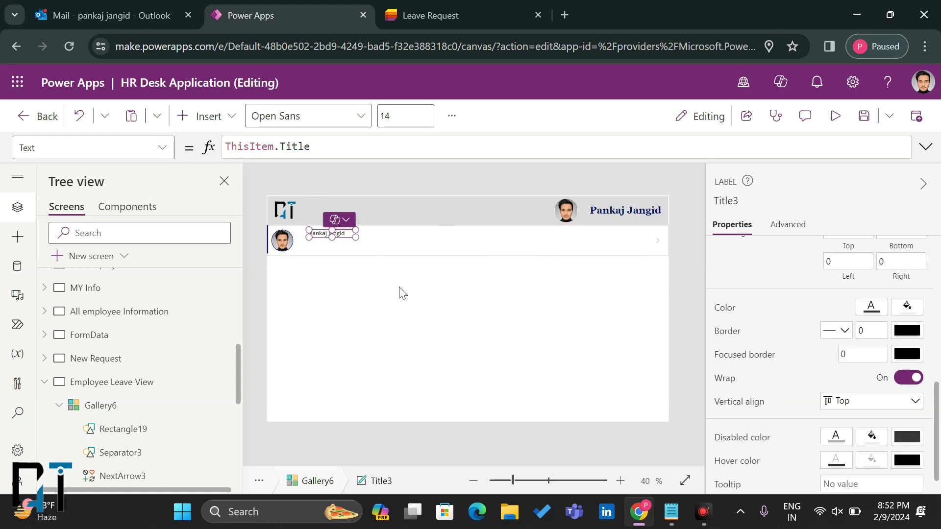
Step: Paste a copy of the name label above it and set its text to "Employee Name"
left_click(383, 267)
left_click(356, 245)
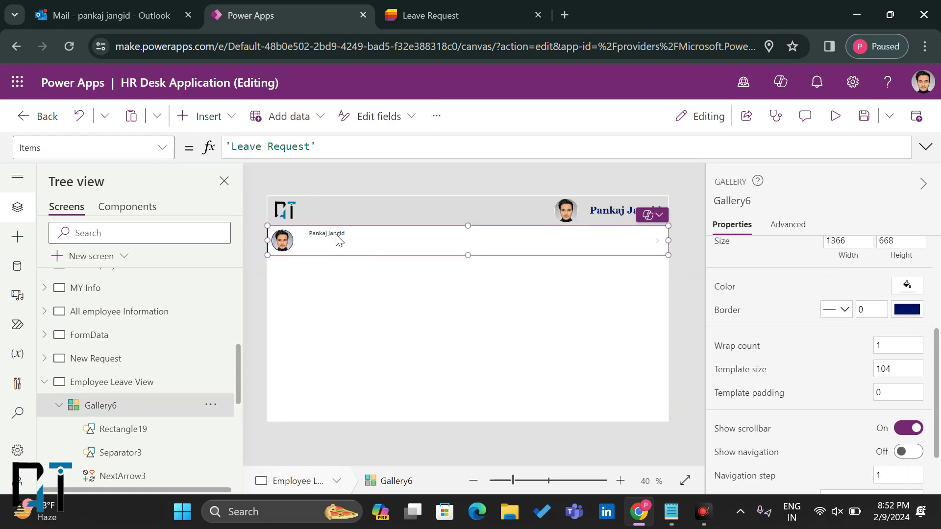
left_click(337, 239)
left_click_drag(331, 229, 337, 243)
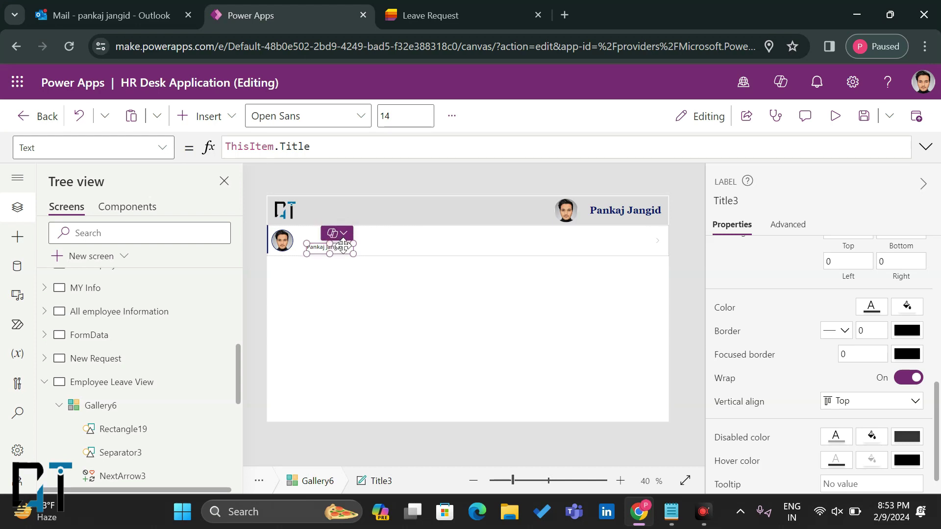
key("ctrl+v")
left_click_drag(312, 240, 342, 229)
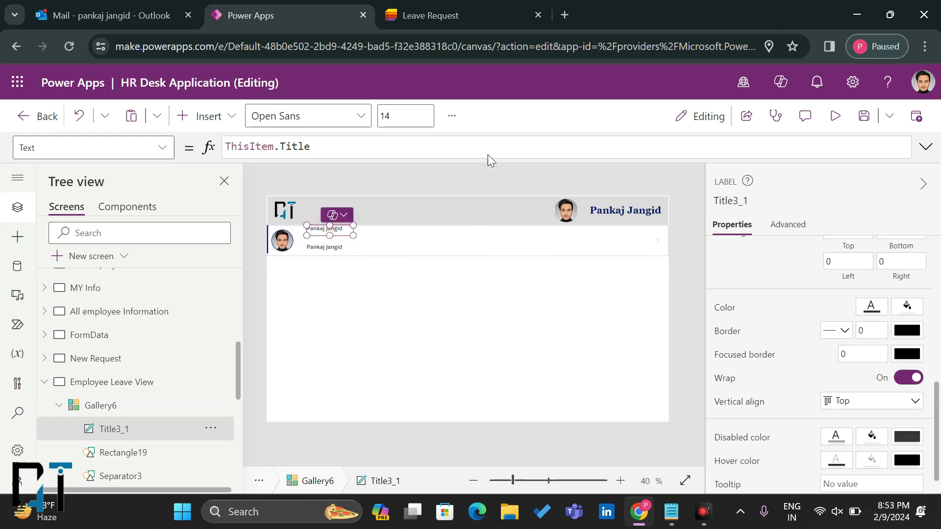
left_click_drag(326, 148, 224, 147)
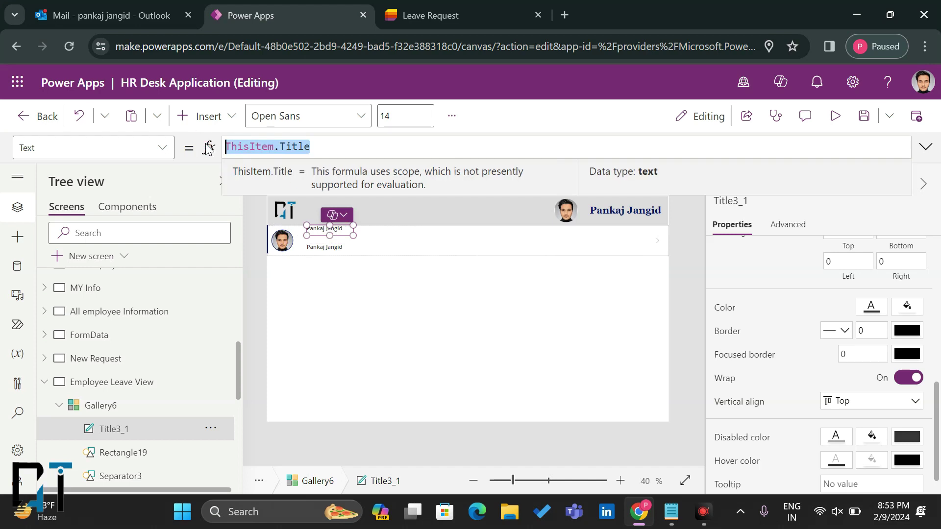
type("\"\"")
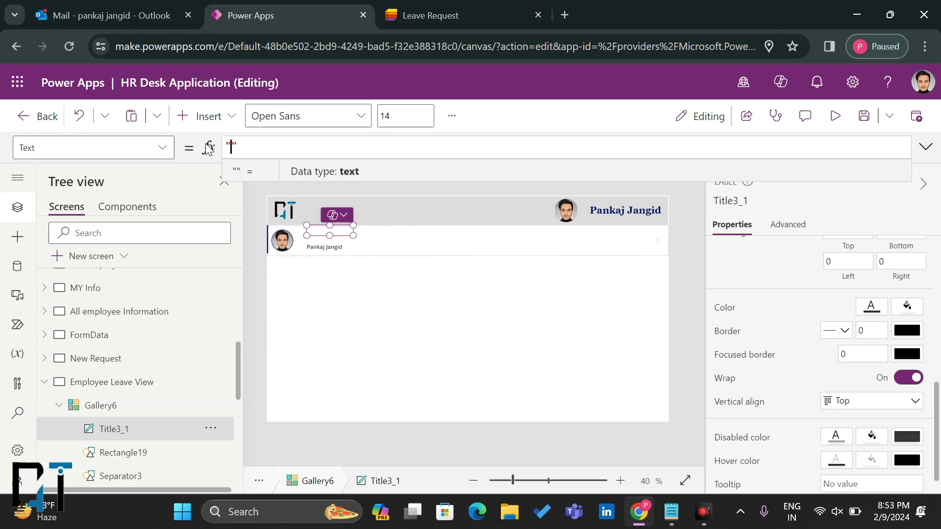
type("Employee Name")
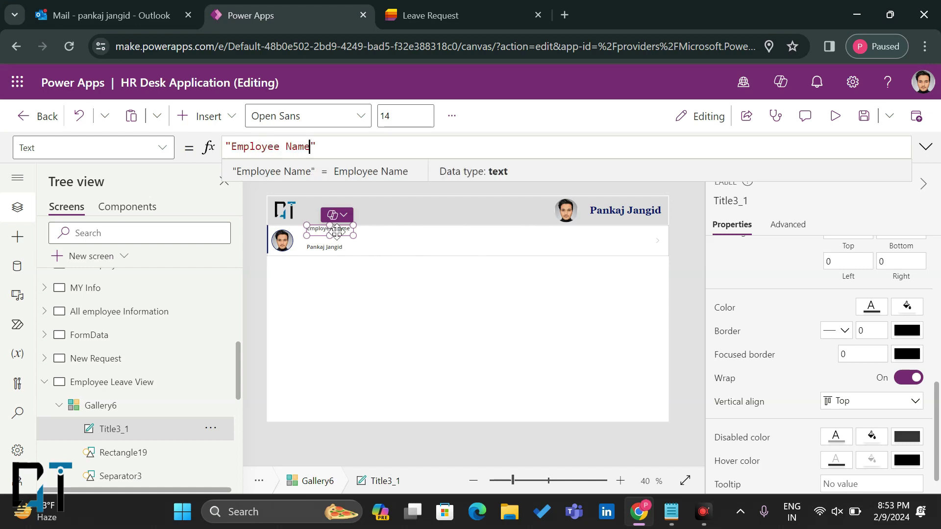
Step: Position the Employee Name heading above the name label and widen the heading
left_click(333, 249)
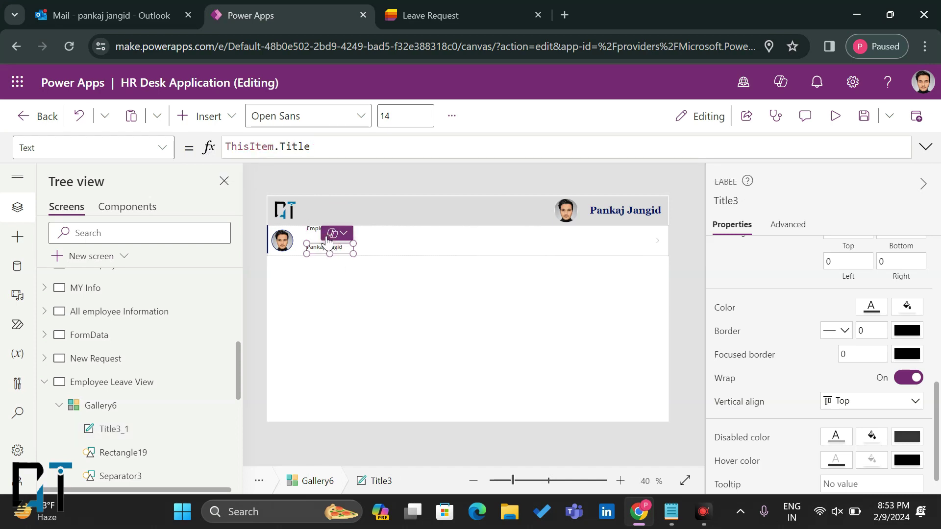
left_click(316, 230)
left_click_drag(315, 230, 315, 235)
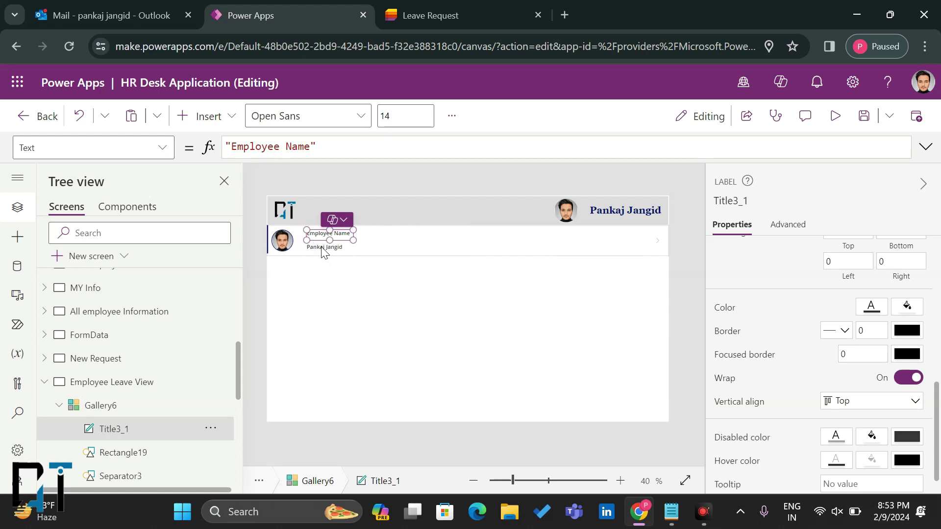
left_click(323, 250)
left_click_drag(323, 250, 323, 244)
left_click(326, 234)
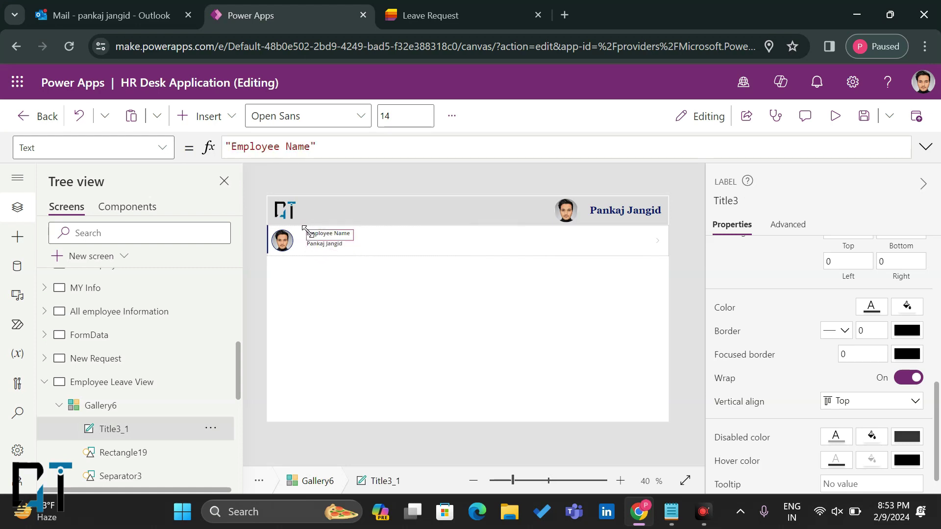
left_click_drag(351, 239, 369, 250)
left_click(341, 249)
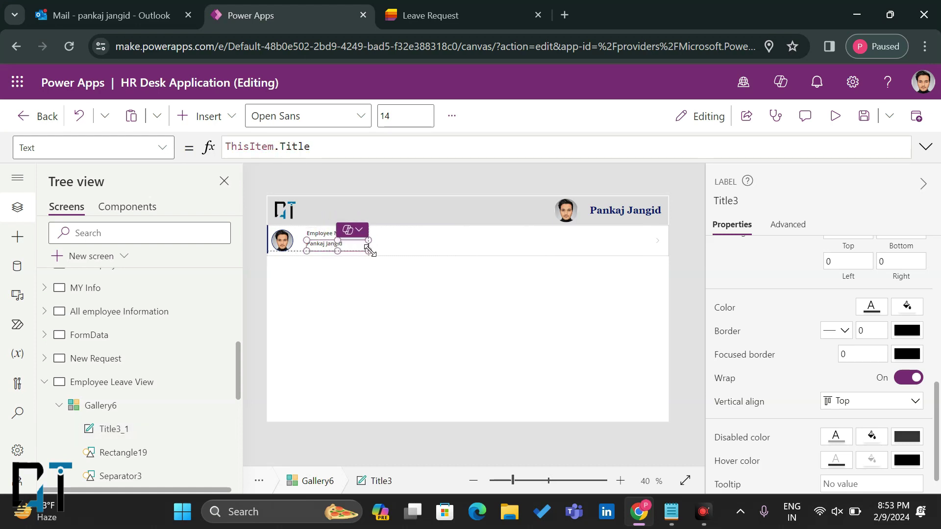
Step: Paste a second Employee Name heading further right in the row
left_click(322, 233)
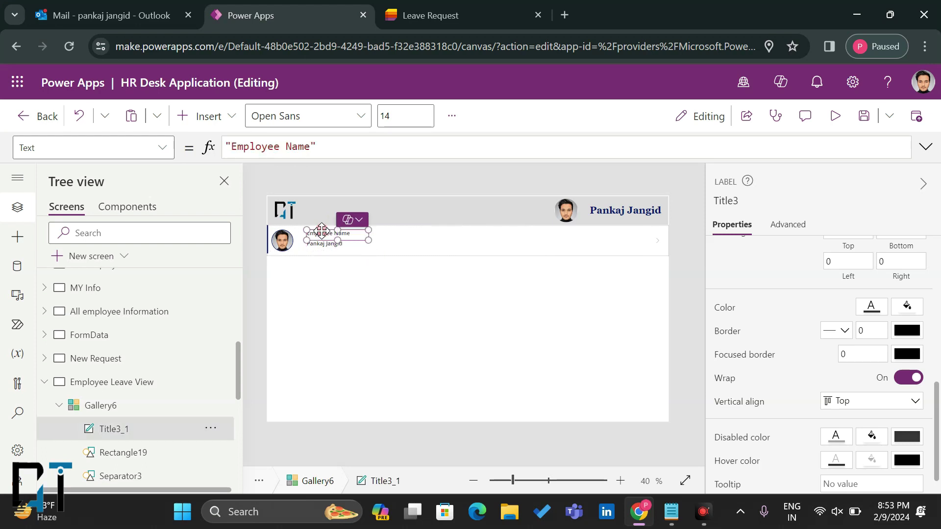
key("ctrl+c")
key("ctrl+v")
left_click_drag(316, 239, 411, 235)
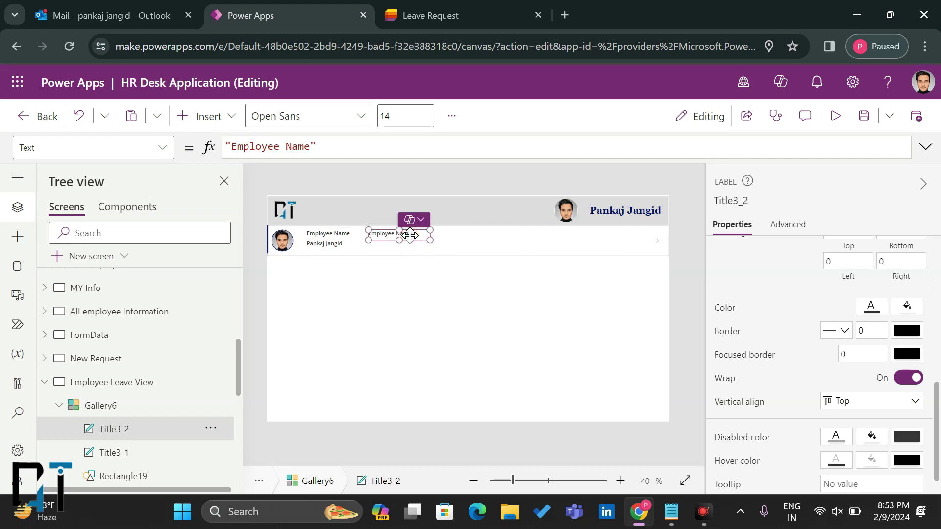
left_click(349, 235)
left_click(349, 236)
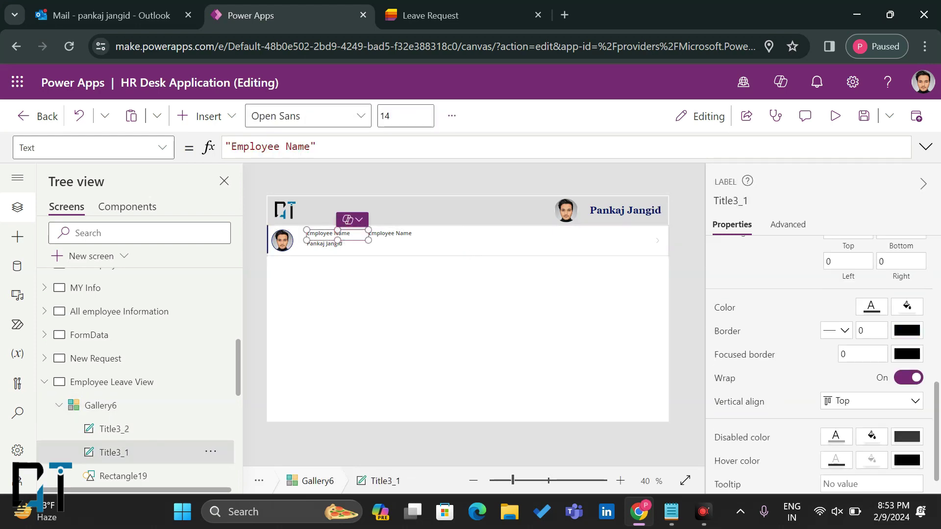
scroll(818, 343, "down", 1)
scroll(891, 384, "up", 3)
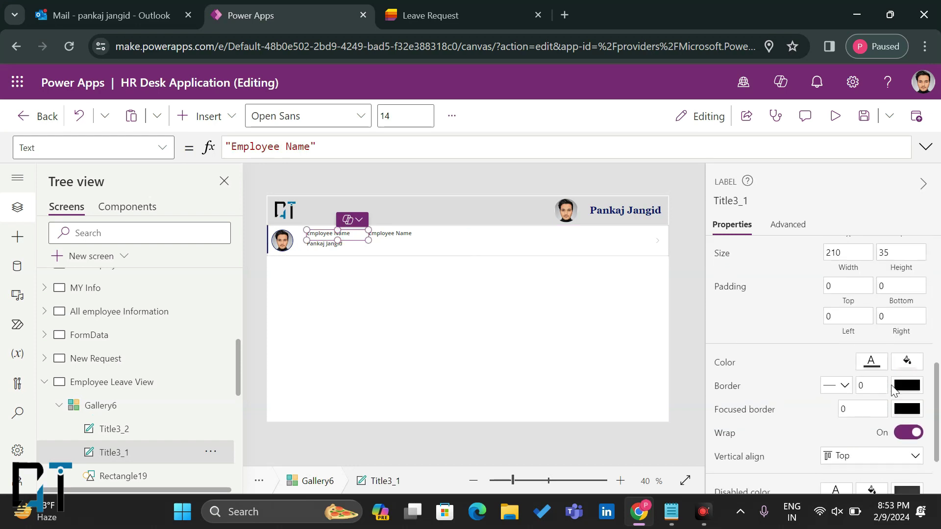
Step: Give the Employee Name heading a blue fill, white text and centred alignment
left_click(906, 365)
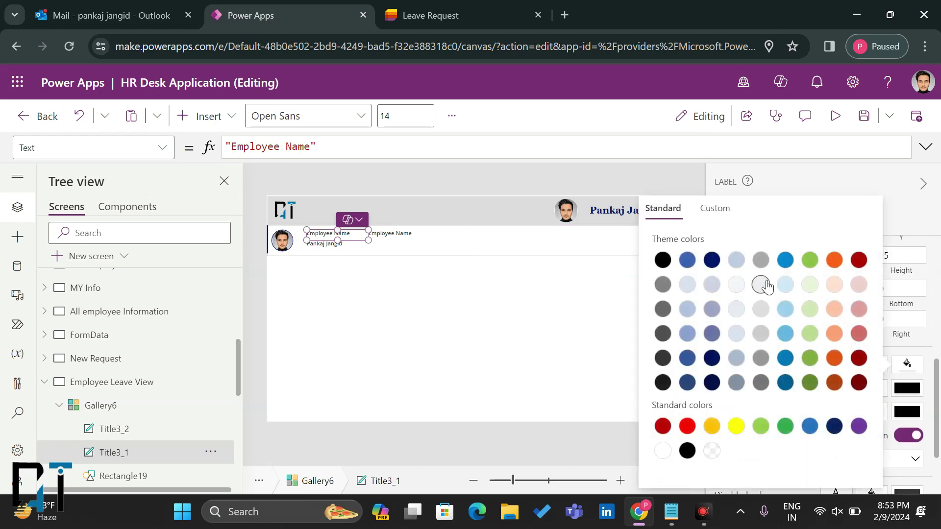
left_click(785, 260)
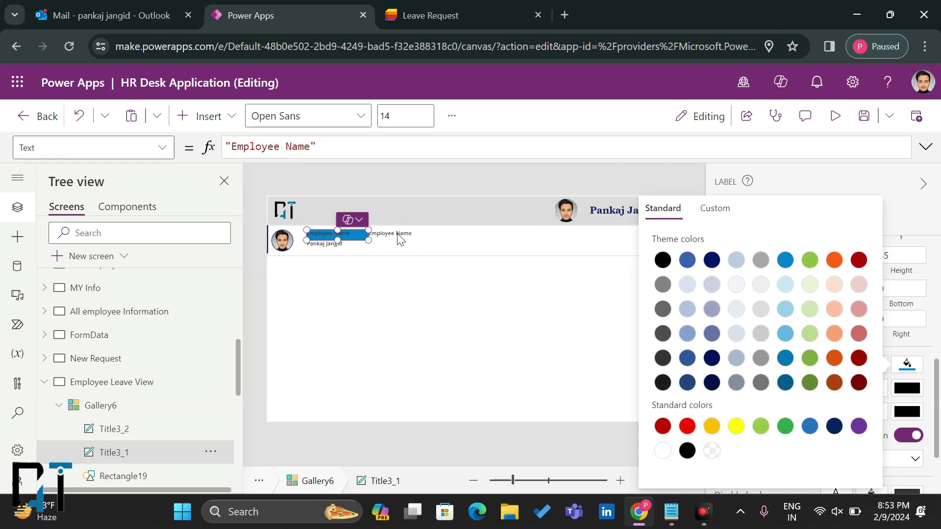
left_click(901, 372)
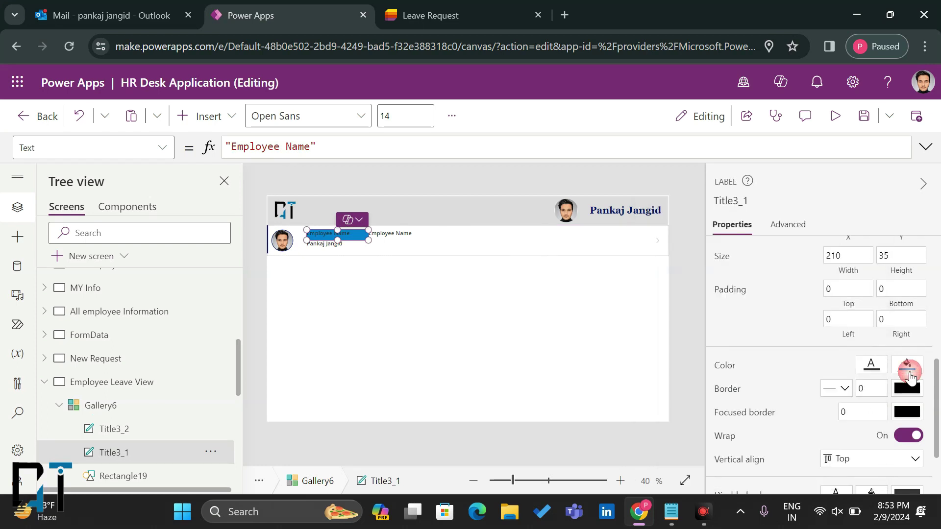
left_click(901, 372)
left_click(895, 369)
left_click(871, 365)
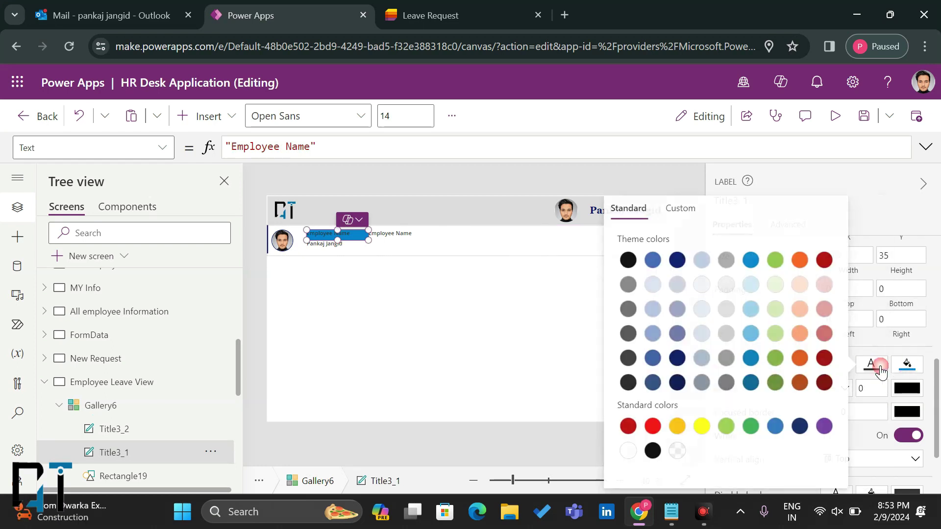
left_click(629, 451)
left_click(904, 367)
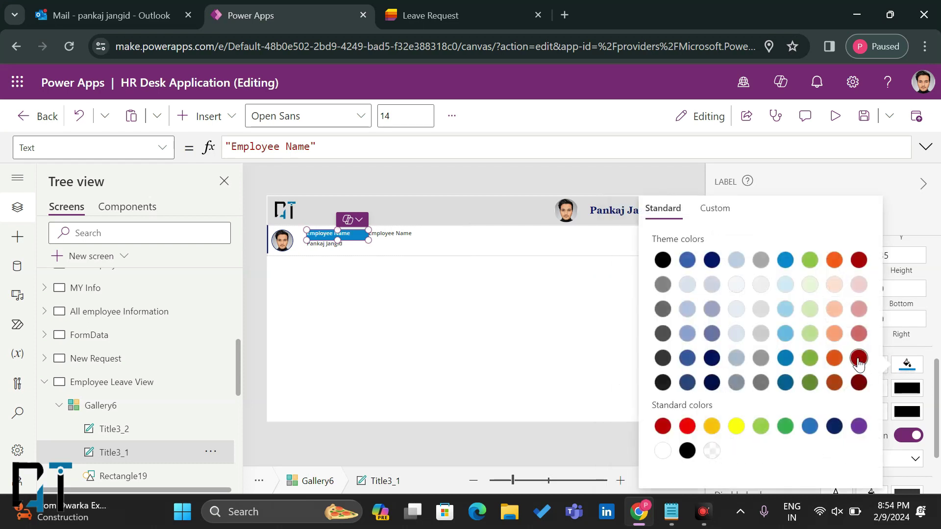
left_click(903, 368)
scroll(904, 368, "up", 5)
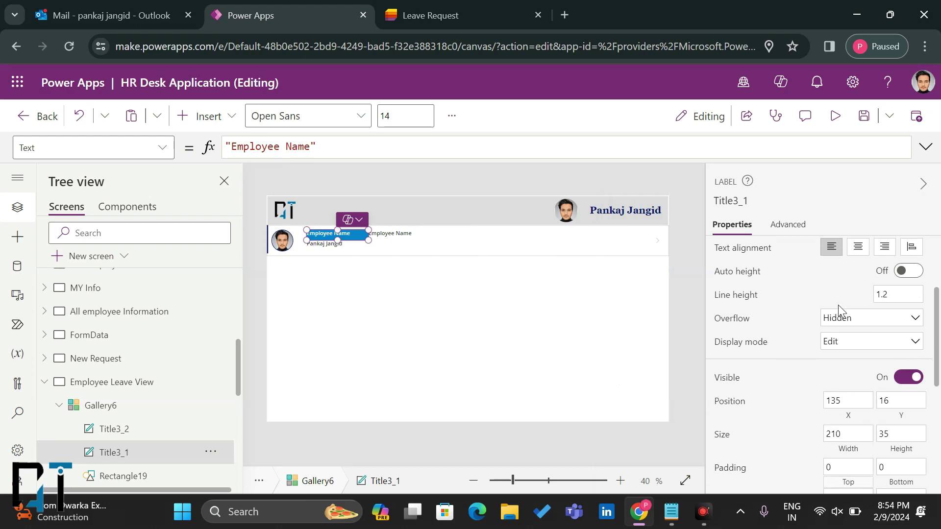
left_click(859, 367)
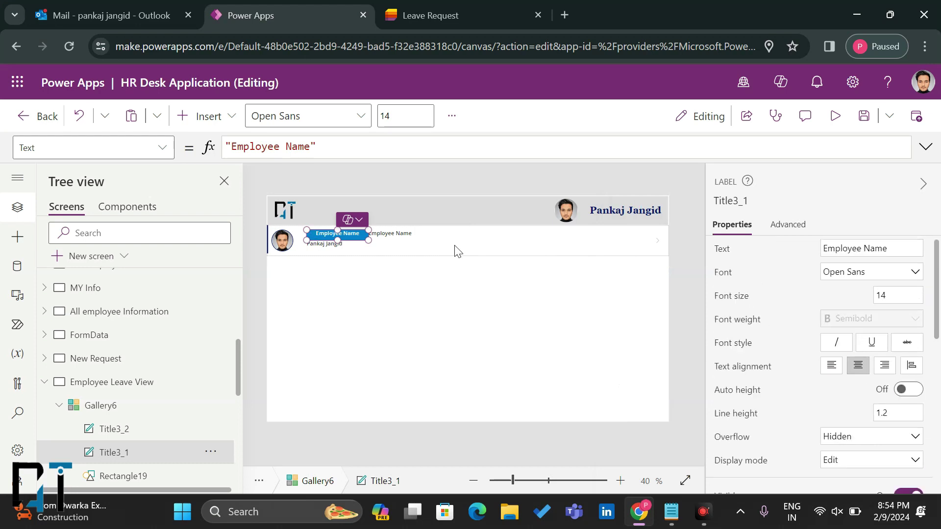
Step: Centre the employee name label and give it a grey border of width 1
left_click(342, 250)
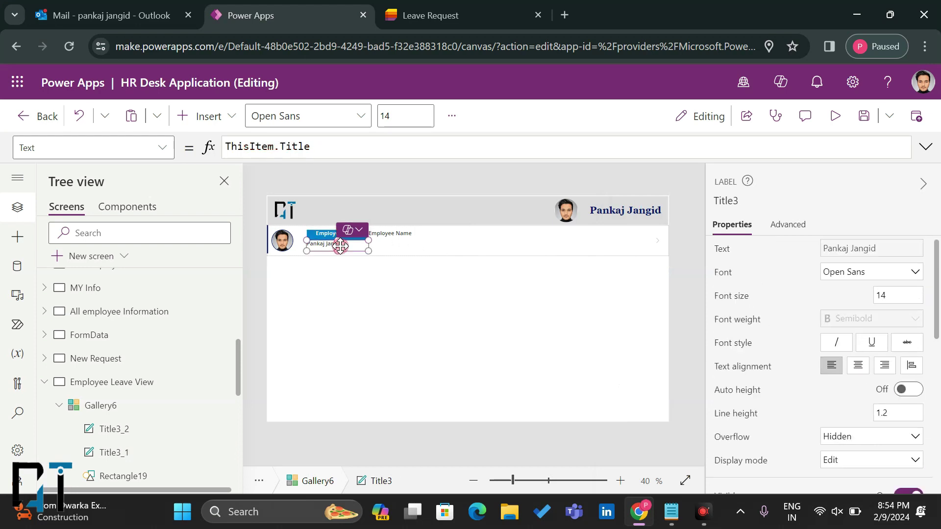
left_click(858, 368)
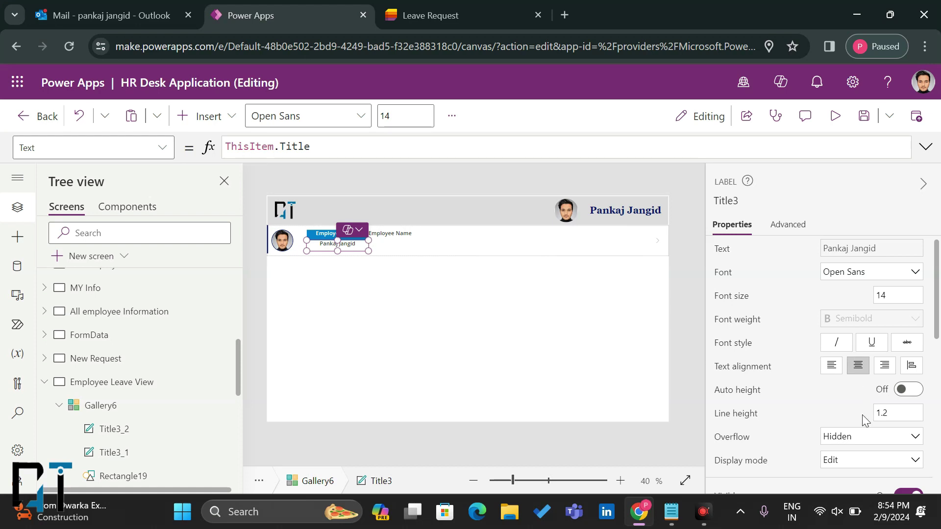
scroll(865, 420, "down", 6)
left_click(870, 380)
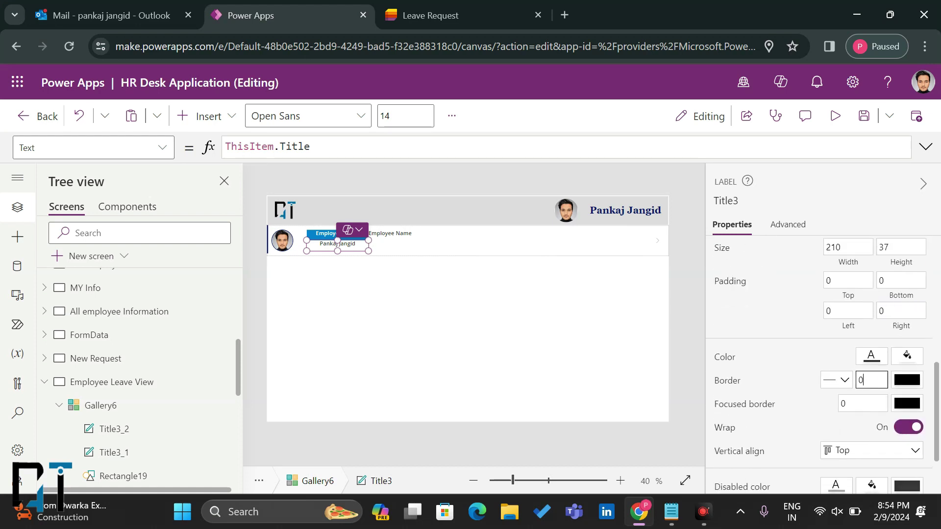
left_click(905, 385)
left_click(904, 386)
left_click(761, 260)
left_click(390, 239)
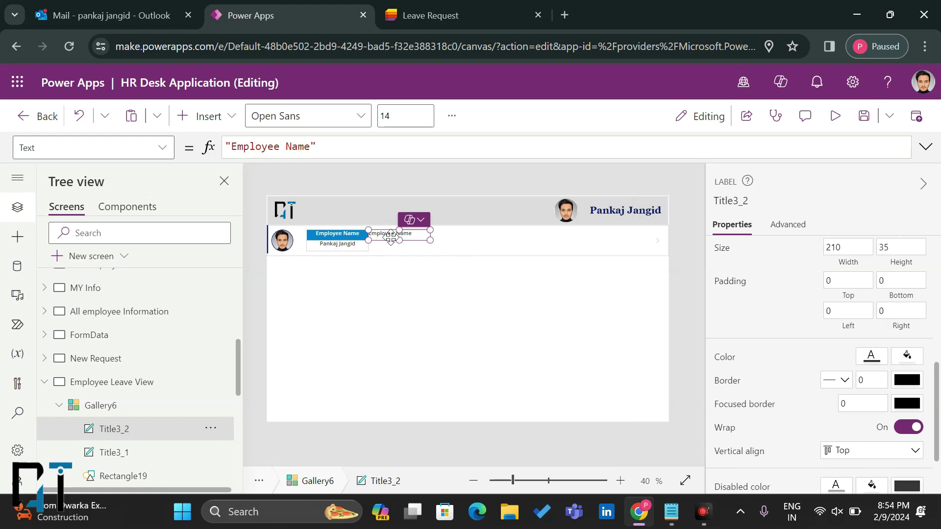
Step: Delete the extra Employee Name heading copy from the row
left_click(401, 254)
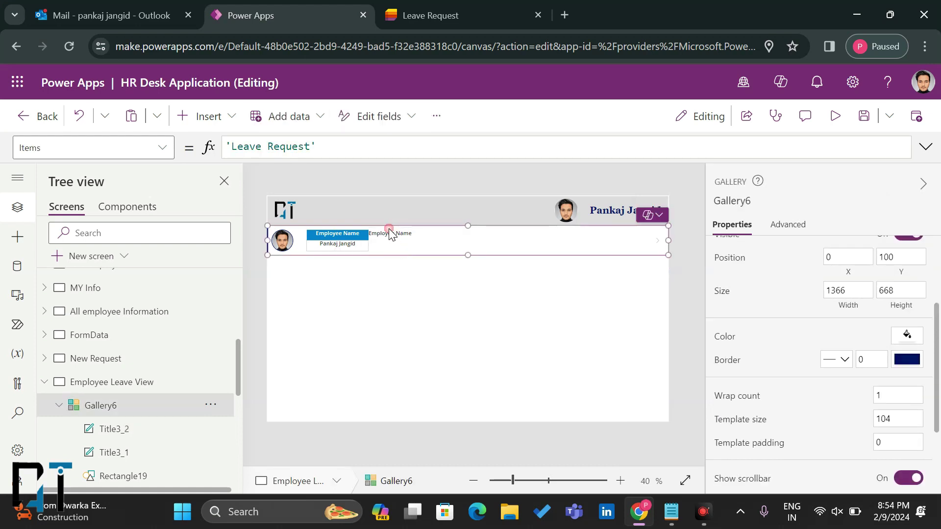
left_click(390, 233)
key("Delete")
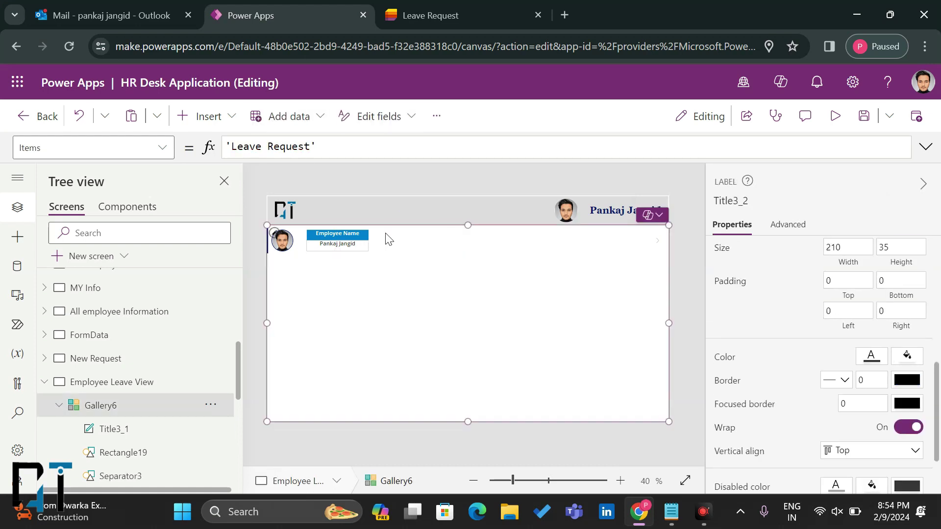
Step: Copy the heading and name label pair and paste three copies as side-by-side columns
left_click(361, 235)
left_click(350, 246, "shift")
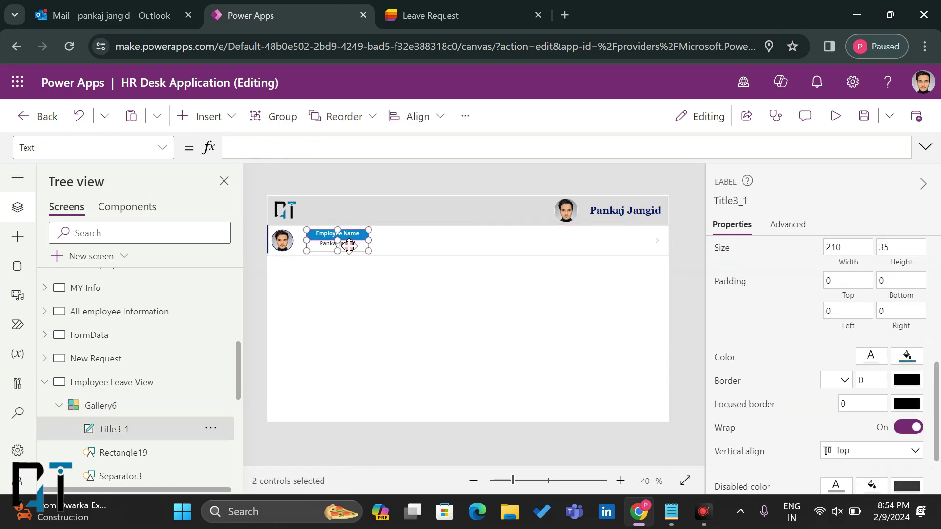
key("ctrl+c")
key("ctrl+v")
left_click_drag(349, 246, 416, 240)
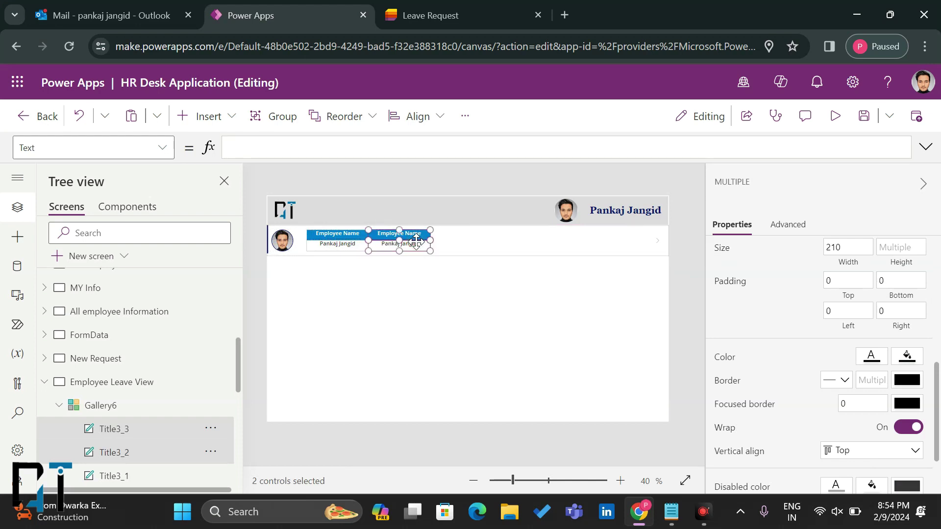
key("ctrl+v")
left_click_drag(342, 237, 473, 234)
key("ctrl+v")
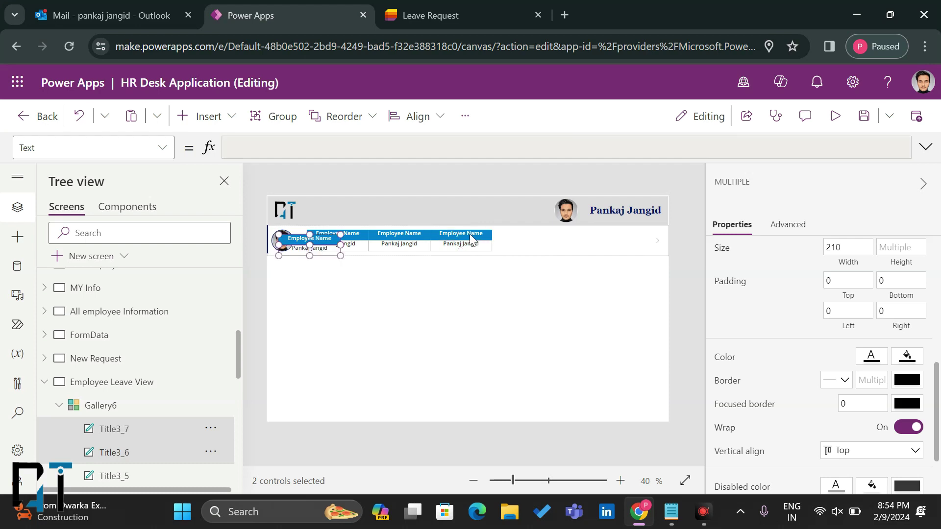
left_click_drag(328, 238, 543, 234)
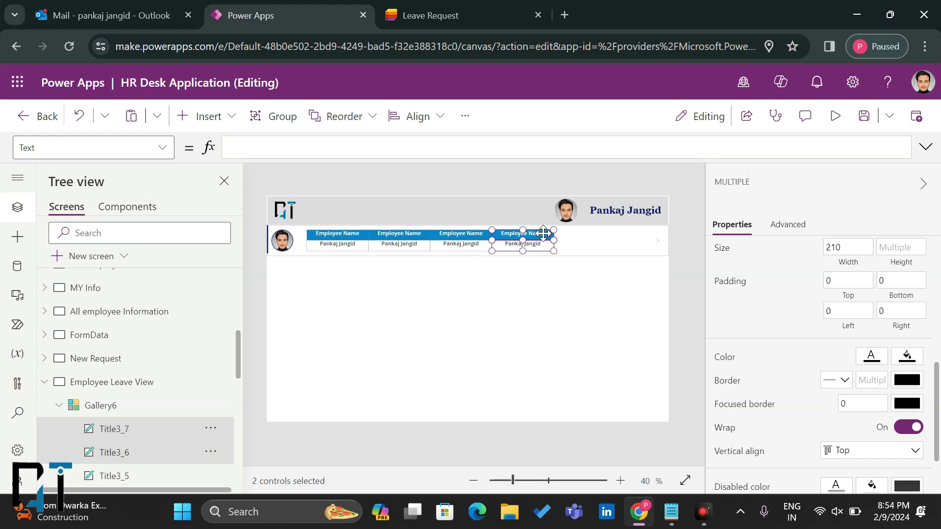
Step: Check the Leave Request list's column names, then mark the second header's text for replacing
left_click(399, 230)
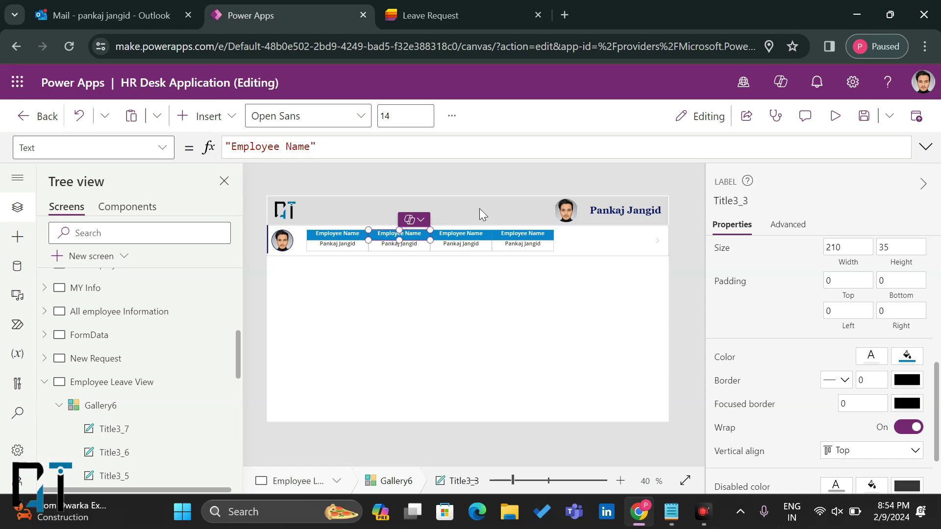
left_click(458, 15)
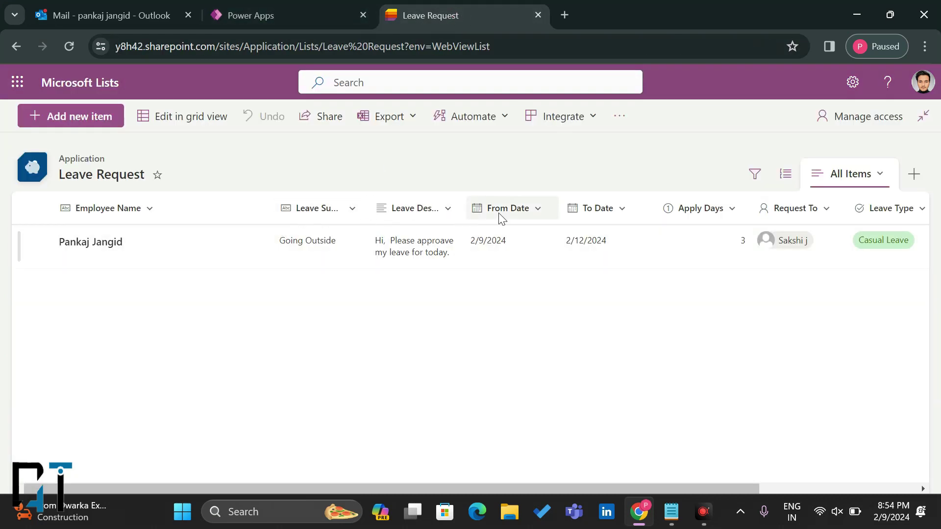
left_click(346, 8)
left_click(310, 147)
left_click_drag(310, 147, 231, 146)
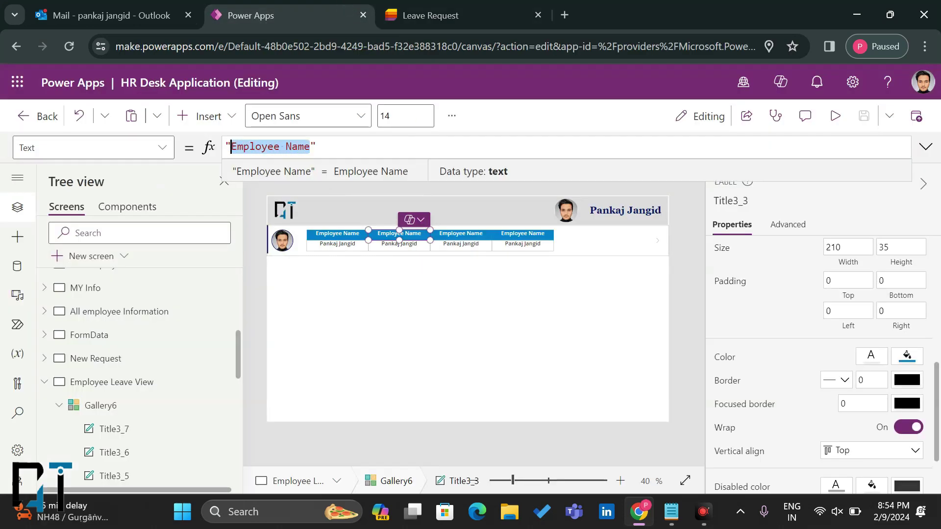
Step: Change the second header's text to "Leave Type" and the third header's to "Leave Days"
type("Leave Type")
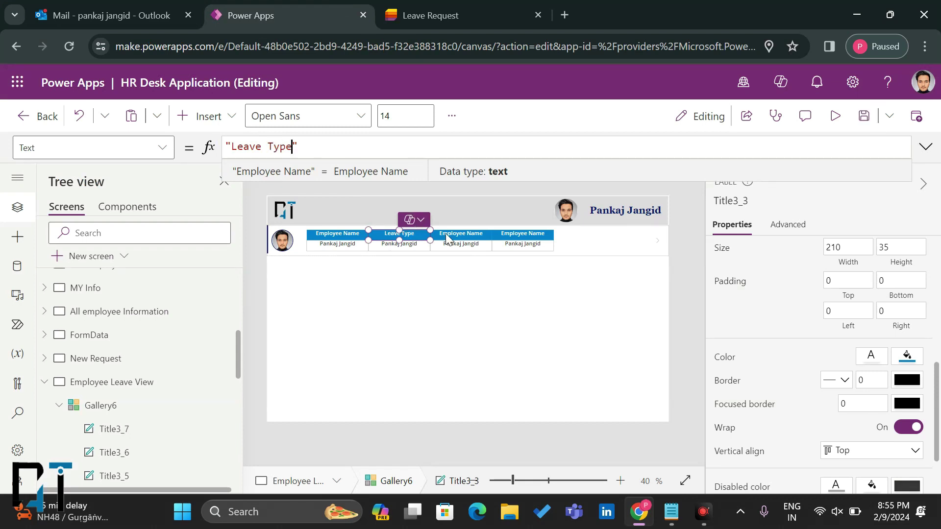
left_click(451, 233)
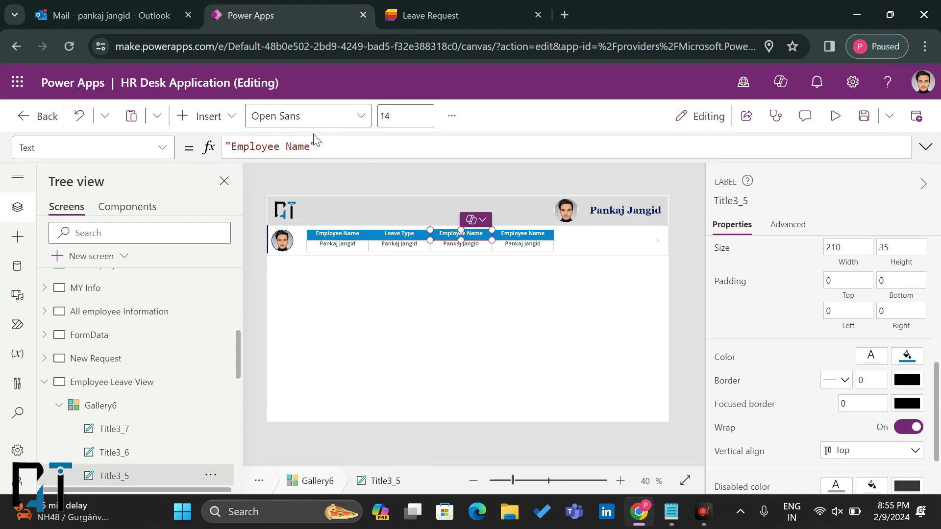
left_click_drag(309, 147, 231, 147)
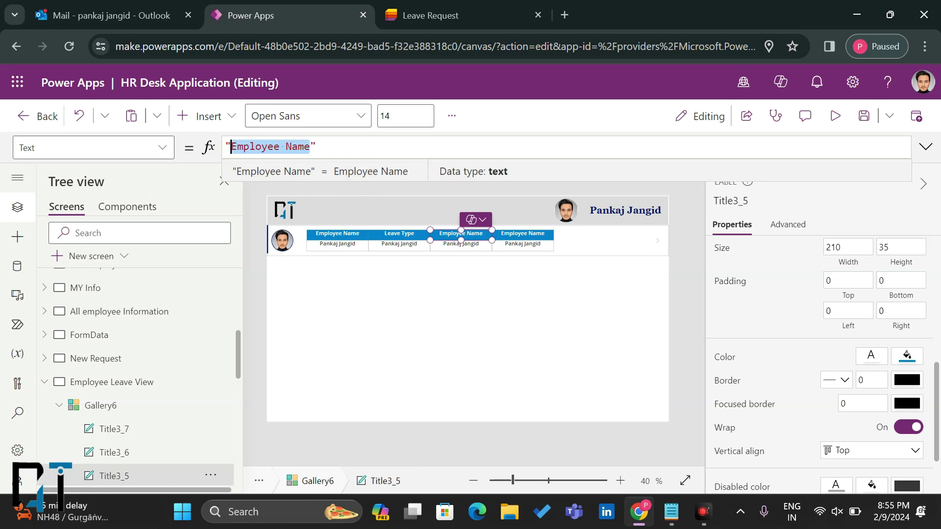
type("A")
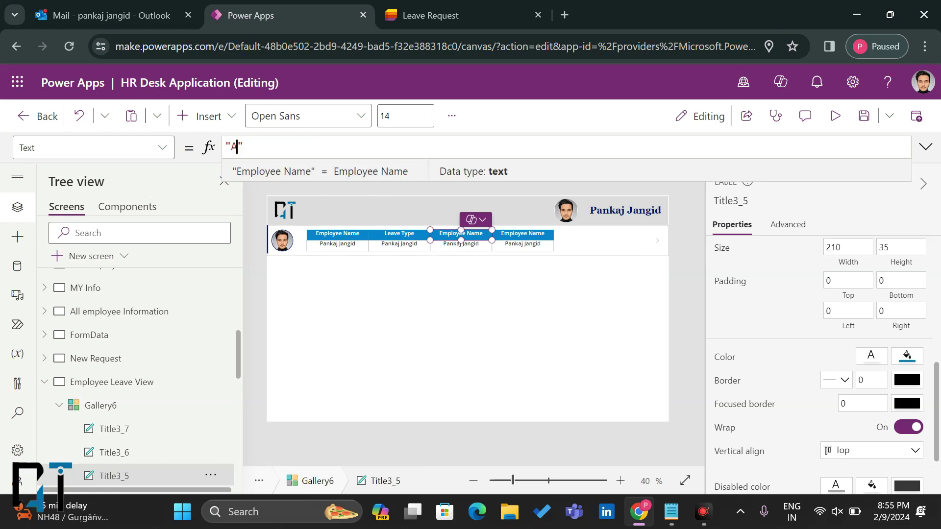
key("BackSpace")
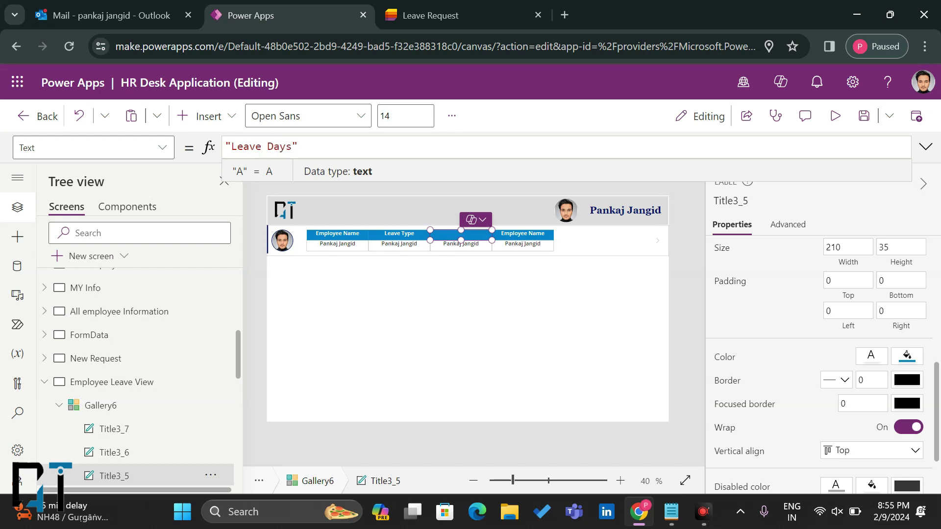
left_click(539, 232)
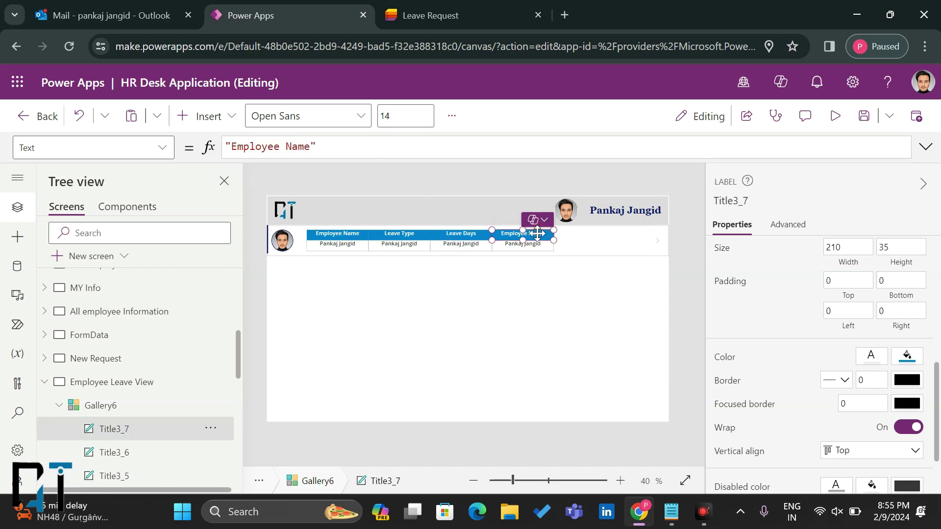
left_click(490, 235)
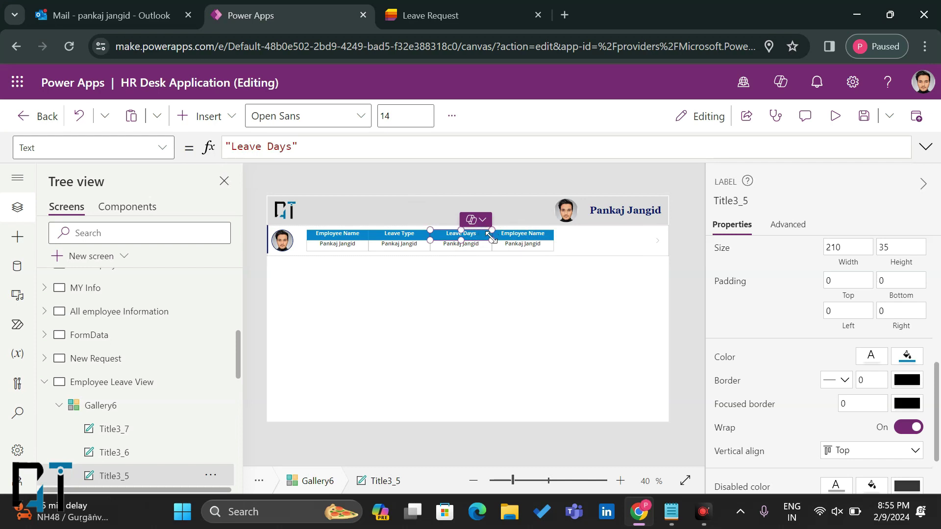
left_click(416, 237)
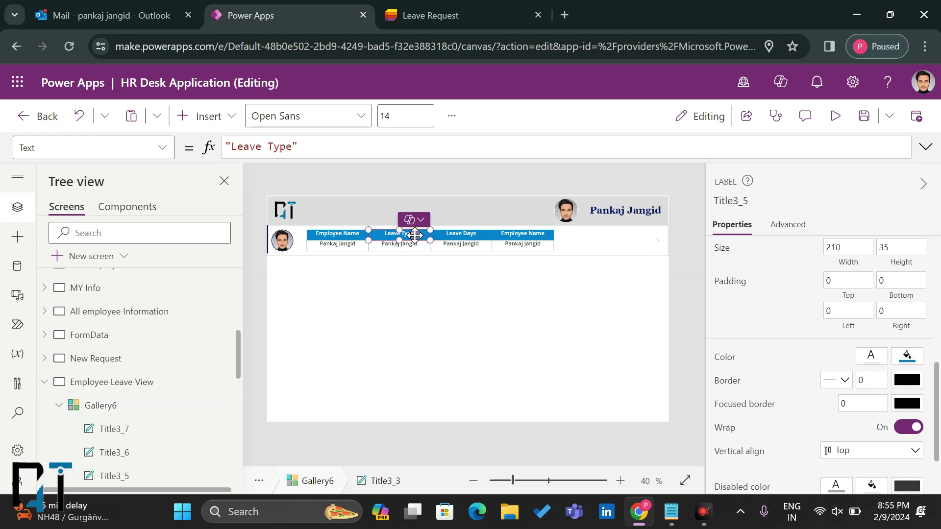
left_click(403, 245)
Step: Bind the value label under Leave Type to ThisItem.'Leave Type'.Value
double_click(294, 147)
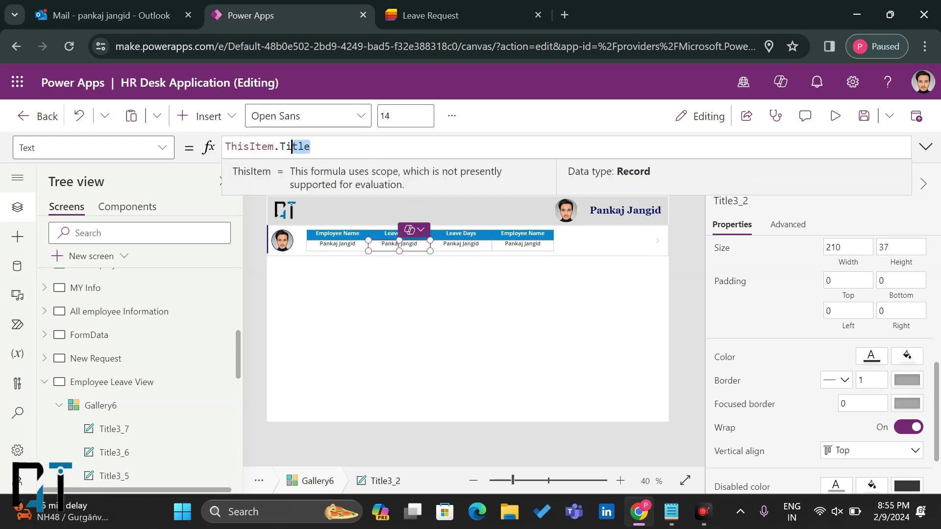
type("Lea")
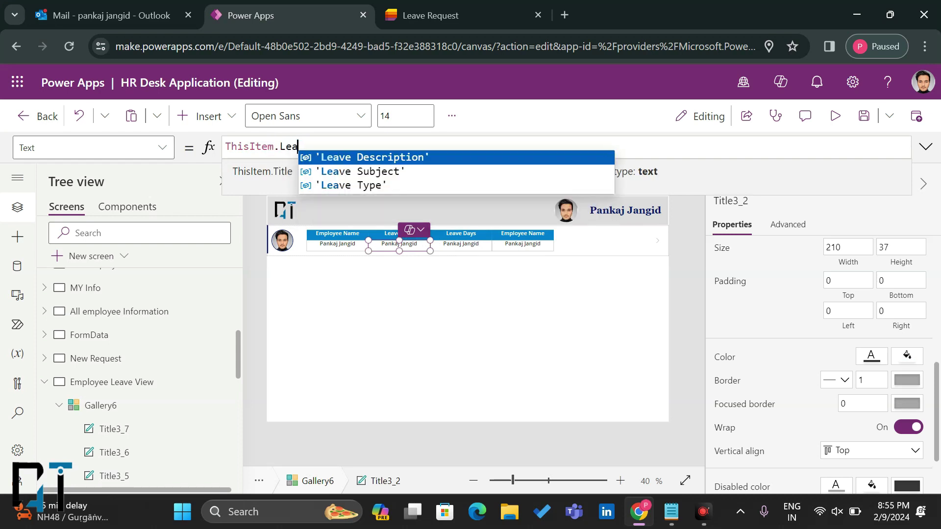
left_click(334, 182)
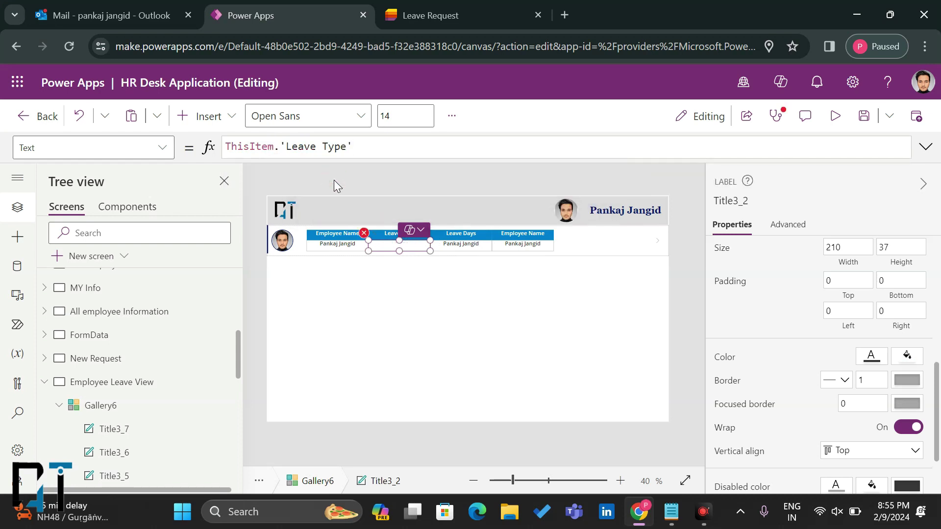
type(".val")
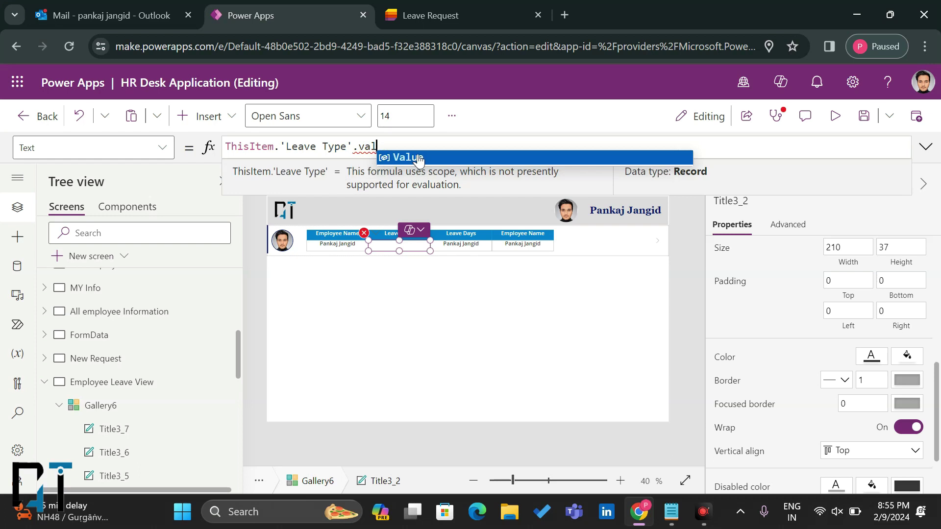
left_click(382, 157)
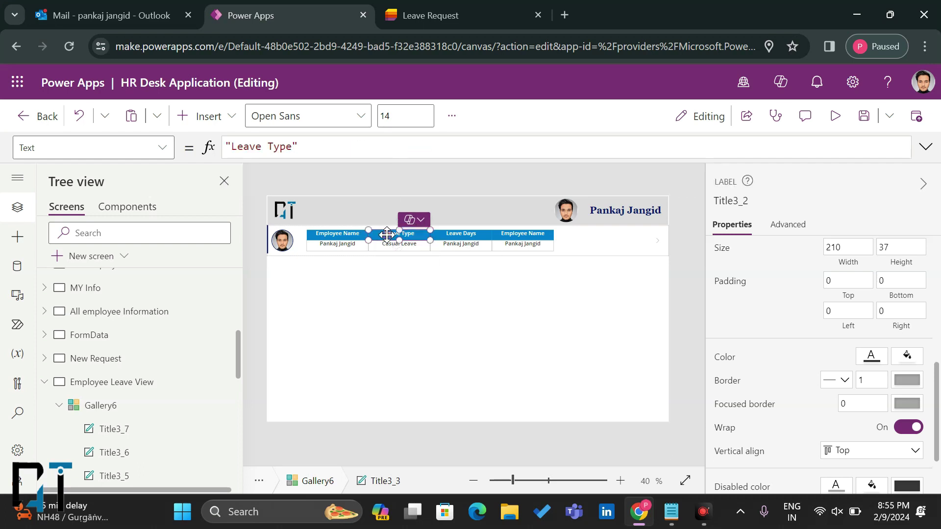
Step: Narrow the Leave Type header and its value label together
left_click(389, 236)
left_click(387, 245, "shift")
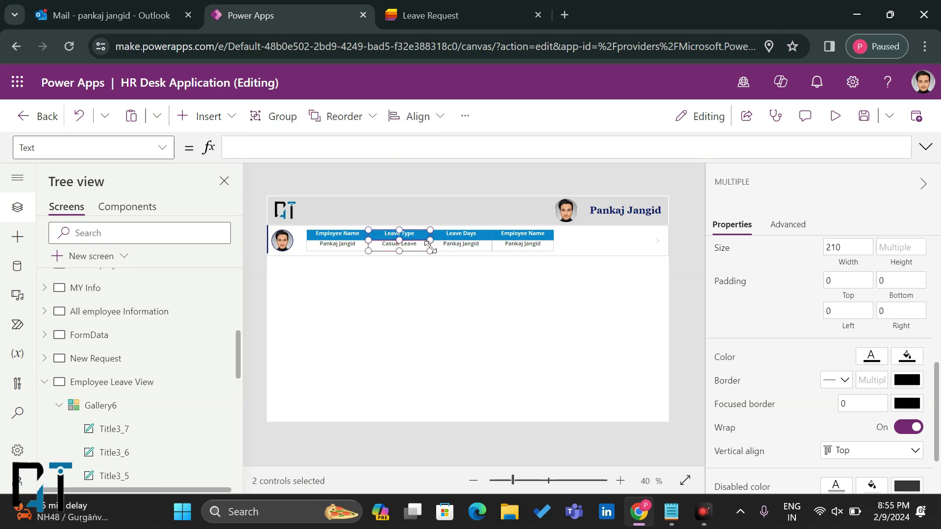
mouse_move(424, 249)
left_mouse_down()
mouse_move(411, 251)
mouse_move(420, 250)
left_mouse_up()
left_click(450, 237)
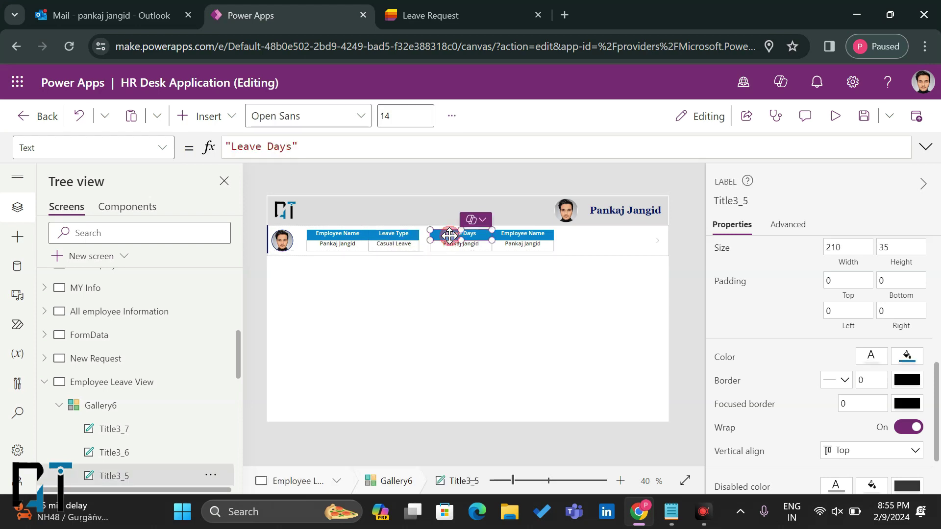
left_click(448, 243, "shift")
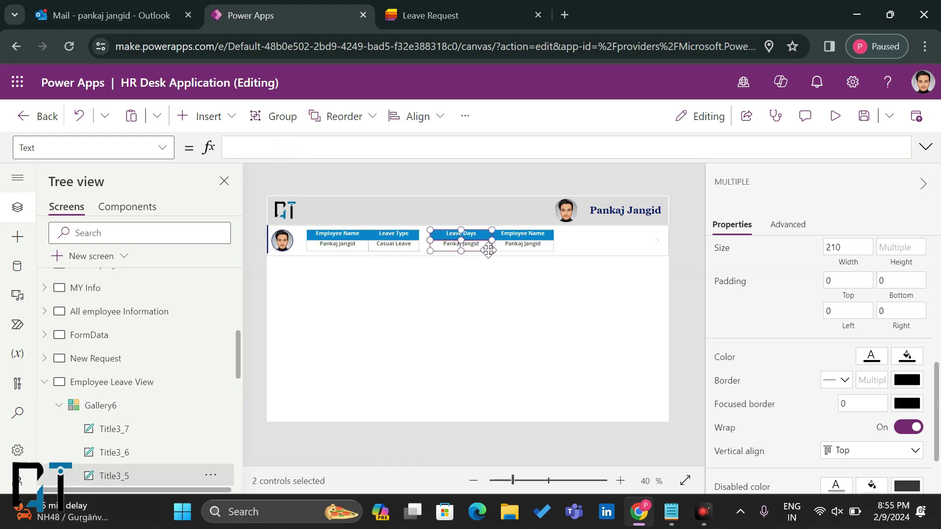
Step: Narrow the Leave Days header and value to about 145 and bind the value to Apply Days
left_click_drag(488, 251, 449, 240)
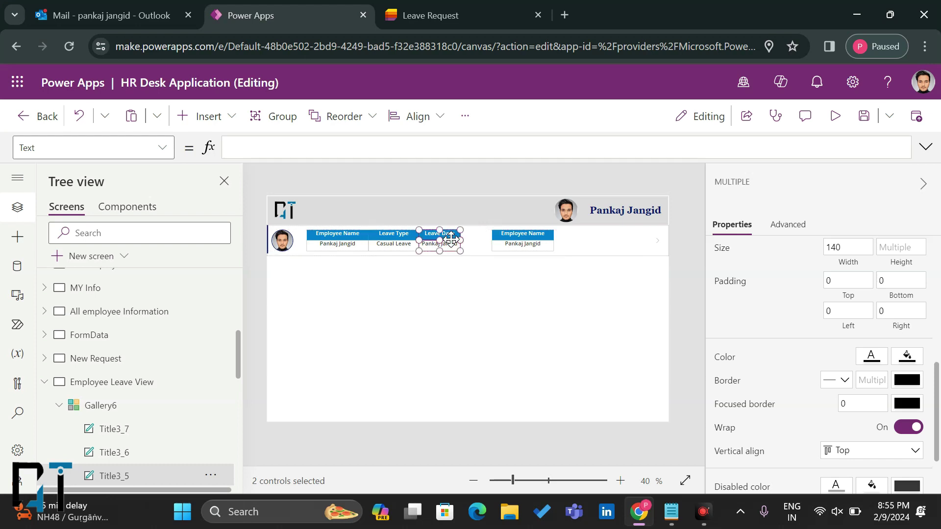
left_click(490, 290)
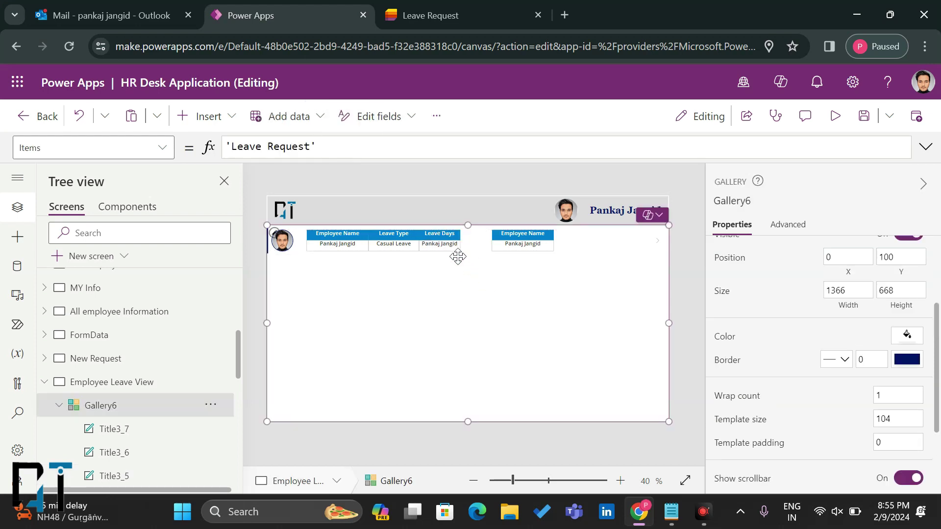
left_click(445, 243)
left_click_drag(311, 146, 279, 146)
key("BackSpace")
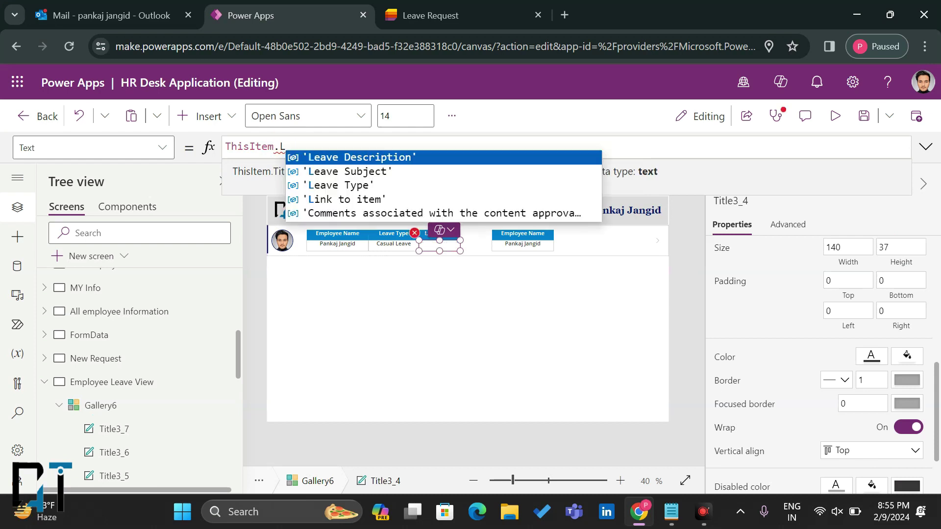
type("app")
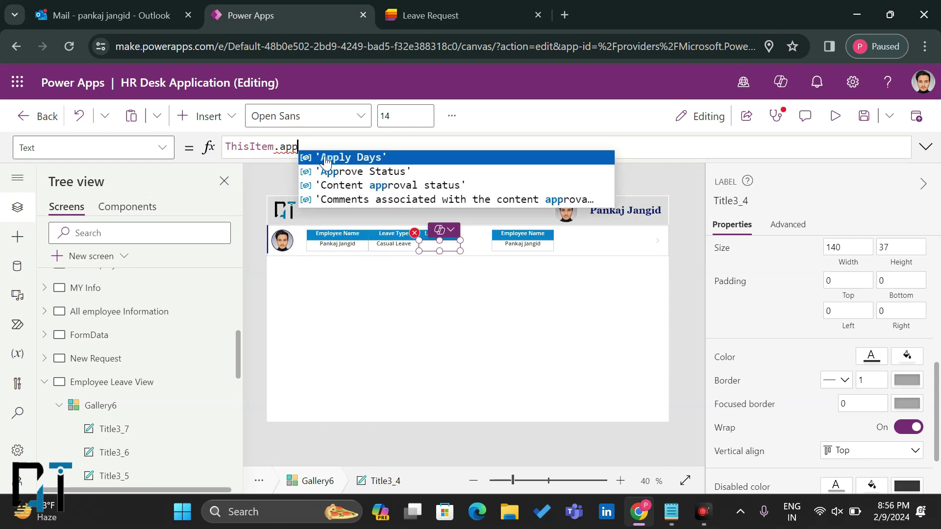
left_click(326, 157)
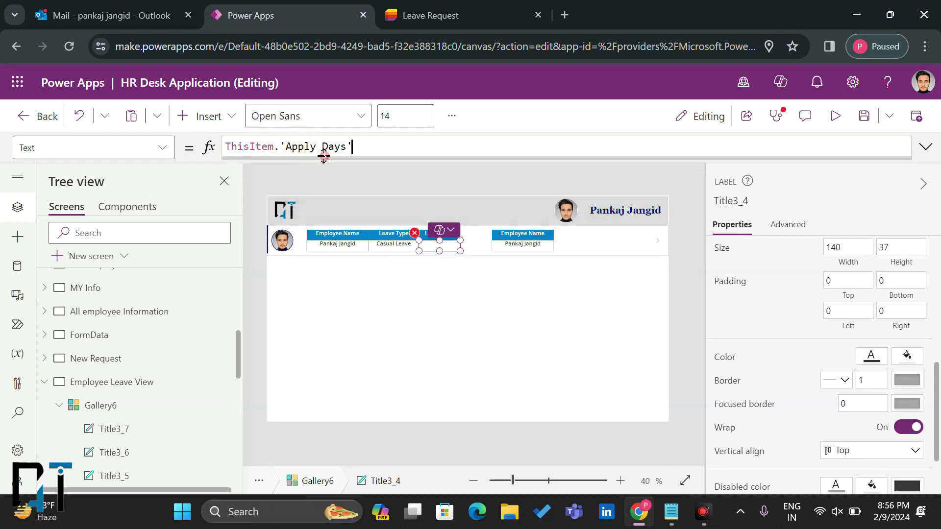
Step: Middle-align vertically the Employee Name, Leave Type and Leave Days value labels
left_click(541, 246)
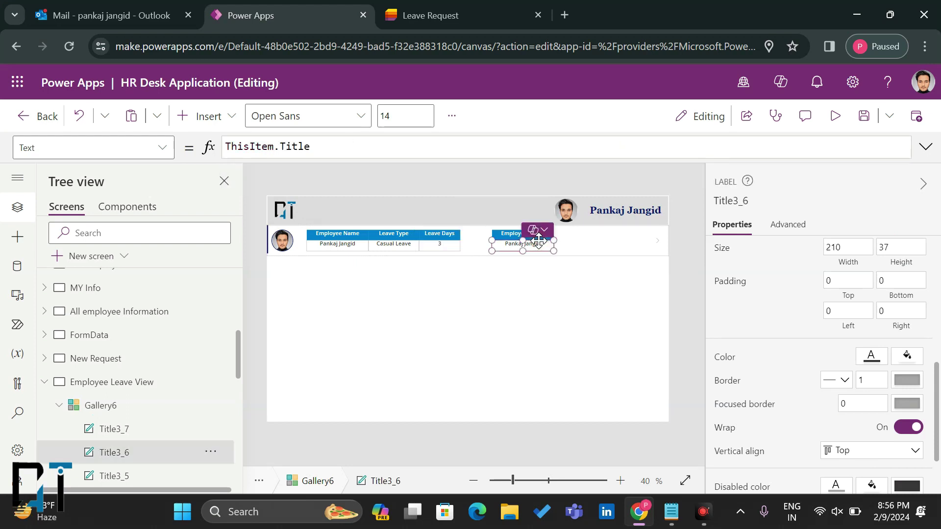
left_click(447, 251)
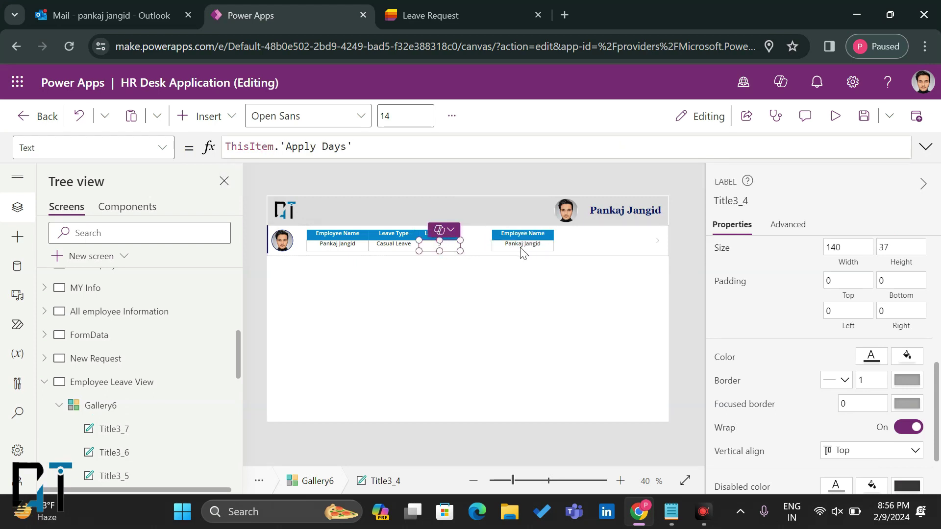
left_click(405, 252, "shift")
left_click(345, 249, "shift")
scroll(760, 354, "down", 2)
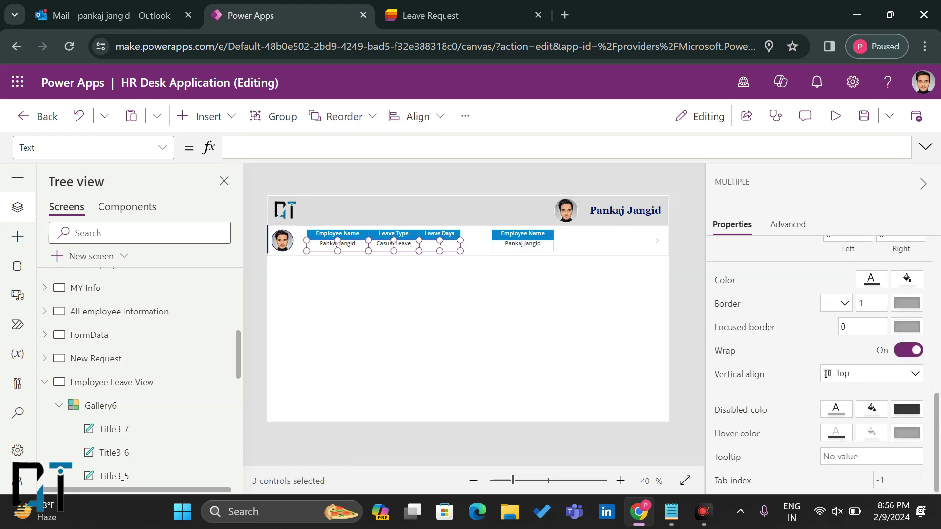
left_click(880, 376)
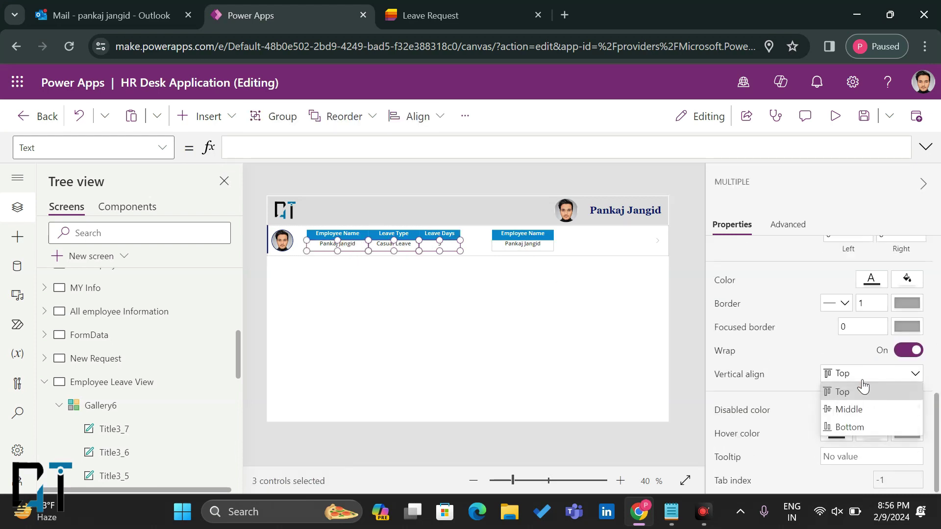
left_click(851, 407)
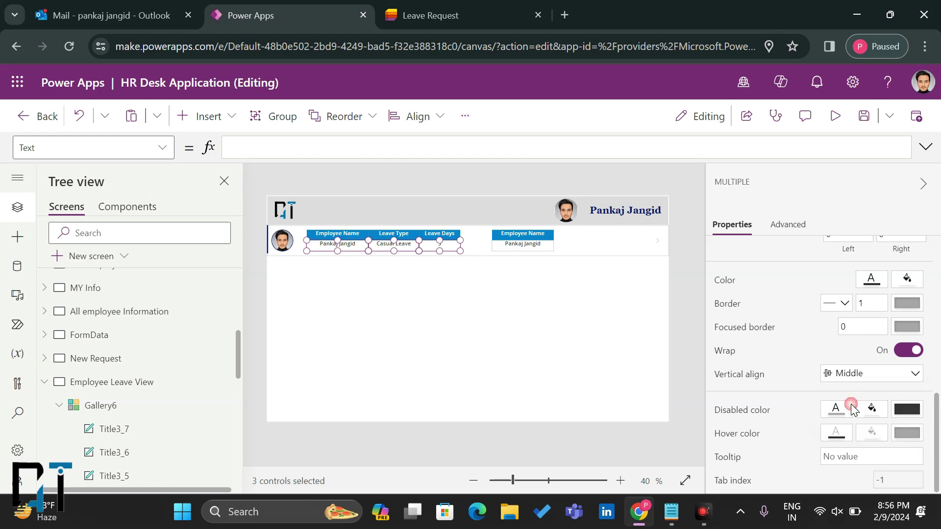
Step: Select the extra Employee Name header label on the canvas
left_click(508, 231)
left_click(508, 231)
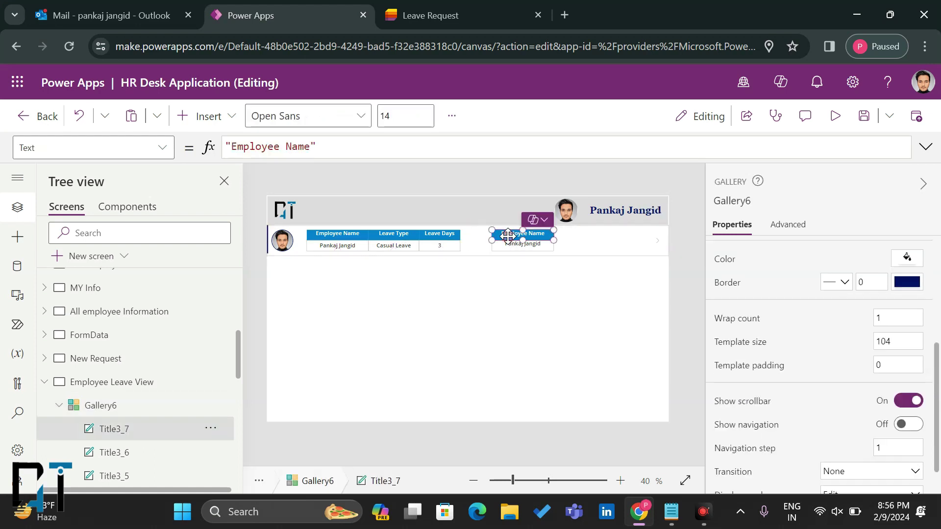
left_click(515, 244)
left_click(514, 245)
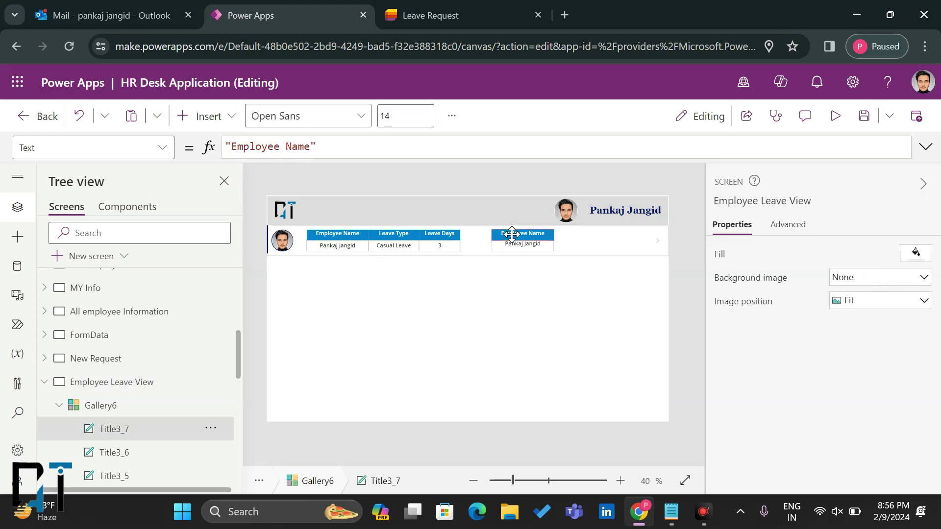
Step: Move the Employee Name pair beside Leave Days and place two pasted copies further right
left_click(510, 247, "ctrl")
left_click_drag(510, 246, 482, 245)
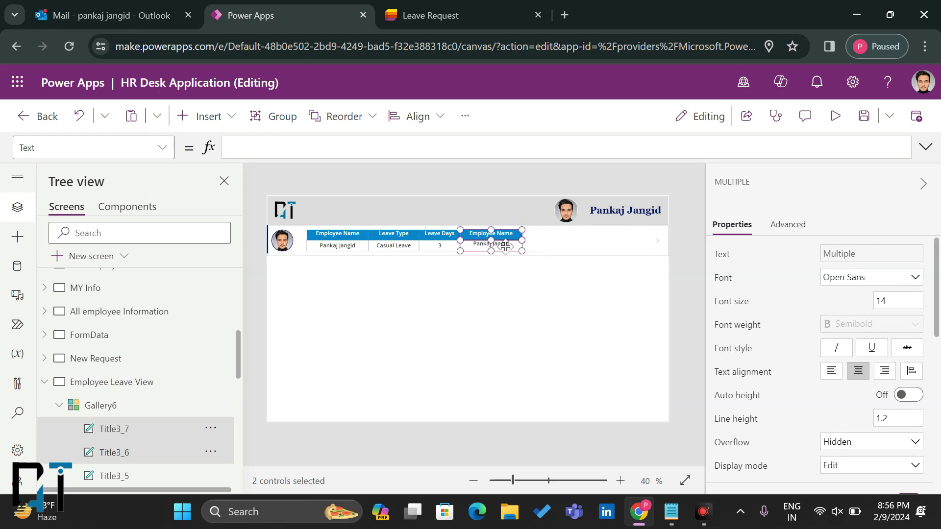
key("ctrl+c")
key("ctrl+v")
left_click_drag(326, 249, 569, 245)
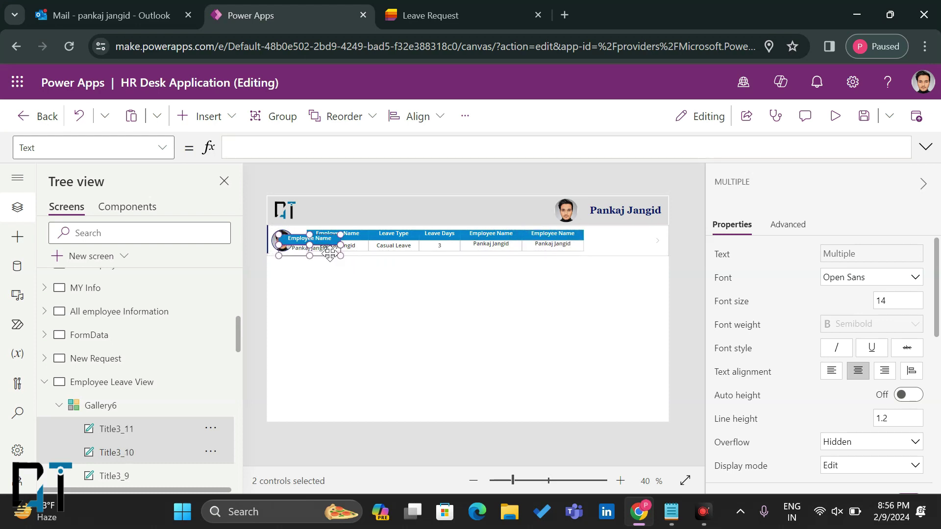
left_click_drag(316, 247, 632, 249)
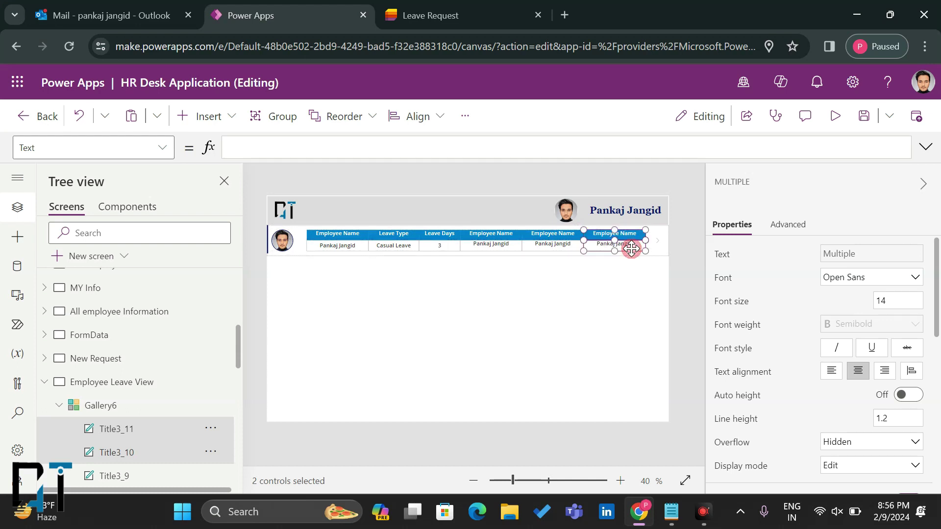
Step: Bind the fourth column's value label to ThisItem.'From Date'
left_click(511, 247)
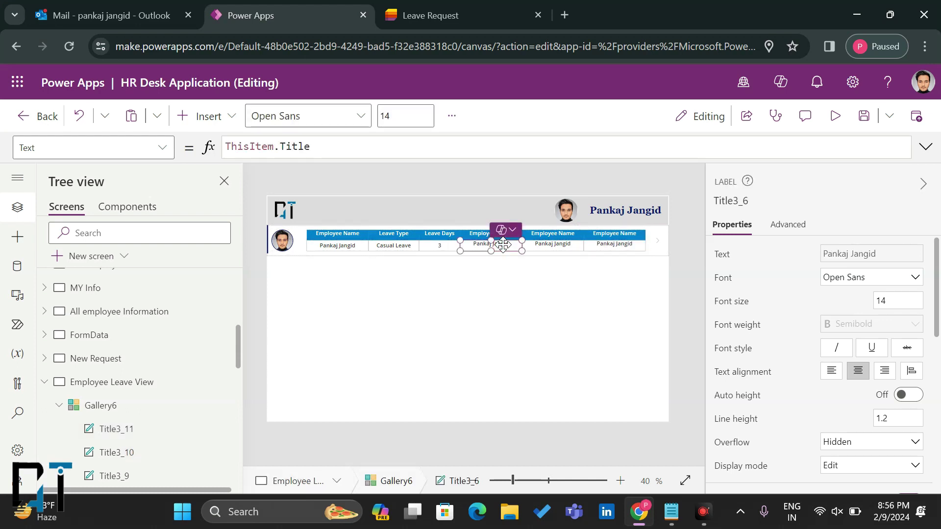
left_click(322, 151)
key("shift+Left")
key("shift+Left")
key("shift+Left")
key("shift+Left")
key("shift+Left")
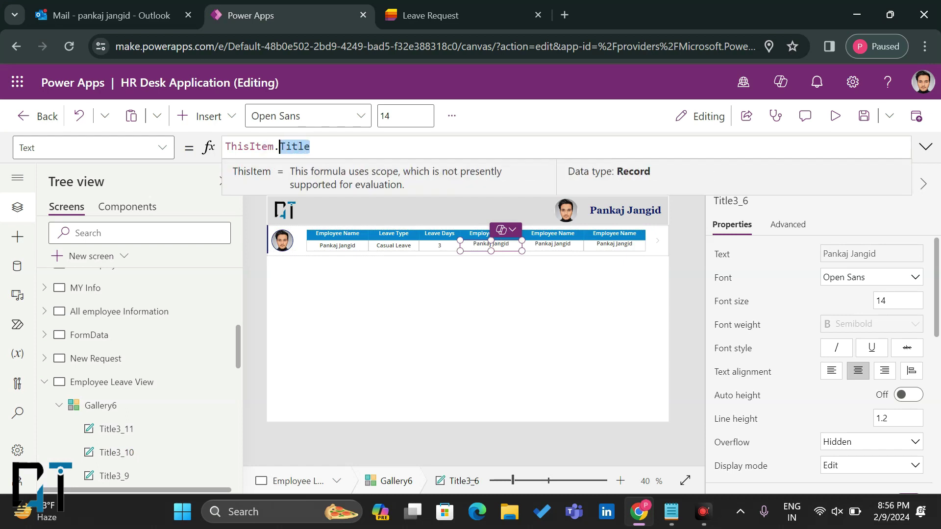
type("Fro")
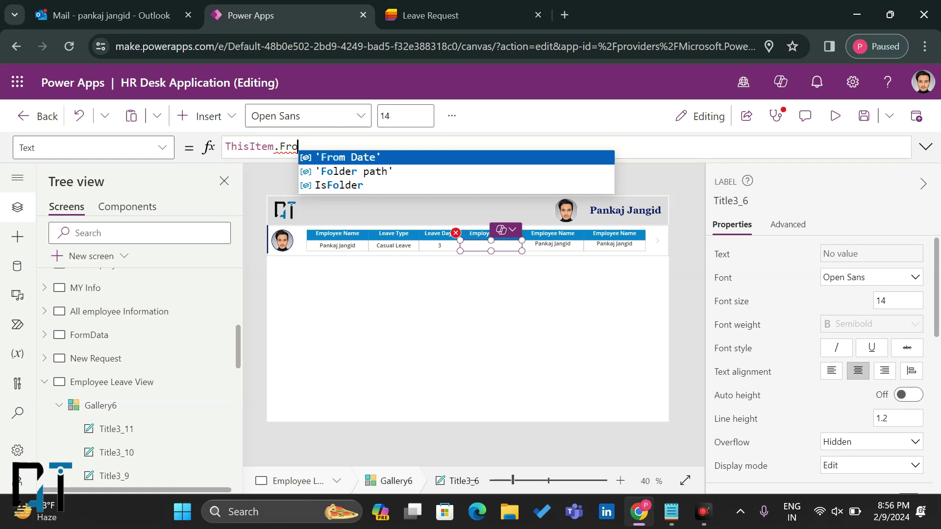
key("Tab")
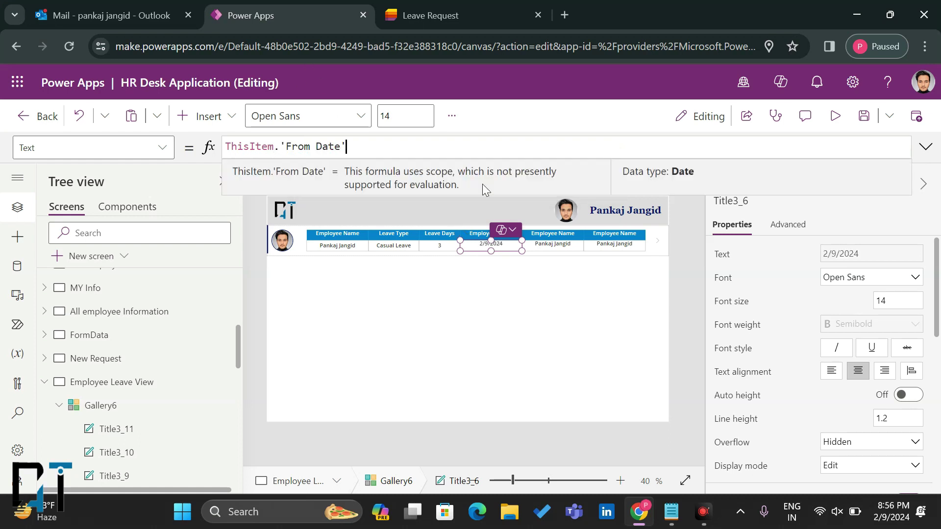
Step: Bind the fifth column's value label to ThisItem.'To Date', checking the list's columns
left_click(576, 246)
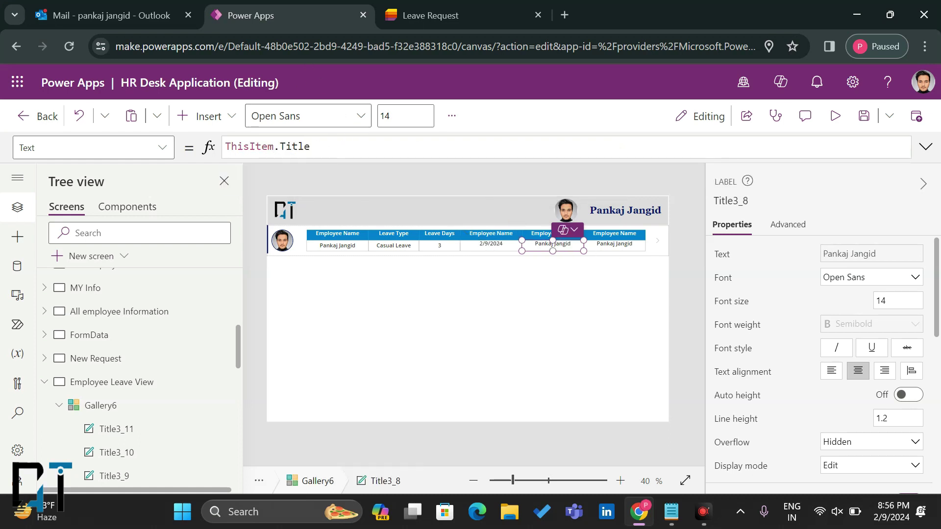
double_click(295, 147)
type("to")
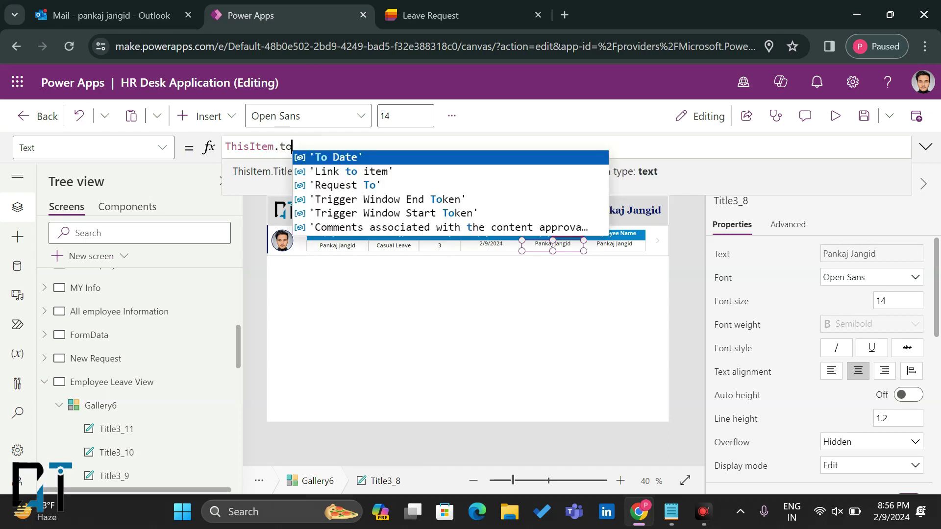
key("Tab")
left_click(418, 4)
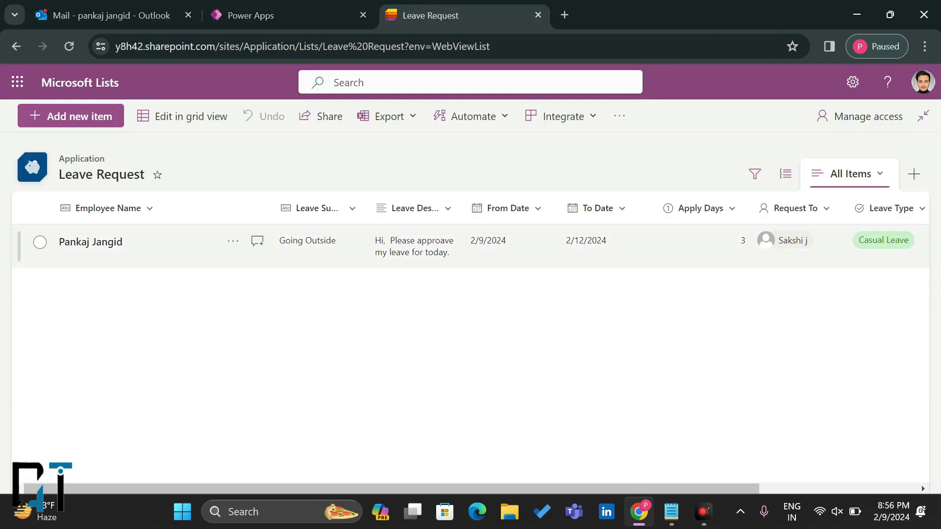
left_click(311, 7)
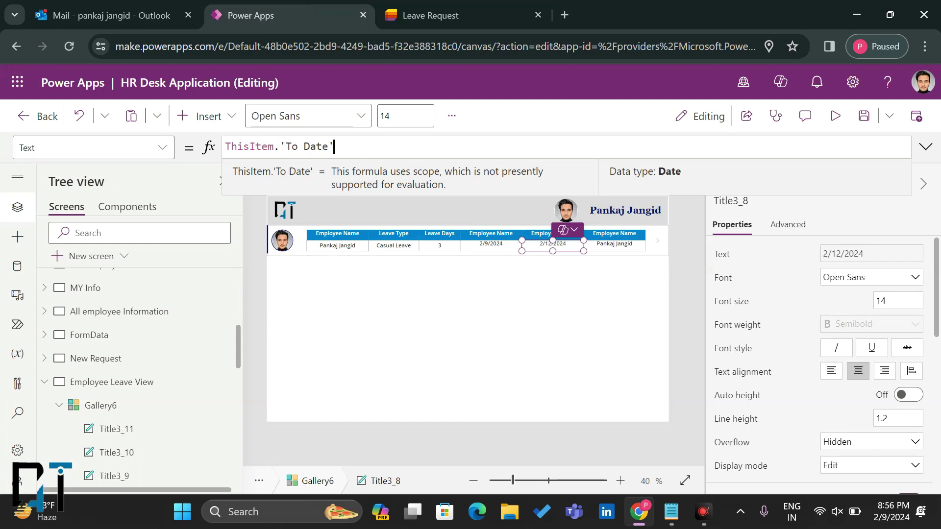
Step: Bind the sixth column's value label to ThisItem.'Approve Status'.Value
left_click(613, 246)
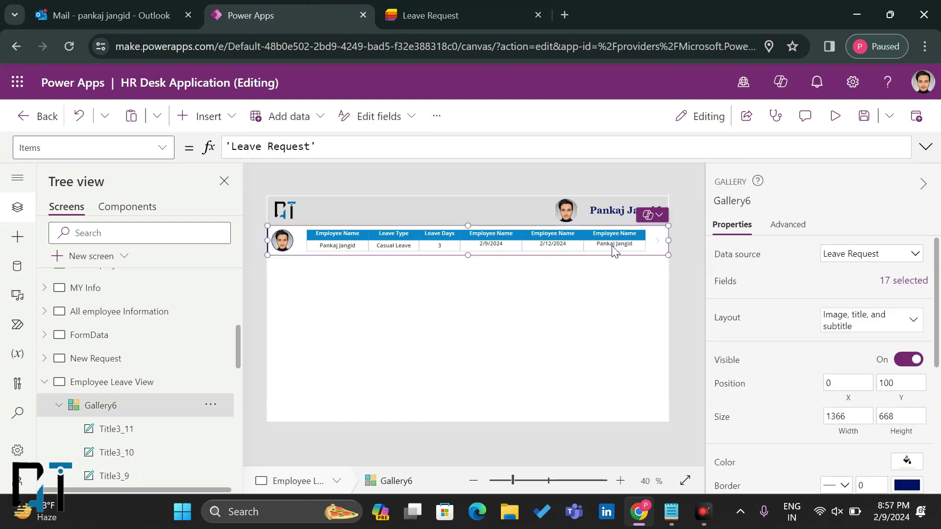
left_click(612, 245)
left_click(310, 146)
left_click_drag(310, 146, 279, 146)
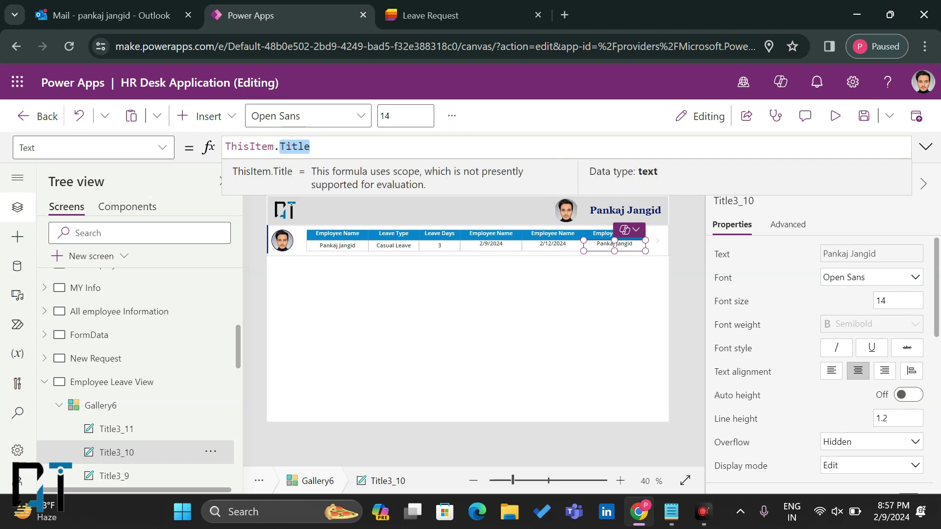
type("A[[")
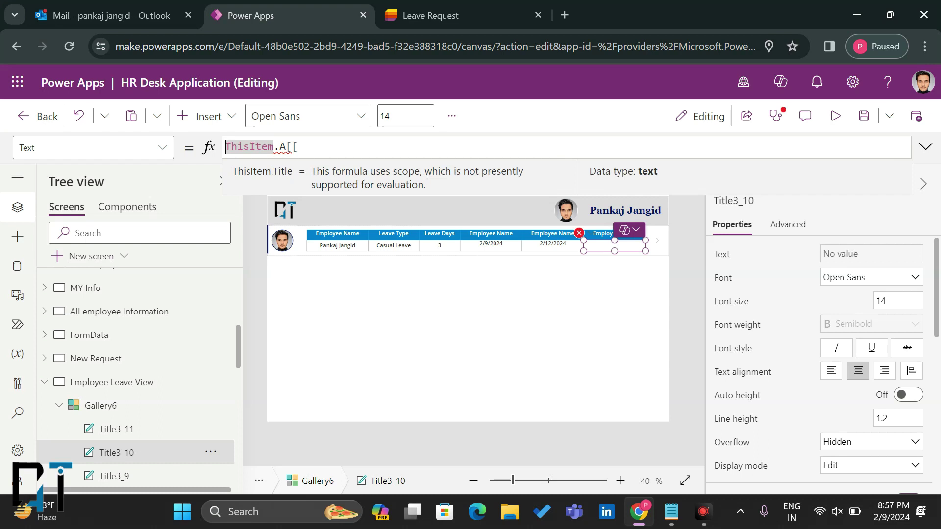
key("BackSpace")
key("BackSpace")
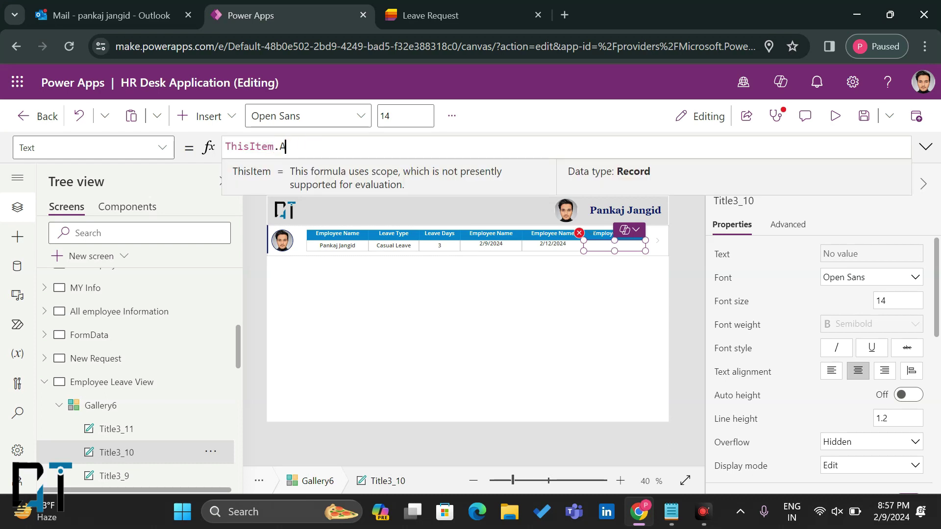
type("p")
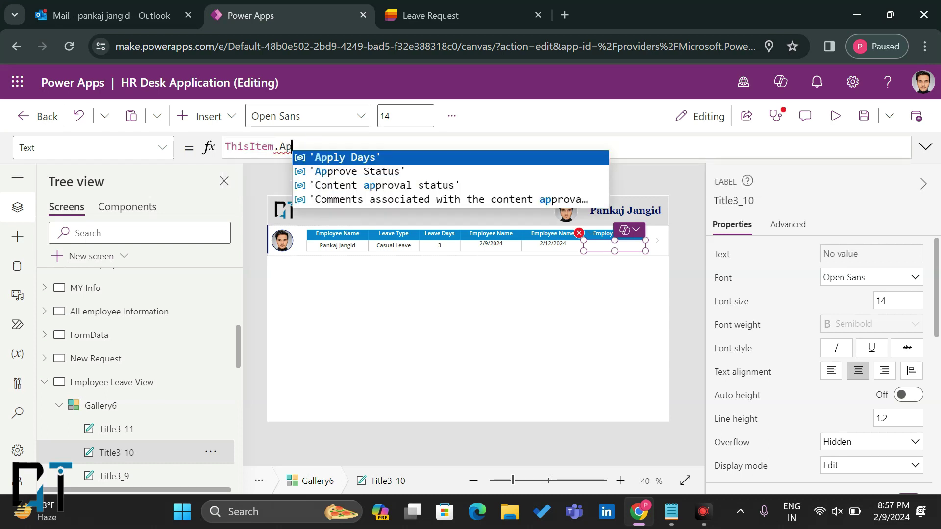
left_click(319, 170)
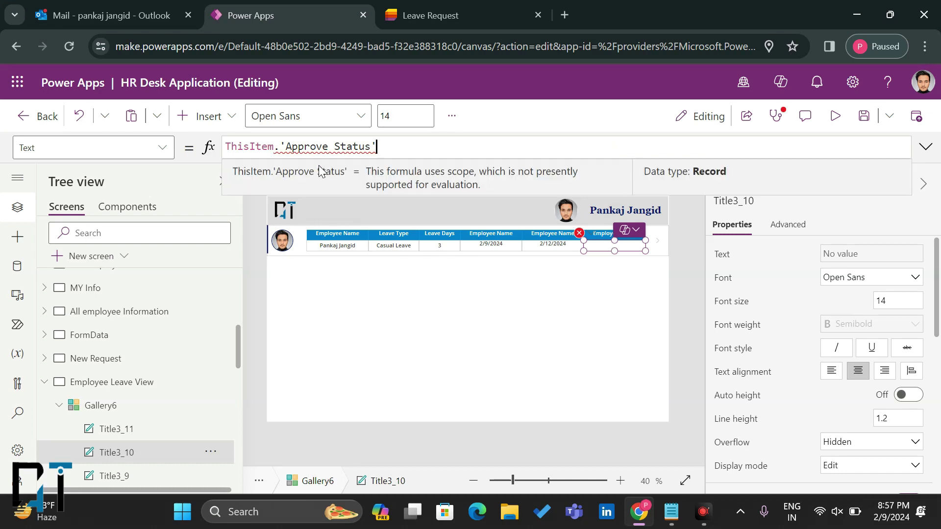
type(".va")
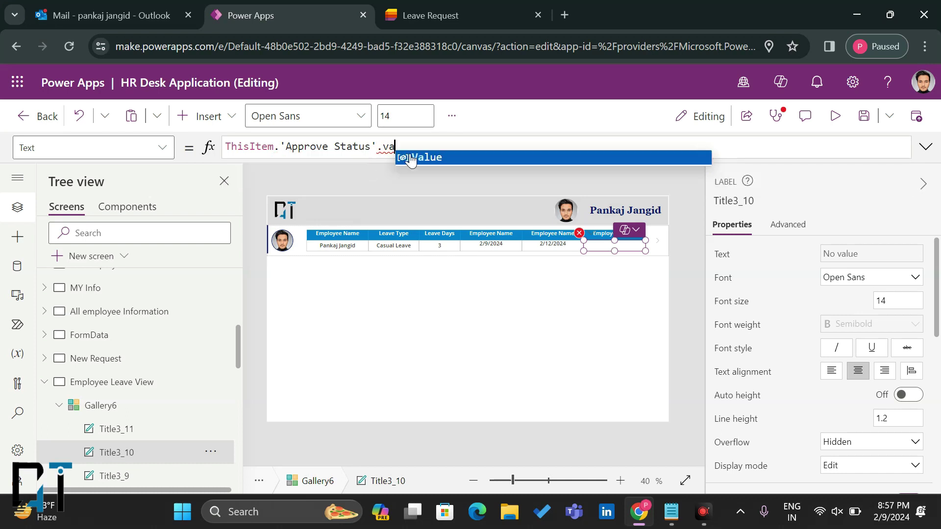
left_click(415, 157)
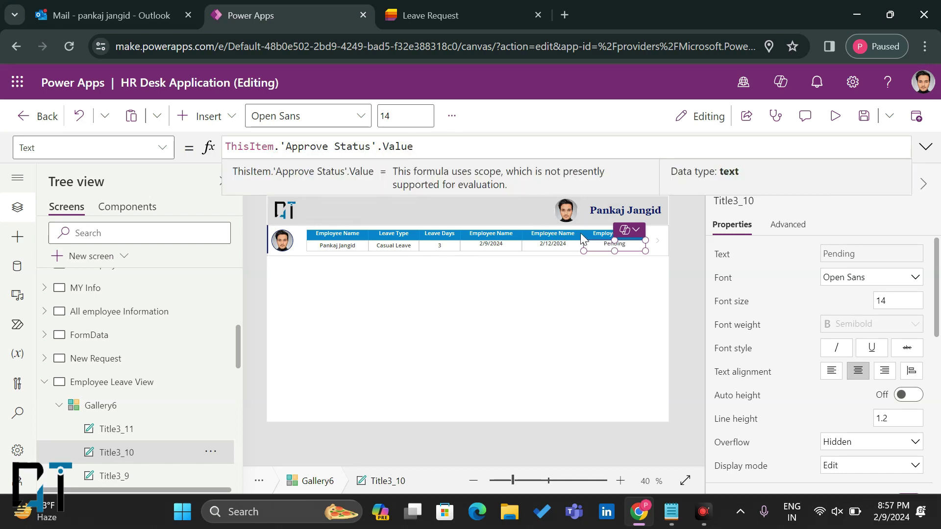
left_click(596, 232)
left_click_drag(309, 147, 226, 147)
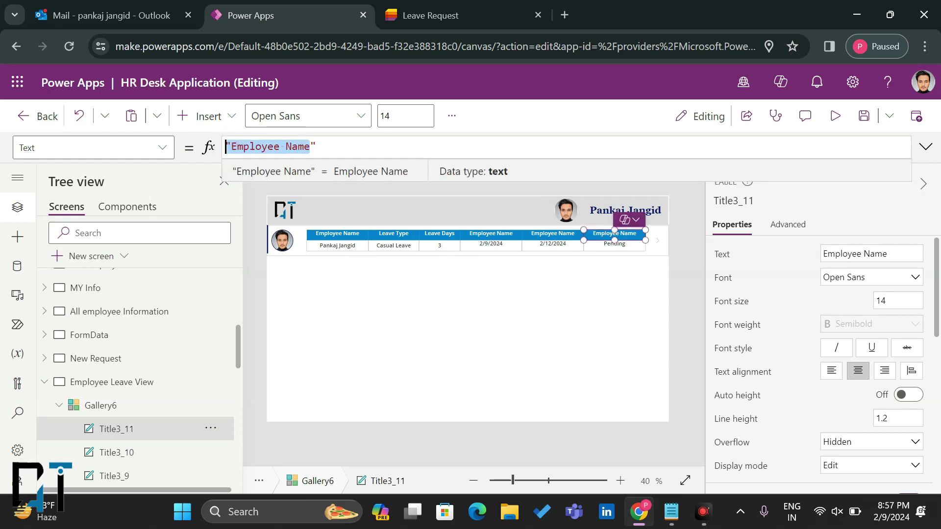
Step: Rename the sixth, fifth and fourth headers to Approve Status, To Date and From Date
key("Right")
key("BackSpace")
key("BackSpace")
key("BackSpace")
key("BackSpace")
key("BackSpace")
key("BackSpace")
key("BackSpace")
key("BackSpace")
key("BackSpace")
key("BackSpace")
key("BackSpace")
key("BackSpace")
key("BackSpace")
type("Approve Status")
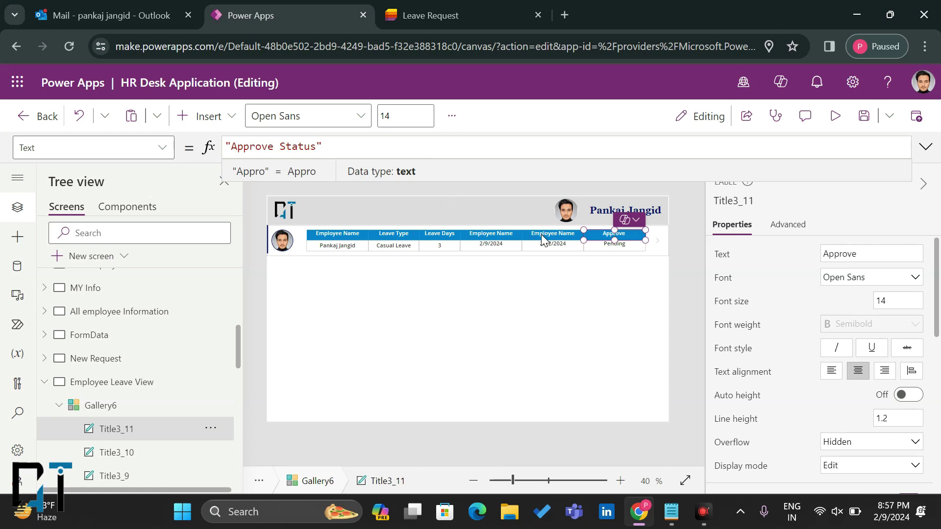
left_click(541, 235)
left_click_drag(310, 146, 237, 146)
type("To Date")
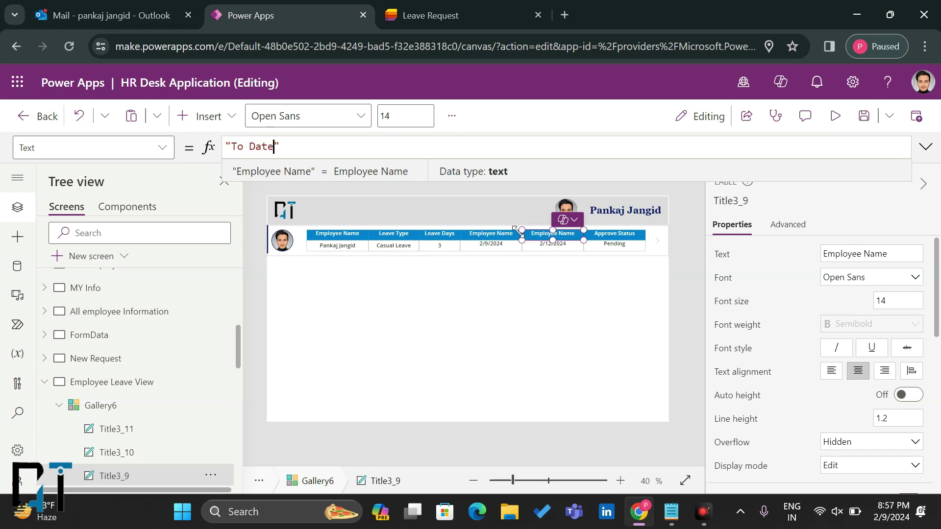
left_click(495, 234)
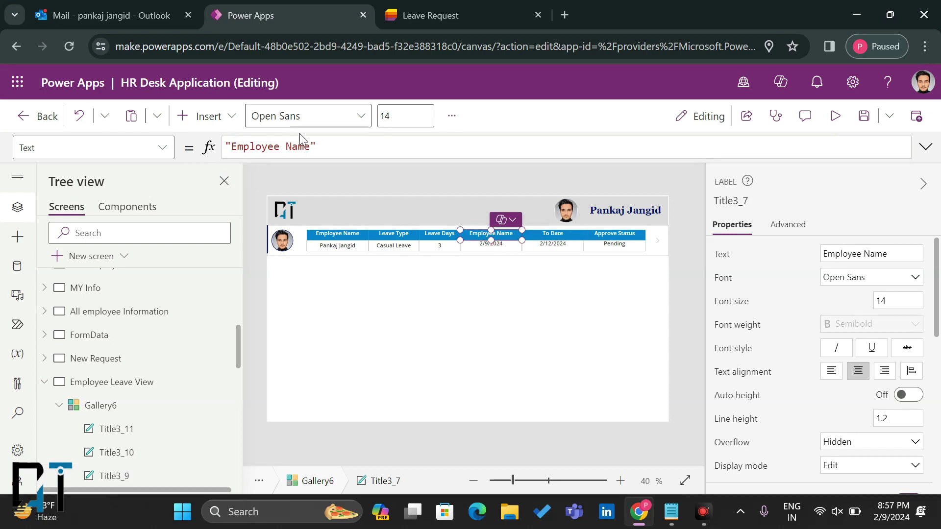
left_click_drag(311, 147, 232, 146)
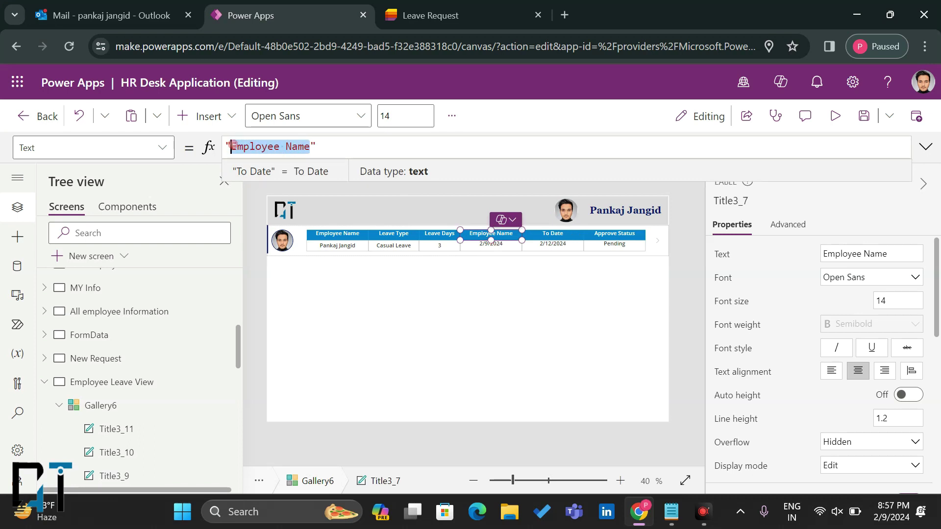
type("From Date")
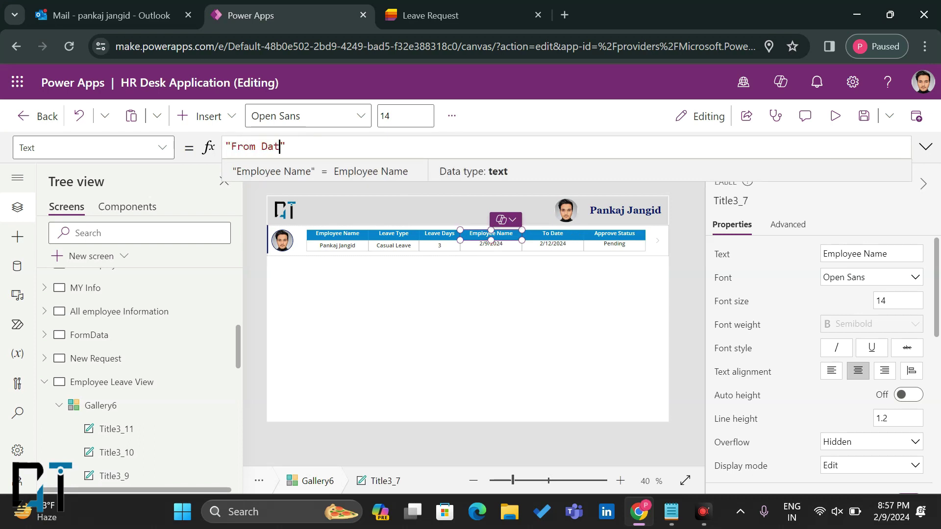
left_click(344, 235)
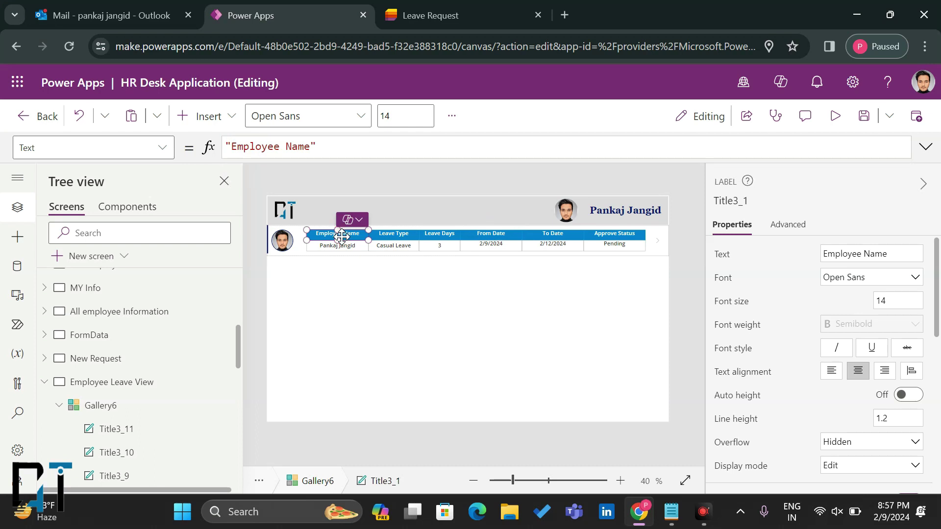
Step: Begin overwriting the first Employee Name header's text, typing 'Su'
left_click(337, 249)
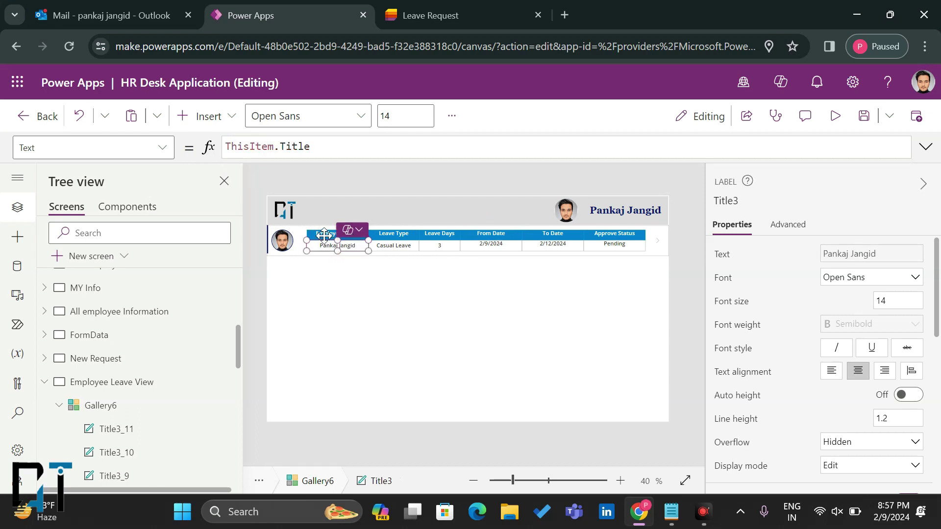
left_click(326, 234)
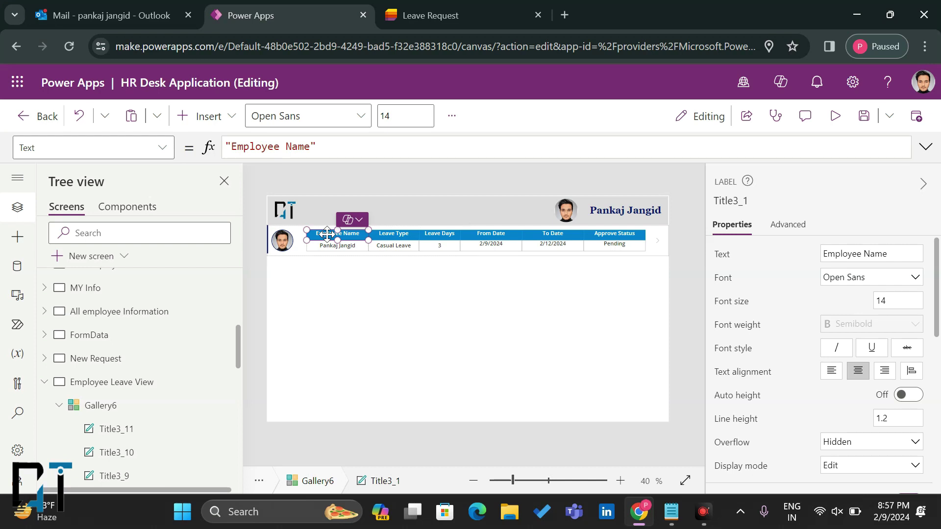
left_click_drag(311, 146, 233, 146)
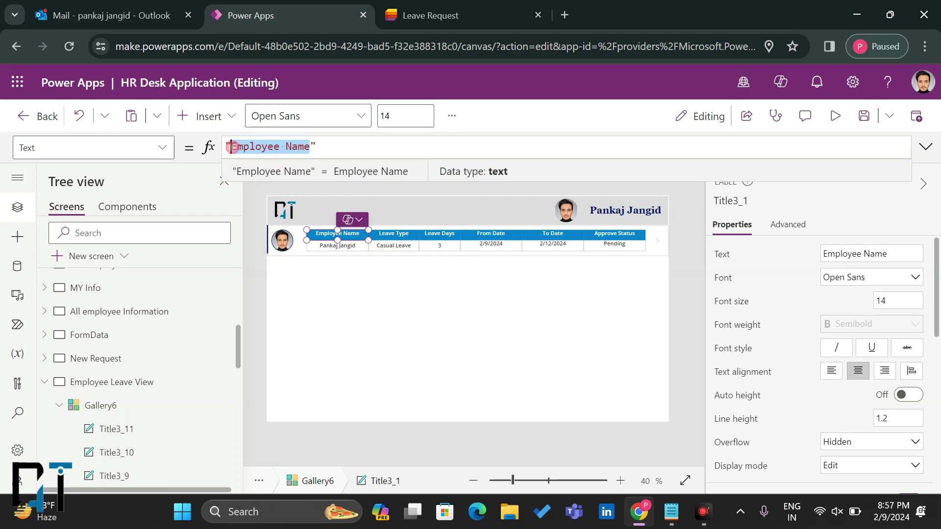
type("Sub")
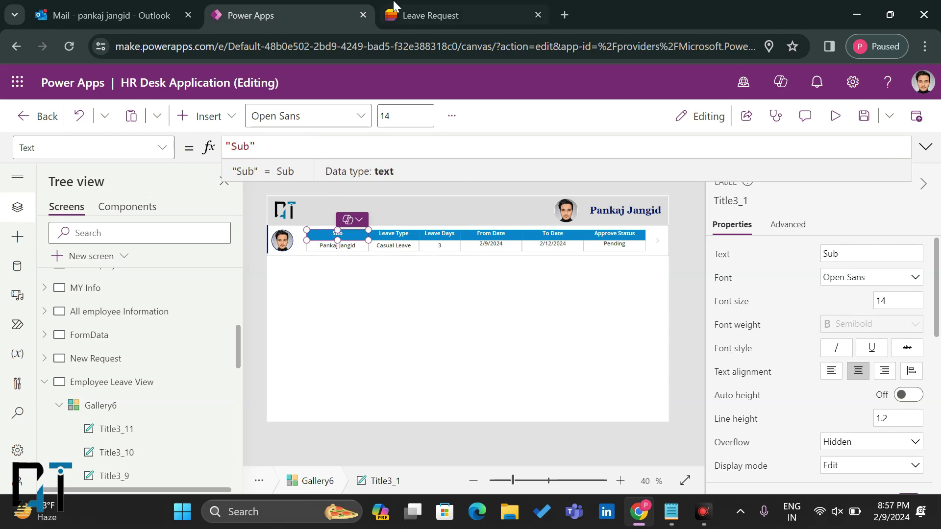
left_click(407, 13)
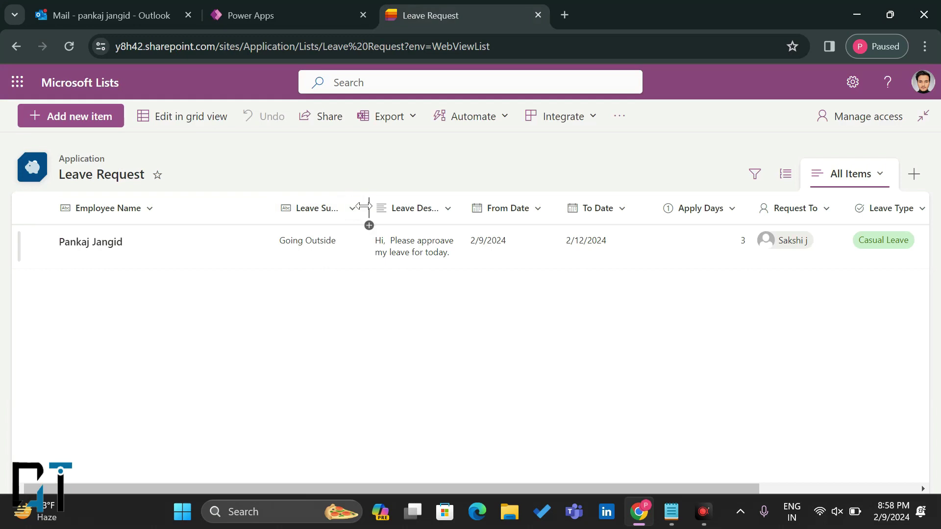
Step: Scroll sideways through the Leave Request list's columns, from Employee Name through Approve Status
scroll(554, 292, "right", 3)
scroll(555, 292, "right", 3)
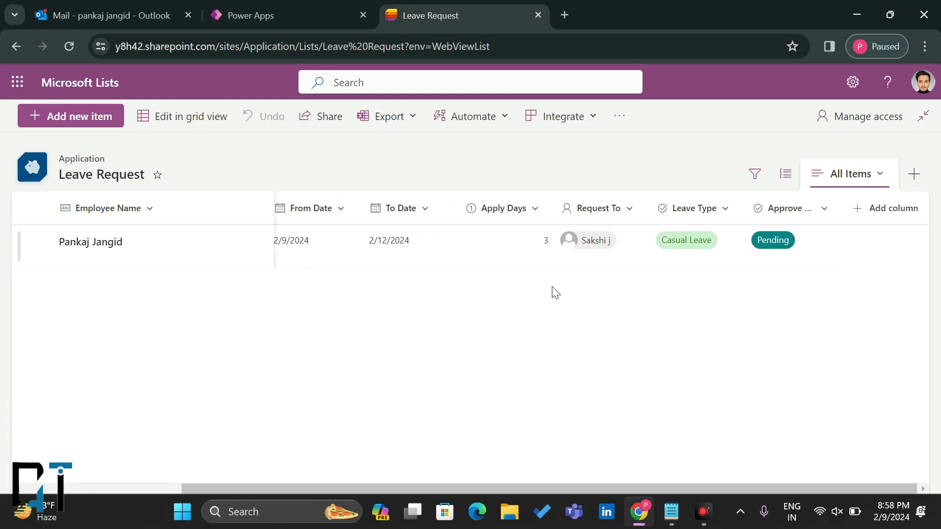
scroll(552, 290, "left", 6)
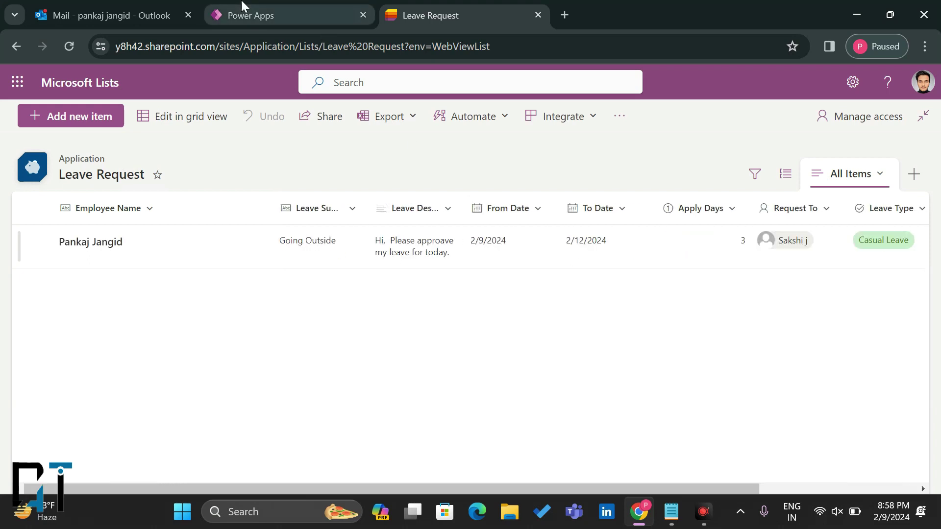
left_click(241, 14)
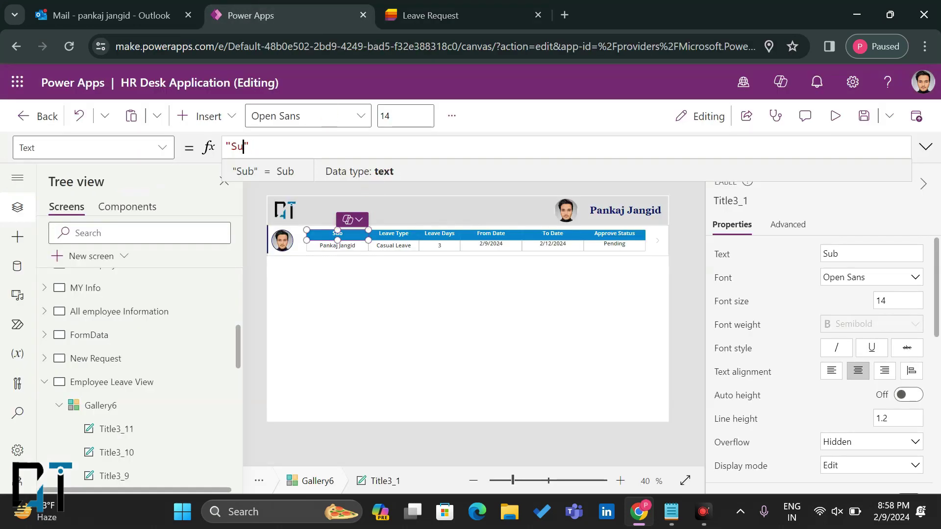
Step: Finish the first gallery header's text as 'Leave Subject'
type("ec")
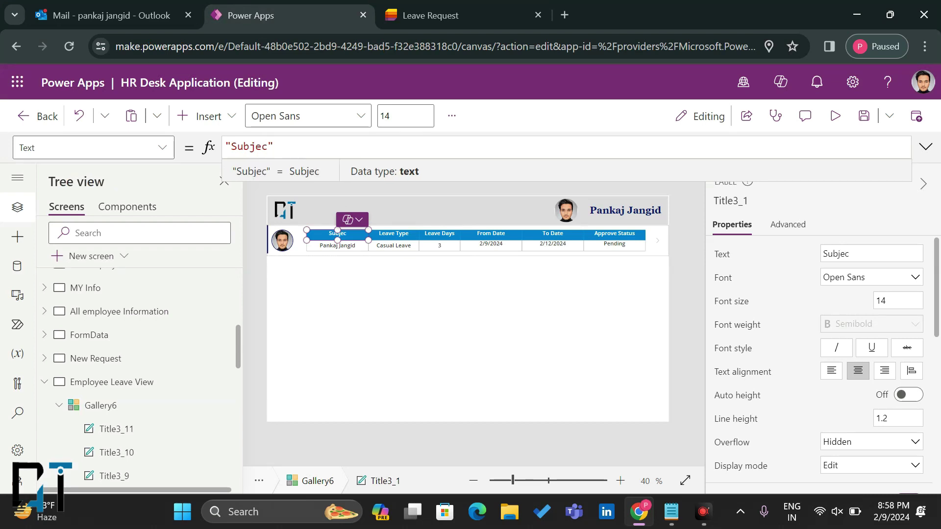
key("Left")
key("Left")
key("Left")
key("Left")
type("Leave")
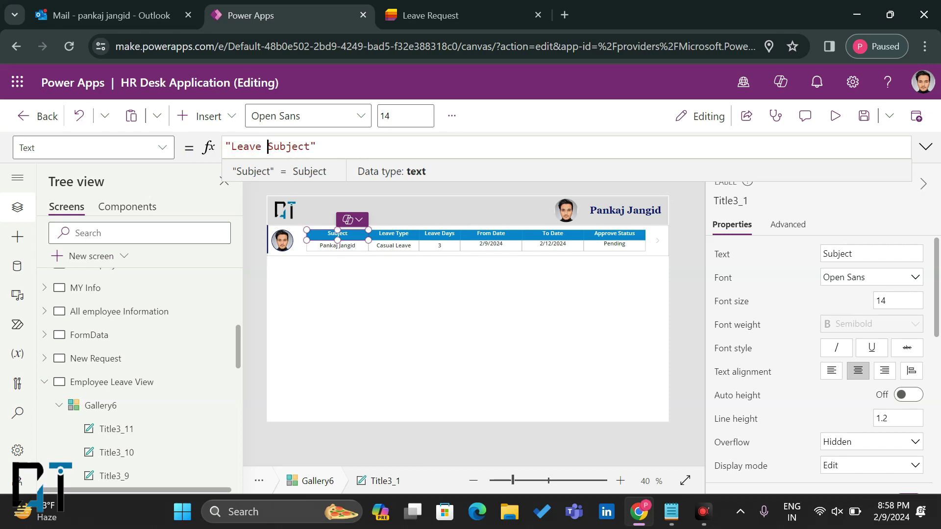
left_click(336, 236)
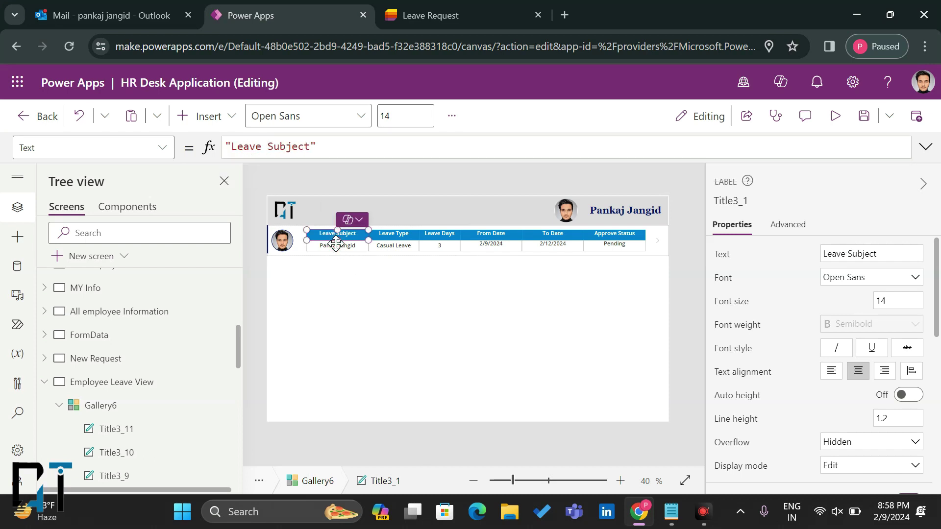
Step: Bind the first value cell to ThisItem.'Leave Subject' so it shows Going Outside
left_click(329, 252)
left_click_drag(310, 147, 286, 147)
key("BackSpace")
key("BackSpace")
type("Leave")
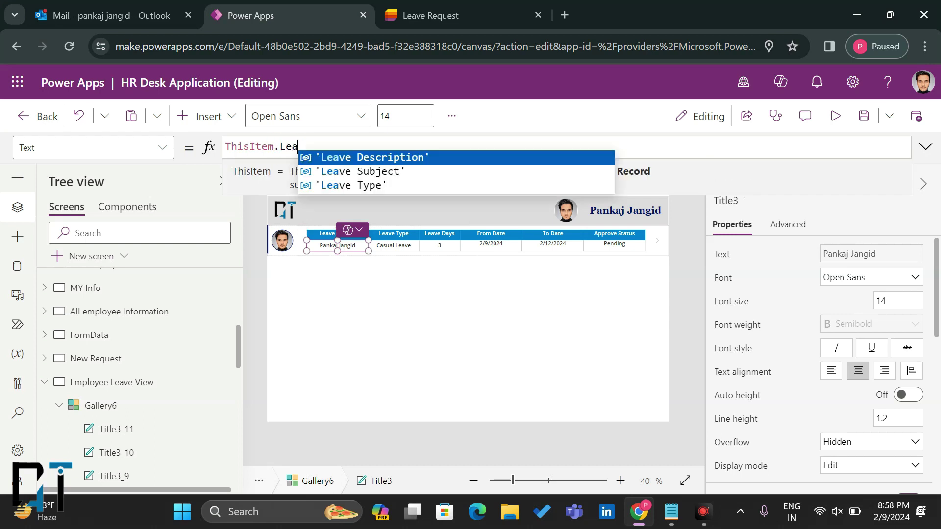
left_click(325, 171)
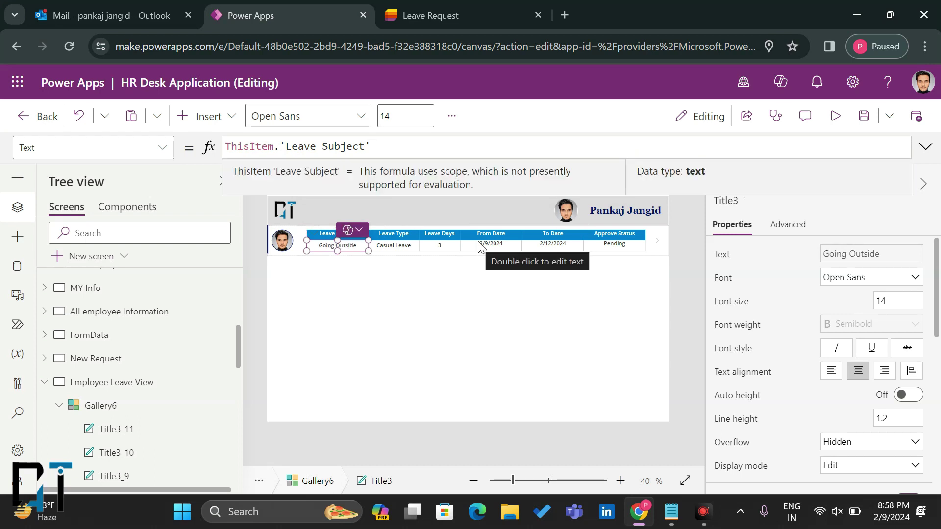
scroll(870, 353, "down", 1)
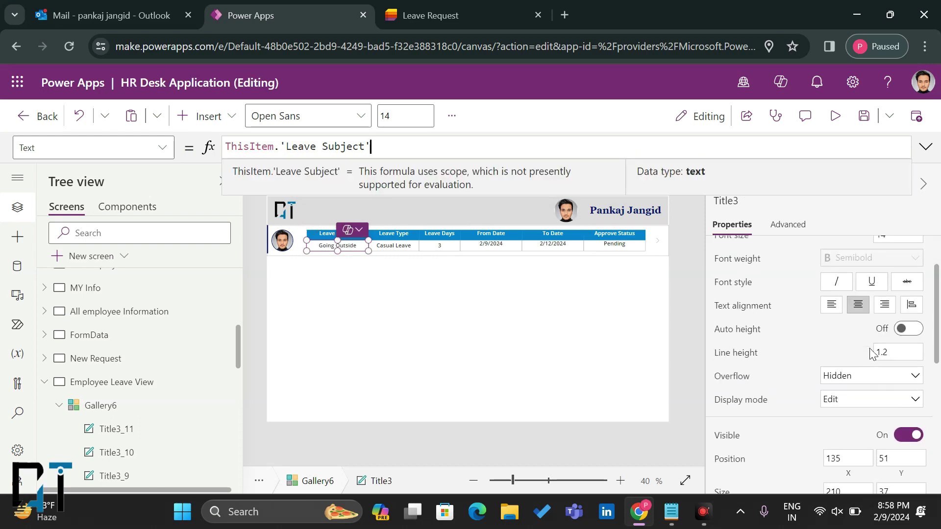
Step: Turn on Auto height and set Vertical align to Middle for all twelve gallery labels
left_click(906, 330)
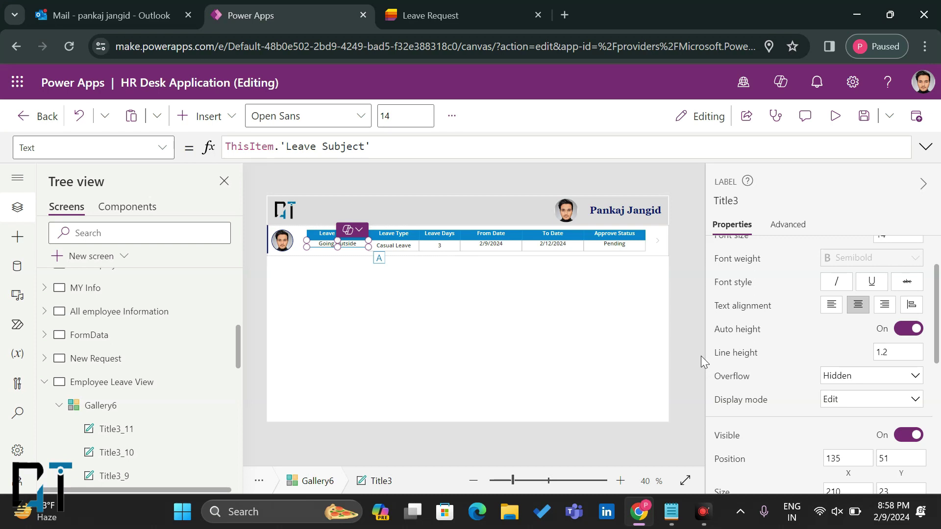
left_click(405, 250, "shift")
left_click(345, 234, "shift")
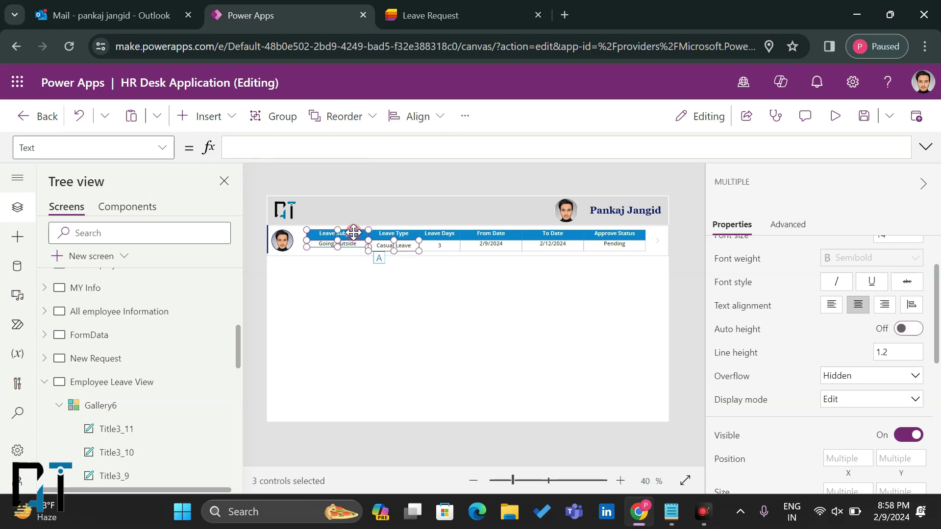
left_click(385, 233, "shift")
left_click(433, 231, "shift")
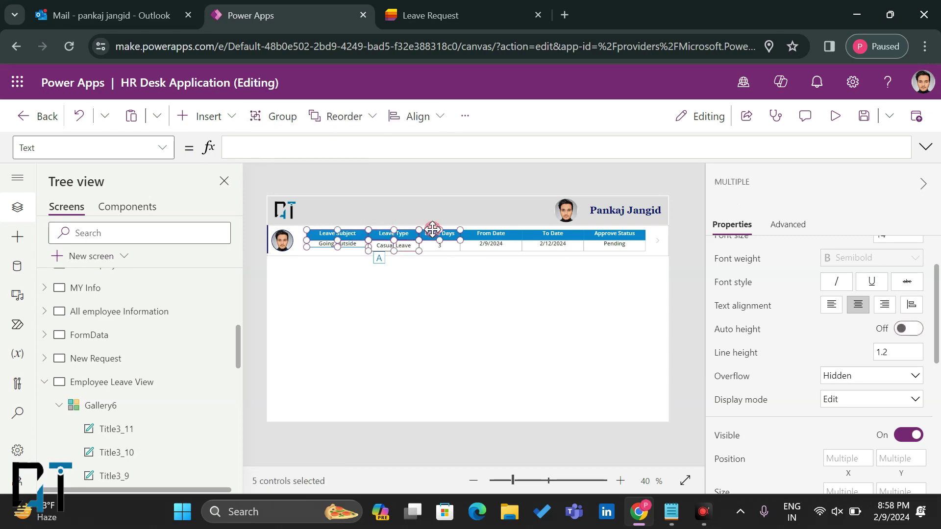
left_click(441, 246, "shift")
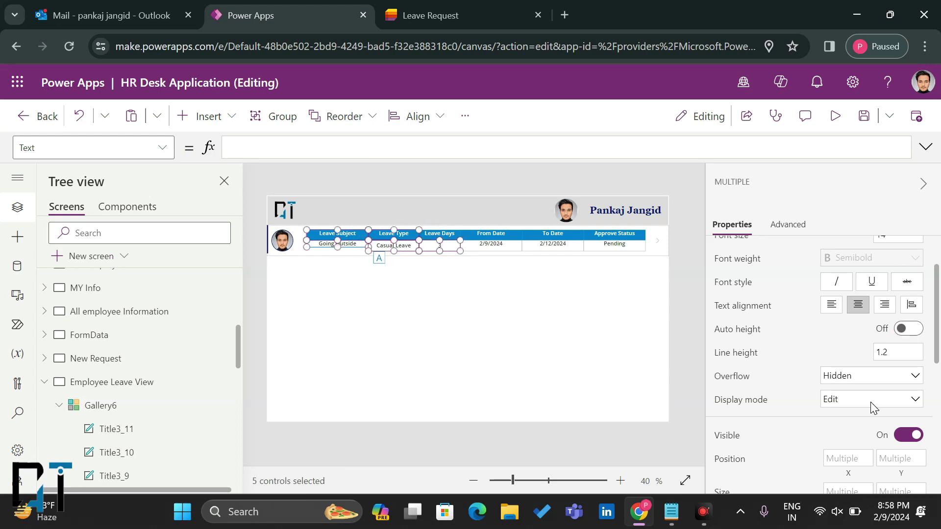
key("ctrl+a")
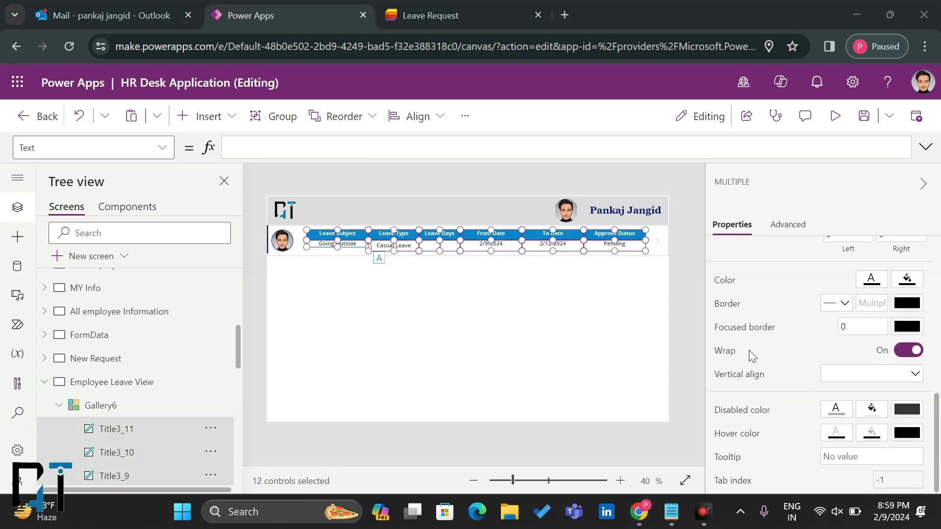
left_click(836, 375)
left_click(833, 408)
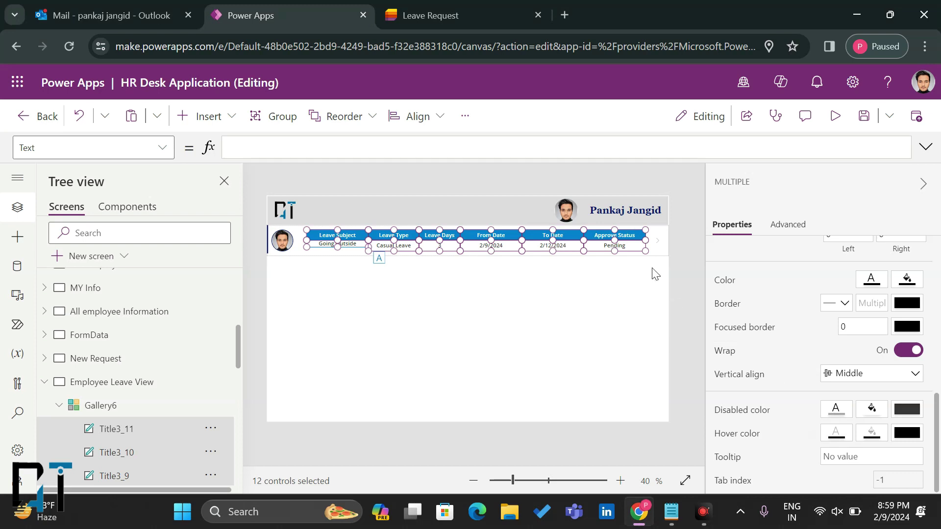
Step: Make the Leave Subject value cell slightly taller
scroll(743, 317, "up", 5)
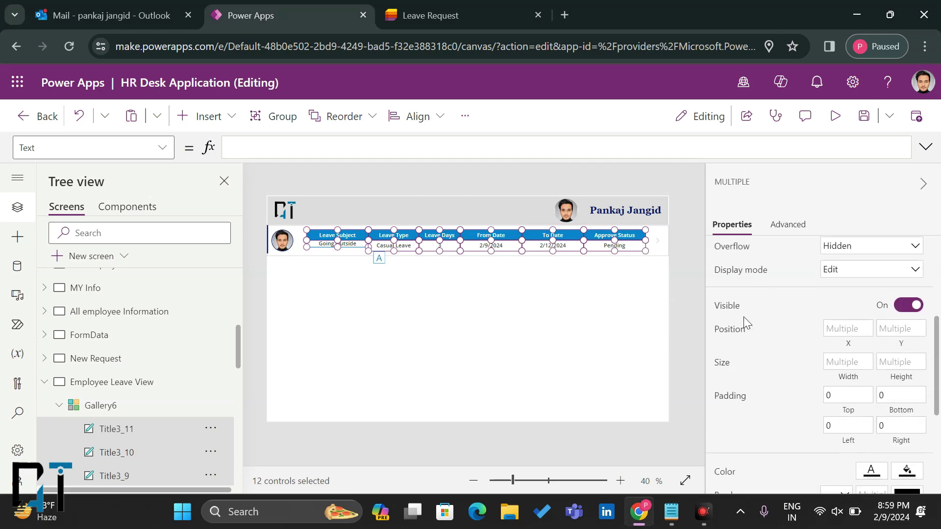
scroll(801, 308, "up", 2)
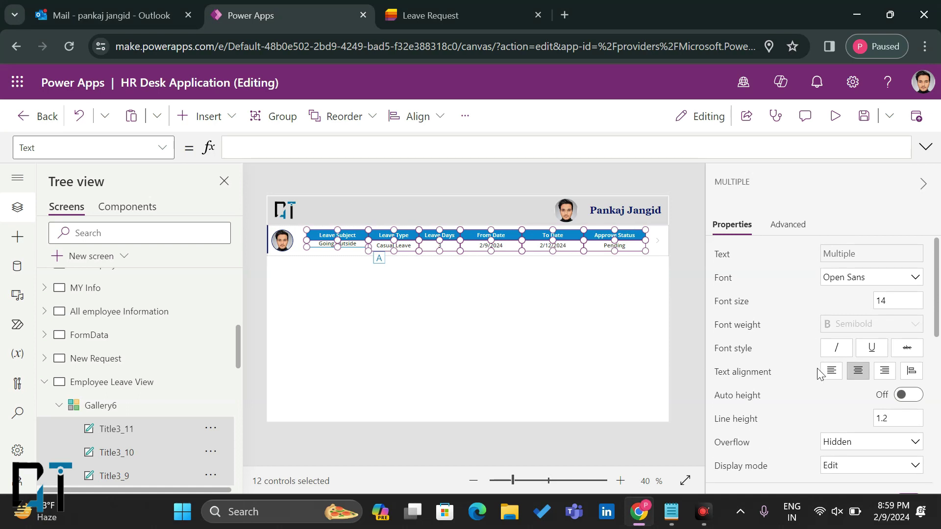
left_click(547, 274)
left_click(356, 244)
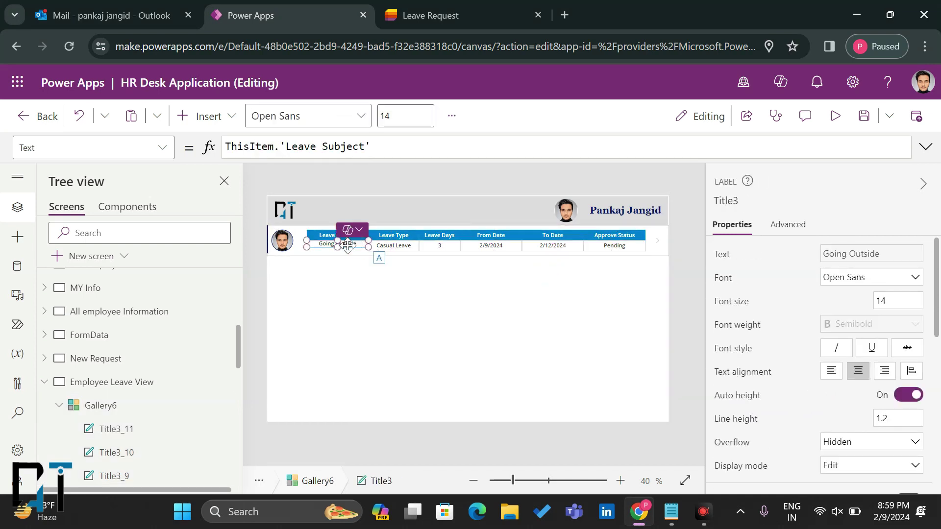
left_click_drag(337, 247, 338, 251)
Step: Set the row separator Separator3's border thickness to 1
left_click(387, 279)
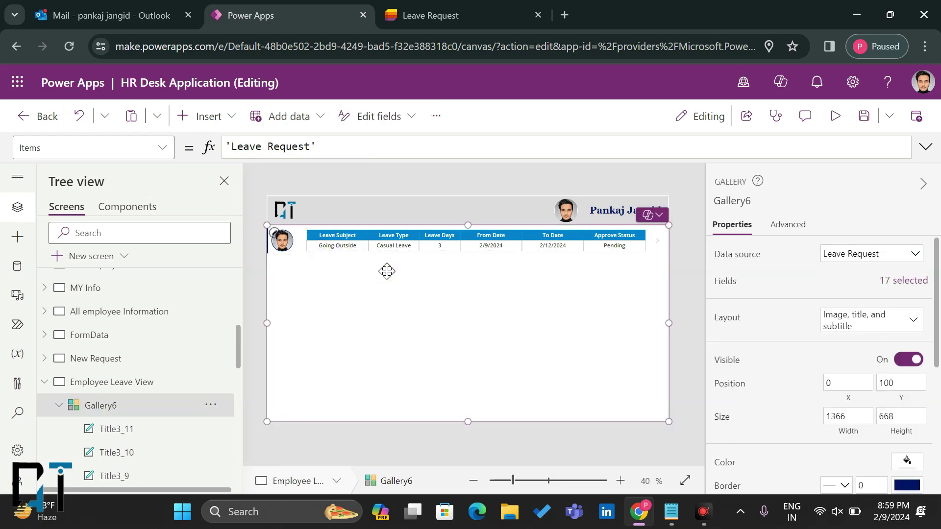
left_click(299, 255)
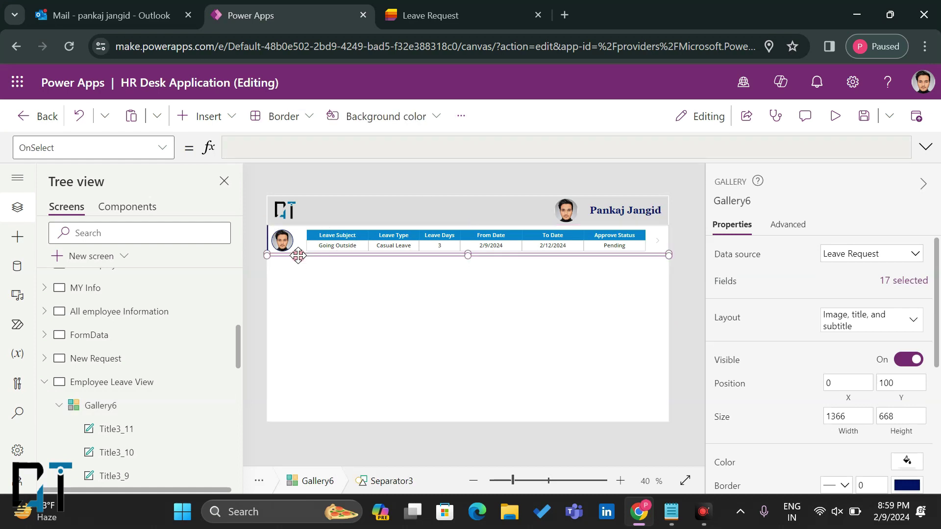
scroll(772, 322, "down", 2)
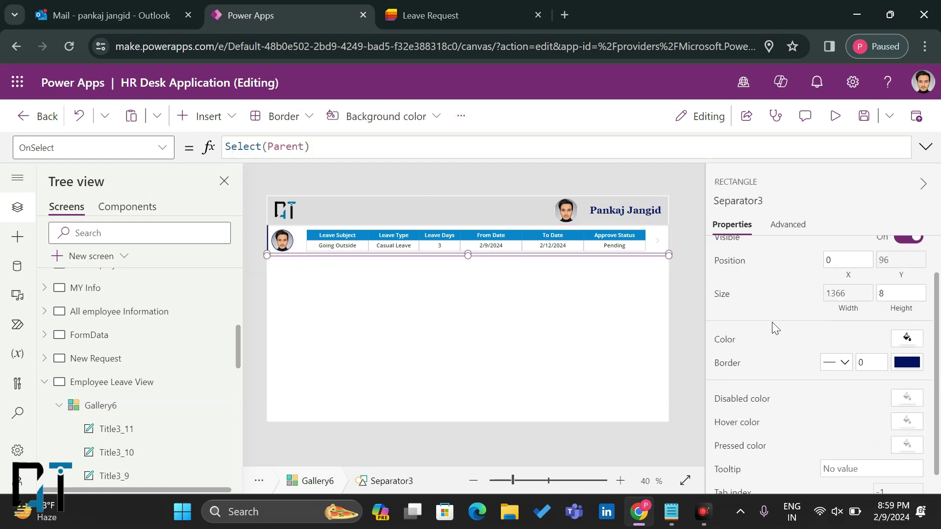
left_click(870, 350)
key("BackSpace")
type("1")
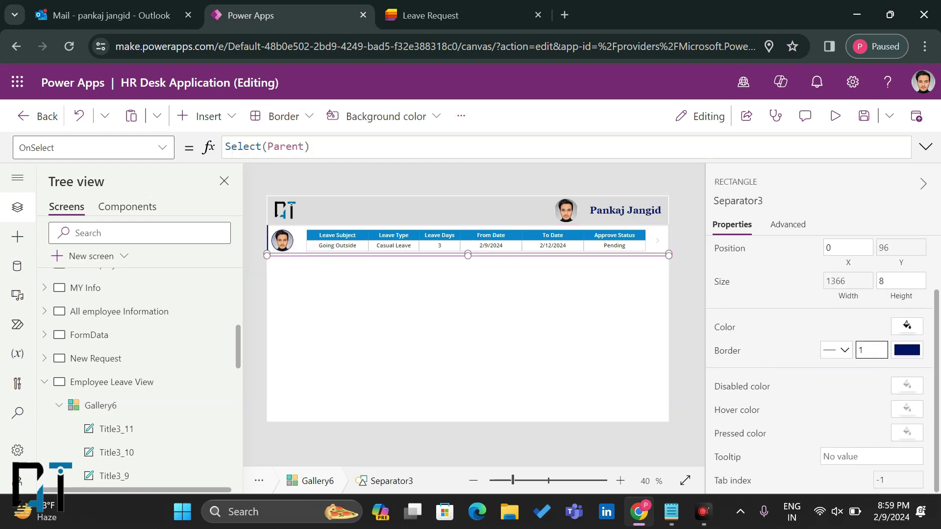
Step: Give the separator a dark grey border colour from the theme colours
left_click(907, 350)
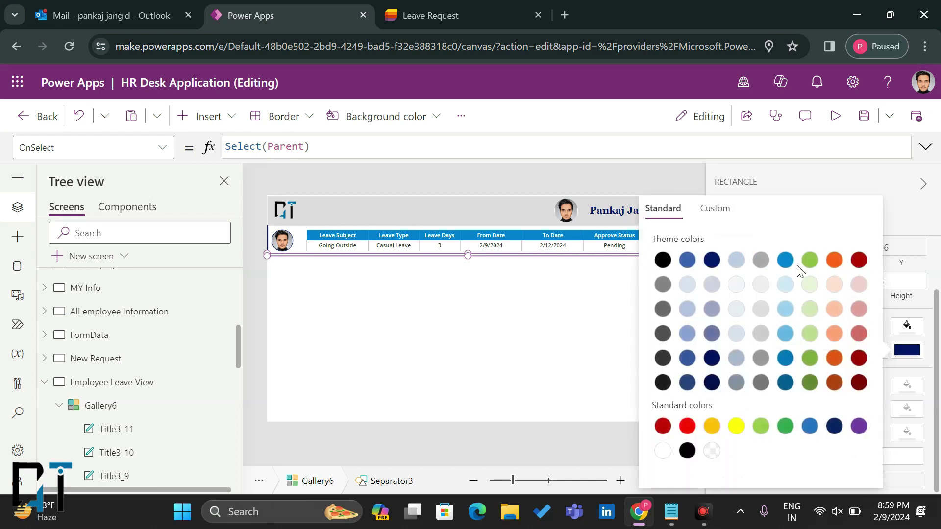
left_click(761, 259)
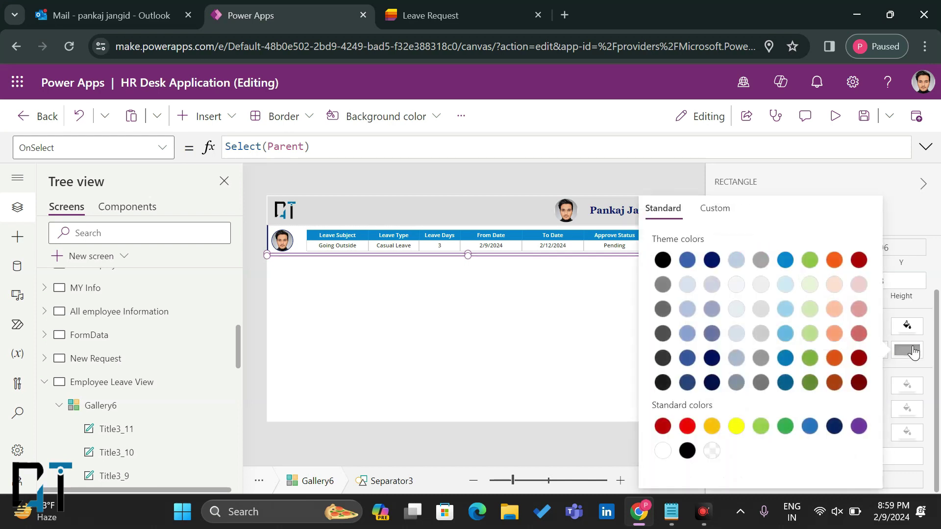
left_click(761, 383)
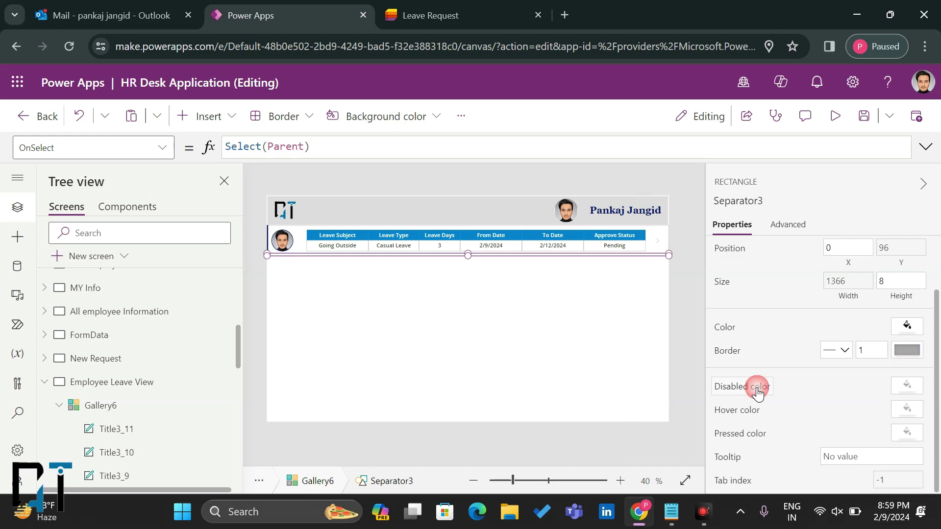
left_click(907, 350)
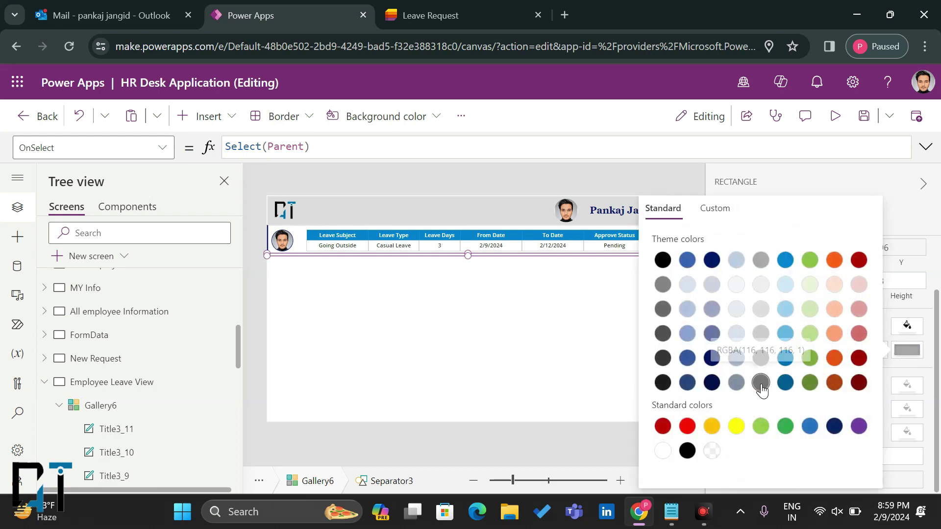
left_click(906, 352)
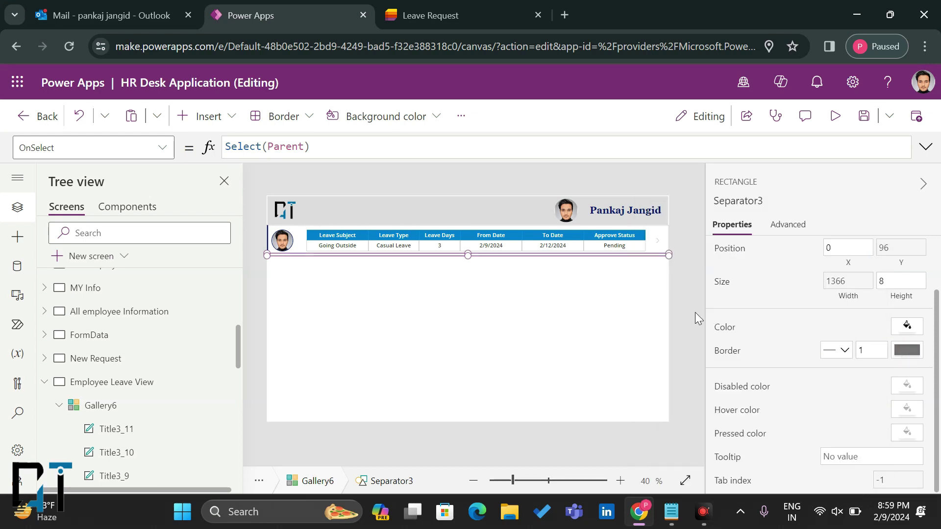
left_click(681, 307)
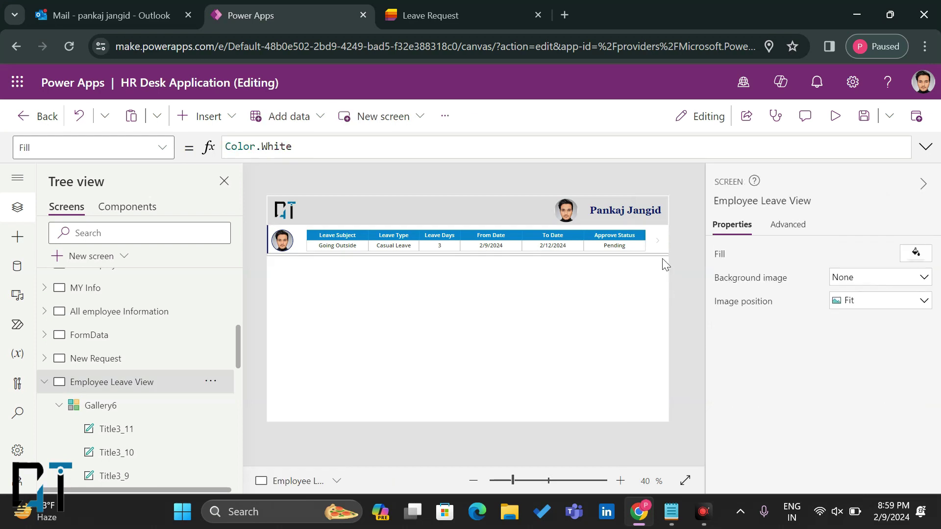
left_click(551, 306)
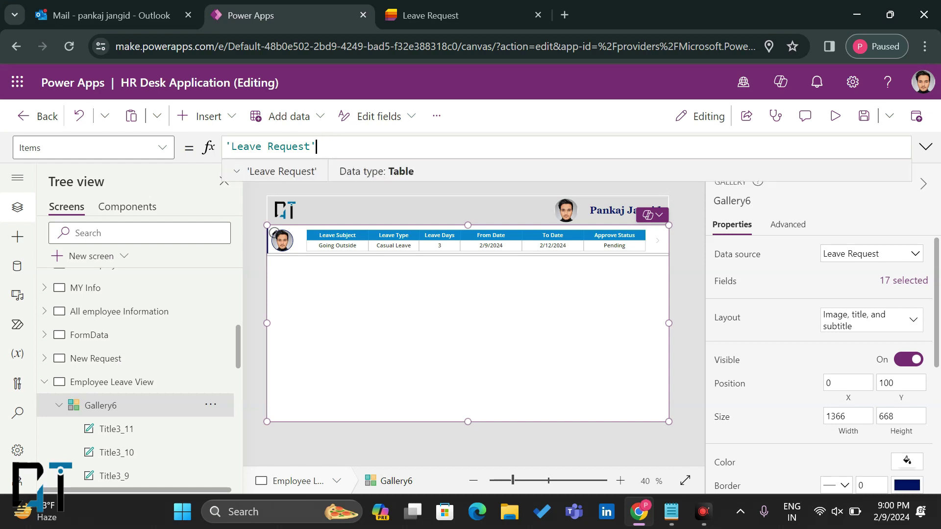
Step: Start the gallery's Items formula as Filter('Leave Request', Lower( and bring up the Leave Request list
key("Left")
key("Left")
key("Left")
key("Left")
key("Left")
key("Left")
key("Left")
key("Left")
key("Left")
type("Filter")
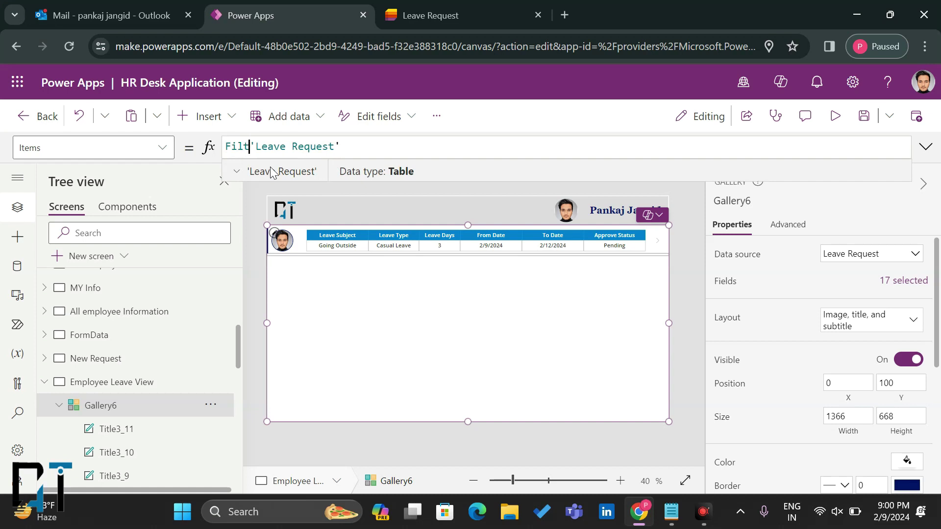
type("(")
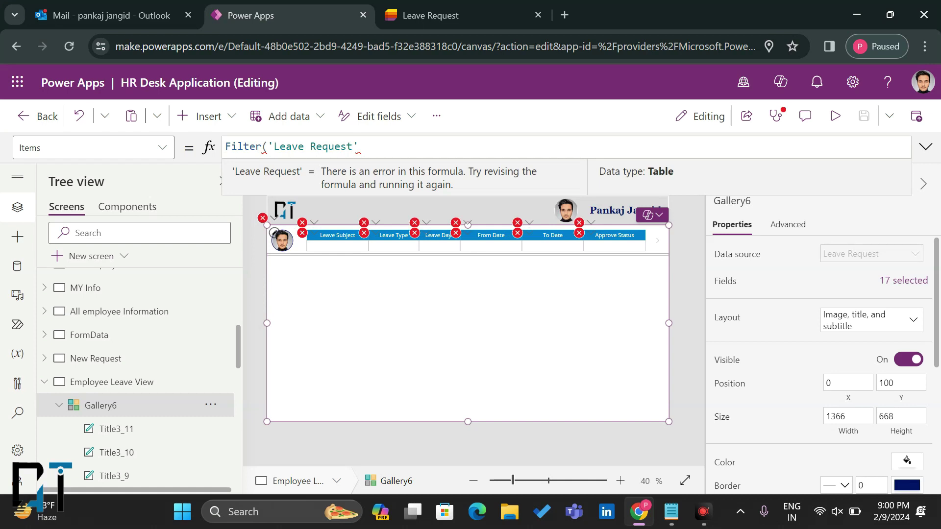
type(", ")
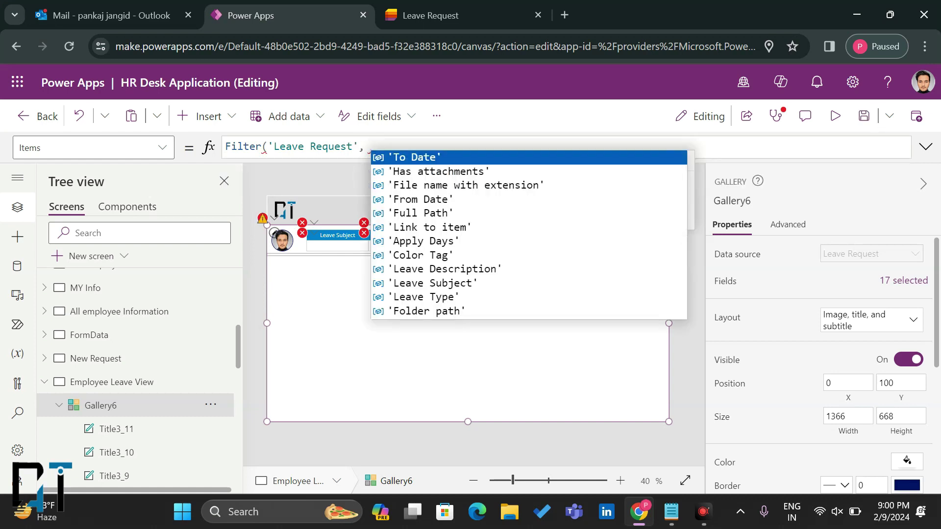
type("Lowe")
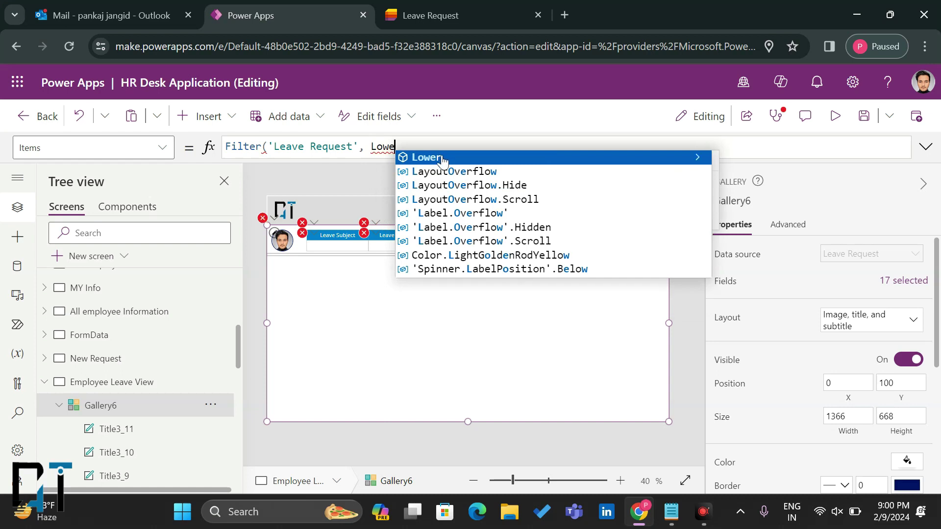
left_click(443, 158)
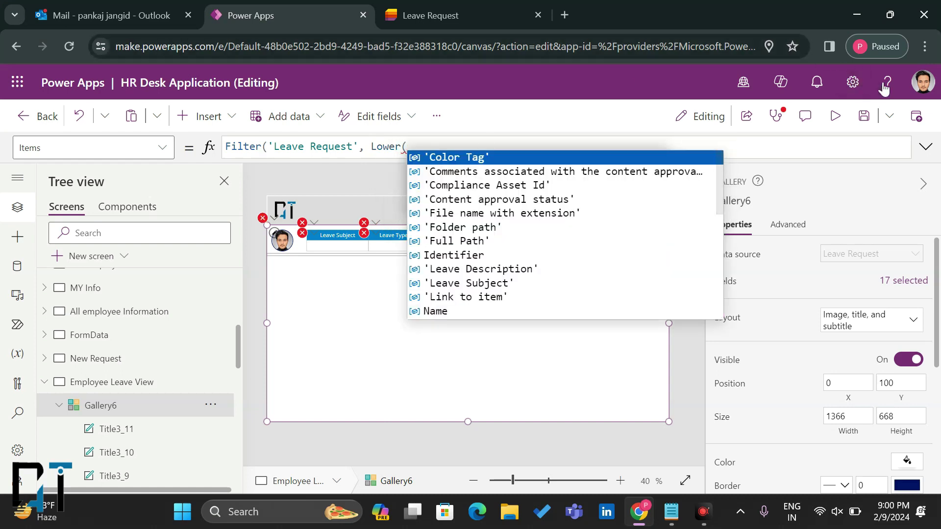
left_click(915, 83)
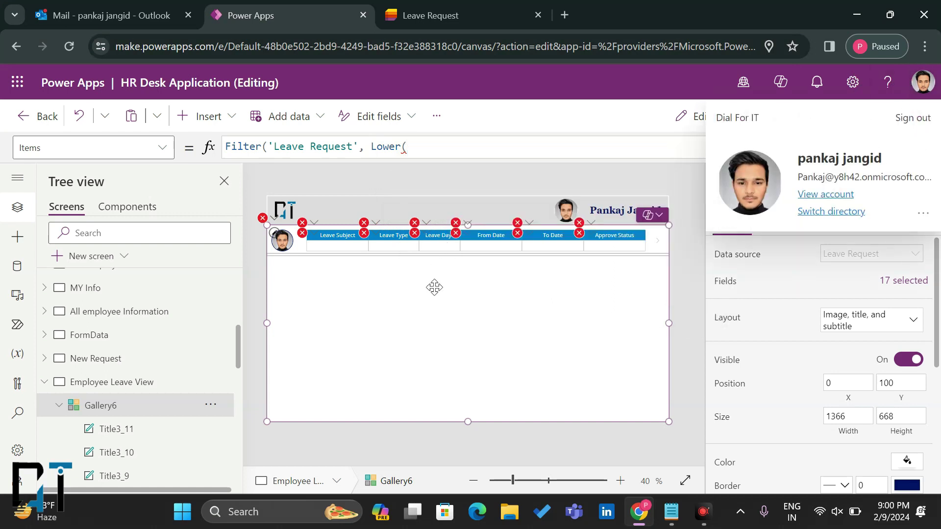
left_click(430, 142)
left_click(430, 15)
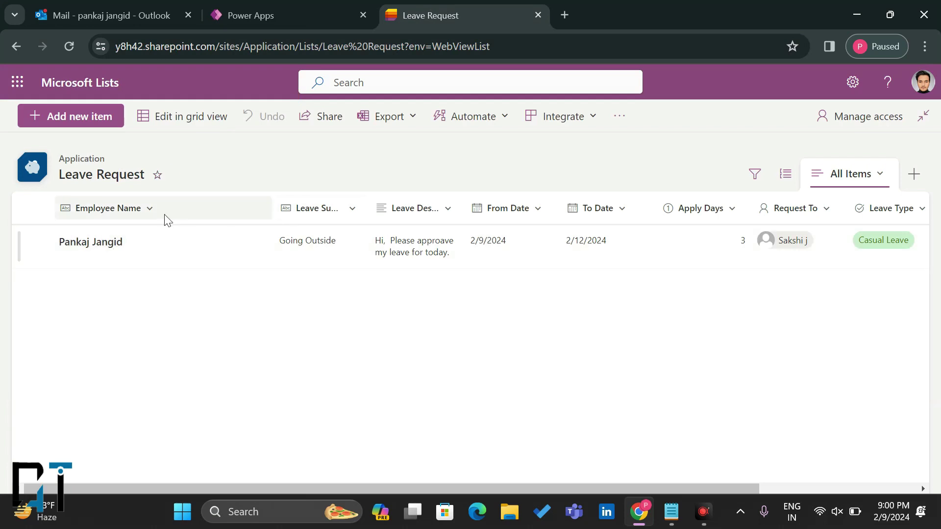
Step: Show the Created By column in the Leave Request view via Show or hide columns
scroll(758, 244, "right", 1)
scroll(758, 243, "right", 4)
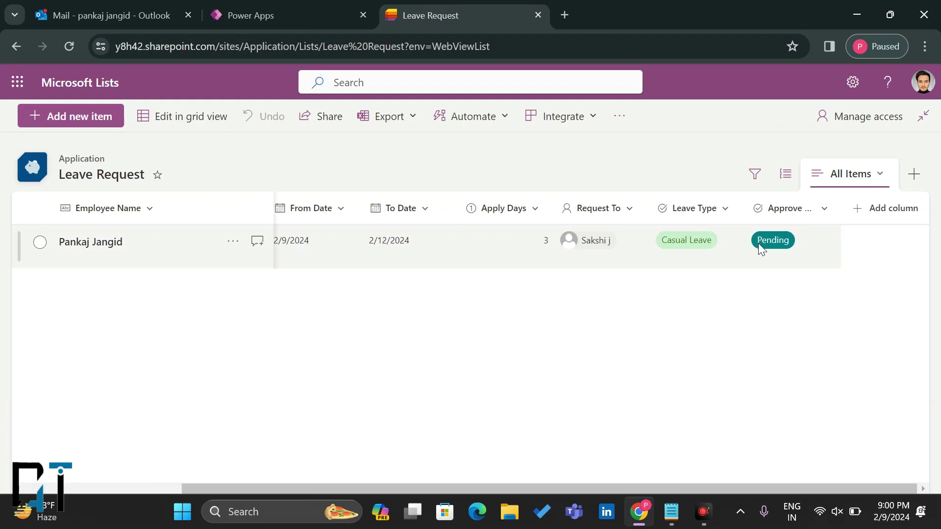
left_click(861, 212)
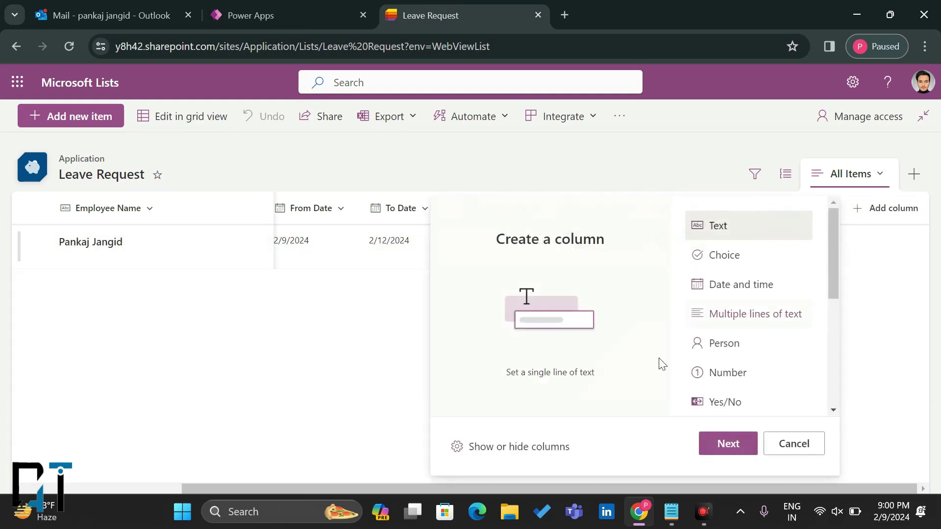
left_click(535, 460)
scroll(750, 361, "down", 4)
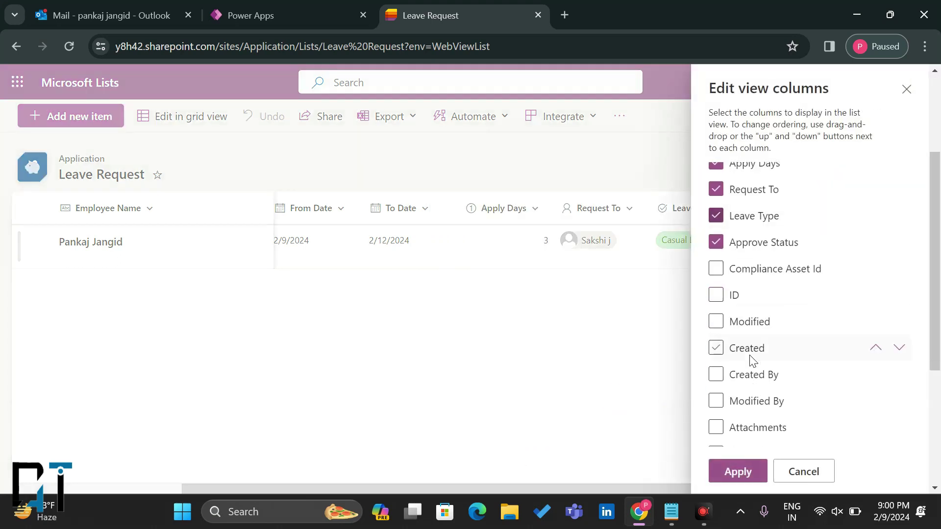
left_click(715, 327)
left_click(737, 472)
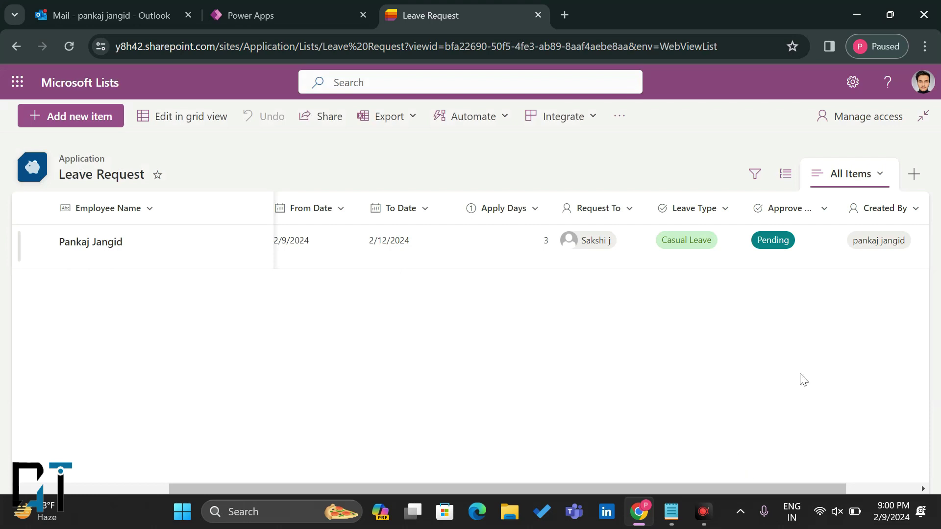
scroll(335, 265, "left", 2)
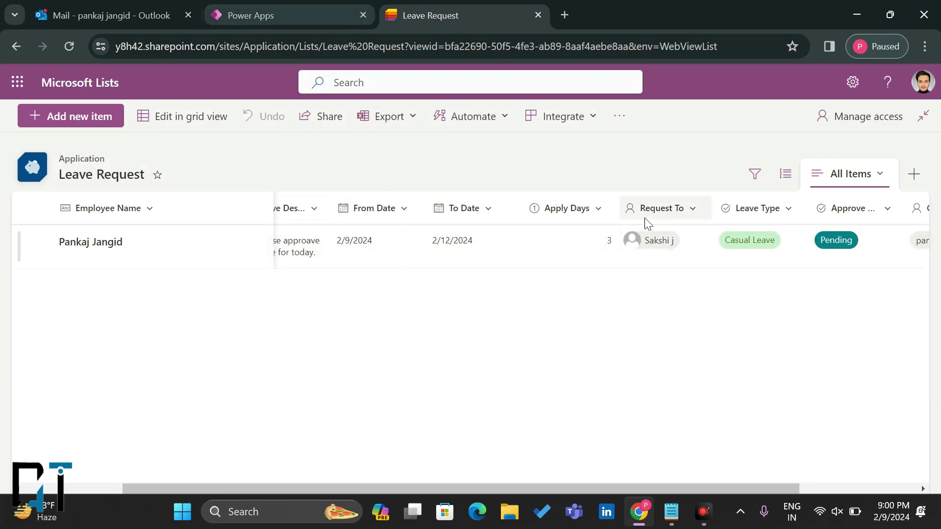
scroll(647, 223, "right", 5)
left_click(288, 8)
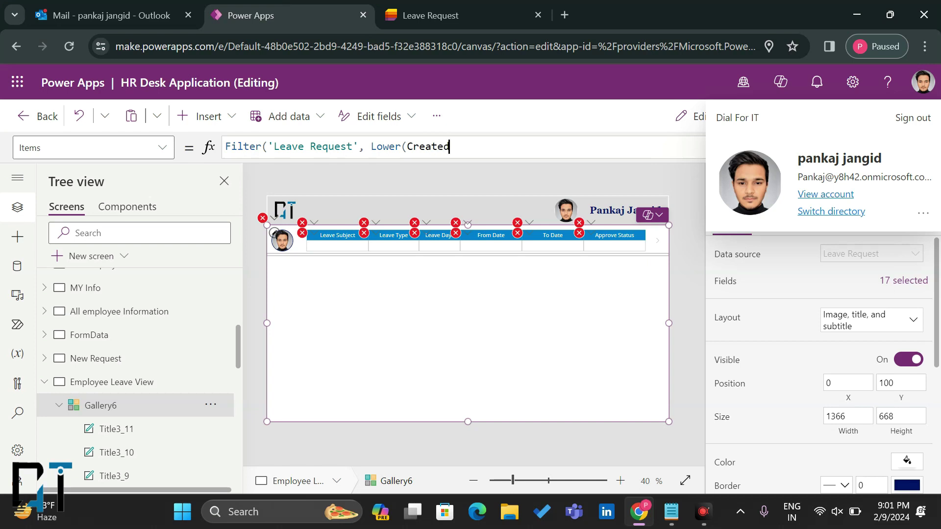
Step: Build the condition Lower('Created By'.DisplayName) = Lower(User().FullName) in the gallery's Items filter
key("BackSpace")
left_click(481, 169)
type(".Dis")
left_click(543, 158)
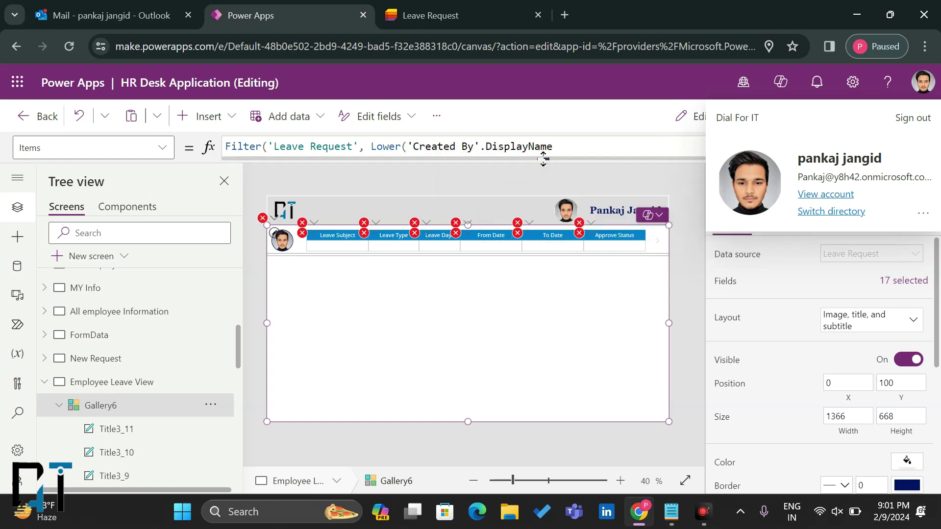
type(") = Lower")
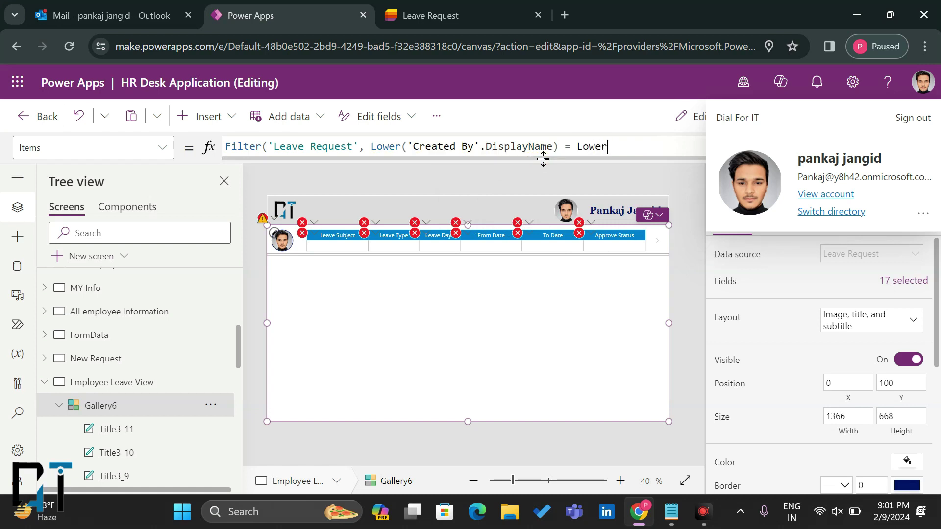
type("(")
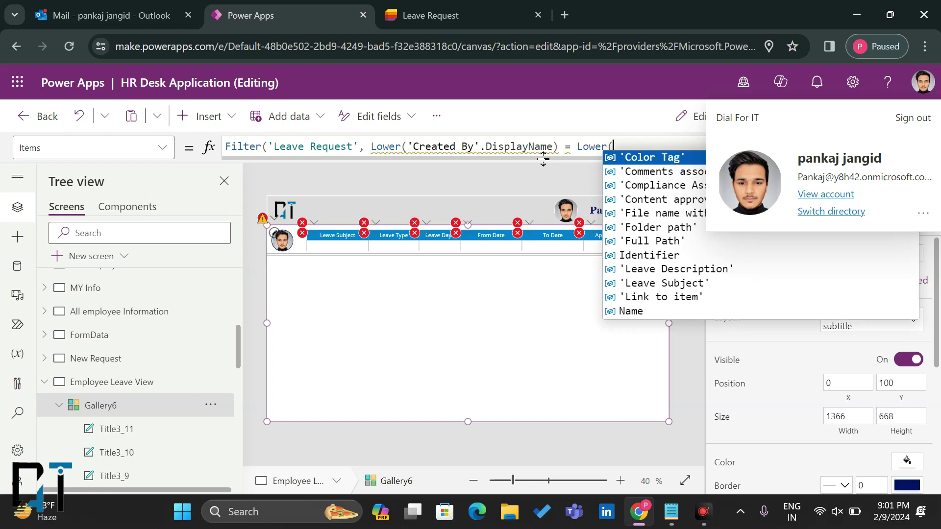
type("User")
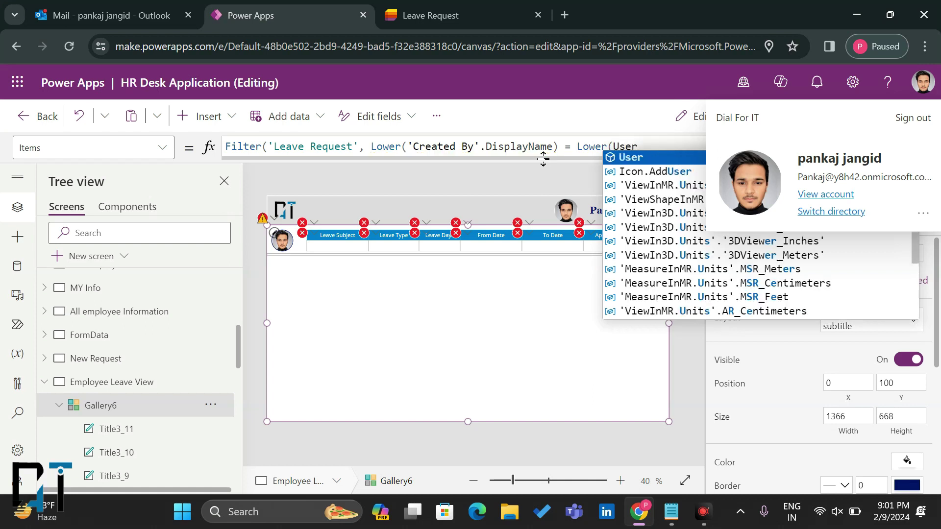
mouse_move(635, 158)
type("er().")
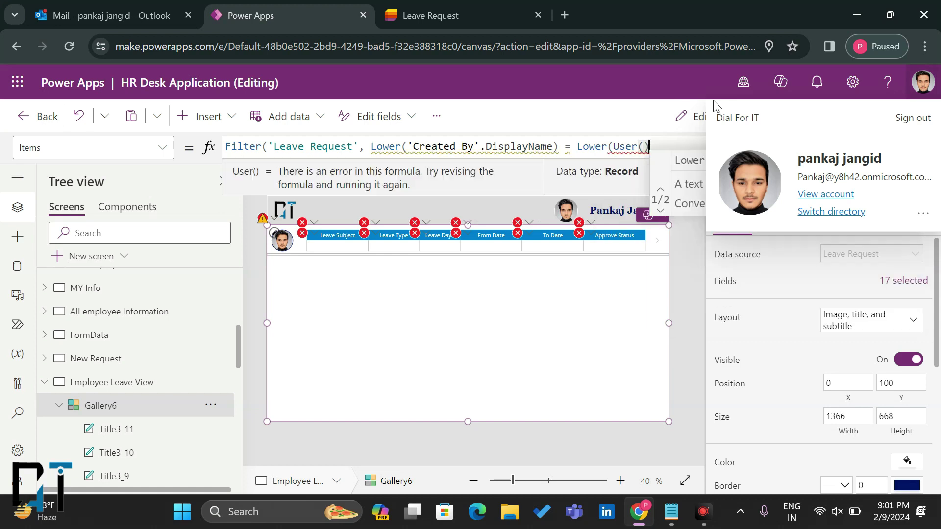
left_click(672, 170)
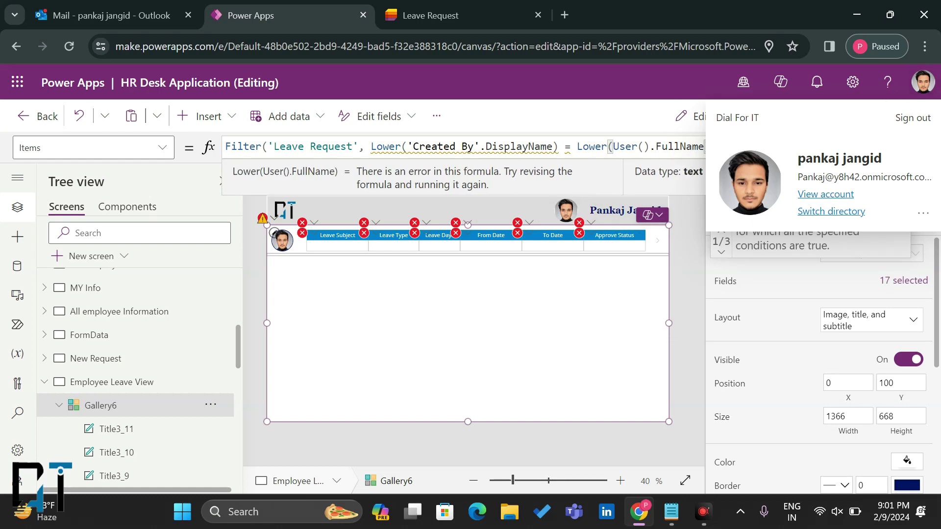
Step: Close the Filter formula's brackets and inspect the gallery's warning for 'Leave Request'
left_click(678, 147)
left_click(558, 146)
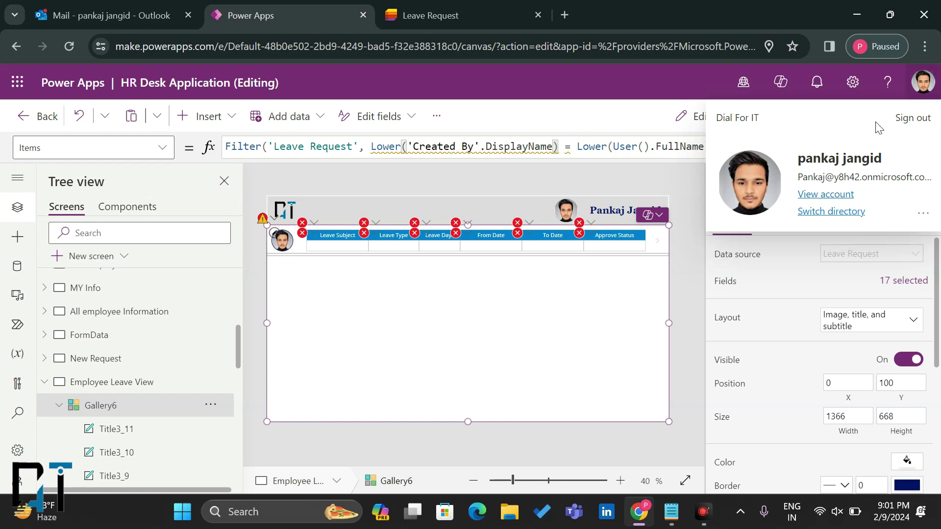
left_click(923, 82)
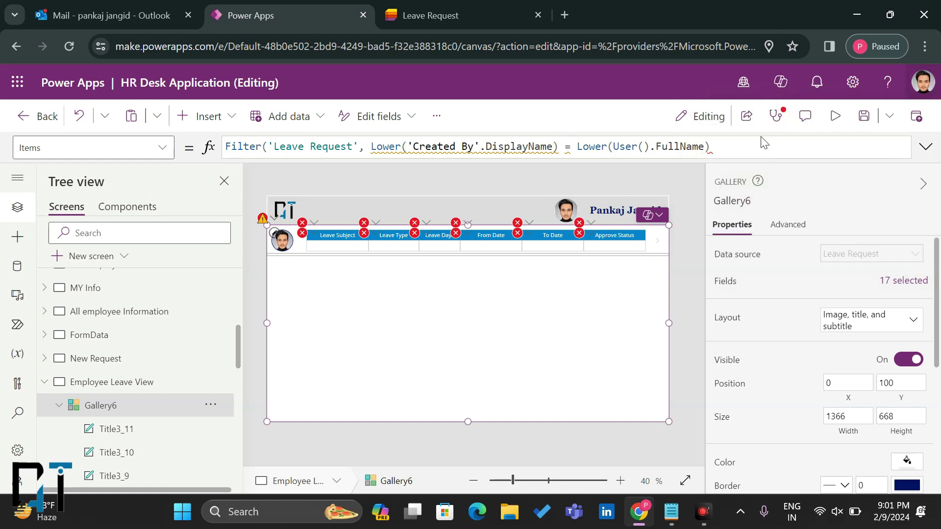
left_click(749, 141)
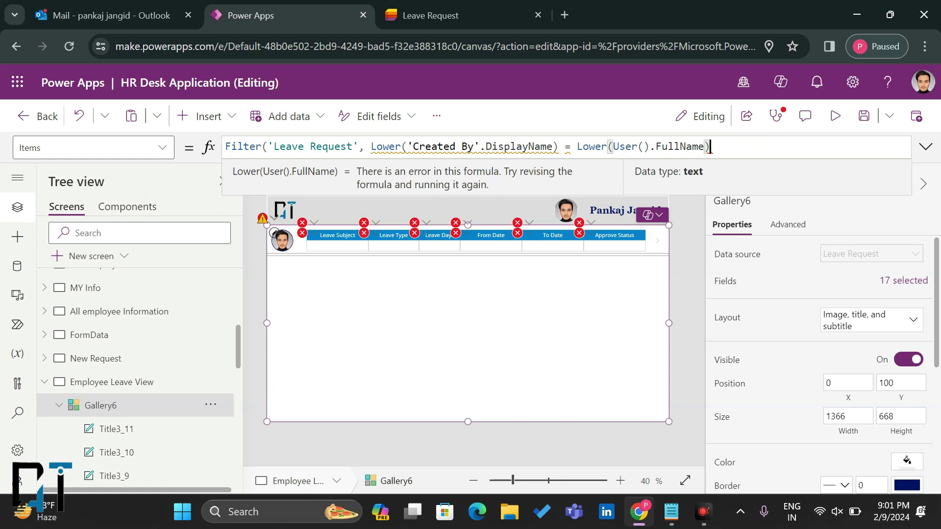
type(")")
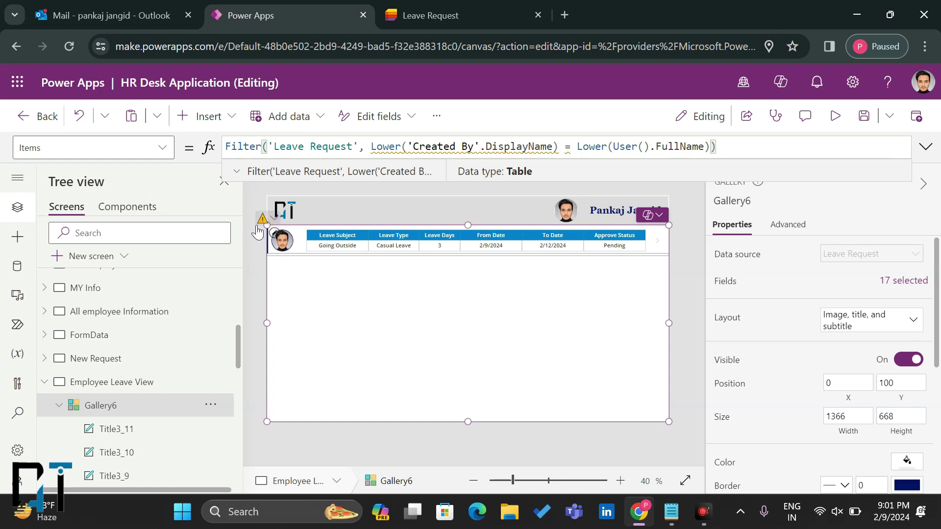
left_click_drag(352, 146, 285, 146)
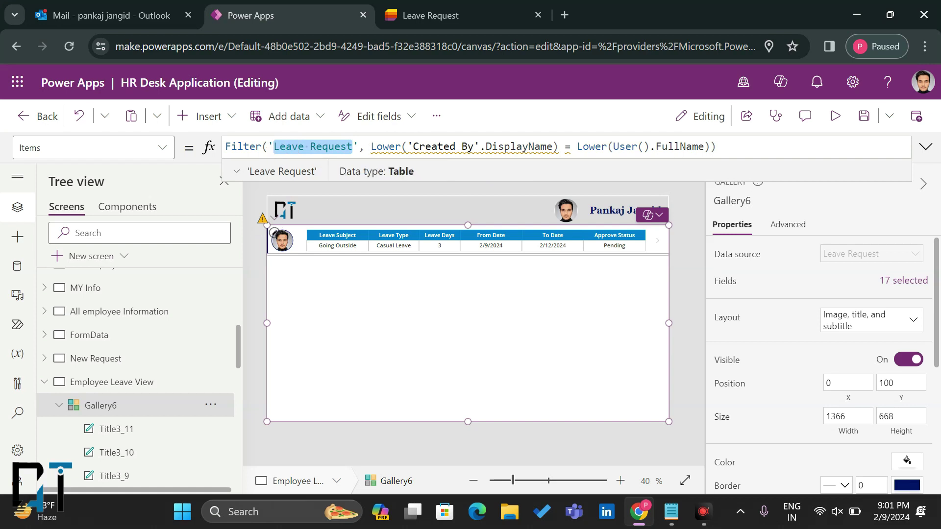
left_click(264, 219)
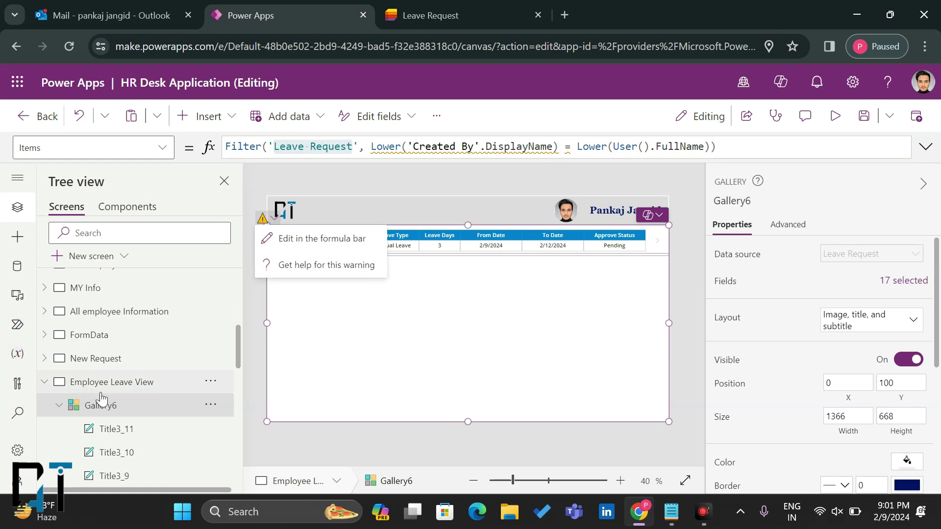
Step: Start a Collect formula in the Employee Leave View screen's OnVisible property
left_click(131, 383)
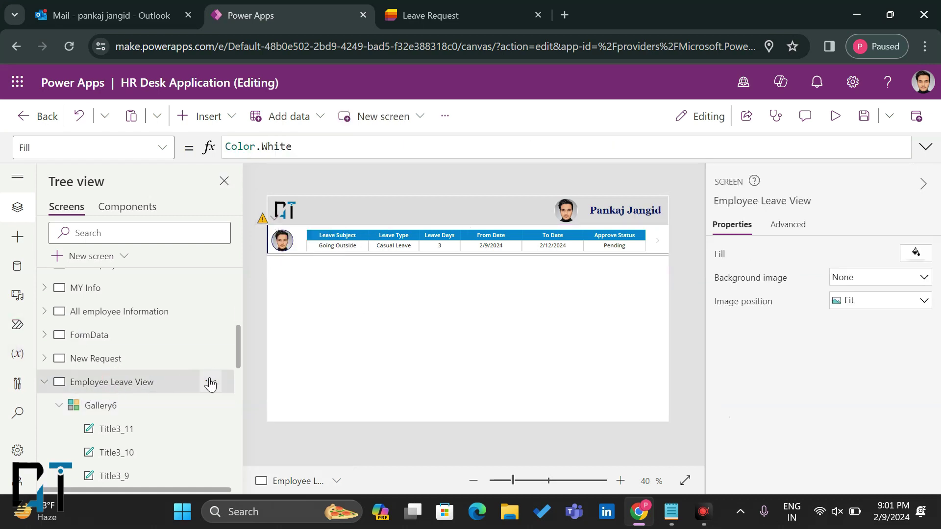
left_click(162, 147)
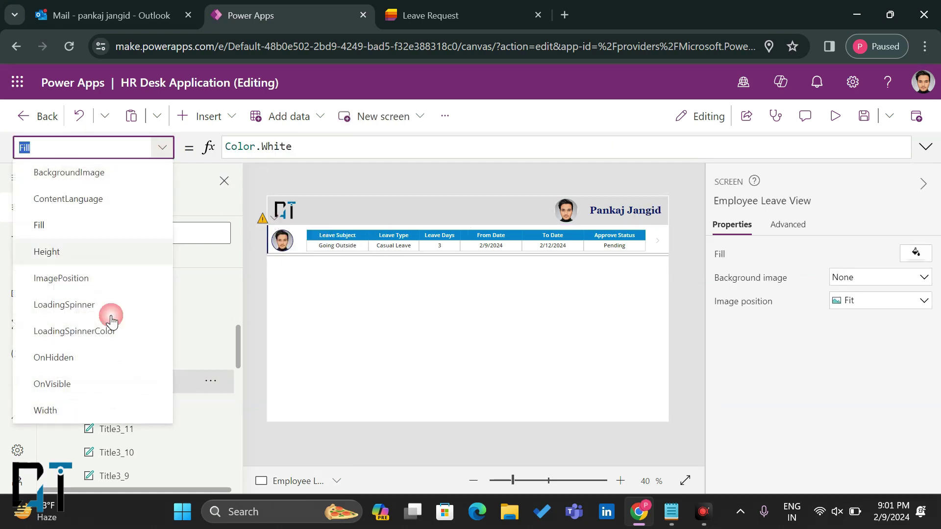
left_click(72, 383)
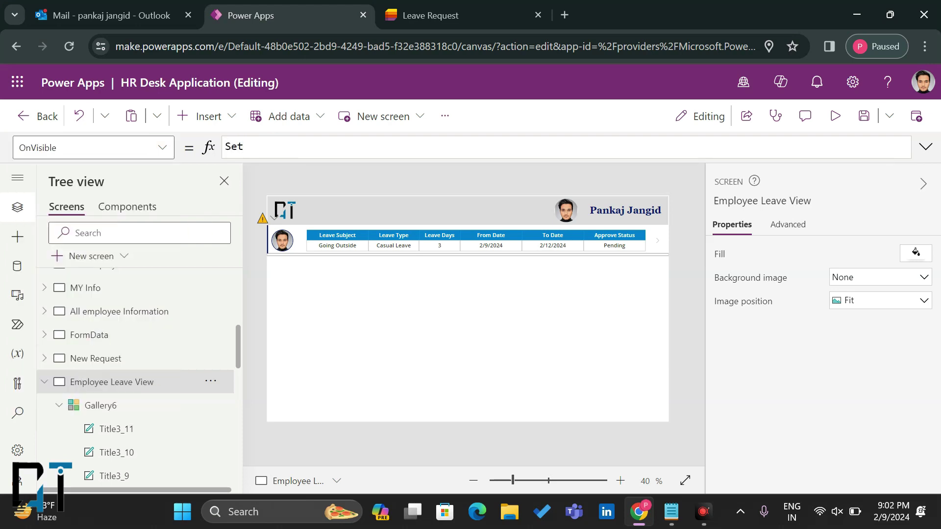
type("Coll")
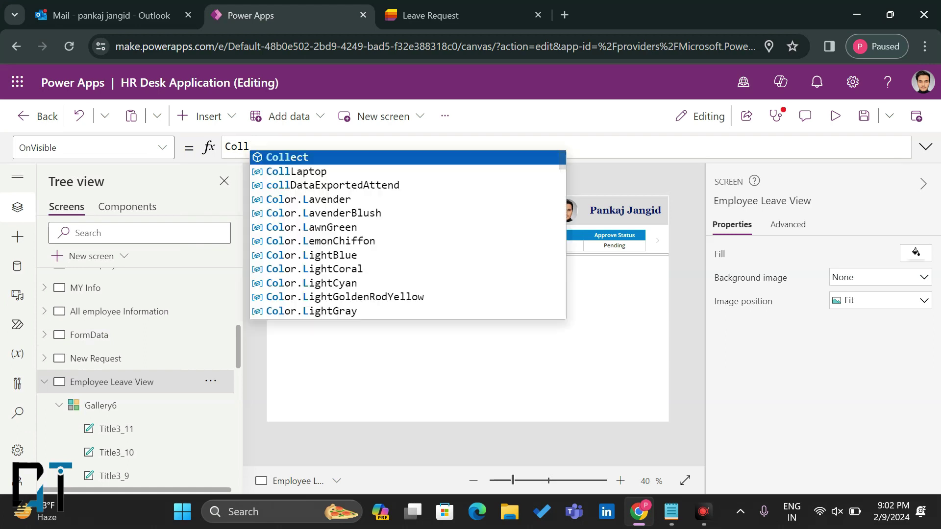
left_click(279, 157)
type("(")
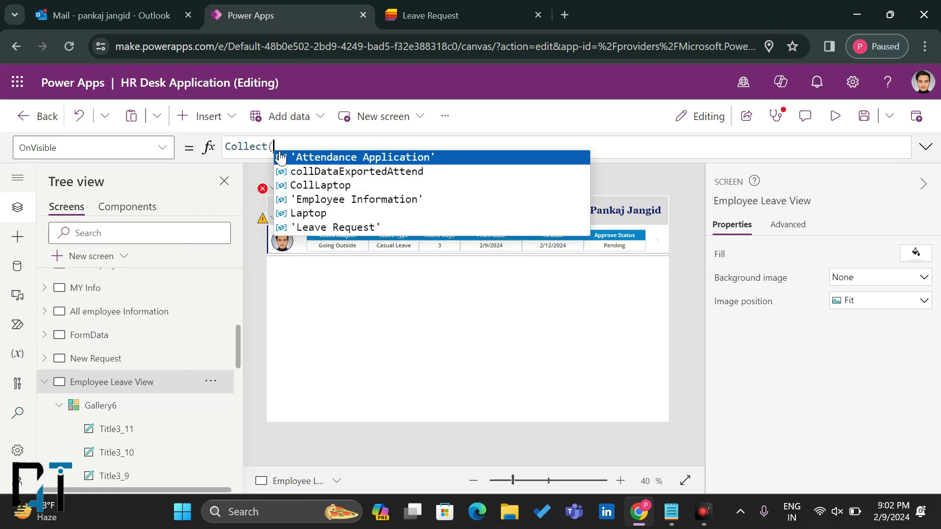
left_click(334, 228)
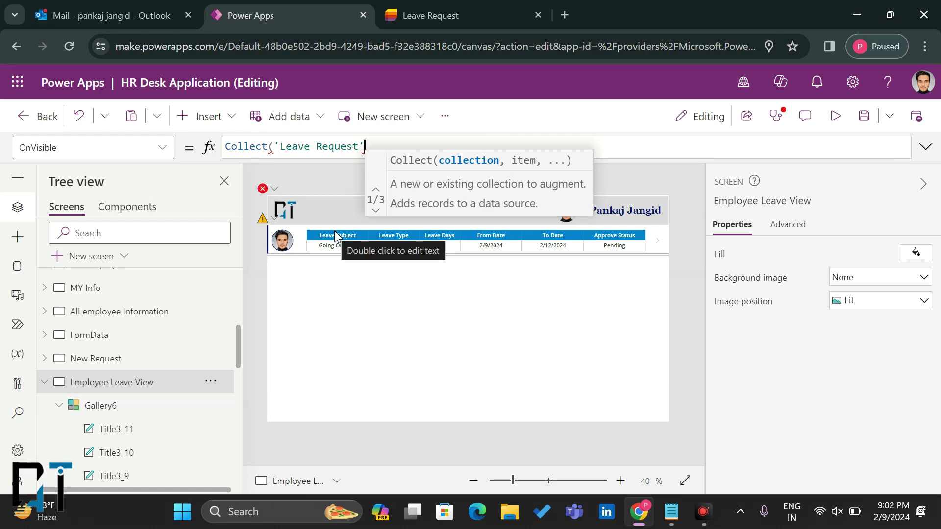
Step: Make the Collect arguments CollLeaveReq and the 'Leave Request' list
key("BackSpace")
key("BackSpace")
key("BackSpace")
key("BackSpace")
key("BackSpace")
key("BackSpace")
key("BackSpace")
key("BackSpace")
key("BackSpace")
key("BackSpace")
key("BackSpace")
key("BackSpace")
key("BackSpace")
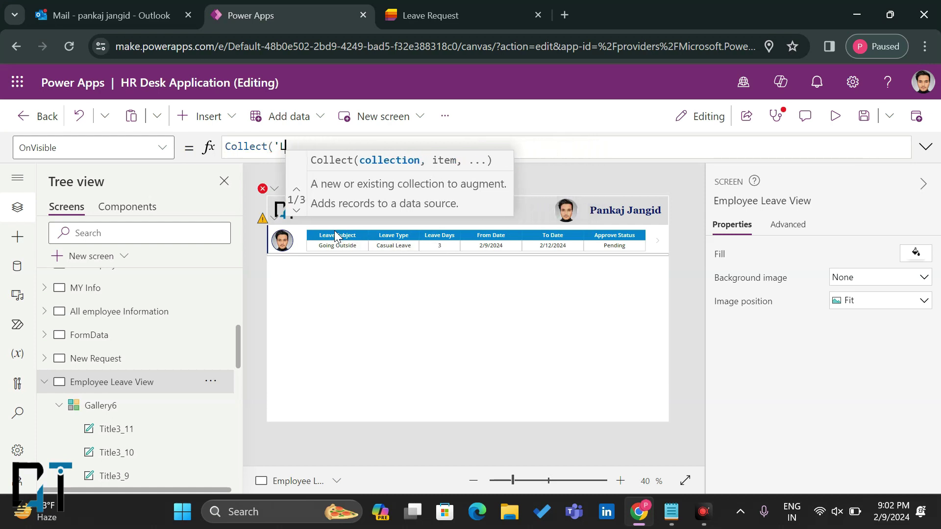
key("BackSpace")
key("BackSpace")
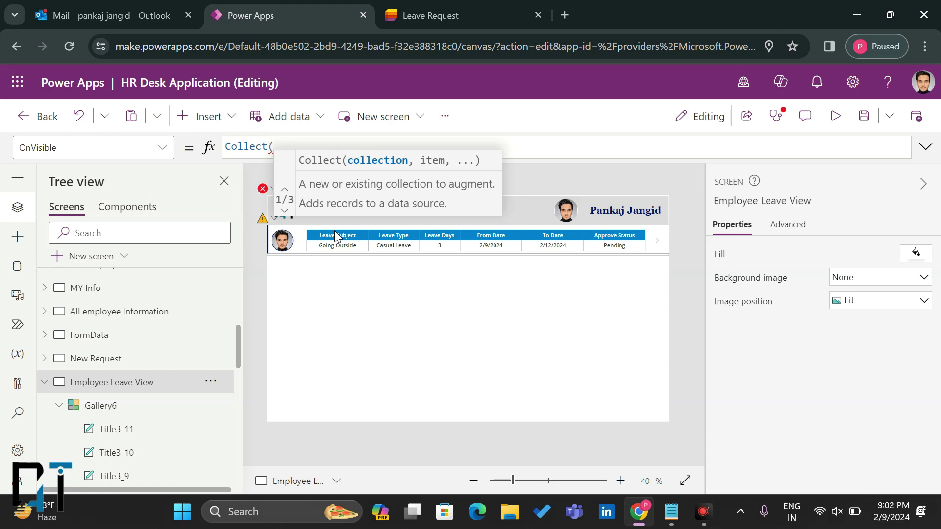
type("CollLeaveReq")
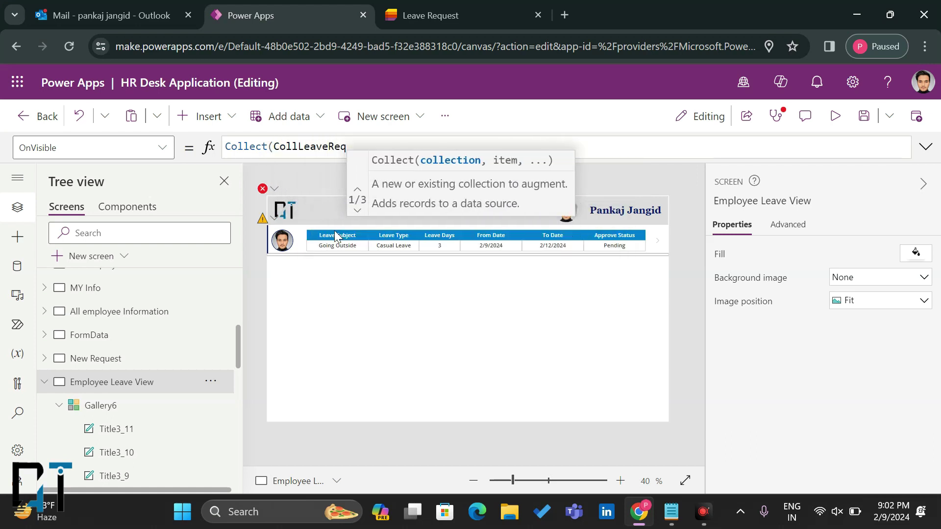
left_click_drag(347, 147, 273, 147)
key("ctrl+c")
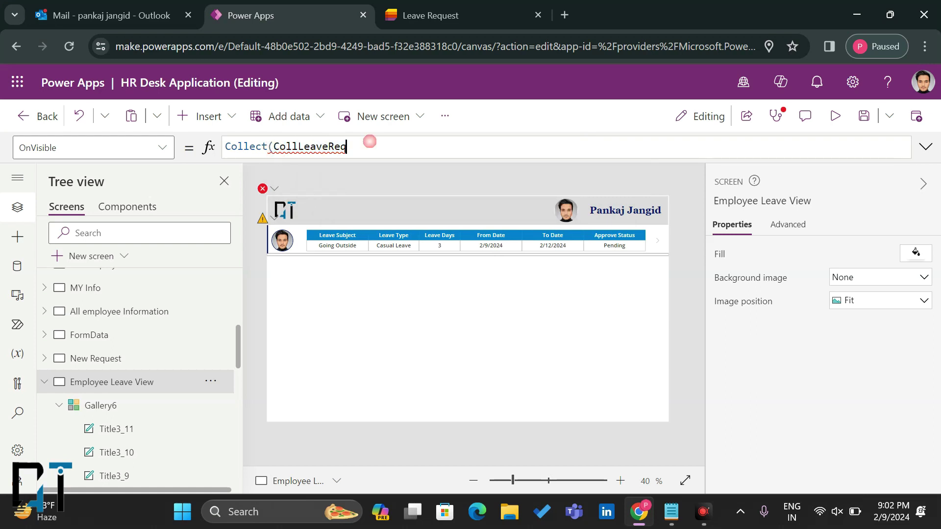
key("End")
type(",")
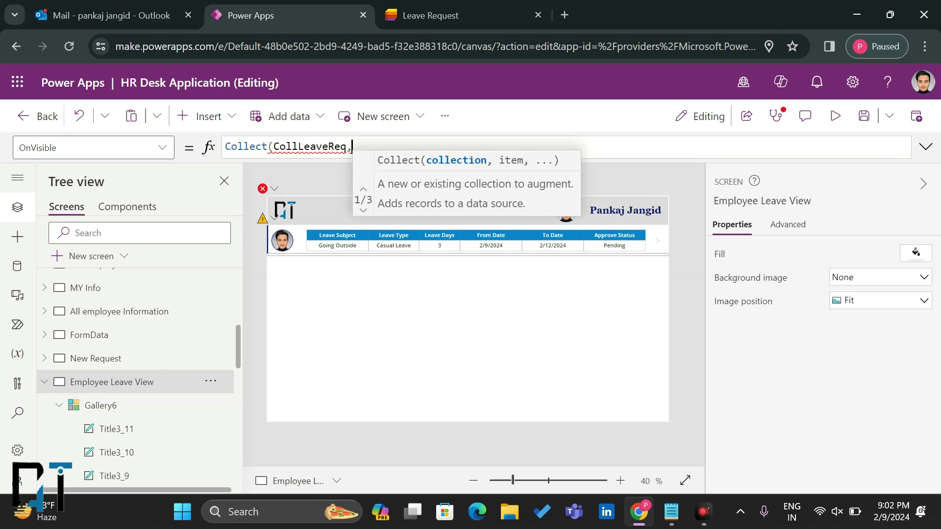
type("Leave")
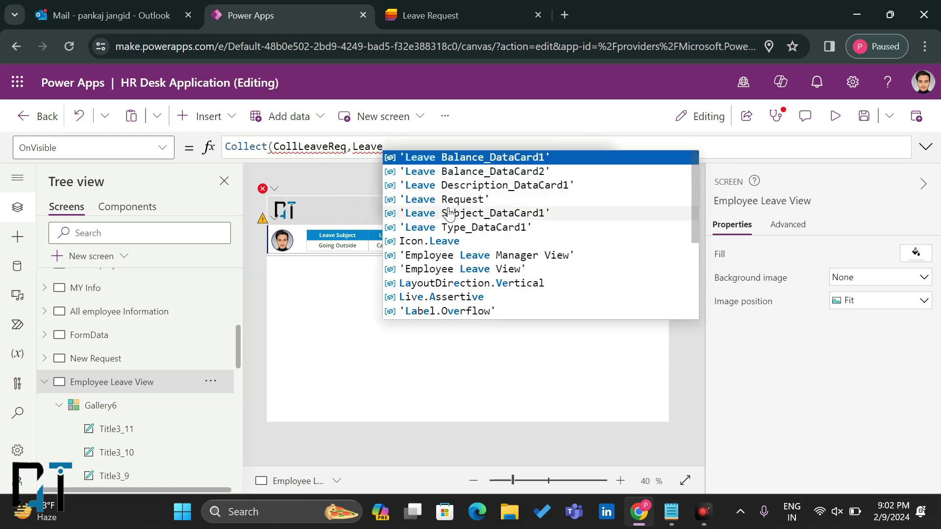
left_click(454, 199)
Step: Close the Collect formula and swap 'Leave Request' for CollLeaveReq in the gallery's Items filter
type(")")
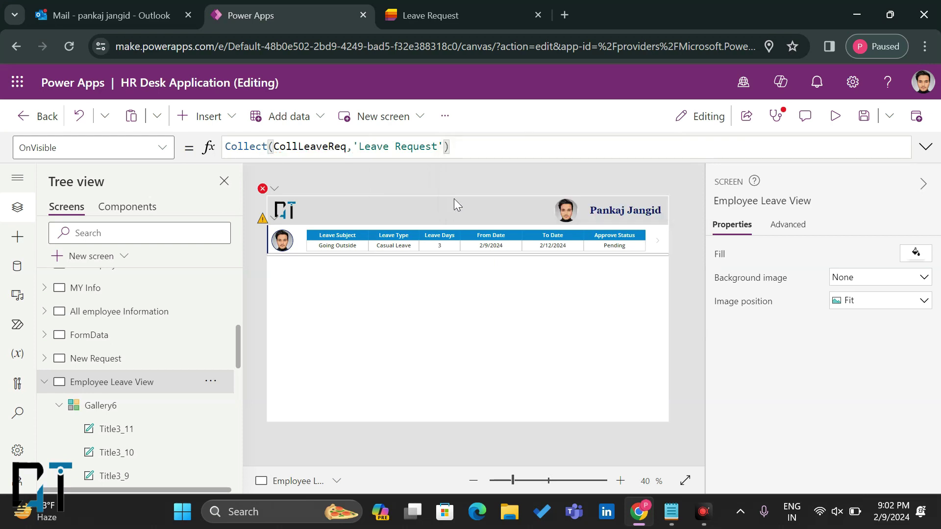
left_click(392, 322)
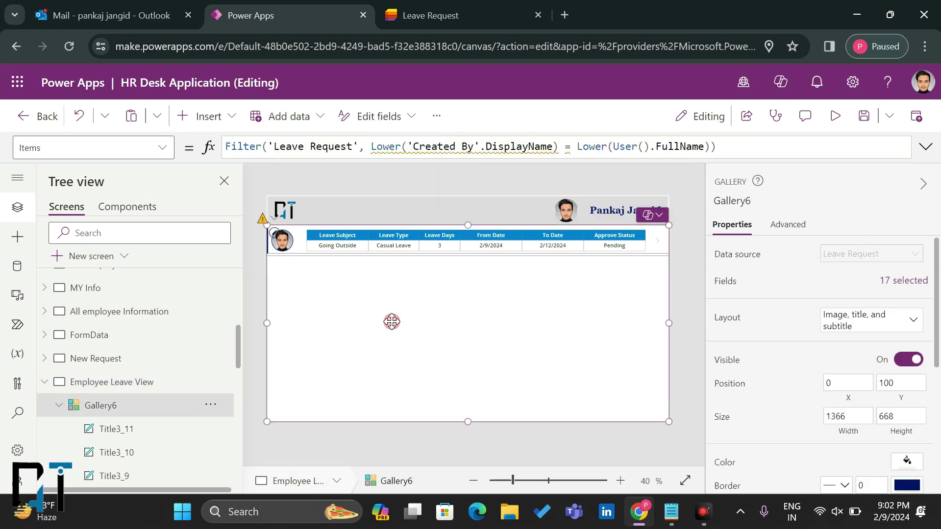
left_click_drag(352, 147, 279, 147)
key("ctrl+v")
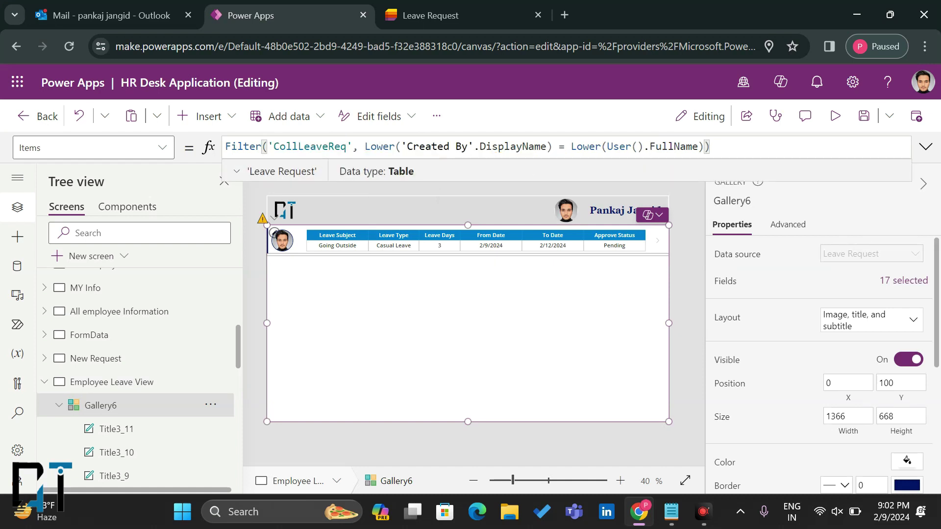
left_click(414, 312)
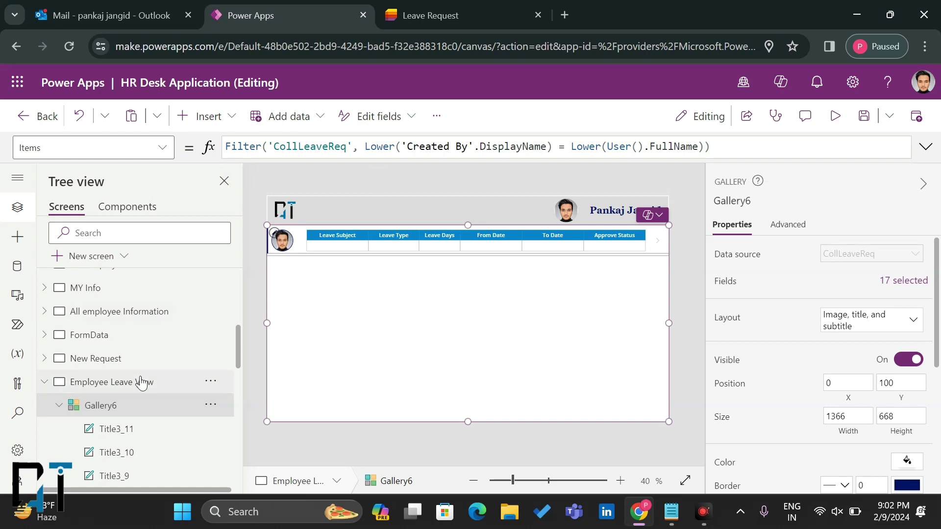
Step: Switch to New Request and back to reload the gallery's Going Outside row
left_click(152, 356)
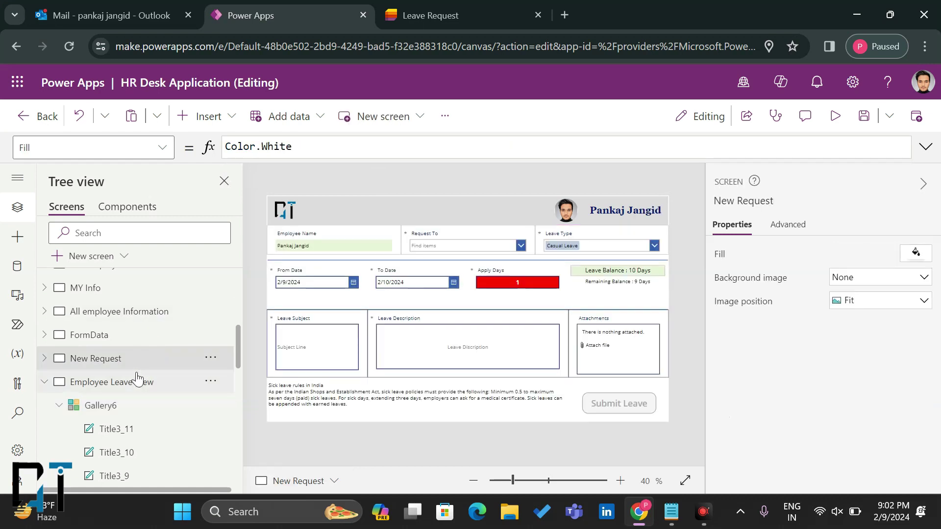
left_click(136, 378)
left_click(386, 308)
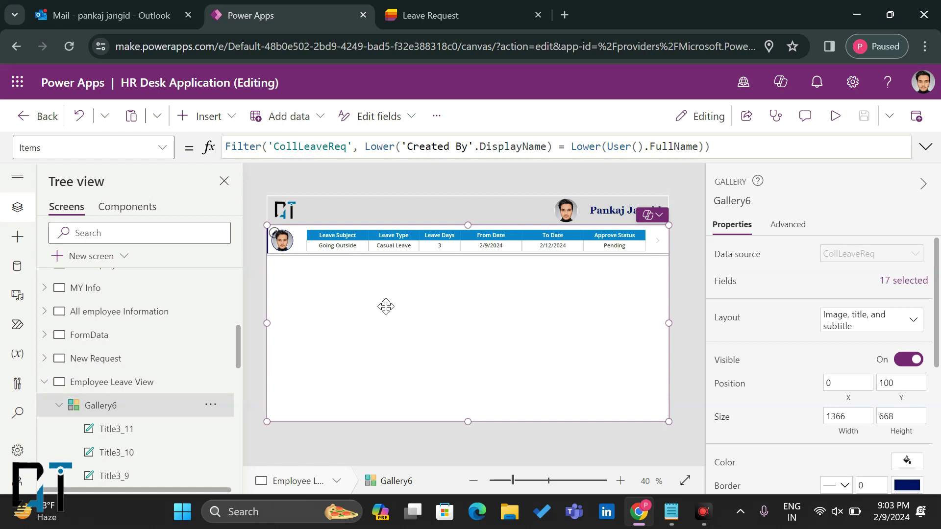
Step: Delete the empty Employee Leave Manager View screen from the Tree view
left_click(45, 383)
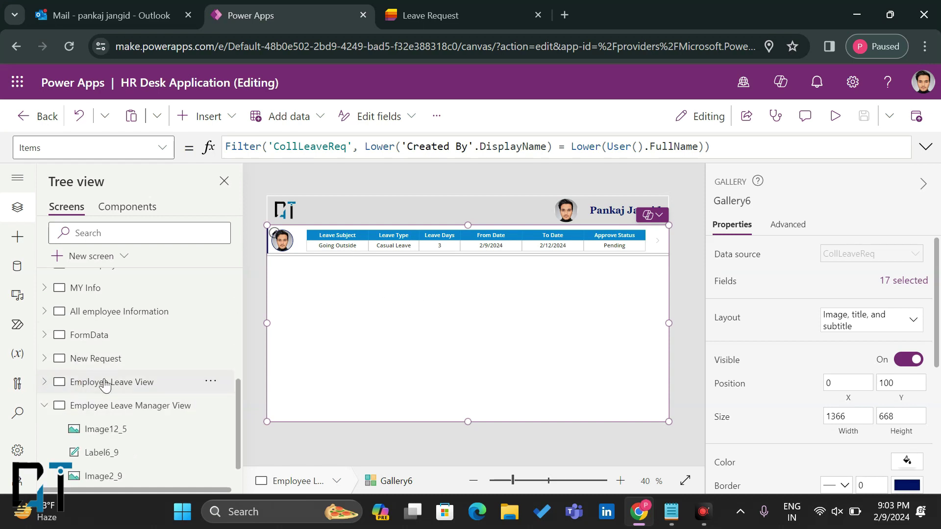
left_click(84, 411)
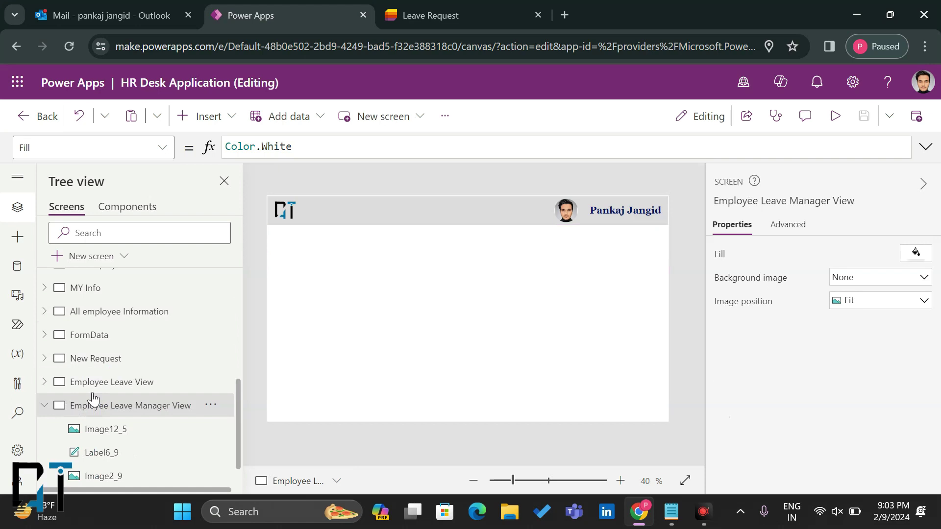
left_click(126, 381)
left_click(49, 407)
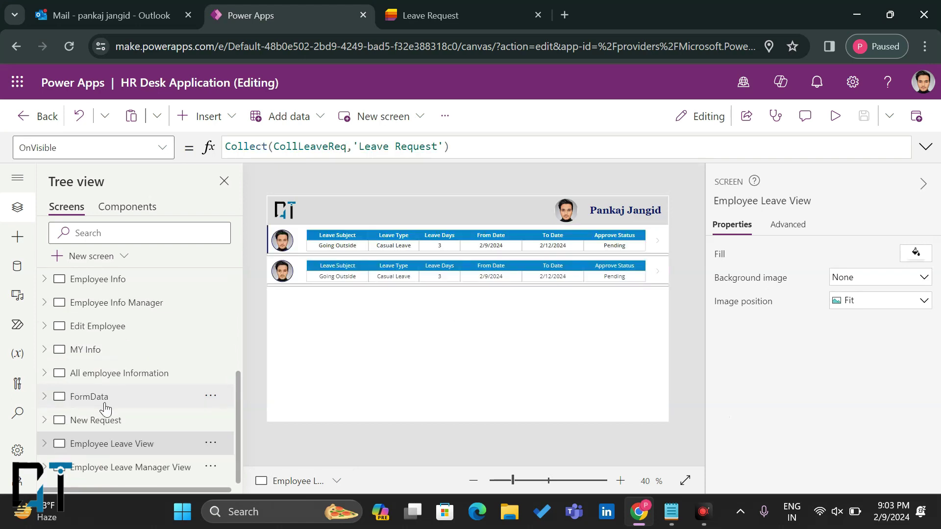
left_click(96, 467)
left_click(210, 470)
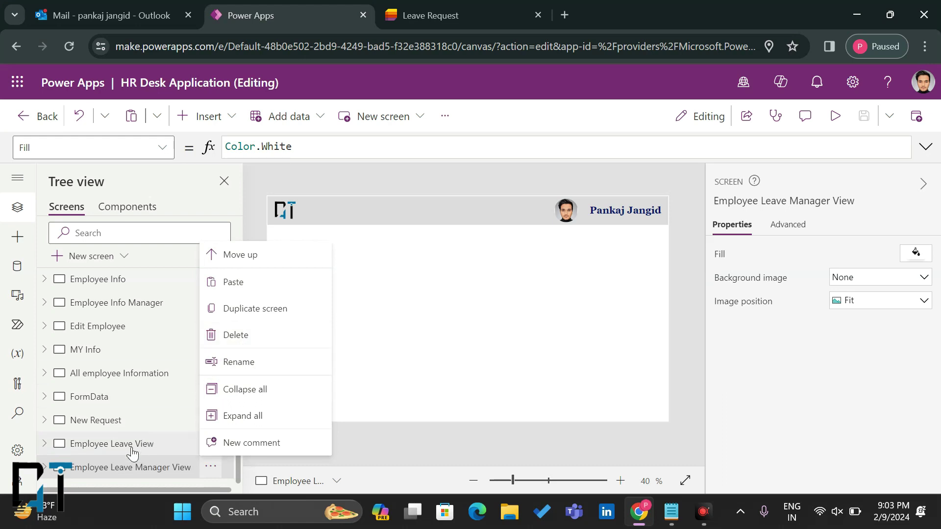
left_click(234, 336)
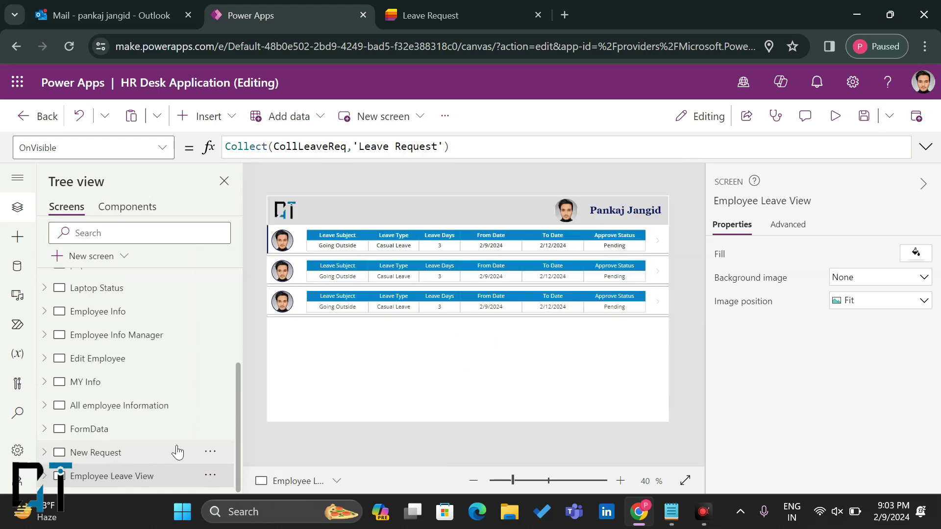
Step: Duplicate the Employee Leave View screen as Employee Leave View_1
left_click(209, 475)
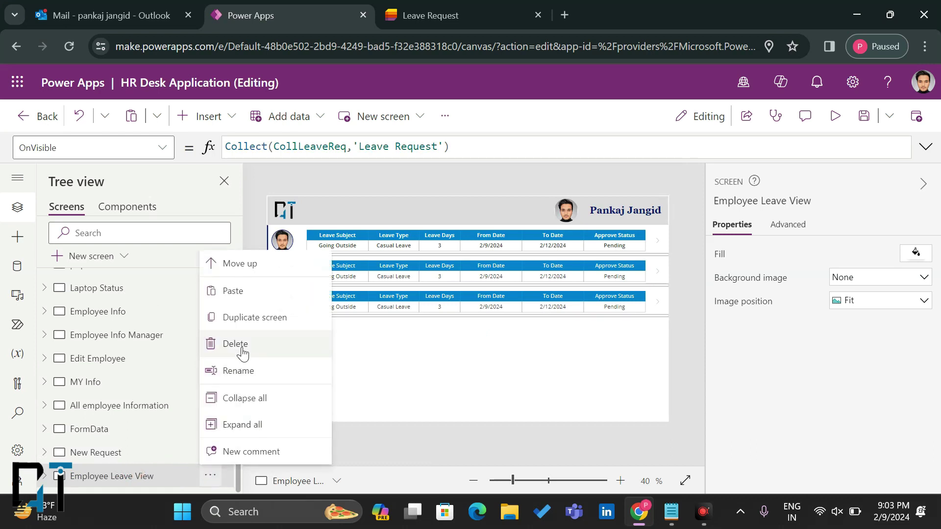
left_click(238, 321)
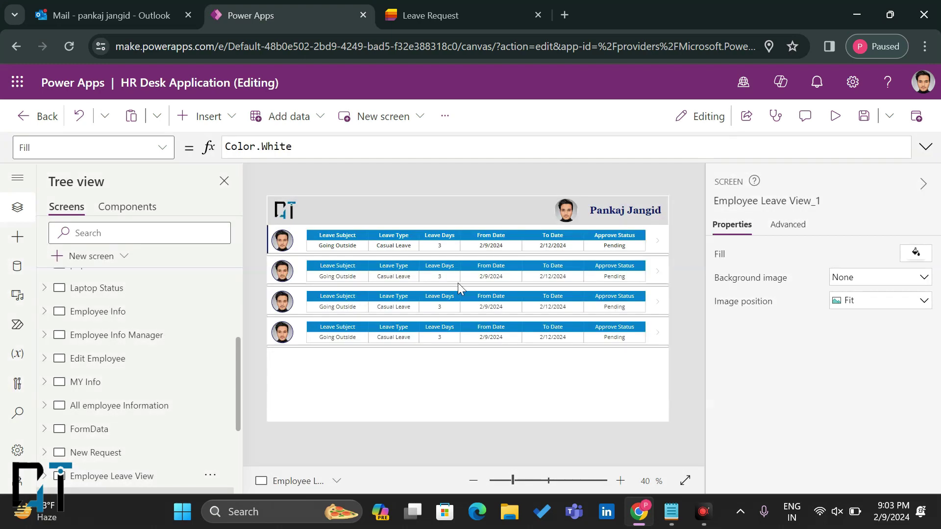
scroll(164, 459, "down", 2)
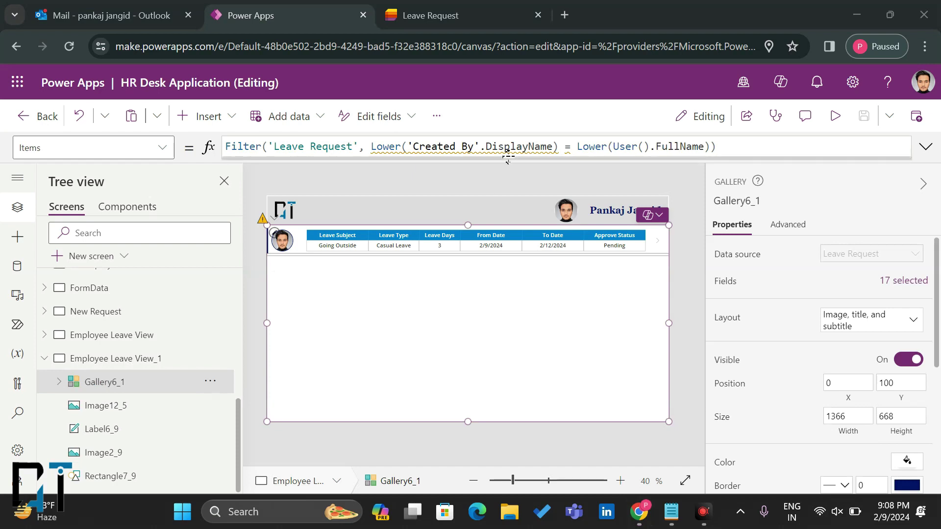
Step: Remove the Lower('Created By'.DisplayName) = Lower(User().FullName) condition and its comma from Gallery6_1's Items
left_click_drag(710, 147, 370, 147)
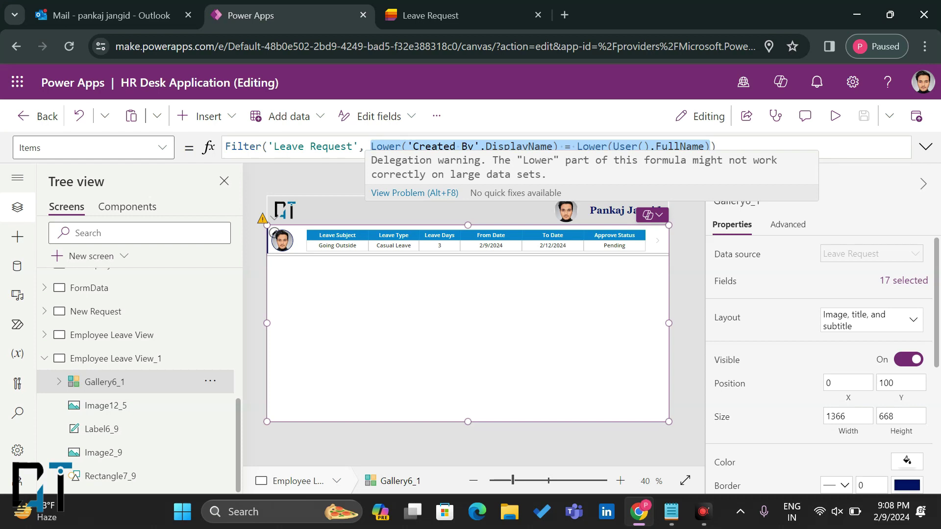
key("BackSpace")
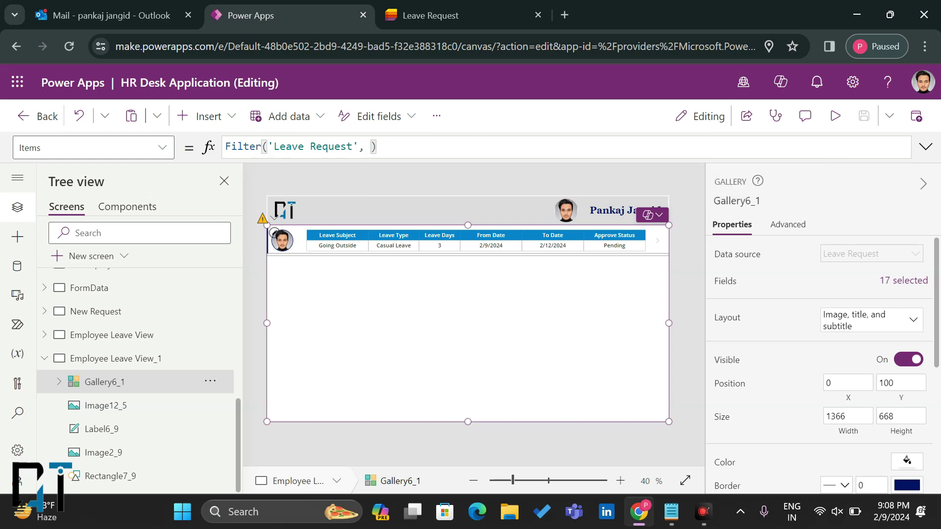
key("Left")
key("BackSpace")
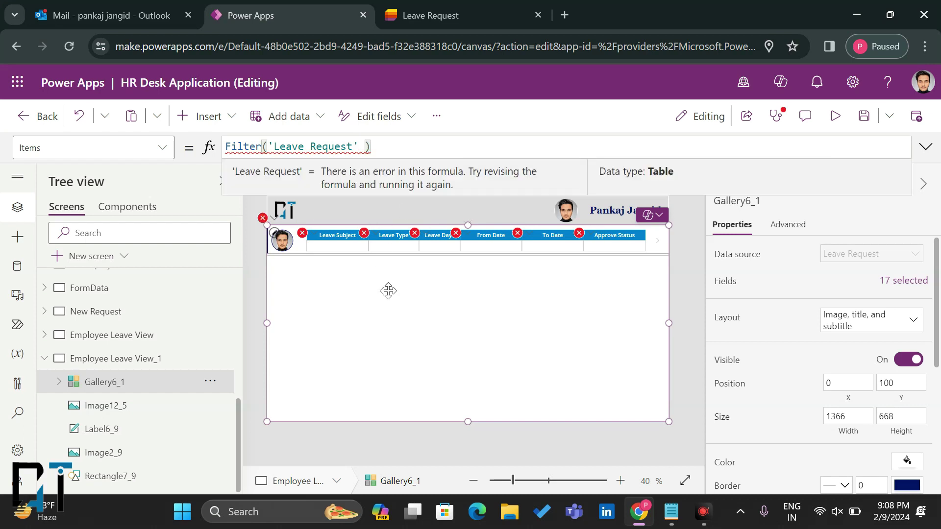
left_click(412, 264)
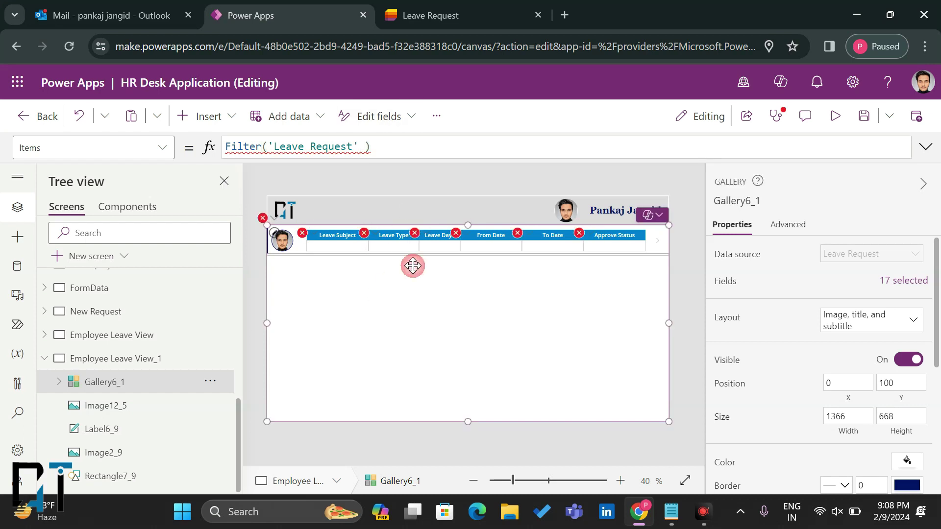
left_click(136, 361)
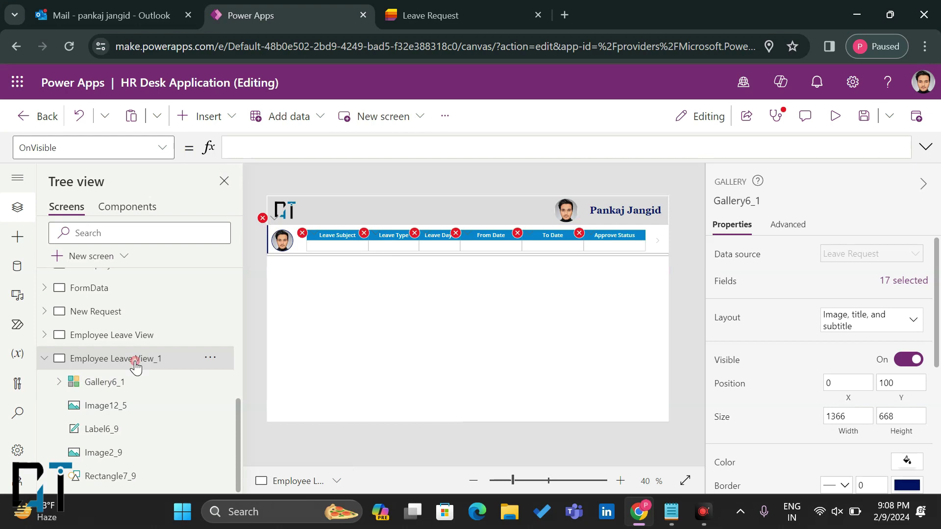
Step: Rename the duplicated screen to EMployee Leave Manager View
double_click(135, 359)
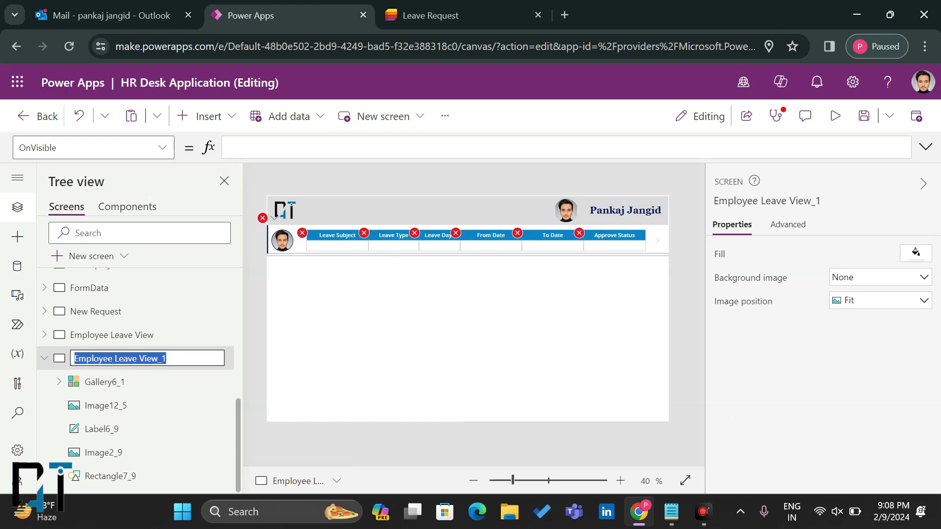
type("E")
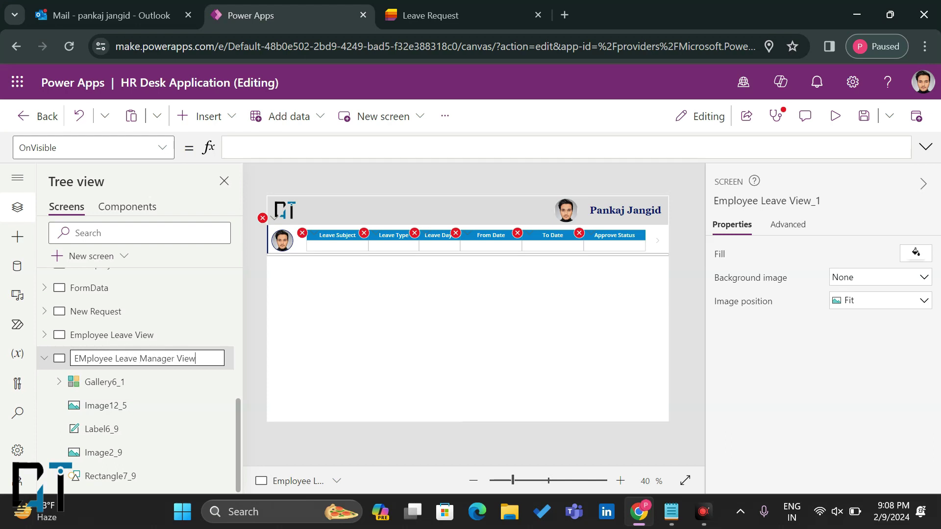
key("Return")
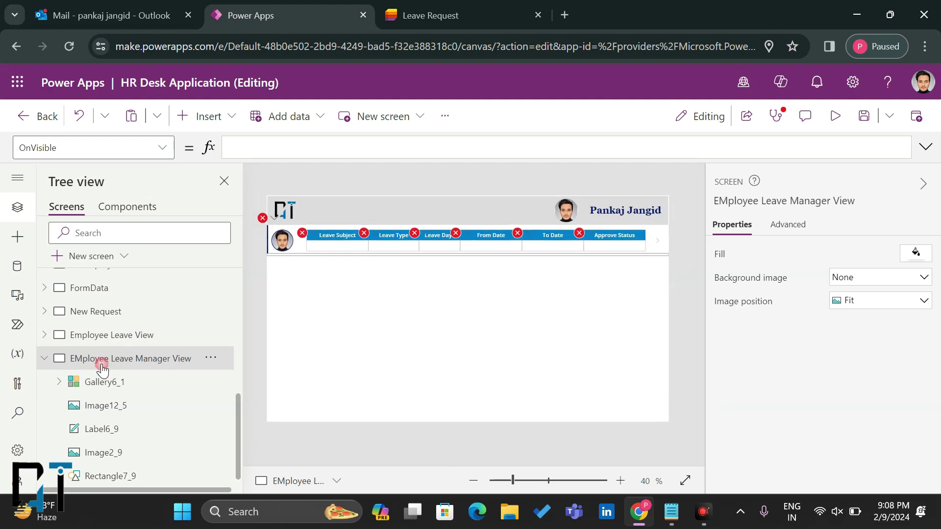
Step: Lower the gallery's top edge to Y 170 to free space above it
left_click(403, 310)
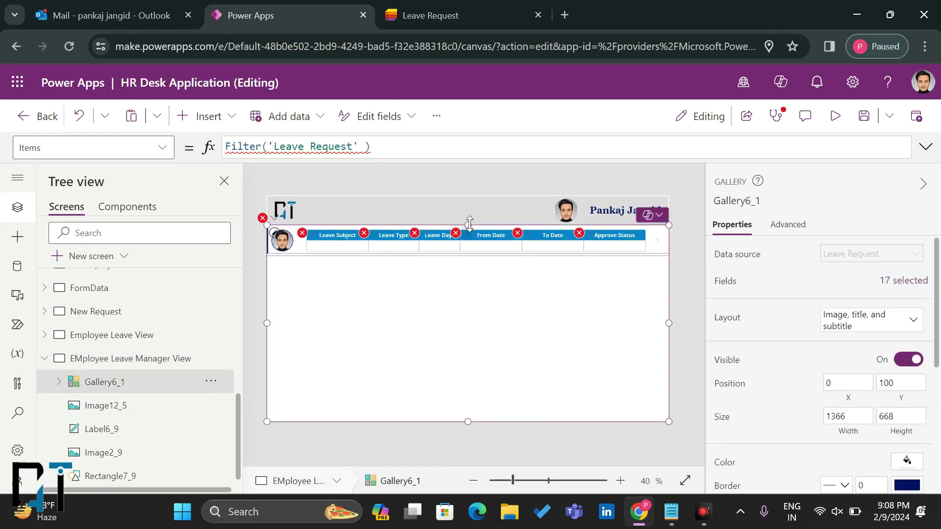
left_click_drag(468, 225, 467, 247)
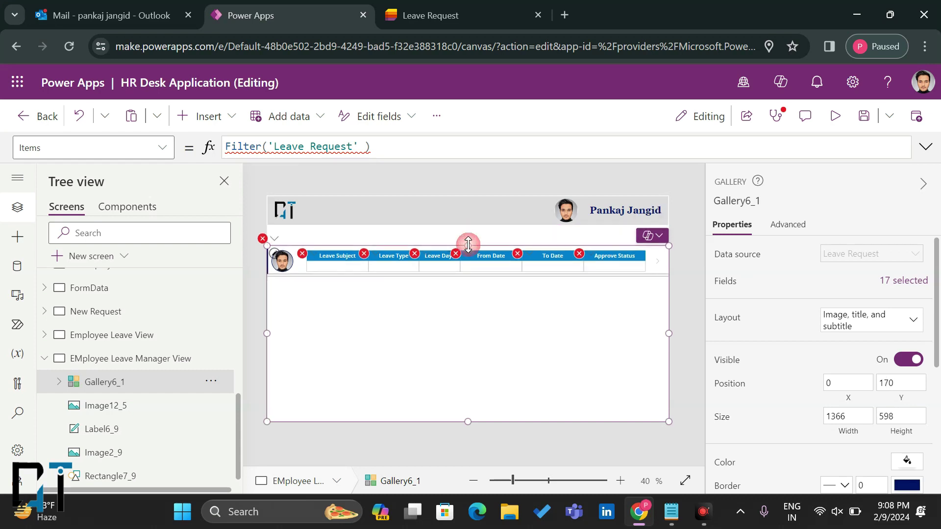
left_click(222, 120)
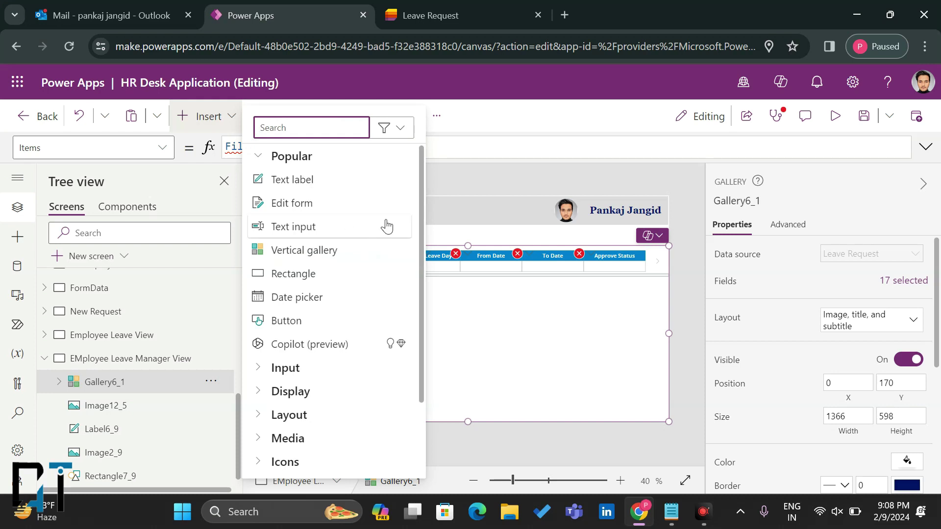
Step: Insert a date picker above the gallery header and paste a second copy beside it
left_click(439, 231)
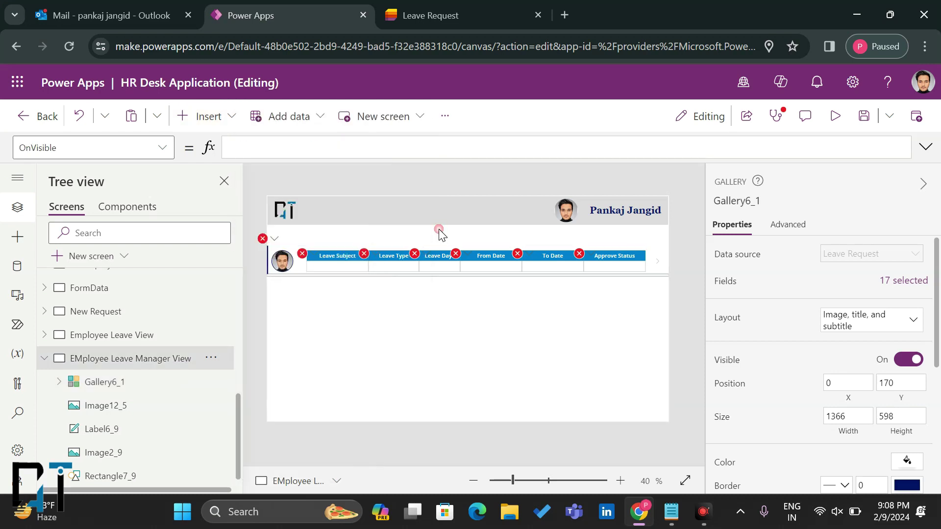
left_click(217, 120)
left_click(291, 296)
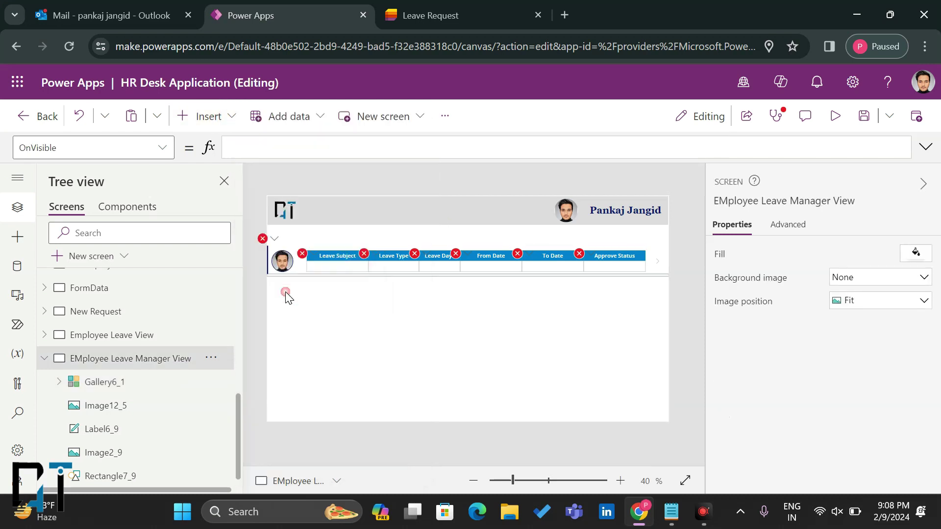
left_click_drag(313, 213, 459, 232)
key("ctrl+c")
key("ctrl+v")
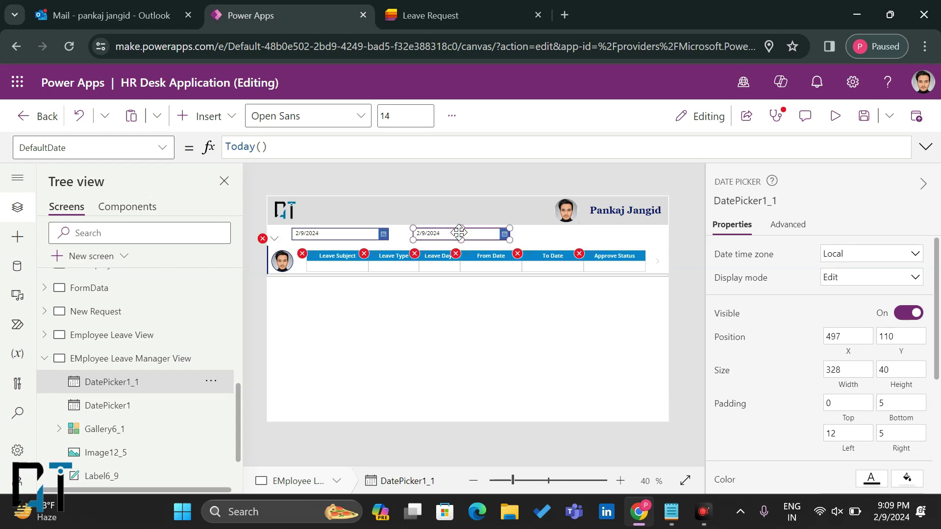
left_click(205, 116)
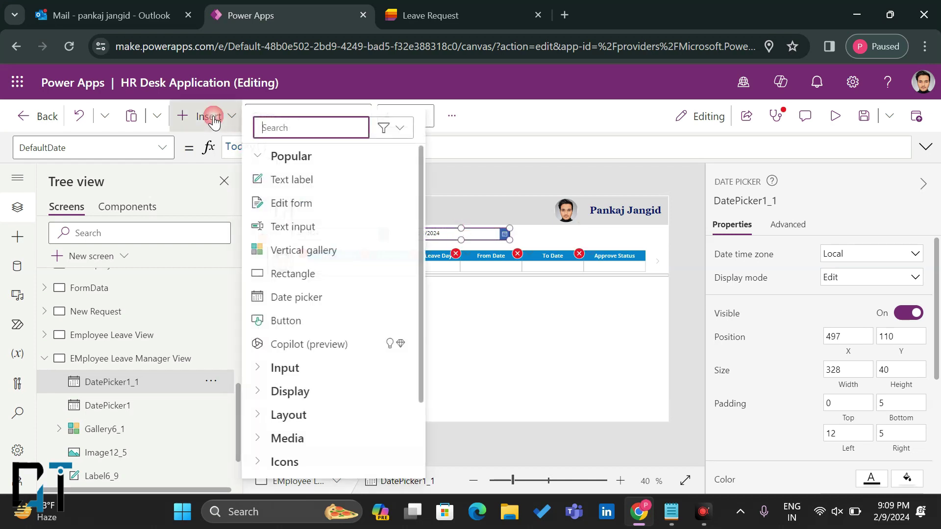
Step: Add a text label reading Form Date beside the first date picker
left_click(293, 180)
left_click_drag(312, 210, 301, 231)
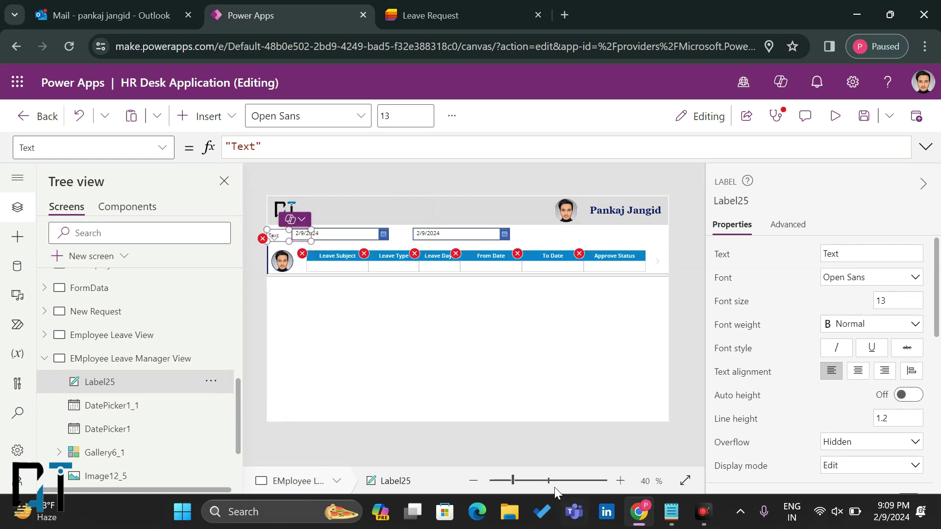
left_click(540, 481)
left_click_drag(289, 246, 290, 244)
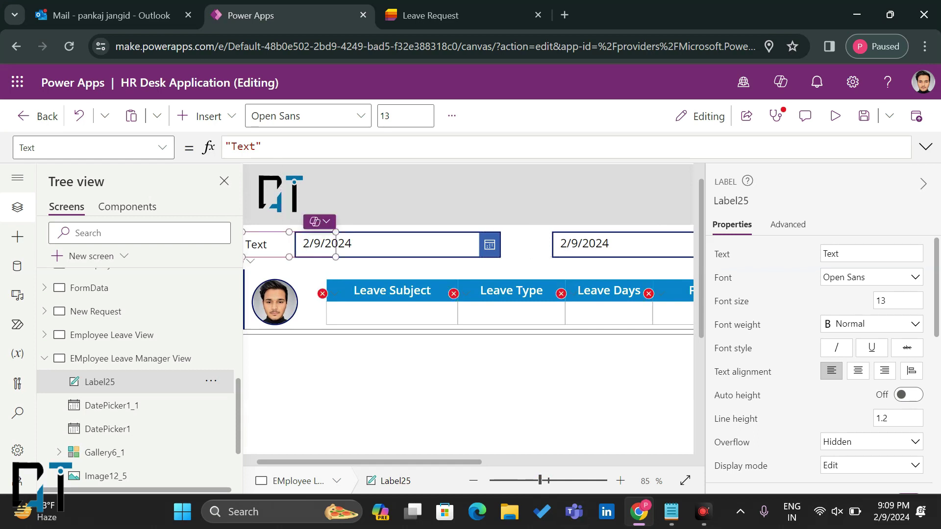
left_click_drag(852, 254, 781, 255)
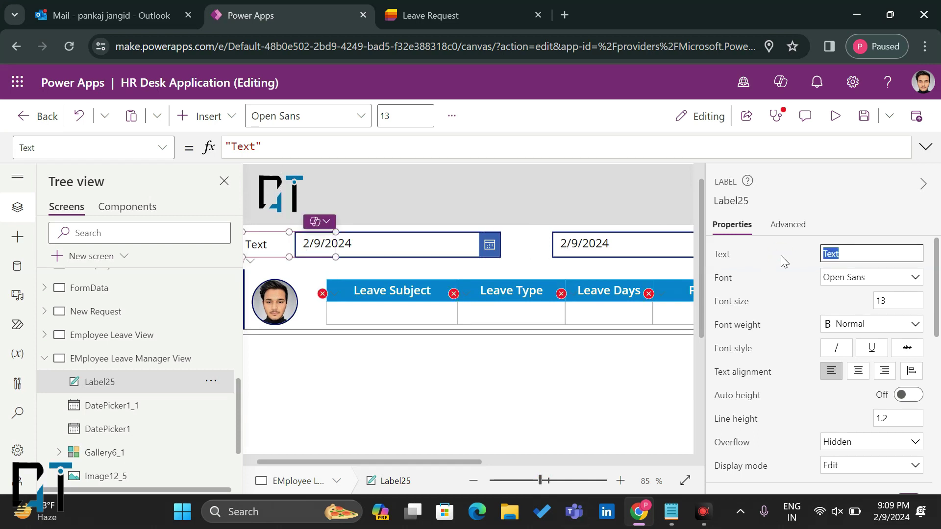
type("Form Date")
left_click(786, 255)
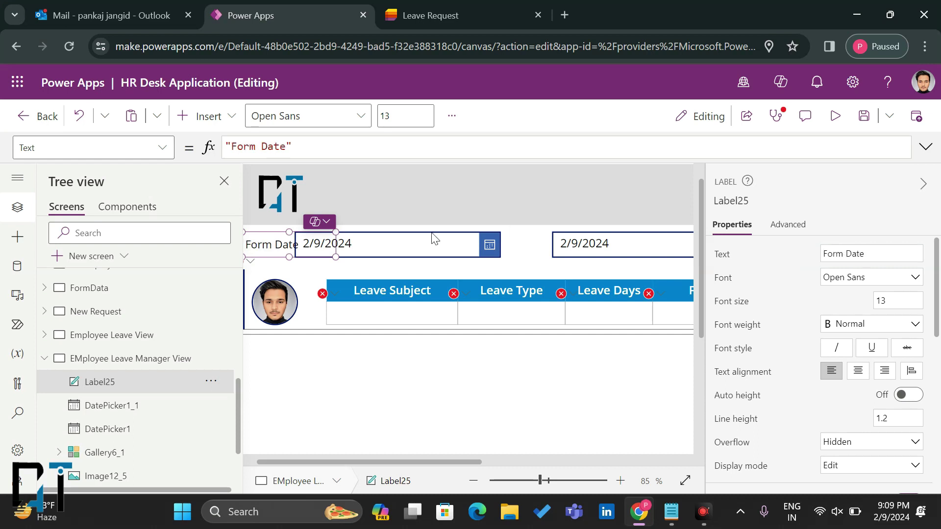
Step: Copy the label as To Date between the date pickers, shifting the pickers right
left_click_drag(349, 249, 375, 245)
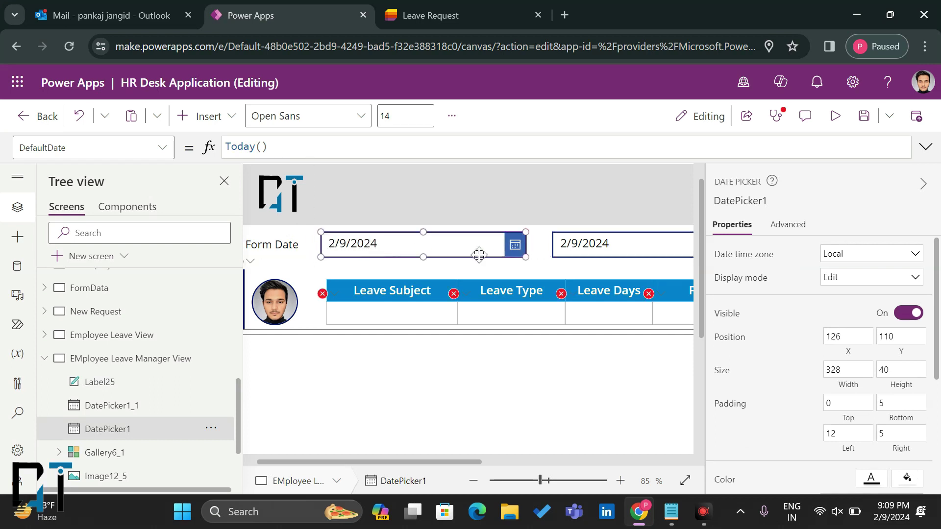
left_click(574, 249)
left_click_drag(575, 249, 608, 244)
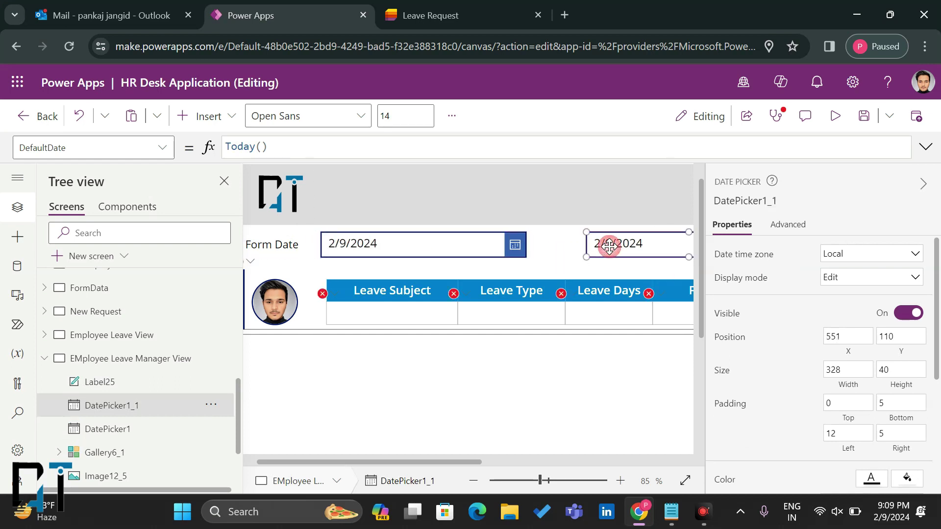
left_click(279, 244)
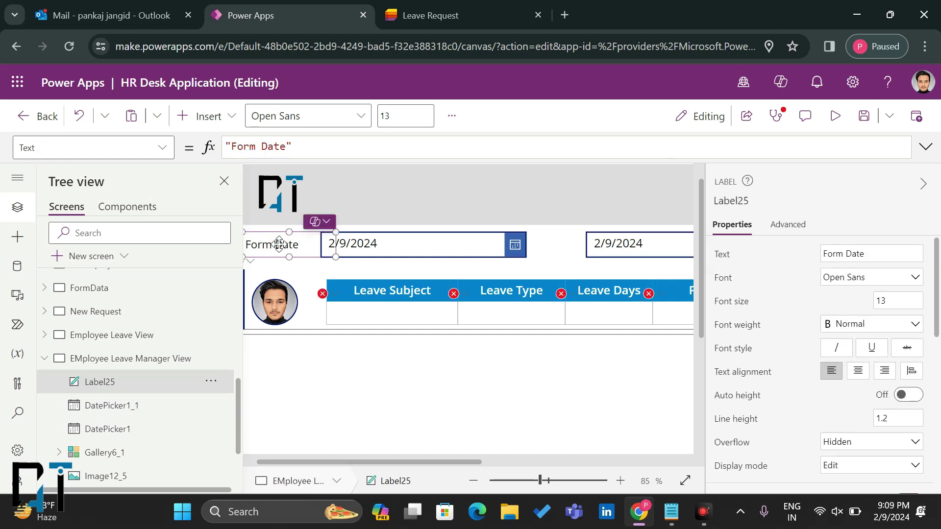
key("ctrl+c")
key("ctrl+v")
left_click_drag(275, 259, 558, 243)
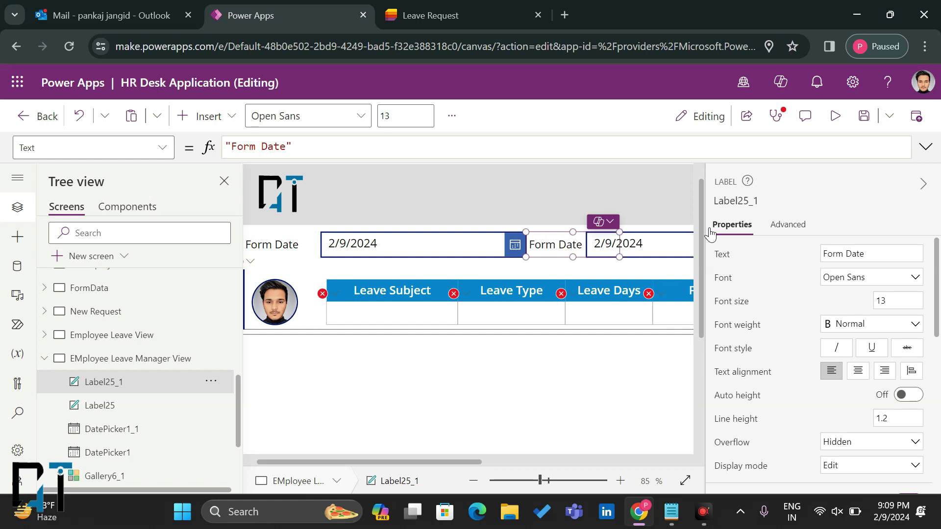
left_click_drag(849, 254, 762, 253)
type("Ton")
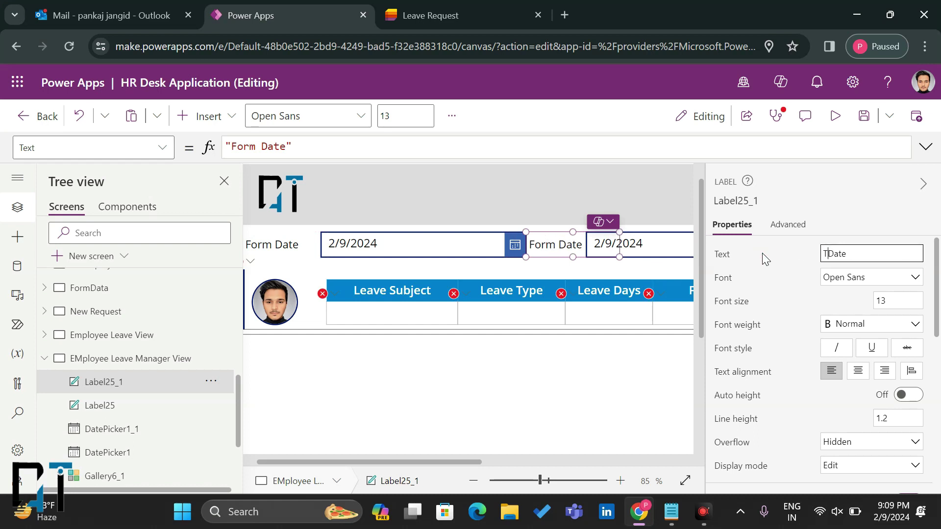
key("BackSpace")
left_click_drag(636, 242, 670, 243)
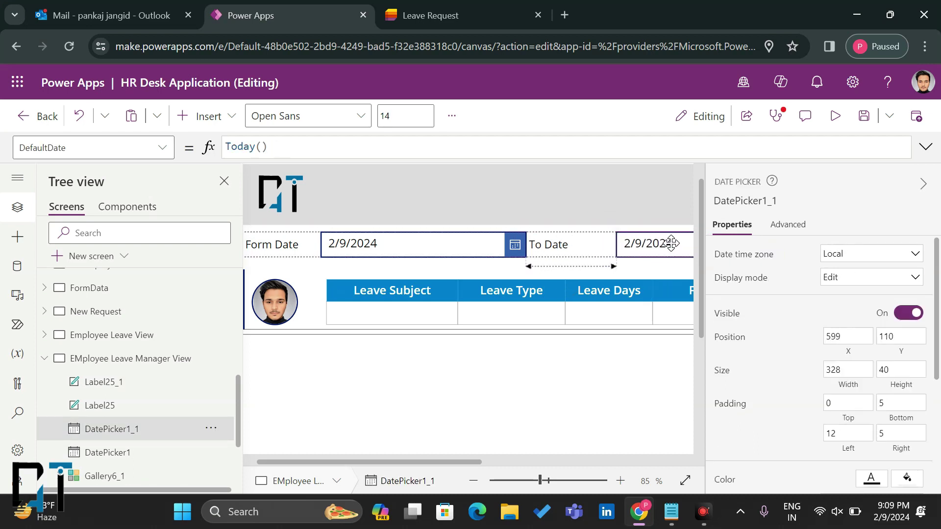
Step: Narrow the Form Date and To Date labels and centre their text
left_click(389, 239)
left_click(312, 257)
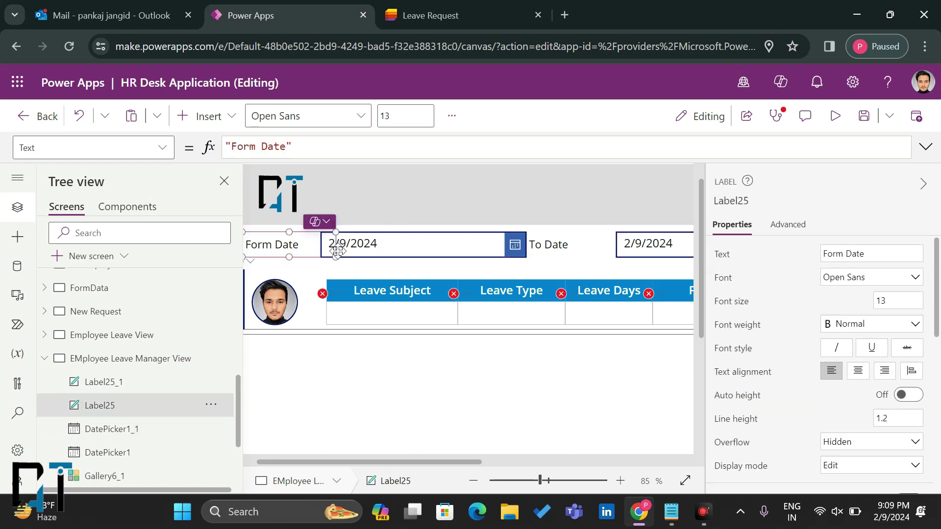
left_click_drag(334, 260, 321, 258)
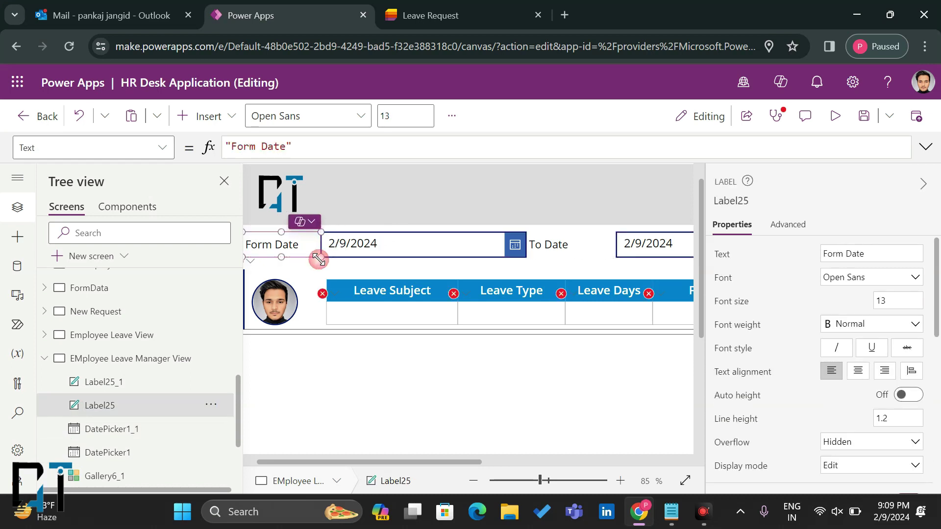
left_click(550, 246)
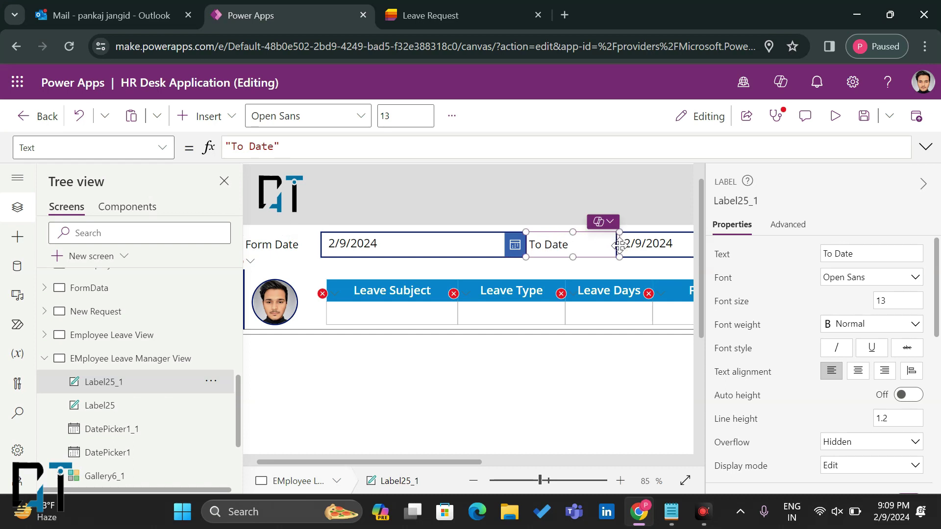
left_click_drag(619, 255, 616, 255)
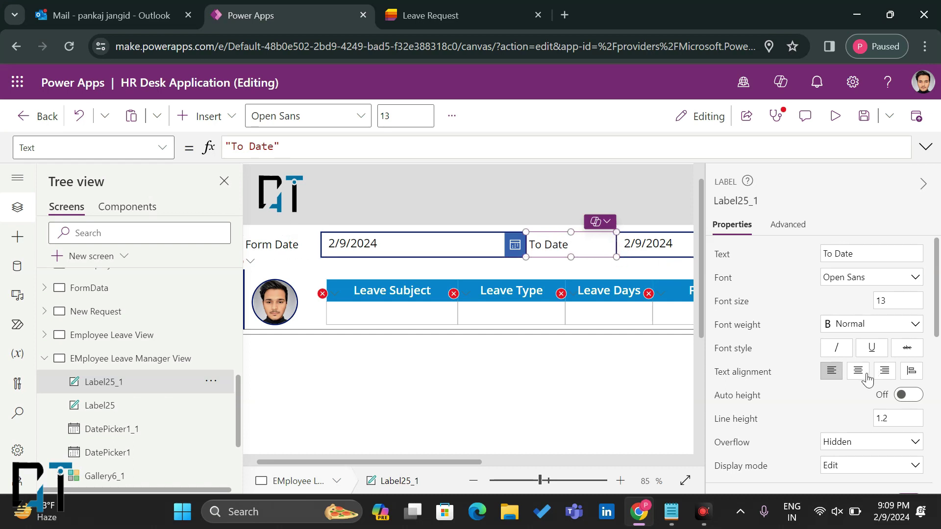
left_click(283, 245)
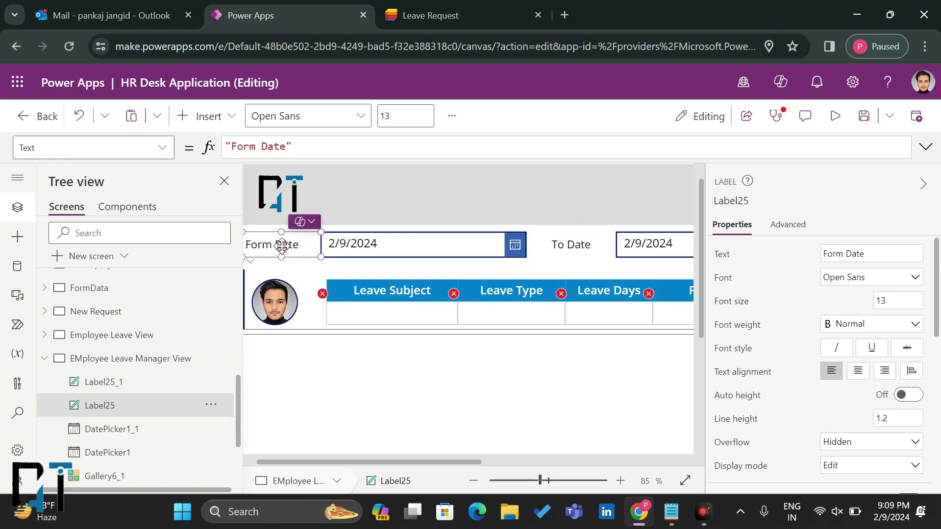
left_click(854, 380)
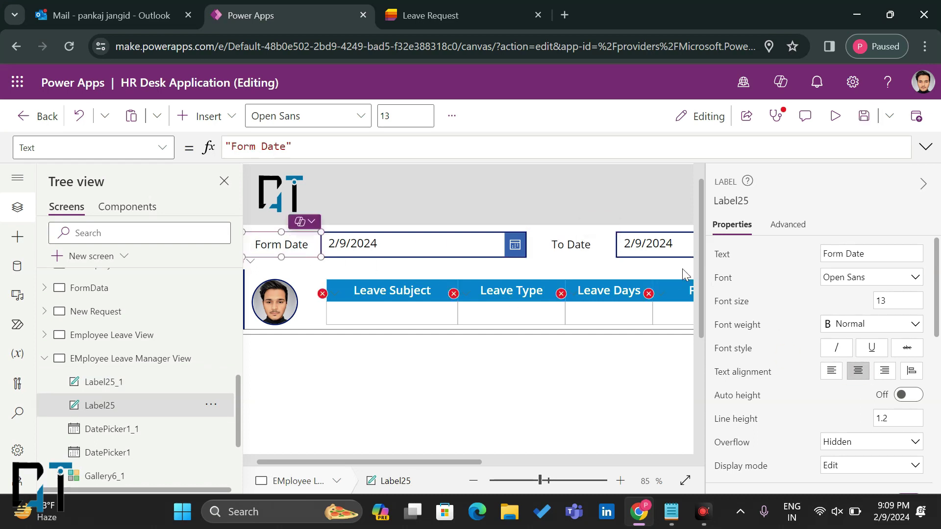
Step: Give both labels a border width of 2
left_click(587, 246)
left_click(307, 252, "shift")
scroll(865, 420, "down", 7)
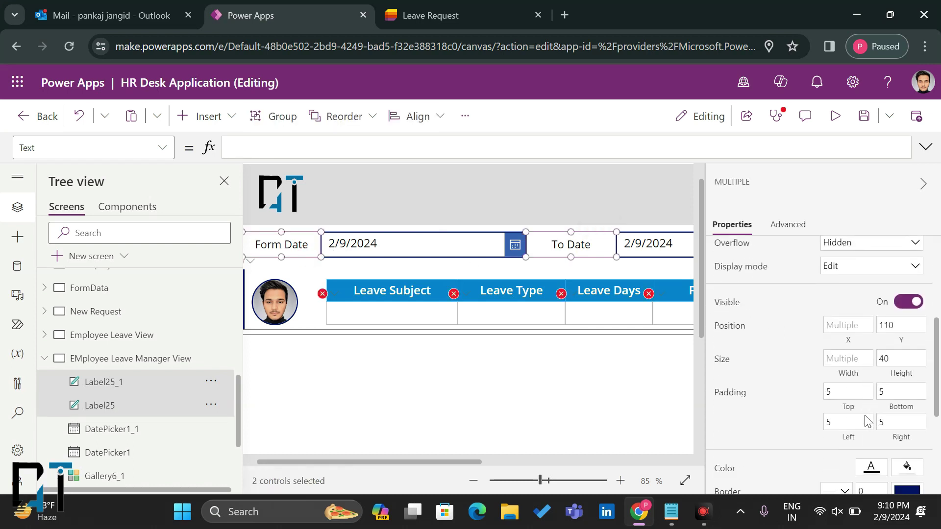
left_click(872, 366)
key("BackSpace")
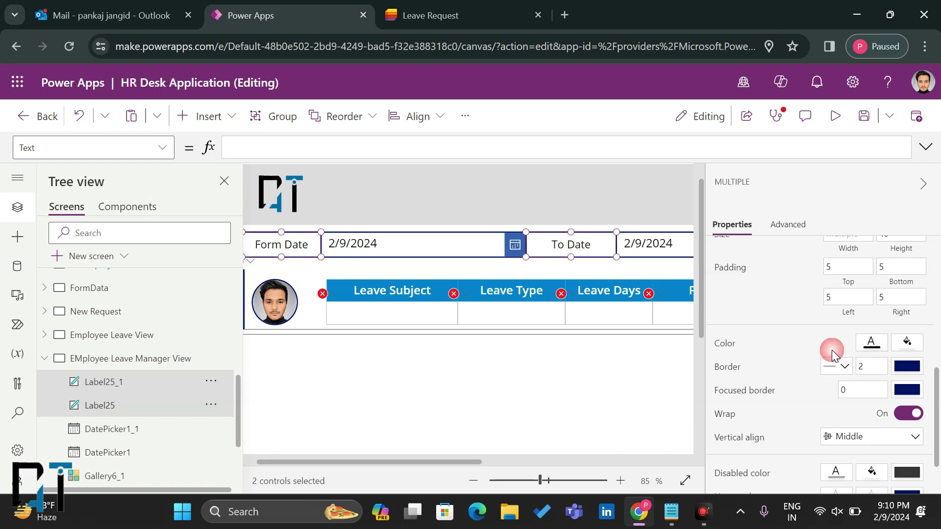
left_click(571, 388)
left_click_drag(540, 480, 508, 481)
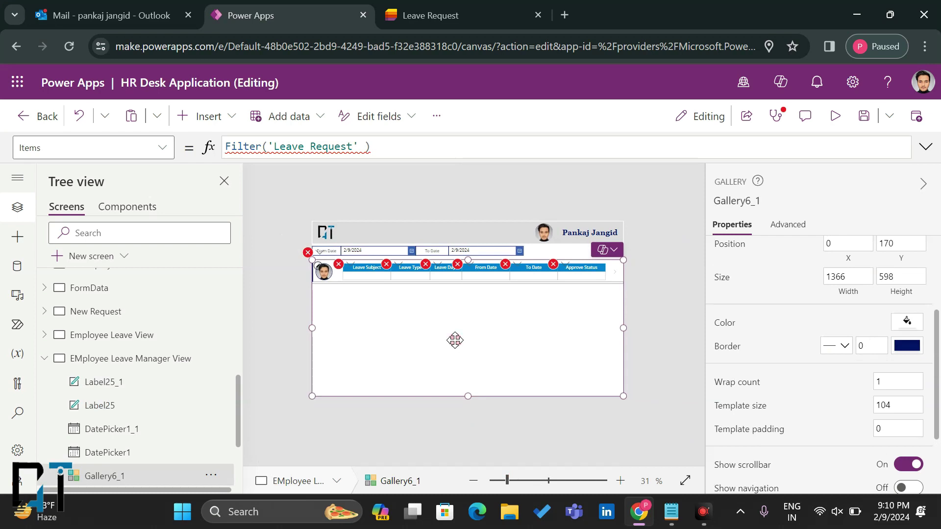
Step: Begin adding a Created >= date condition after 'Leave Request' in the gallery's Filter formula
left_click(365, 147)
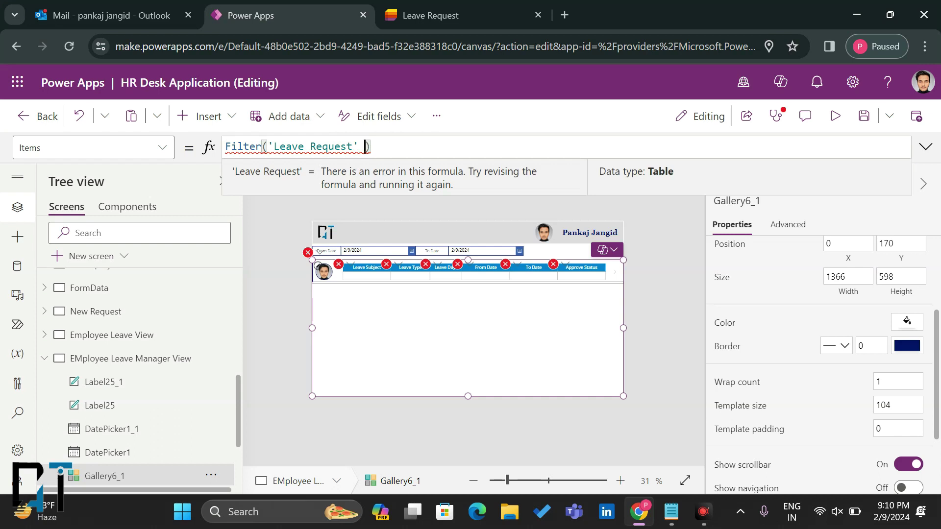
type("Create")
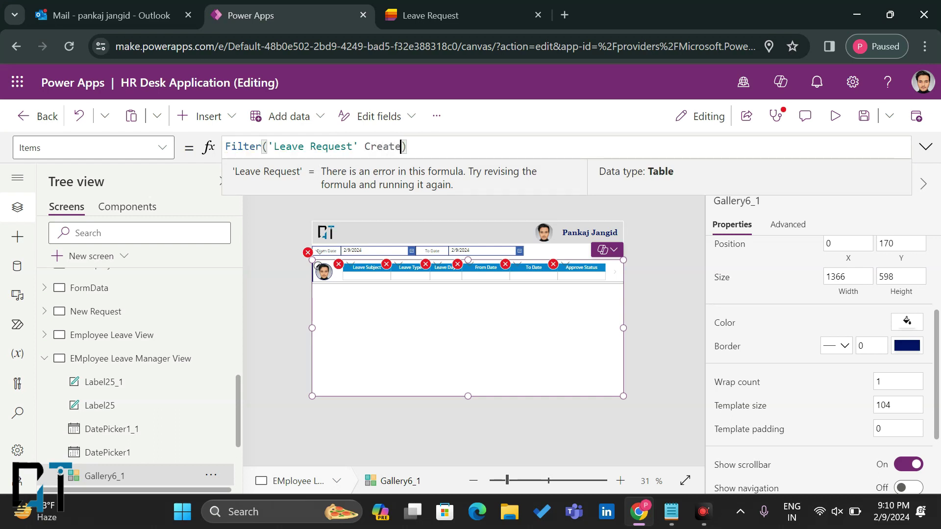
key("Delete")
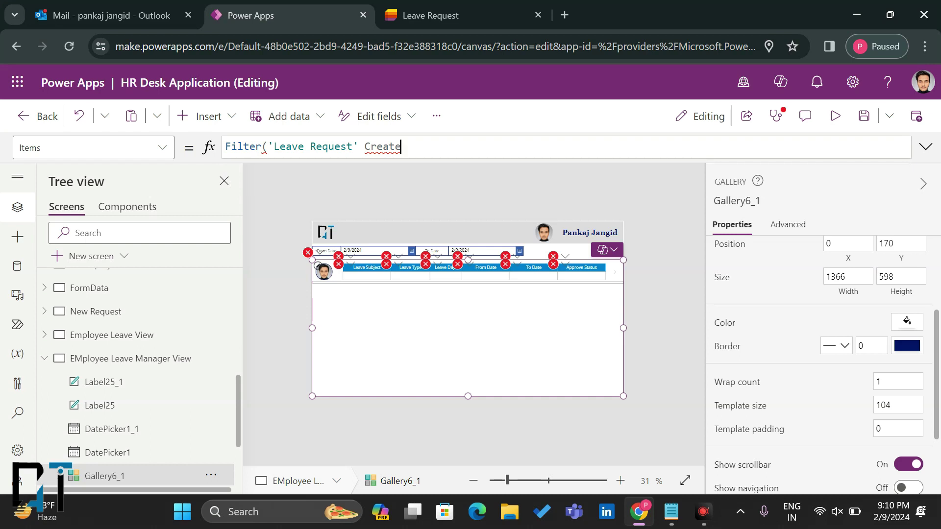
key("BackSpace")
key("BackSpace")
key("BackSpace")
key("BackSpace")
key("BackSpace")
type(", Crea")
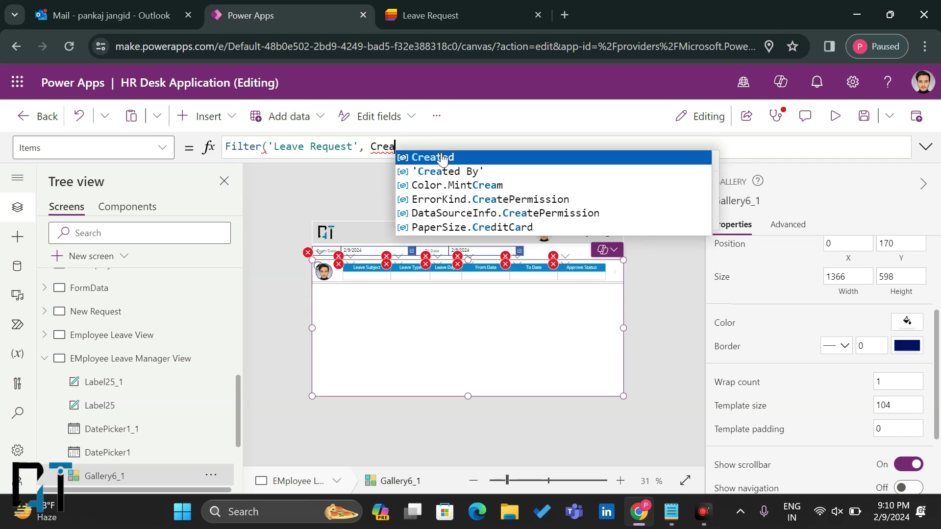
type("ted => DAte")
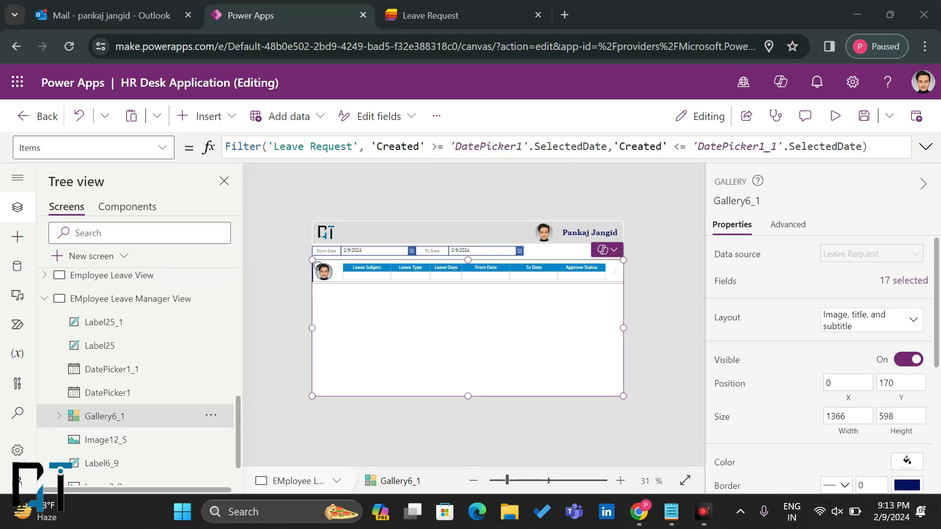
Step: Preview the app and filter leaves from 2/8/2024 to 2/10/2024 to show the Going Outside request
left_click(837, 118)
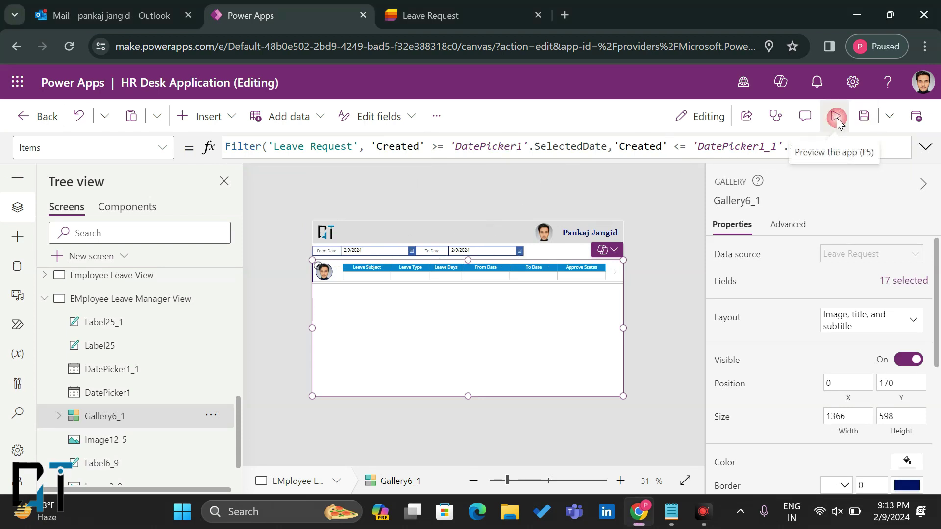
left_click(333, 199)
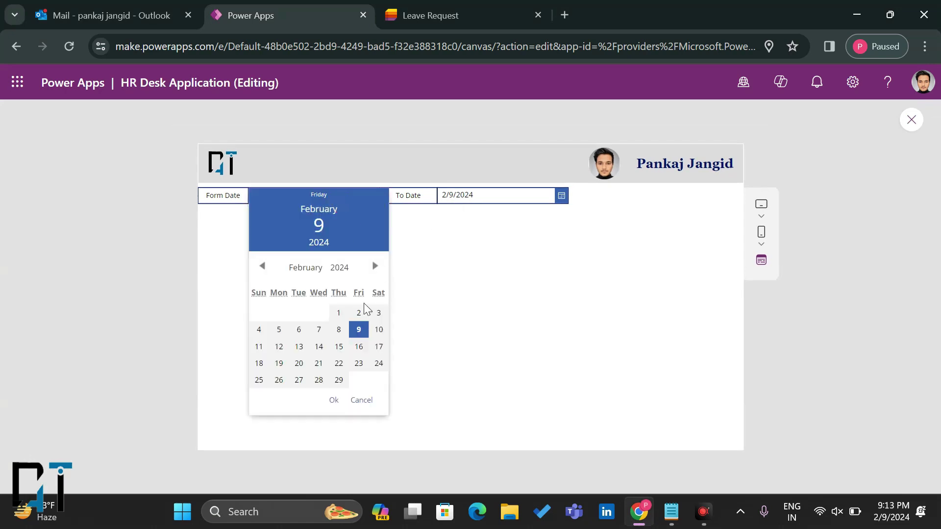
left_click(337, 330)
left_click(334, 400)
left_click(441, 212)
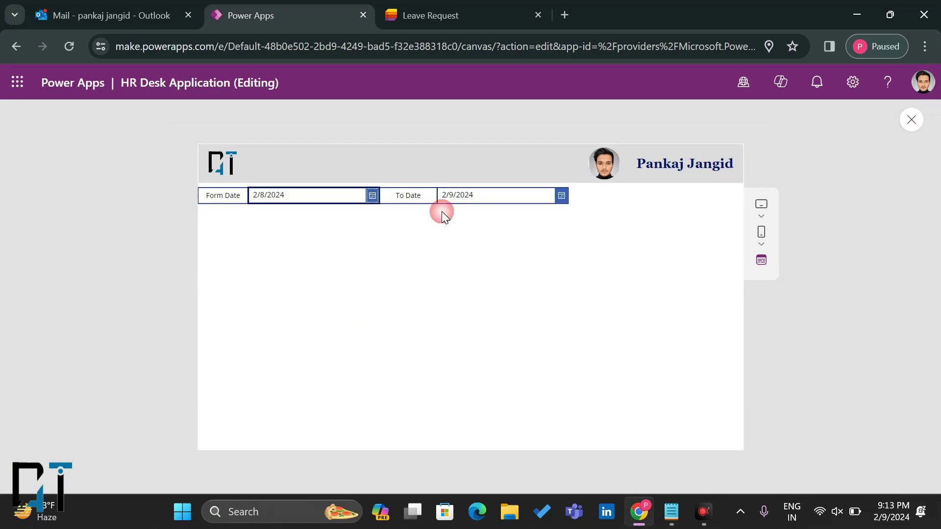
left_click(496, 198)
left_click(567, 329)
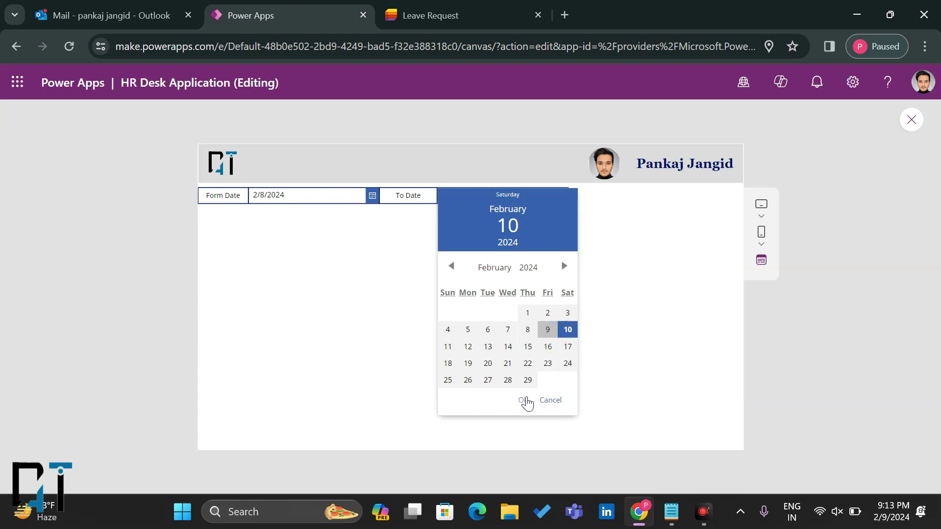
left_click(523, 401)
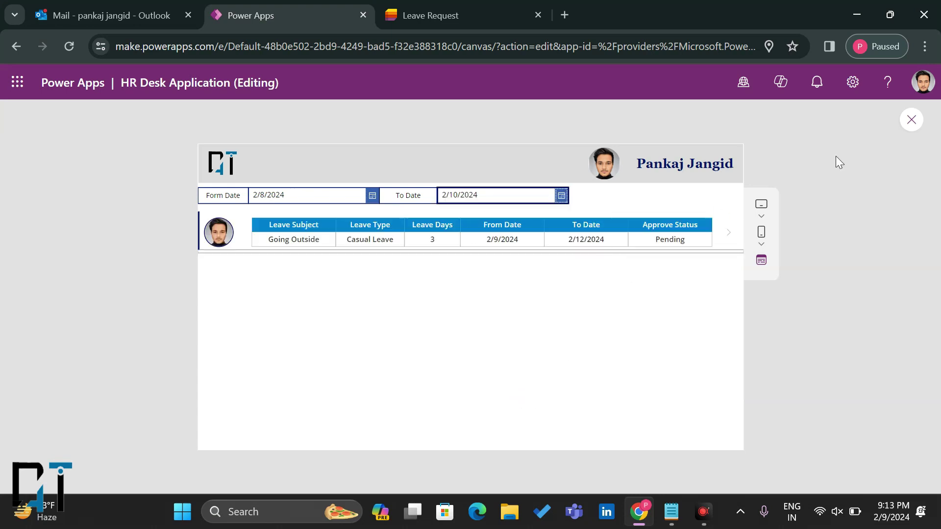
left_click(911, 120)
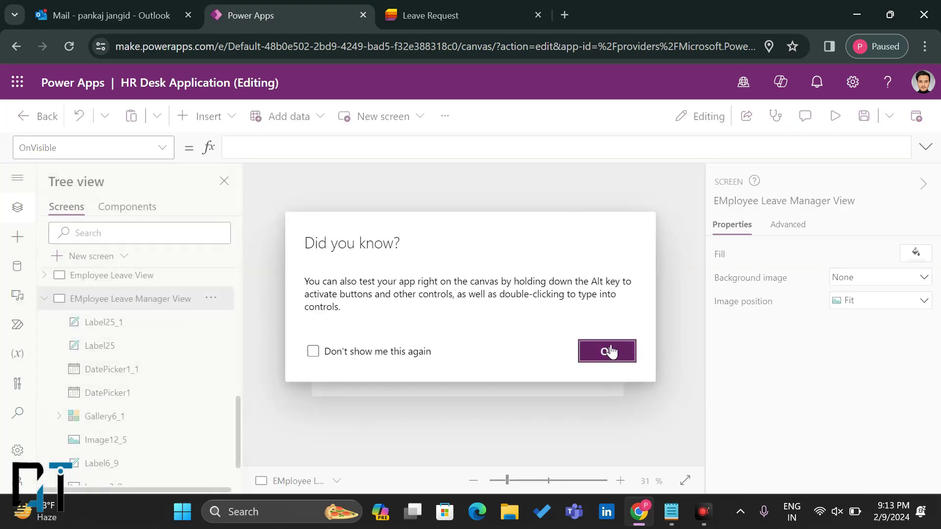
Step: Set the To Date picker's DefaultDate to Today()+1
left_click(609, 351)
left_click(477, 250)
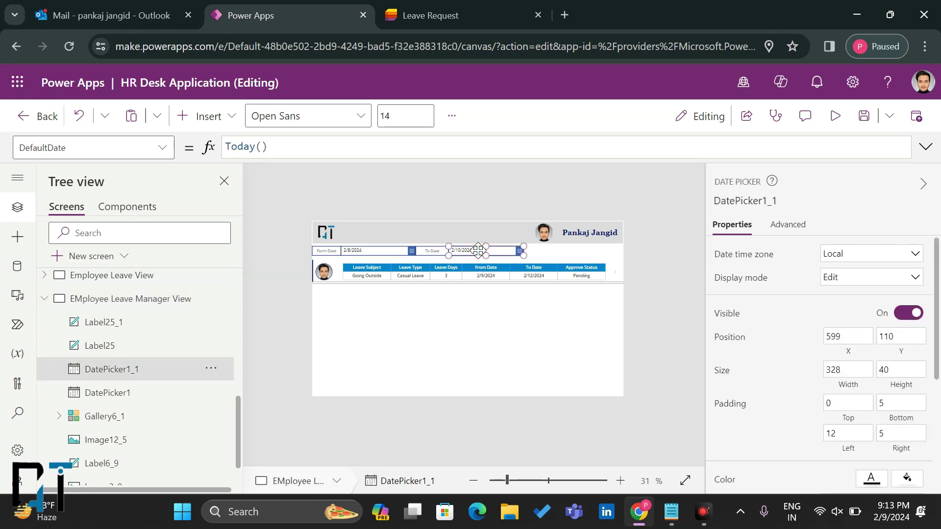
left_click(312, 149)
type("+")
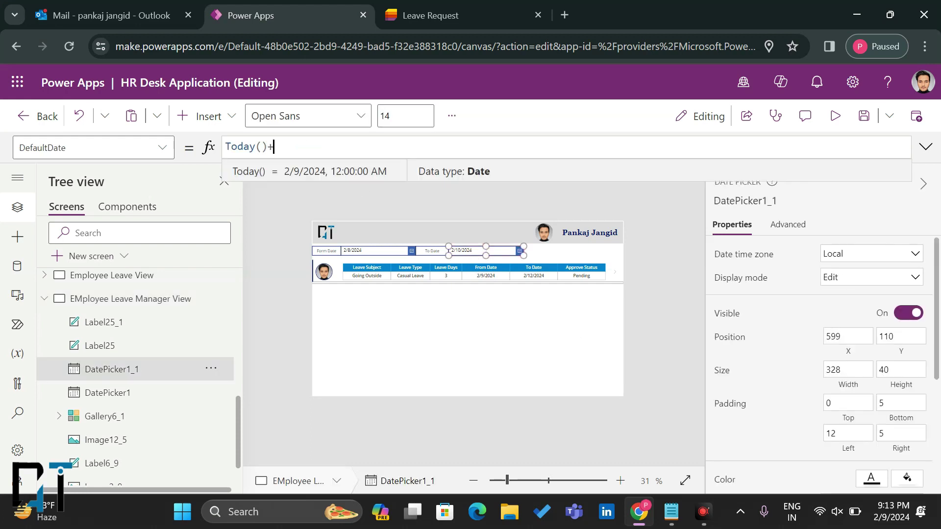
type("1")
Step: Wrap the gallery's Items formula in Sort(..., ID, SortOrder.Descending)
left_click(382, 250)
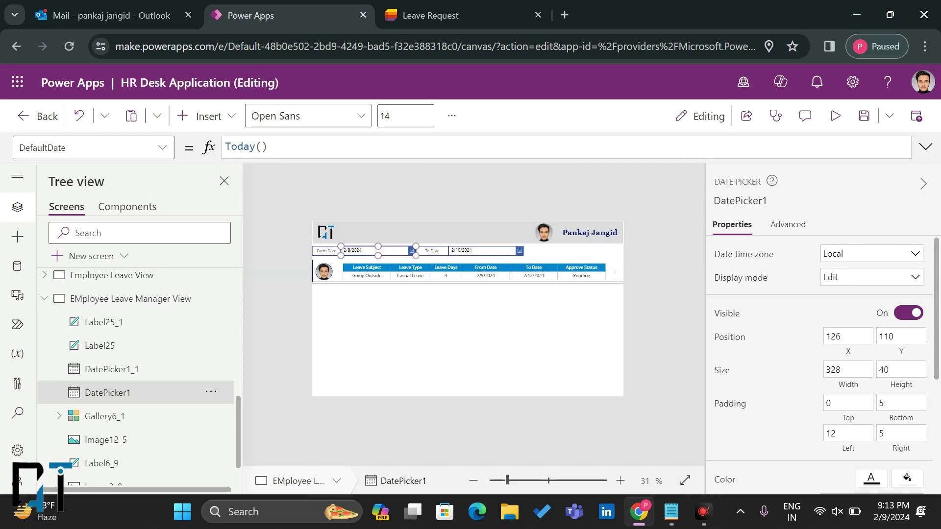
left_click(421, 326)
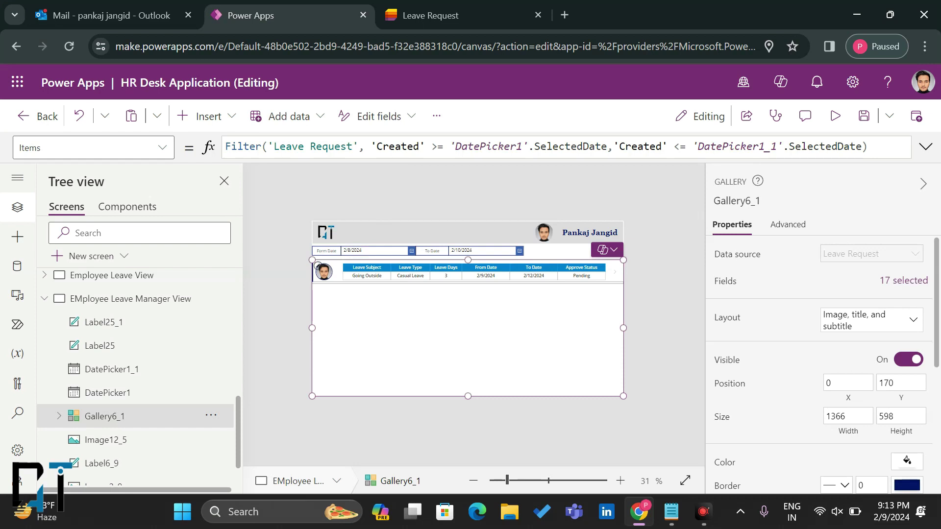
left_click(884, 146)
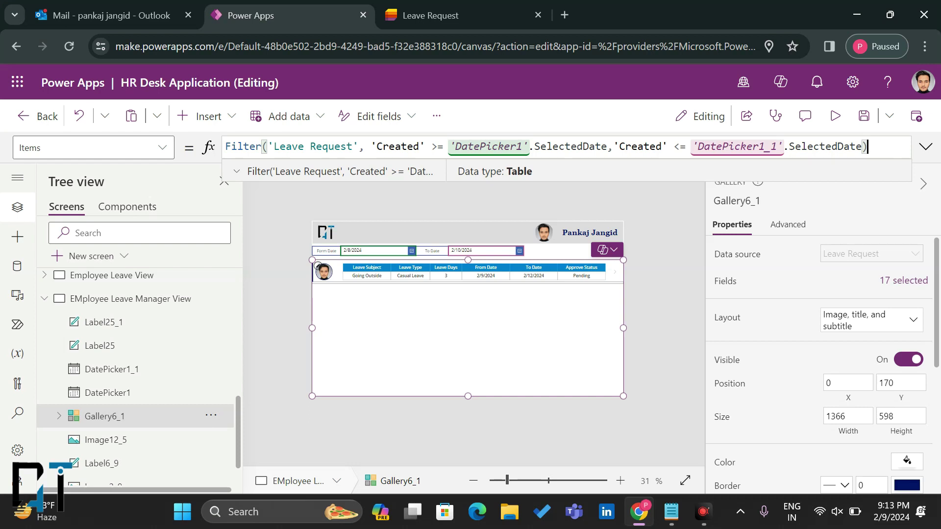
key("Home")
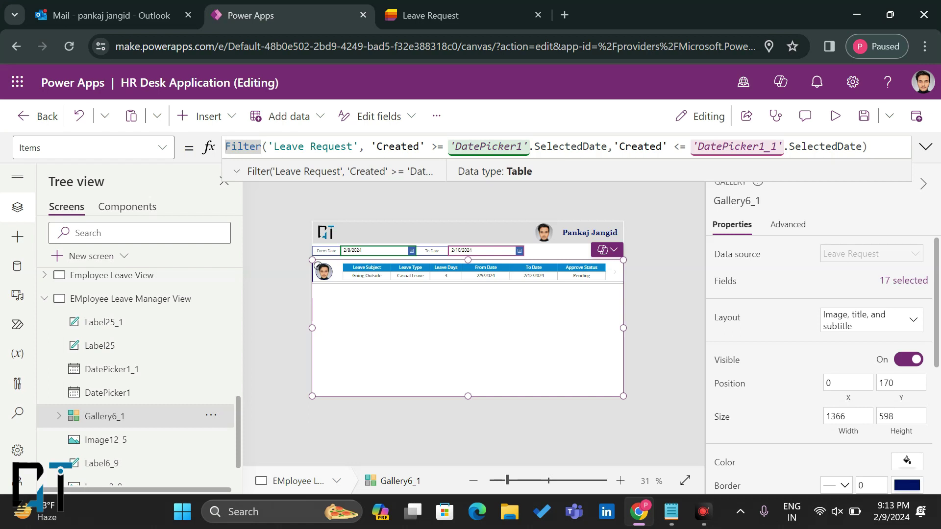
type("Sort")
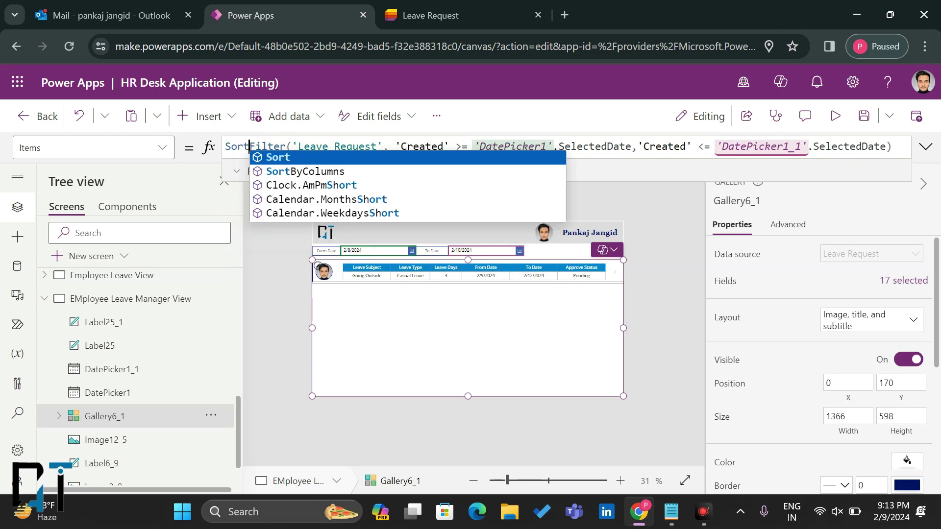
type("(")
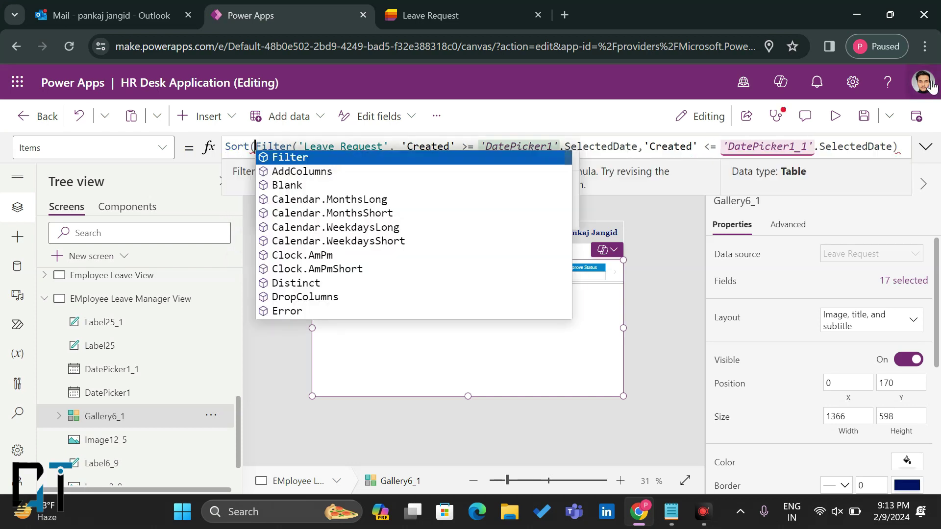
left_click(902, 147)
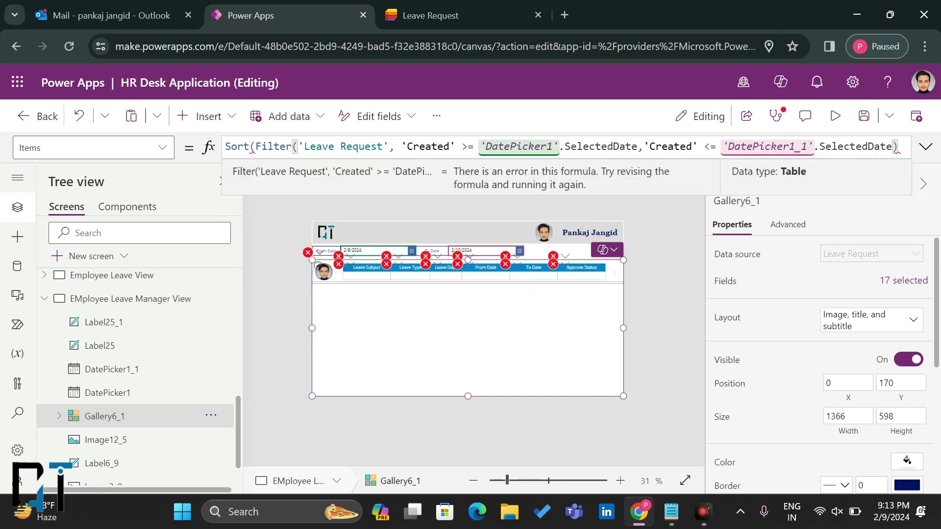
type(",ID,SortOrder.Descending)")
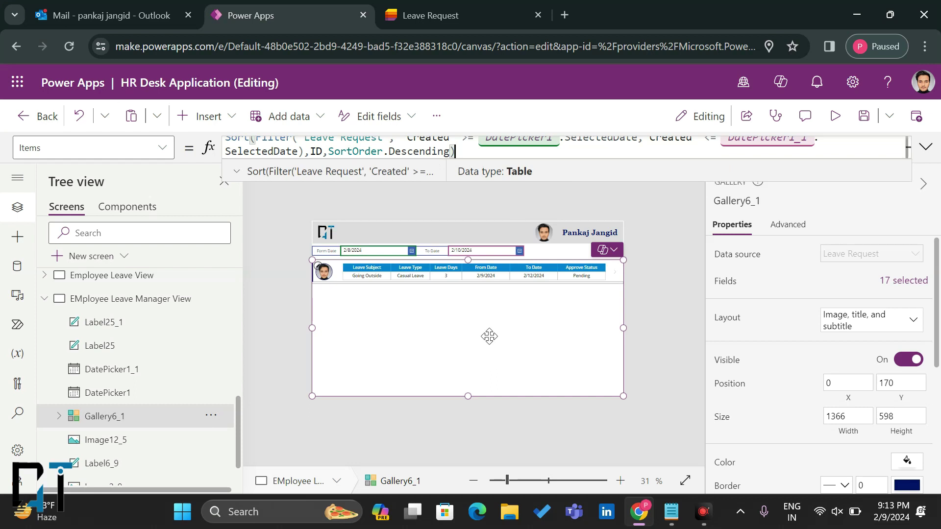
left_click(928, 148)
left_click(929, 149)
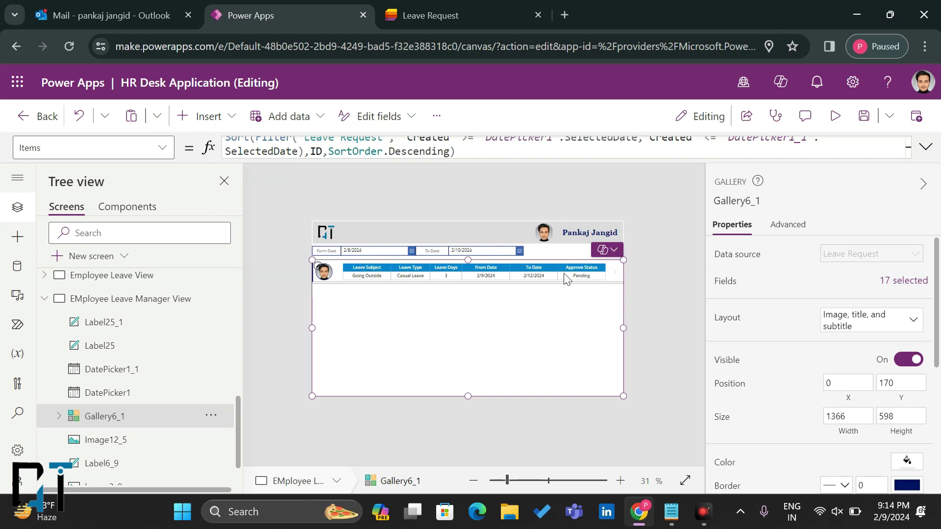
Step: Select and remove the Pending status label Title3_22 in the leave gallery
left_click(588, 281)
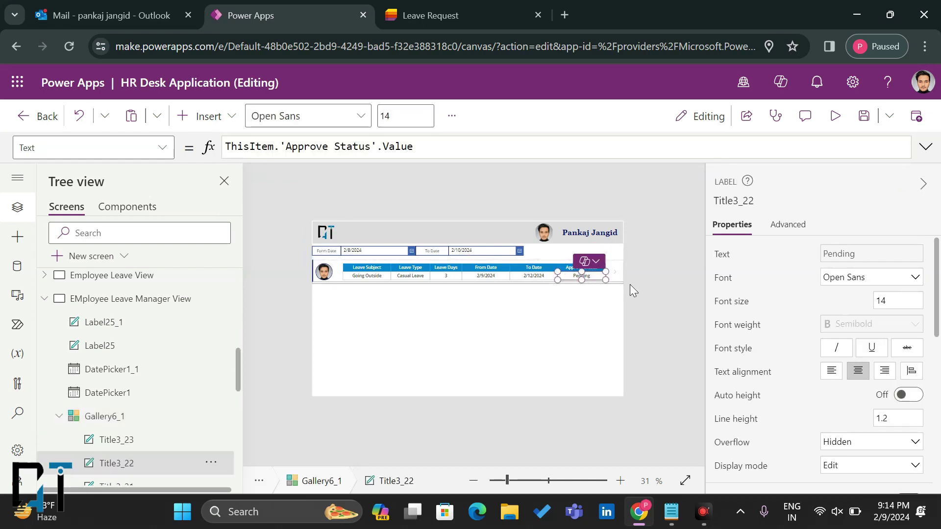
left_click(525, 341)
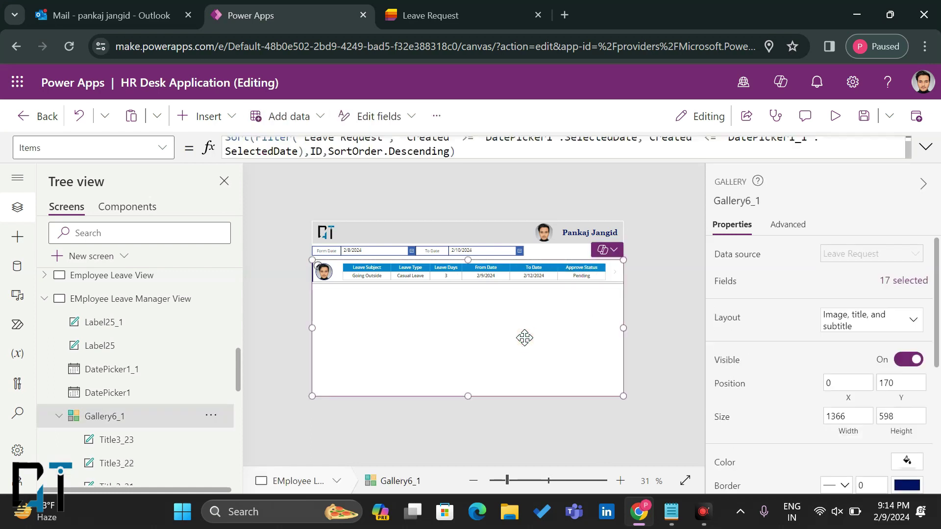
left_click(589, 275)
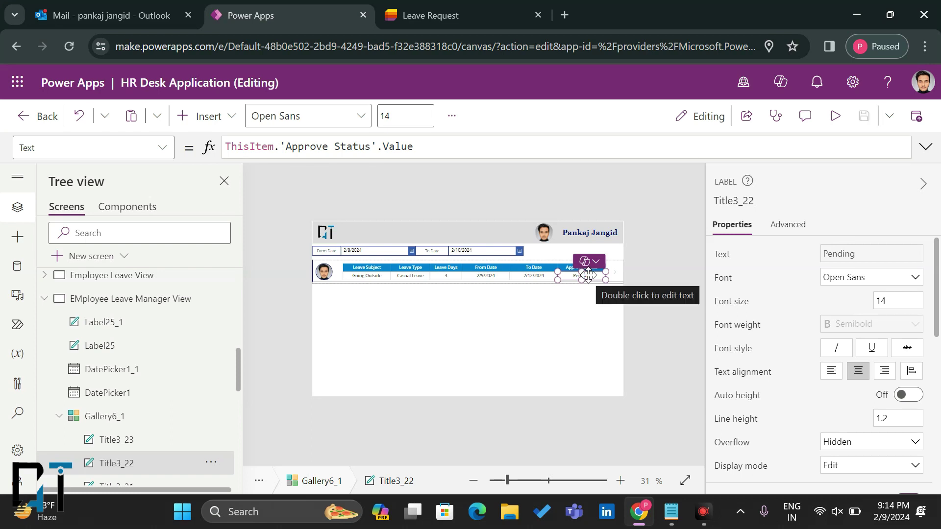
left_click(589, 276)
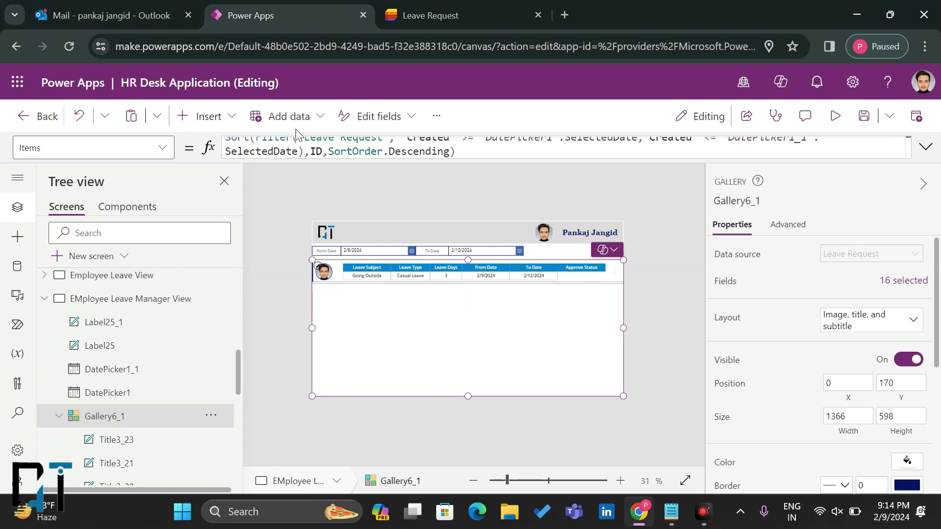
Step: Insert a Drop down control into the gallery via the 'Drop' search
left_click(231, 119)
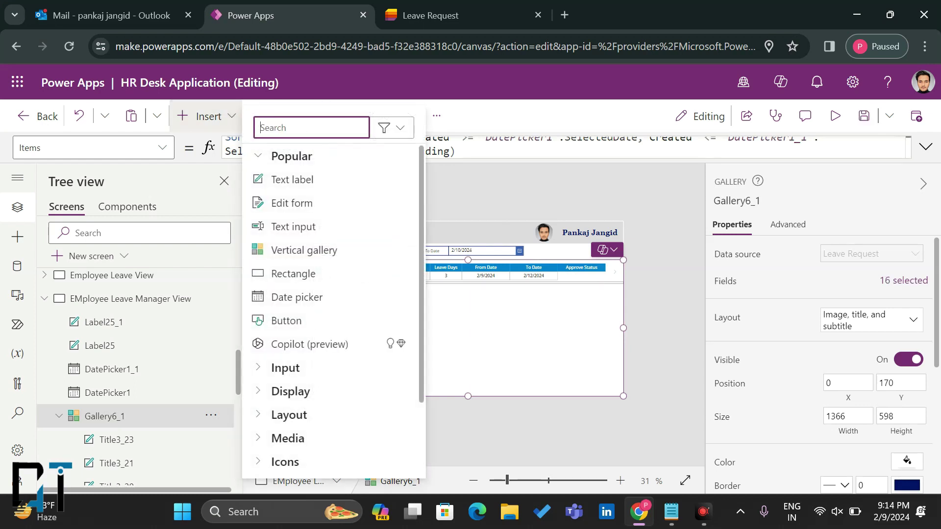
left_click(465, 308)
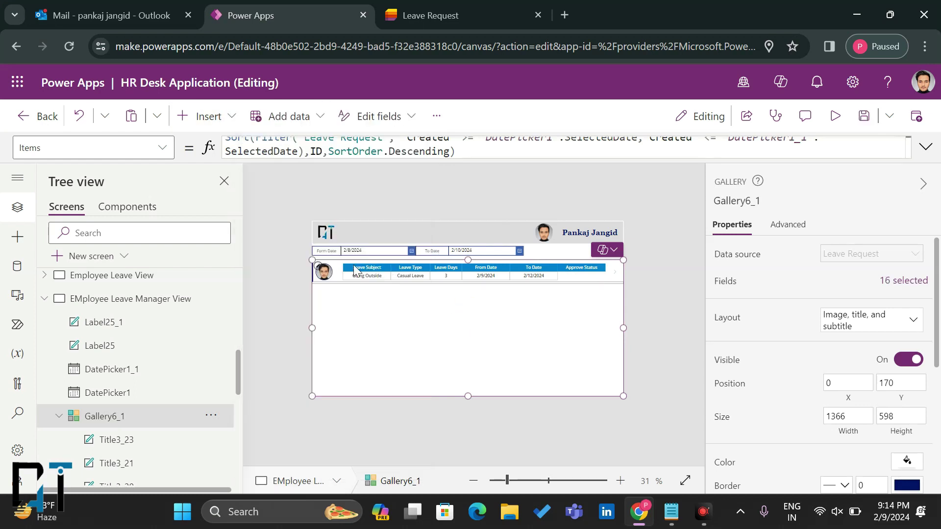
left_click(228, 116)
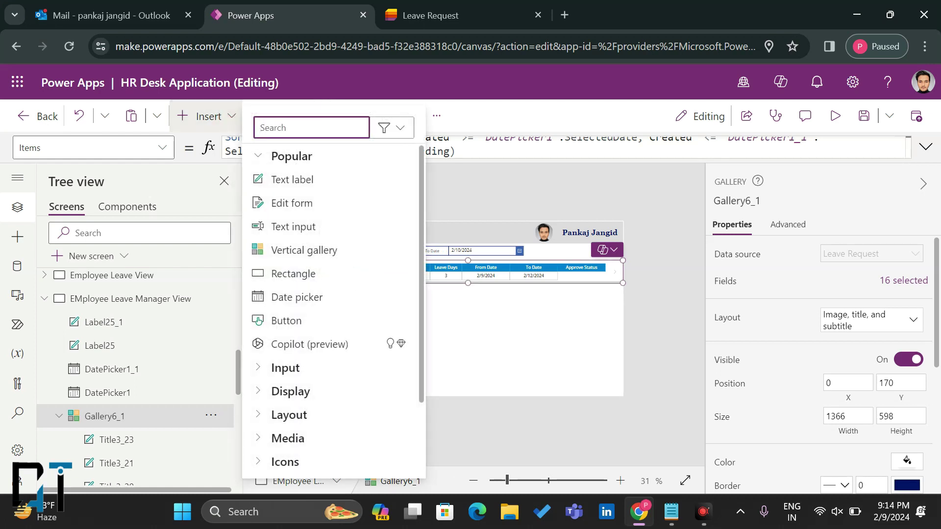
type("Drop")
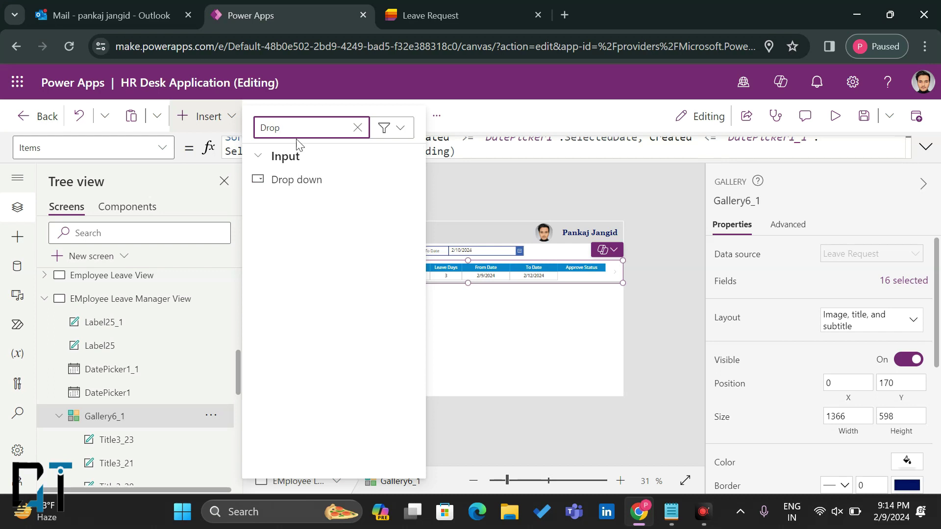
left_click(294, 195)
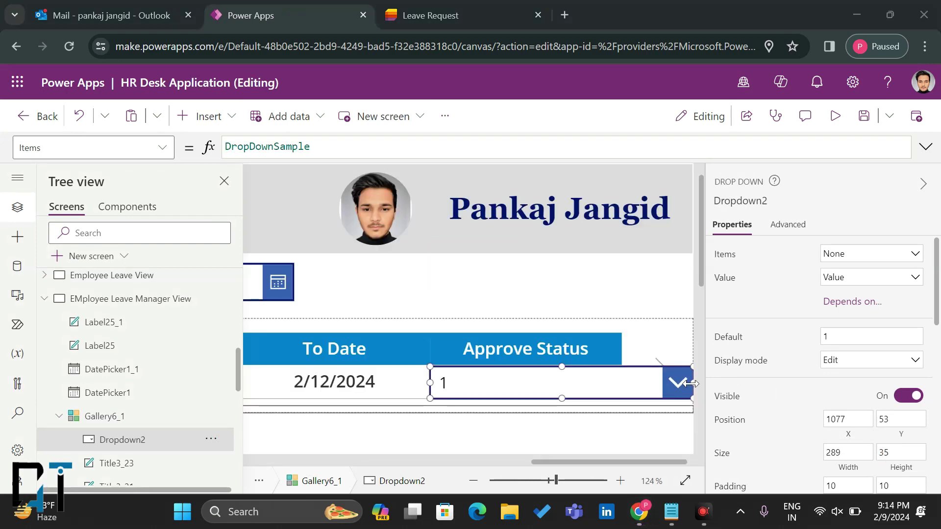
Step: Narrow the dropdown and set its Items to Choices('Leave Request'.'Approve Status'), then check its options
left_click_drag(692, 383, 623, 384)
double_click(268, 147)
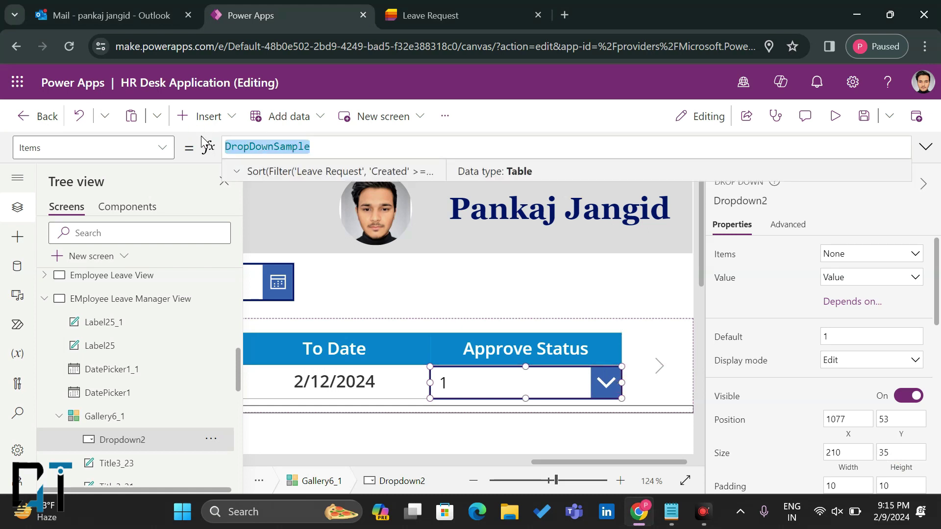
type("CHoi")
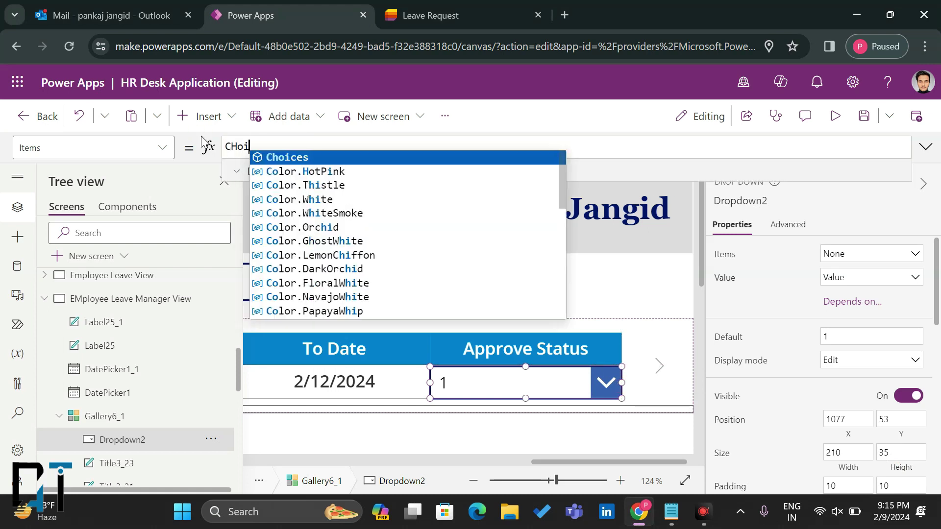
left_click(272, 158)
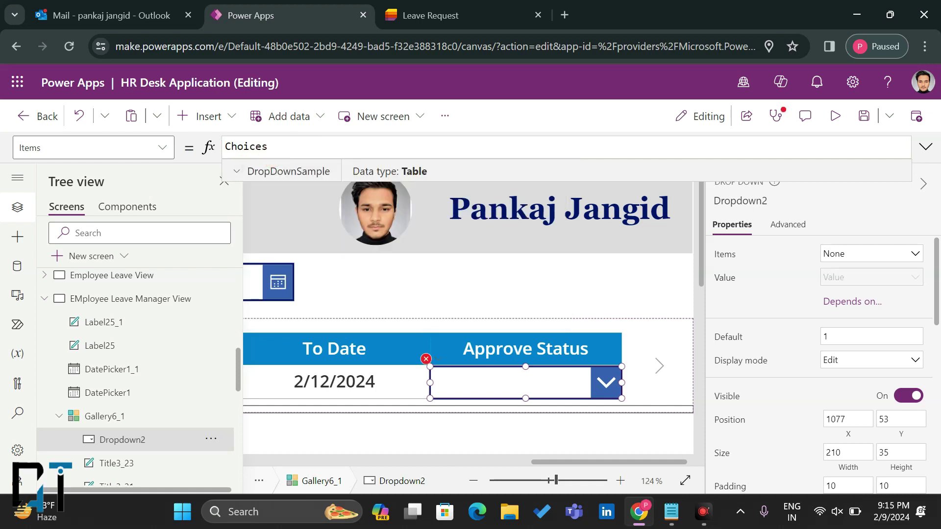
type("Leave Request'. ThisItem.'Approve Status'.Value)")
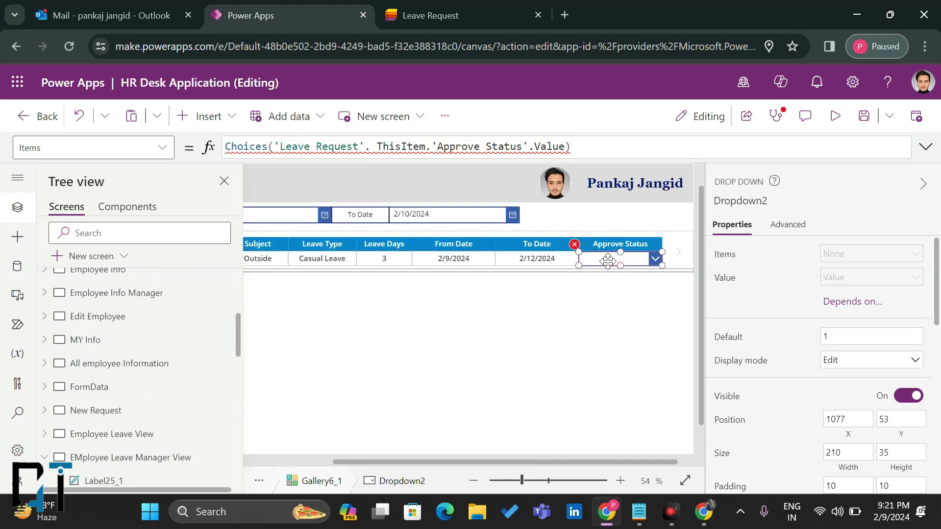
mouse_move(490, 148)
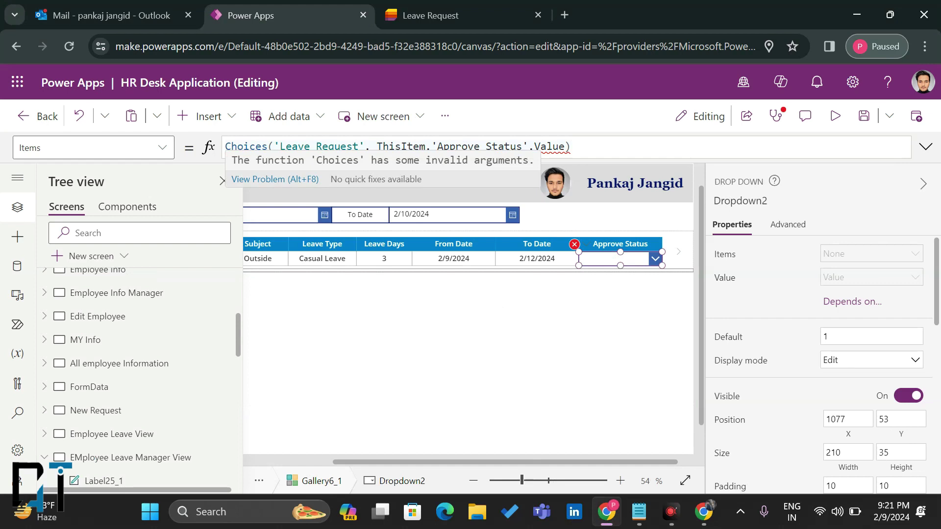
left_click_drag(432, 146, 389, 146)
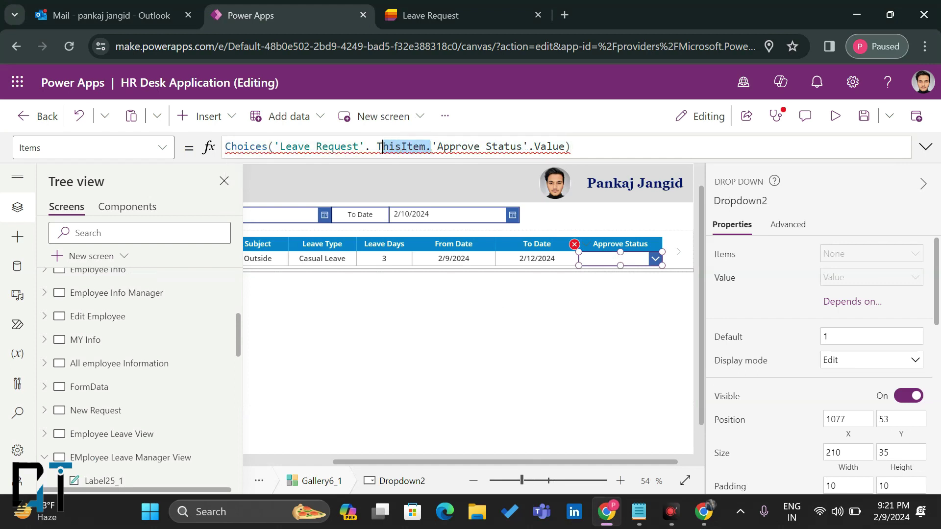
key("BackSpace")
key("BackSpace")
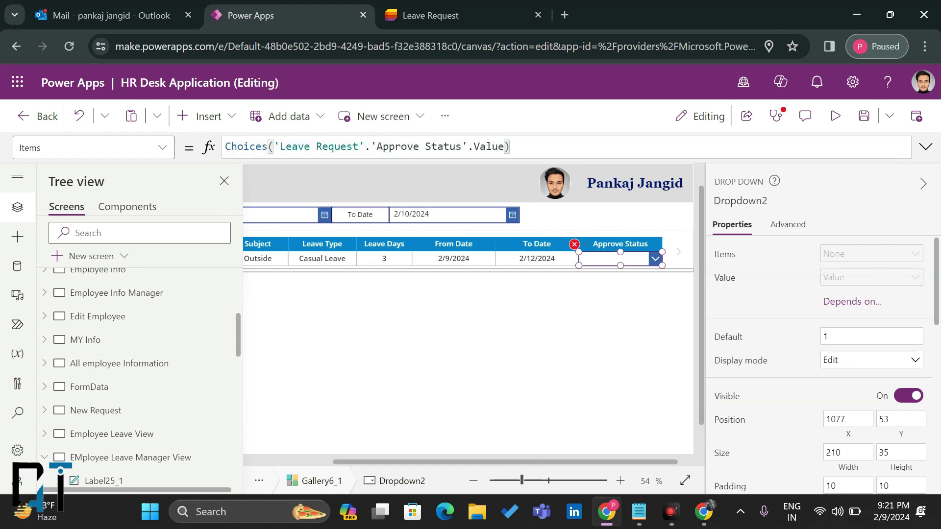
left_click_drag(467, 146, 498, 147)
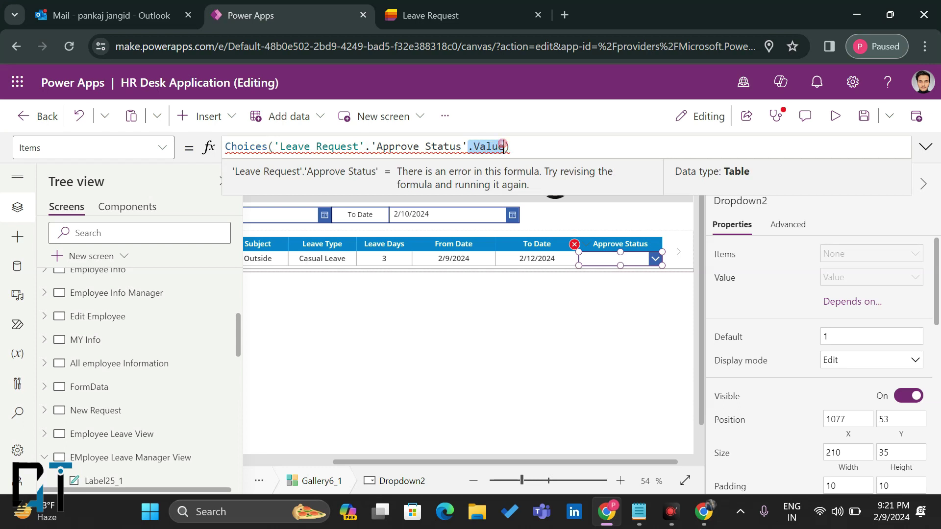
key("BackSpace")
left_click(500, 145)
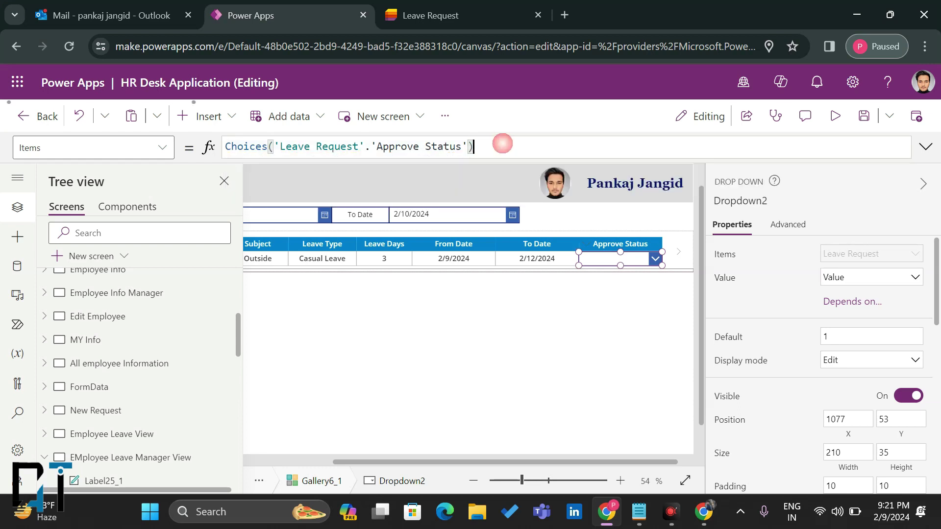
left_click(613, 260)
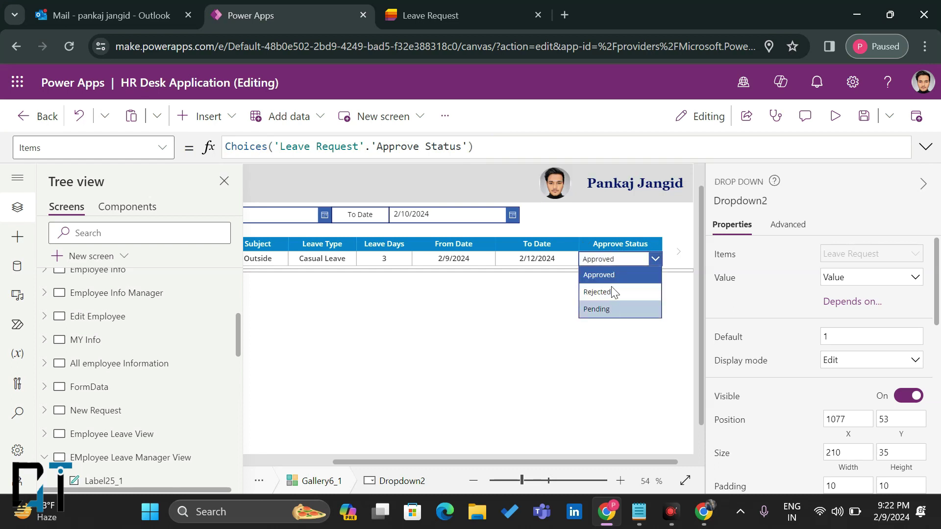
Step: Set the dropdown's Default to ThisItem.'Approve Status'.Value
left_click(616, 260)
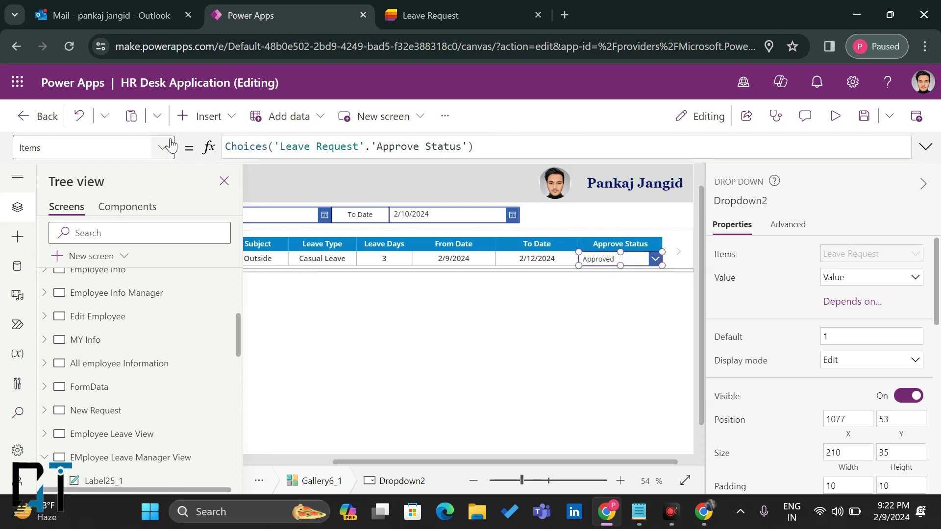
left_click(165, 145)
scroll(102, 221, "up", 3)
scroll(102, 220, "up", 4)
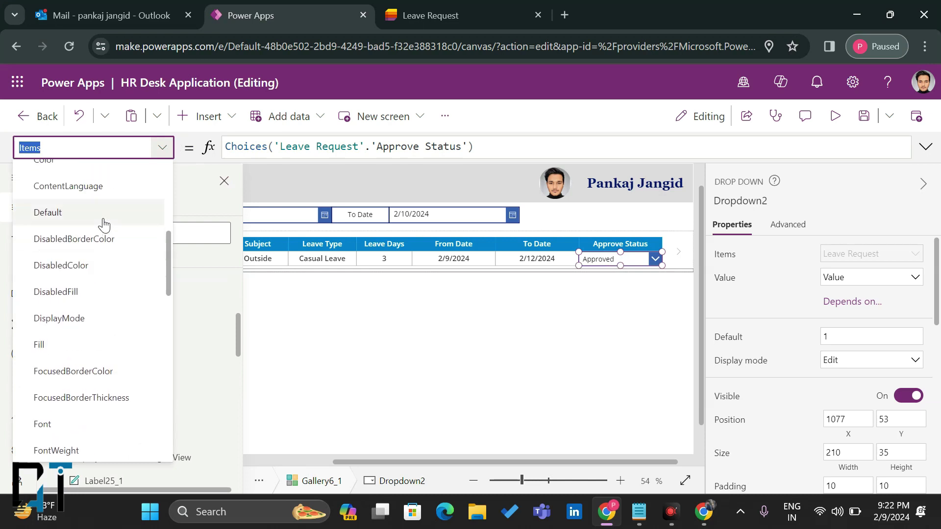
scroll(97, 275, "up", 1)
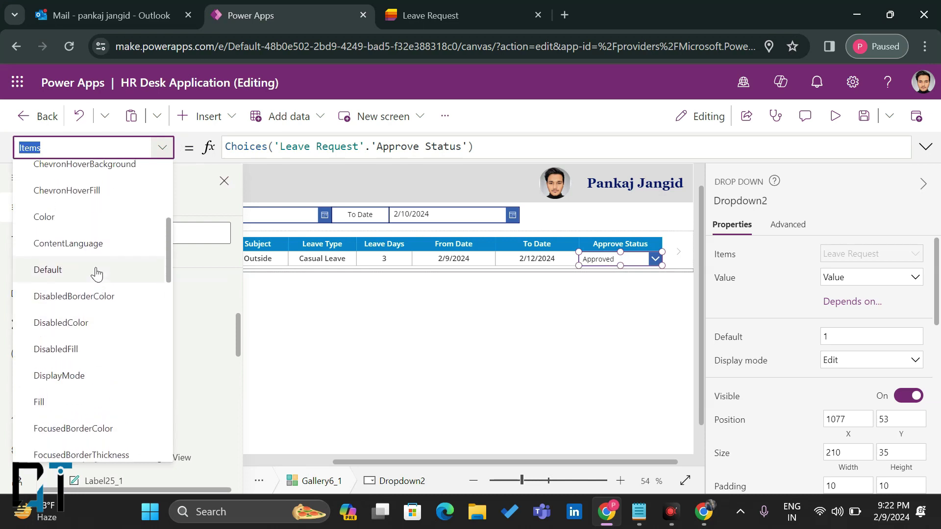
left_click(98, 271)
left_click(311, 144)
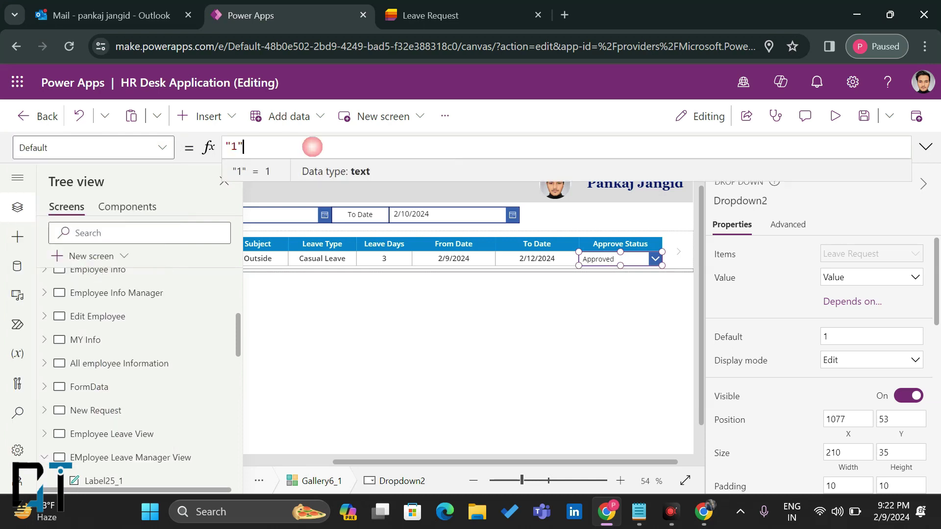
key("ctrl+a")
type("This")
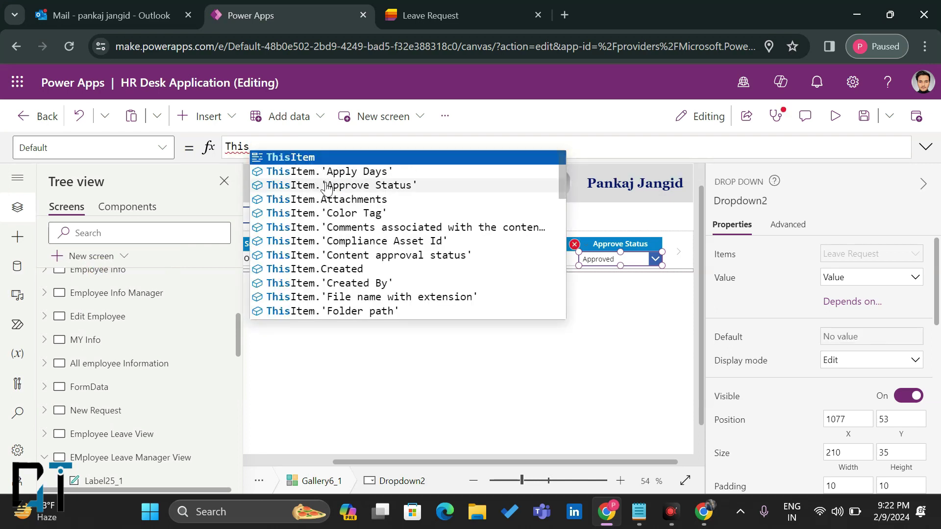
left_click(328, 186)
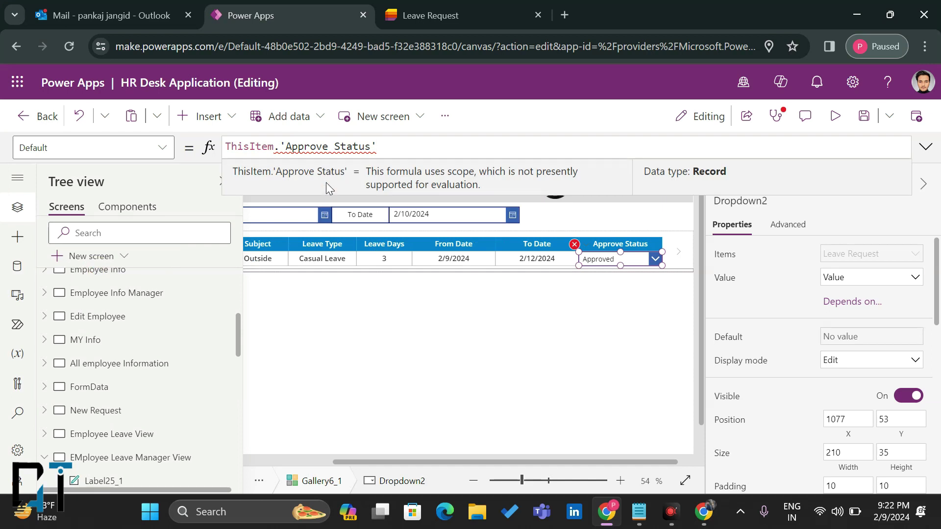
type(".V")
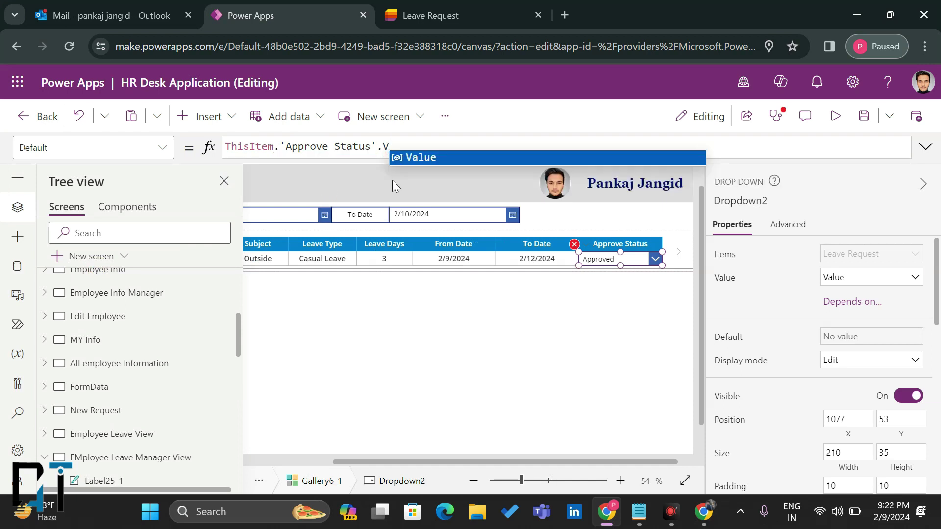
left_click(426, 158)
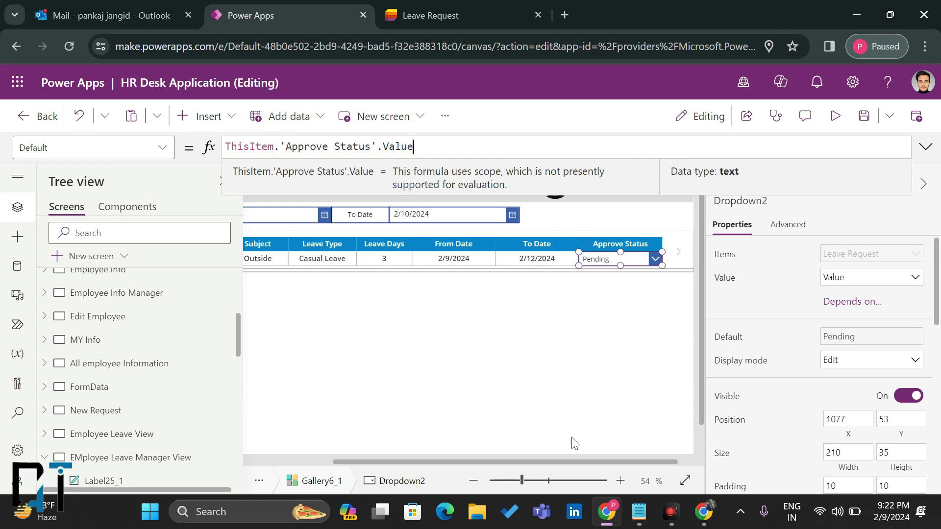
Step: Zoom out to 33% and reselect the Pending status dropdown in the gallery row
left_click(509, 481)
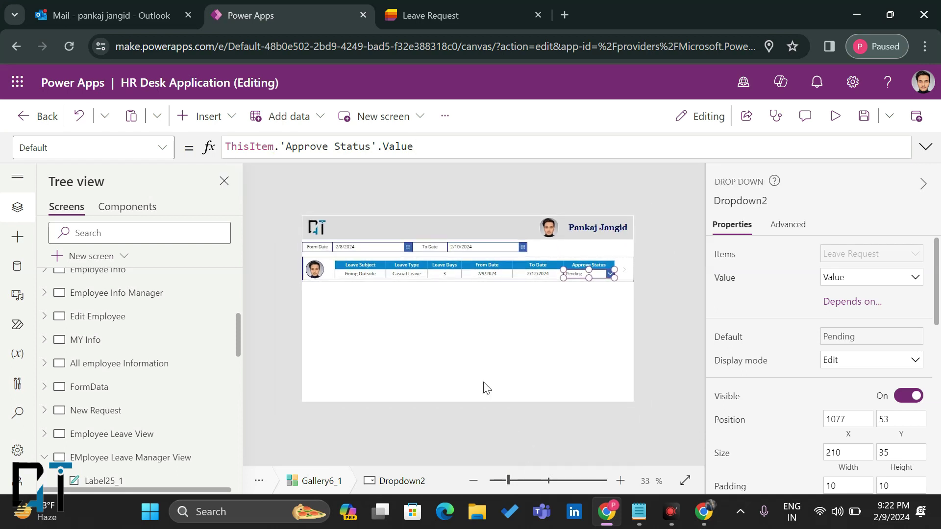
left_click(568, 282)
left_click(594, 273)
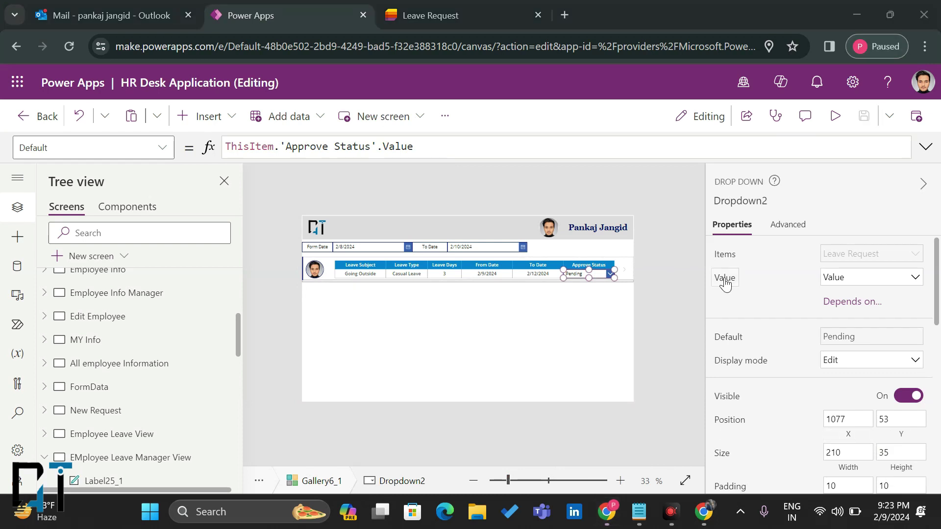
left_click(479, 325)
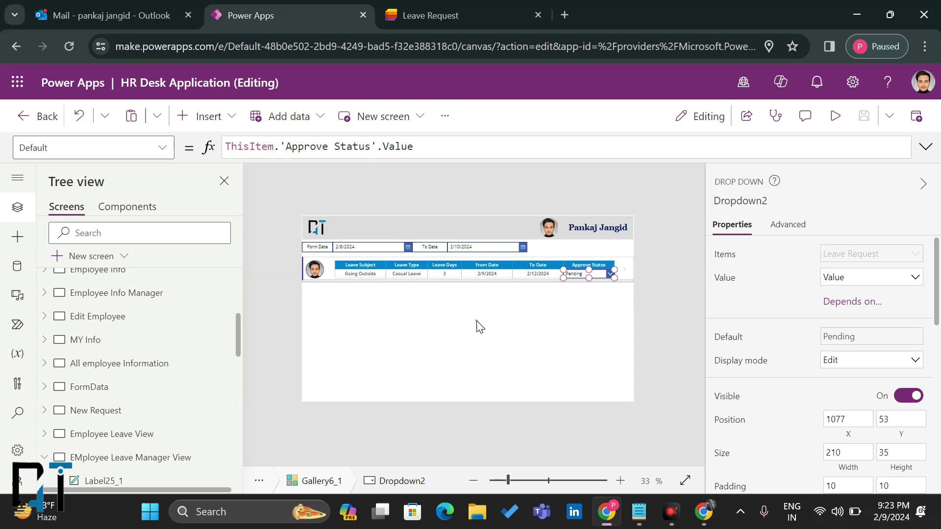
left_click(570, 274)
Step: Check the Leave Request list item, then choose the dropdown's OnChange property
left_click(486, 12)
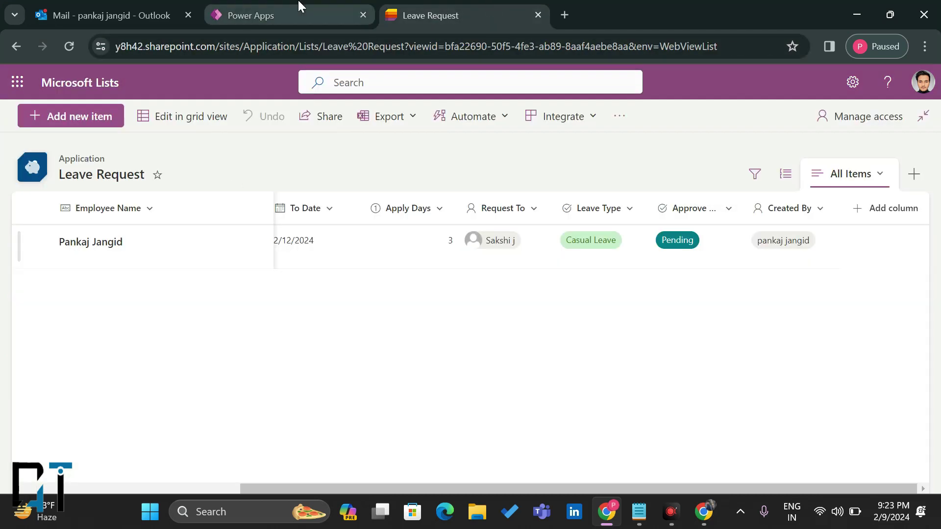
left_click(249, 10)
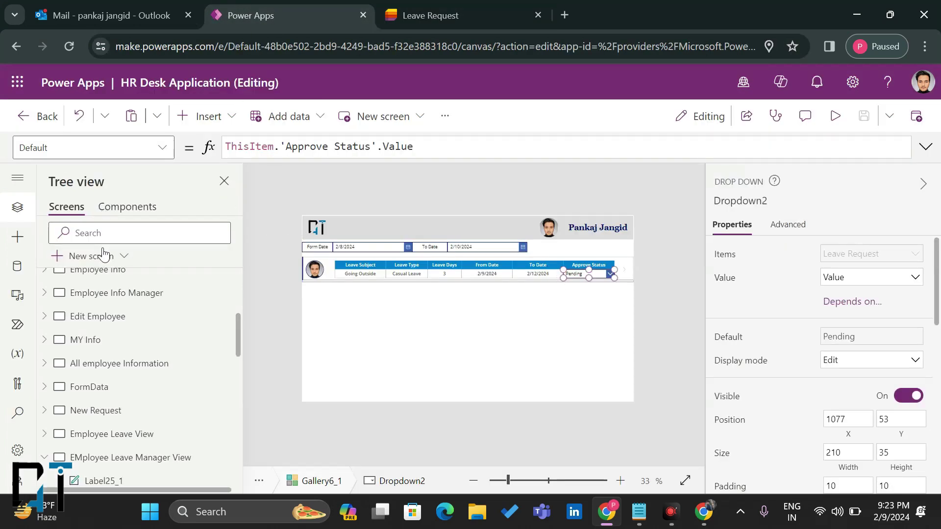
left_click(164, 148)
left_click(164, 148)
scroll(84, 341, "down", 8)
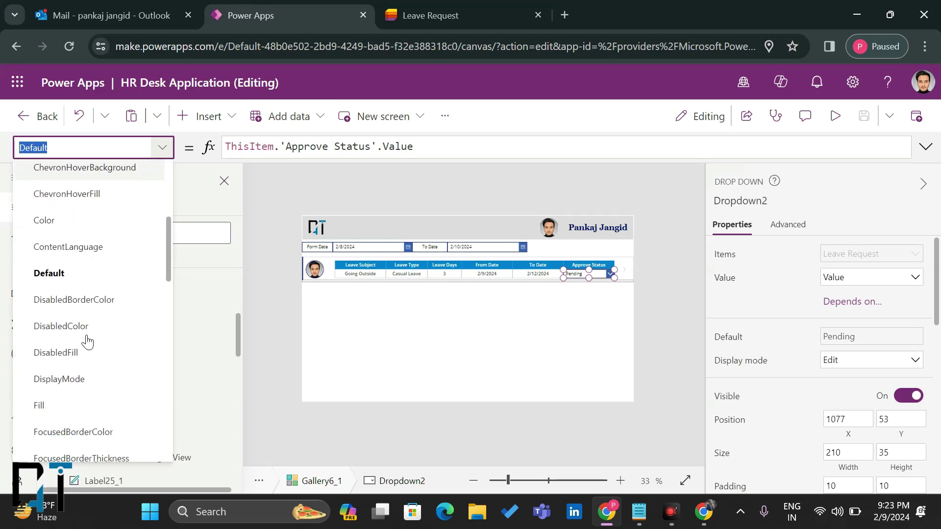
scroll(80, 392, "down", 3)
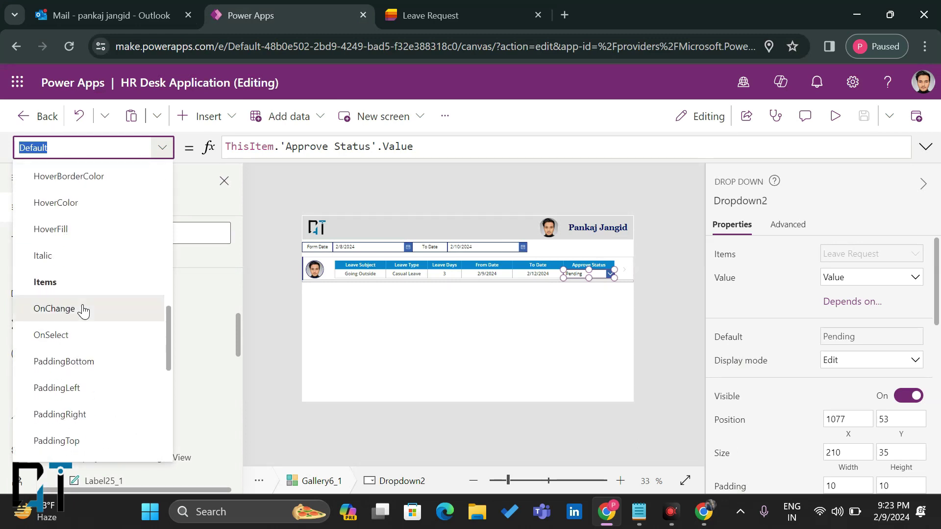
left_click(81, 308)
Step: Set OnChange to Patch('Leave Request',ThisItem,{'Approve Status': Dropdown2.SelectedText}) and preview the app
left_click_drag(285, 143, 201, 146)
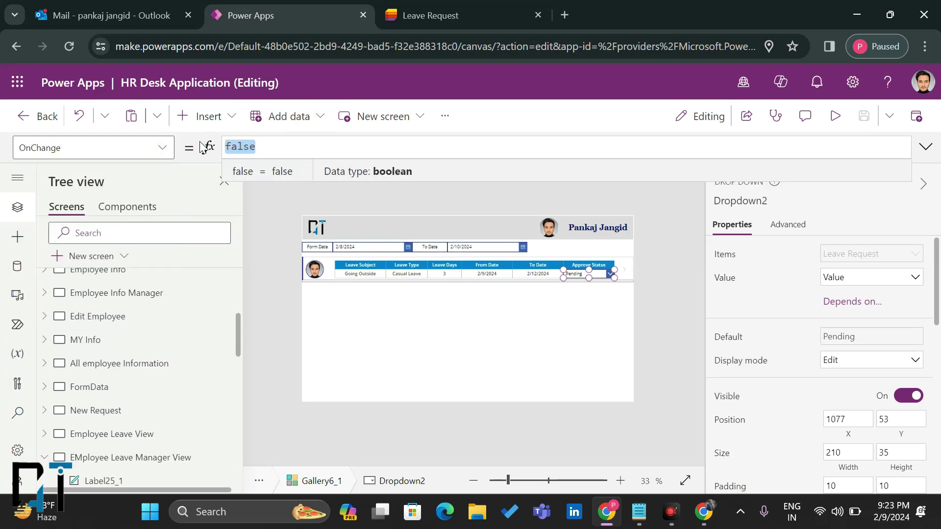
type("Patch(")
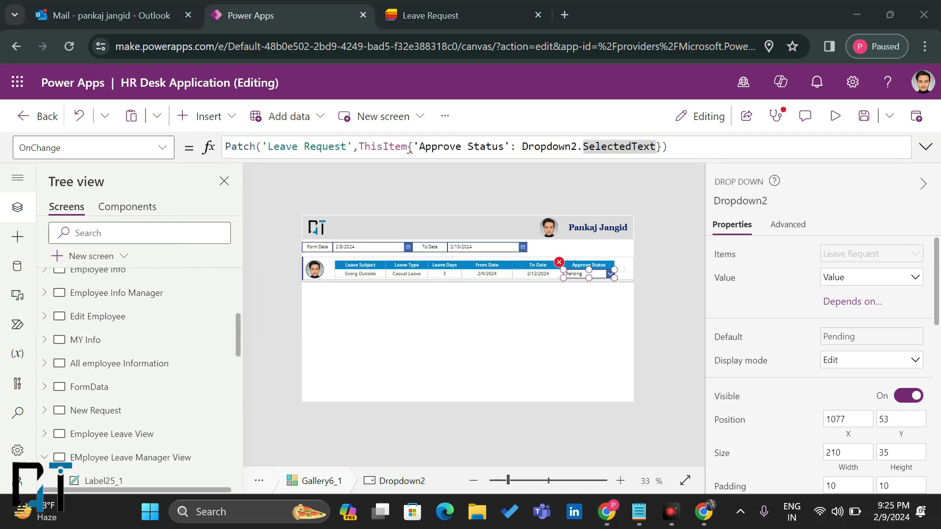
left_click(409, 147)
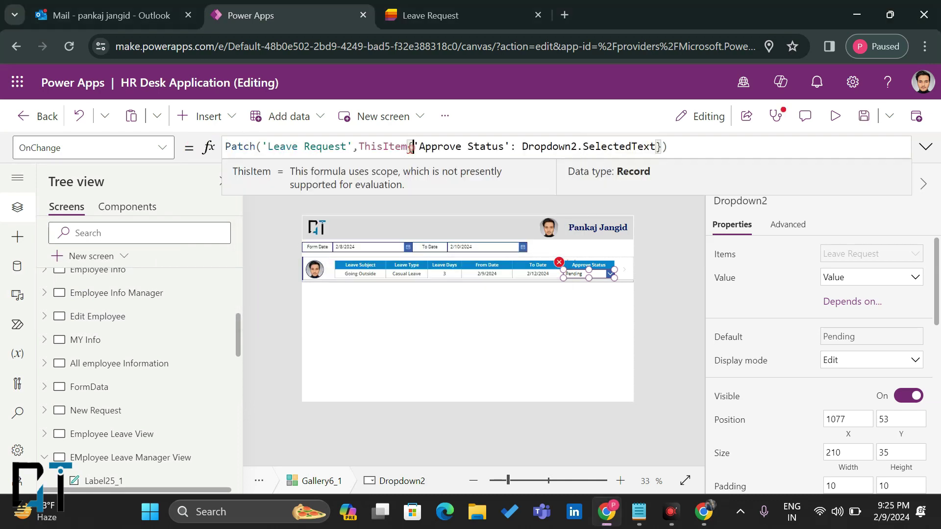
type(",")
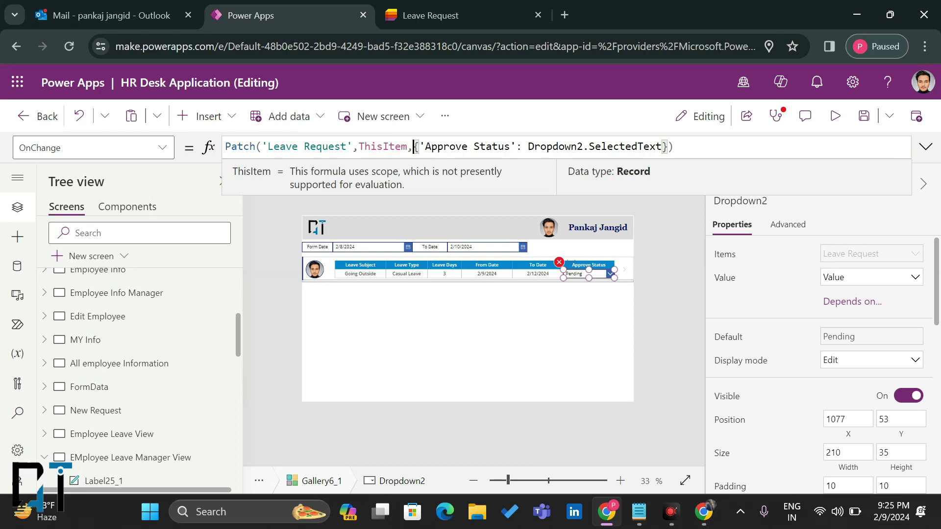
left_click(689, 143)
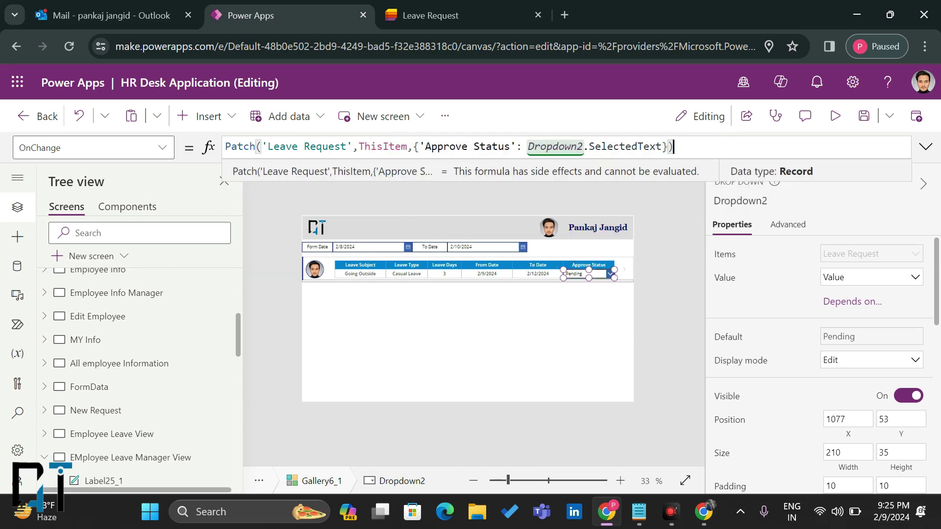
left_click(836, 117)
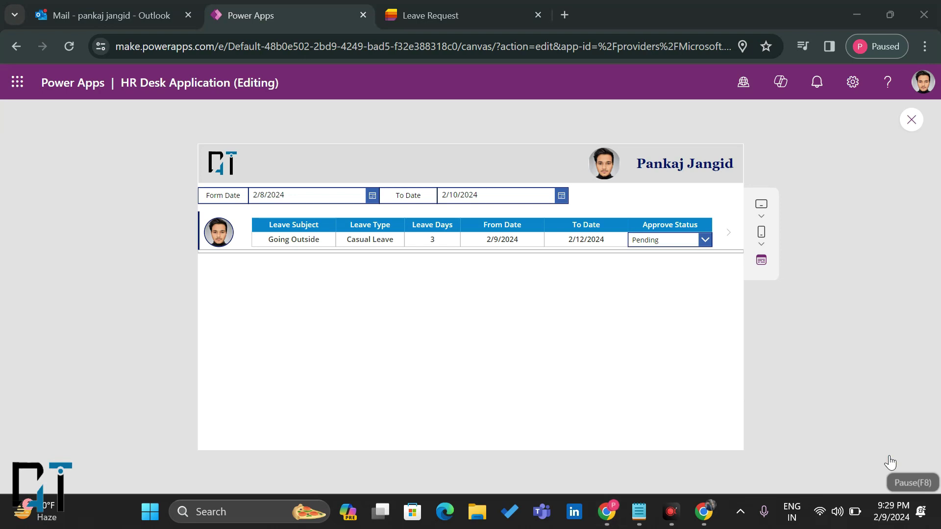
Step: Refresh the Leave Request list, then set the request's status to Approved in the preview
left_click(463, 7)
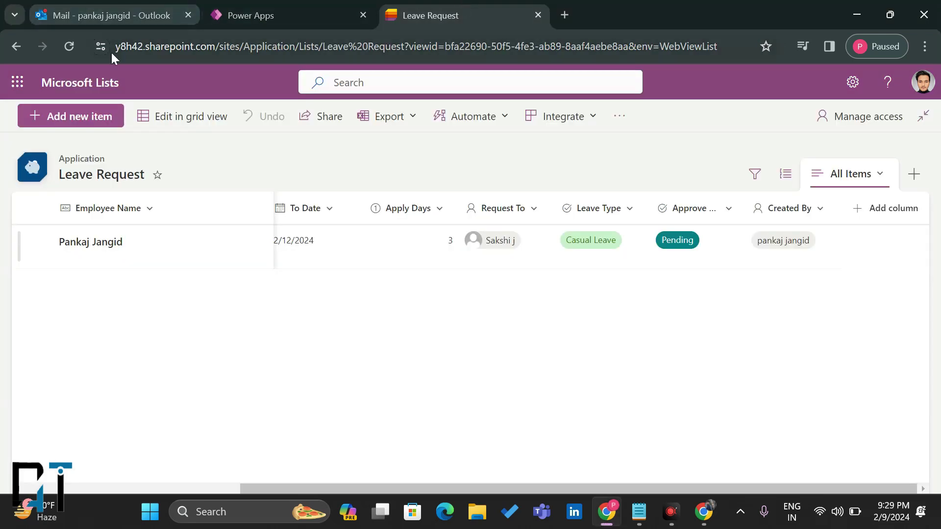
left_click(69, 46)
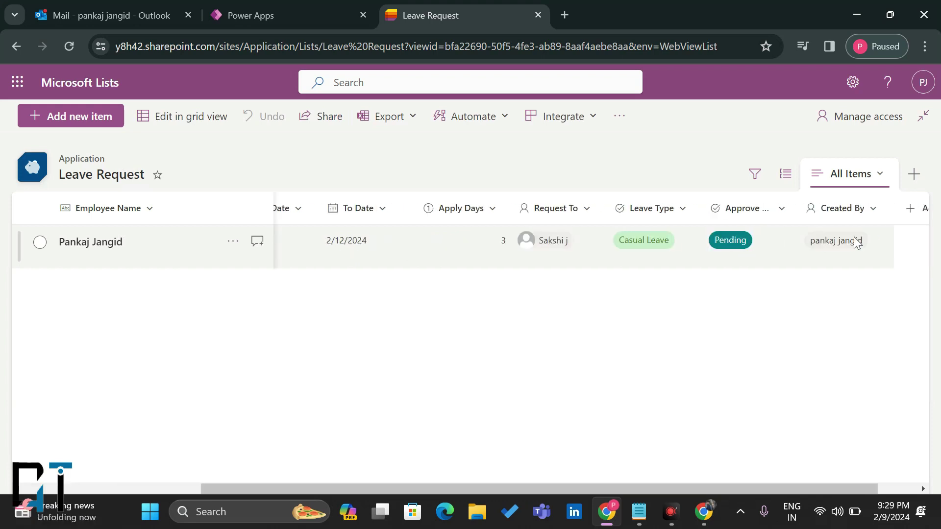
left_click(271, 9)
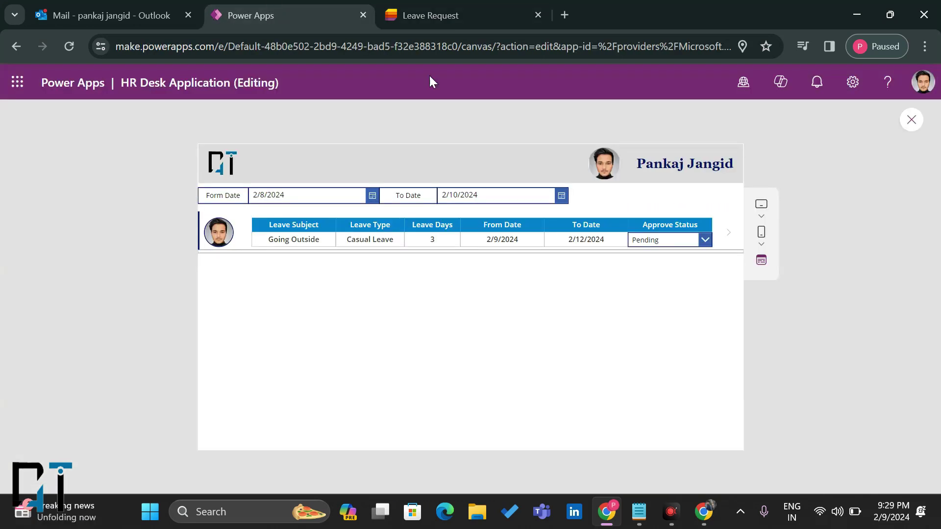
left_click(649, 240)
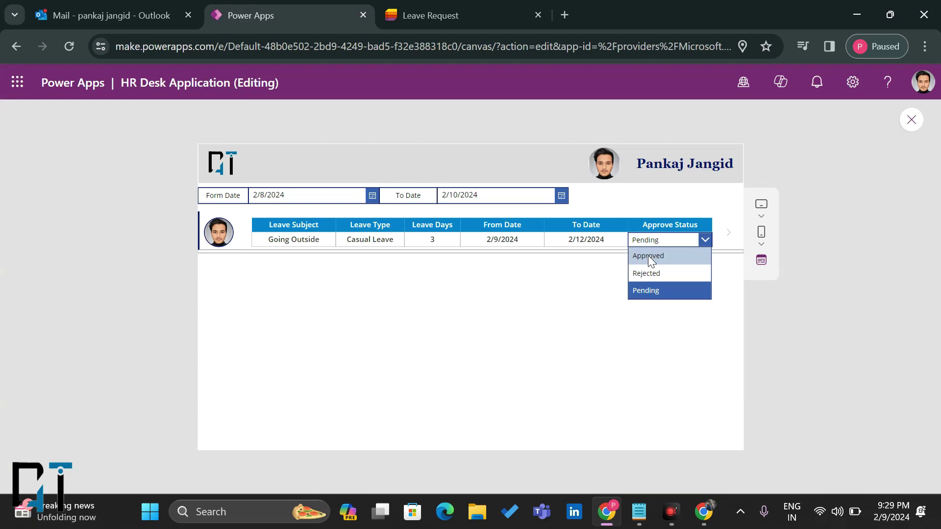
left_click(650, 257)
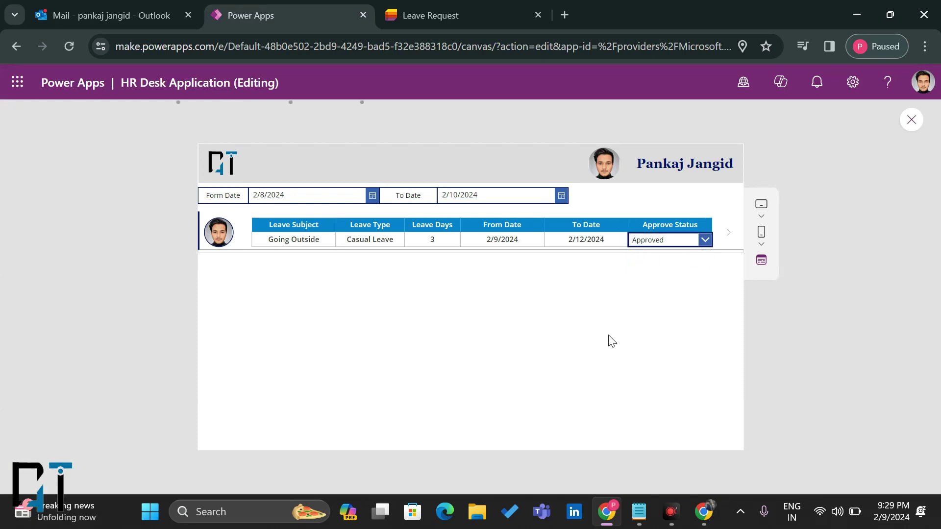
Step: Reload the Leave Request list to confirm the Going Outside item shows Approved
left_click(493, 7)
left_click(69, 46)
scroll(599, 267, "right", 5)
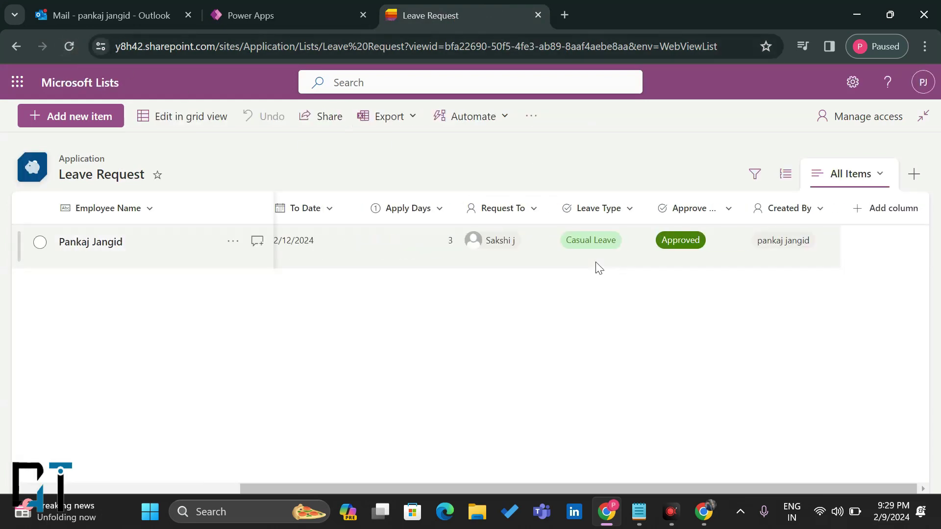
left_click(258, 7)
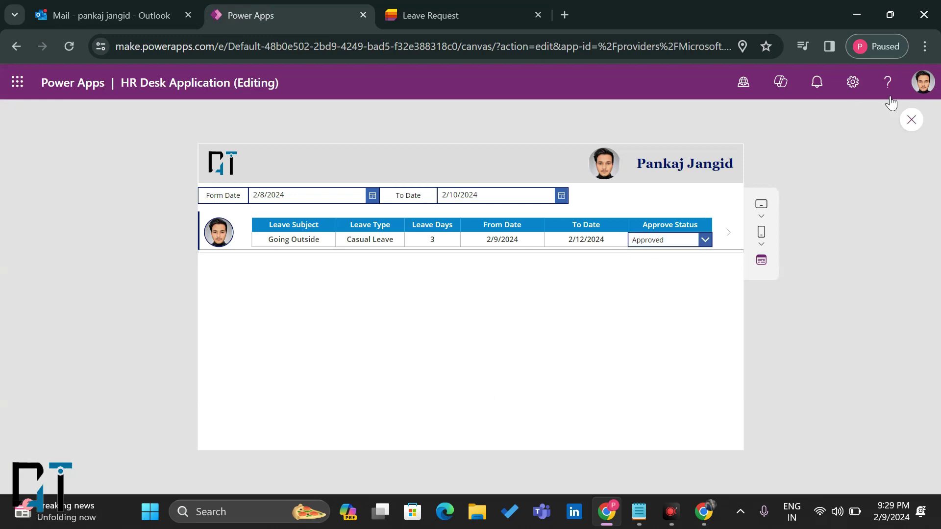
Step: Close the preview, dismiss the 'Did you know?' tip, and select Gallery6_1
left_click(913, 120)
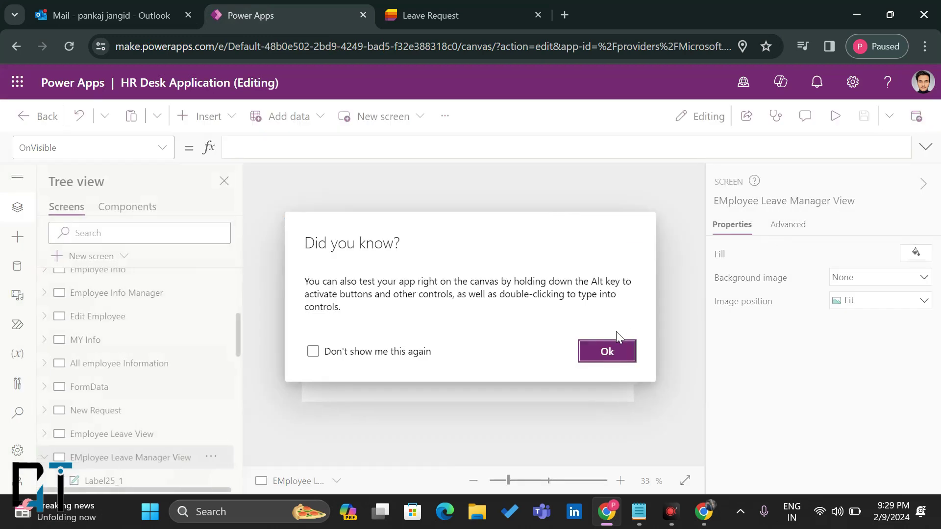
left_click(607, 351)
left_click(504, 336)
left_click(430, 15)
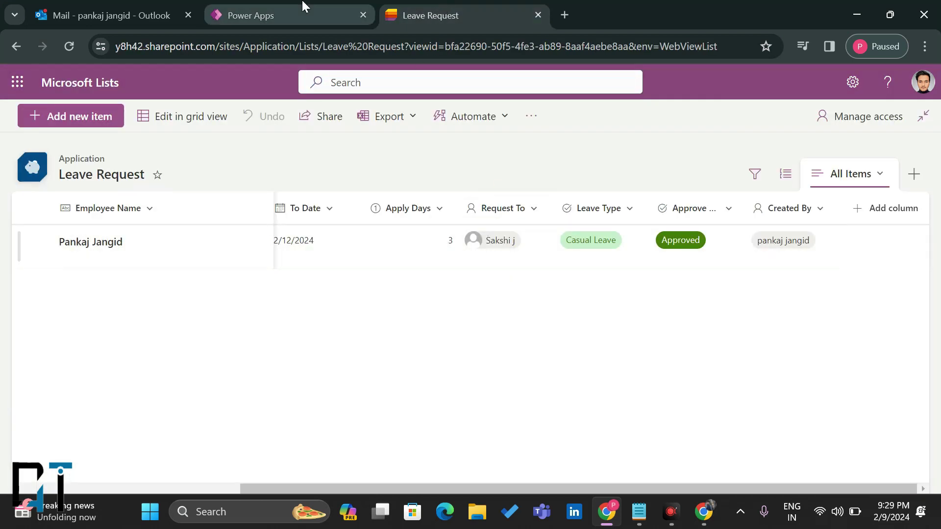
left_click(268, 6)
left_click(410, 6)
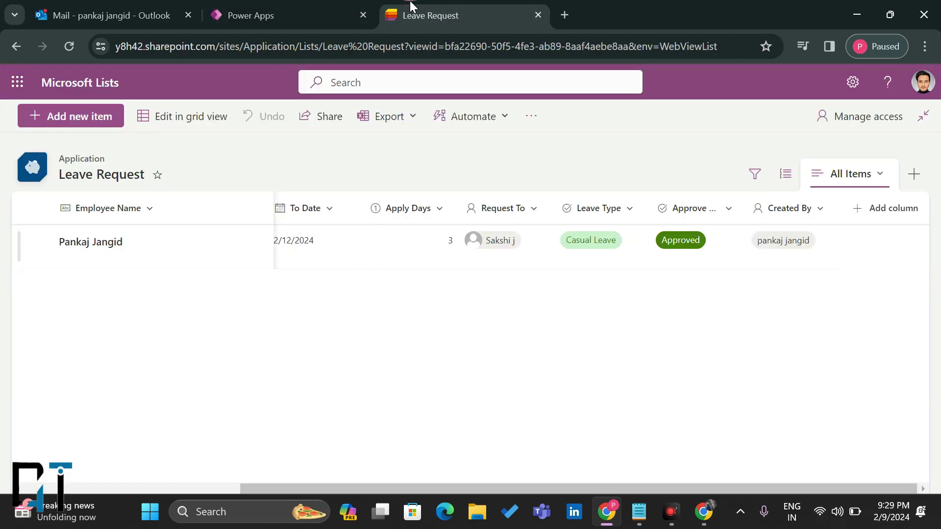
left_click(250, 14)
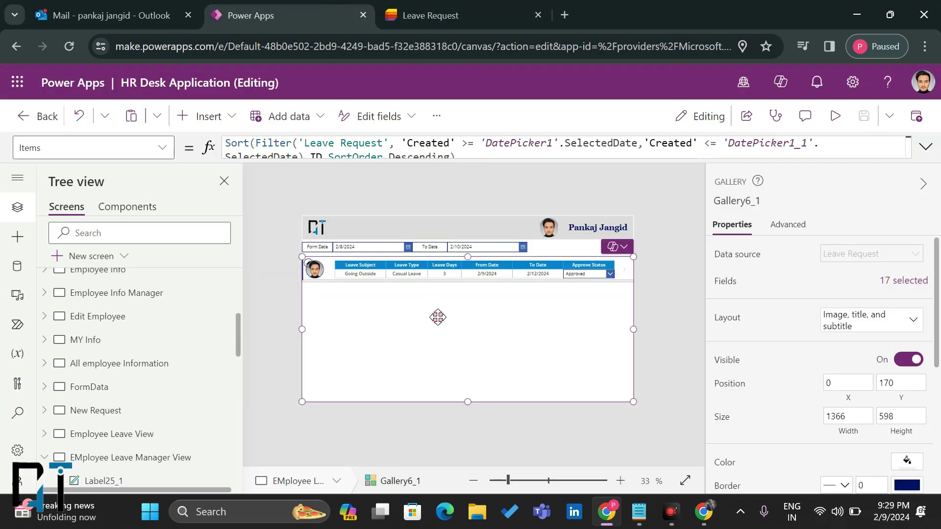
Step: Type Lower( before the Created condition in the gallery's Items formula, then view the Leave Request list
left_click(925, 147)
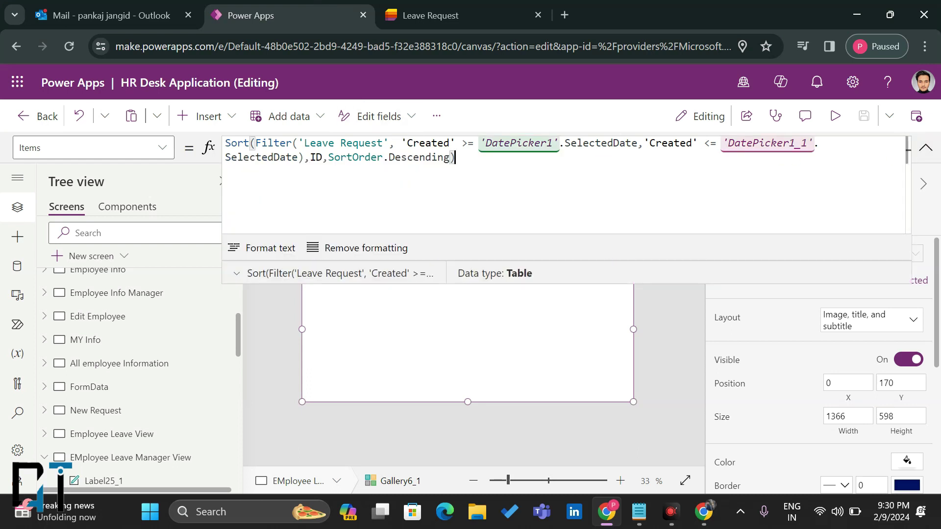
left_click(926, 147)
left_click(926, 147)
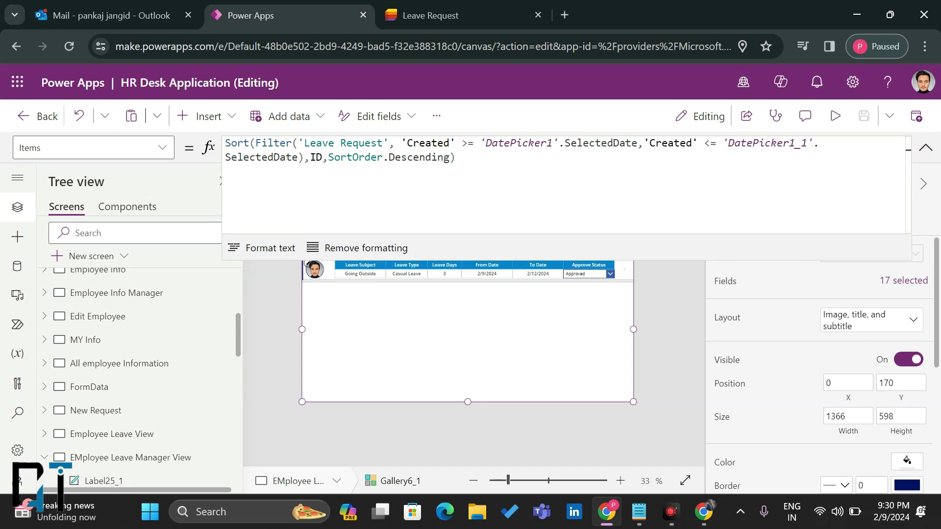
left_click(400, 144)
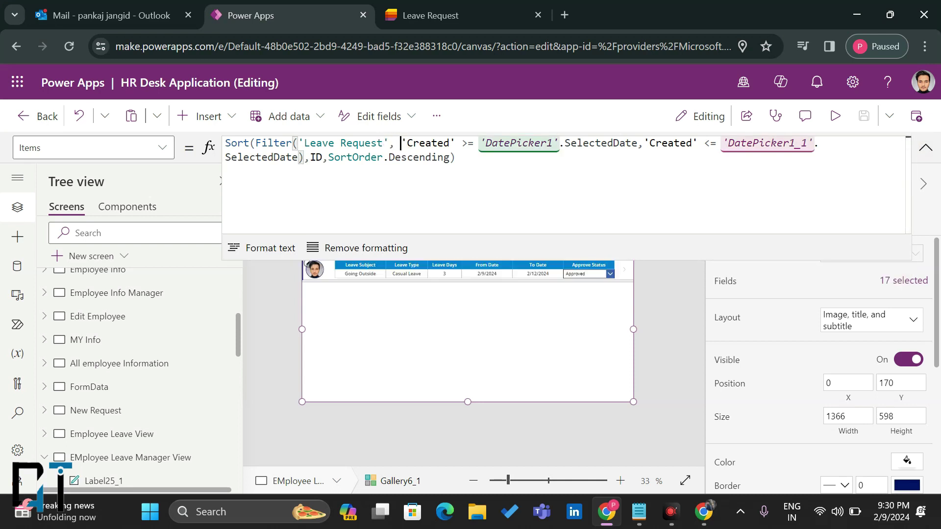
type("Lower")
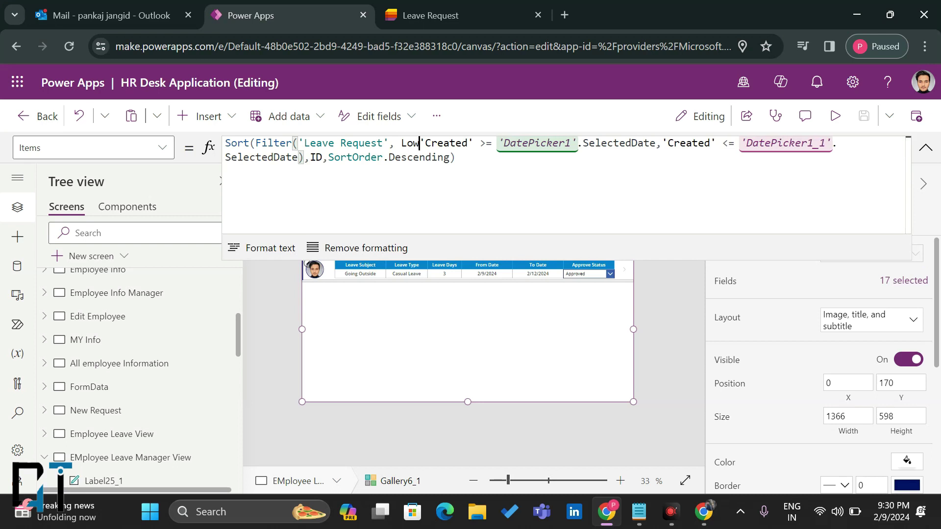
key("Escape")
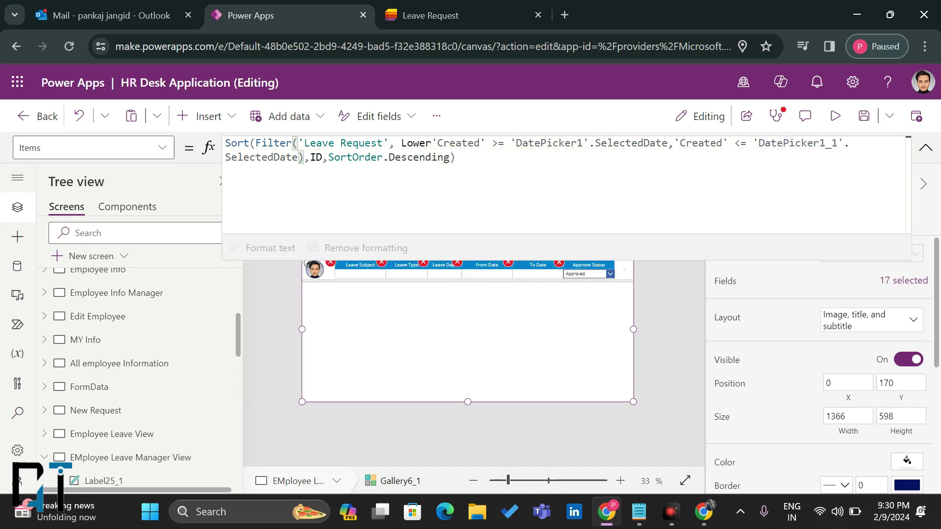
type("(")
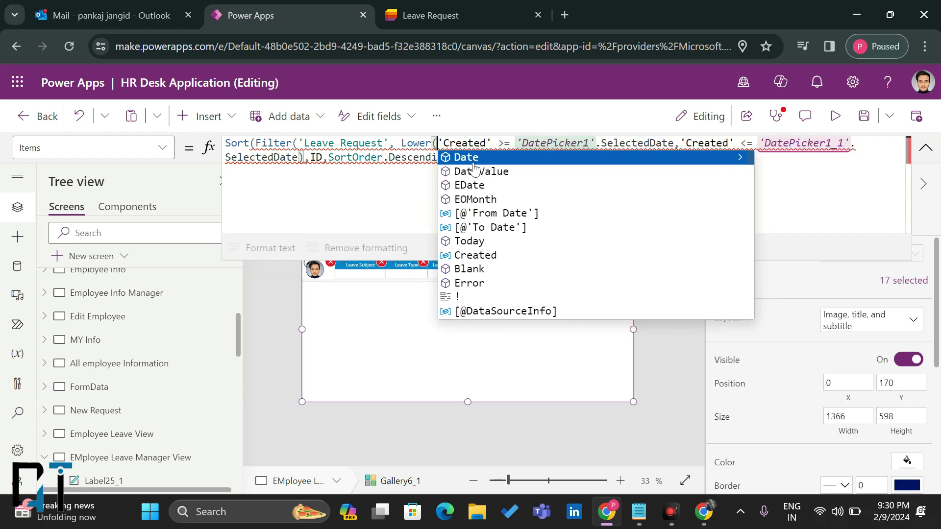
type("Assi")
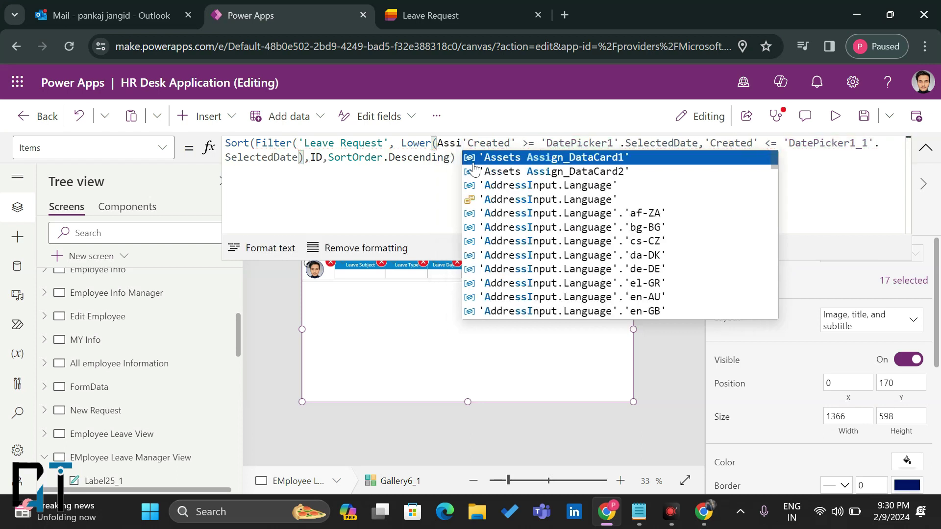
key("BackSpace")
key("BackSpace")
key("BackSpace")
key("BackSpace")
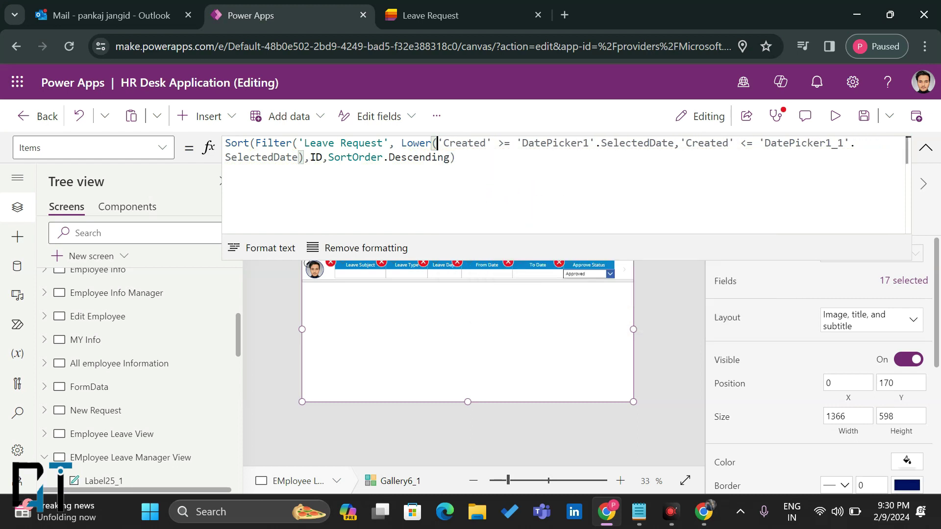
left_click(431, 14)
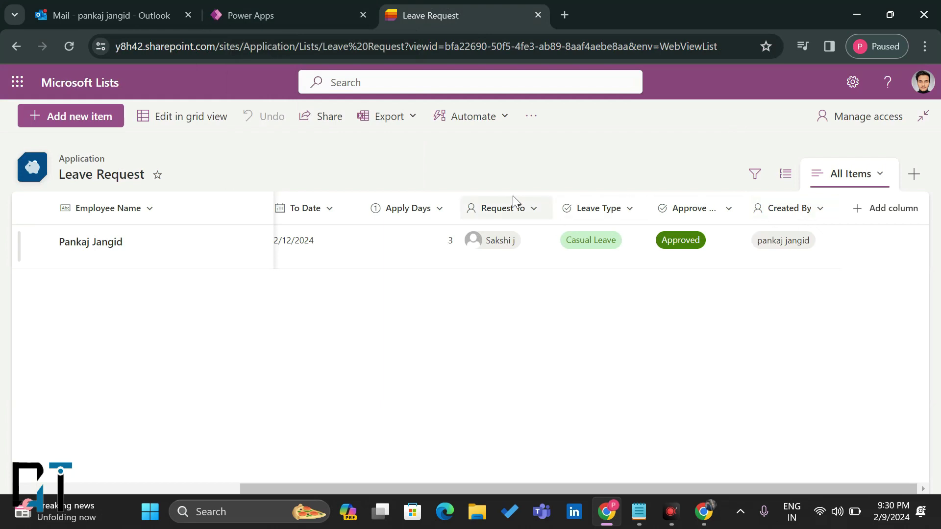
Step: Add Lower('Request To'.DisplayName) = Lower(User().FullName) to the gallery's Items formula
left_click(346, 6)
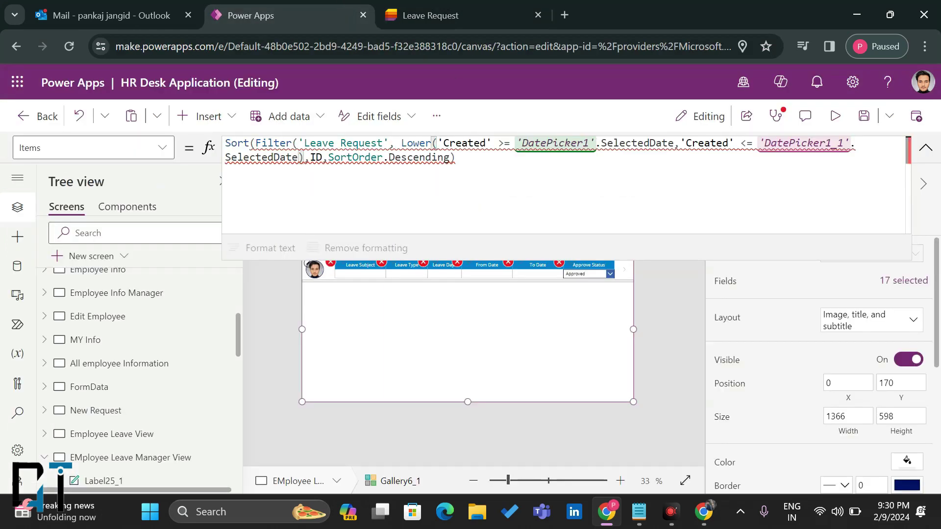
type("Req")
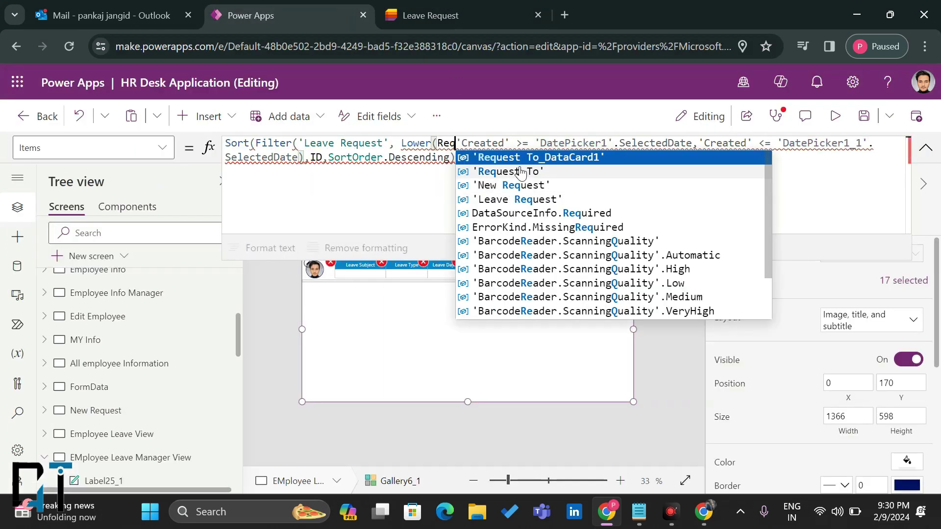
left_click(521, 172)
type(".")
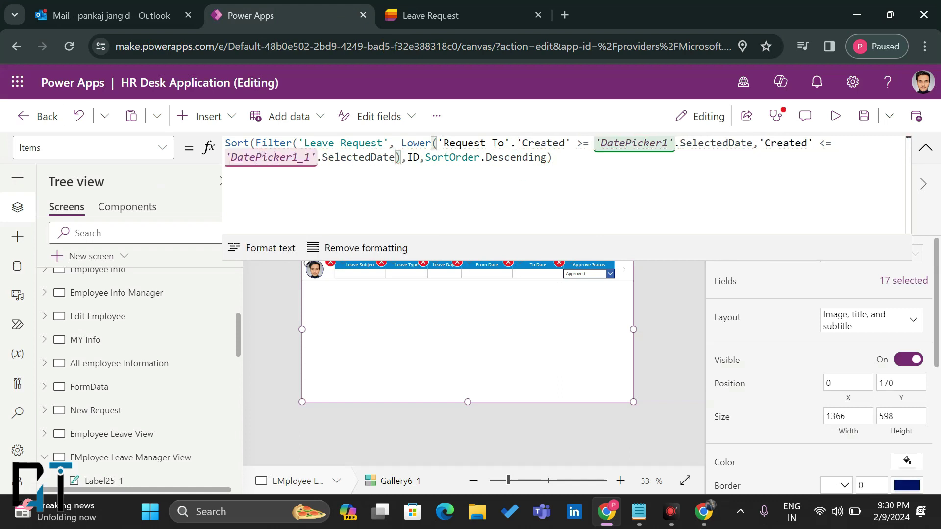
type("Displa")
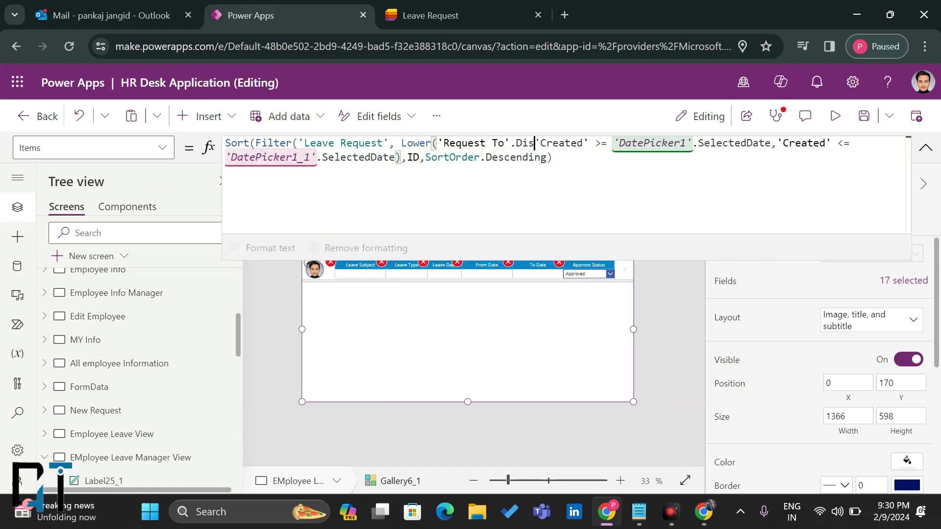
type("yName")
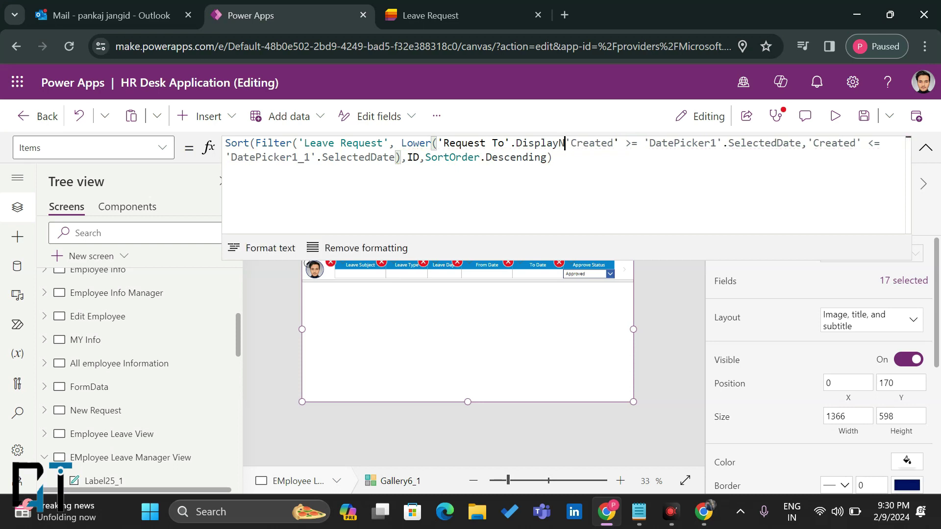
type(") = ")
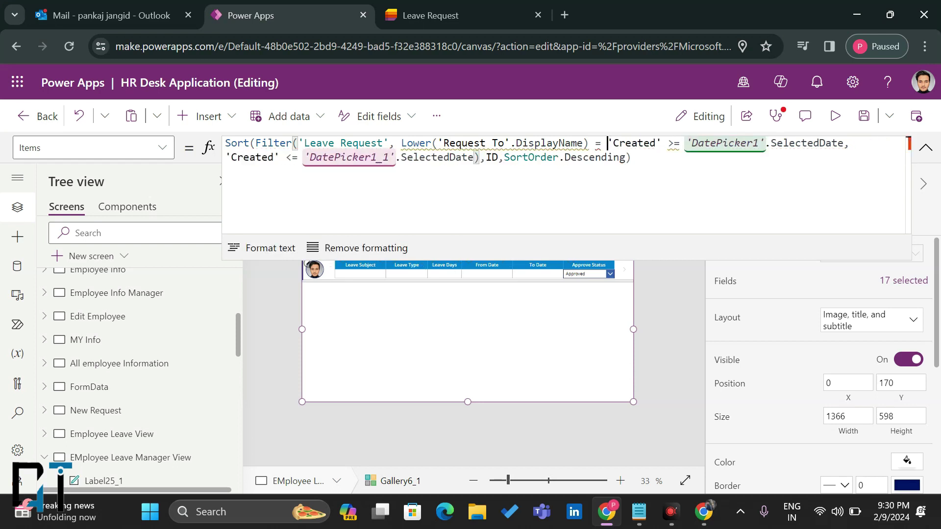
type("Lower")
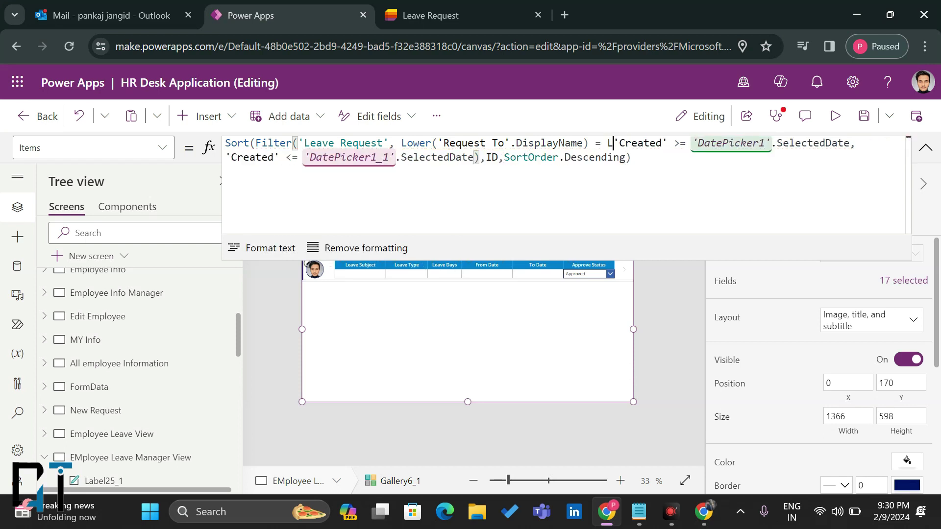
type("(User")
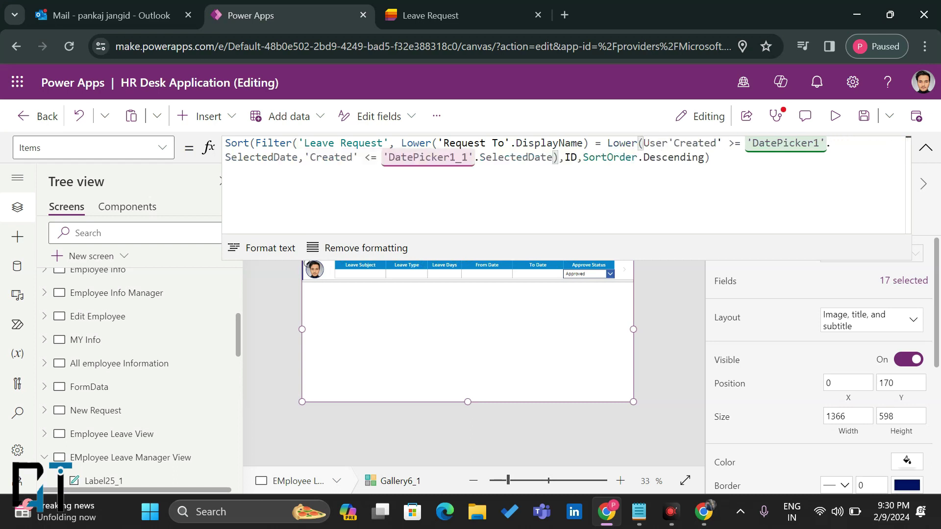
type("().")
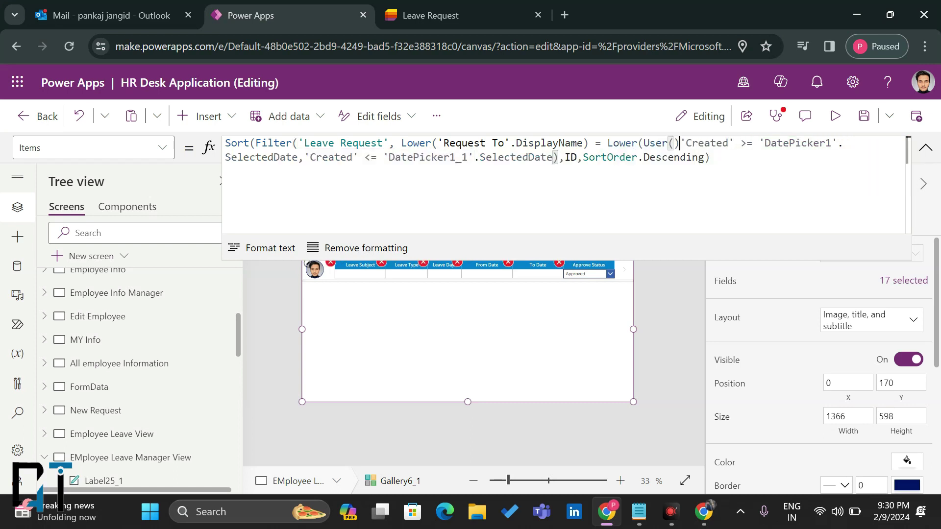
type("Nam")
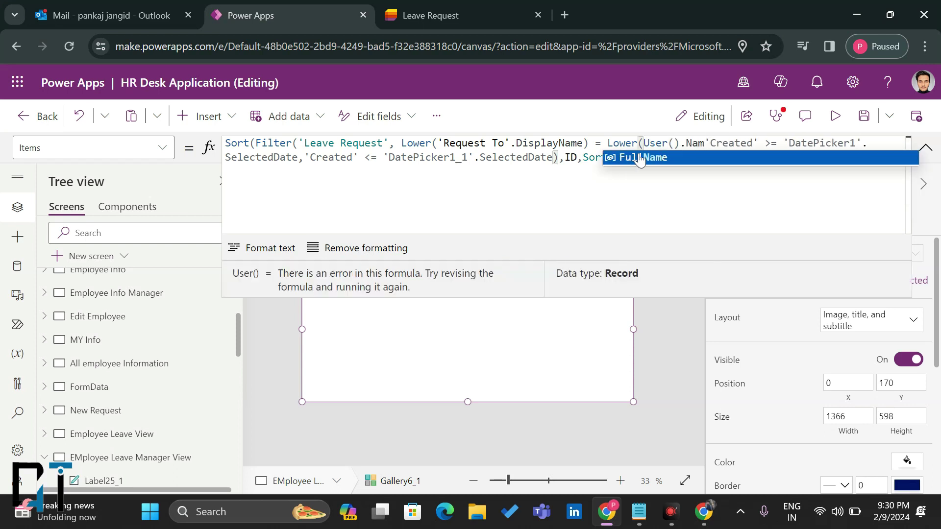
key("Tab")
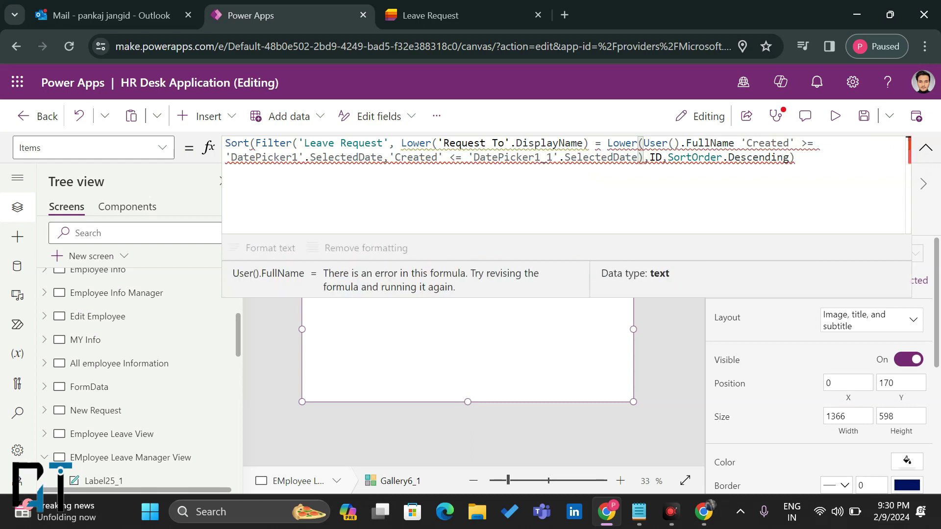
type(")")
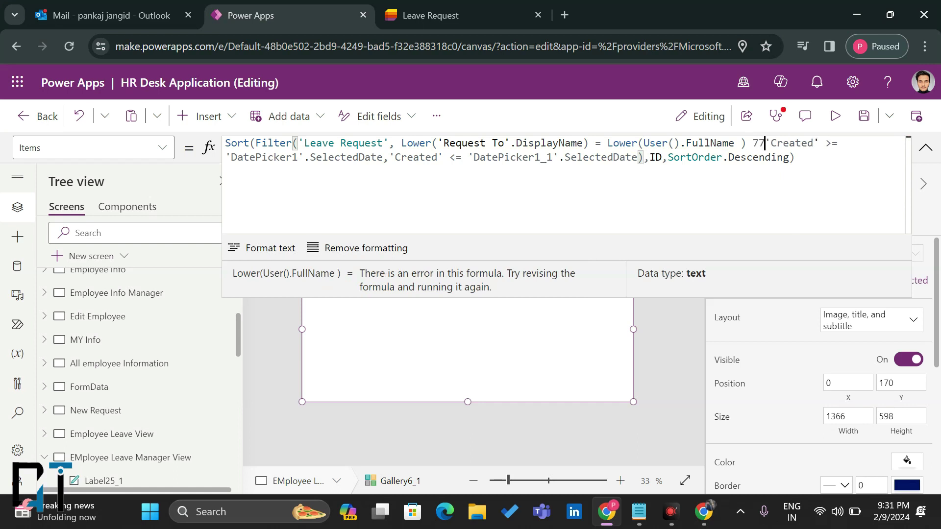
type(" &&")
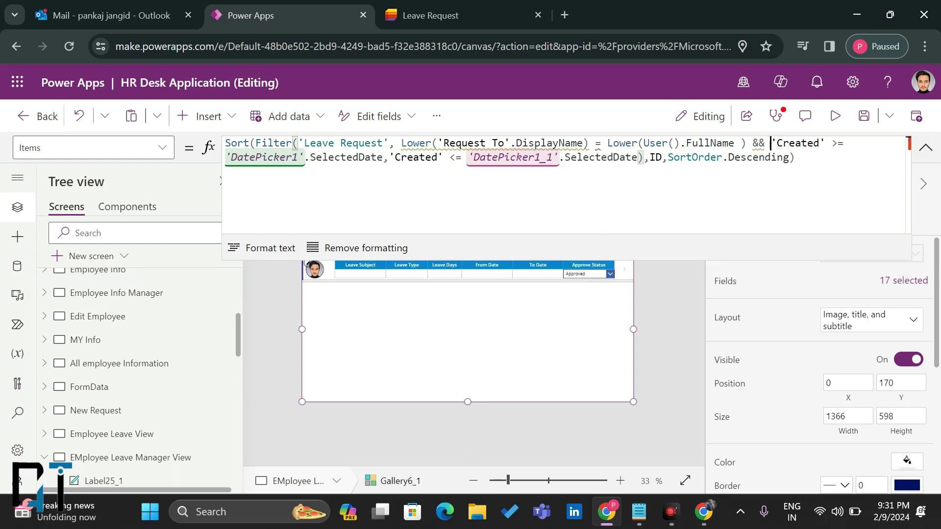
Step: Replace the && after the new condition with a comma before the Created checks
left_click(789, 158)
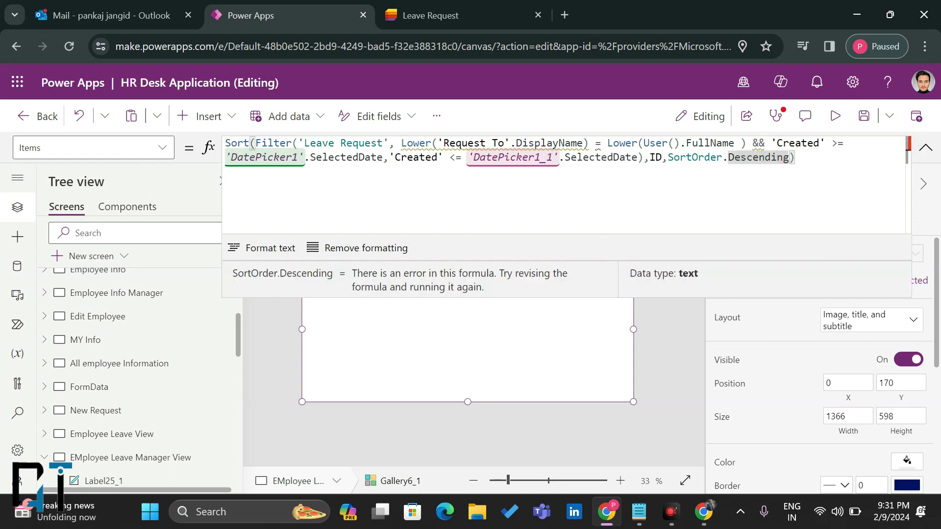
left_click(759, 143)
key("Delete")
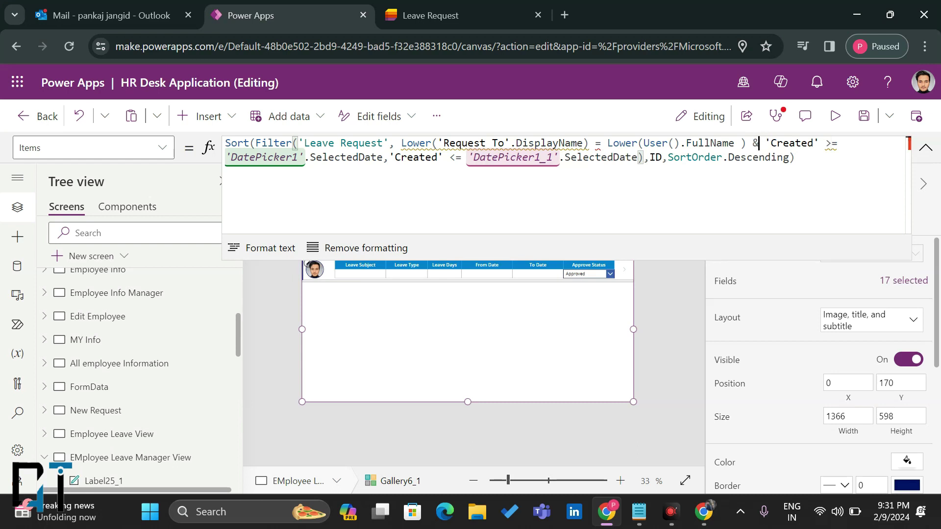
key("BackSpace")
type(",")
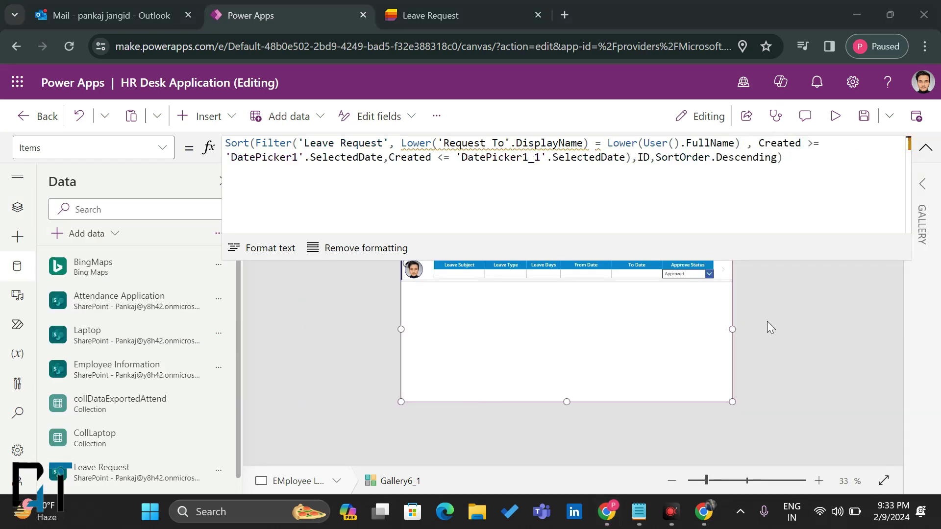
left_click(713, 143)
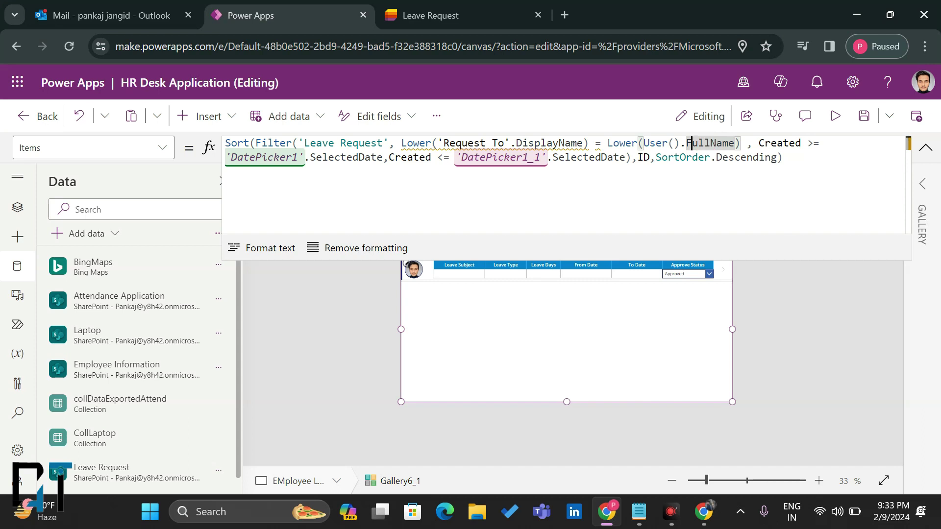
mouse_move(691, 143)
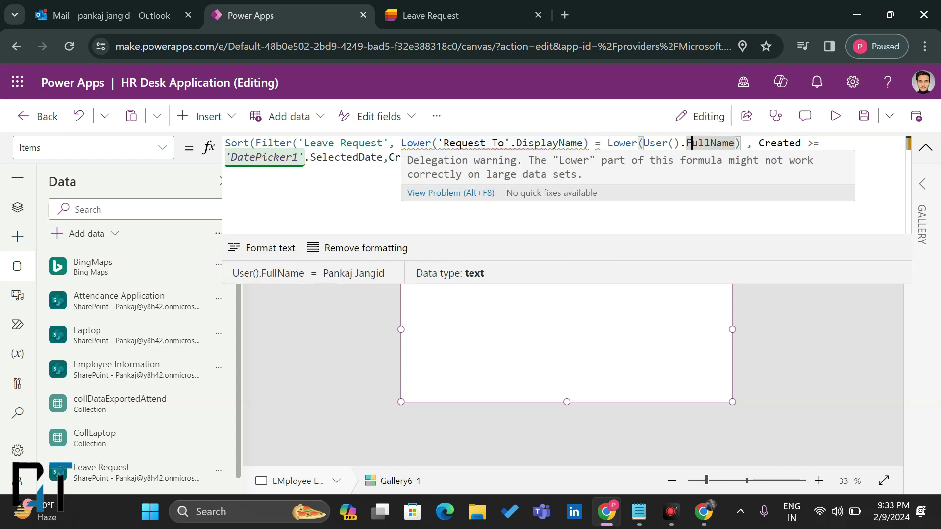
Step: Review the existing leave row's values and the HR Desk app's Items formula
left_click(441, 15)
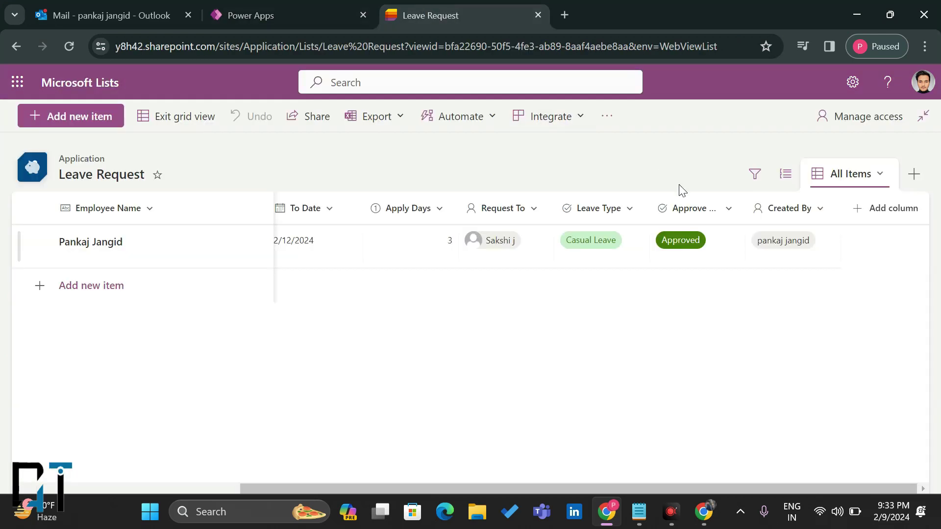
left_click(330, 257)
left_click(157, 246)
left_click(412, 246)
left_click(486, 253)
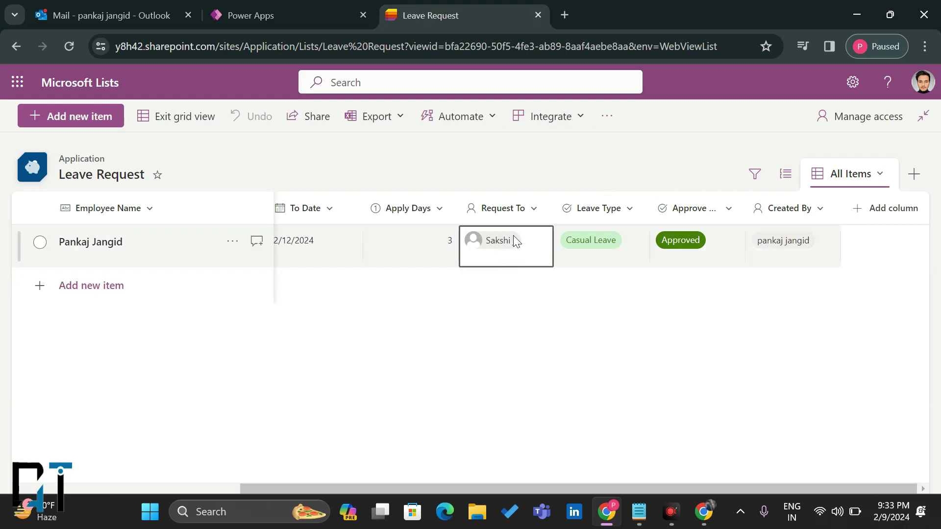
left_click(288, 10)
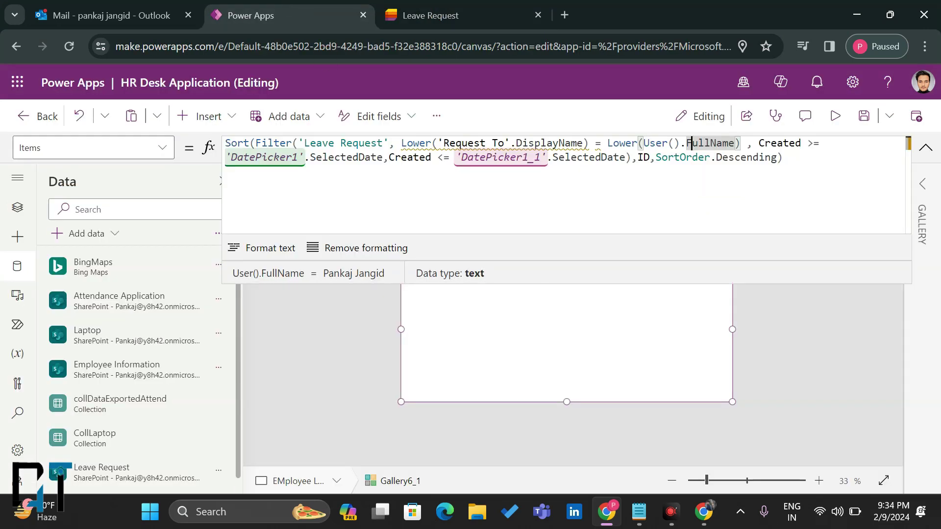
left_click(925, 148)
left_click(925, 148)
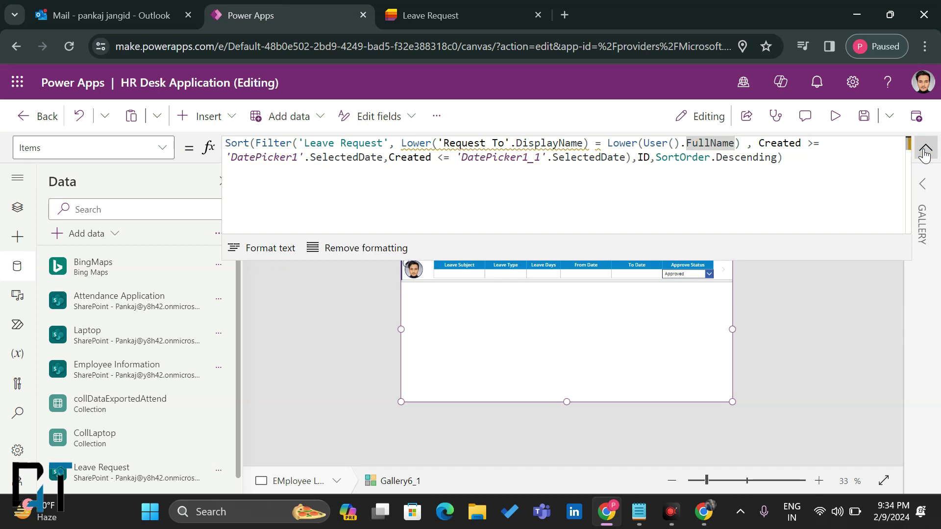
left_click(446, 7)
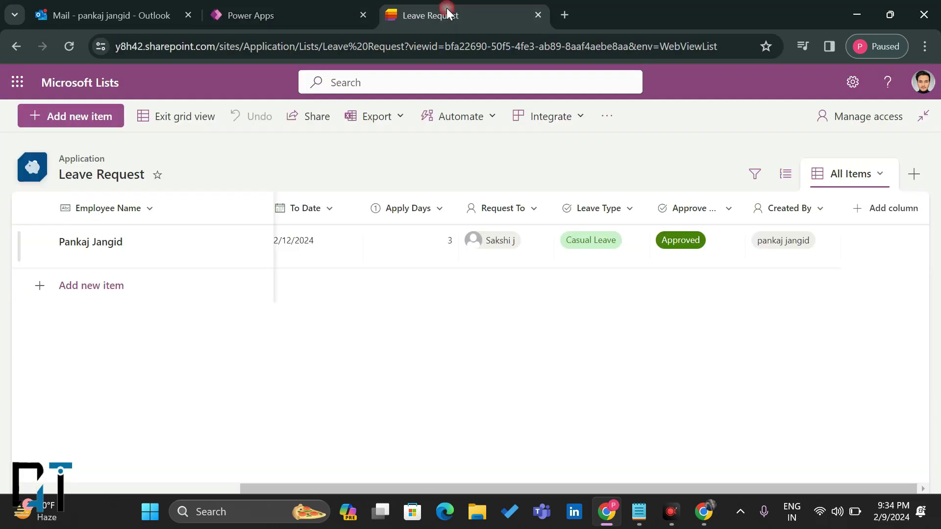
Step: Add a new Leave Request item, filling its subject, description and dates from the first row
left_click(68, 285)
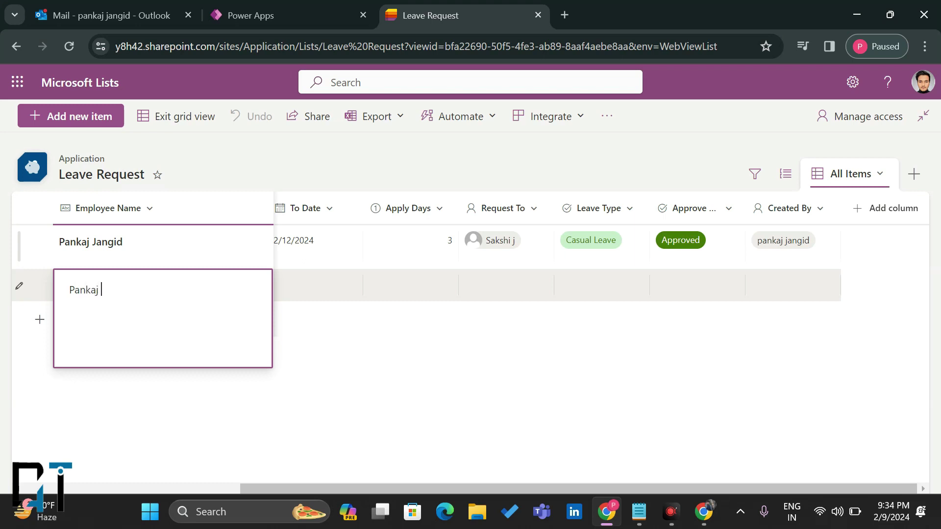
key("Return")
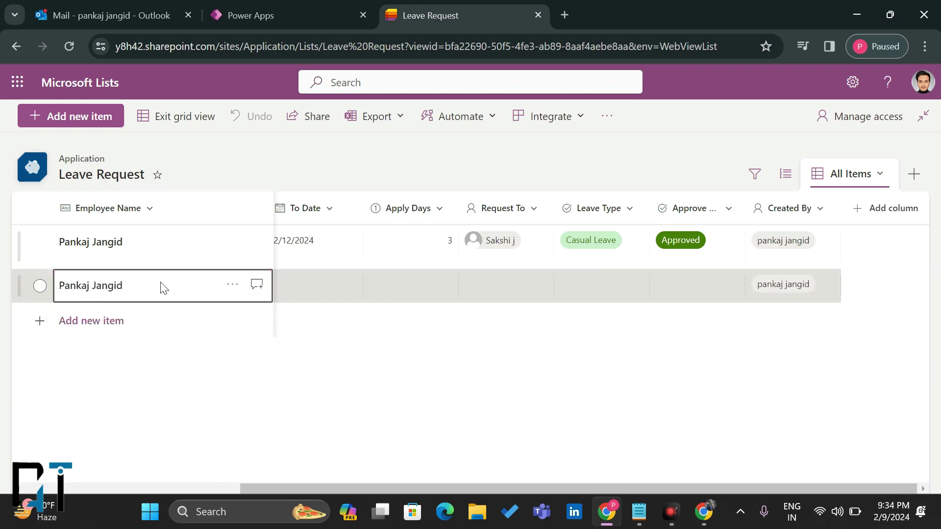
left_click(319, 288)
scroll(341, 259, "left", 5)
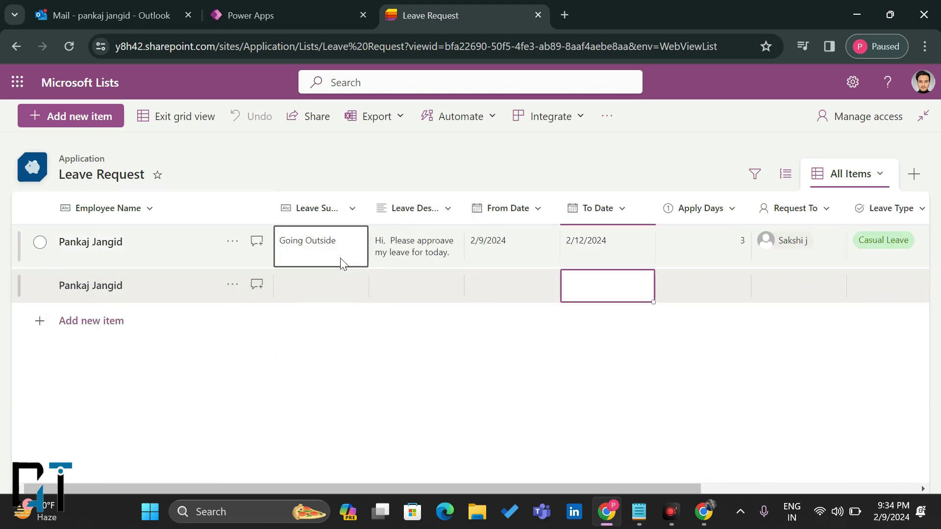
left_click_drag(323, 256, 652, 294)
left_click(701, 297)
scroll(701, 299, "right", 3)
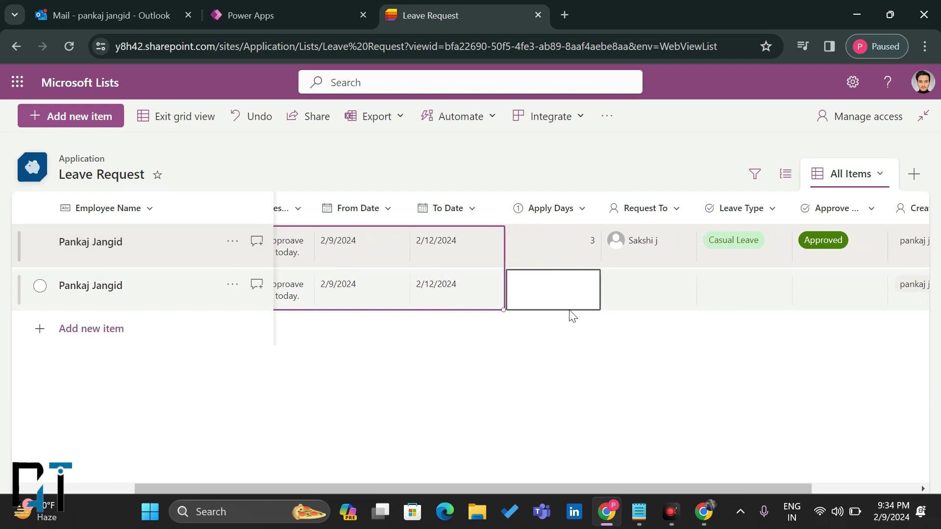
Step: Give the new row 4 Apply Days and choose a Request To person
left_click(580, 260)
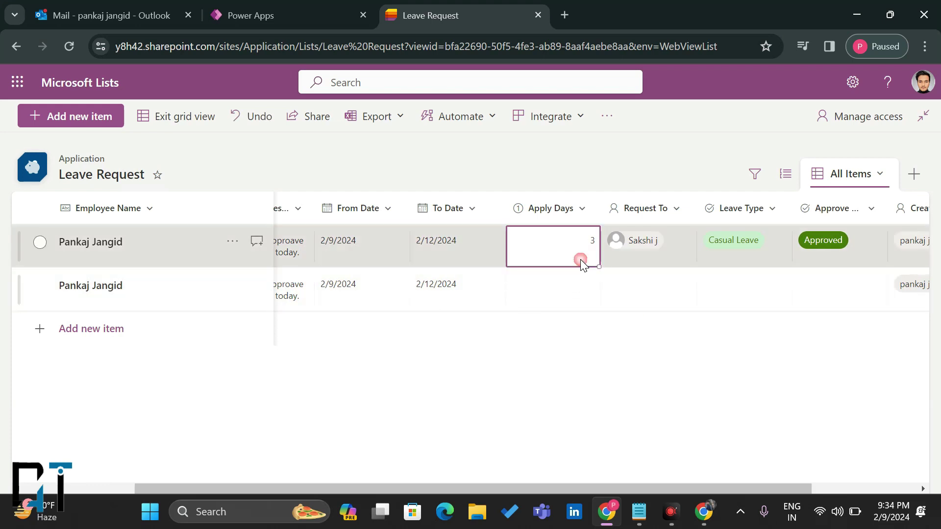
left_click(571, 288)
type("4")
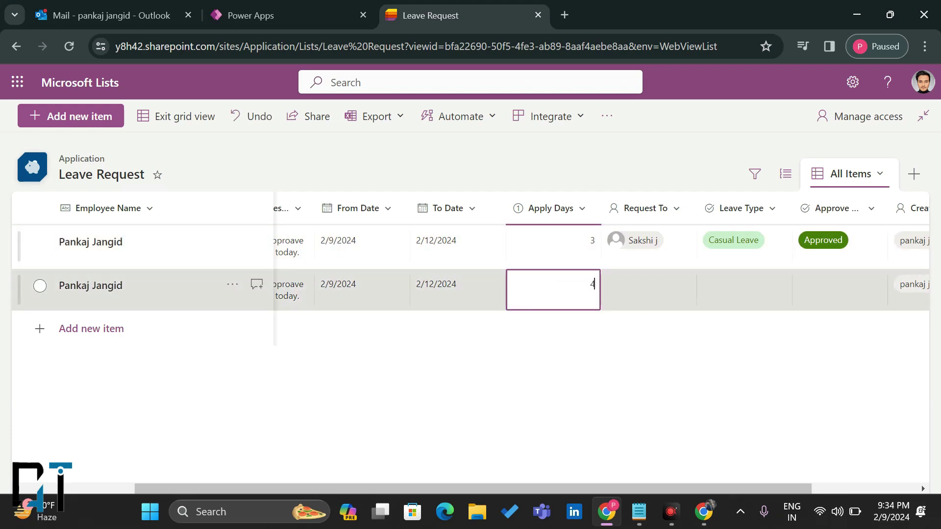
left_click(655, 290)
left_click(655, 293)
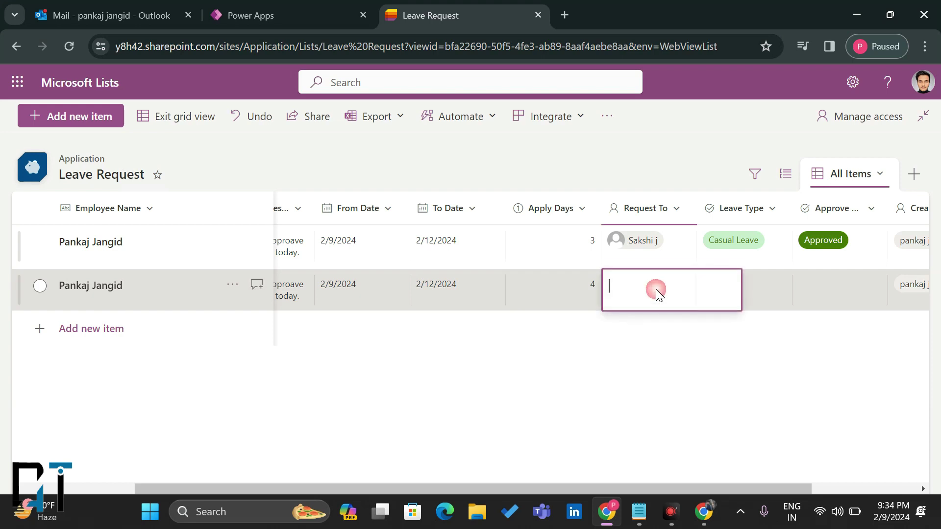
type("Panka")
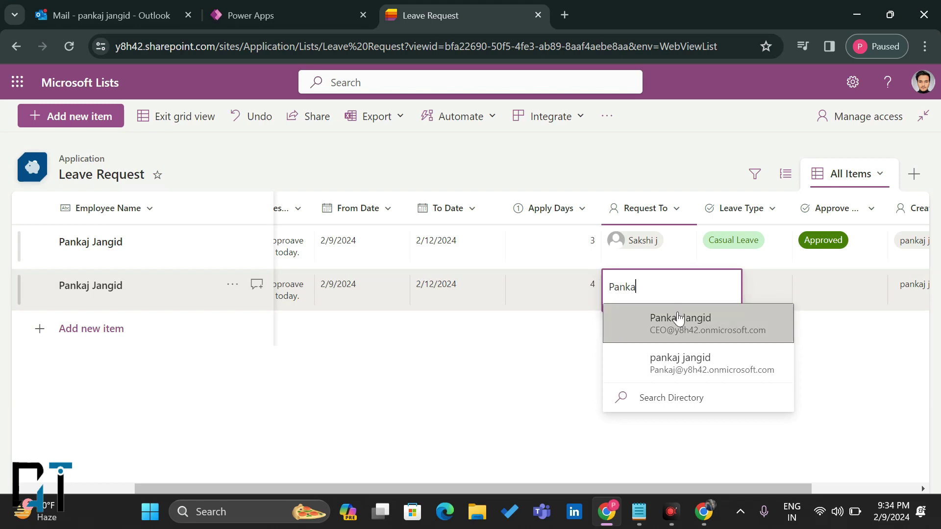
left_click(685, 342)
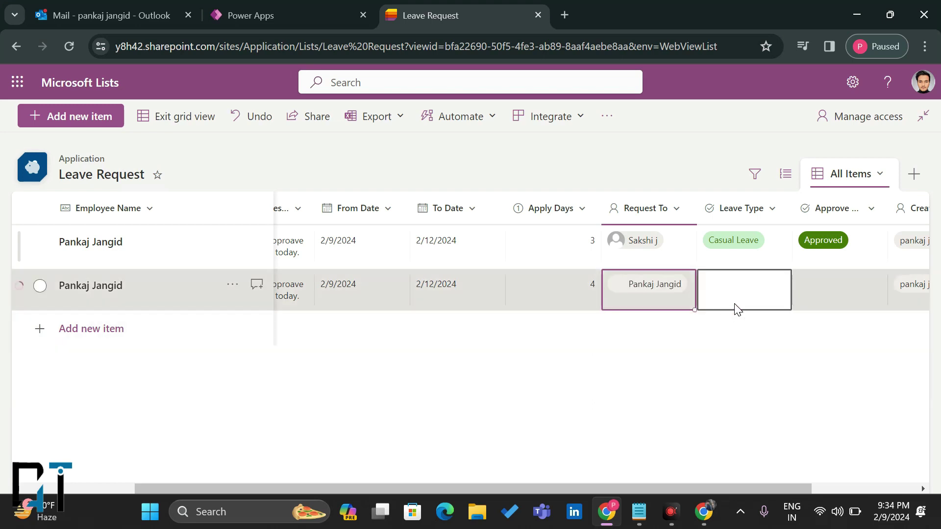
Step: Replace the wrongly chosen Request To person with the signed-in user's account
scroll(735, 308, "right", 3)
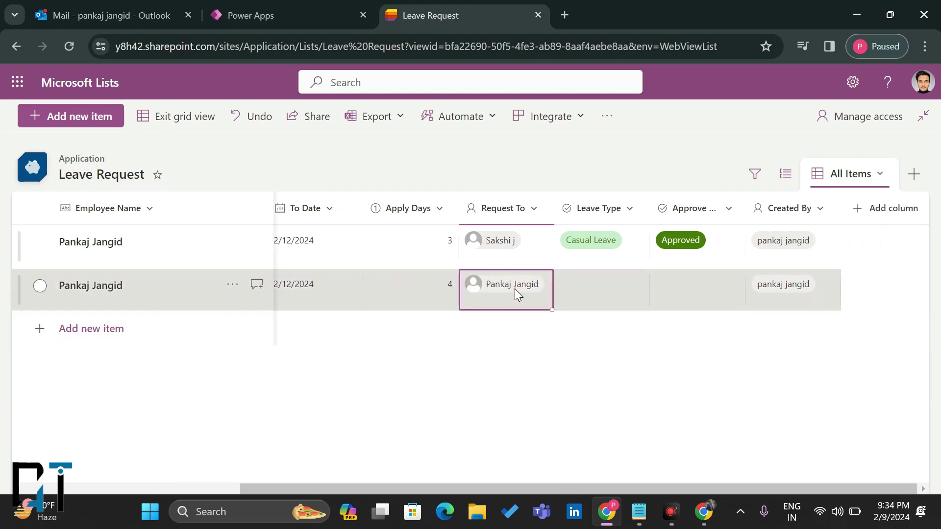
left_click(515, 289)
left_click(557, 271)
left_click(498, 288)
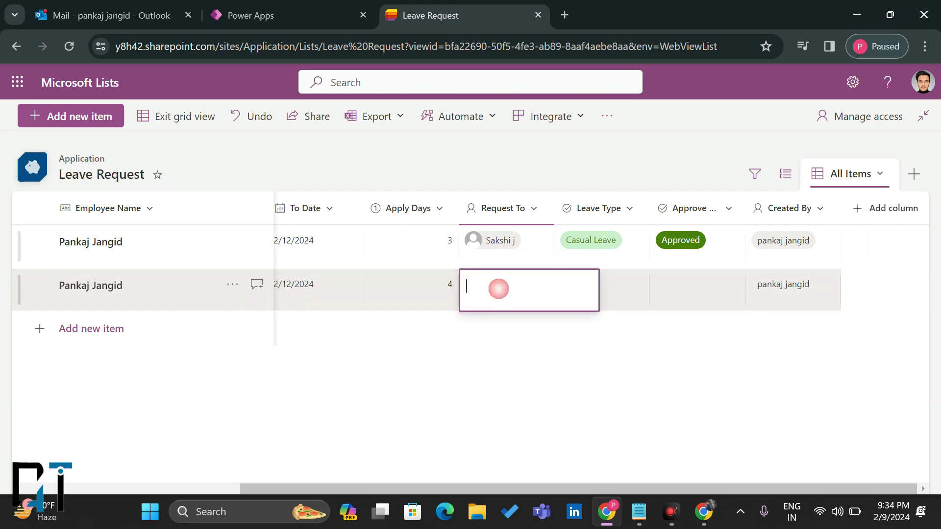
type("Pan")
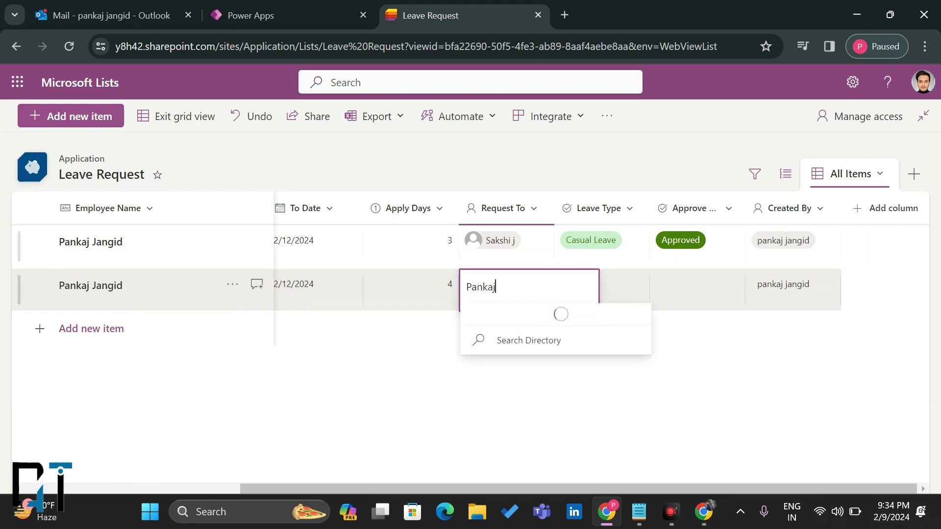
type("kaj")
left_click(539, 361)
Step: Set the new row's leave type to Sick Leave and approval status to Rejected
left_click(618, 273)
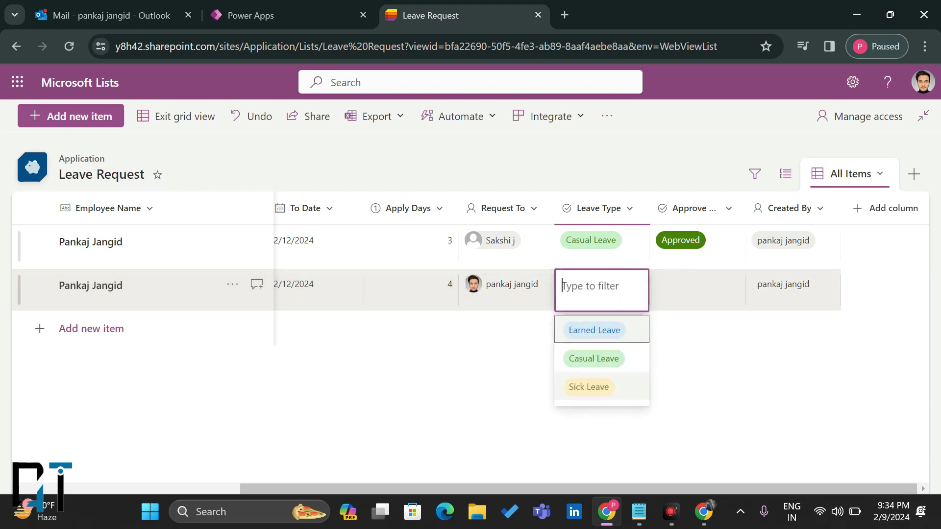
left_click(588, 387)
left_click(691, 294)
left_click(691, 294)
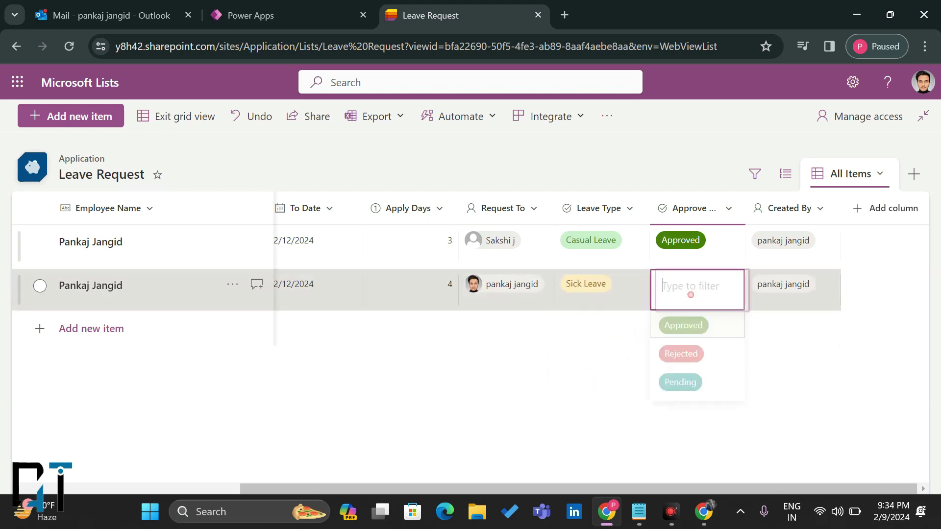
left_click(681, 359)
left_click(796, 296)
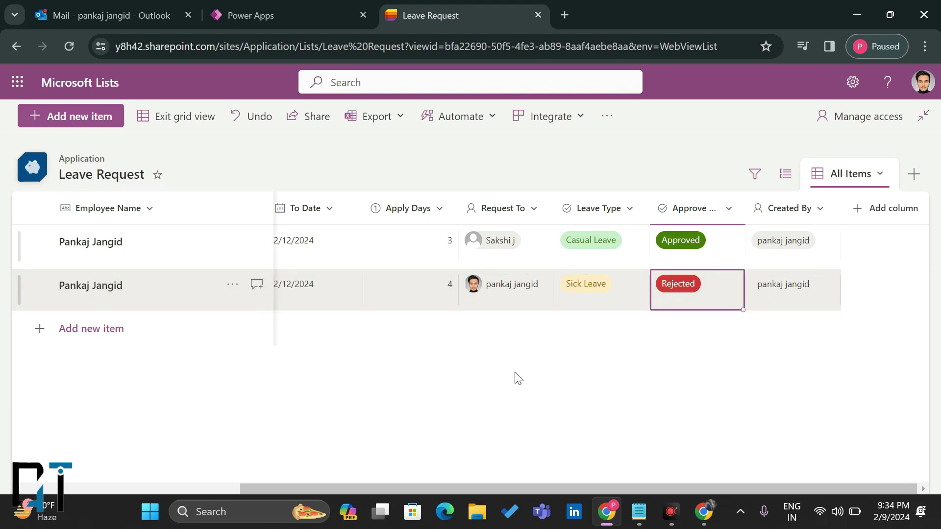
scroll(519, 378, "left", 6)
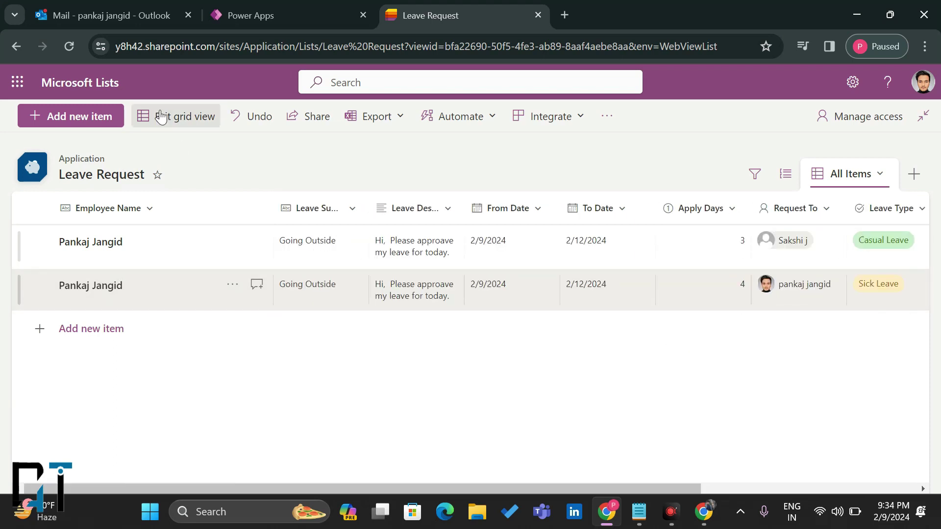
left_click(279, 6)
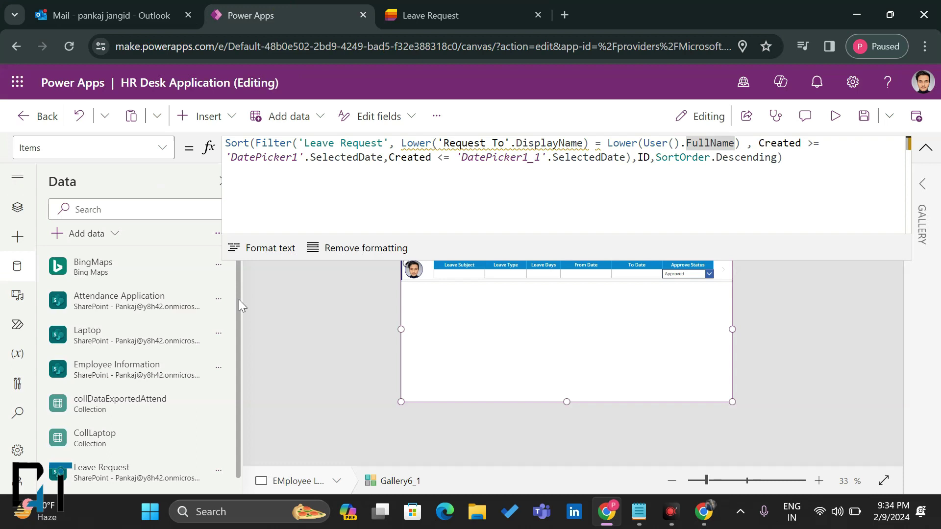
Step: Check the saved list outside grid view and review the new item's details
left_click(219, 470)
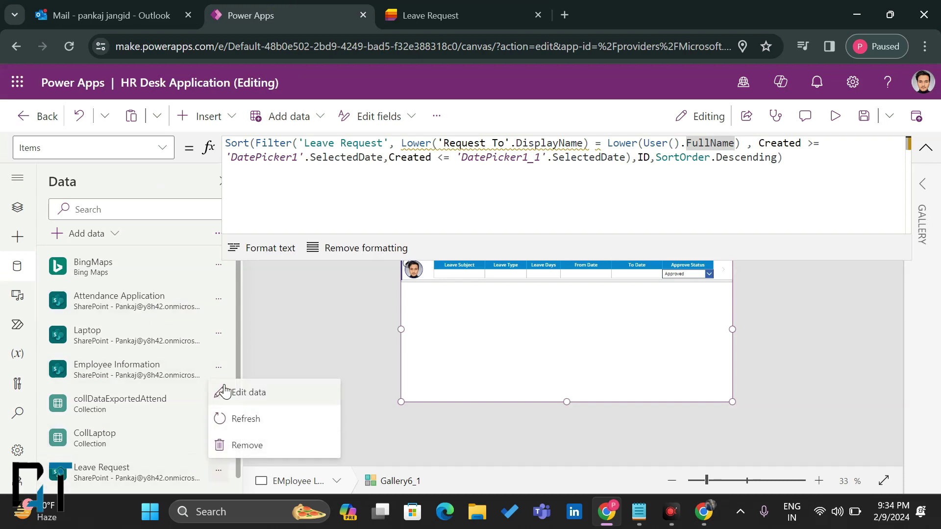
left_click(458, 9)
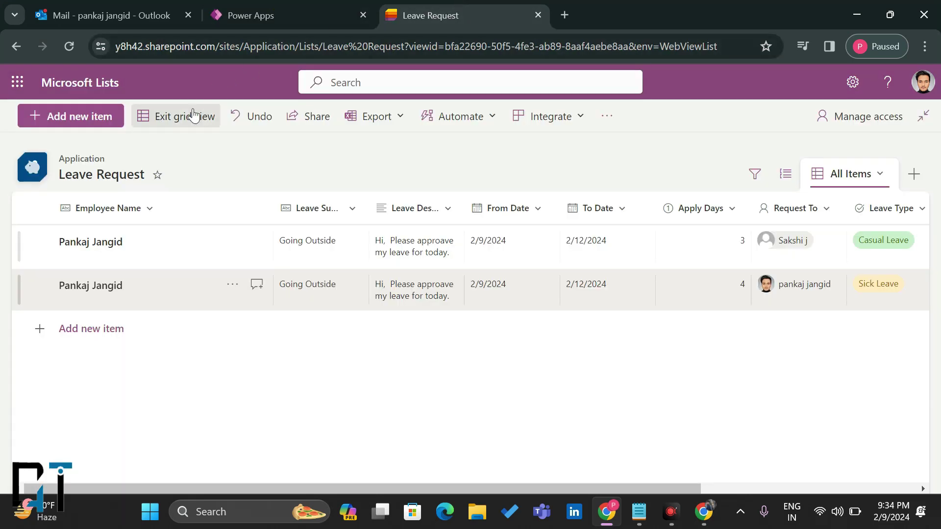
left_click(194, 116)
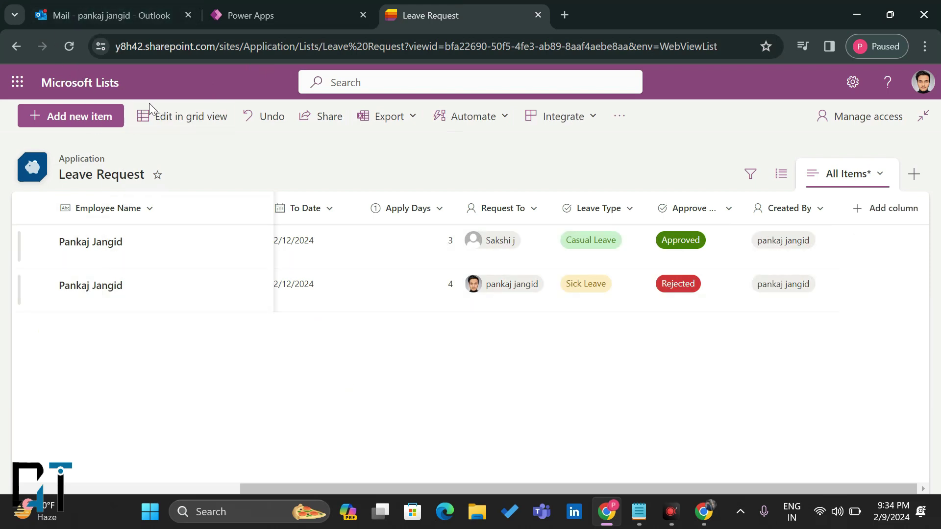
left_click(158, 112)
left_click(118, 296)
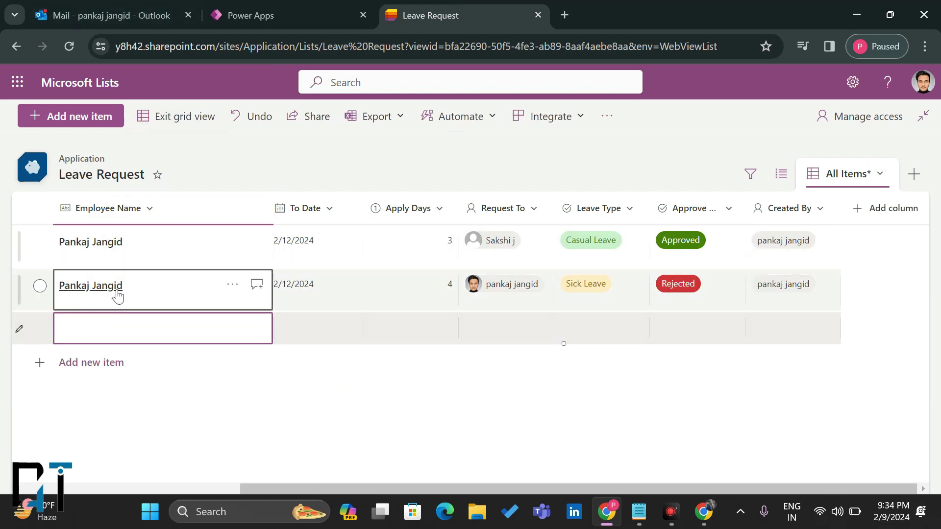
left_click(117, 291)
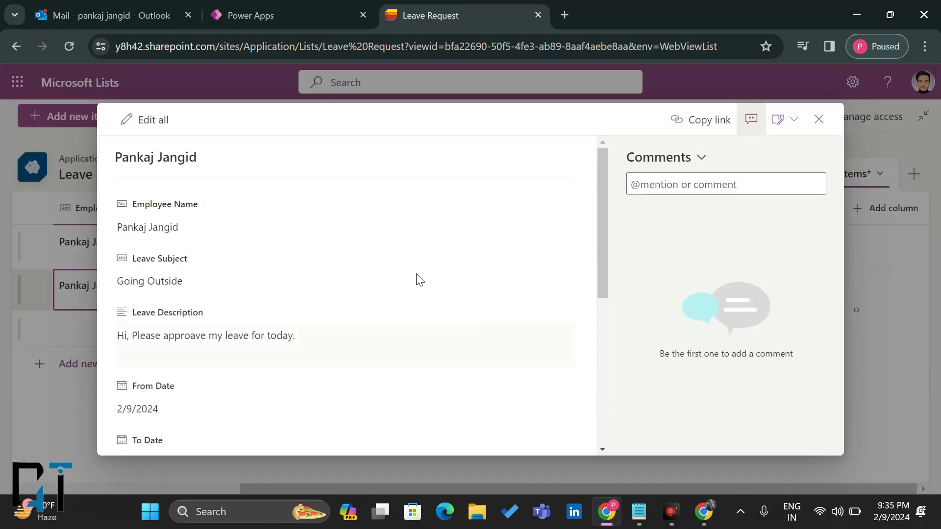
left_click(819, 119)
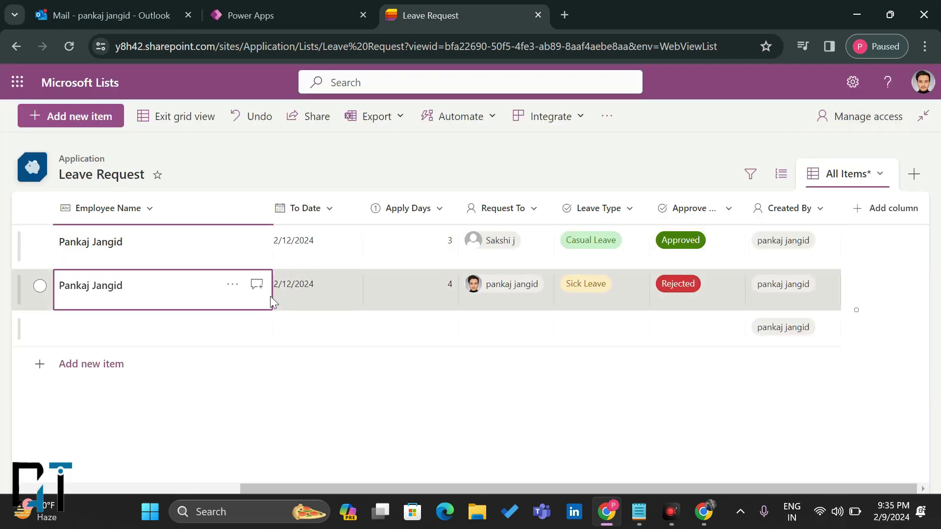
double_click(196, 294)
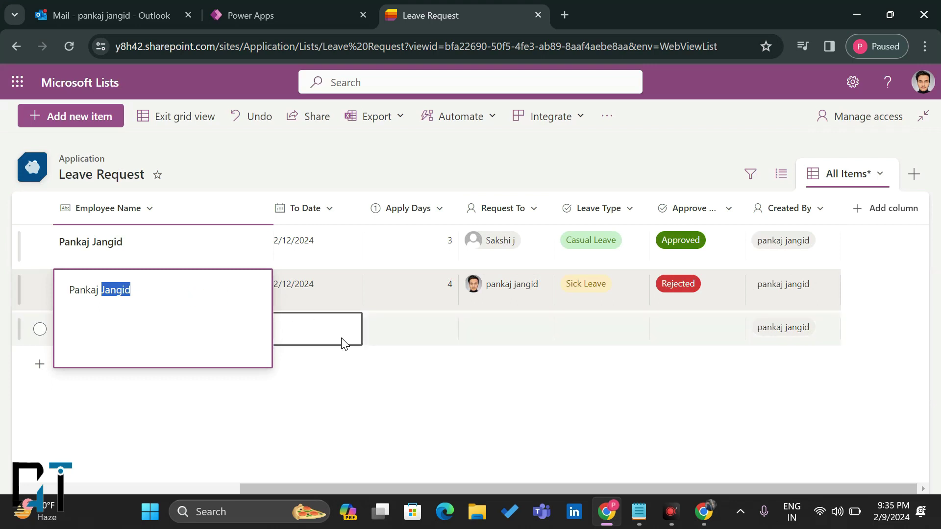
left_click(345, 343)
Step: Copy the second row into a third row set to Earned Leave with Pending approval
left_click(211, 301)
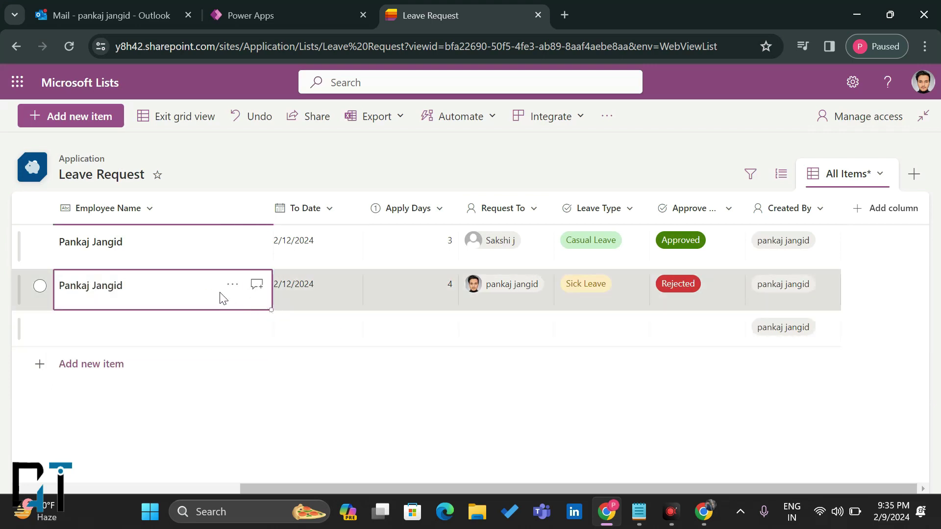
left_click_drag(208, 299, 794, 287)
left_click_drag(839, 312, 843, 336)
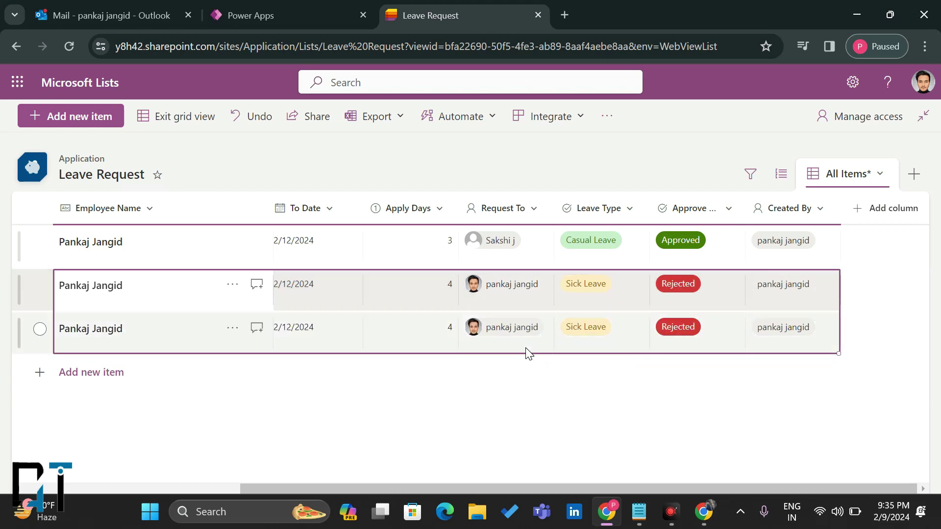
left_click(525, 349)
left_click(622, 332)
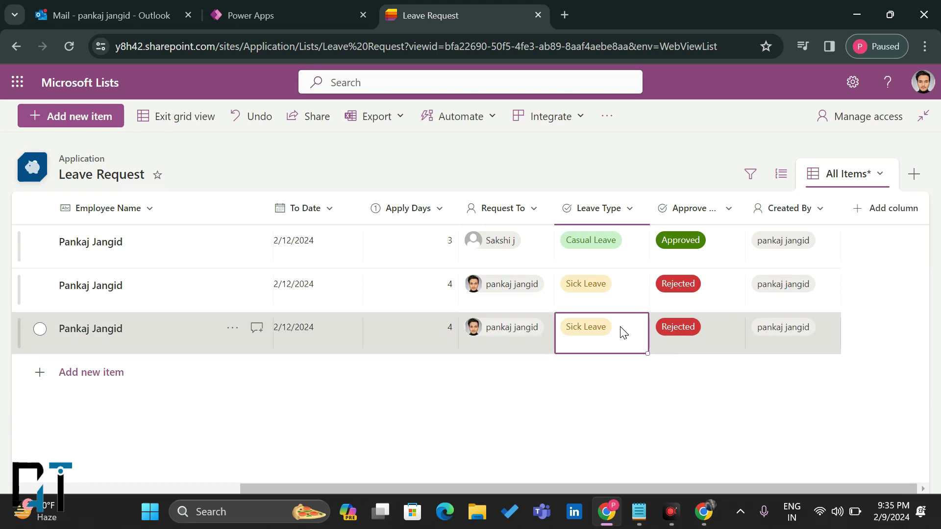
left_click(623, 332)
left_click(596, 373)
left_click(689, 340)
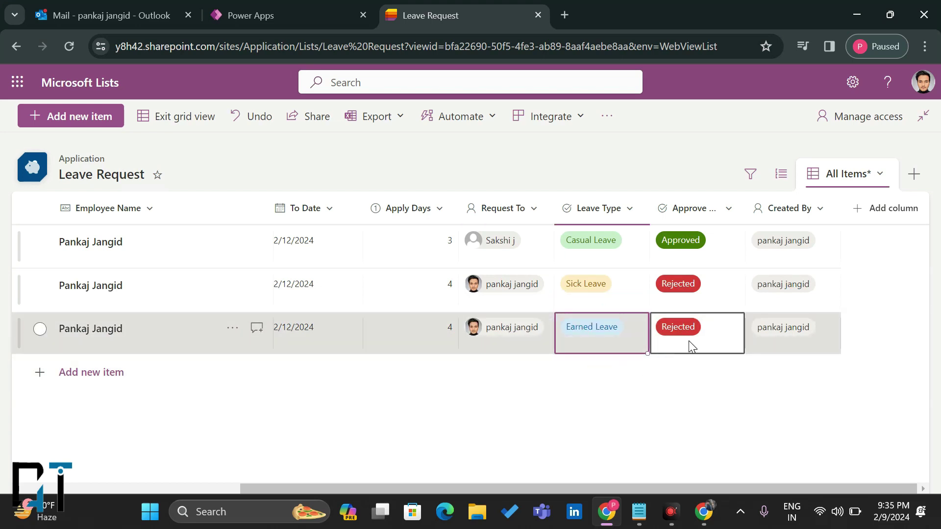
left_click(689, 340)
left_click(678, 400)
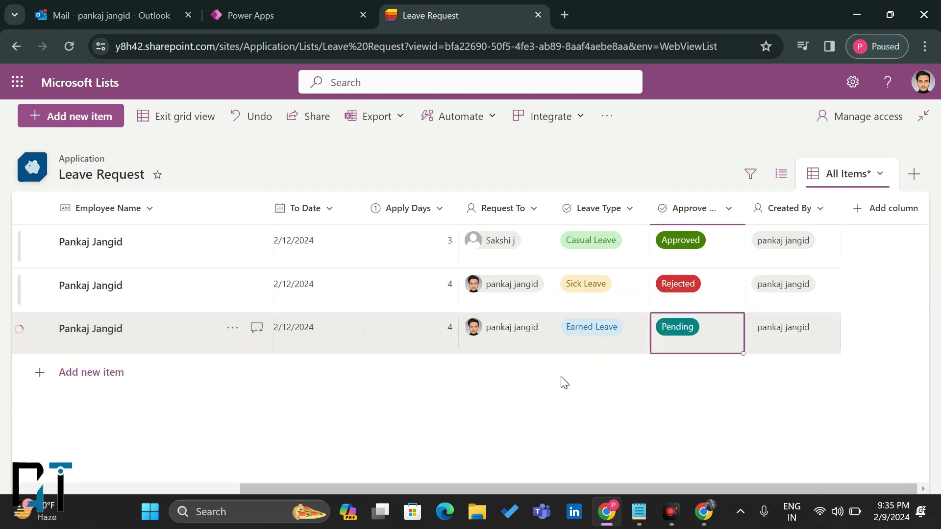
Step: Change the third row's Employee Name to a different employee
scroll(366, 342, "left", 5)
left_click(168, 349)
left_click_drag(130, 333, 58, 349)
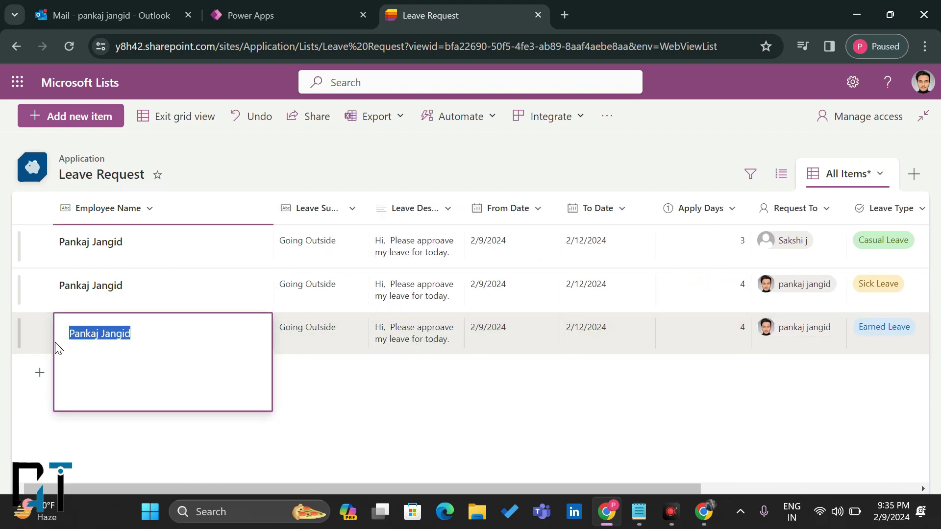
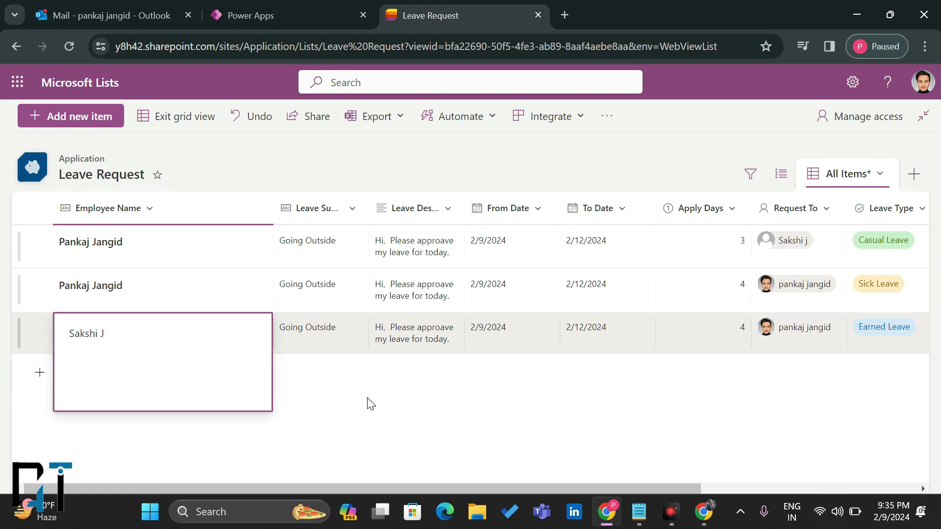
left_click(371, 404)
Step: Exit grid view and reload the list to confirm the three items were saved
left_click(178, 116)
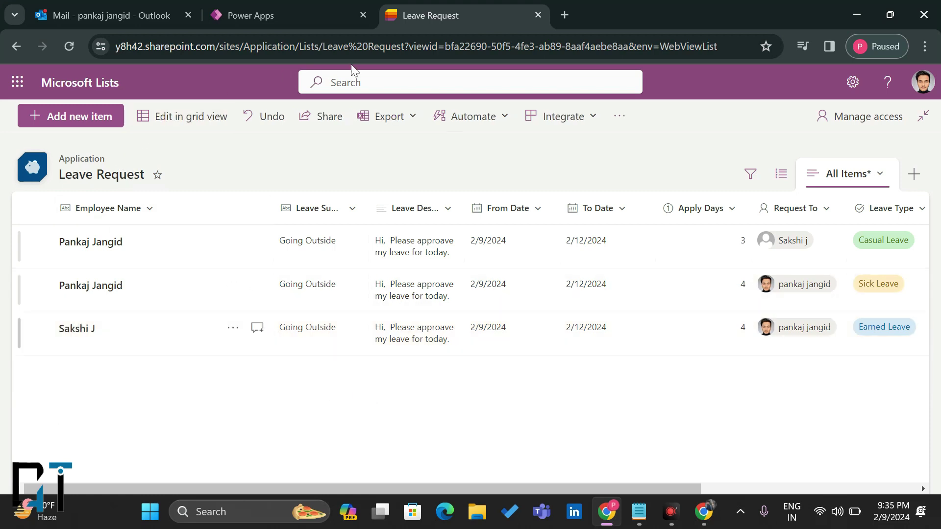
left_click(69, 47)
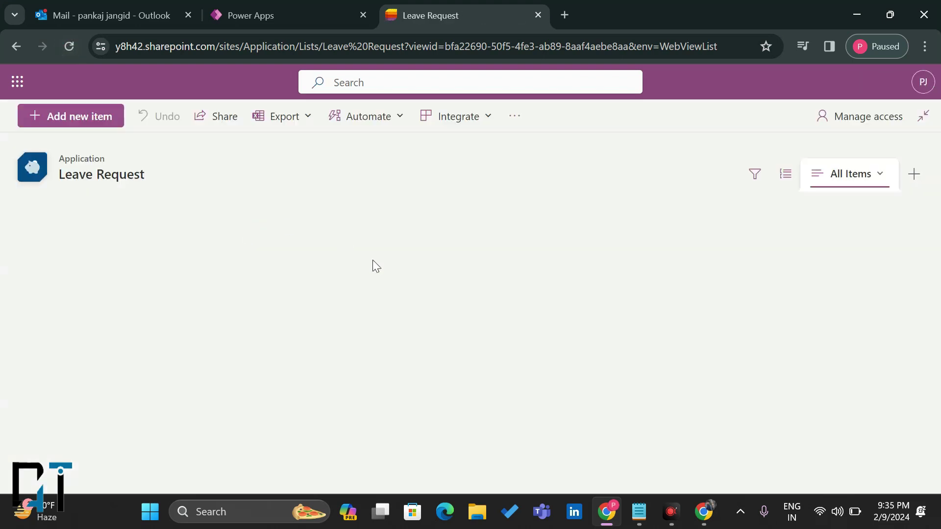
scroll(601, 310, "right", 5)
scroll(602, 309, "left", 5)
scroll(613, 307, "right", 5)
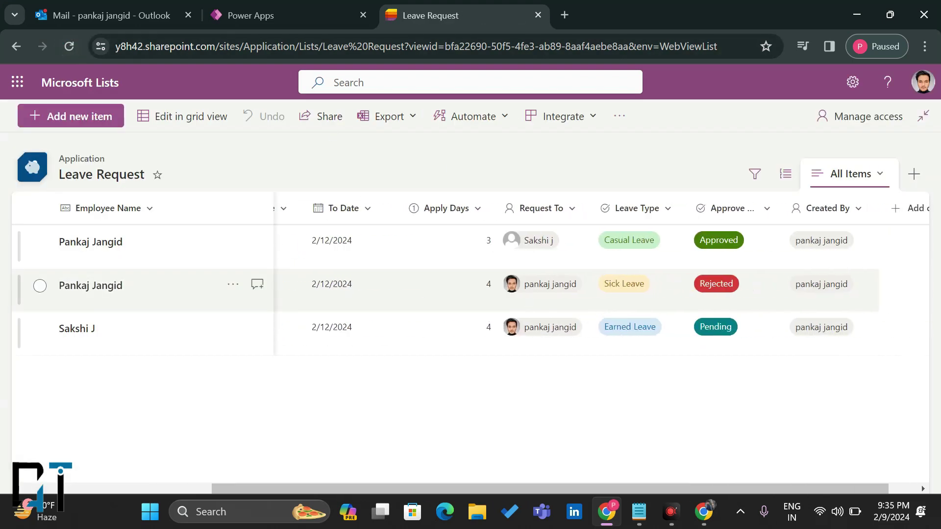
scroll(502, 309, "left", 5)
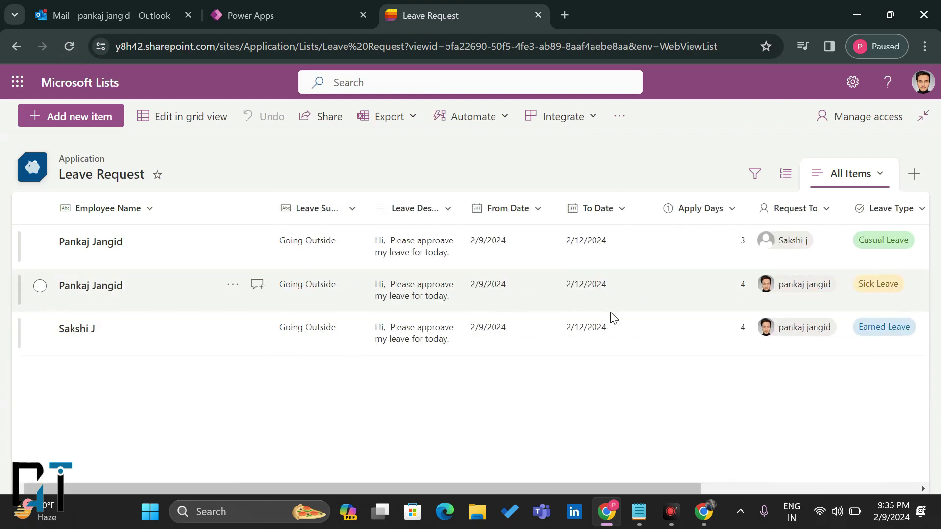
scroll(834, 337, "right", 5)
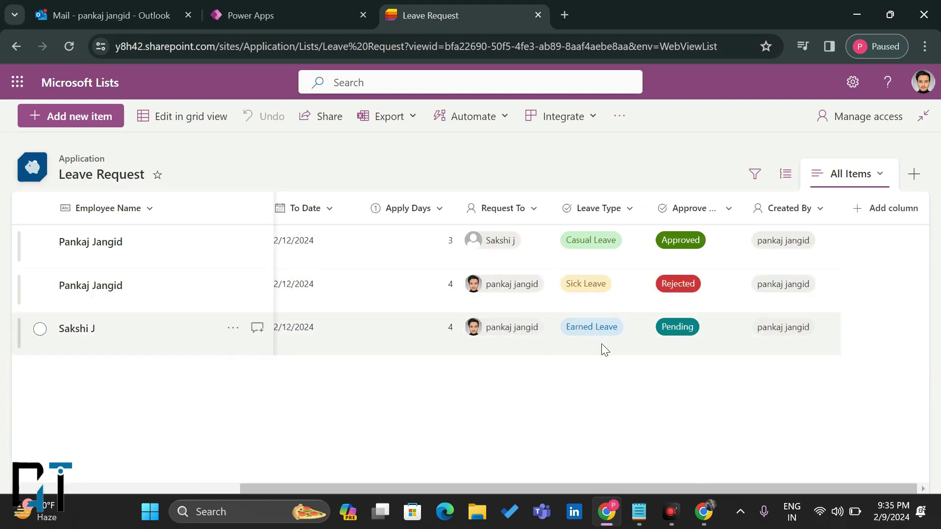
left_click(251, 15)
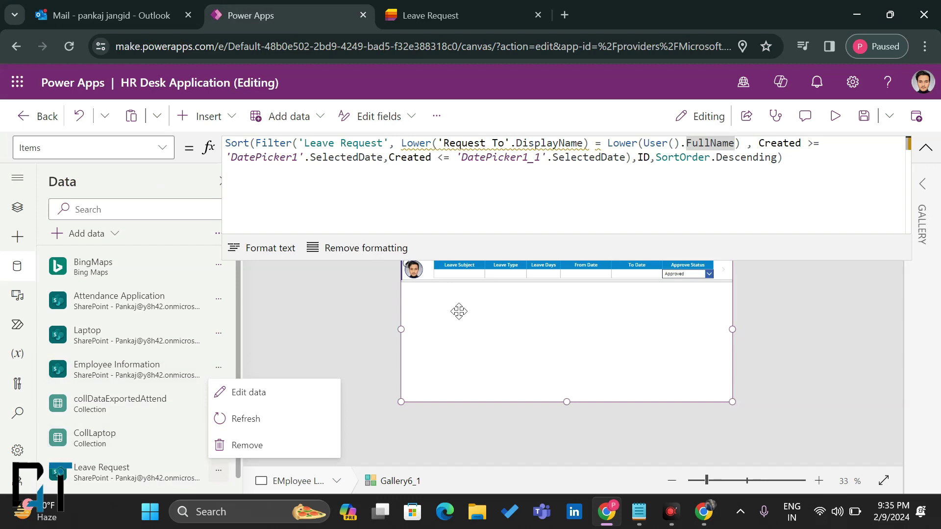
Step: Refresh the Leave Request data source in the HR Desk app
left_click(924, 147)
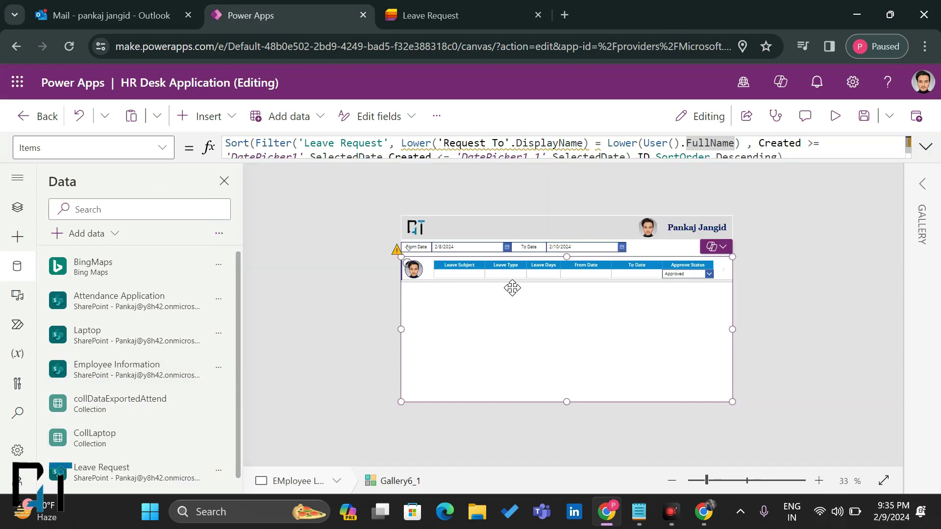
left_click(217, 473)
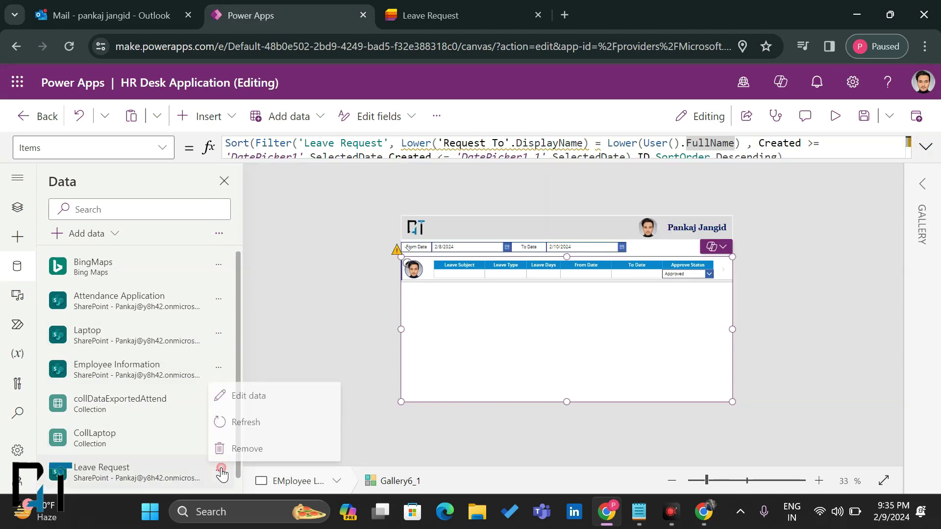
left_click(264, 415)
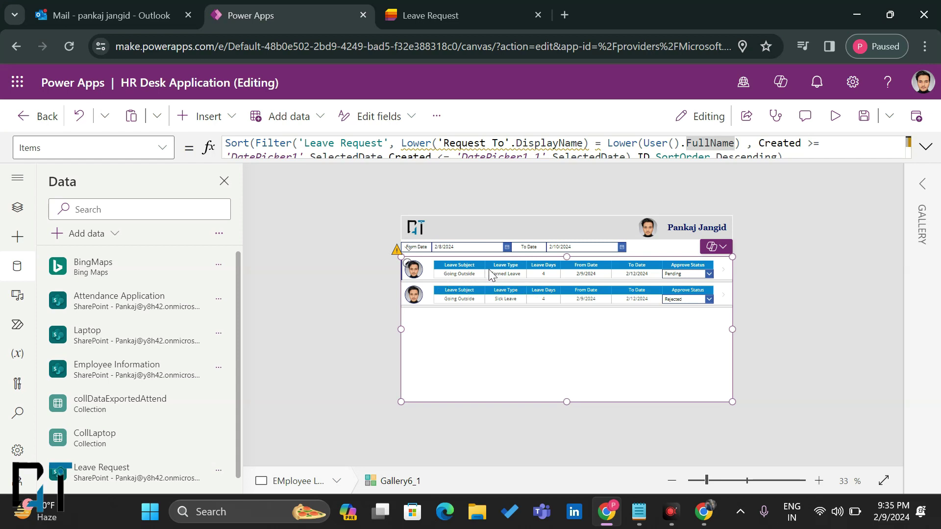
Step: Select the Going Outside label and delete the Leave Subject reference from its Text formula
left_click(460, 273)
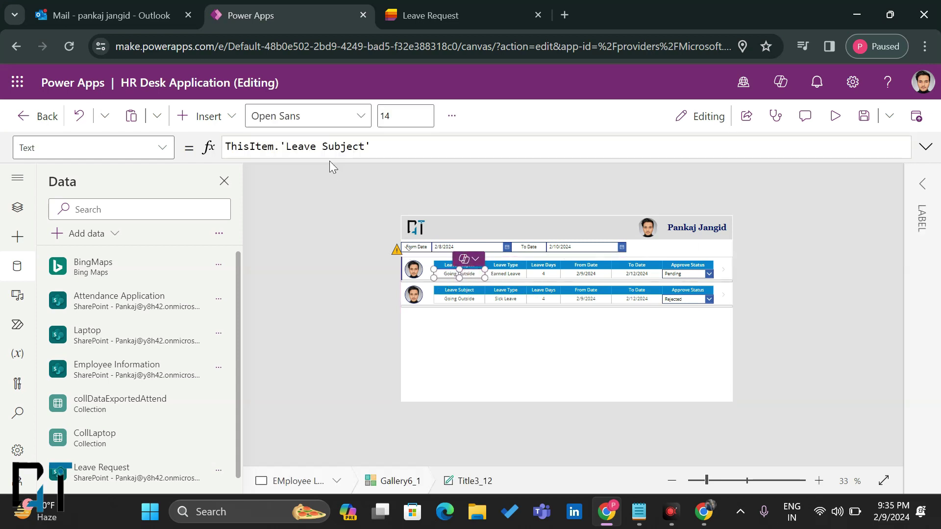
left_click_drag(371, 146, 274, 147)
key("BackSpace")
Step: Bind the first column label's Text to ThisItem.Title
type(".E")
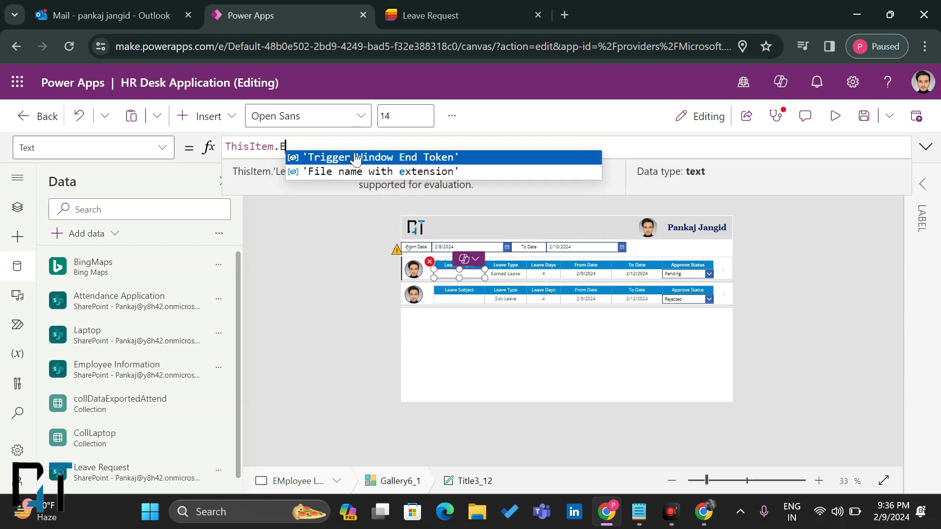
key("BackSpace")
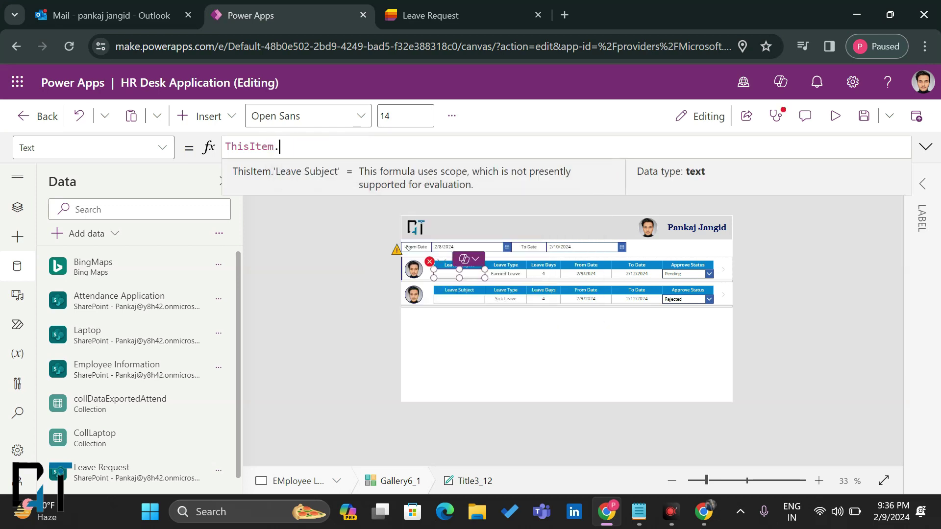
type("Ti")
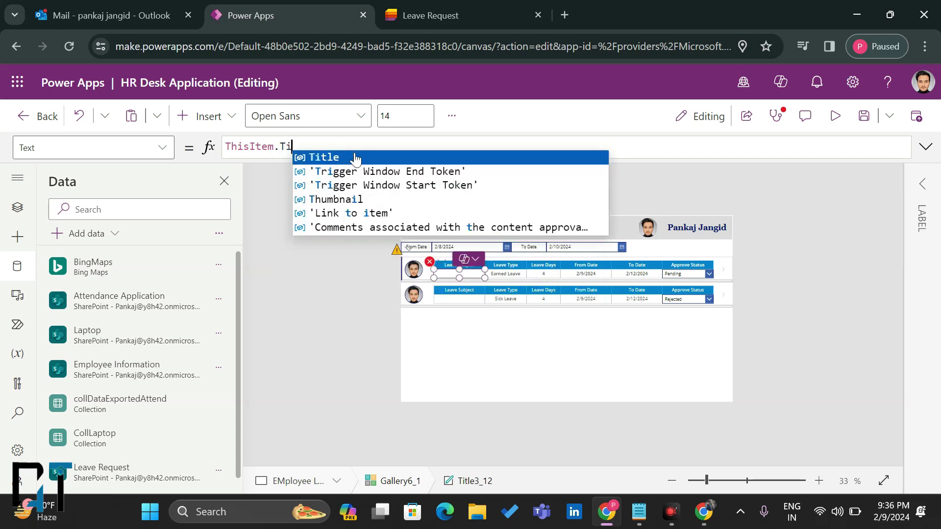
left_click(355, 157)
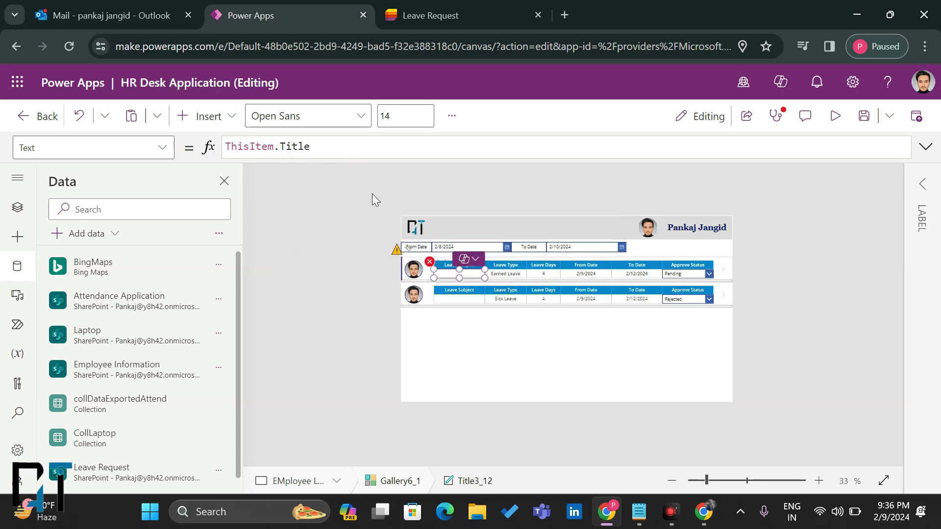
Step: Rename the Leave Subject column header to 'Employee Name'
left_click(449, 264)
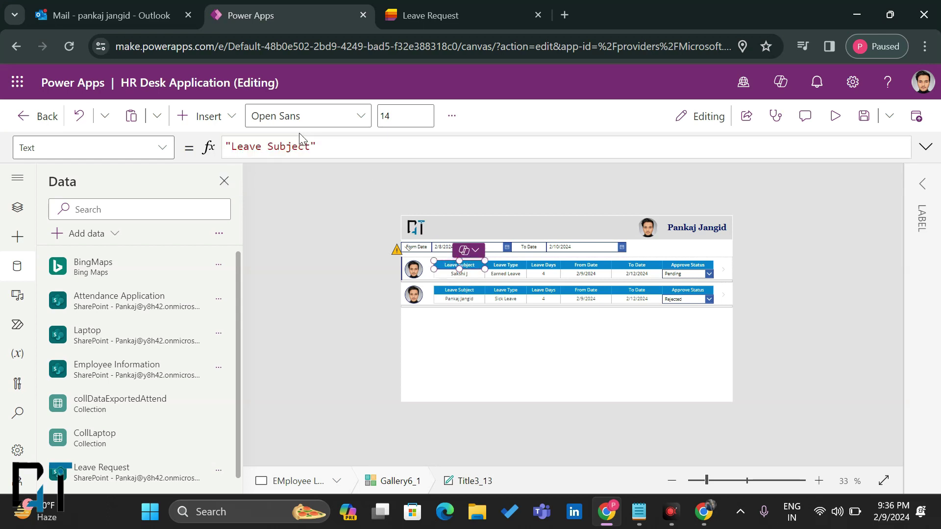
left_click(292, 147)
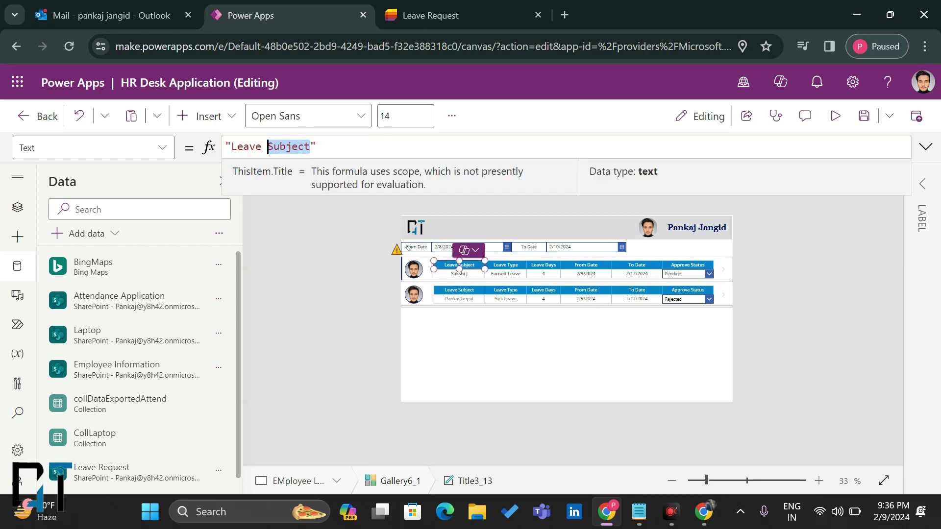
left_click_drag(269, 147, 231, 146)
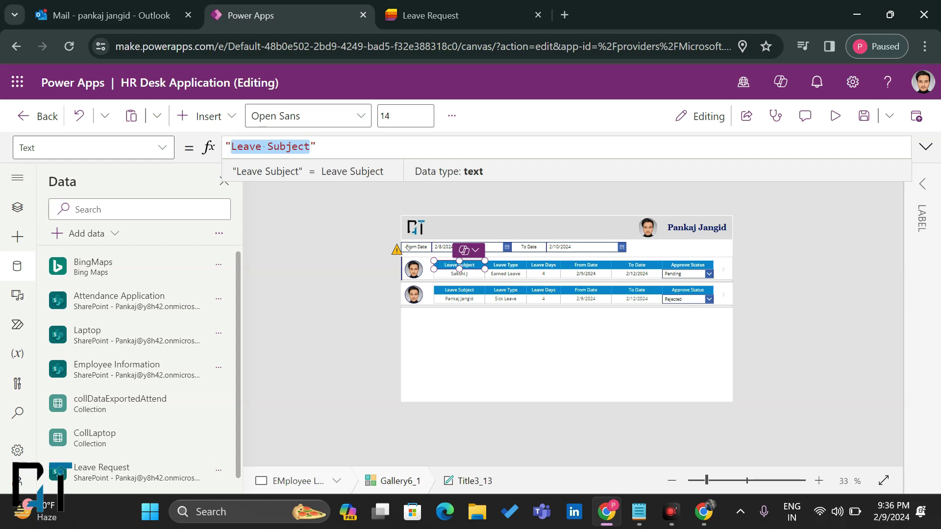
type("Employee Name")
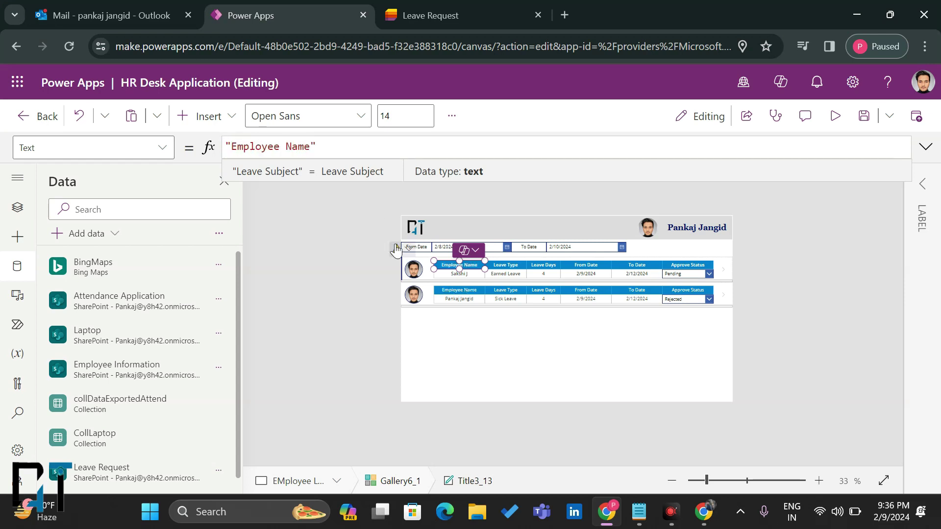
Step: Set the row image's Image formula to ThisItem.'Created By'.Picture
left_click(412, 268)
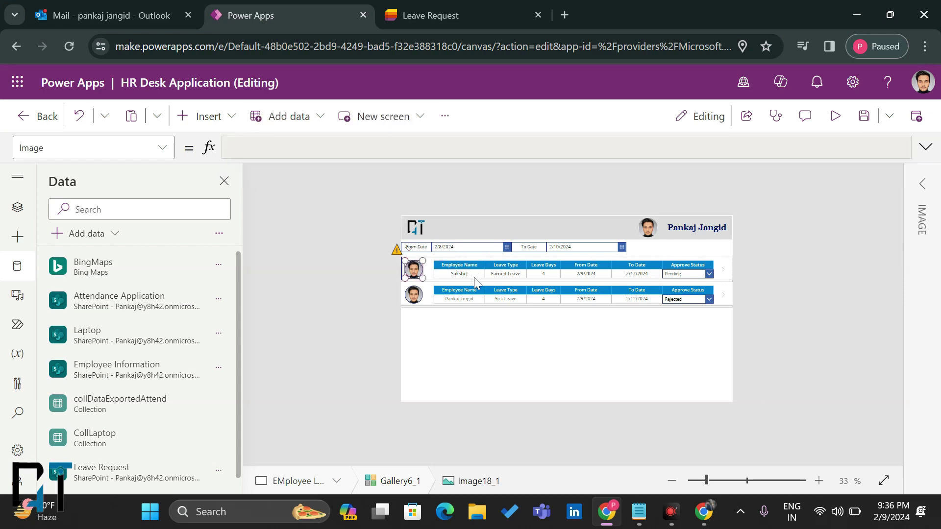
left_click(470, 275)
left_click(416, 269)
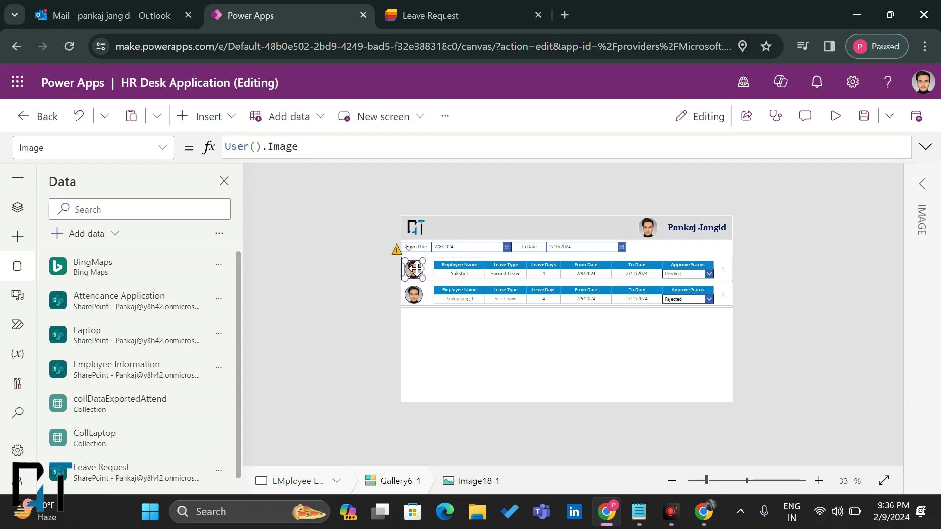
triple_click(280, 147)
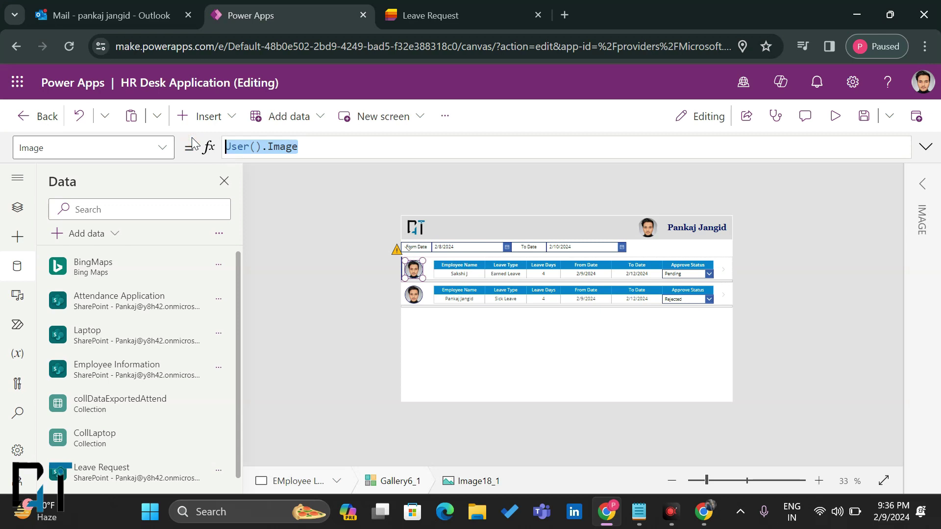
type("Crea")
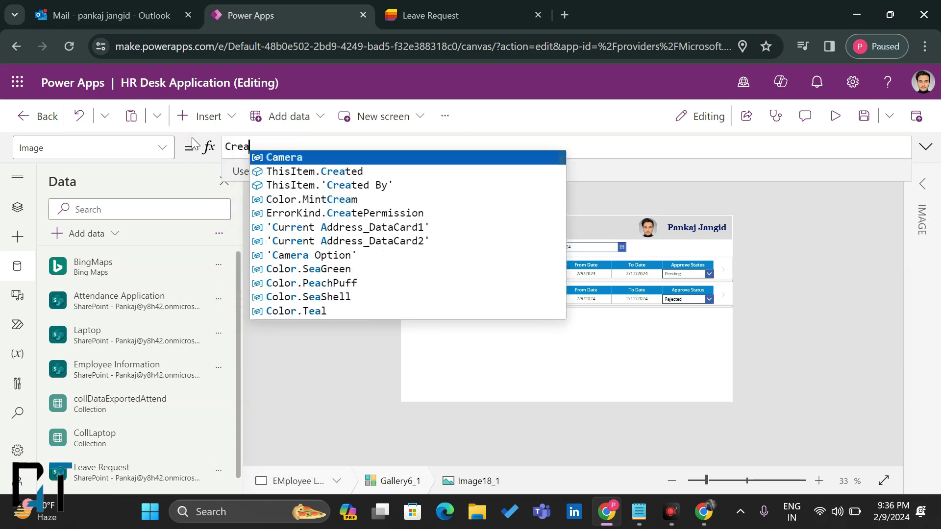
left_click(280, 184)
type(".")
left_click(395, 156)
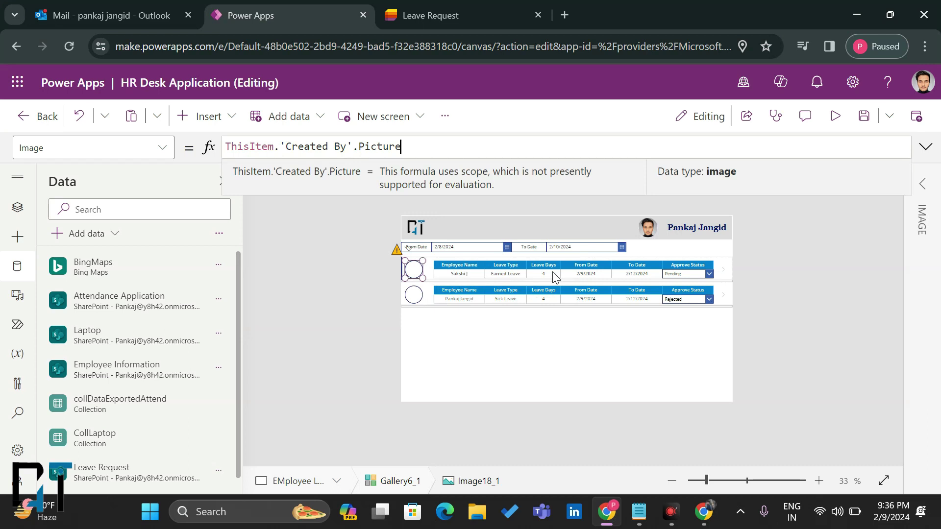
Step: Compare the gallery's updated pictures against the Leave Request list
left_click(370, 292)
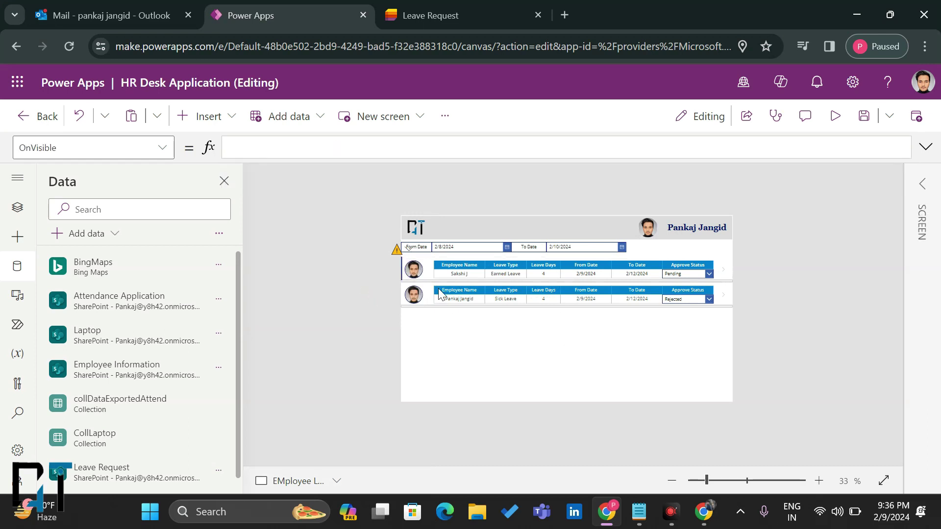
left_click(455, 304)
left_click(431, 15)
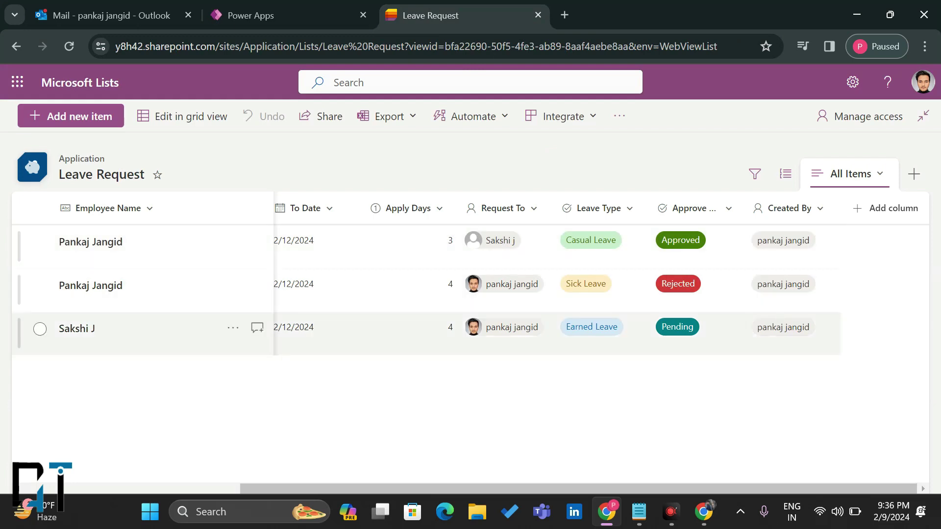
left_click(263, 6)
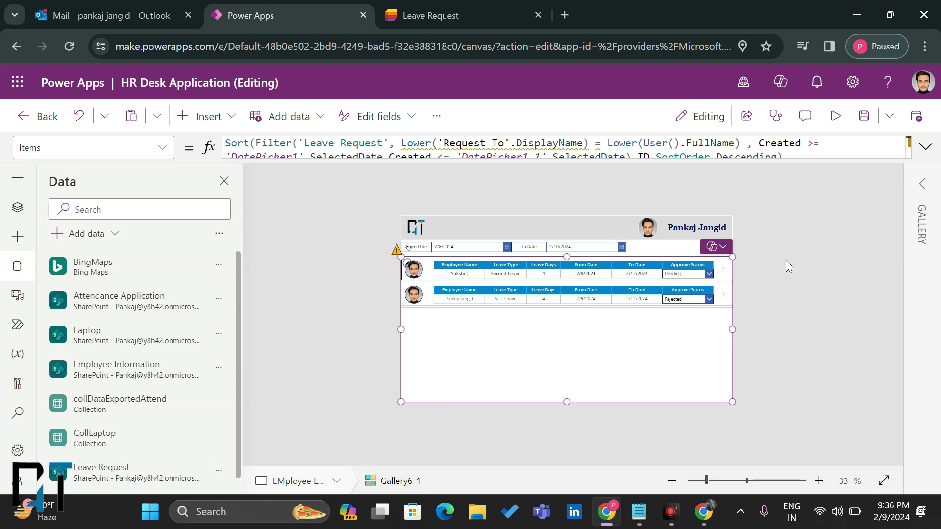
Step: Preview the HR Desk app, close the preview and its tip, then recheck the list
left_click(835, 117)
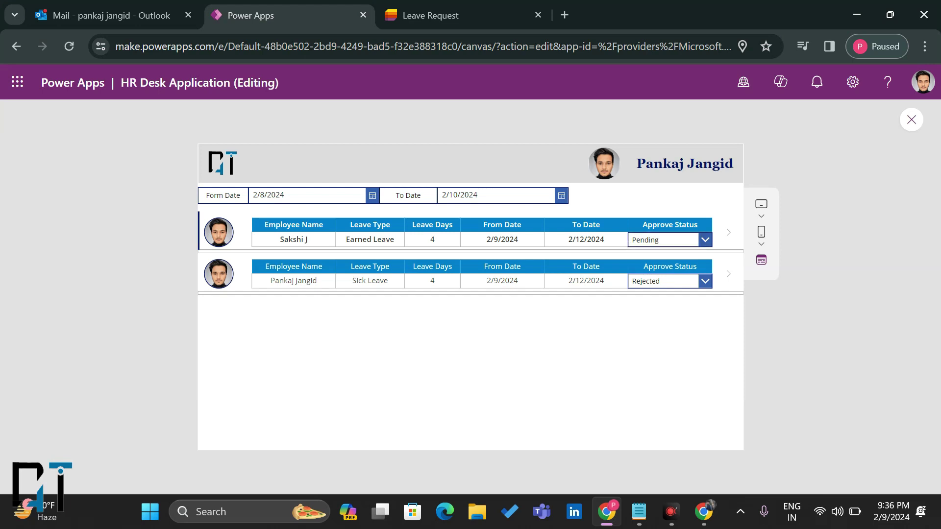
left_click(911, 120)
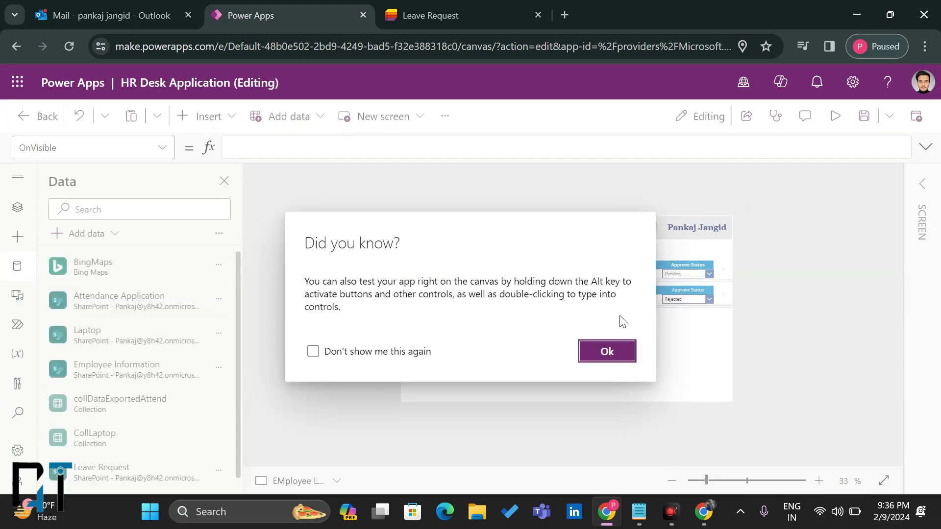
left_click(606, 351)
left_click(383, 9)
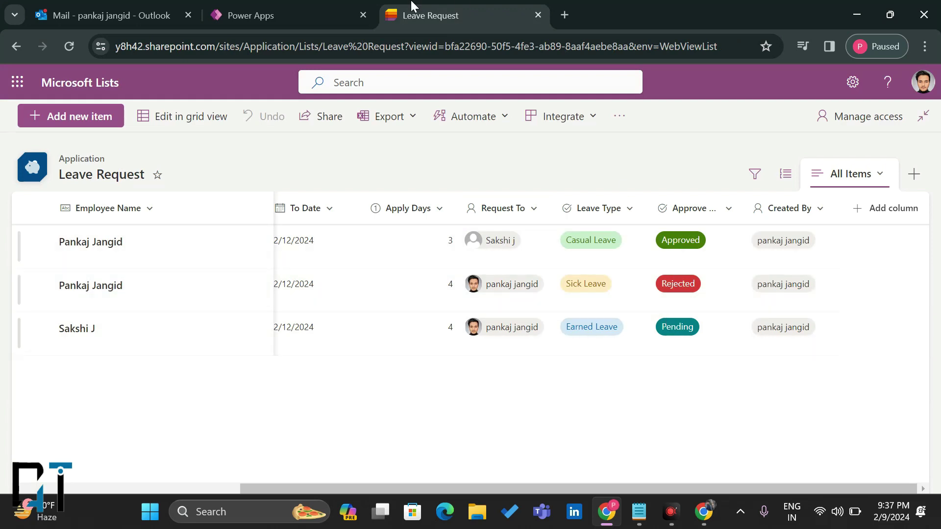
left_click(269, 11)
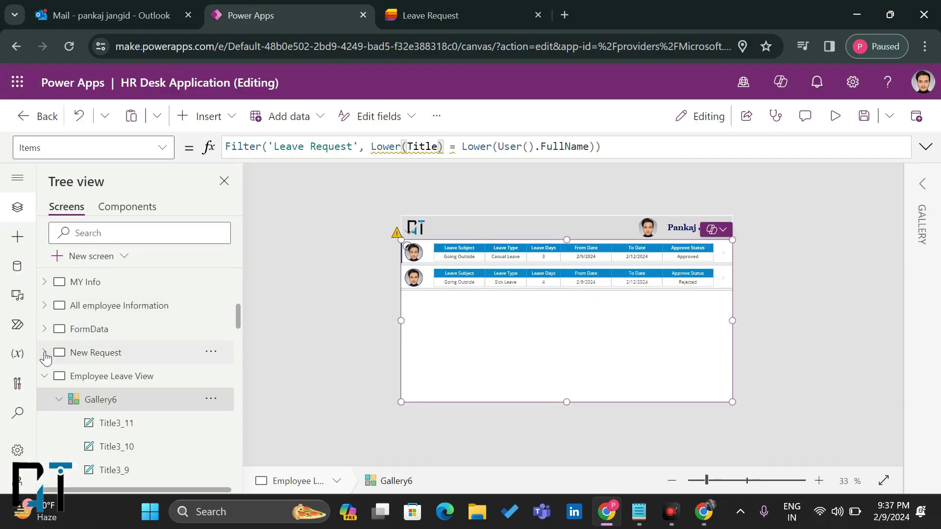
Step: Open EMployee Leave Manager View, select its Gallery6_1, and compare with the Leave Request list
left_click(44, 376)
left_click(81, 397)
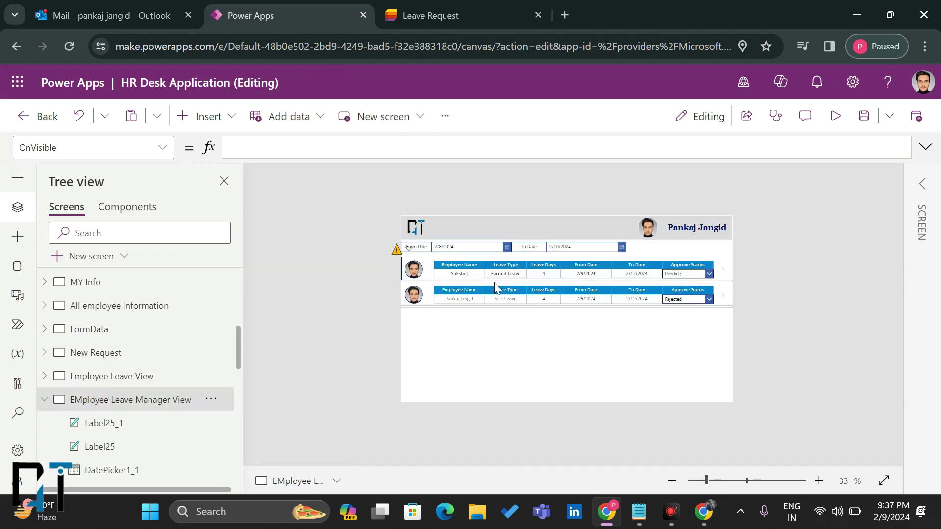
left_click(467, 357)
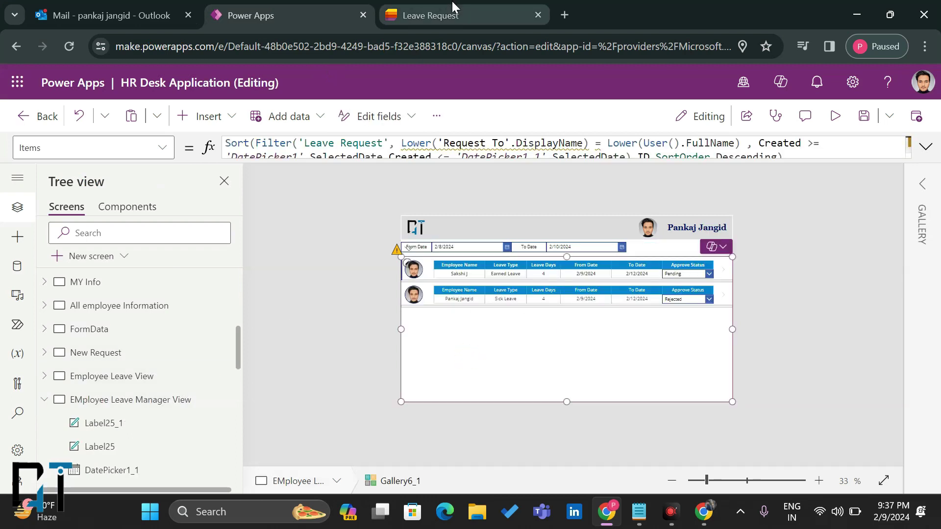
left_click(452, 2)
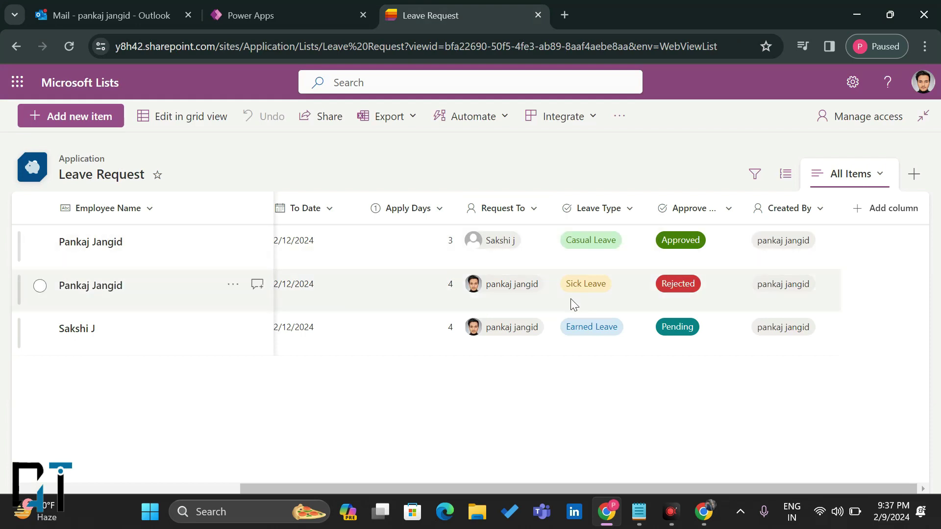
left_click(307, 7)
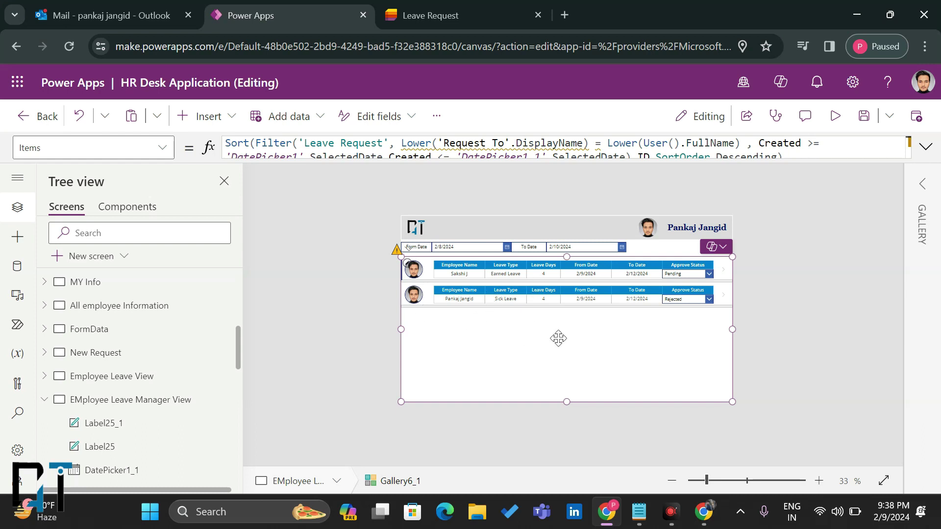
Step: Cycle through the New Request, Employee Leave View and EMployee Leave Manager View screens
left_click(120, 355)
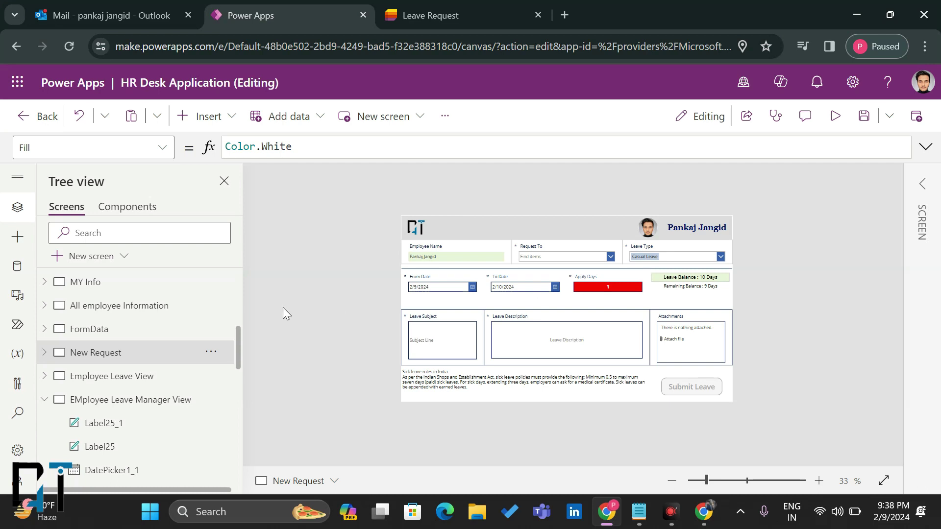
left_click(109, 377)
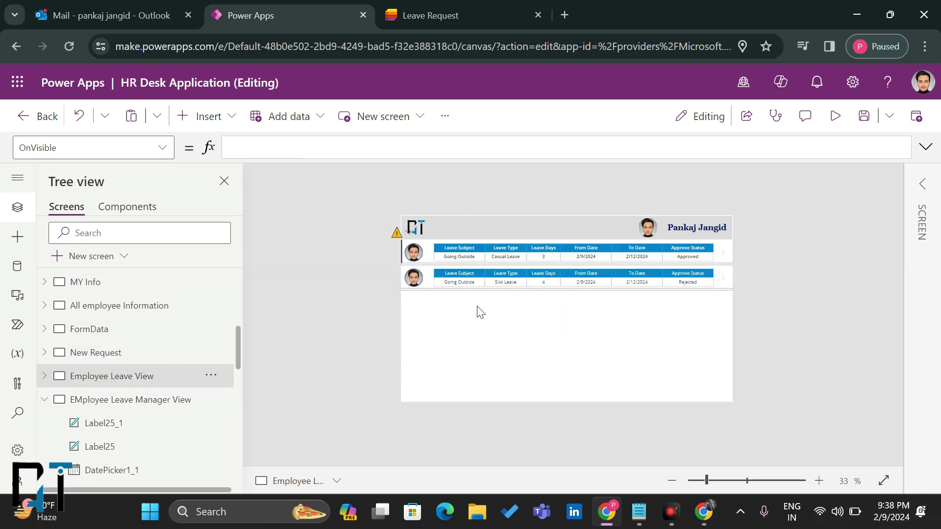
left_click(130, 400)
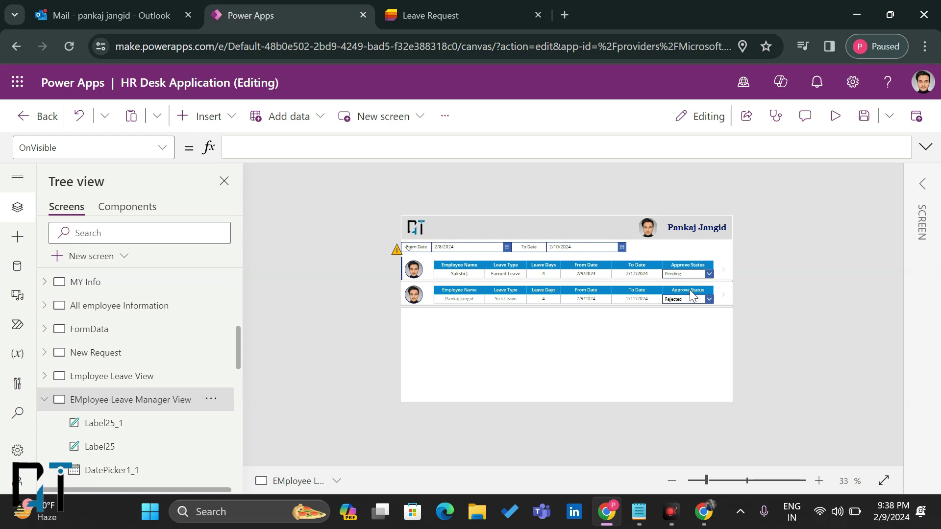
Step: In preview, change the Sick Leave request's Approve Status from Rejected to Pending
left_click(836, 117)
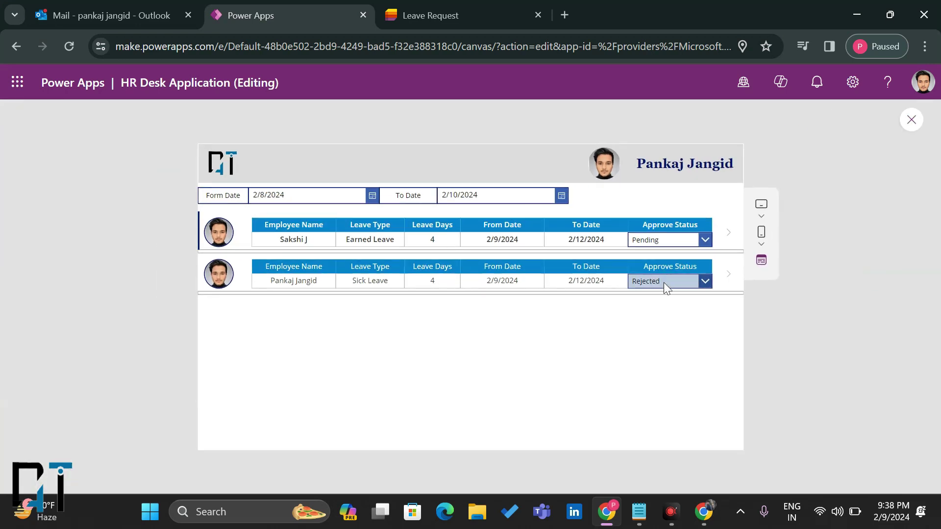
left_click(664, 282)
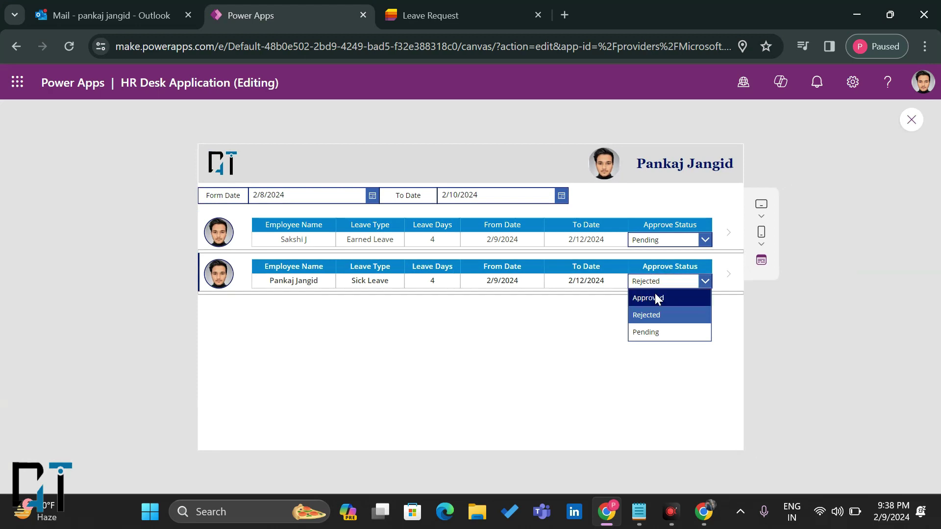
left_click(650, 332)
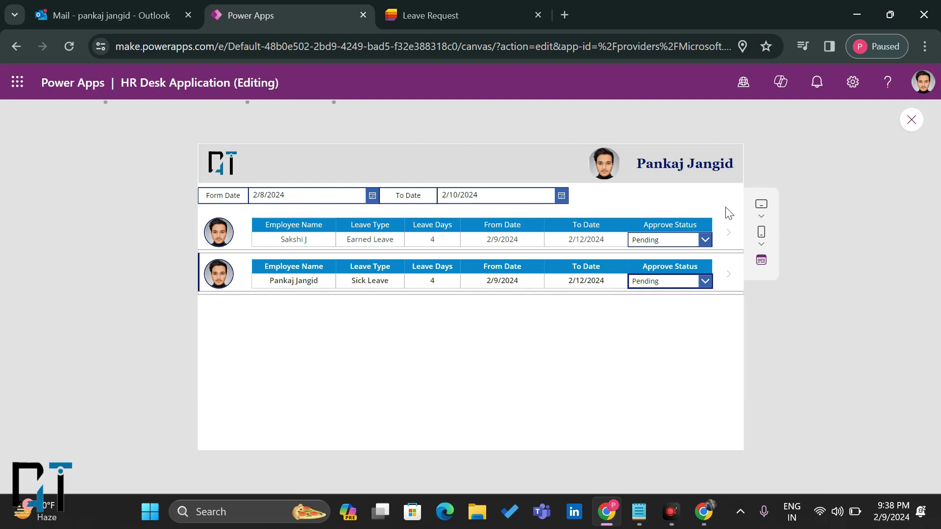
left_click(911, 119)
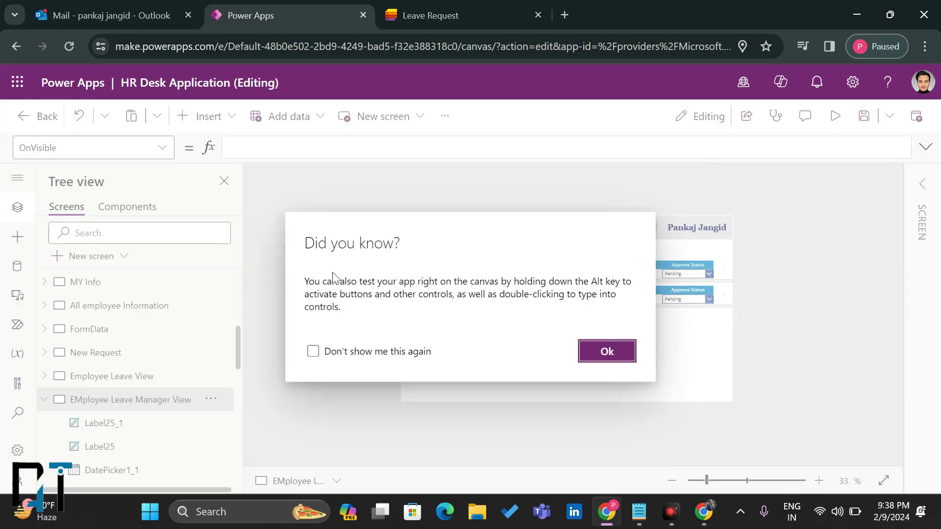
left_click(598, 351)
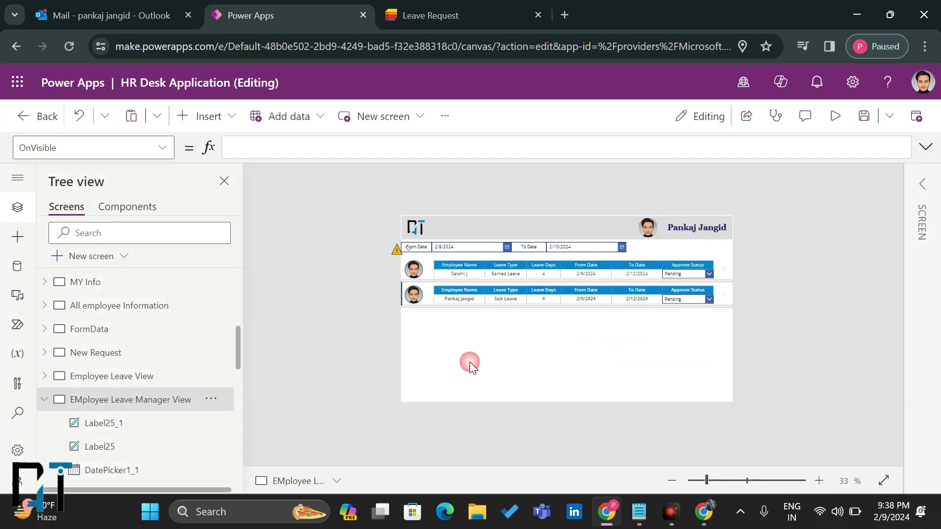
Step: Preview Employee Leave View to confirm Pending, then return to the Leave Request list
left_click(129, 383)
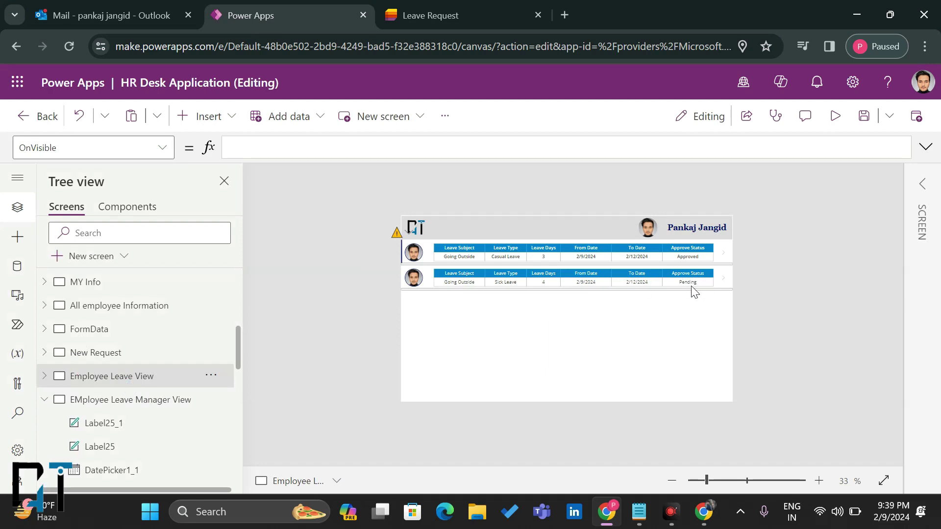
left_click(834, 117)
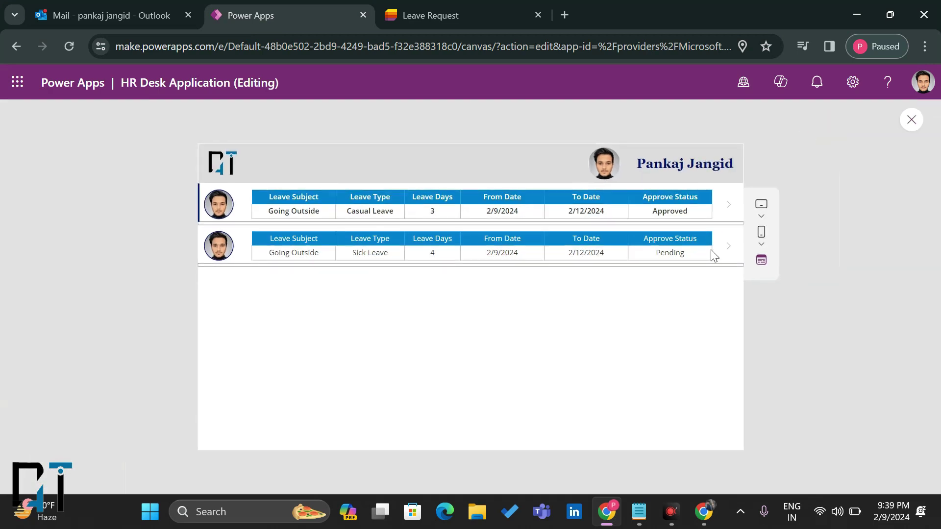
left_click(911, 119)
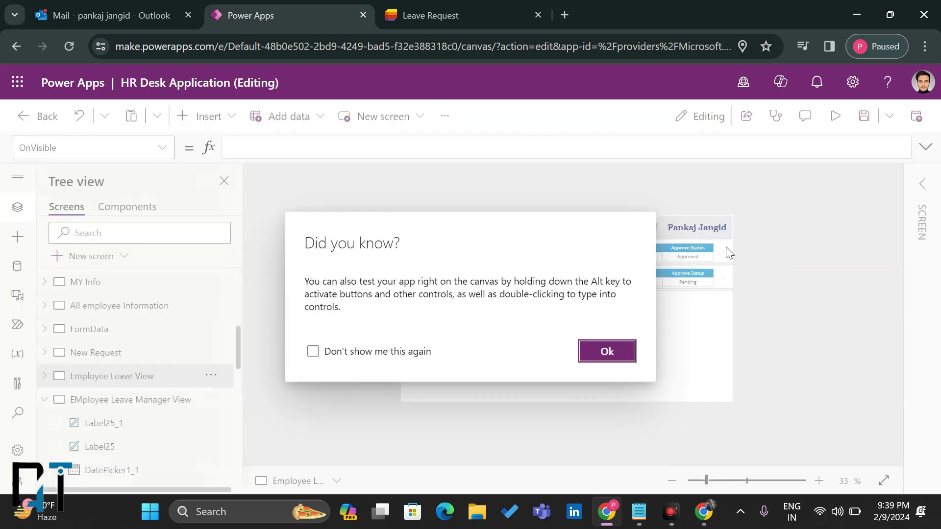
left_click(603, 351)
left_click(490, 7)
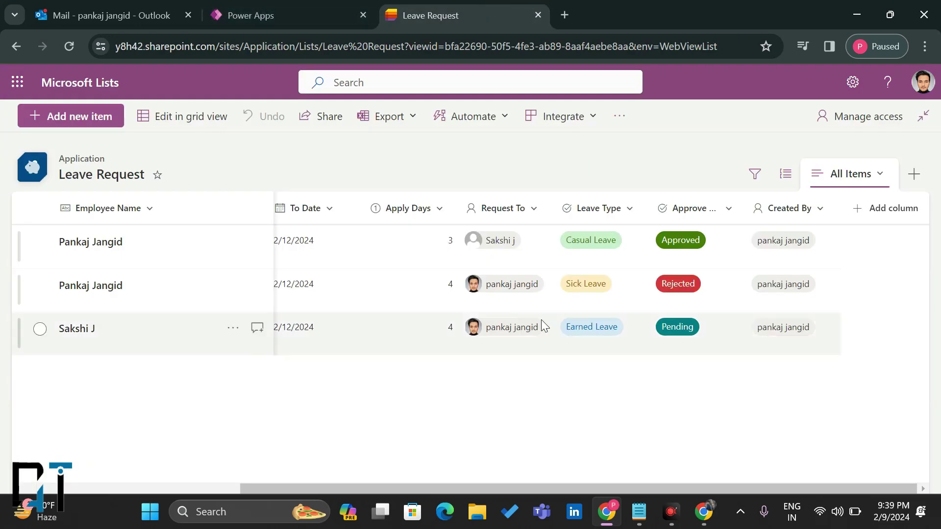
Step: Scroll across the Leave Request items' subjects and dates, glance at New Request, then go to Outlook
scroll(541, 320, "left", 5)
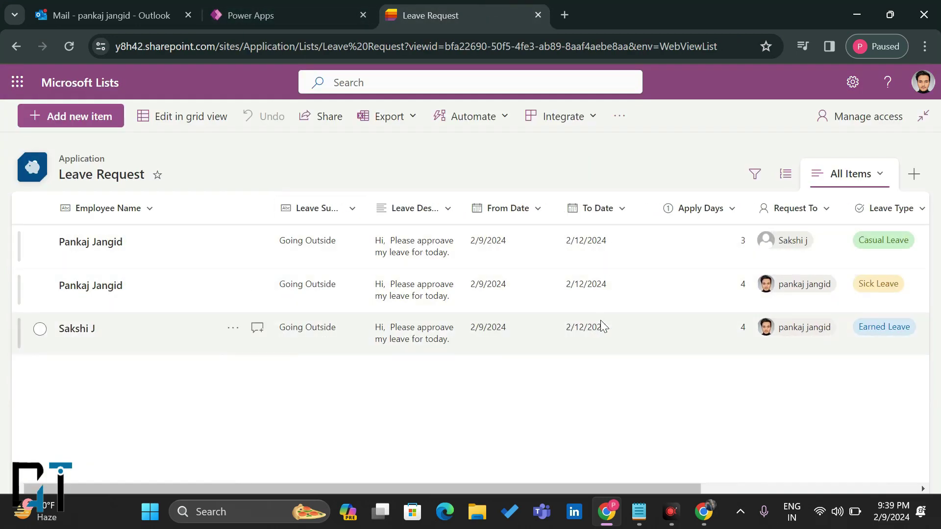
scroll(601, 319, "right", 5)
left_click(260, 2)
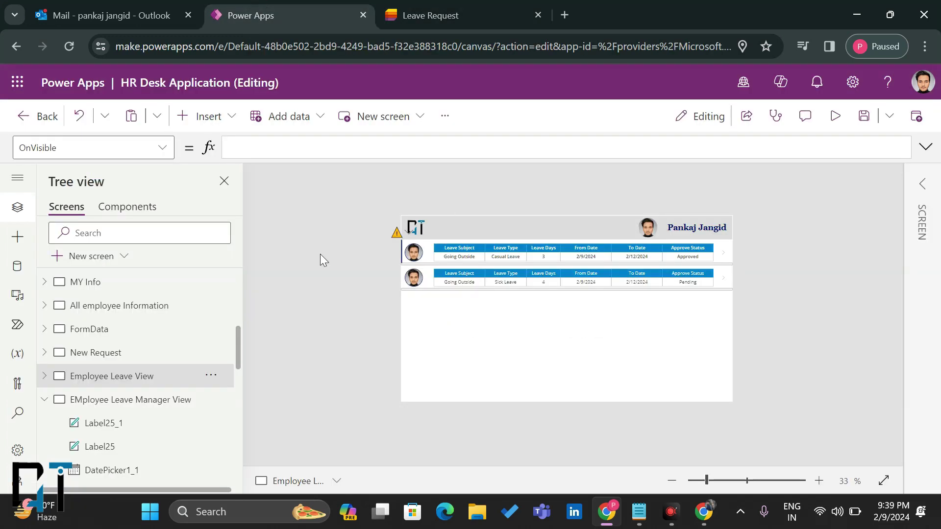
left_click(74, 355)
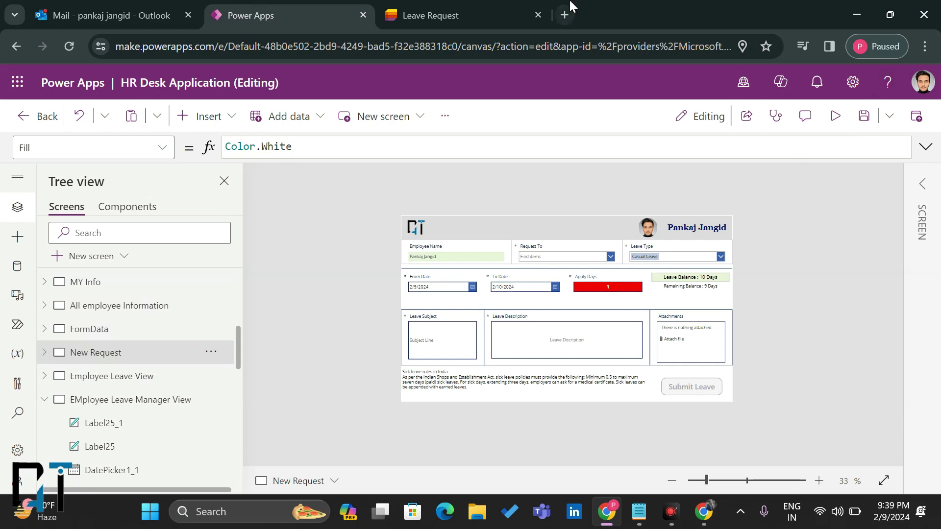
left_click(113, 6)
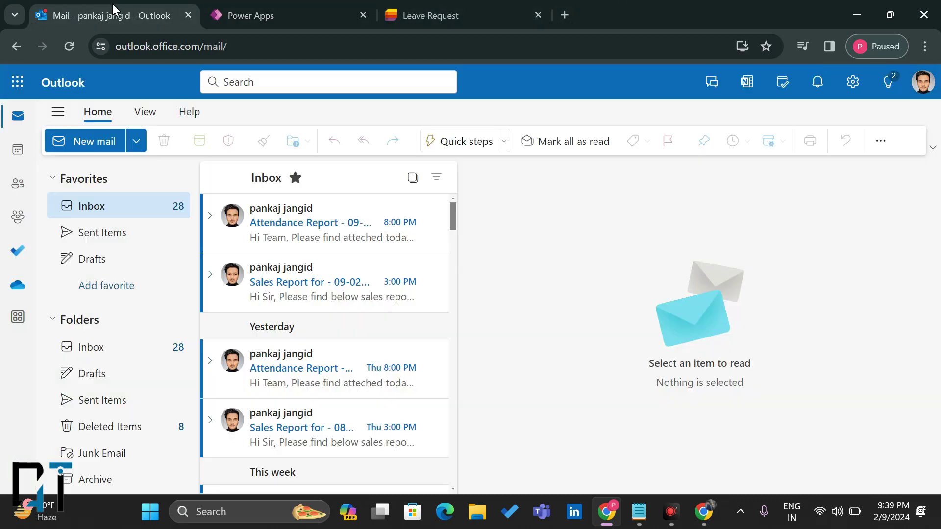
Step: Launch Power Automate from Outlook's Microsoft 365 app launcher
left_click(280, 6)
left_click(423, 7)
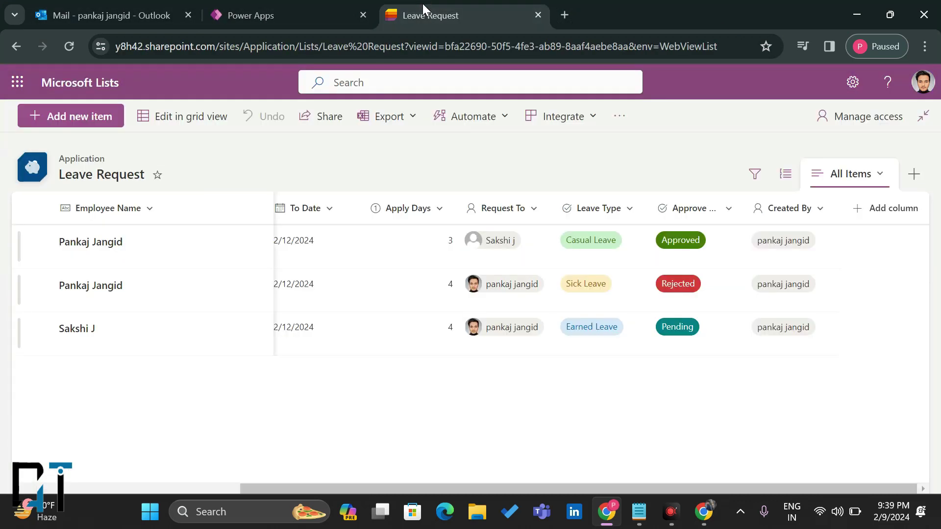
left_click(254, 9)
left_click(147, 7)
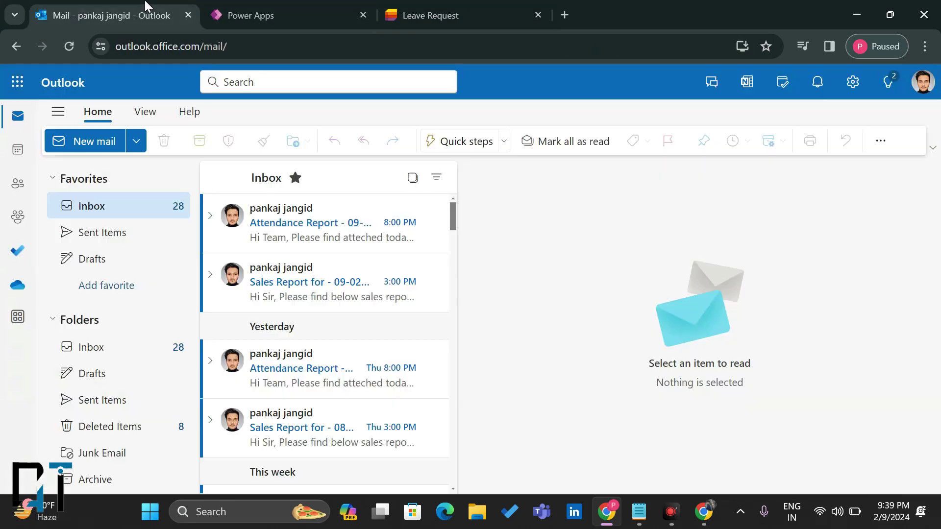
left_click(230, 12)
left_click(97, 15)
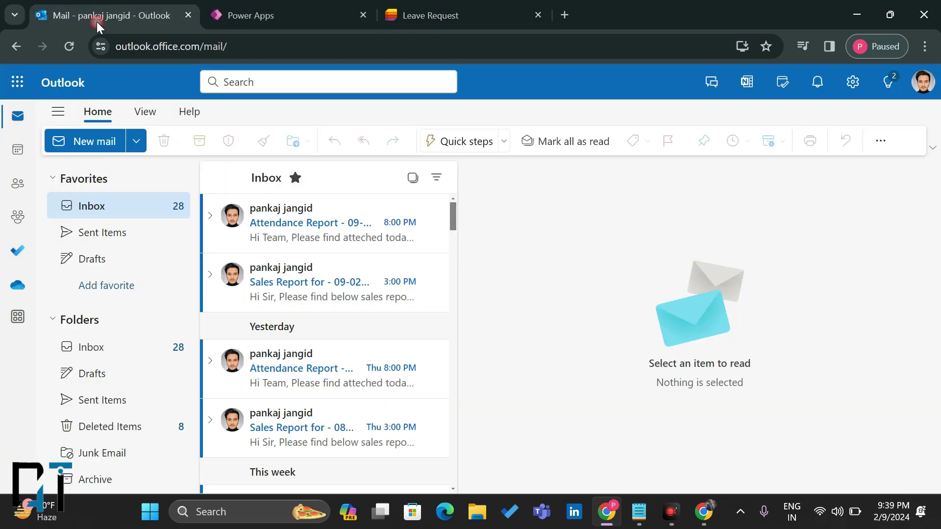
left_click(19, 95)
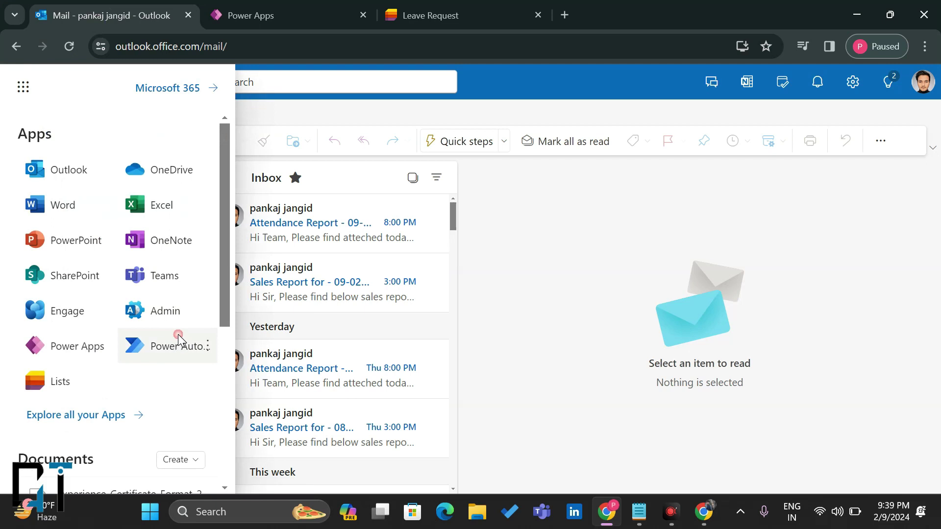
left_click(180, 337)
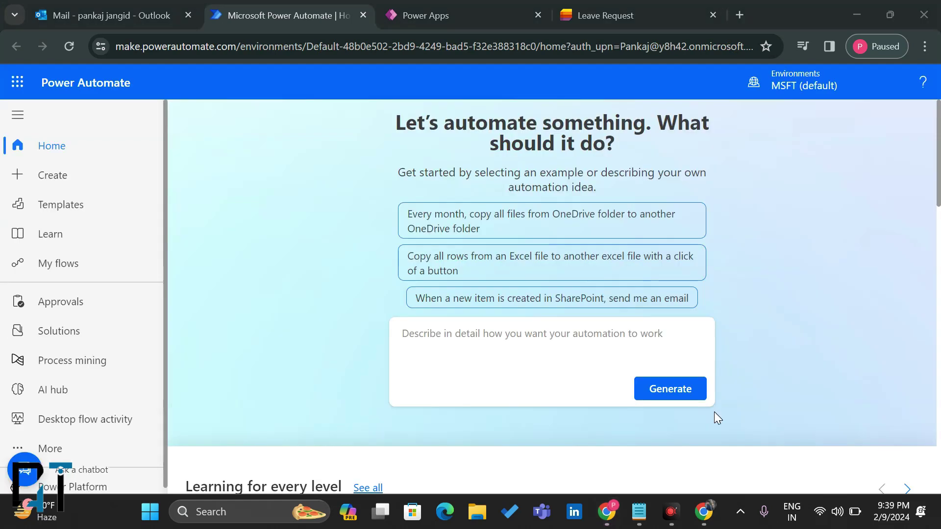
Step: Create an automated cloud flow from My flows with SharePoint's 'When an item is created' trigger
left_click(41, 263)
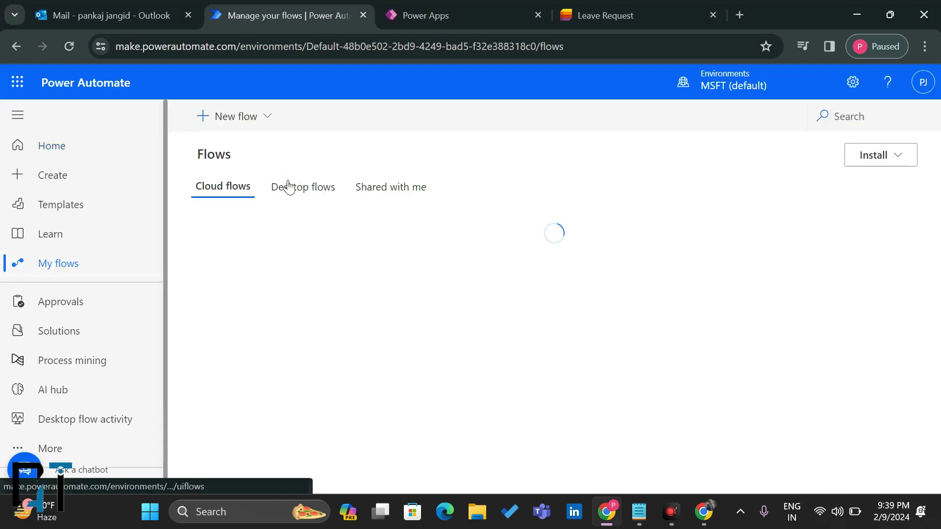
left_click(223, 120)
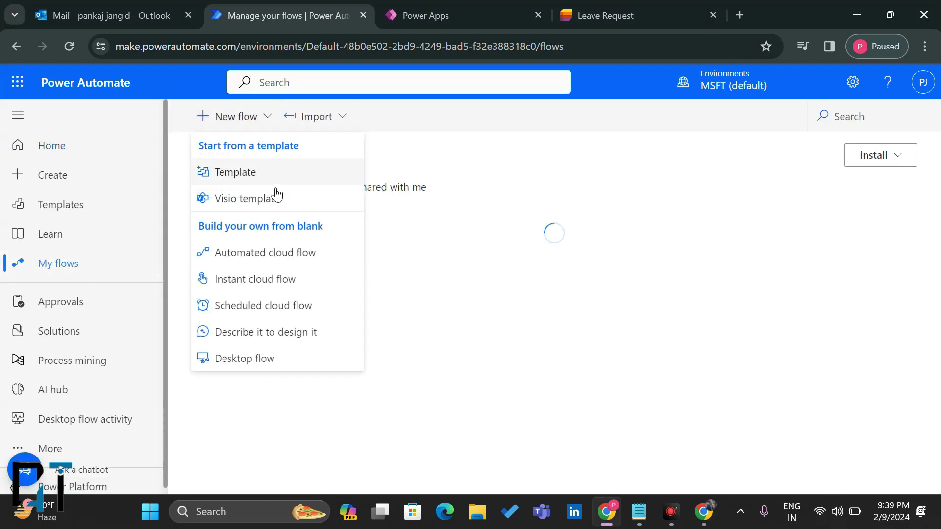
left_click(239, 259)
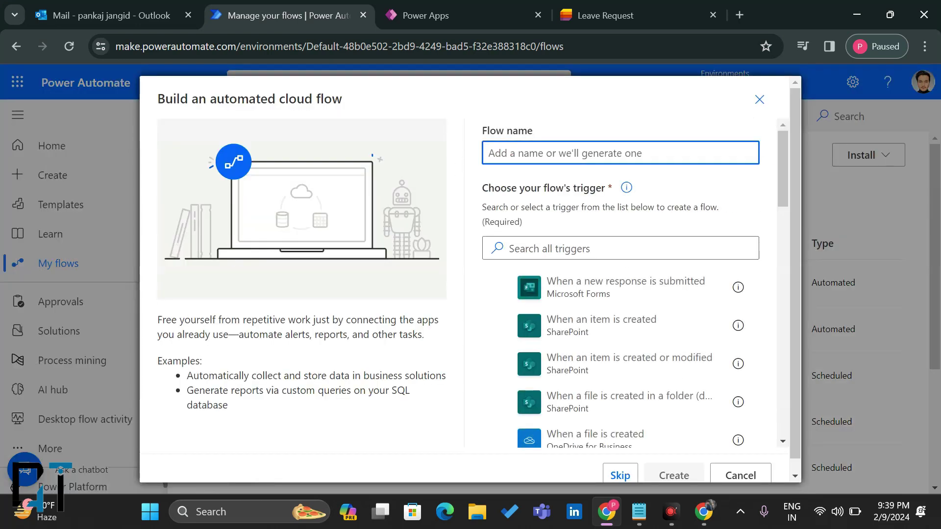
left_click(584, 325)
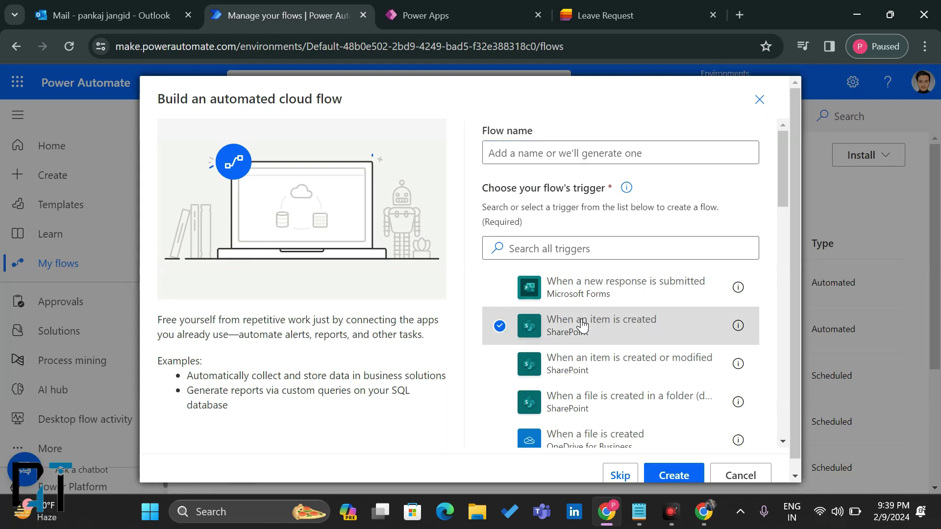
left_click(676, 475)
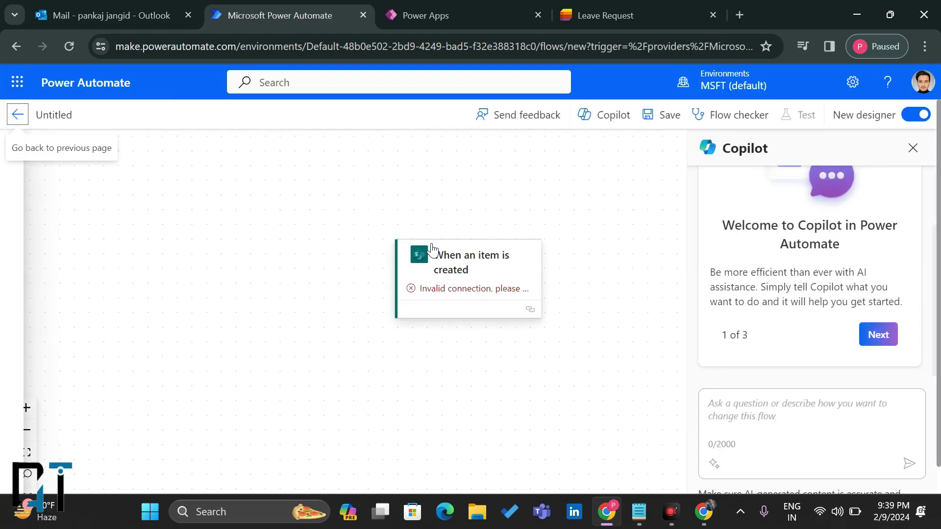
Step: Switch back to the classic designer and rename the flow from Untitled to 'Leave Request Share'
left_click(916, 115)
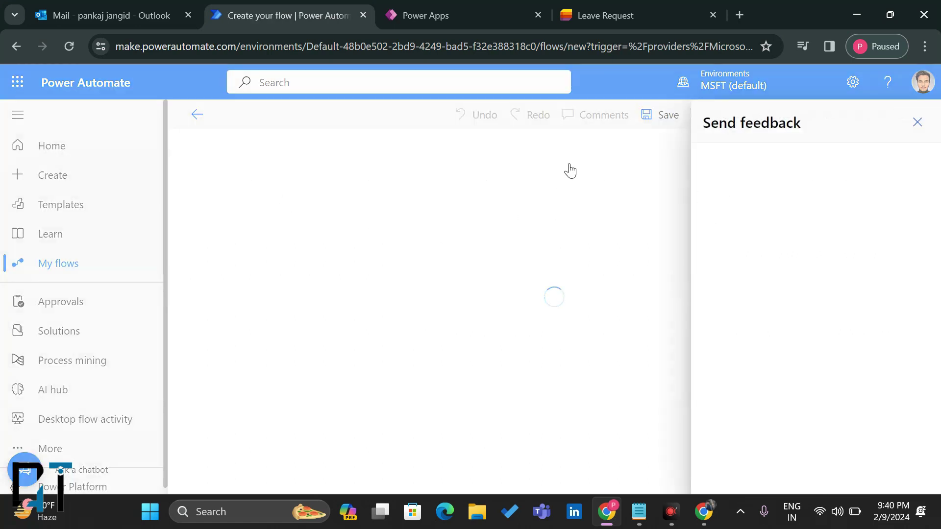
left_click(917, 122)
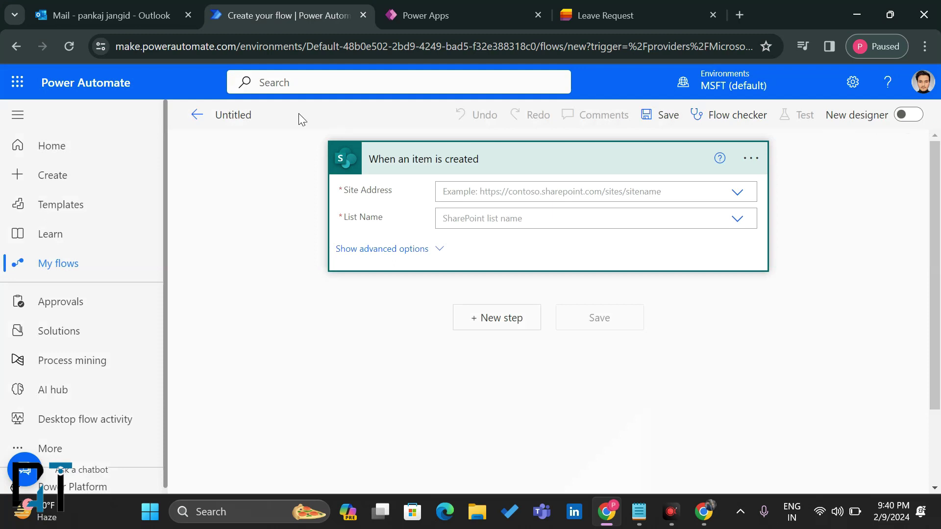
left_click(232, 112)
key("ctrl+a")
type("Leave ReqUest Sa")
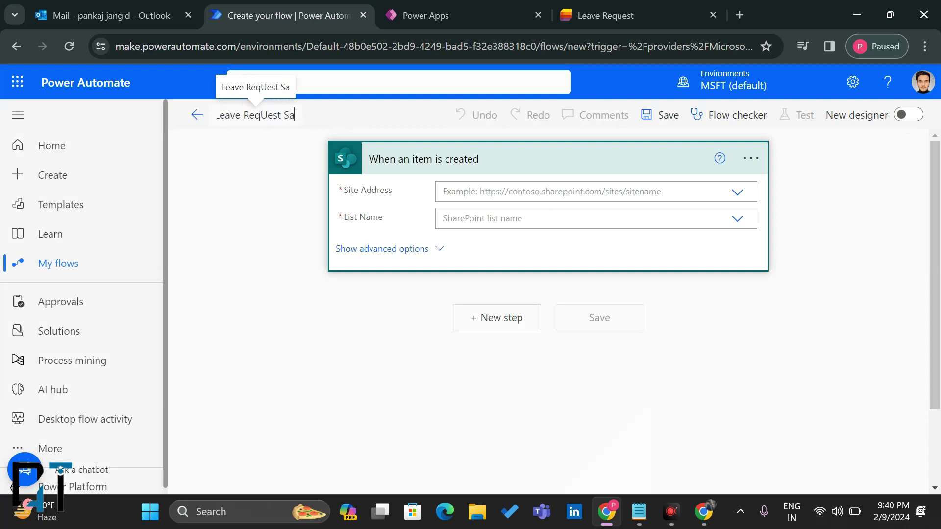
key("BackSpace")
type("hare")
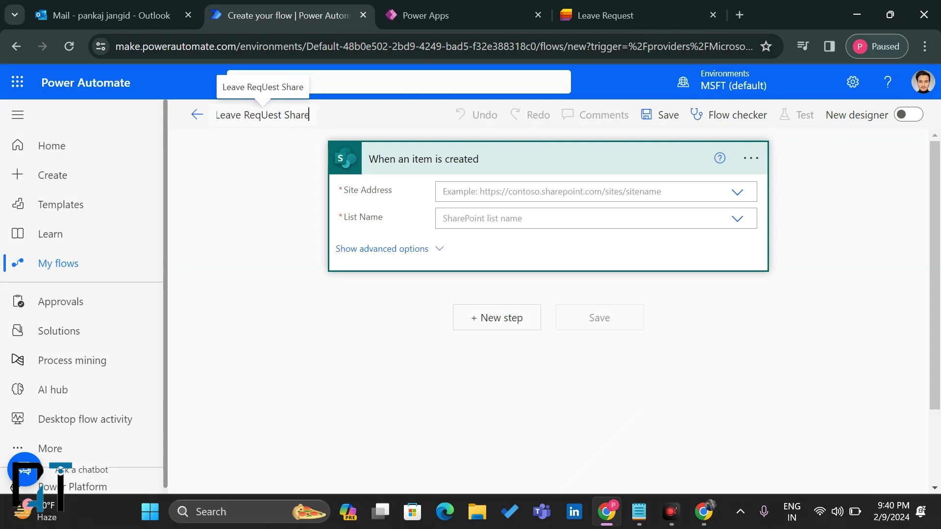
left_click(270, 115)
key("BackSpace")
type("u")
left_click(301, 175)
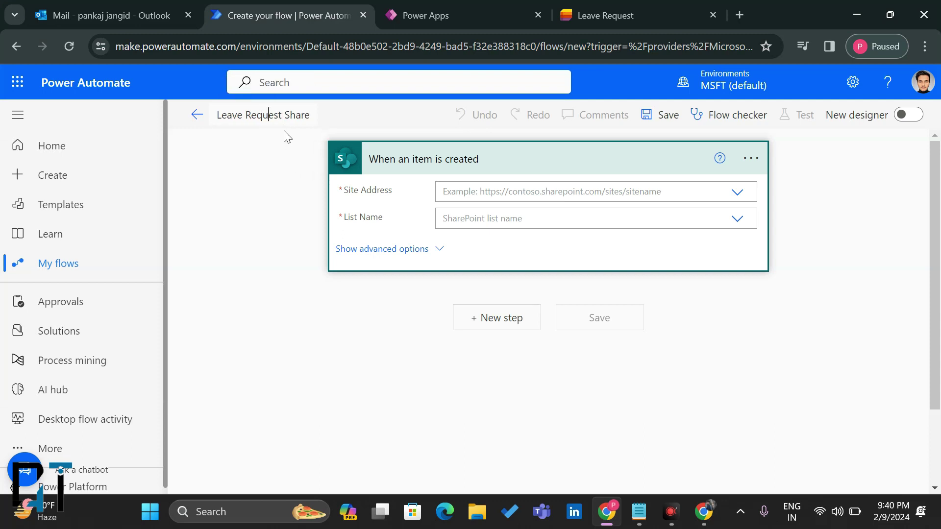
left_click(273, 115)
key("BackSpace")
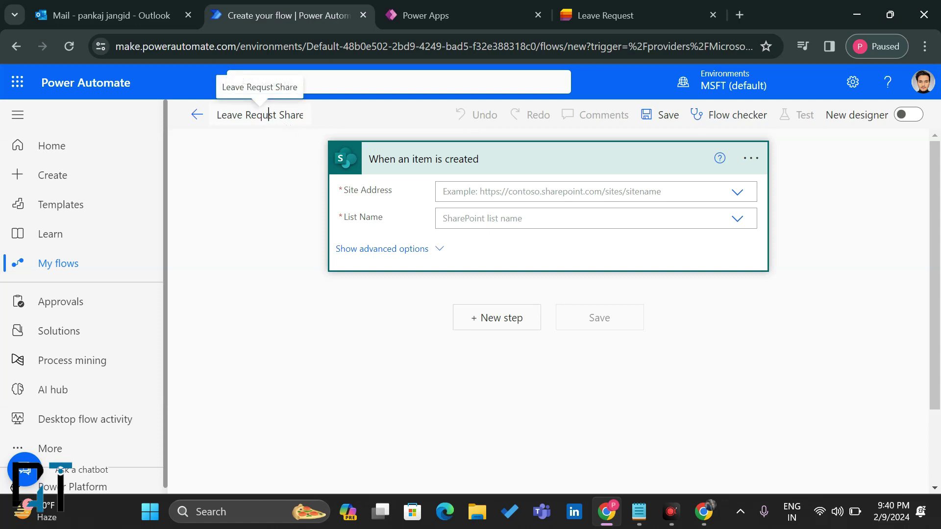
type("w")
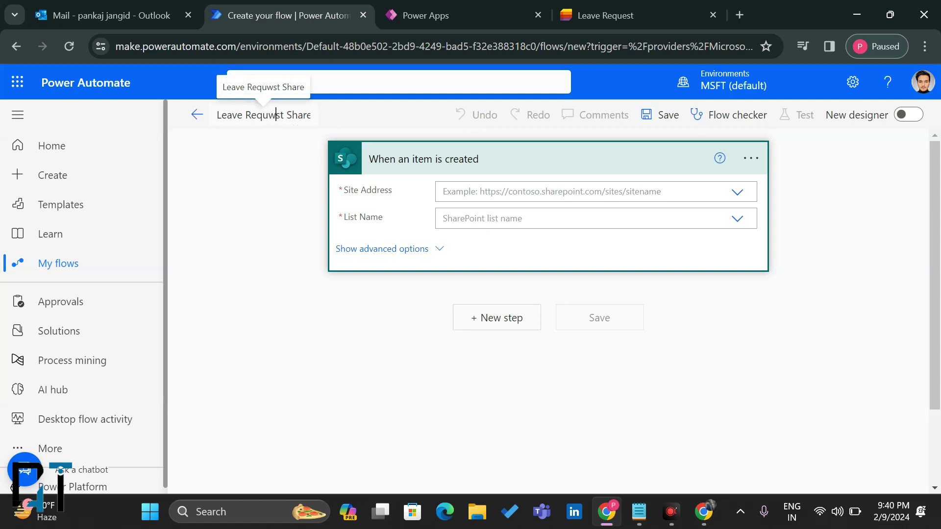
key("BackSpace")
type("e")
left_click(283, 131)
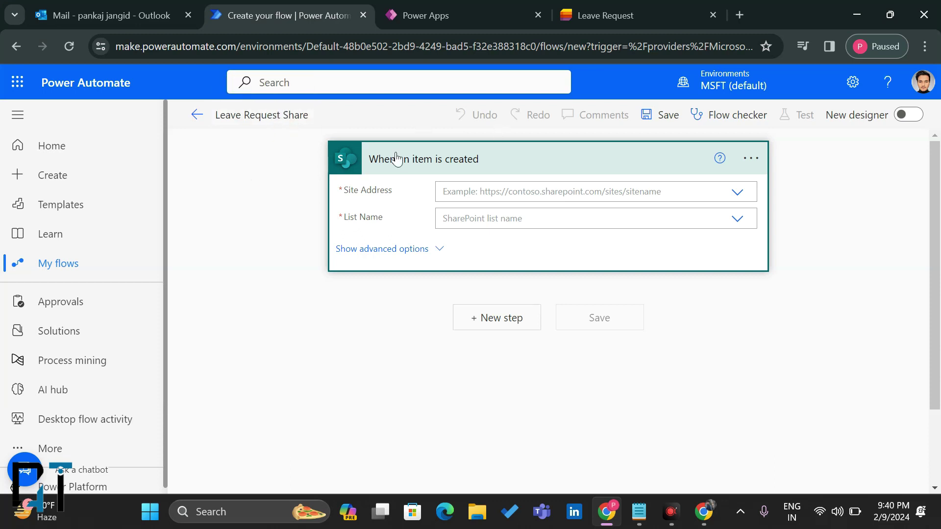
Step: Set the trigger's Site Address to 'Application' and List Name to 'Leave Request'
left_click(481, 190)
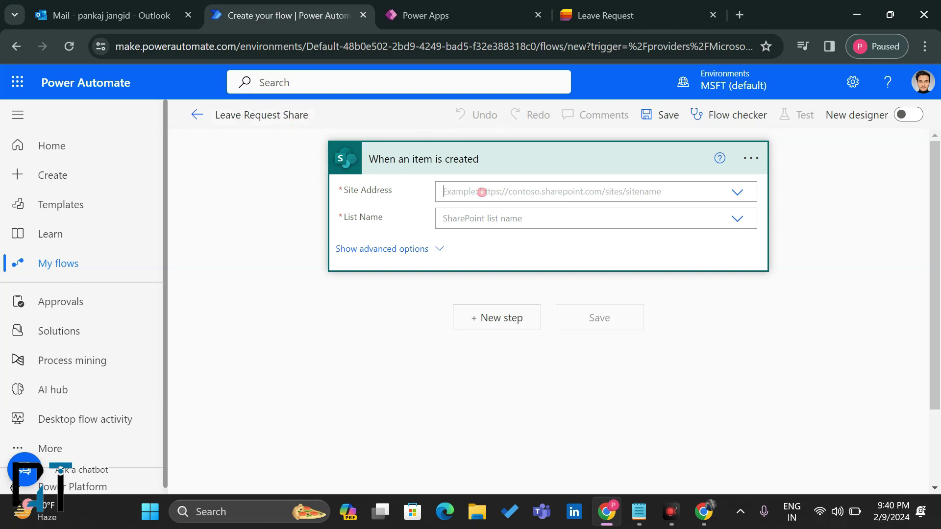
left_click(735, 192)
left_click(735, 191)
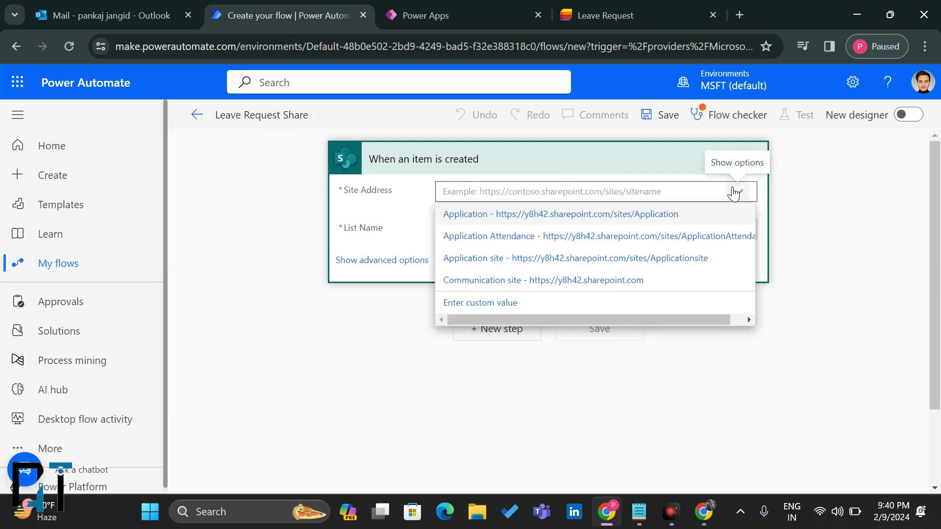
left_click(527, 214)
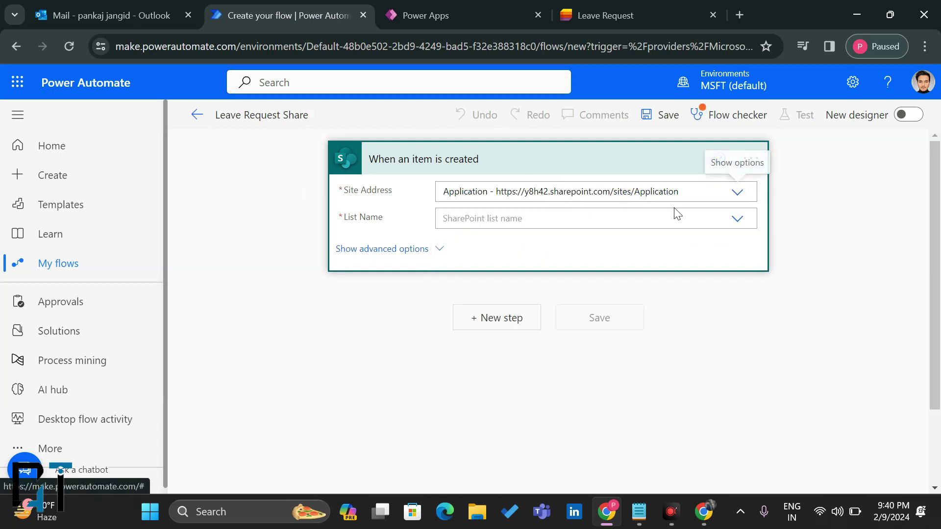
left_click(737, 219)
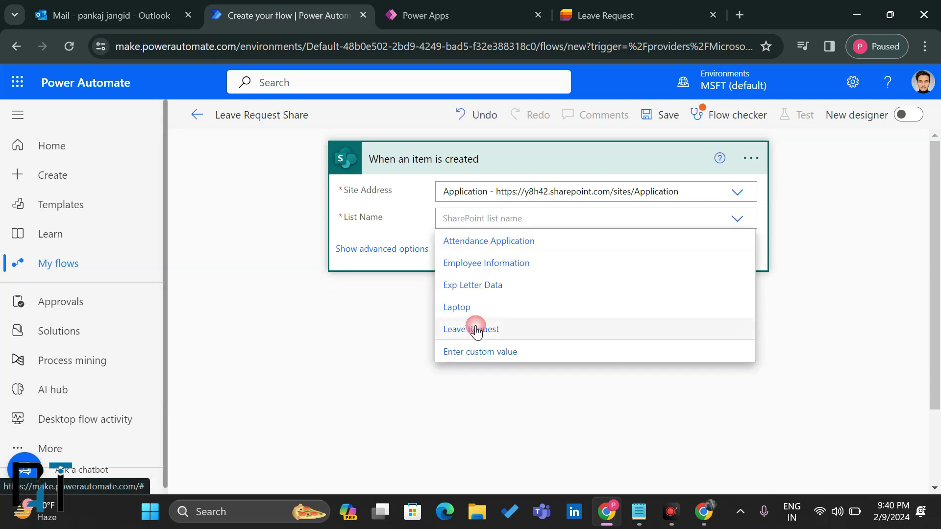
left_click(473, 328)
left_click(492, 324)
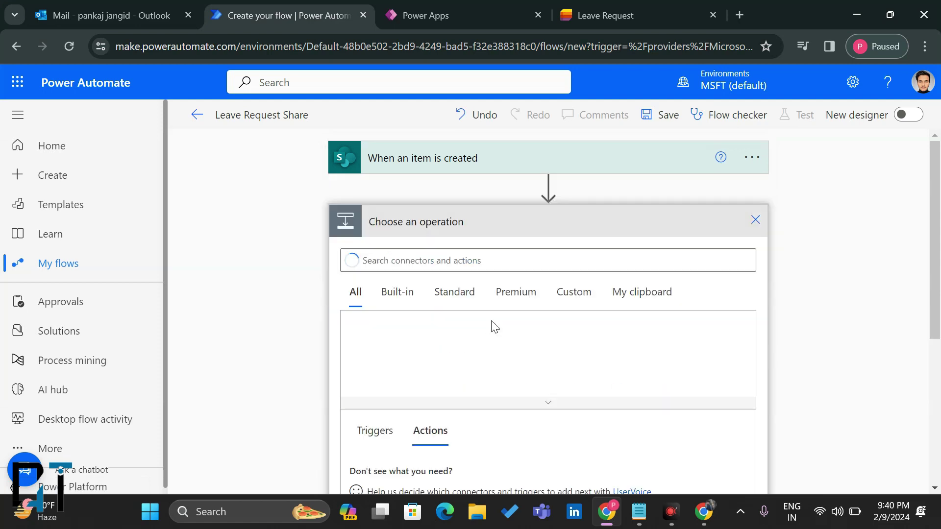
Step: Add the Office 365 Outlook 'Send an email (V2)' action below the trigger
left_click(391, 260)
type("Send mail")
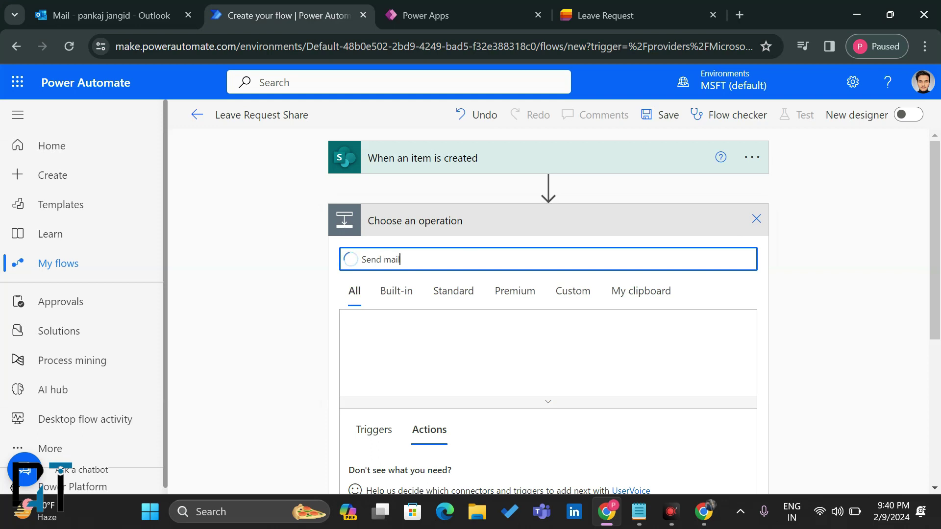
scroll(479, 379, "down", 5)
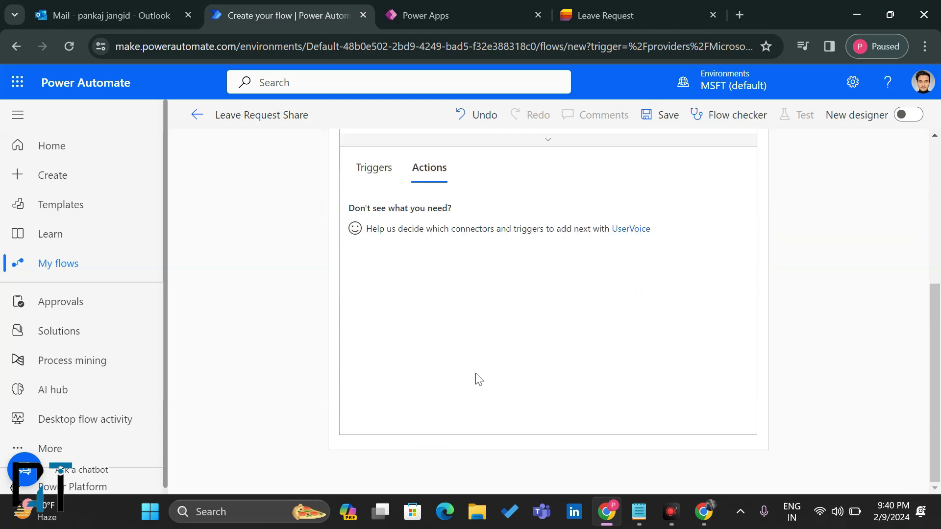
scroll(476, 380, "up", 1)
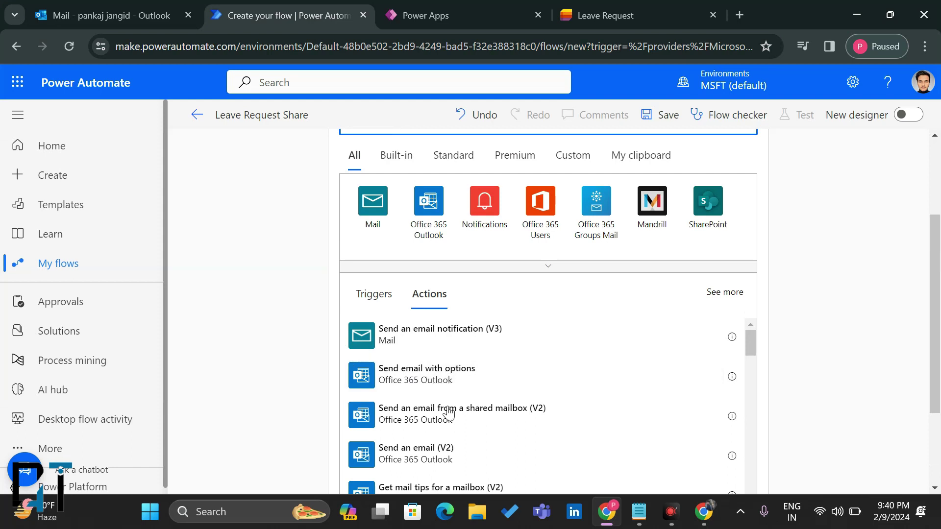
left_click(437, 462)
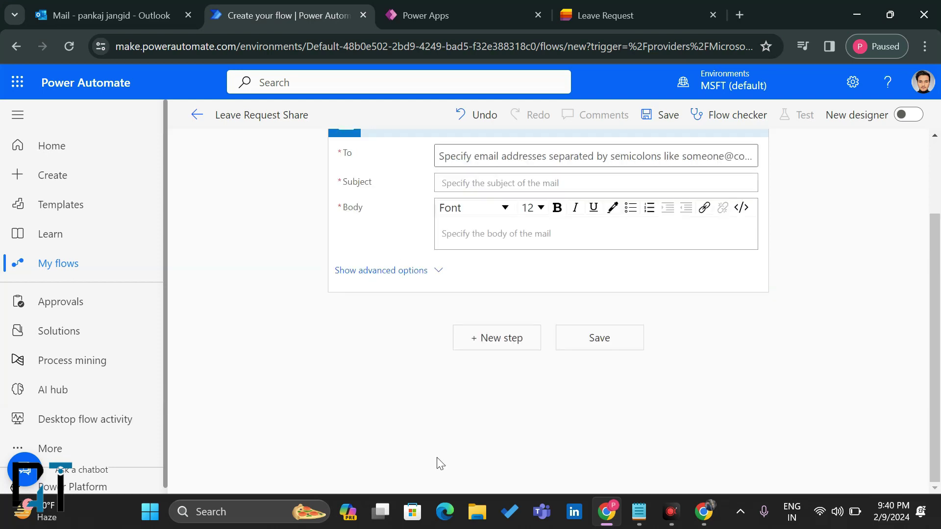
Step: Set the email's To field to the trigger's Request To Email dynamic value
scroll(440, 463, "up", 2)
left_click(472, 255)
type("Pankaj")
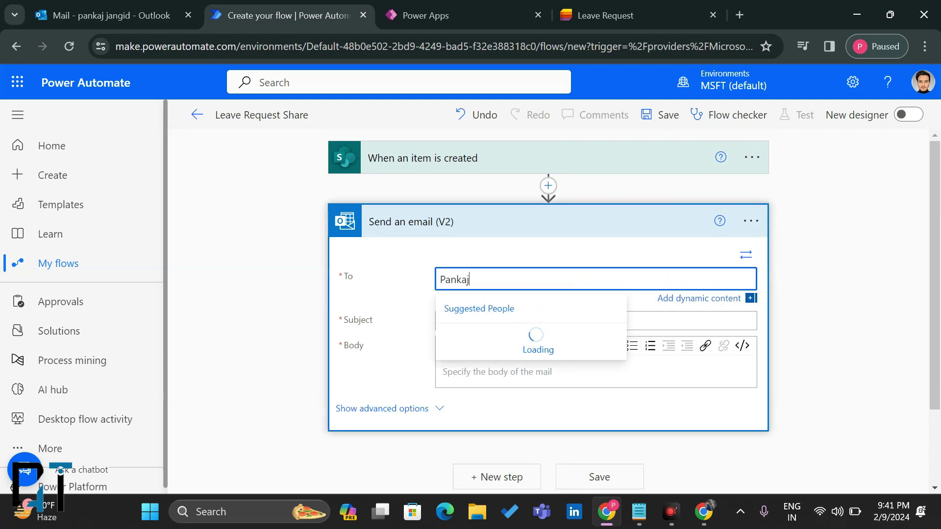
left_click(503, 335)
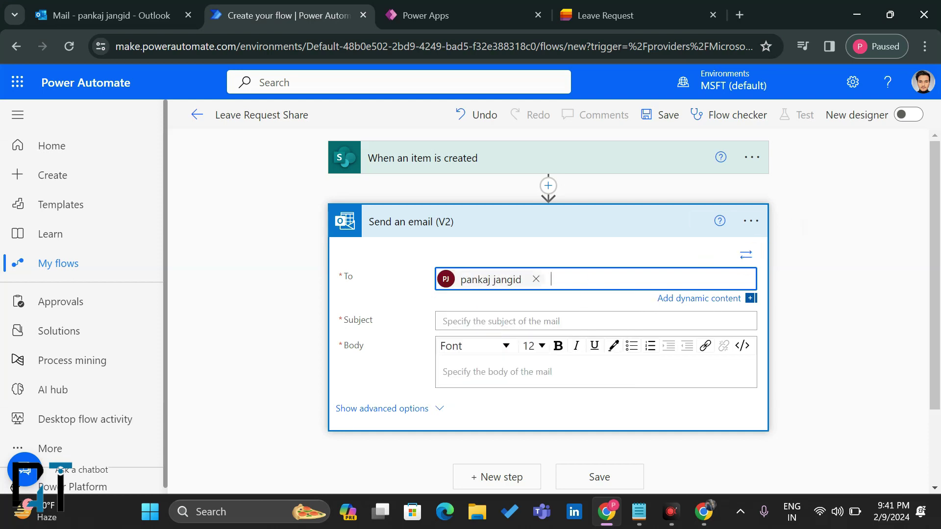
key("BackSpace")
key("BackSpace")
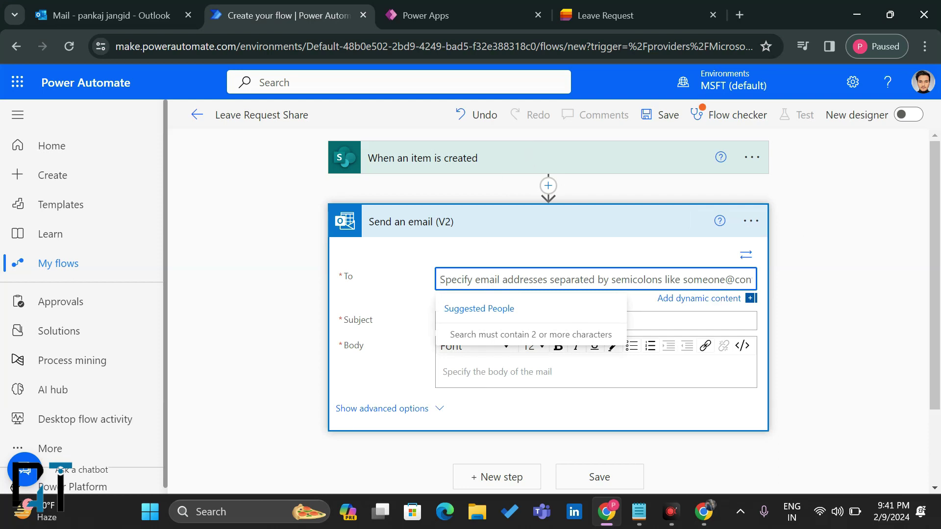
left_click(744, 299)
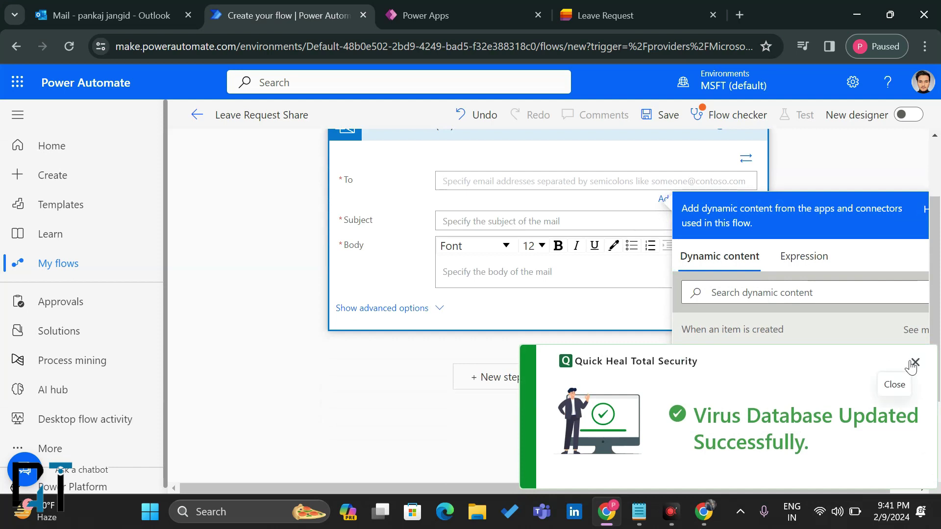
left_click(914, 363)
left_click(607, 14)
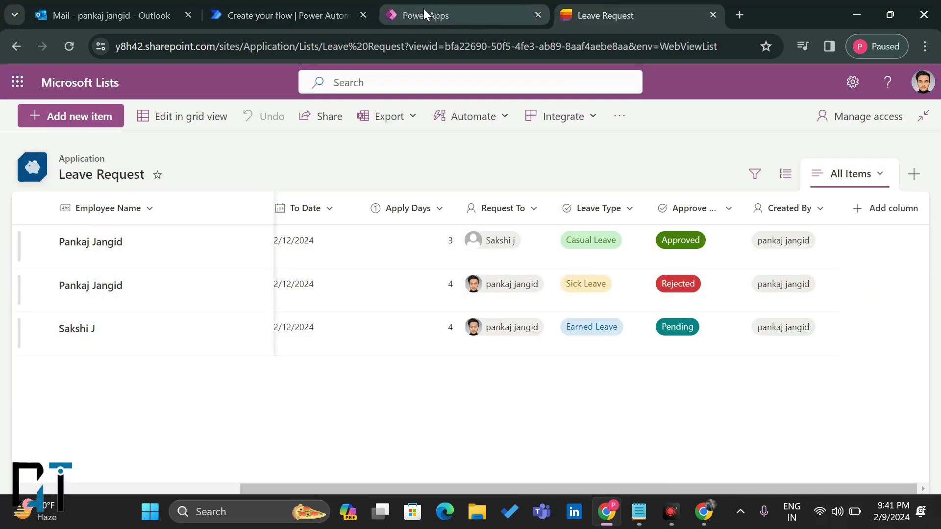
left_click(279, 7)
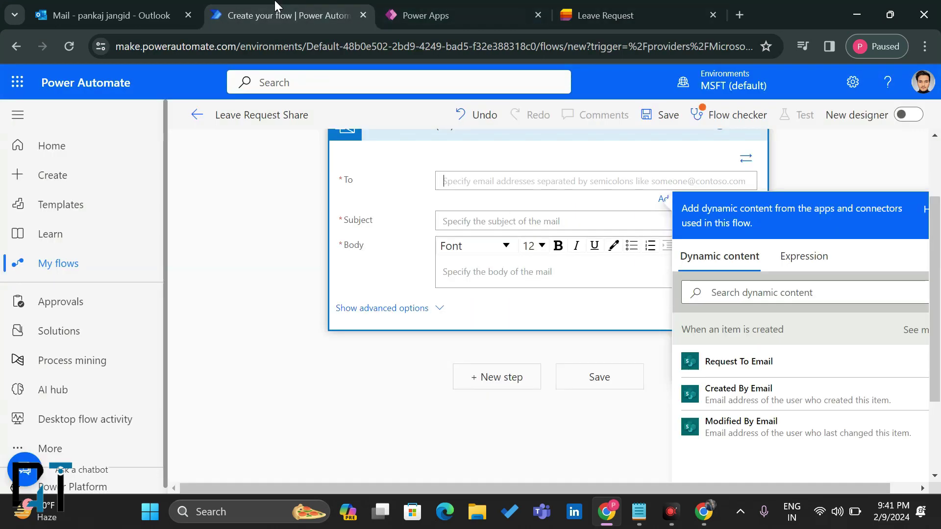
left_click(748, 372)
Step: Show advanced options and add two suggested colleagues to the CC field
left_click(492, 274)
left_click(427, 324)
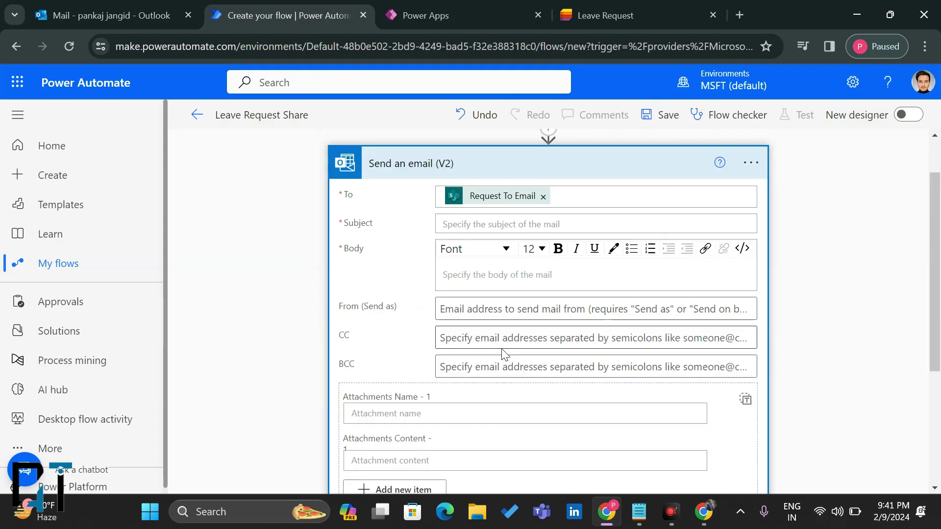
scroll(500, 353, "down", 2)
left_click(473, 252)
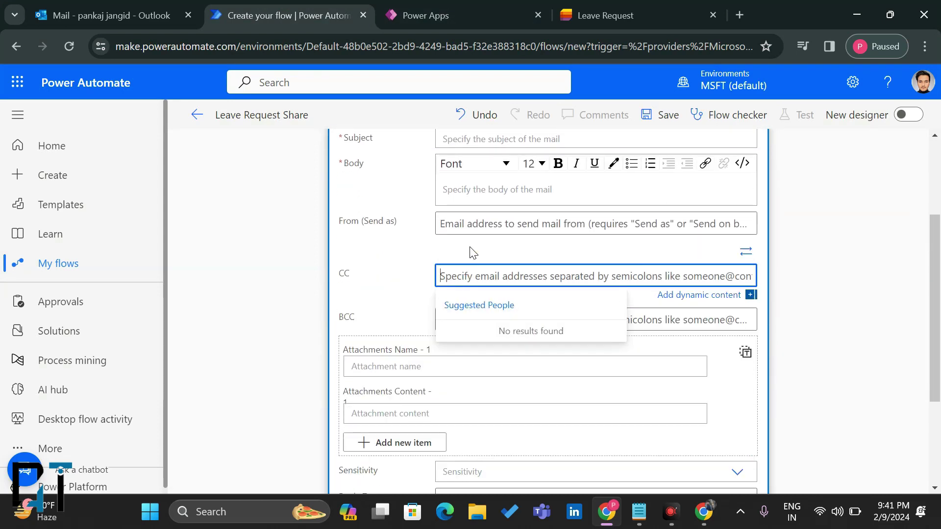
left_click(481, 302)
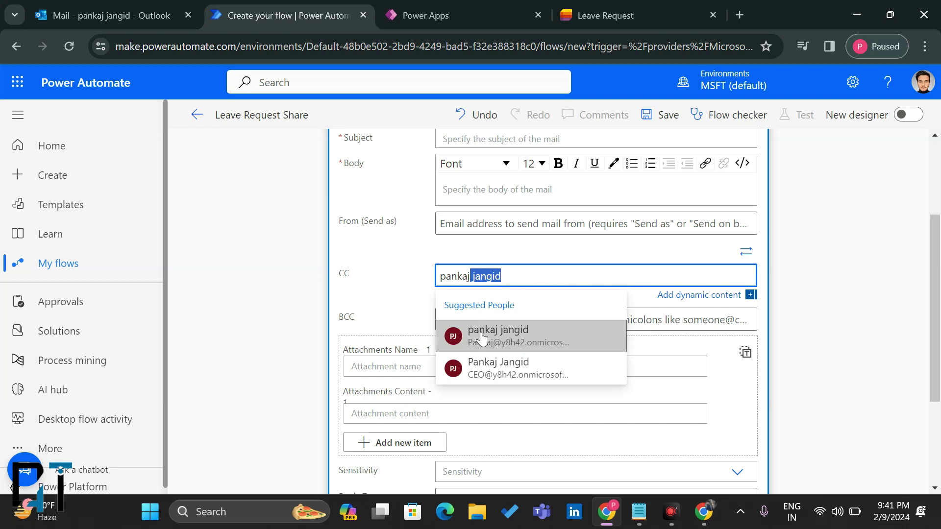
left_click(480, 332)
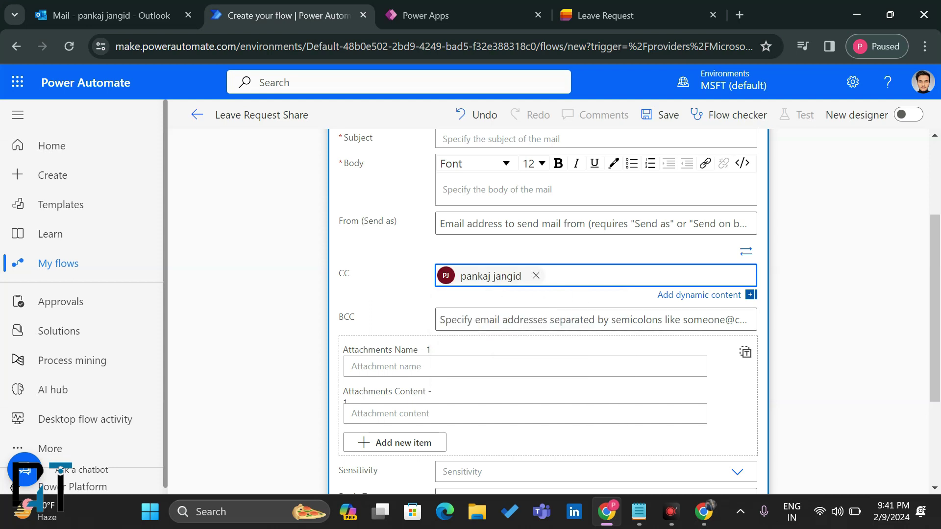
type("Munes")
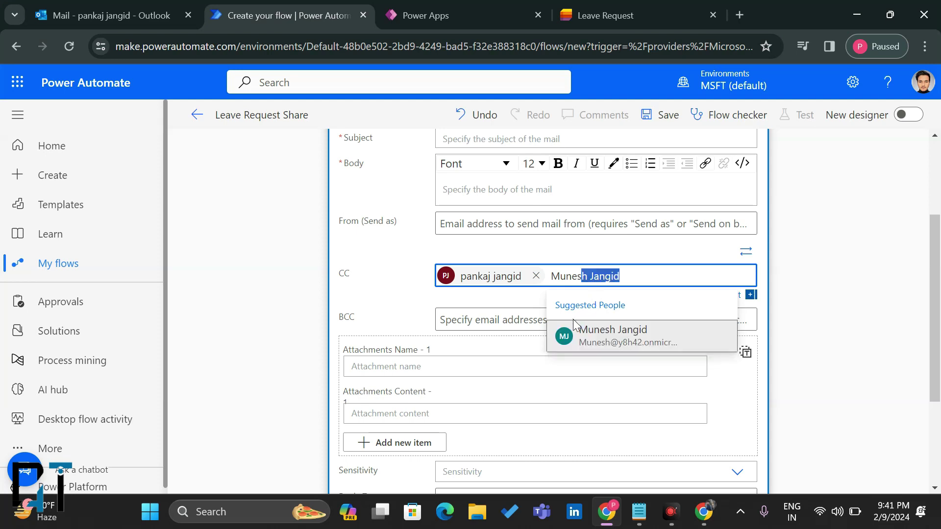
left_click(575, 326)
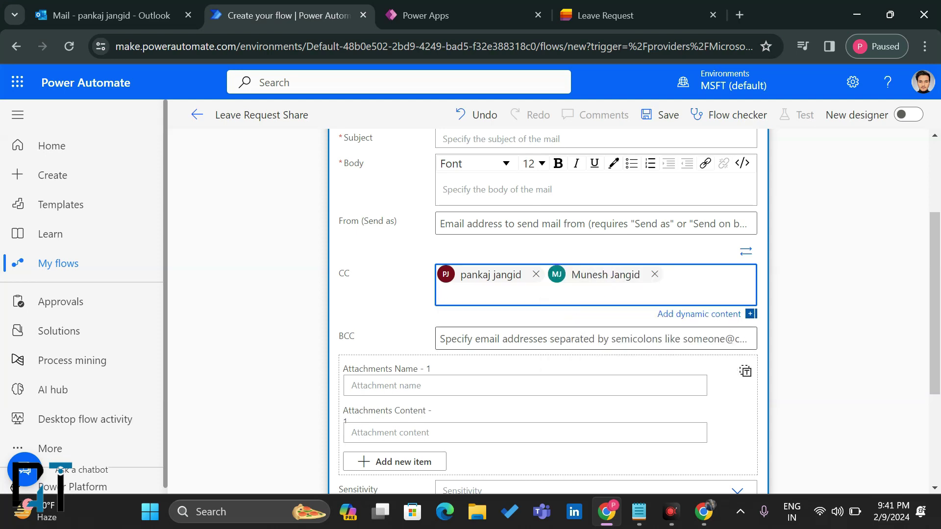
scroll(548, 294, "up", 3)
Step: Set the email Subject to the Title and Leave Subject dynamic values
left_click(484, 333)
left_click(500, 283)
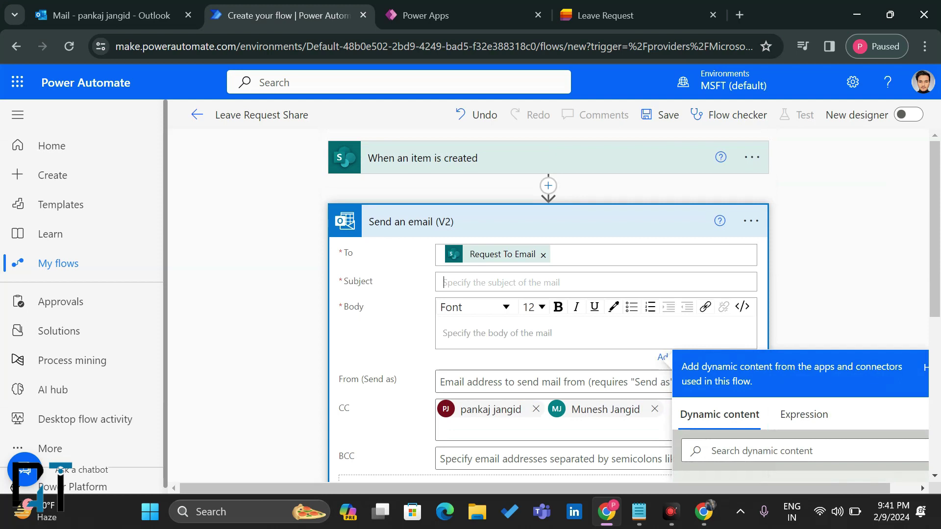
scroll(613, 344, "down", 3)
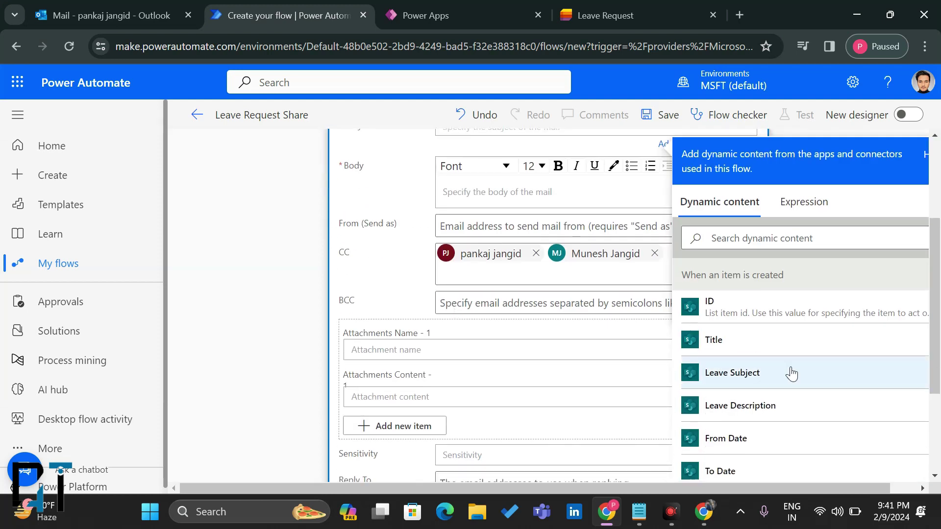
left_click(725, 340)
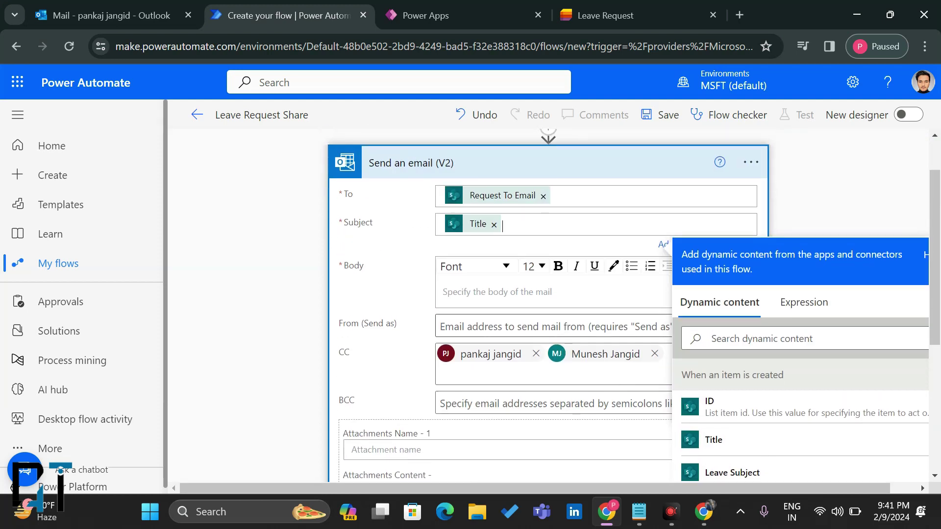
scroll(725, 393, "down", 3)
scroll(739, 393, "up", 1)
left_click(739, 395)
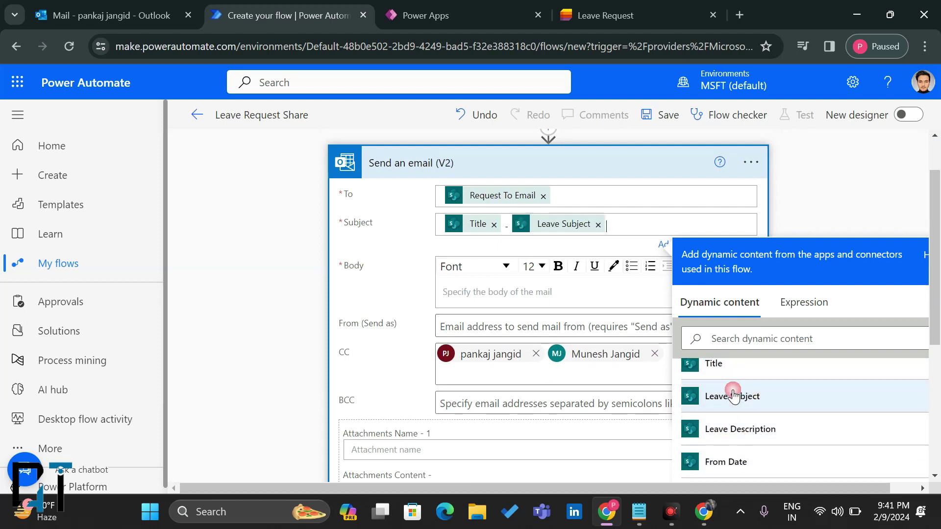
Step: Start the email body with 'Hi Team,' followed by the Leave Description token
type("Hi Te")
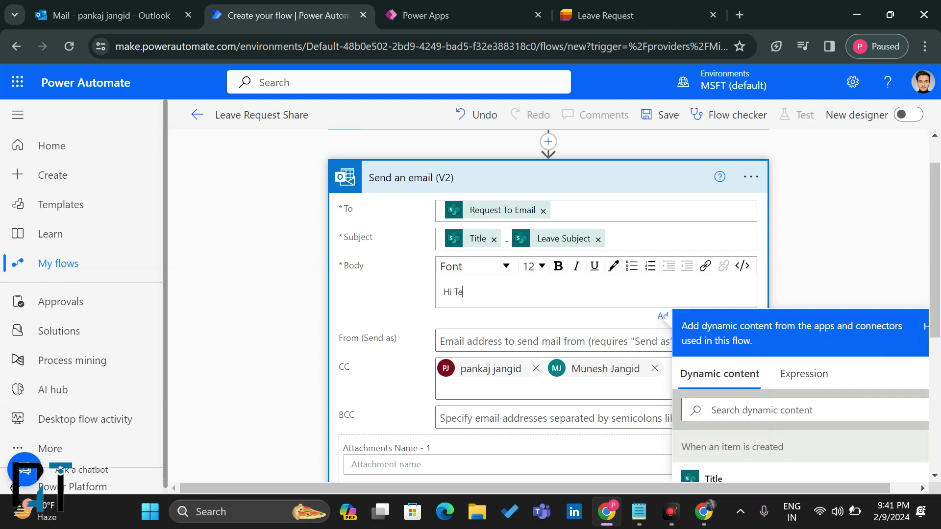
type("am,")
key("Return")
key("Return")
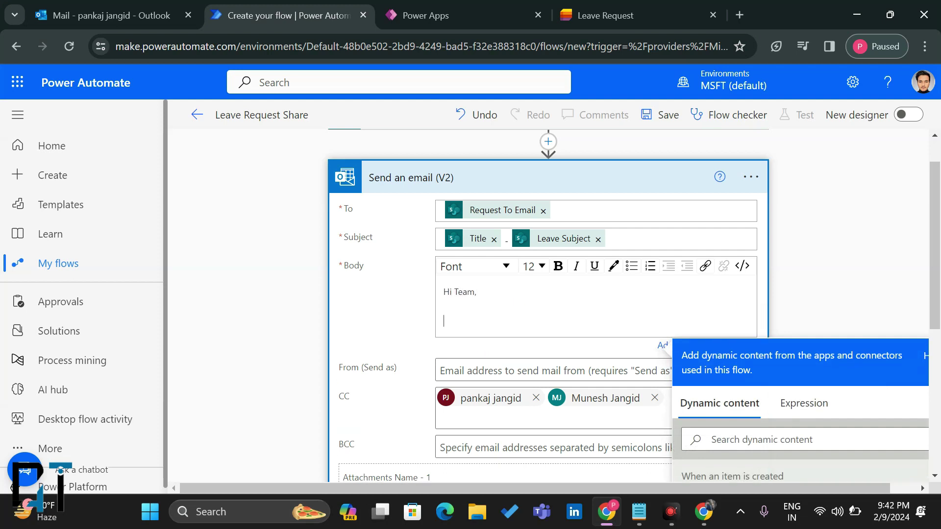
scroll(769, 380, "down", 2)
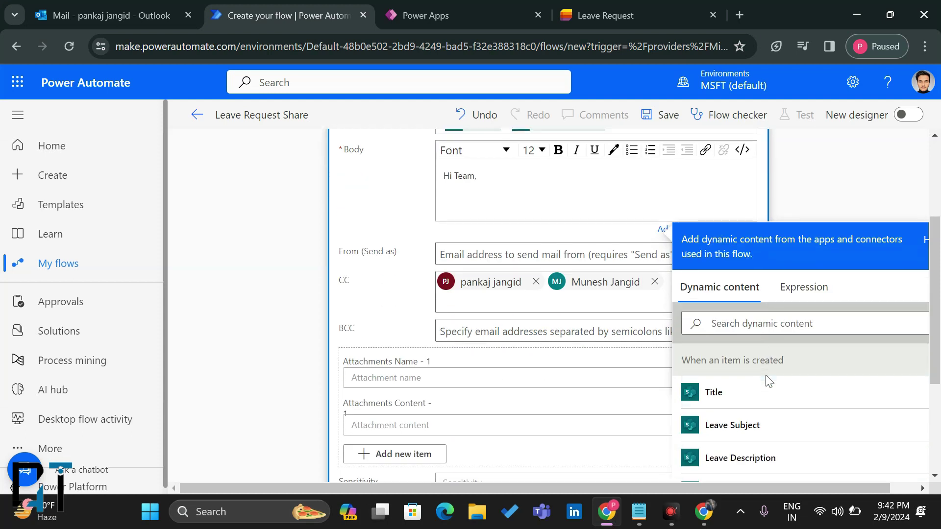
scroll(698, 399, "down", 1)
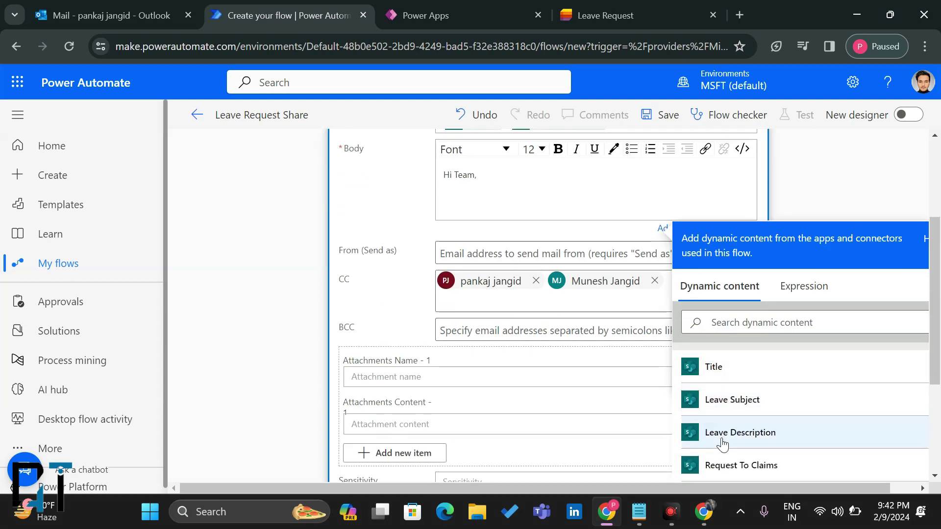
scroll(725, 441, "down", 1)
left_click(754, 420)
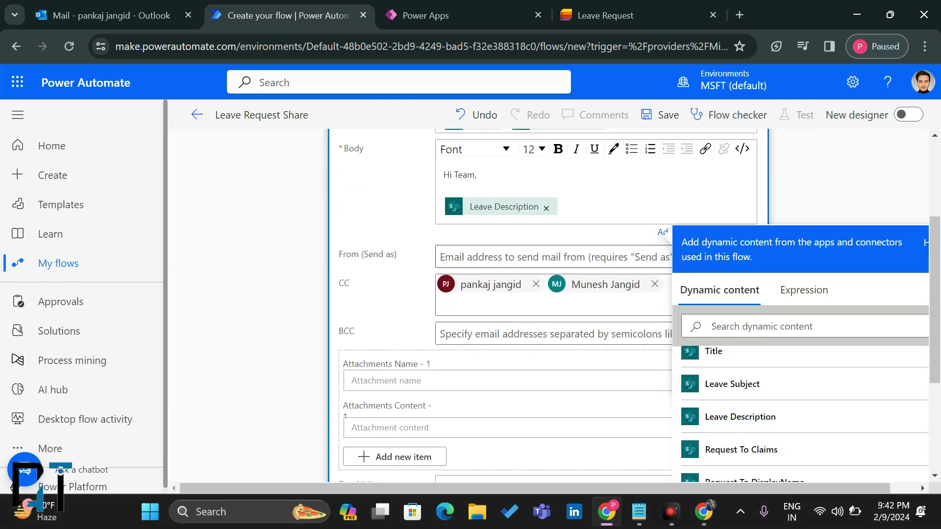
scroll(735, 441, "down", 4)
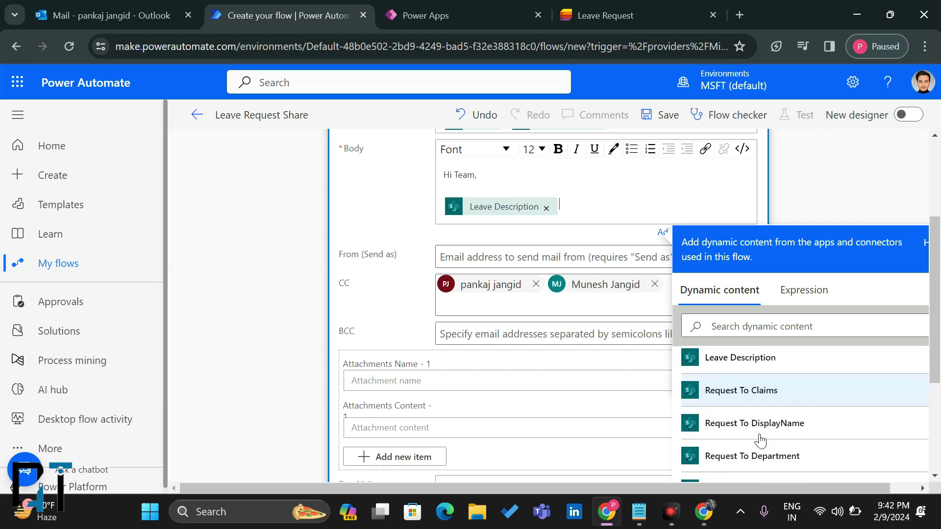
scroll(761, 440, "down", 1)
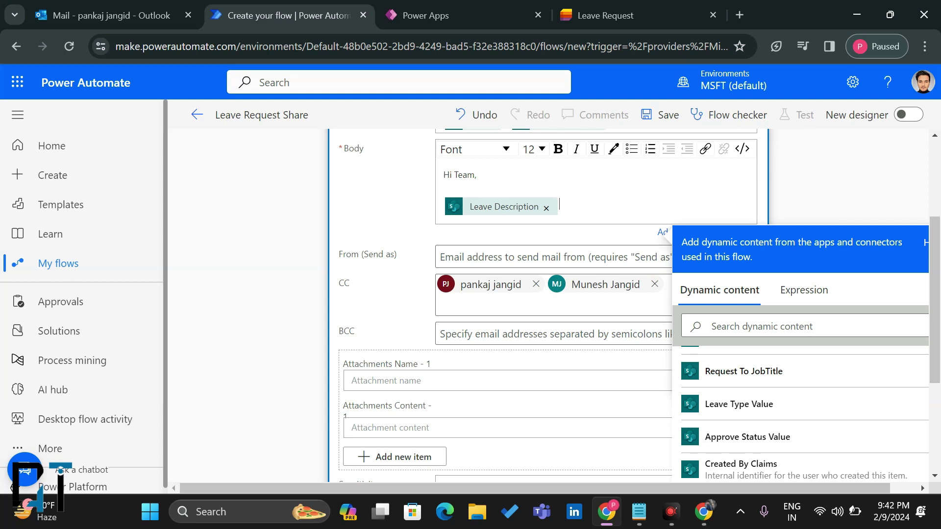
key("Return")
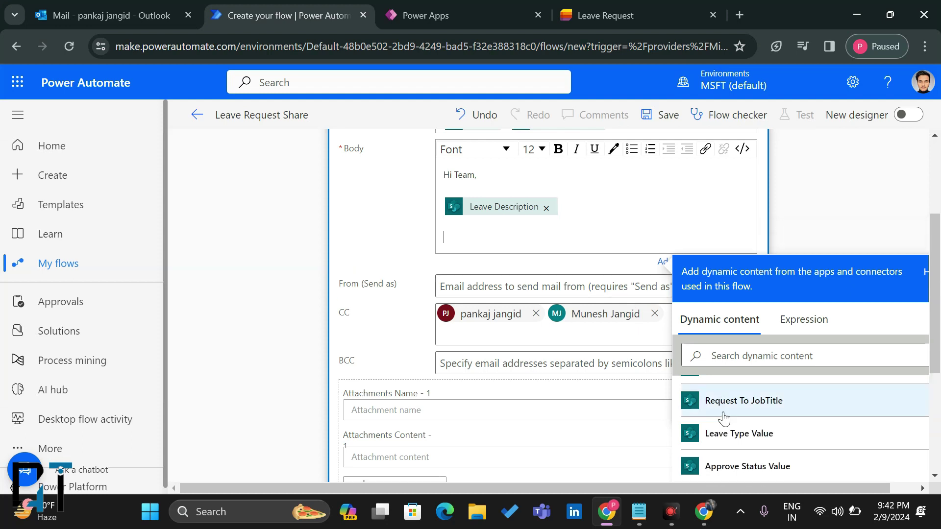
scroll(723, 419, "down", 1)
left_click(737, 410)
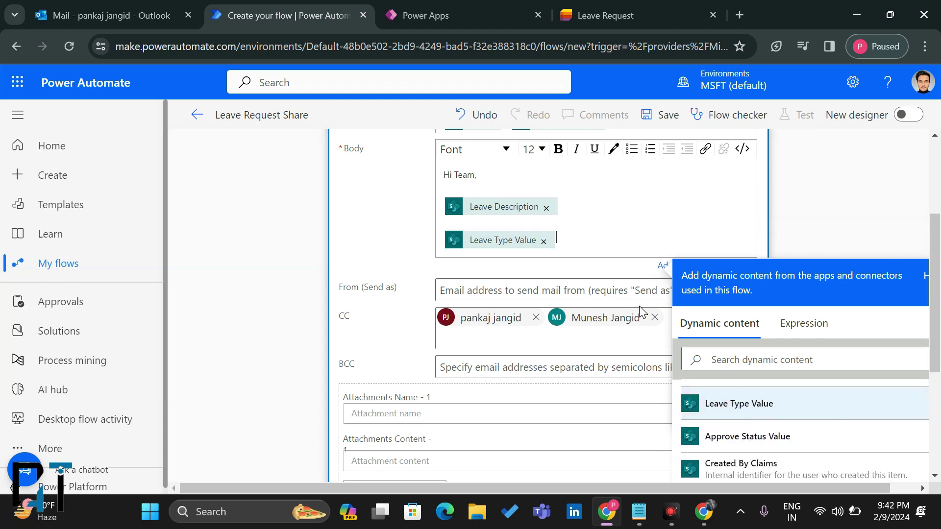
left_click(543, 242)
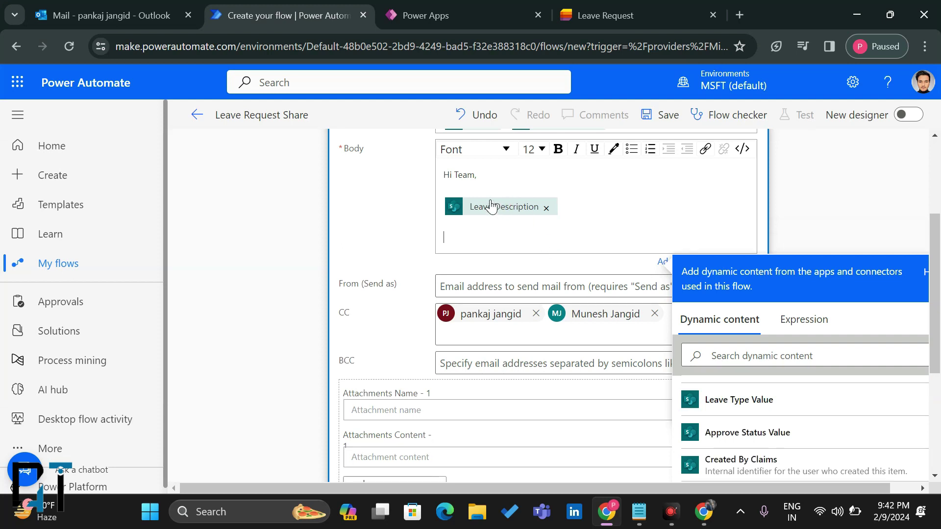
Step: Add body label lines 'Leave Type -', 'From Date -', 'To Date -' and 'Leave Apply for - Days'
key("Return")
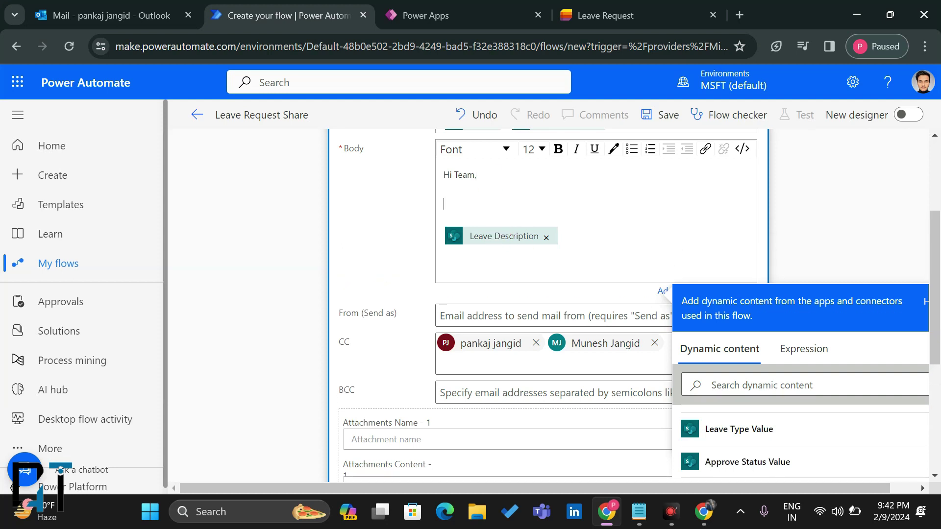
scroll(588, 319, "down", 2)
scroll(784, 388, "down", 1)
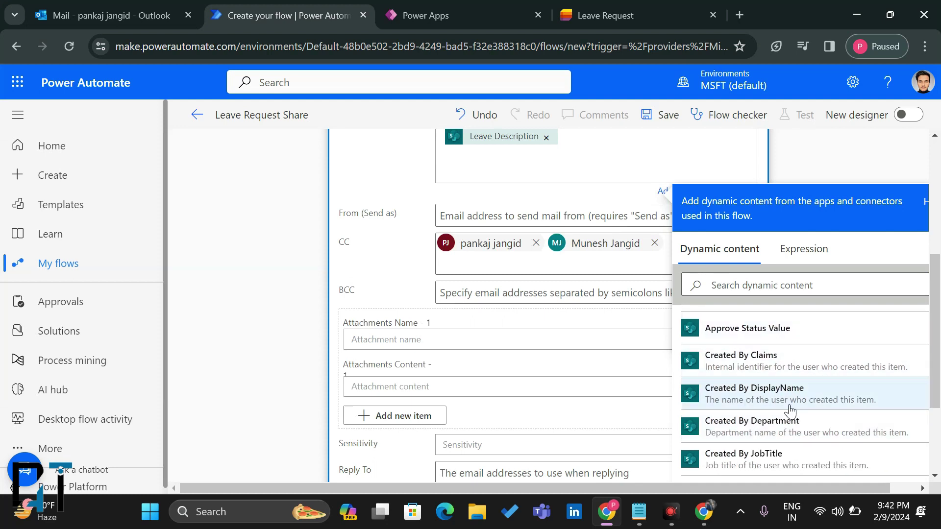
scroll(791, 437, "up", 3)
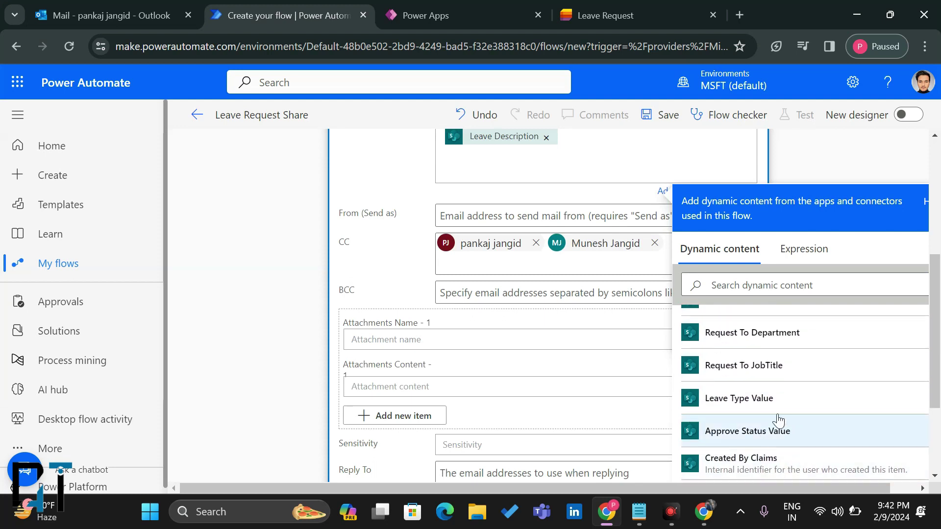
left_click(774, 412)
scroll(479, 206, "up", 1)
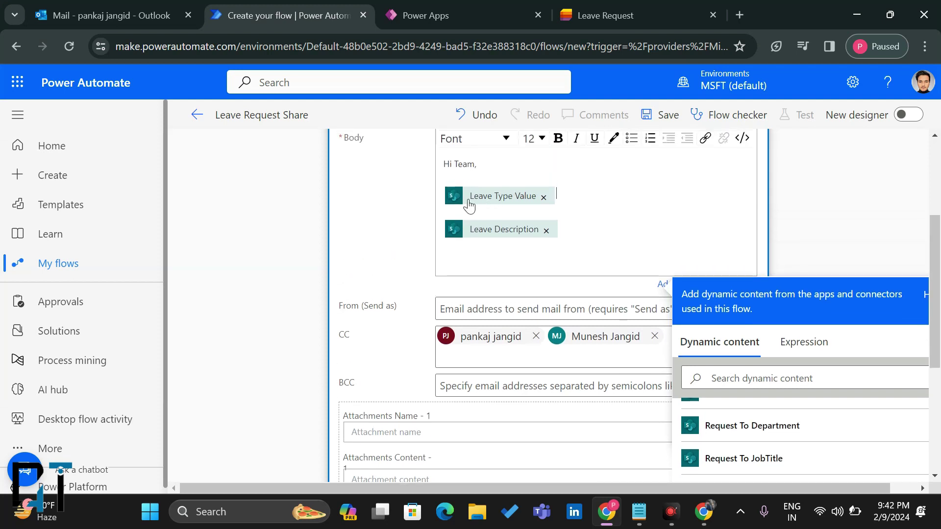
left_click(442, 191)
key("BackSpace")
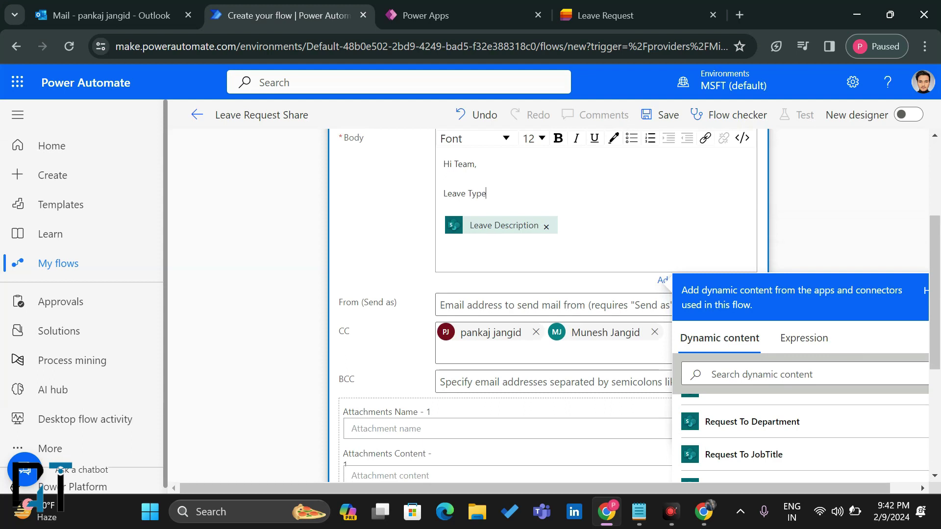
key("Return")
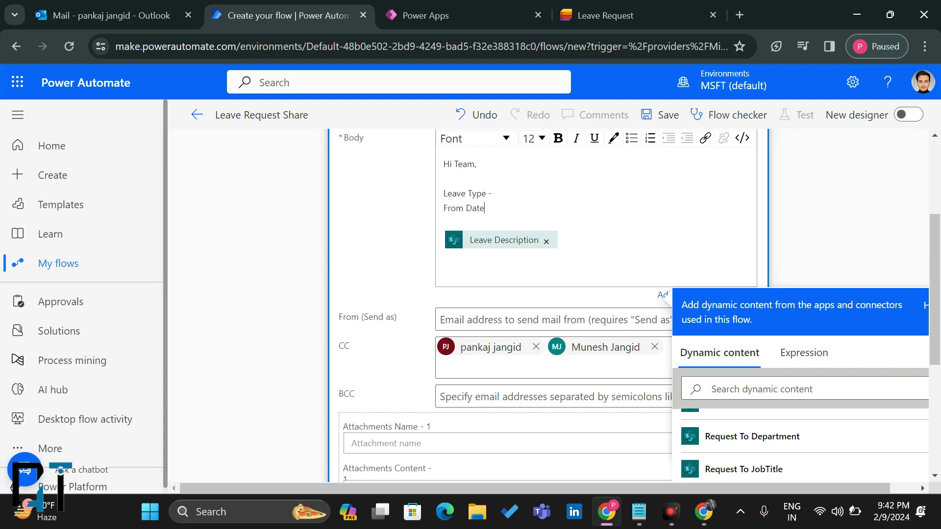
key("Return")
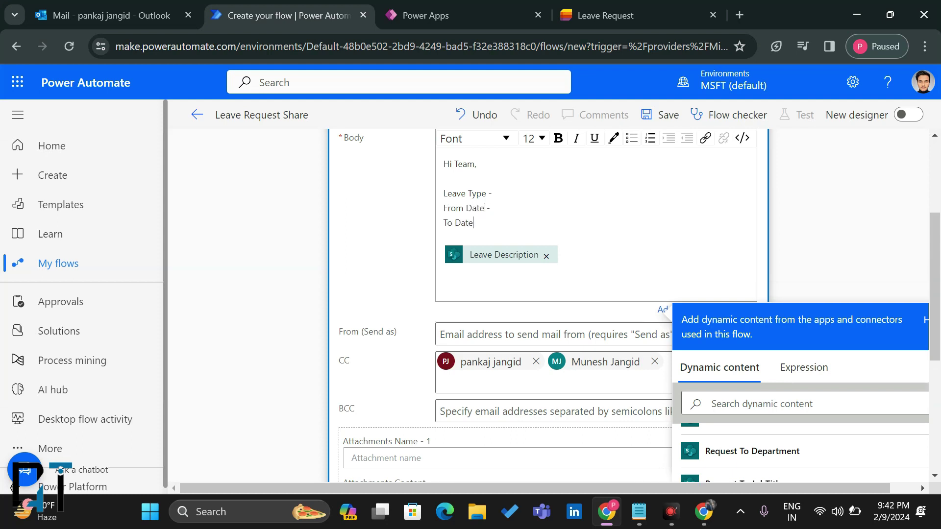
key("Return")
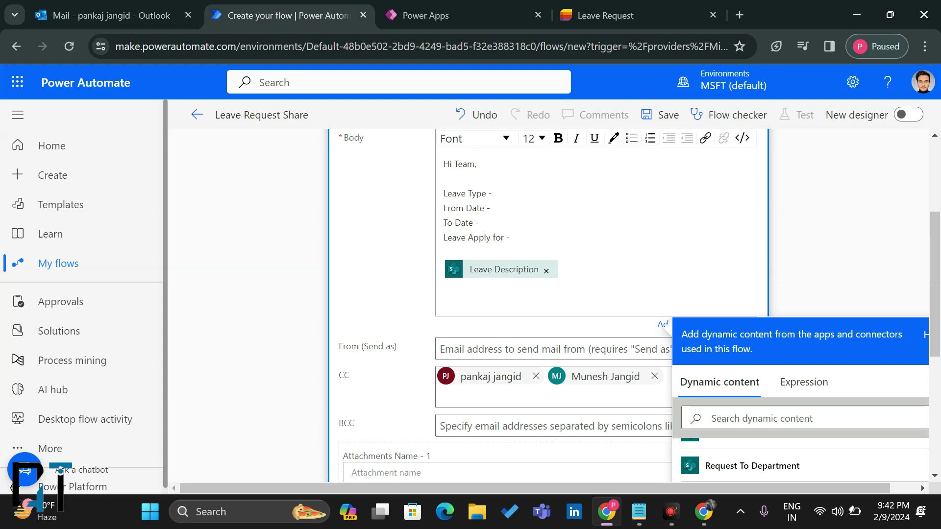
type("Day")
Step: Fill the body labels with Leave Type Value, From Date, To Date and Apply Days dynamic values
scroll(809, 390, "down", 3)
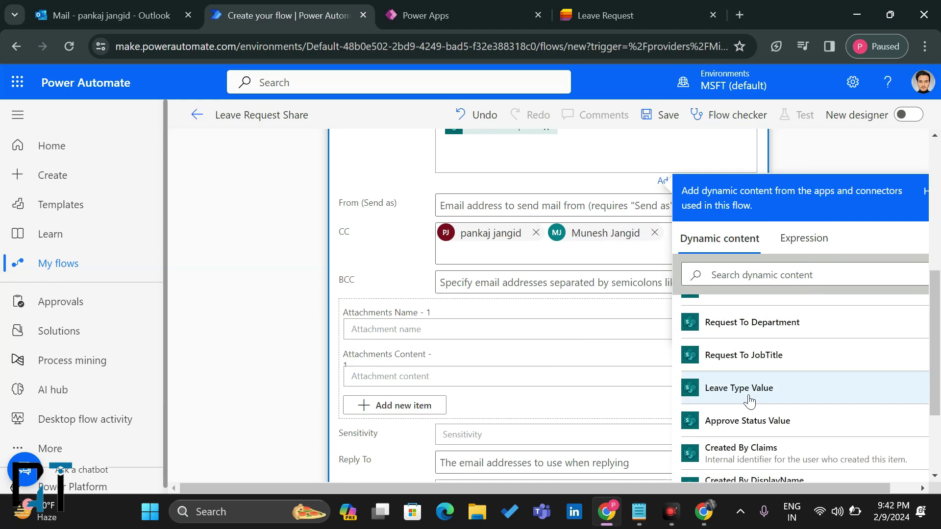
left_click(750, 400)
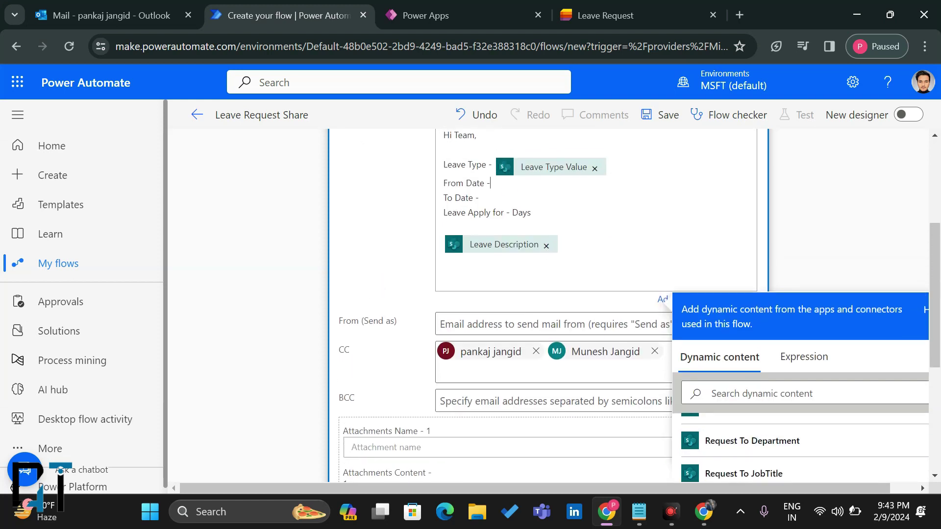
scroll(813, 412, "down", 2)
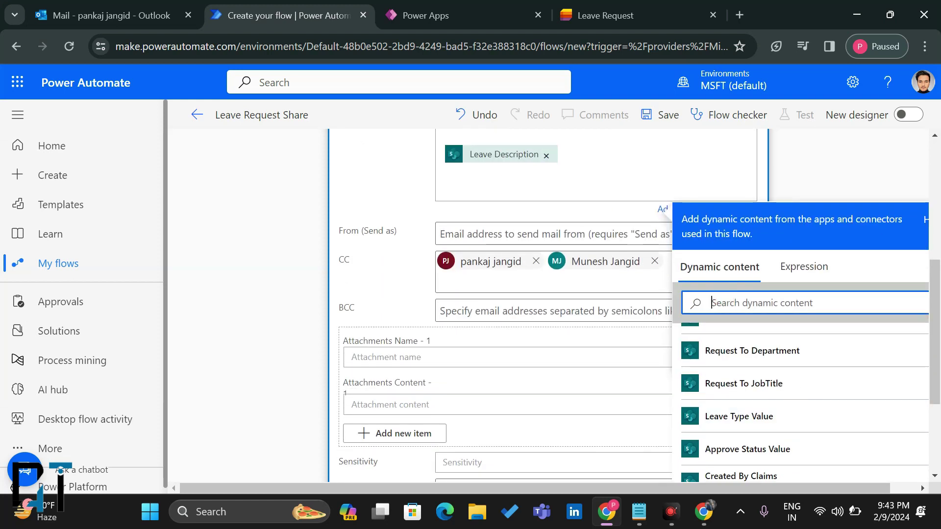
type("Fro")
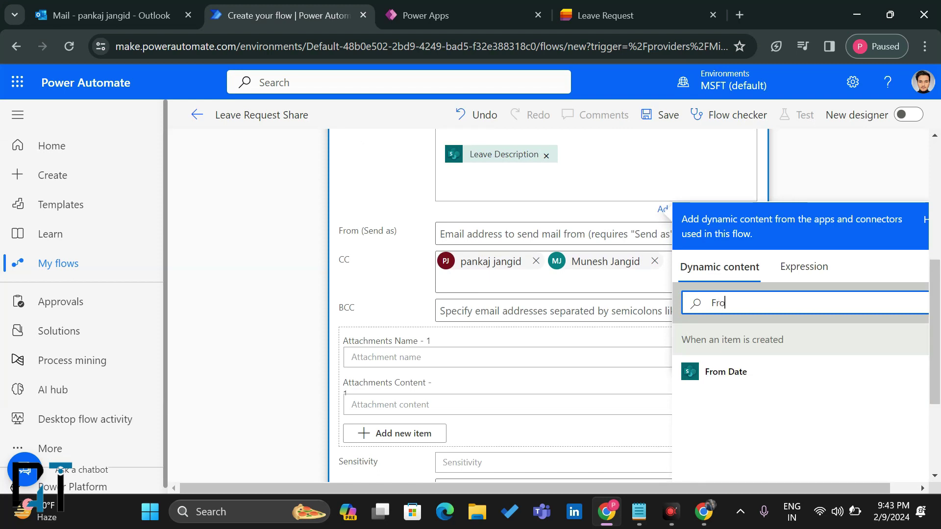
left_click(720, 372)
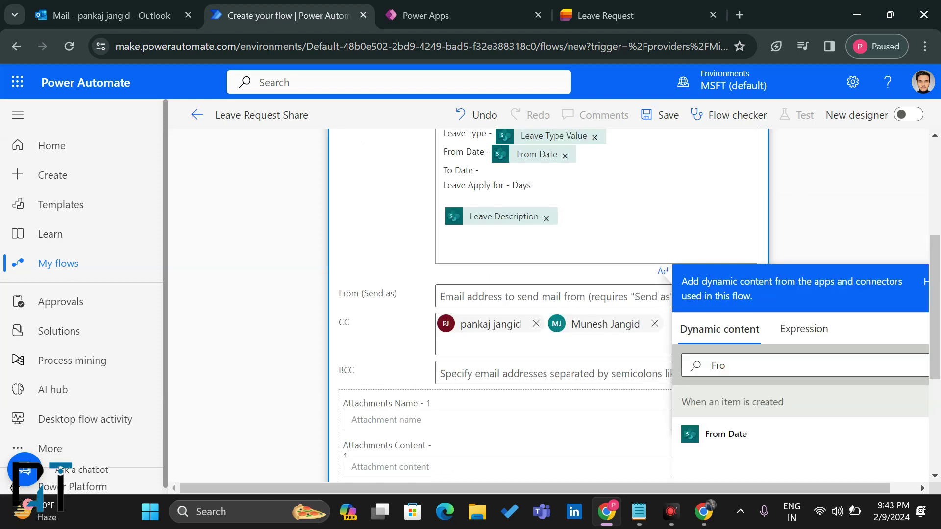
double_click(717, 366)
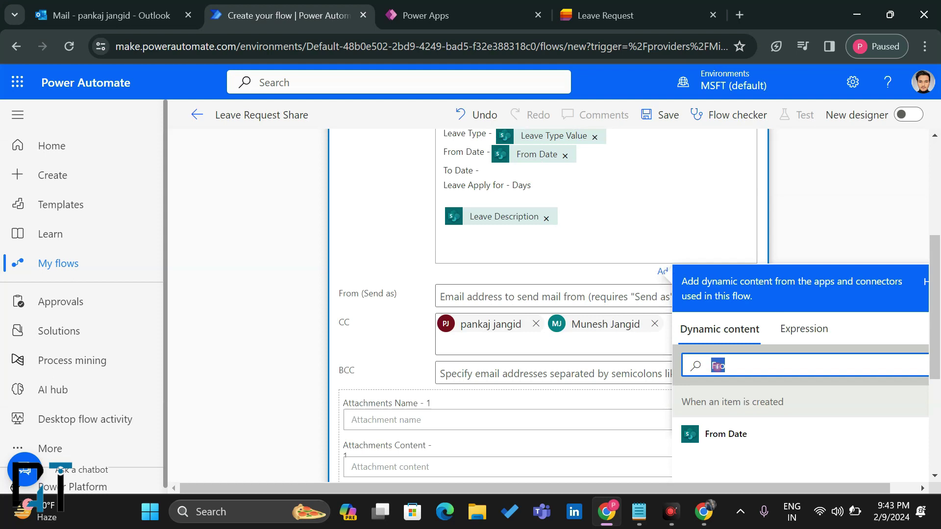
type("To Da")
type("t")
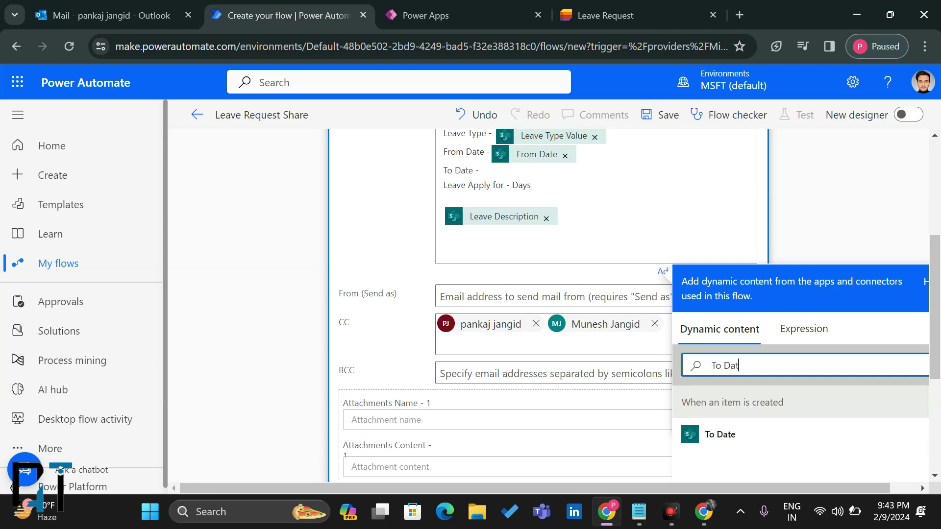
left_click(738, 442)
left_click(557, 188)
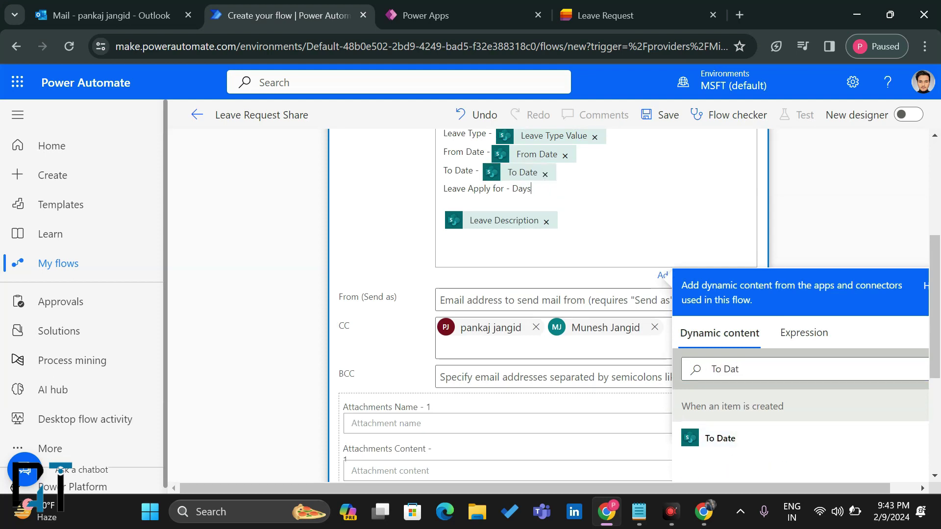
key("ctrl+Left")
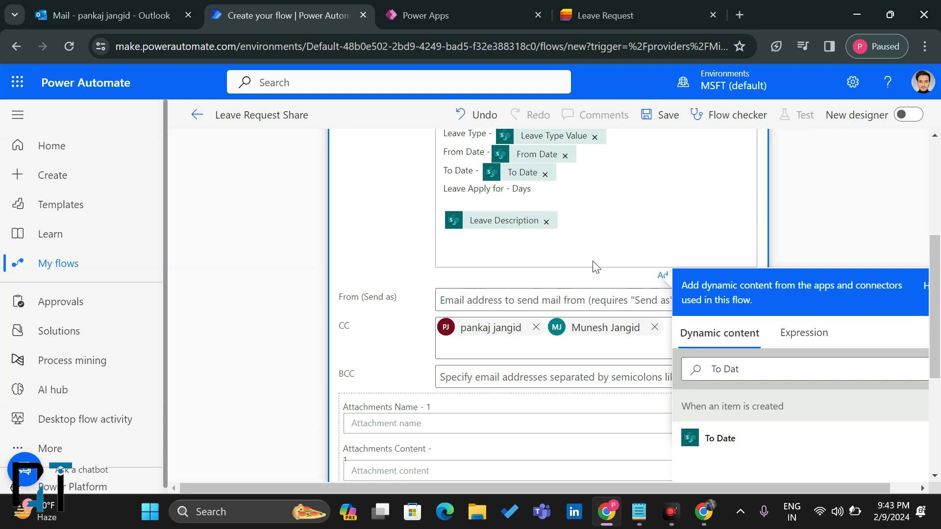
left_click(725, 369)
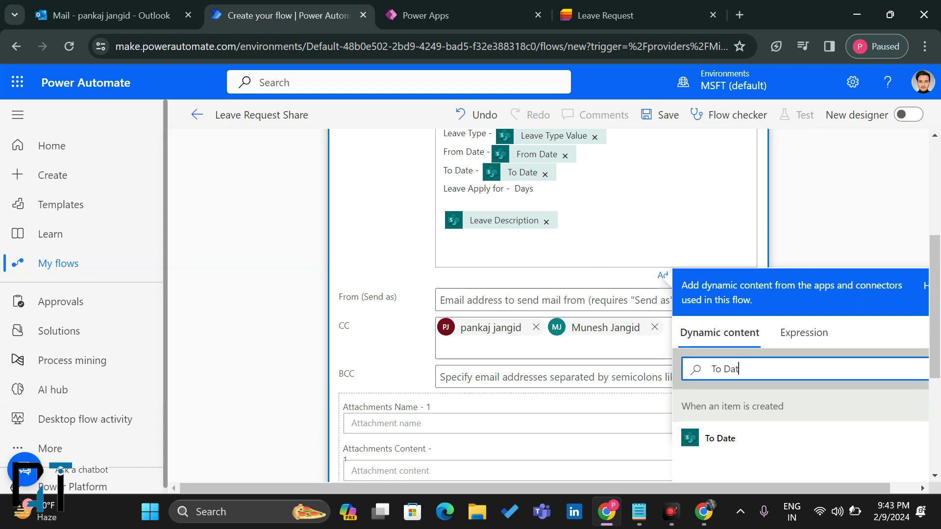
key("ctrl+a")
type("Appl")
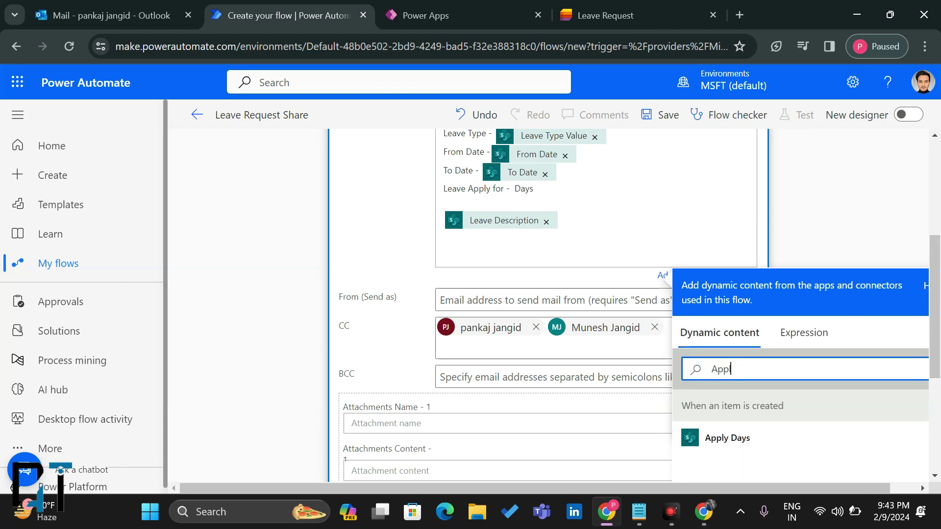
left_click(742, 451)
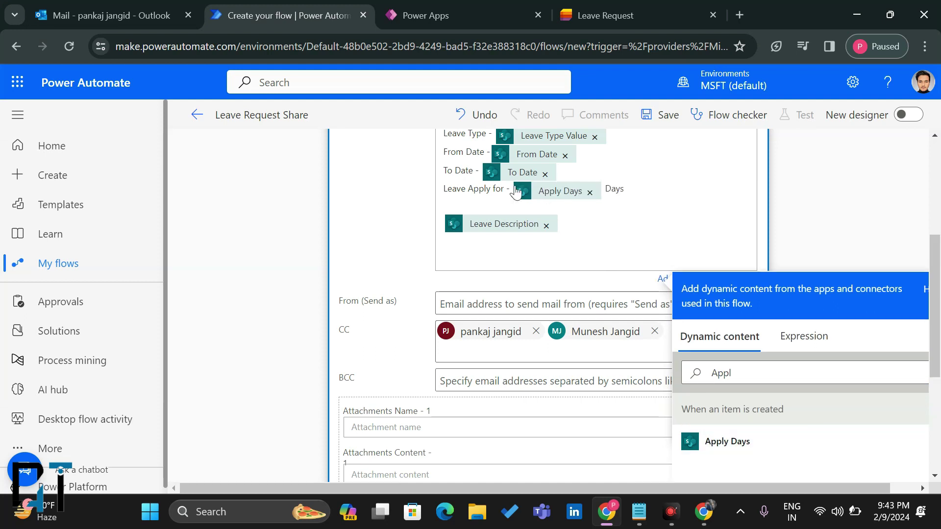
Step: Add a 'Thank You.' sign-off line below the Leave Description token
left_click(588, 227)
key("Return")
key("Return")
type("Thank ")
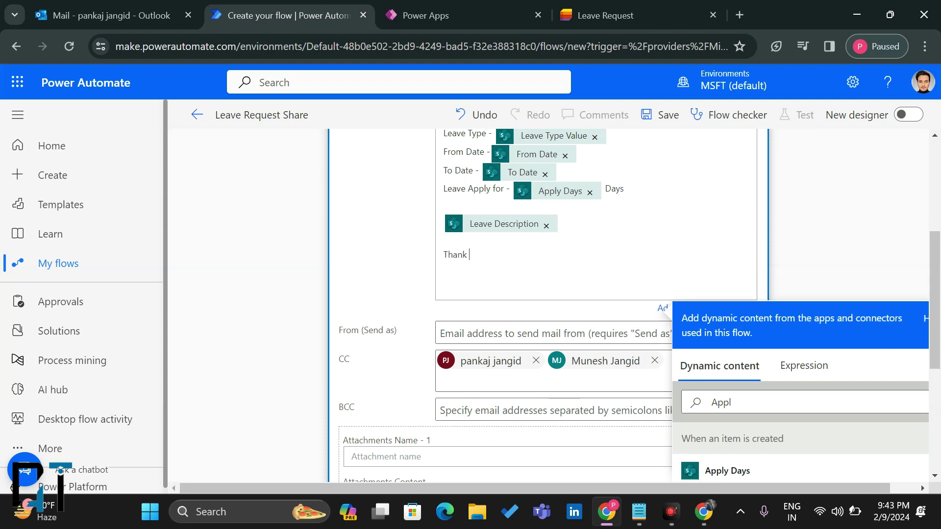
type("You.")
key("Return")
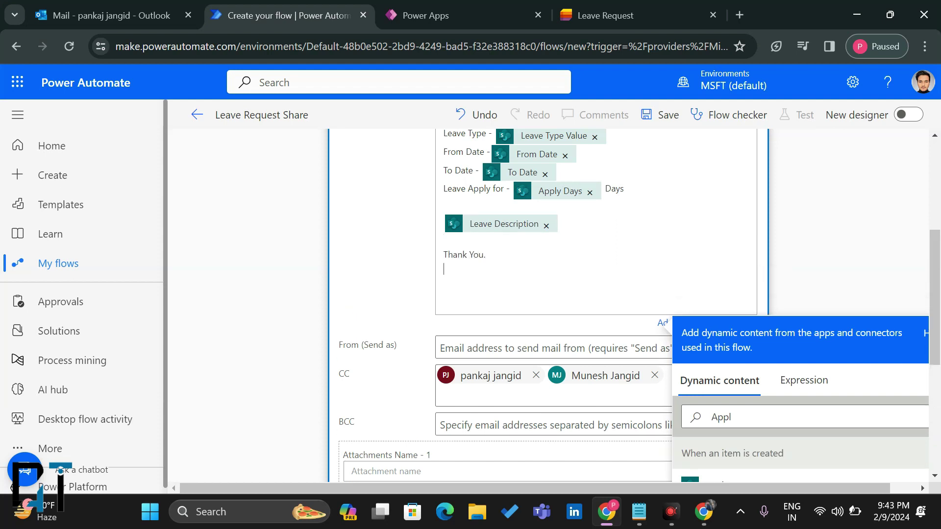
left_click(508, 256)
scroll(683, 160, "up", 5)
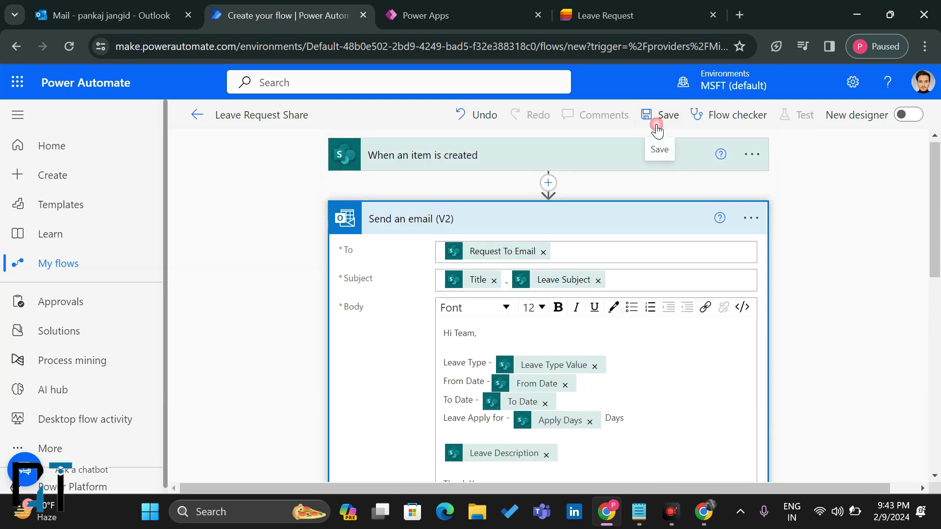
Step: Save the Leave Request Share flow and return to the HR Desk app editor
left_click(659, 116)
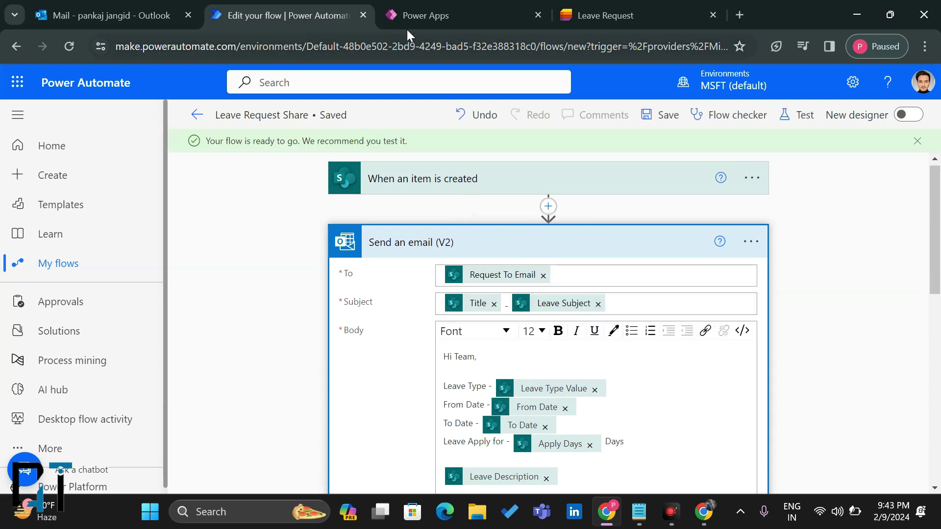
left_click(424, 21)
left_click(145, 13)
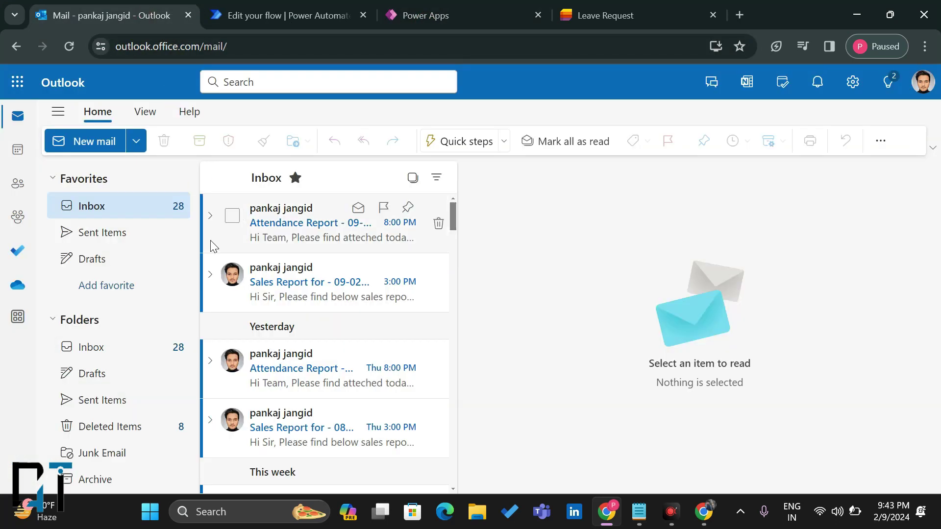
left_click(421, 10)
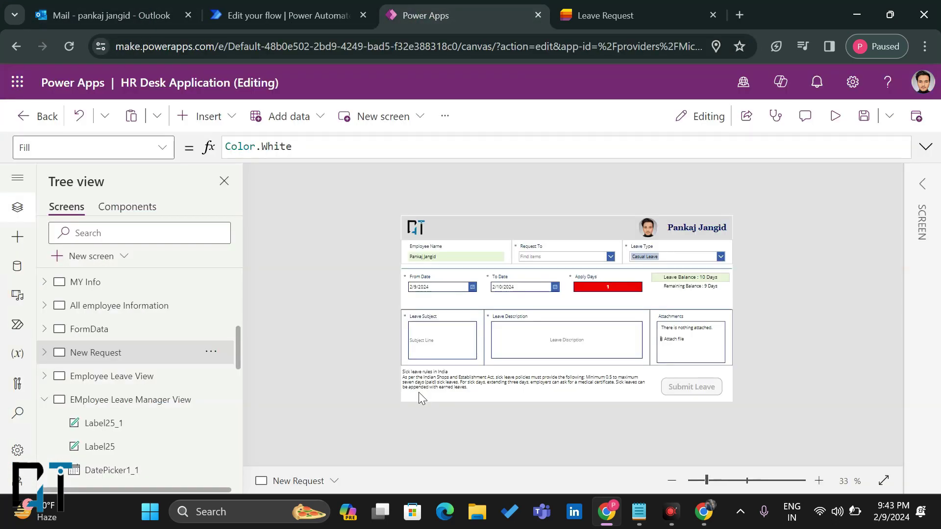
Step: In app preview, choose an approver, Earned Leave as leave type, and To Date 2/14/2024
left_click(834, 116)
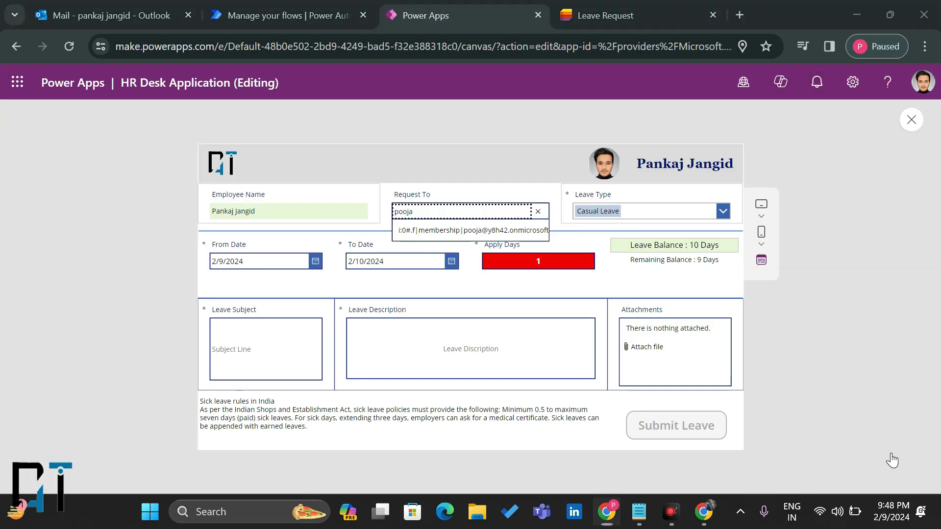
left_click(892, 461)
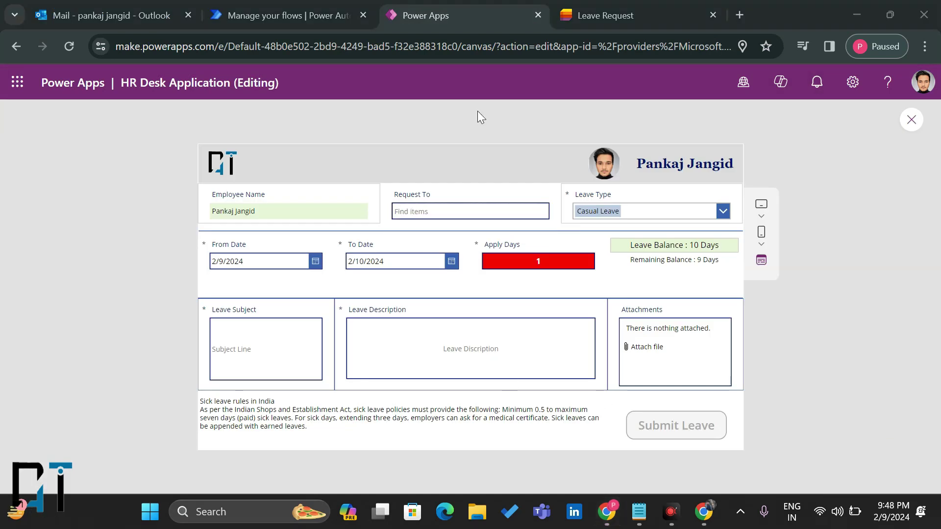
left_click(407, 211)
type("Pooja")
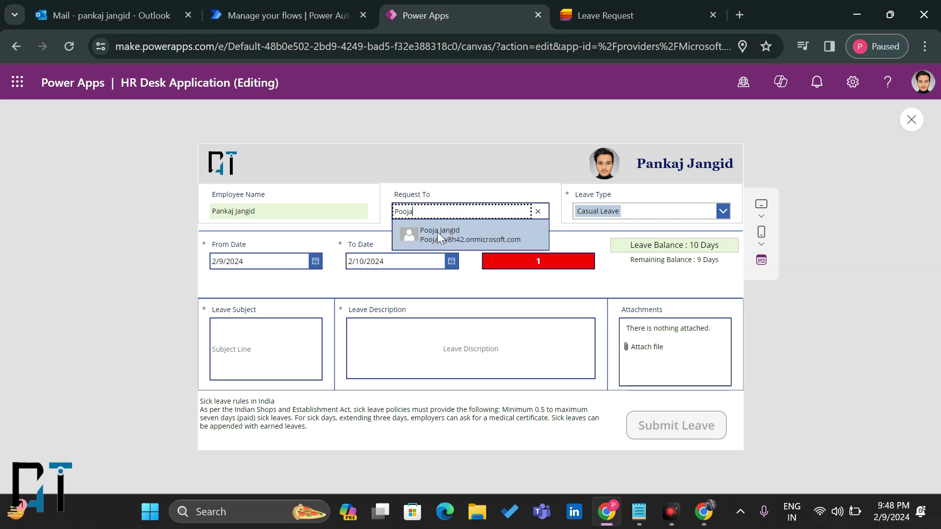
left_click(431, 234)
left_click(628, 215)
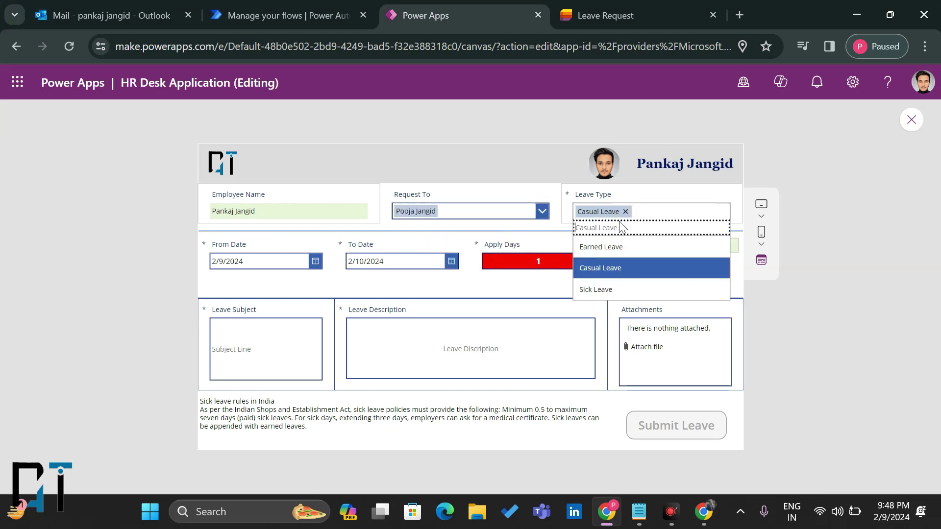
left_click(610, 248)
left_click(406, 260)
left_click(451, 267)
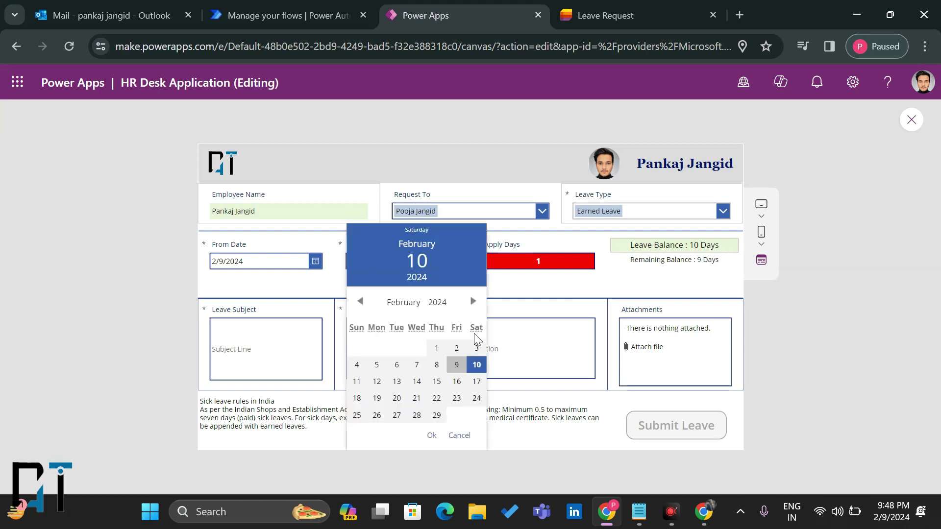
left_click(416, 371)
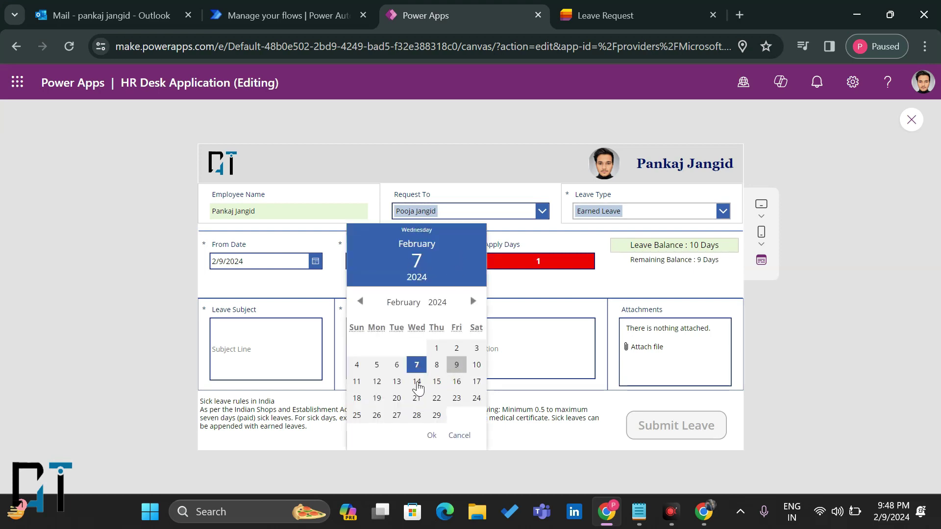
left_click(416, 381)
left_click(432, 436)
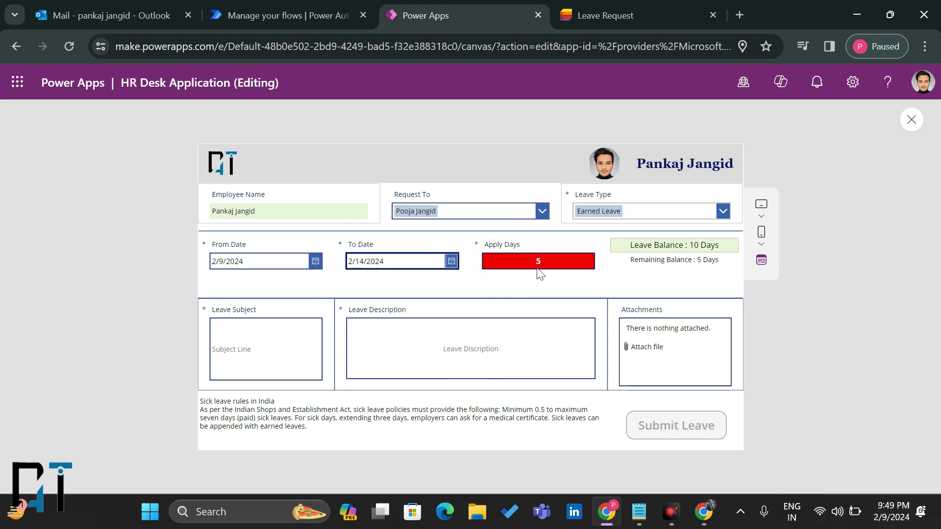
mouse_move(694, 245)
left_mouse_down()
mouse_move(711, 245)
mouse_move(718, 260)
left_mouse_up()
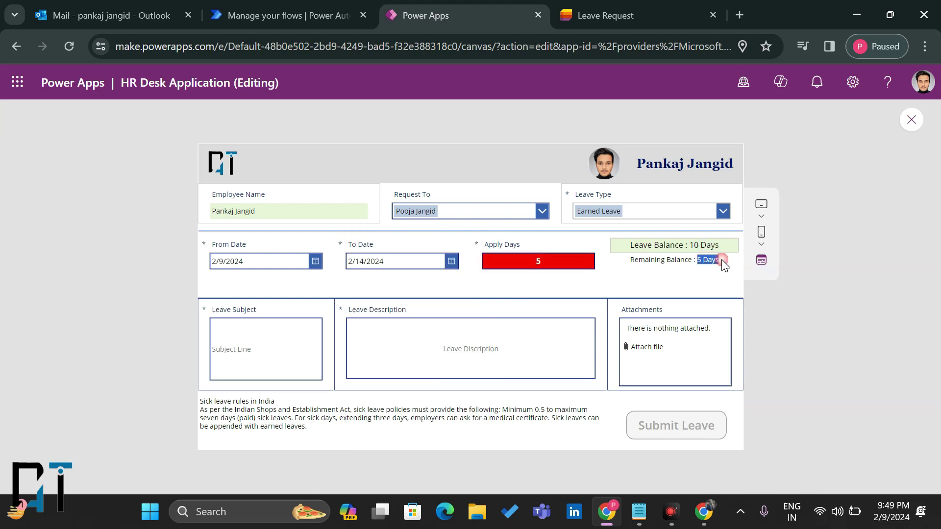
Step: Enter subject 'Leave Request Emergency' and description 'Hi Please Approve', then submit the leave
left_click(267, 351)
type("Leave ")
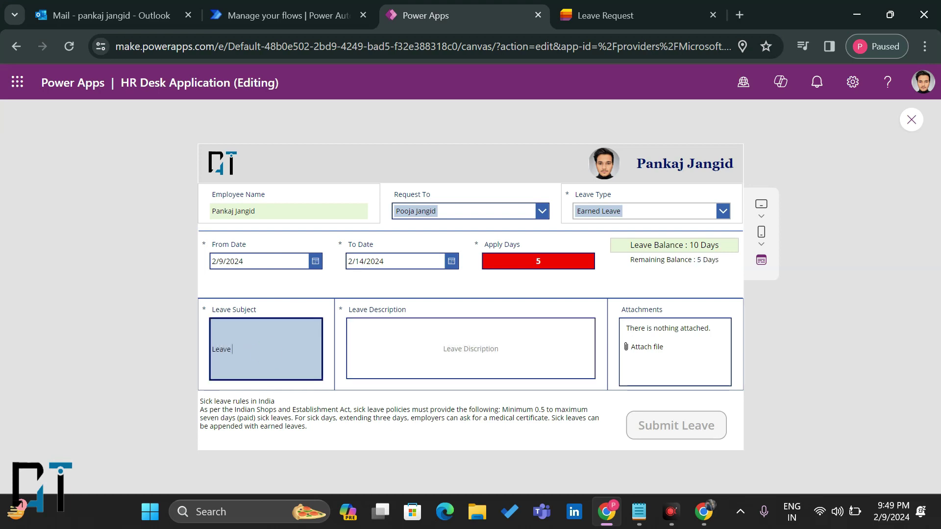
type("Request Emergency")
left_click(470, 348)
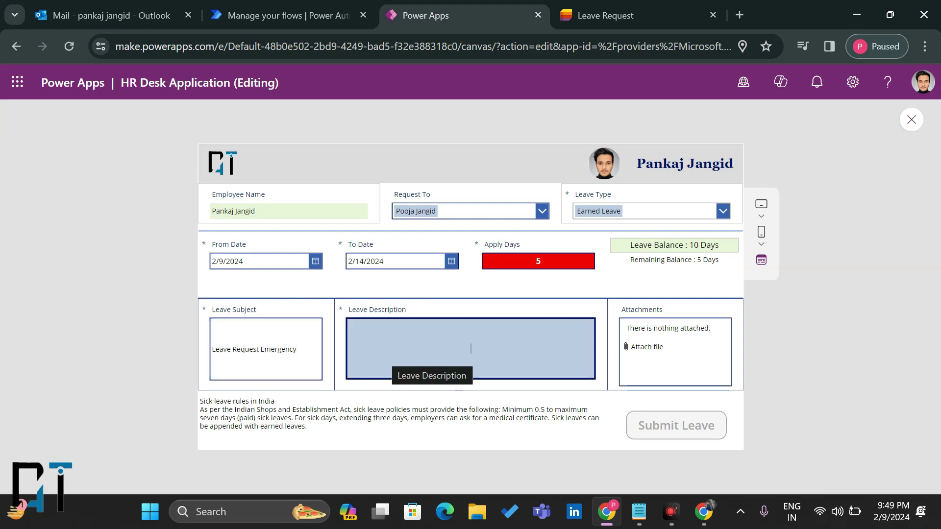
type("Hi Please")
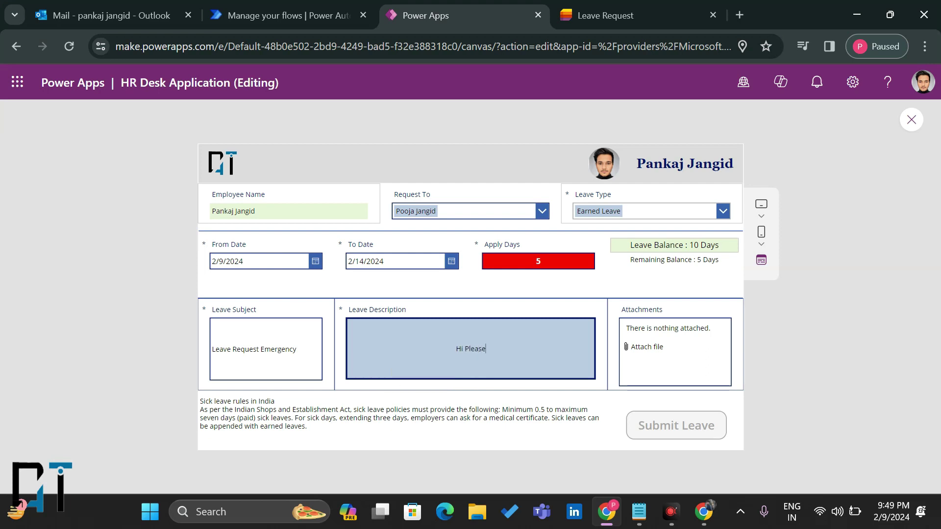
type(" Approve")
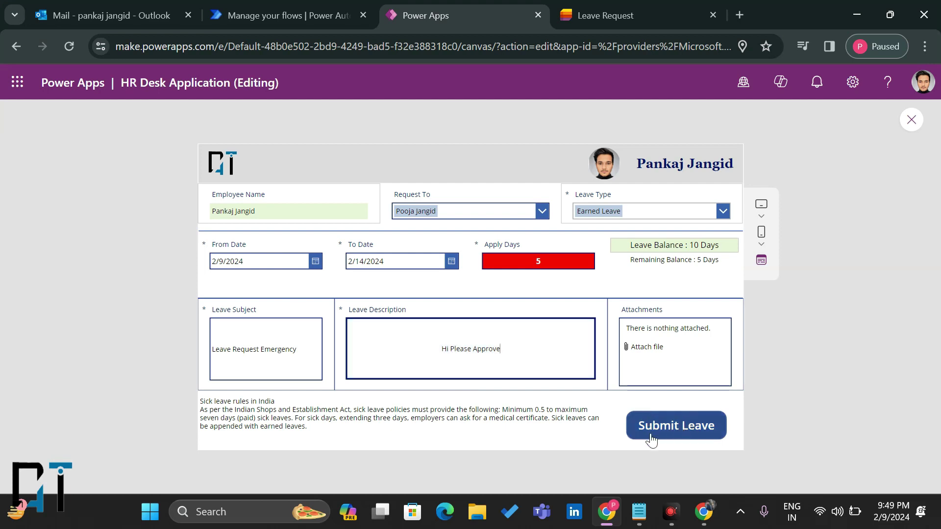
left_click(678, 433)
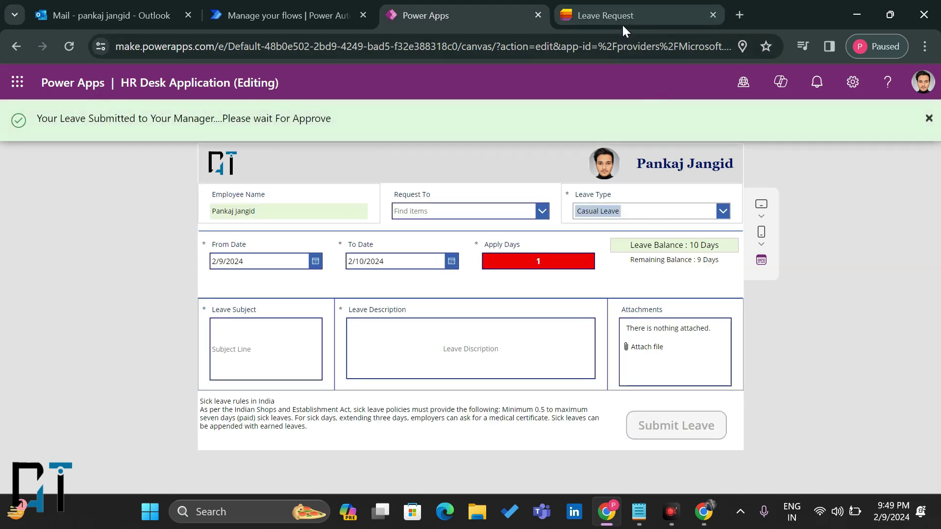
left_click(622, 29)
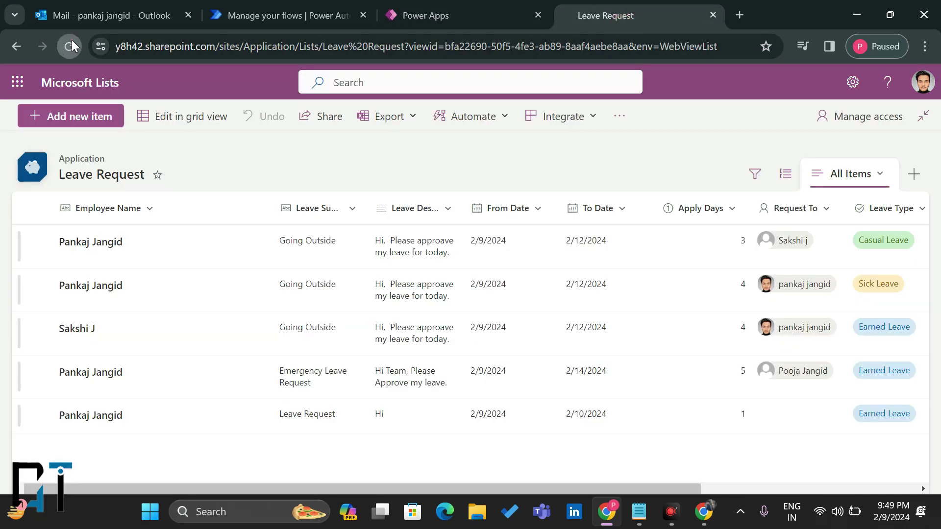
Step: Reload the Leave Request list until the Leave Request Emergency item appears, then return to the app
left_click(72, 41)
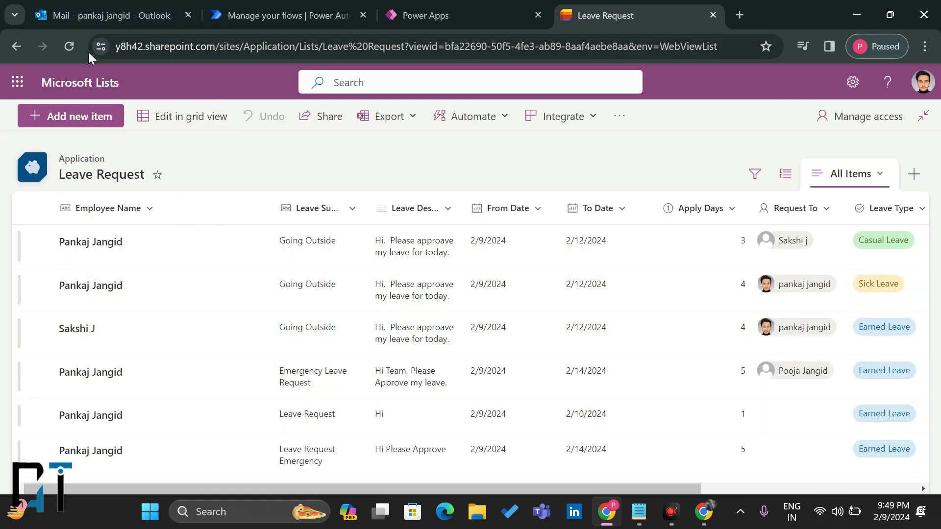
left_click(69, 46)
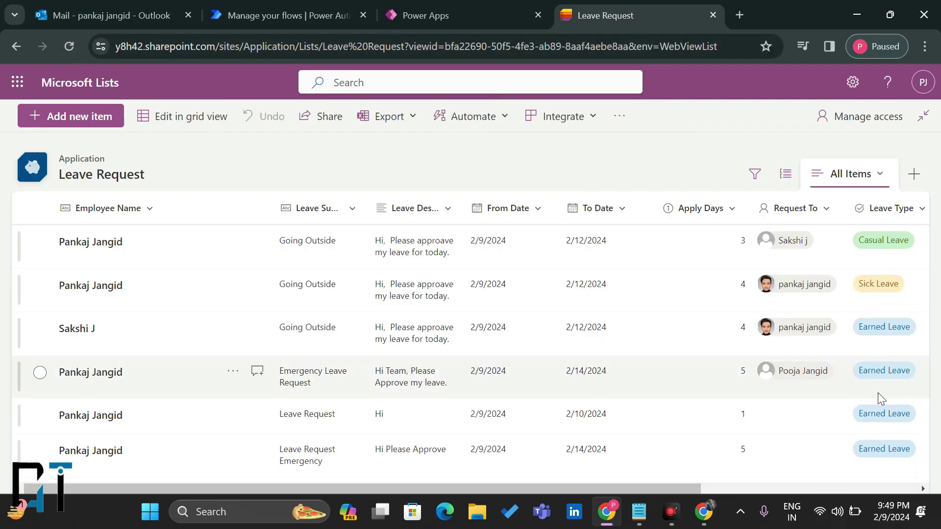
left_click(426, 15)
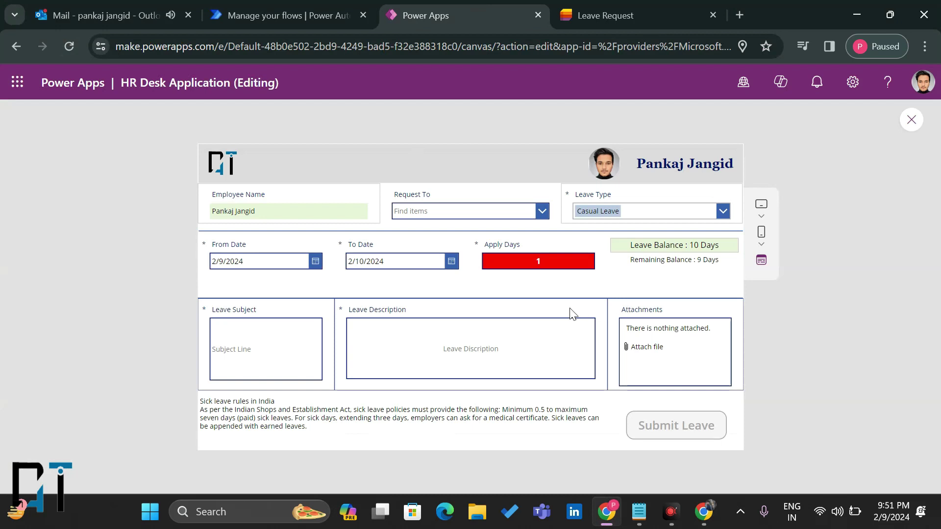
Step: Open the Leave Request Emergency email and review its dates, 5 Days and Thank You lines
left_click(141, 15)
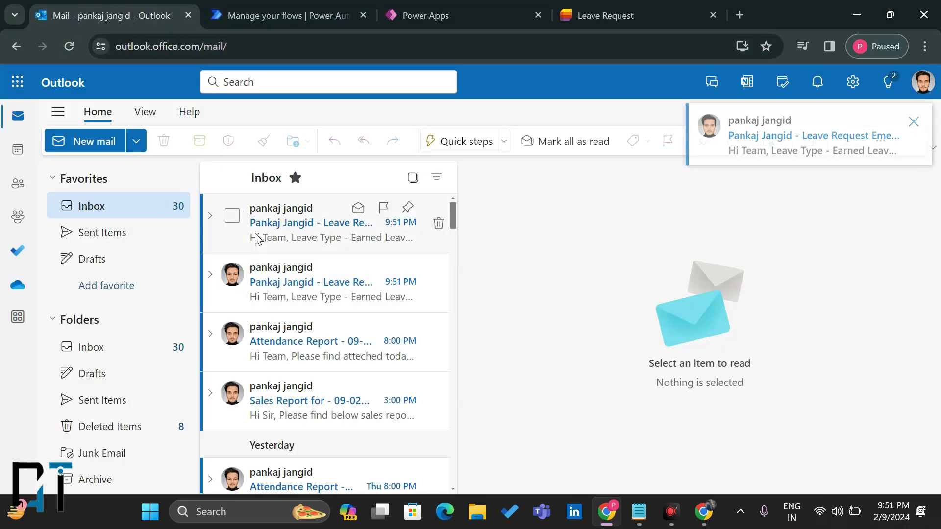
left_click(269, 227)
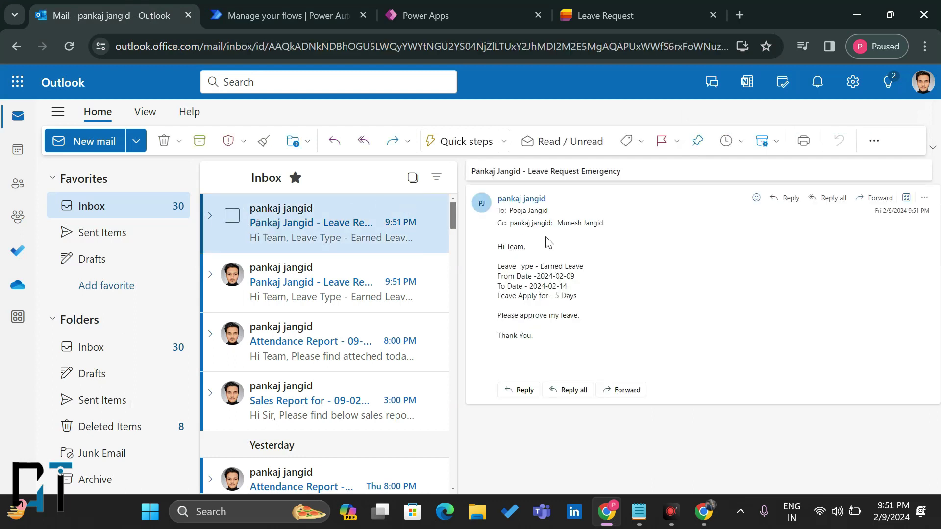
left_click_drag(480, 171, 618, 172)
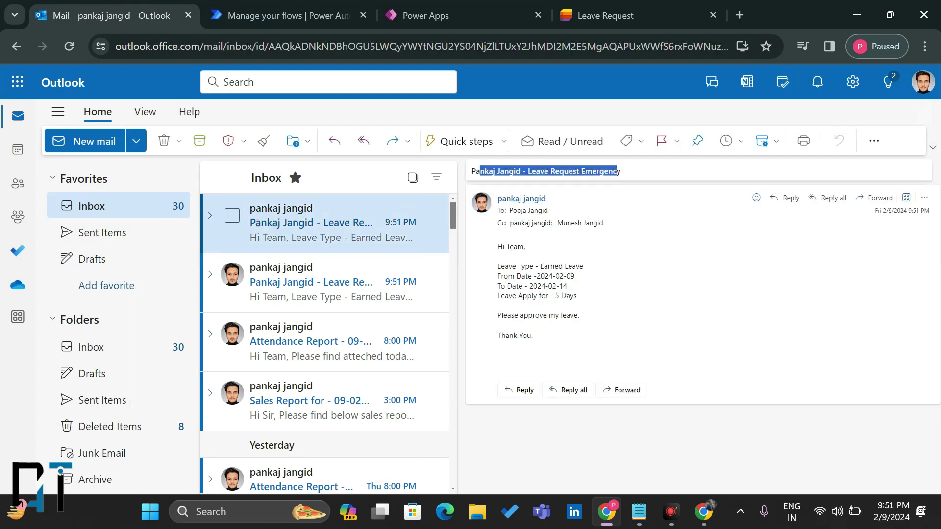
left_click(500, 257)
left_click_drag(548, 276, 577, 285)
left_click_drag(517, 295, 573, 296)
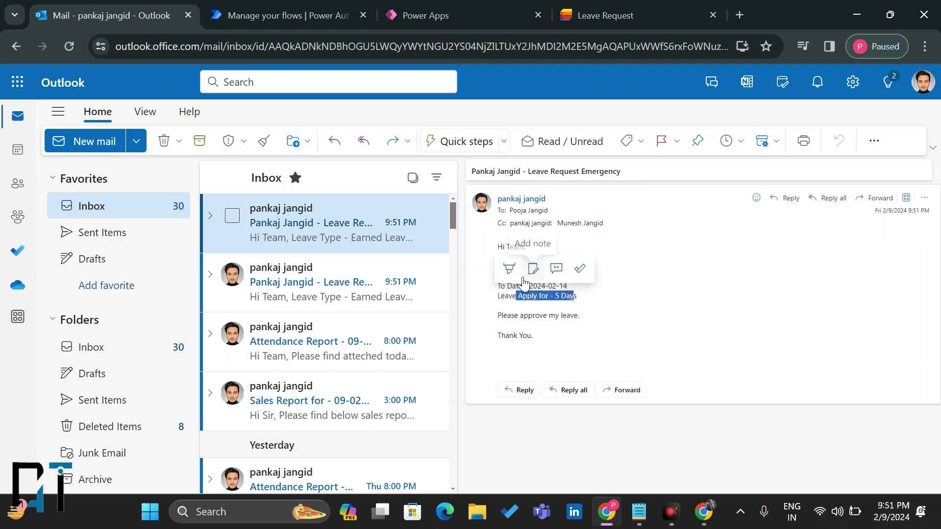
left_click(504, 307)
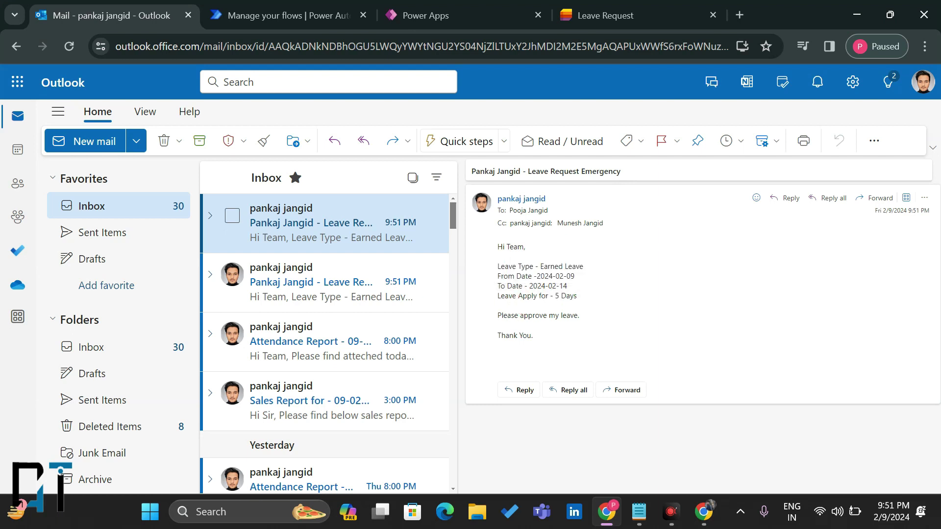
left_click_drag(501, 315, 580, 315)
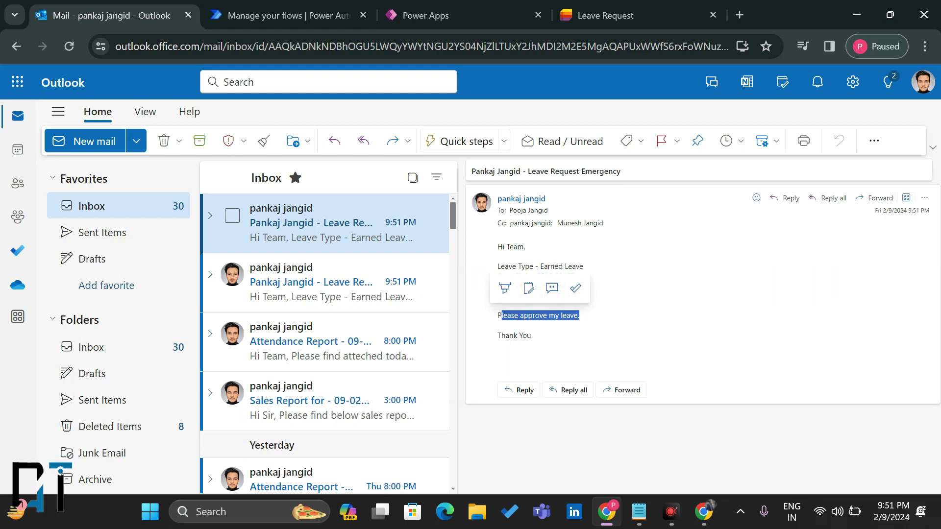
left_click_drag(505, 335, 563, 340)
left_click(614, 316)
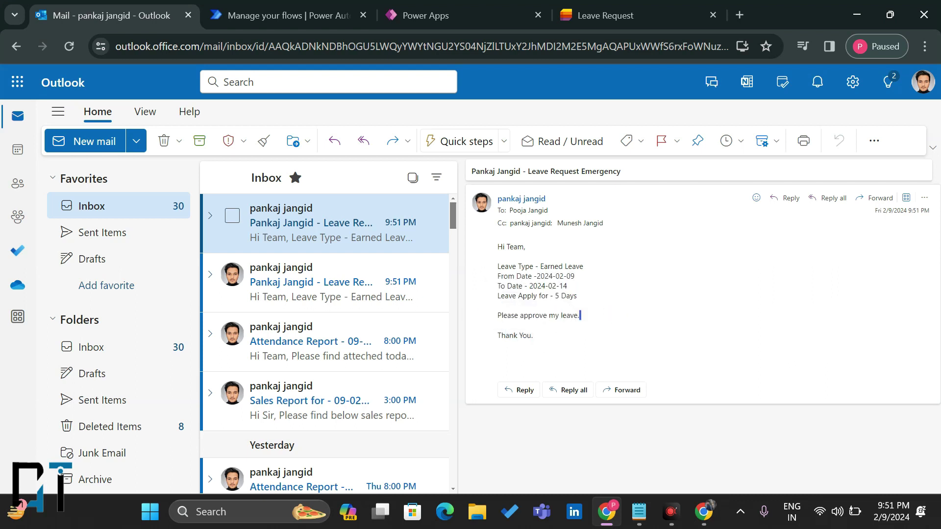